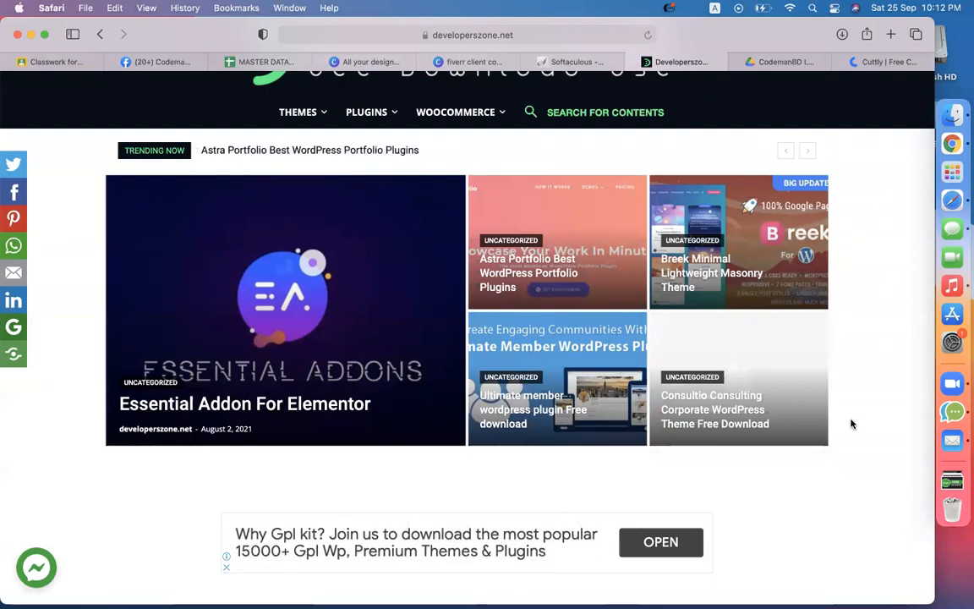
Step: Load prothomalo.com in the Google Drive tab
{"action": "scroll", "coordinate": [852, 424], "scroll_direction": "up", "scroll_amount": 5}
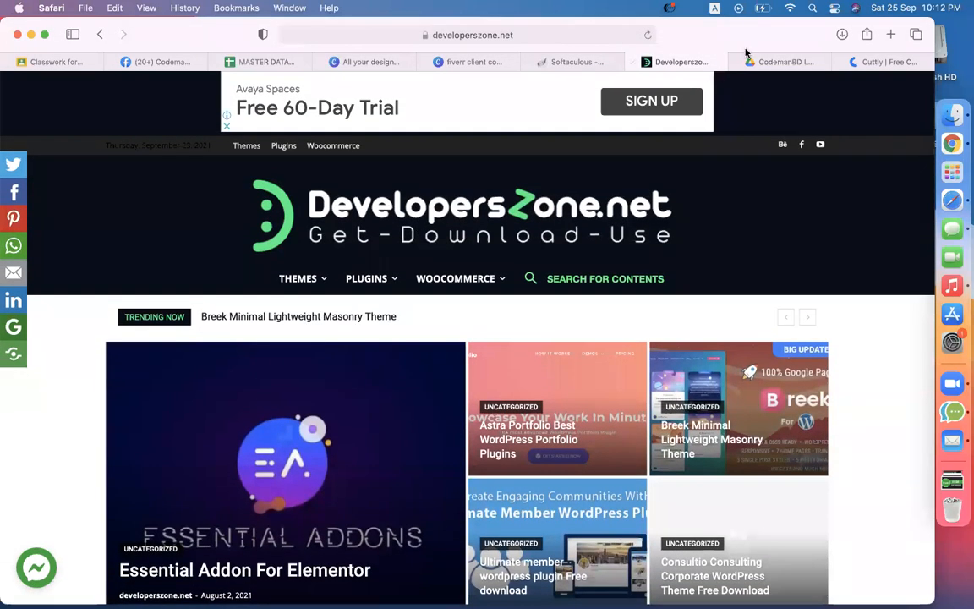
{"action": "left_click", "coordinate": [765, 61]}
{"action": "left_click", "coordinate": [602, 29]}
{"action": "type", "text": "pr"}
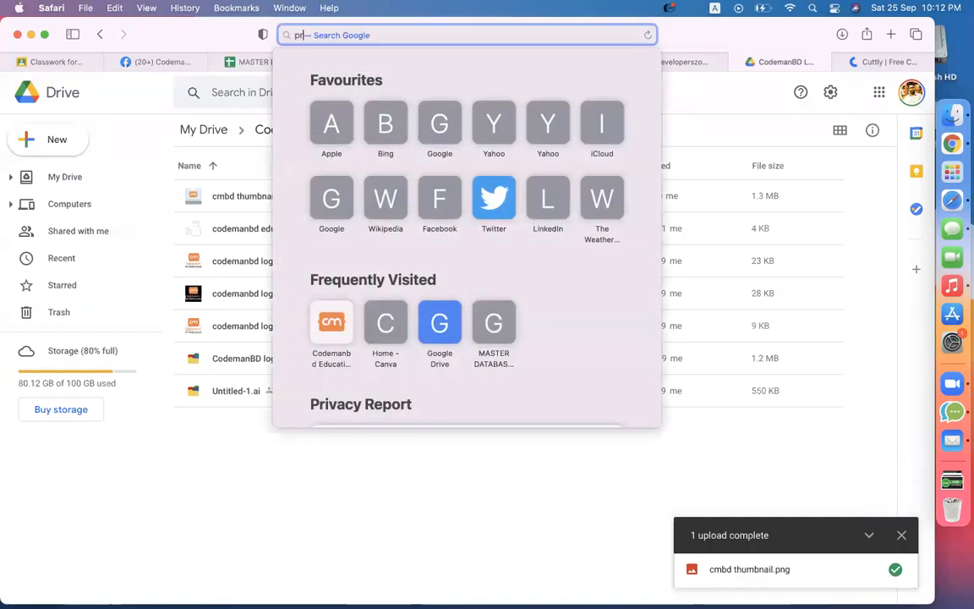
{"action": "key", "text": "Return"}
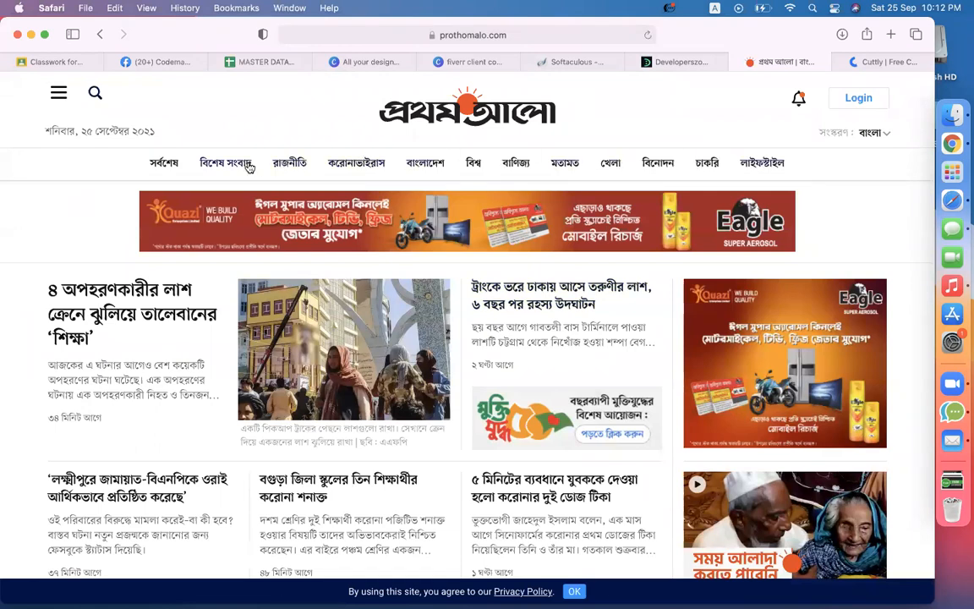
Step: Decline the Prothom Alo notification request and scroll through its headlines
{"action": "scroll", "coordinate": [203, 333], "scroll_direction": "down", "scroll_amount": 15}
{"action": "scroll", "coordinate": [203, 334], "scroll_direction": "up", "scroll_amount": 15}
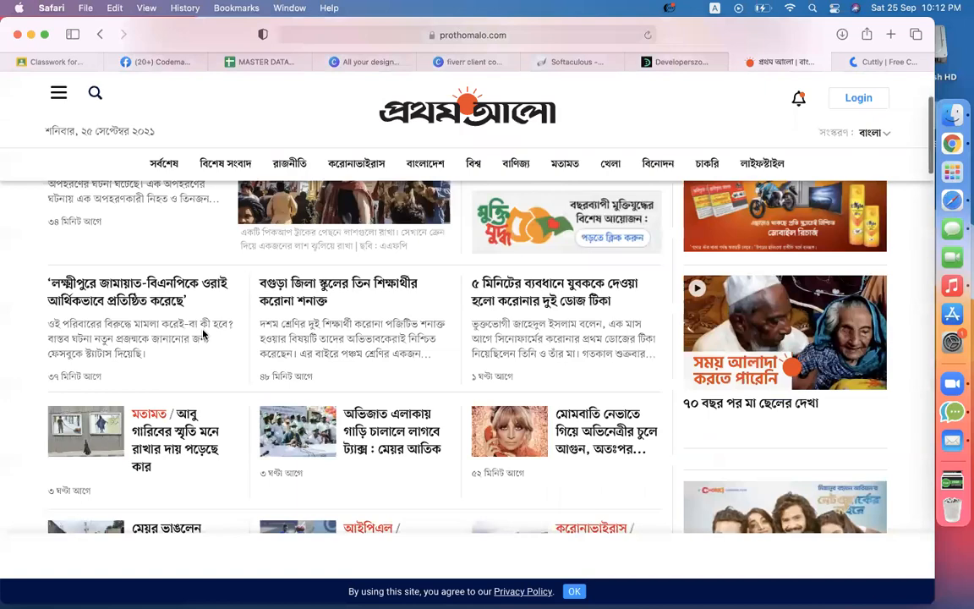
{"action": "left_click", "coordinate": [545, 143]}
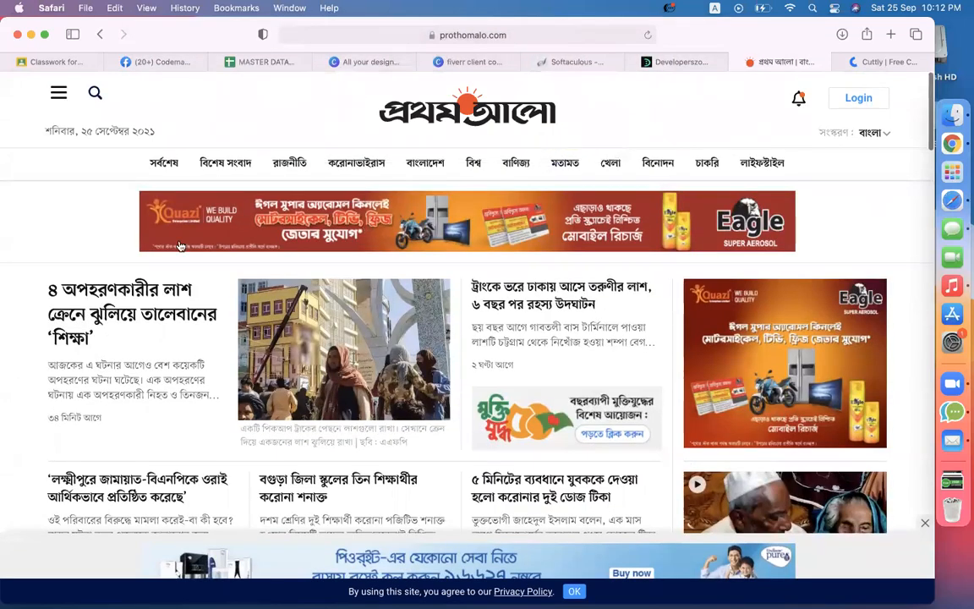
{"action": "scroll", "coordinate": [405, 309], "scroll_direction": "down", "scroll_amount": 4}
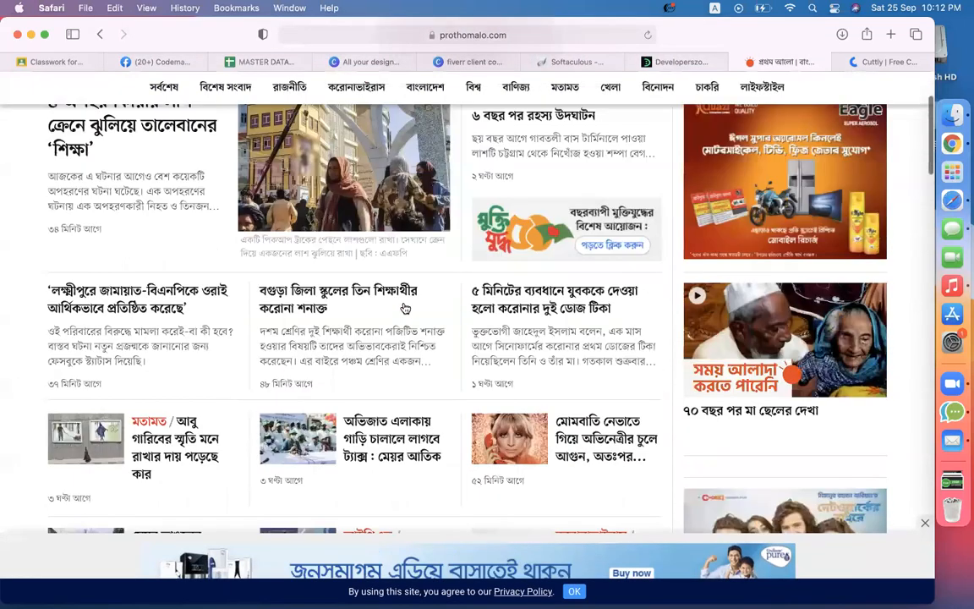
{"action": "scroll", "coordinate": [405, 309], "scroll_direction": "down", "scroll_amount": 10}
Step: Switch to the developerszone.net tab and scroll through its page
{"action": "left_click", "coordinate": [667, 62]}
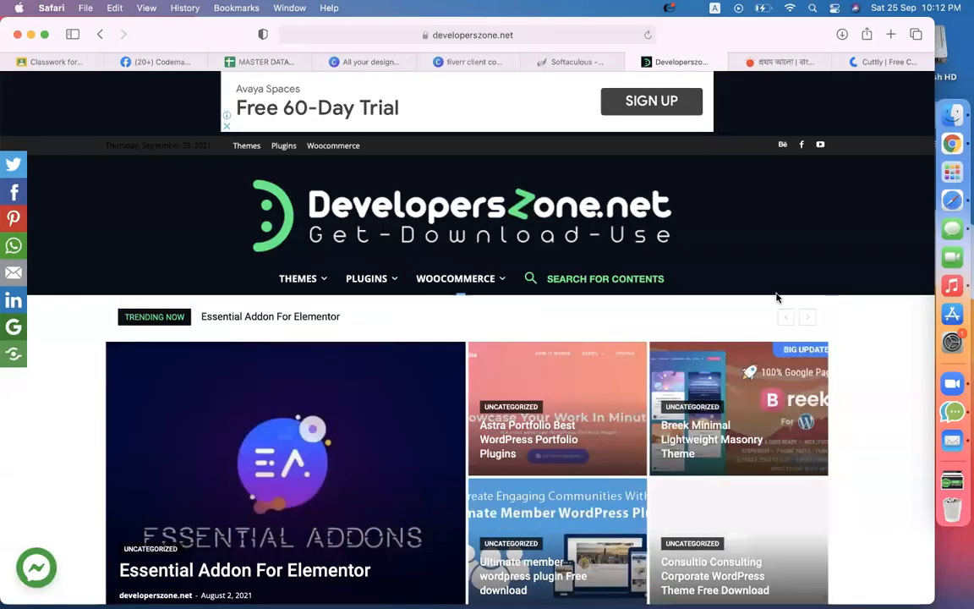
{"action": "scroll", "coordinate": [881, 412], "scroll_direction": "down", "scroll_amount": 4}
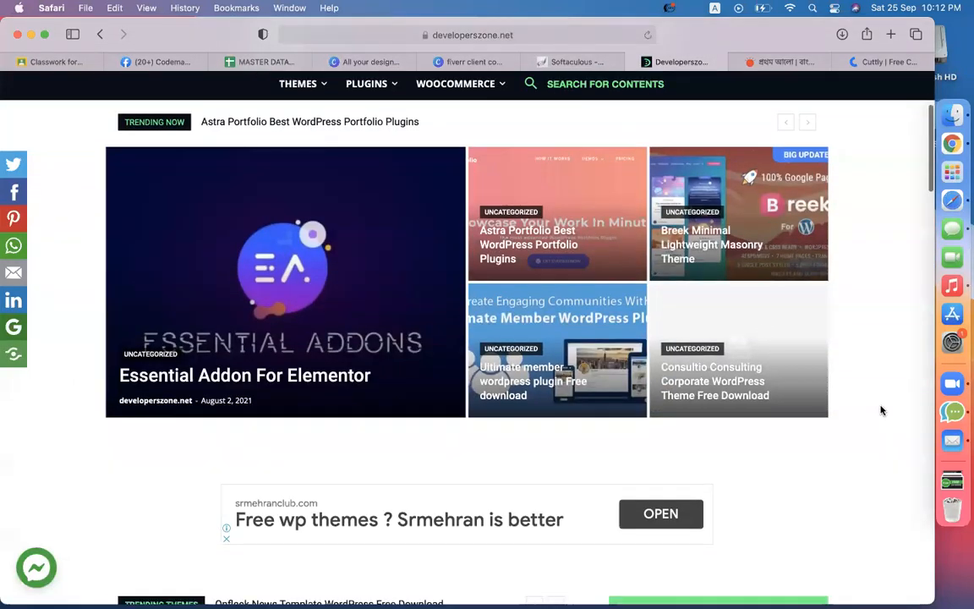
{"action": "scroll", "coordinate": [609, 331], "scroll_direction": "down", "scroll_amount": 5}
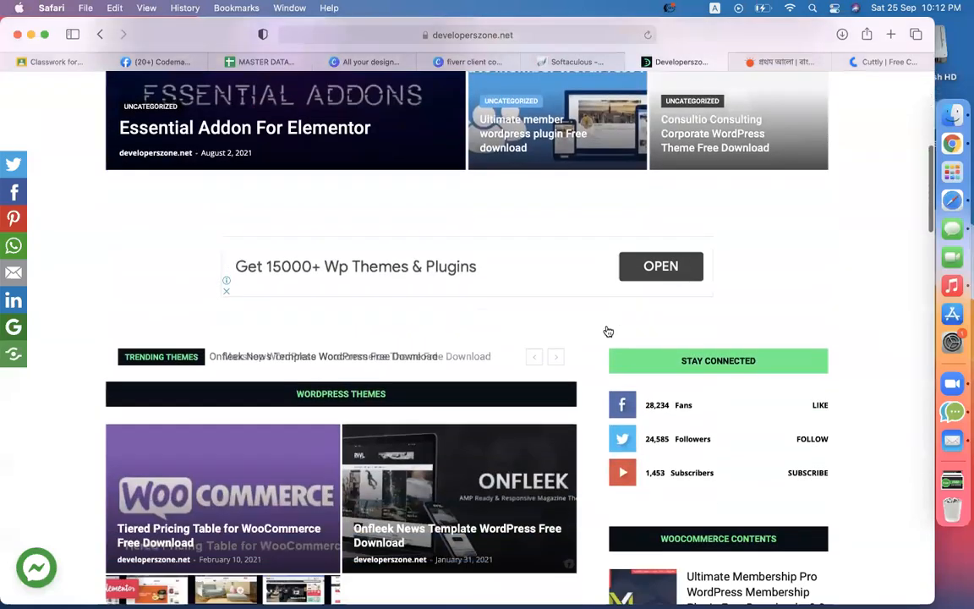
{"action": "scroll", "coordinate": [608, 331], "scroll_direction": "down", "scroll_amount": 5}
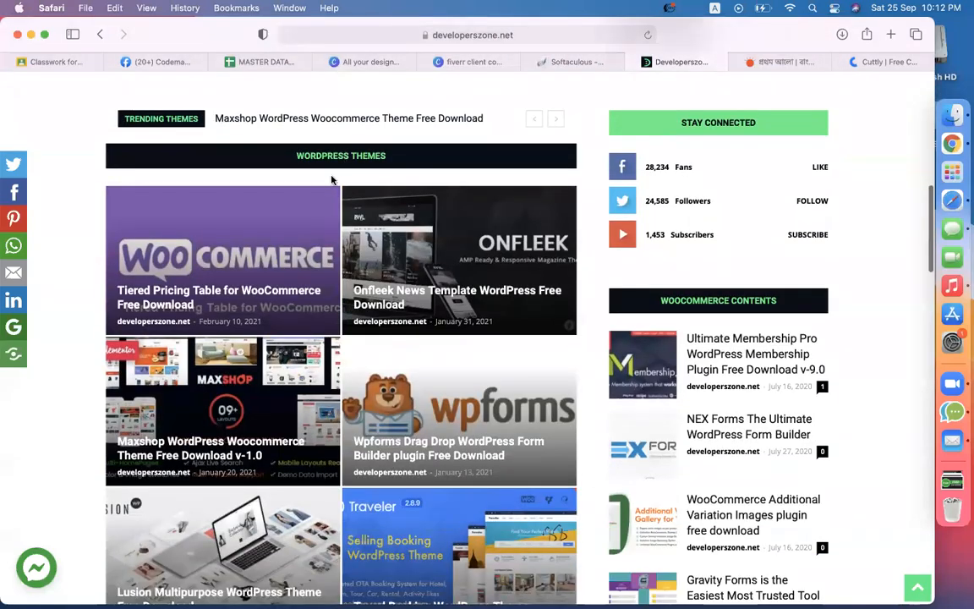
{"action": "scroll", "coordinate": [414, 404], "scroll_direction": "down", "scroll_amount": 3}
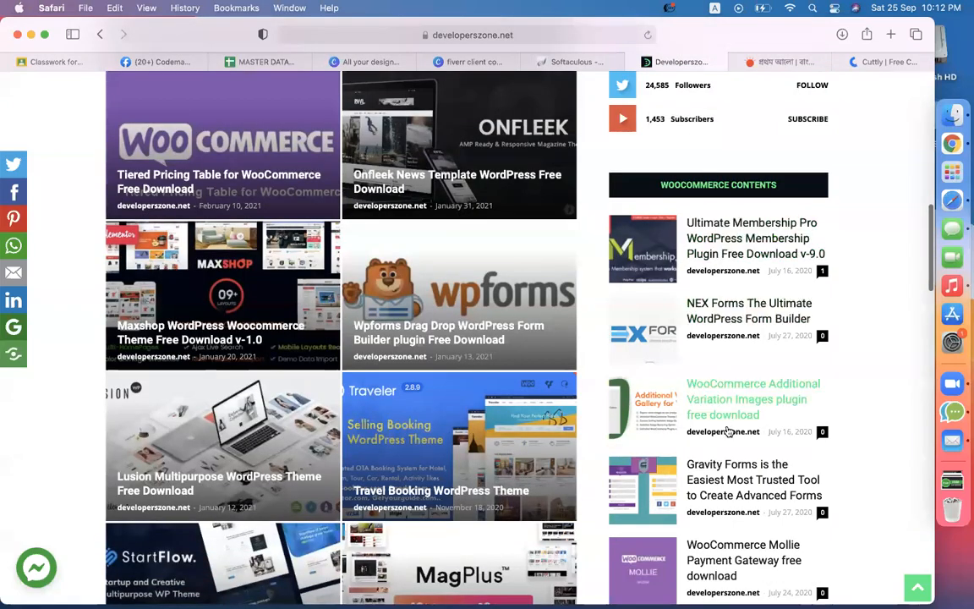
{"action": "scroll", "coordinate": [403, 384], "scroll_direction": "down", "scroll_amount": 10}
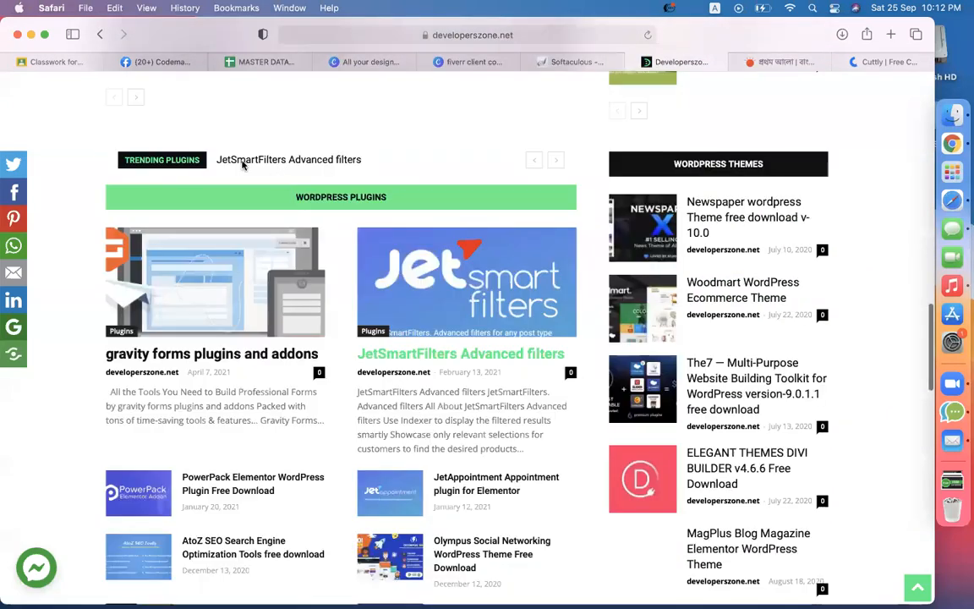
{"action": "scroll", "coordinate": [376, 192], "scroll_direction": "down", "scroll_amount": 3}
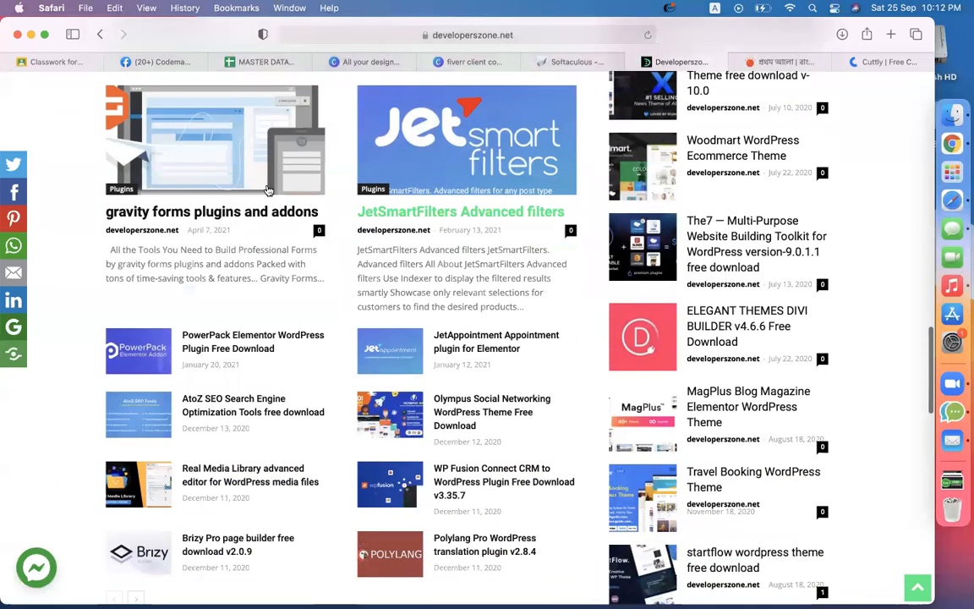
{"action": "scroll", "coordinate": [239, 450], "scroll_direction": "down", "scroll_amount": 6}
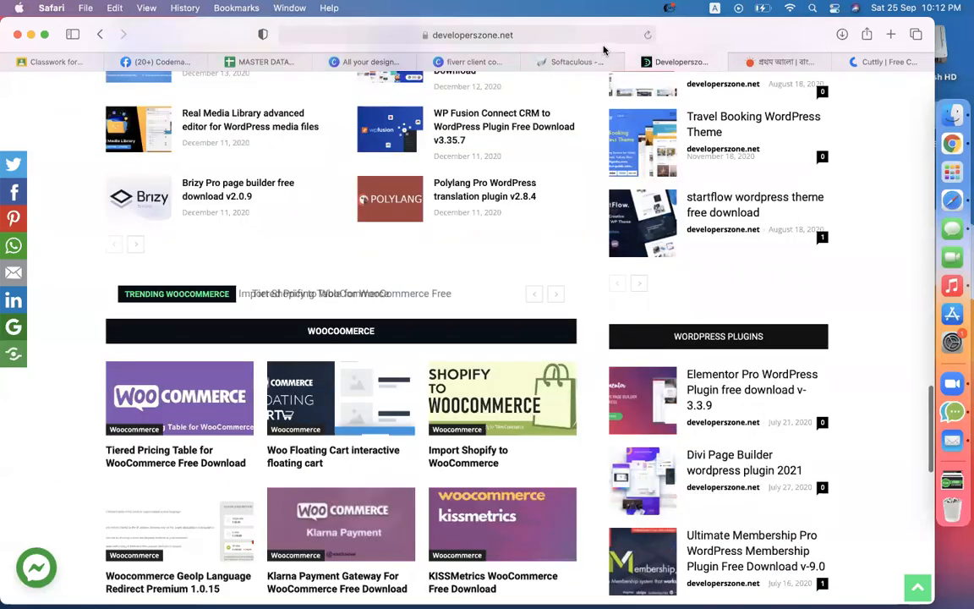
{"action": "scroll", "coordinate": [317, 389], "scroll_direction": "down", "scroll_amount": 4}
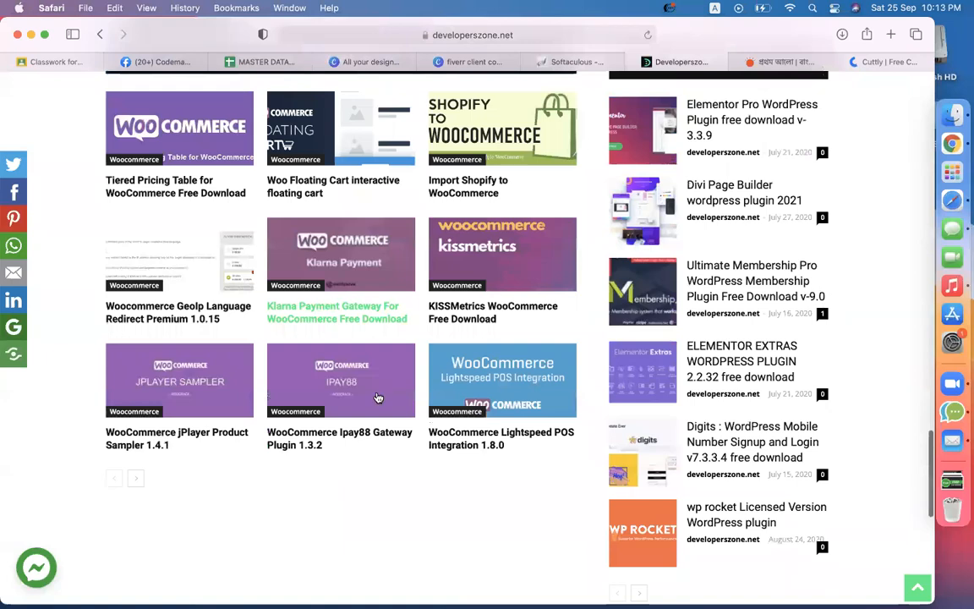
{"action": "scroll", "coordinate": [355, 364], "scroll_direction": "up", "scroll_amount": 12}
{"action": "scroll", "coordinate": [408, 384], "scroll_direction": "up", "scroll_amount": 7}
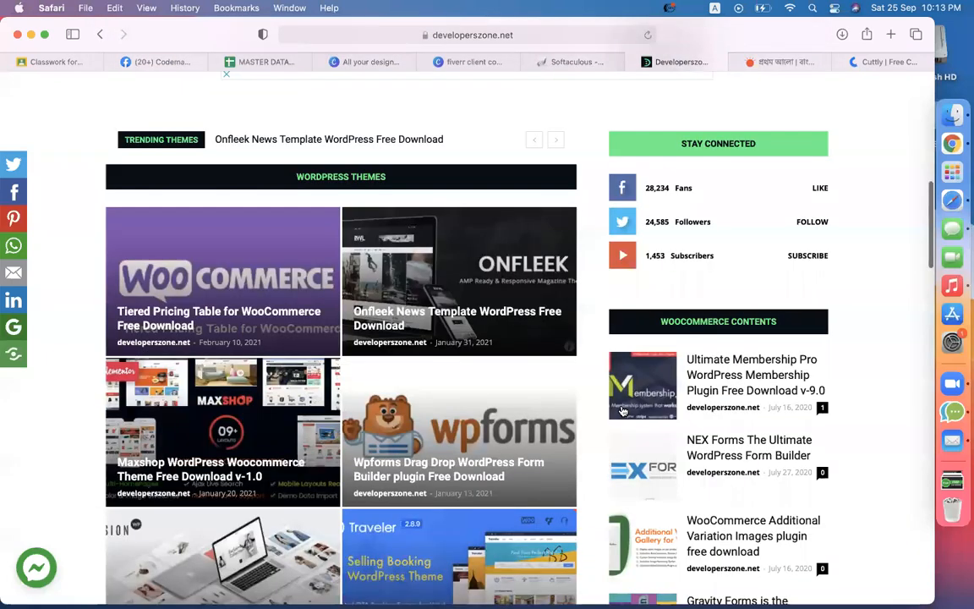
{"action": "scroll", "coordinate": [621, 410], "scroll_direction": "up", "scroll_amount": 4}
Step: Dismiss the advertisement popup and browse the DevelopersZone THEMES listing
{"action": "mouse_move", "coordinate": [316, 280]}
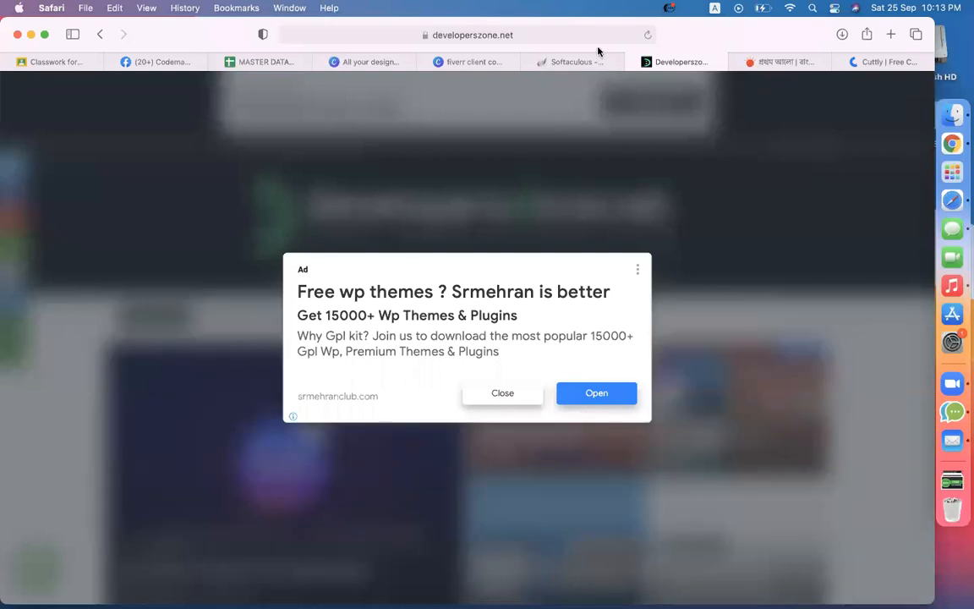
{"action": "left_click", "coordinate": [502, 393]}
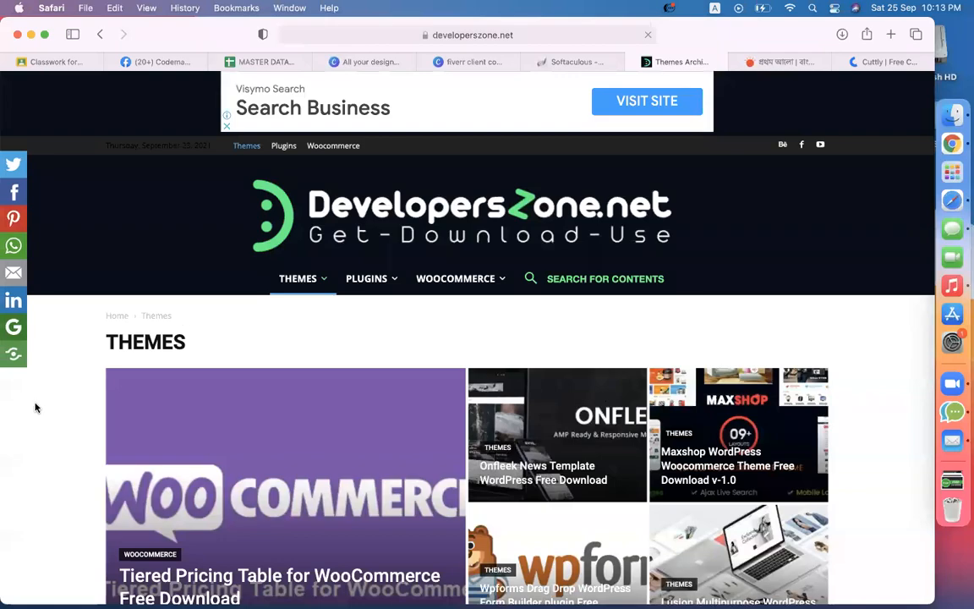
{"action": "scroll", "coordinate": [34, 405], "scroll_direction": "down", "scroll_amount": 10}
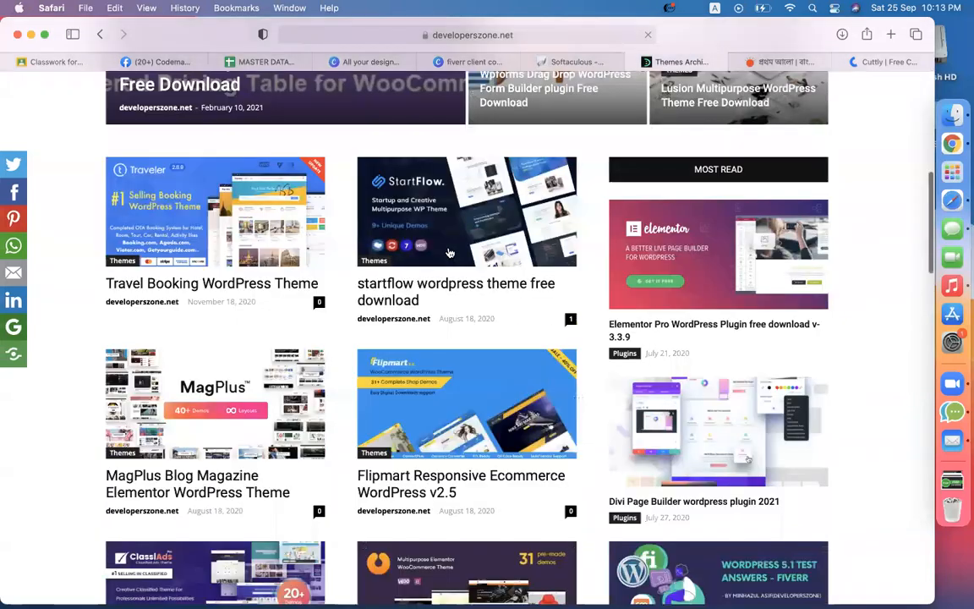
{"action": "scroll", "coordinate": [677, 313], "scroll_direction": "down", "scroll_amount": 5}
{"action": "scroll", "coordinate": [677, 313], "scroll_direction": "down", "scroll_amount": 20}
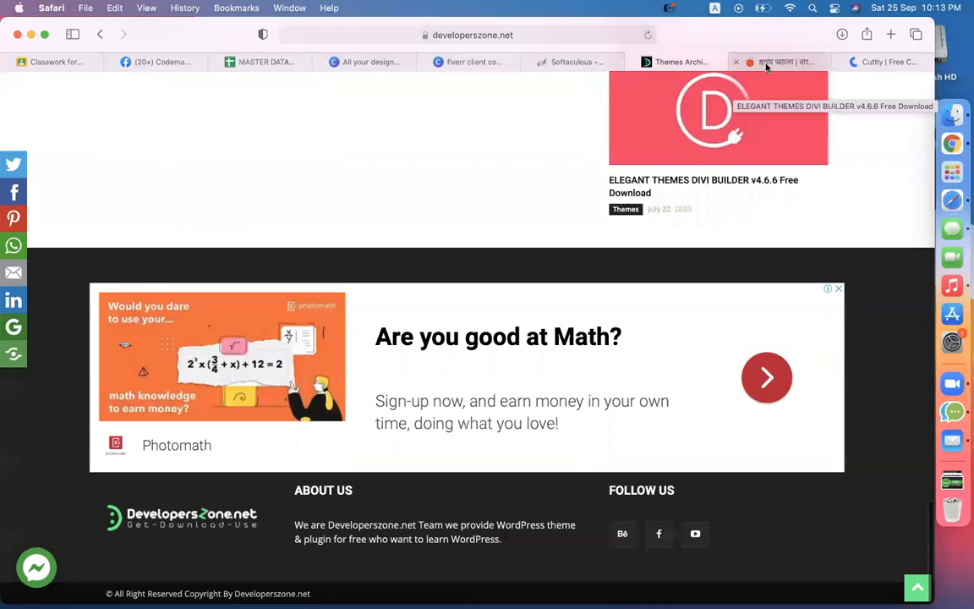
Step: Check the Prothom Alo tab, go back to DevelopersZone themes, then bring up Softaculous WordPress
{"action": "left_click", "coordinate": [766, 67]}
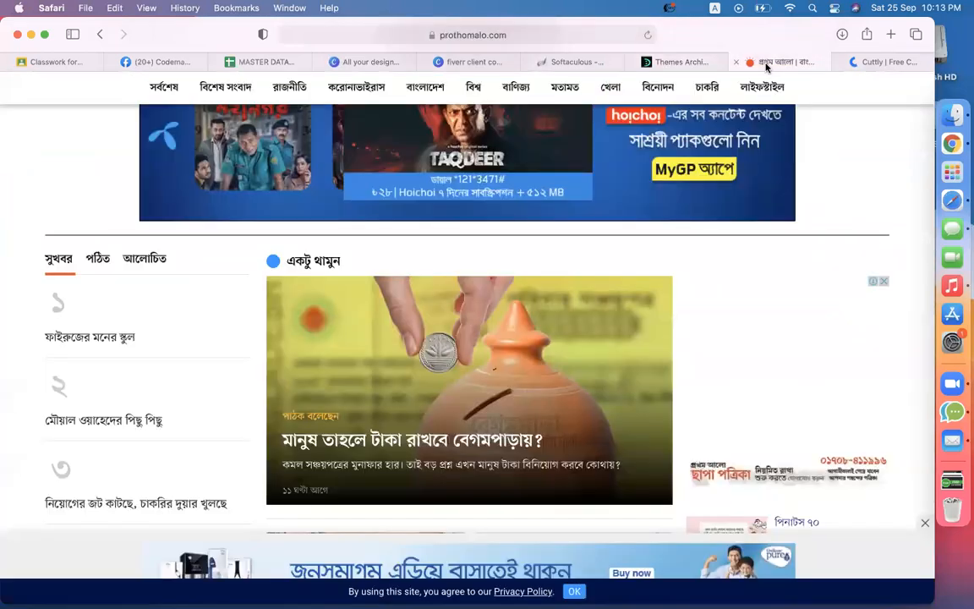
{"action": "scroll", "coordinate": [674, 128], "scroll_direction": "up", "scroll_amount": 10}
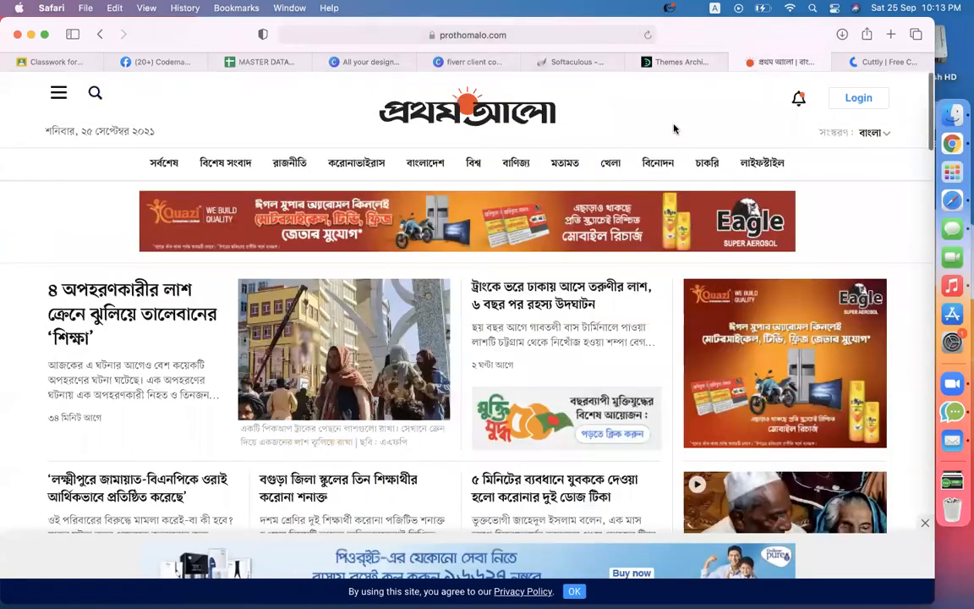
{"action": "left_click", "coordinate": [668, 62]}
{"action": "scroll", "coordinate": [374, 341], "scroll_direction": "up", "scroll_amount": 10}
{"action": "scroll", "coordinate": [375, 341], "scroll_direction": "up", "scroll_amount": 10}
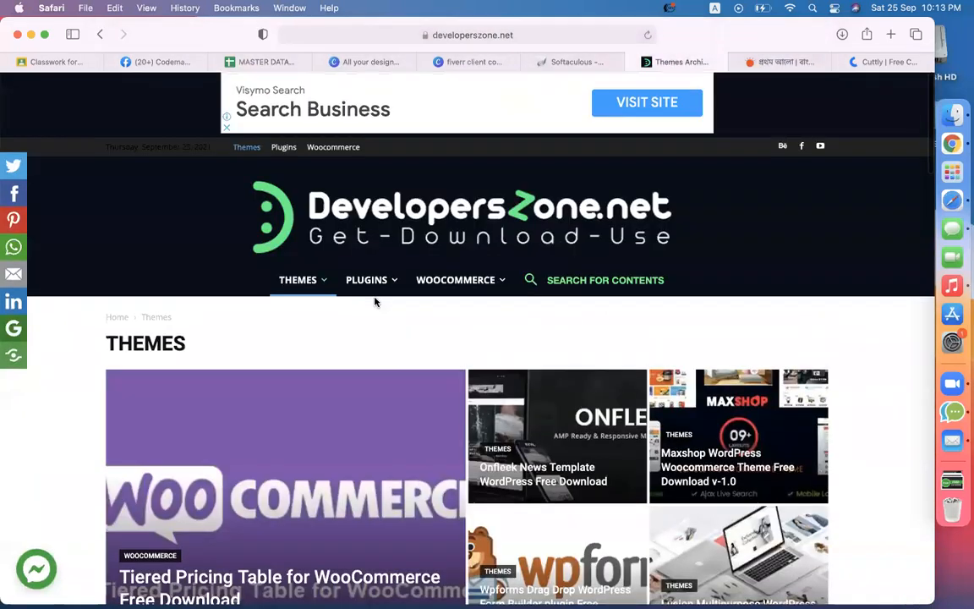
{"action": "left_click", "coordinate": [569, 63]}
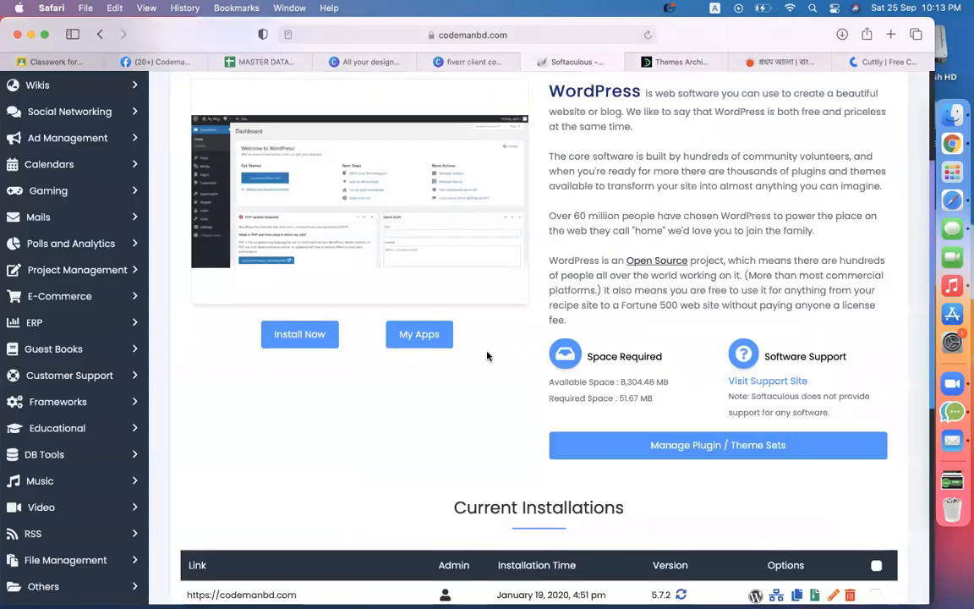
Step: Open the WordPress install form and set the installation directory to 'news'
{"action": "scroll", "coordinate": [394, 442], "scroll_direction": "up", "scroll_amount": 5}
{"action": "scroll", "coordinate": [393, 439], "scroll_direction": "down", "scroll_amount": 4}
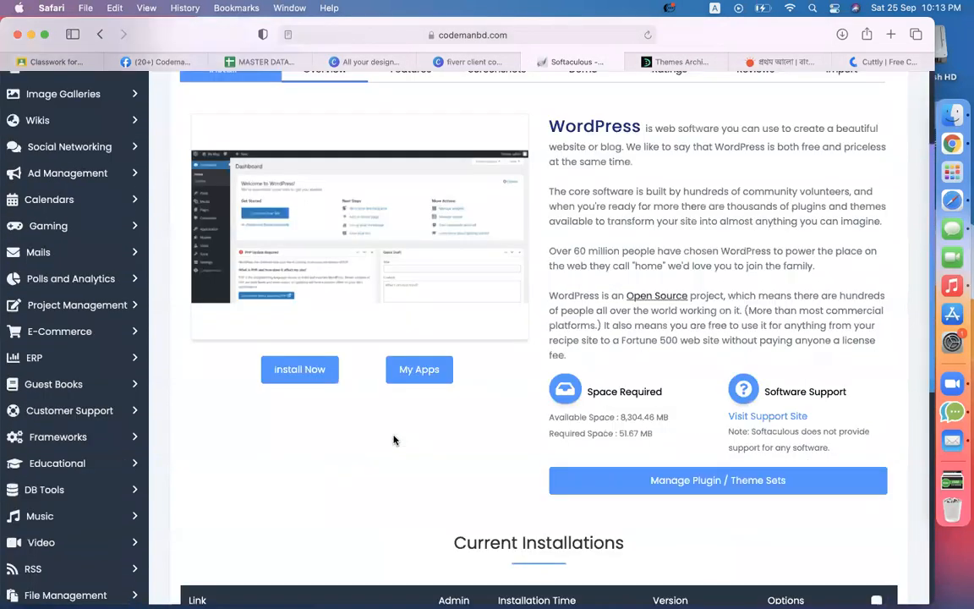
{"action": "left_click", "coordinate": [323, 381]}
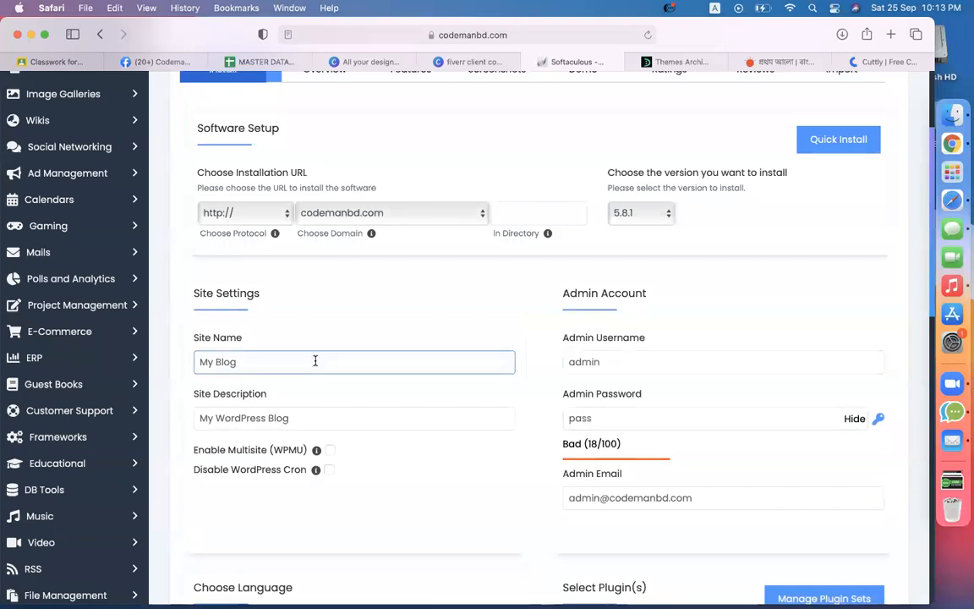
{"action": "left_click", "coordinate": [542, 212]}
{"action": "type", "text": "news"}
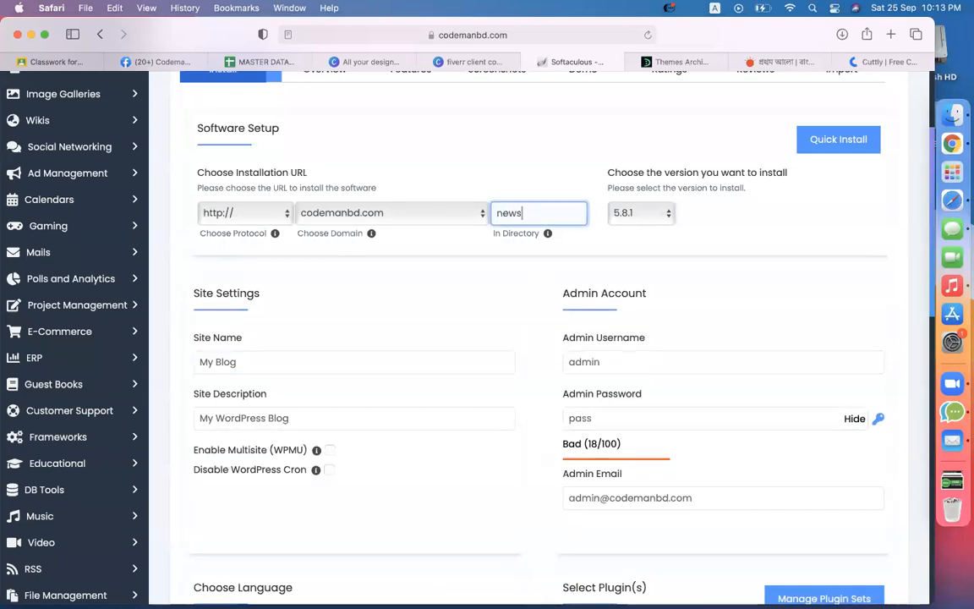
{"action": "left_click", "coordinate": [533, 153]}
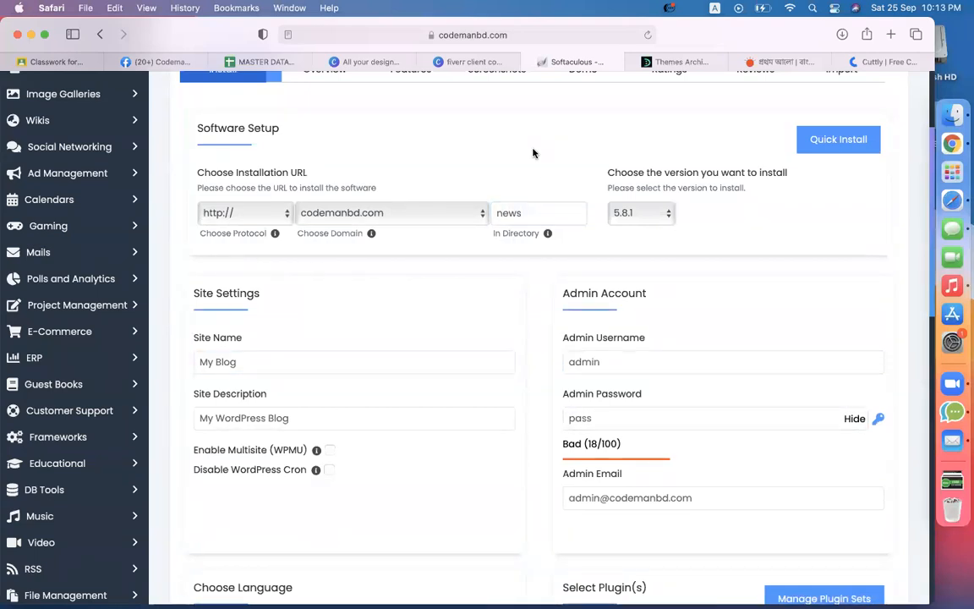
Step: Scroll the install form and expand the Advanced Options section
{"action": "scroll", "coordinate": [546, 489], "scroll_direction": "down", "scroll_amount": 6}
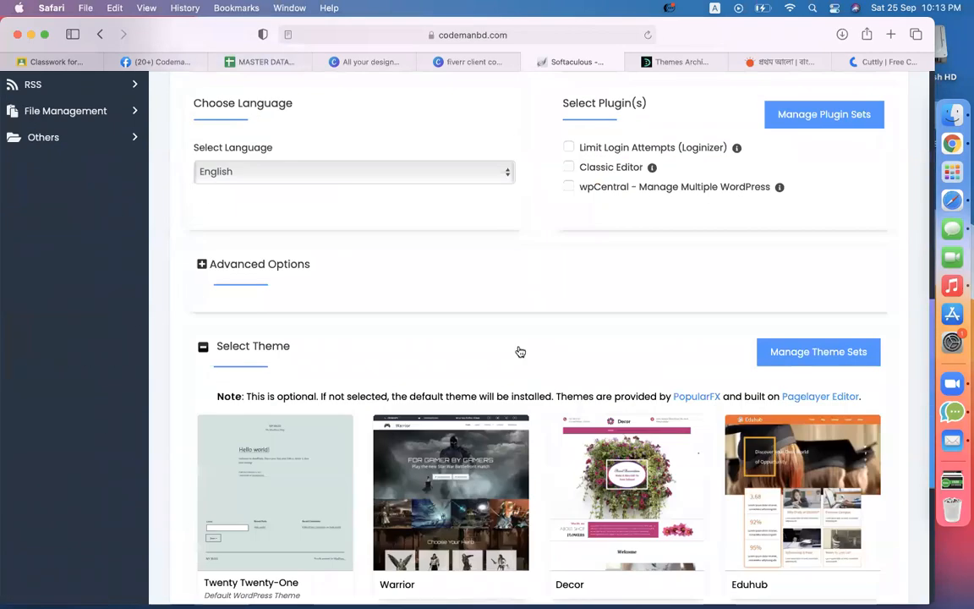
{"action": "scroll", "coordinate": [520, 352], "scroll_direction": "down", "scroll_amount": 4}
{"action": "scroll", "coordinate": [520, 352], "scroll_direction": "up", "scroll_amount": 10}
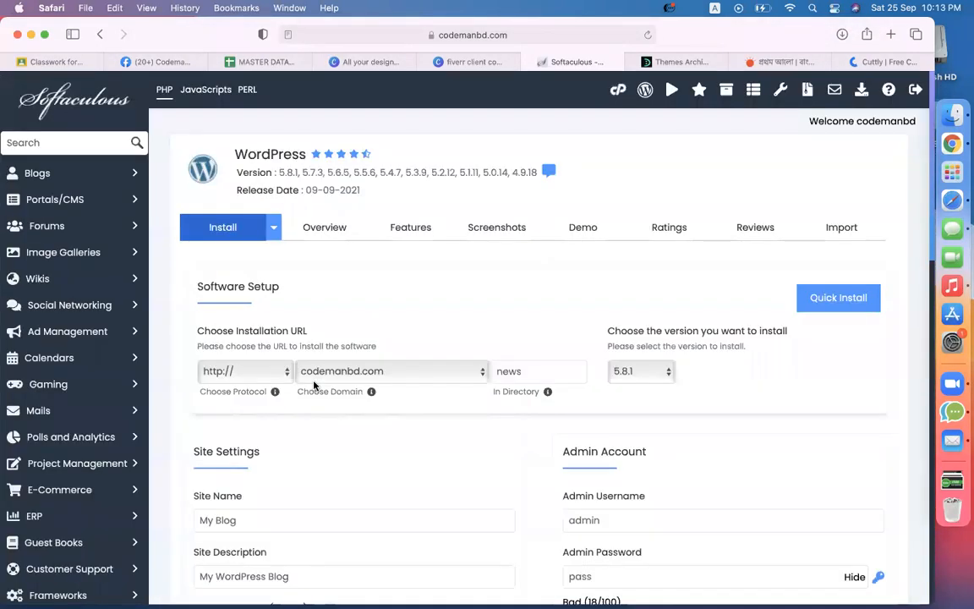
{"action": "scroll", "coordinate": [313, 385], "scroll_direction": "down", "scroll_amount": 5}
{"action": "scroll", "coordinate": [314, 385], "scroll_direction": "down", "scroll_amount": 4}
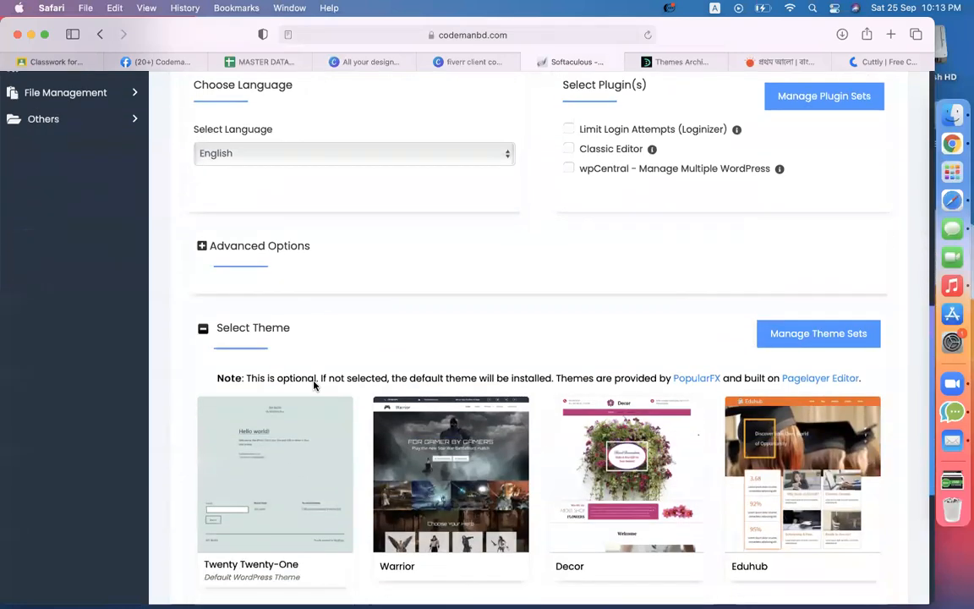
{"action": "scroll", "coordinate": [351, 246], "scroll_direction": "up", "scroll_amount": 1}
{"action": "scroll", "coordinate": [234, 298], "scroll_direction": "up", "scroll_amount": 3}
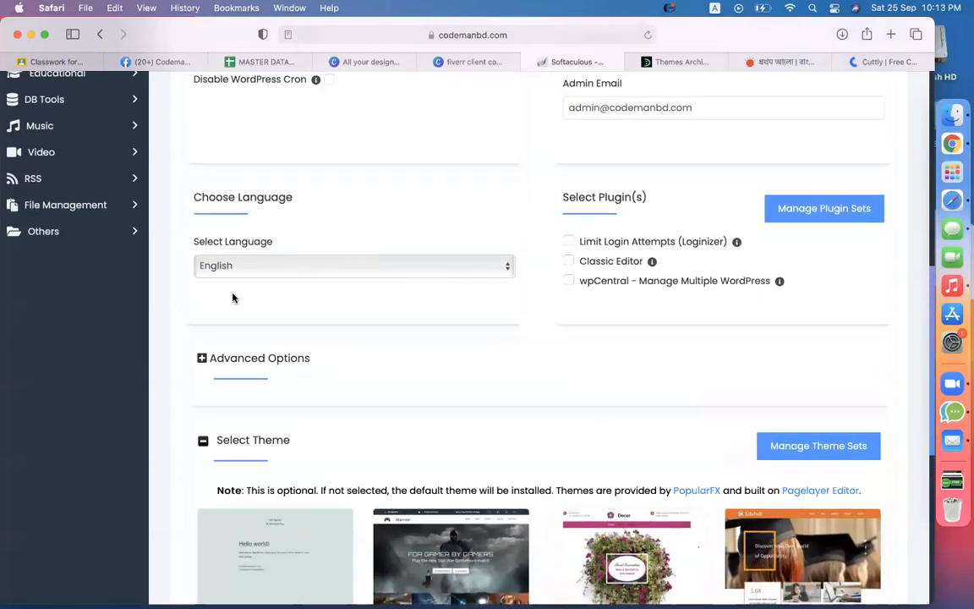
{"action": "left_click", "coordinate": [203, 359]}
Step: Try a local-folder backup location, monthly automated backups and a rotation of 1
{"action": "scroll", "coordinate": [509, 371], "scroll_direction": "down", "scroll_amount": 5}
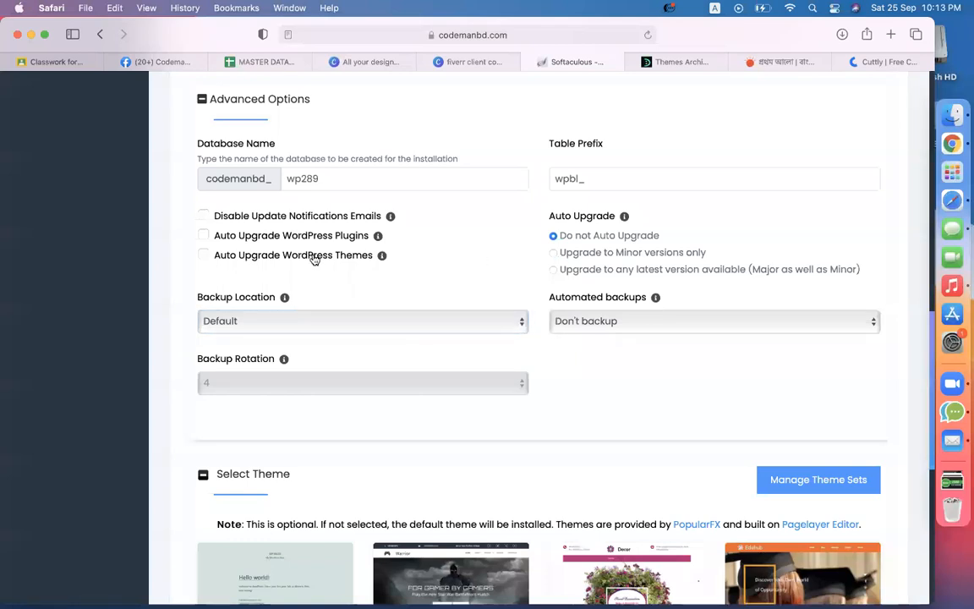
{"action": "left_click", "coordinate": [244, 321]}
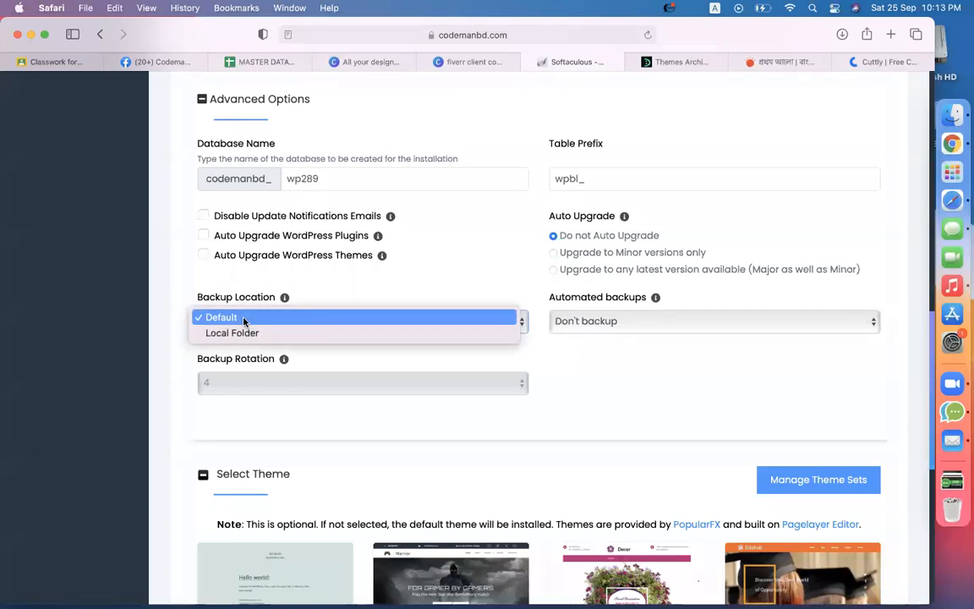
{"action": "left_click", "coordinate": [239, 334]}
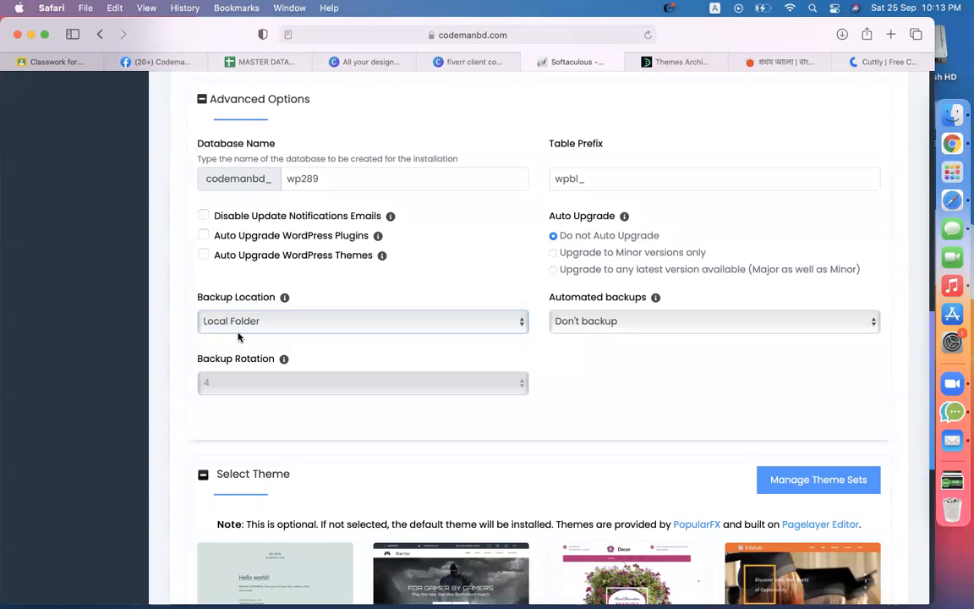
{"action": "left_click", "coordinate": [590, 329]}
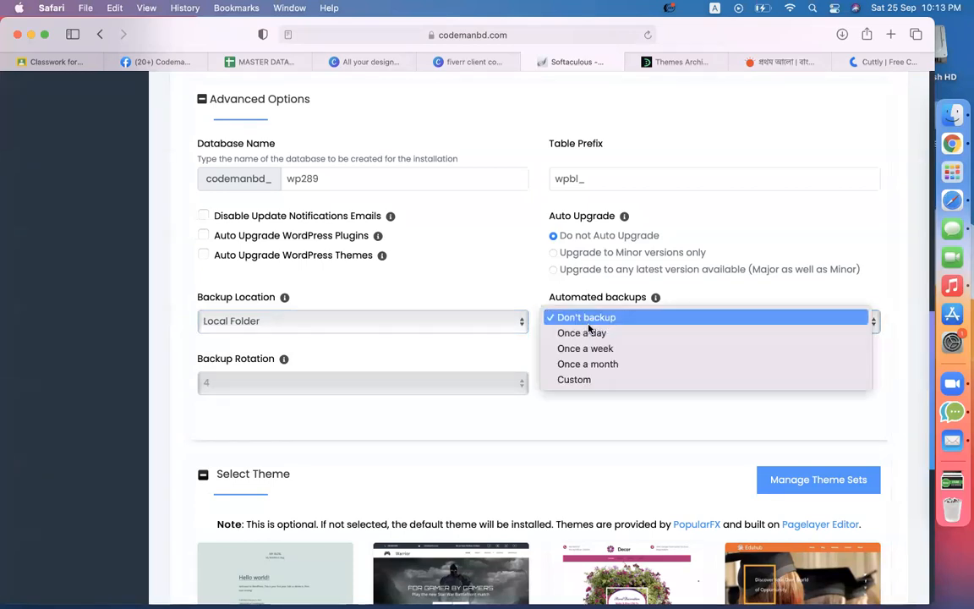
{"action": "left_click", "coordinate": [618, 365]}
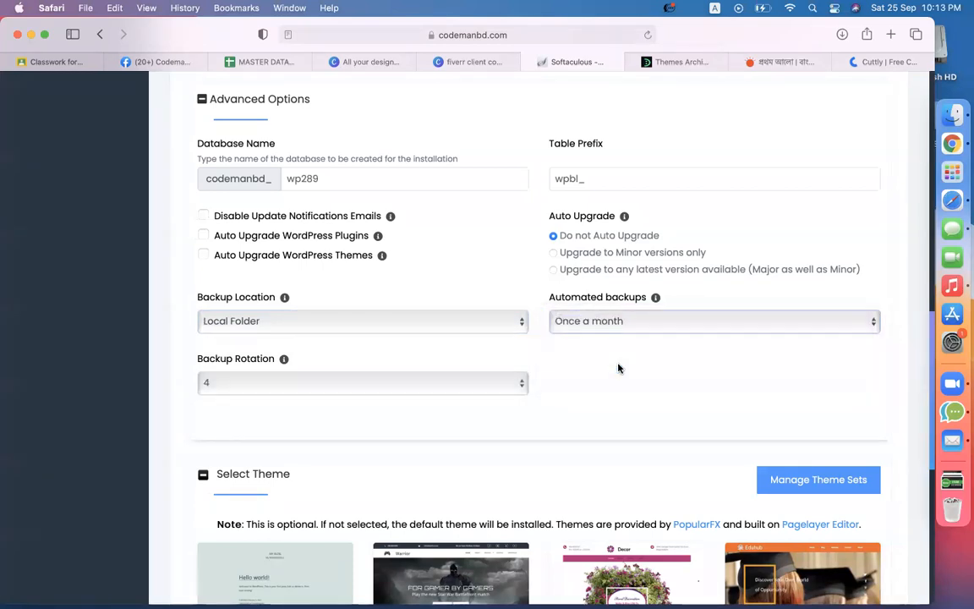
{"action": "left_click", "coordinate": [253, 383]}
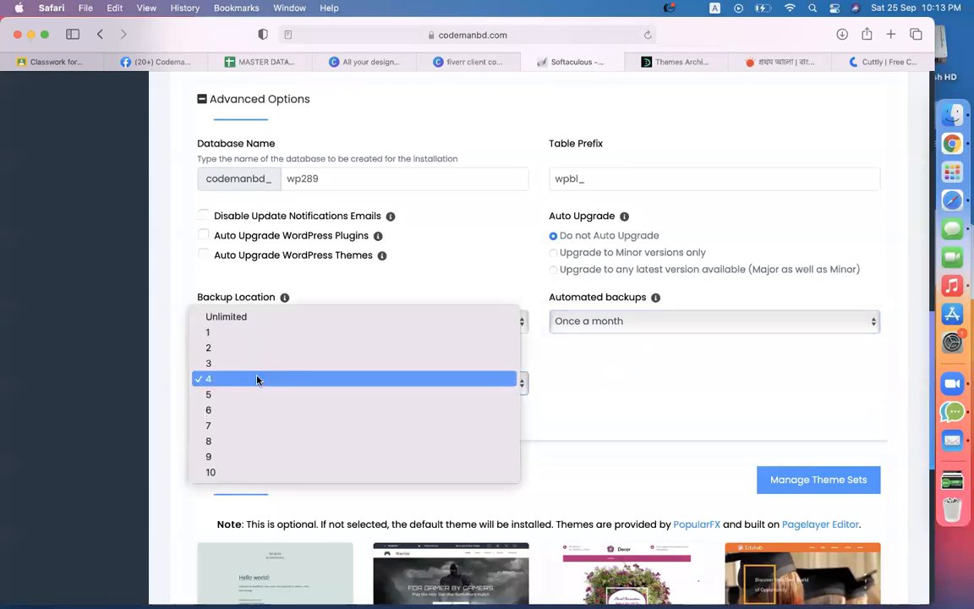
{"action": "left_click", "coordinate": [235, 333]}
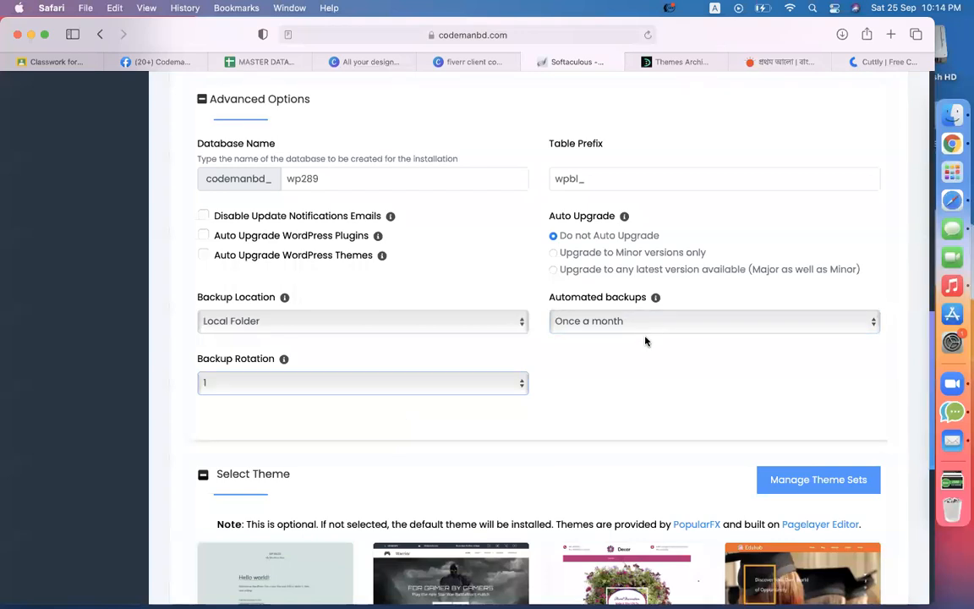
Step: Reset the backup location to Default and automated backups to Don't backup
{"action": "scroll", "coordinate": [556, 380], "scroll_direction": "up", "scroll_amount": 2}
{"action": "scroll", "coordinate": [556, 380], "scroll_direction": "up", "scroll_amount": 1}
{"action": "scroll", "coordinate": [498, 414], "scroll_direction": "down", "scroll_amount": 4}
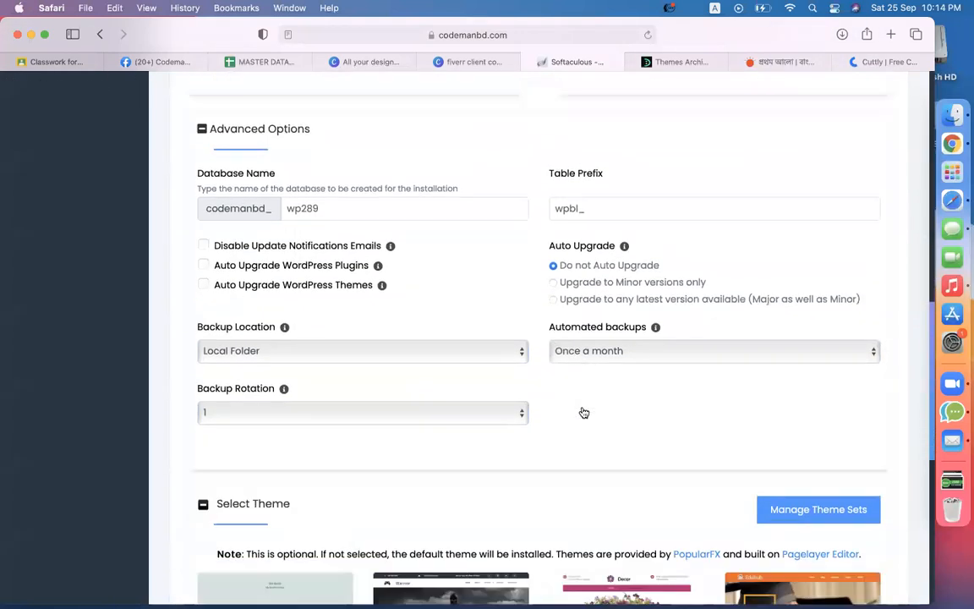
{"action": "left_click", "coordinate": [344, 262]}
{"action": "left_click", "coordinate": [364, 241]}
{"action": "left_click", "coordinate": [636, 262]}
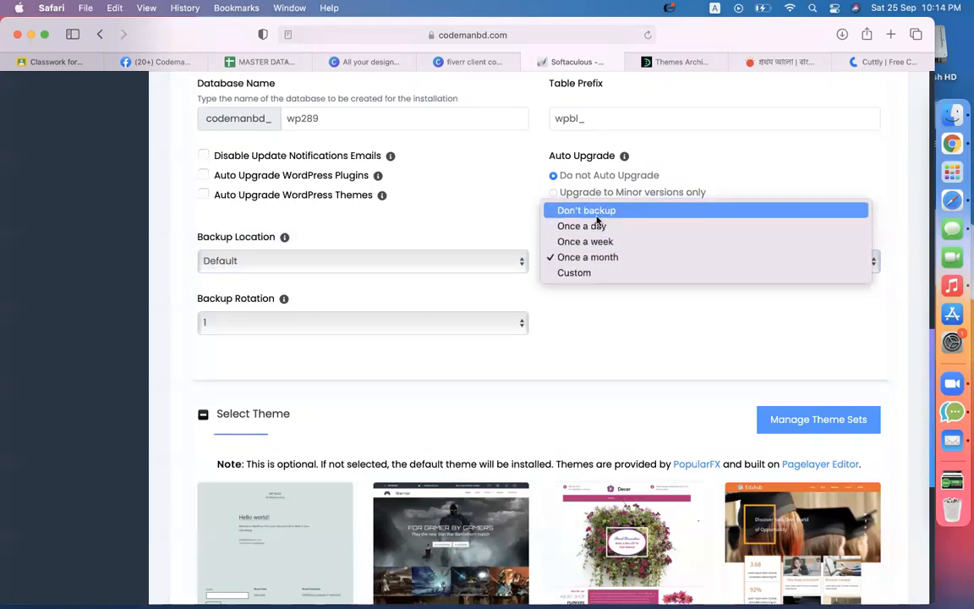
{"action": "left_click", "coordinate": [595, 213]}
Step: Submit the WordPress installation with Install
{"action": "left_click", "coordinate": [413, 326]}
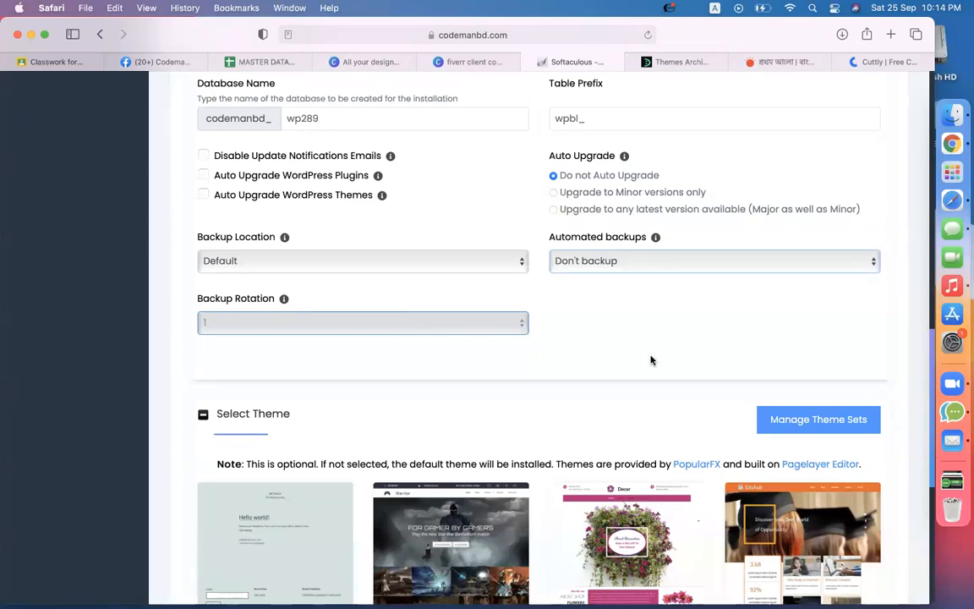
{"action": "scroll", "coordinate": [612, 387], "scroll_direction": "down", "scroll_amount": 5}
{"action": "left_click", "coordinate": [543, 413]}
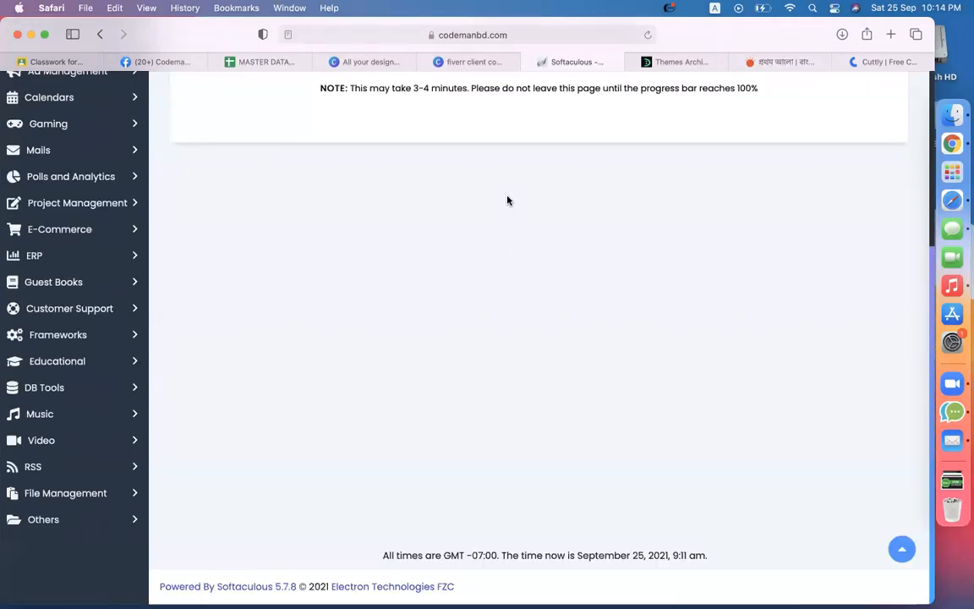
Step: Search the DevelopersZone site for 'nesmag'
{"action": "left_click", "coordinate": [715, 60]}
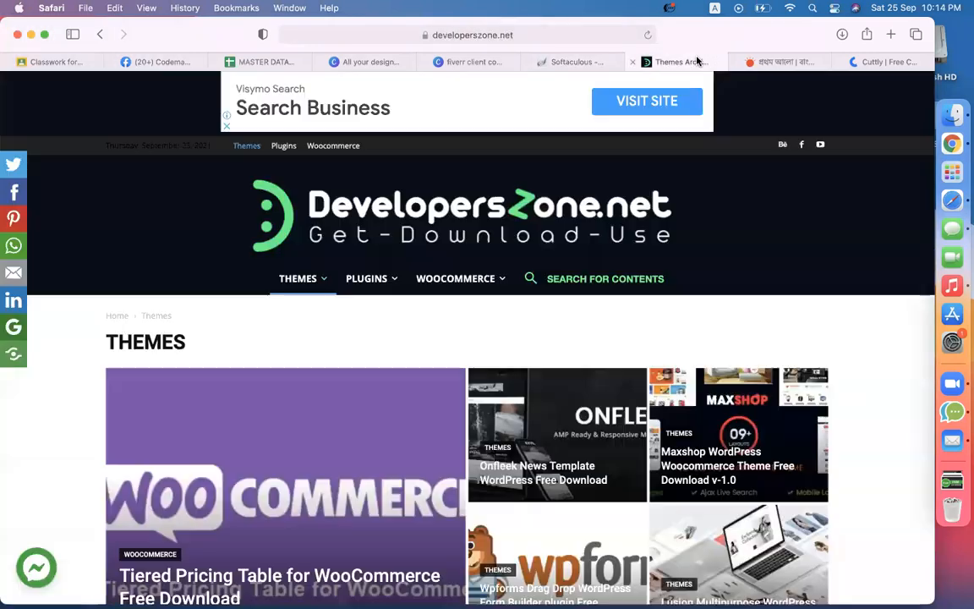
{"action": "left_click", "coordinate": [579, 281]}
{"action": "type", "text": "nesmag"}
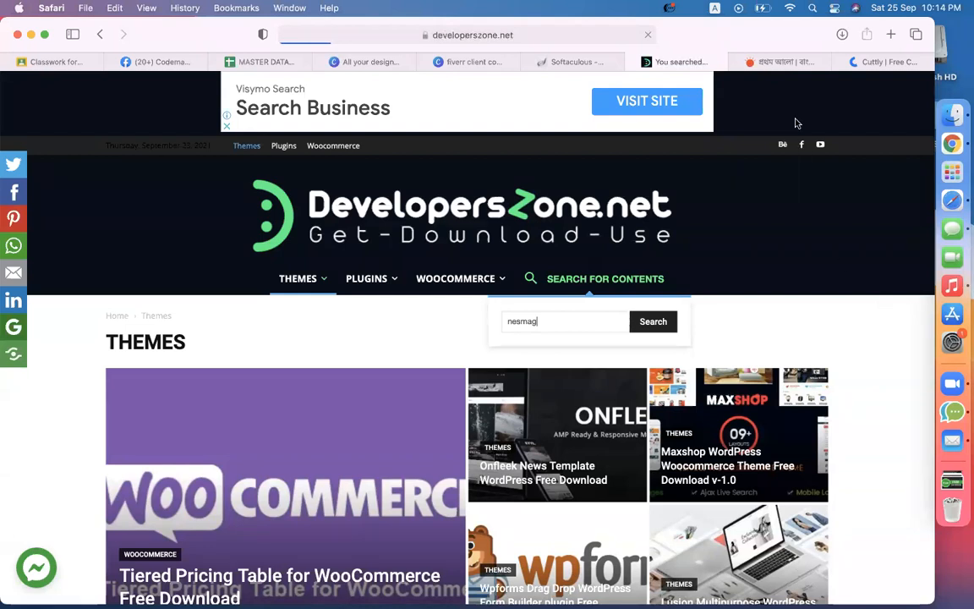
Step: Google 'newsmag theme' in a new tab and scroll the results
{"action": "key", "text": "super+t"}
{"action": "type", "text": "ne"}
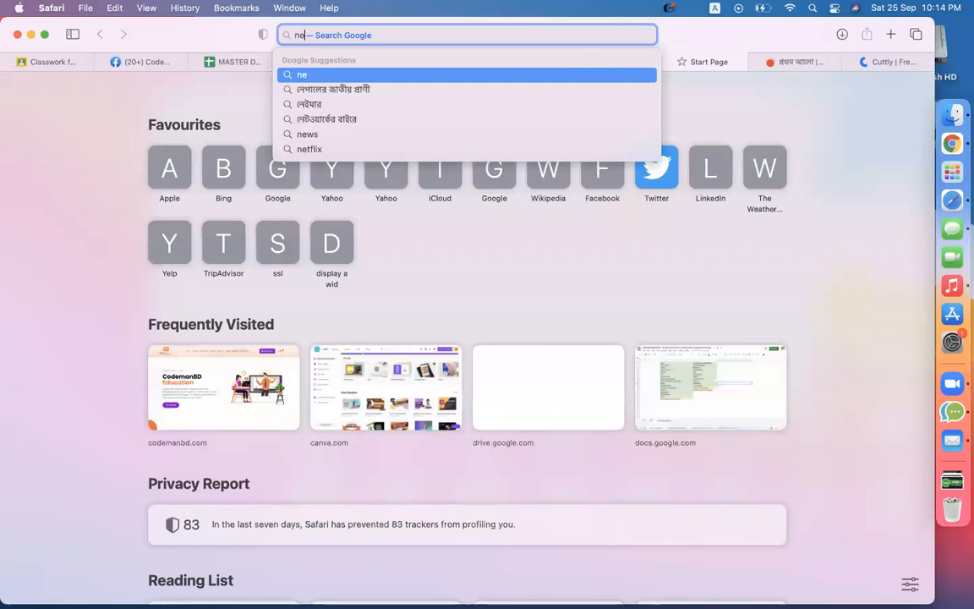
{"action": "type", "text": "wsmag theme"}
{"action": "key", "text": "Return"}
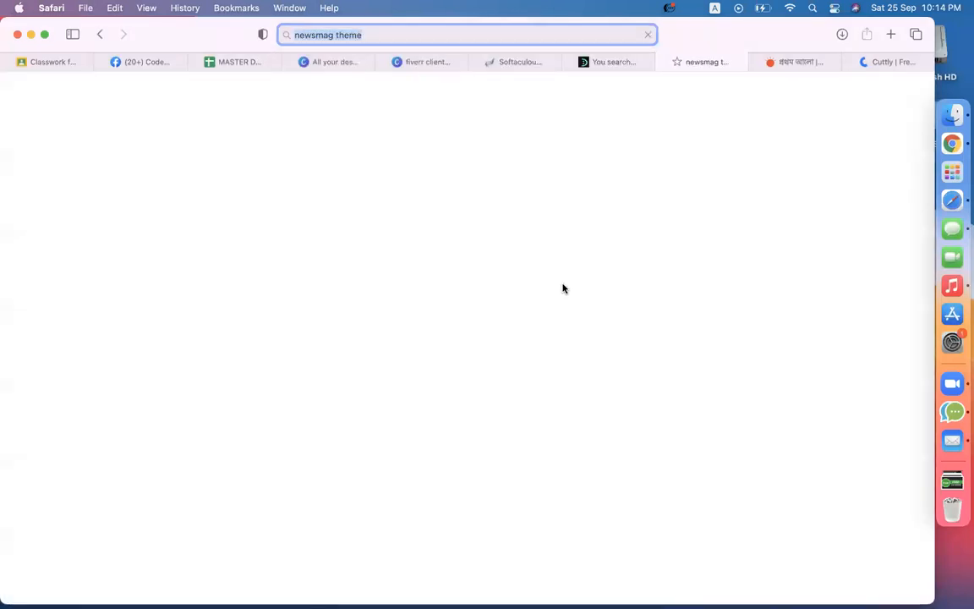
{"action": "scroll", "coordinate": [393, 365], "scroll_direction": "down", "scroll_amount": 5}
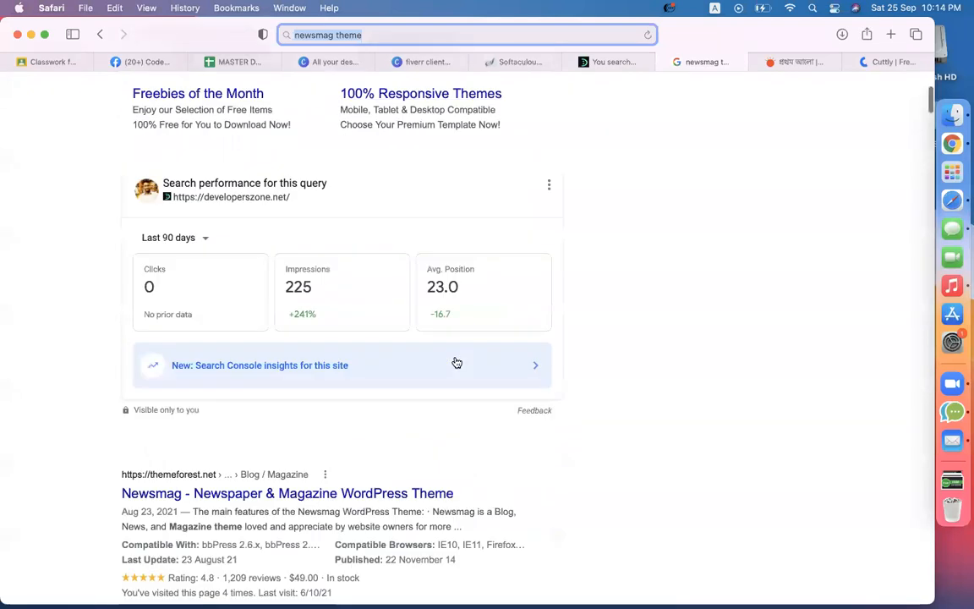
{"action": "scroll", "coordinate": [613, 363], "scroll_direction": "down", "scroll_amount": 3}
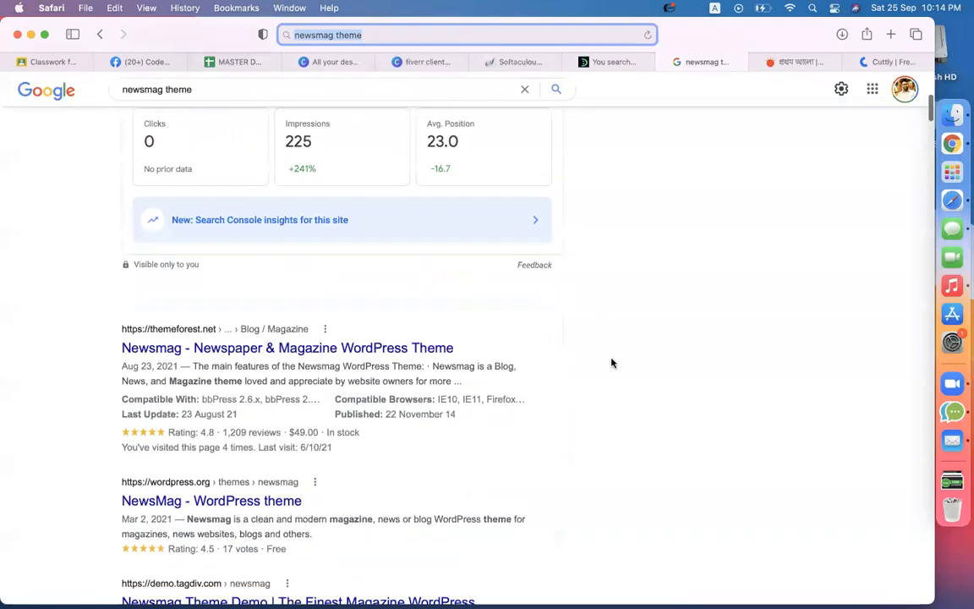
Step: Open the Newsmag ThemeForest product page, dismissing the stray App Store window
{"action": "left_click", "coordinate": [306, 350]}
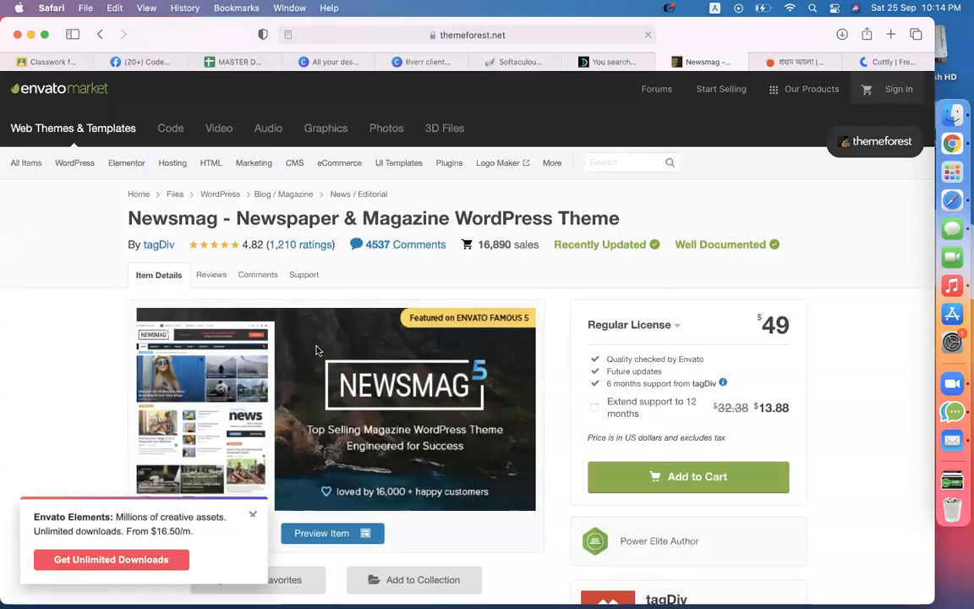
{"action": "left_click", "coordinate": [962, 317]}
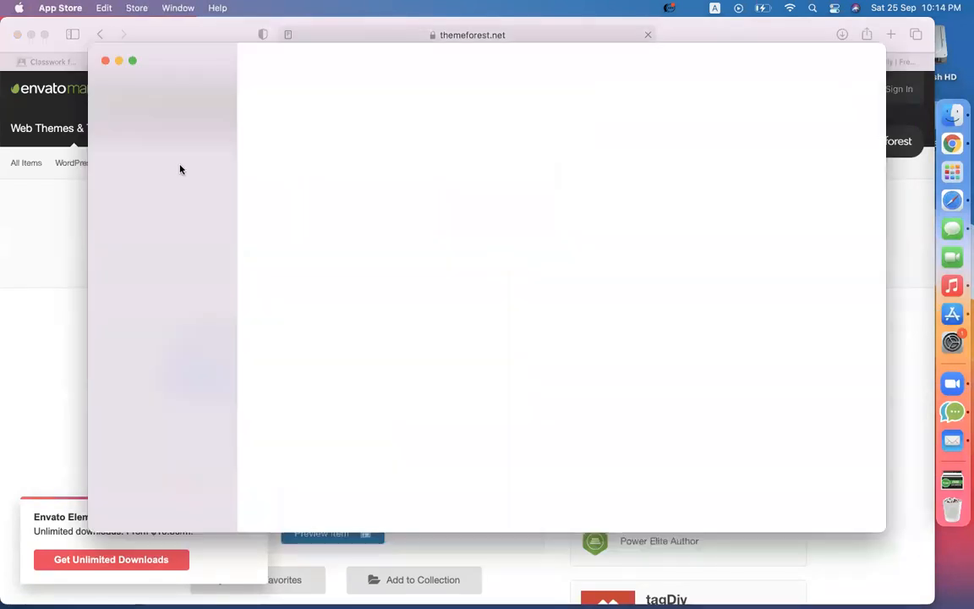
{"action": "left_click", "coordinate": [105, 60]}
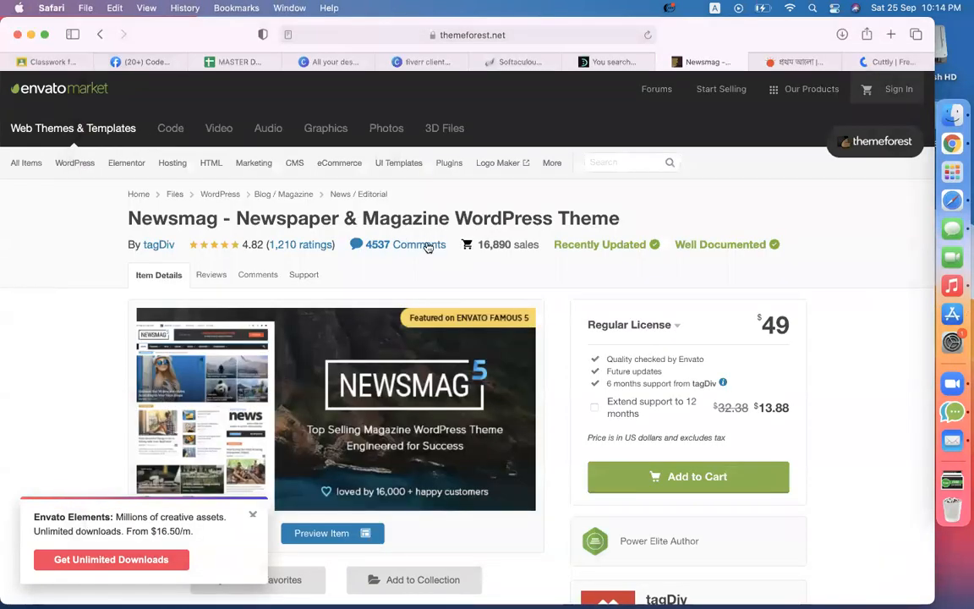
Step: Launch the Newsmag live preview, close the extra product tab, and look over the preview
{"action": "scroll", "coordinate": [406, 304], "scroll_direction": "down", "scroll_amount": 5}
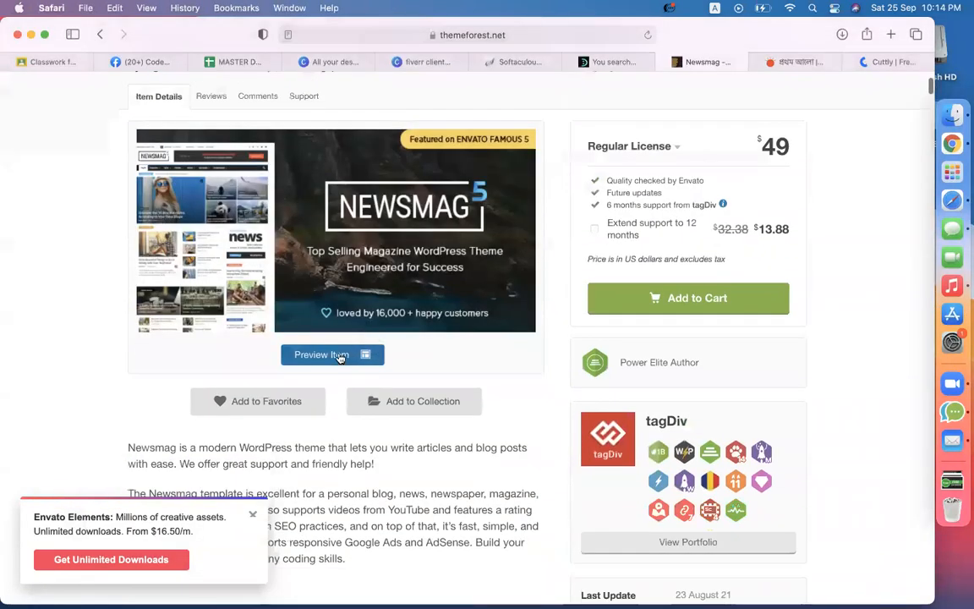
{"action": "left_click", "coordinate": [336, 356]}
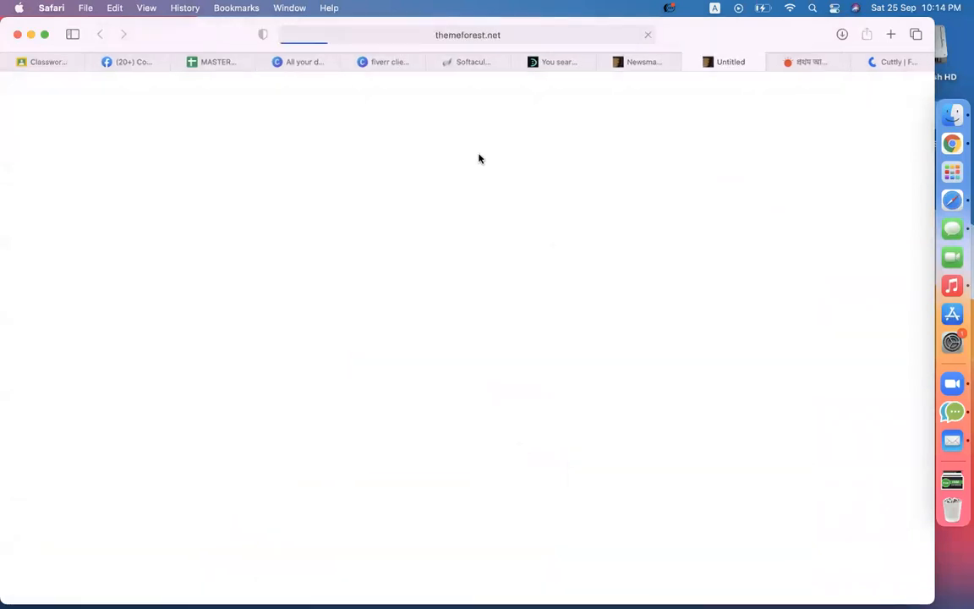
{"action": "left_click", "coordinate": [605, 63]}
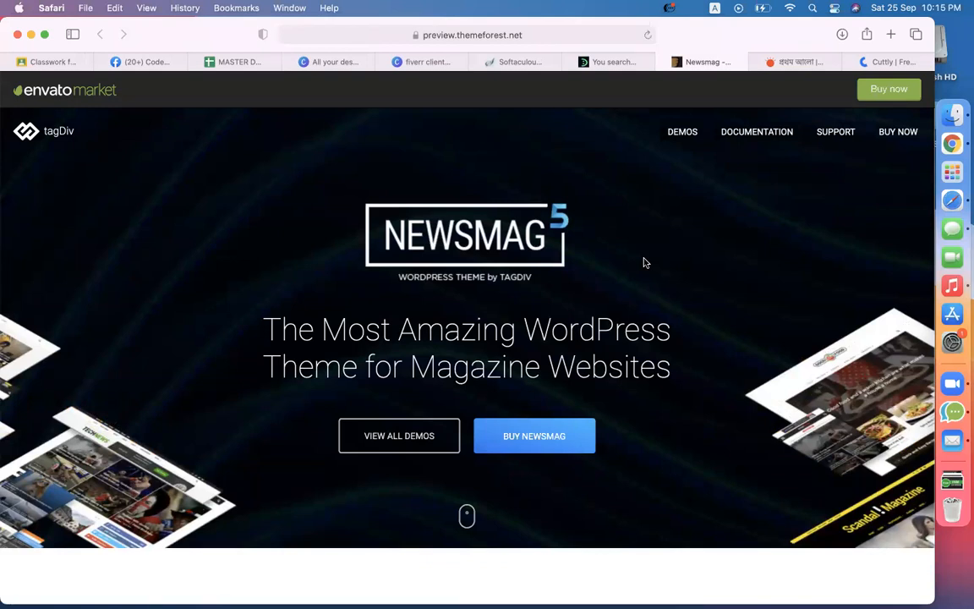
{"action": "scroll", "coordinate": [644, 263], "scroll_direction": "down", "scroll_amount": 3}
{"action": "scroll", "coordinate": [644, 263], "scroll_direction": "up", "scroll_amount": 3}
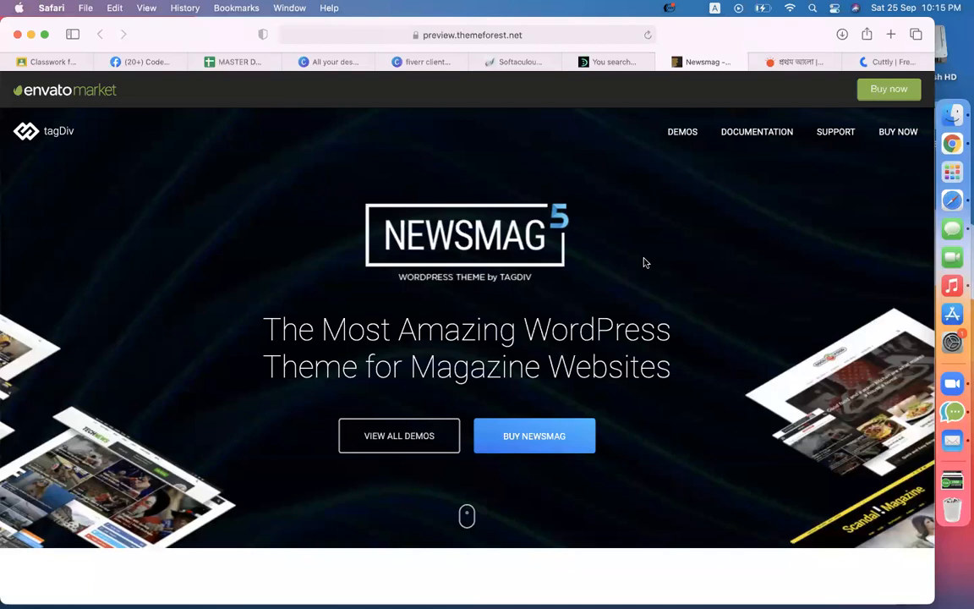
{"action": "scroll", "coordinate": [643, 263], "scroll_direction": "down", "scroll_amount": 2}
{"action": "scroll", "coordinate": [644, 263], "scroll_direction": "up", "scroll_amount": 2}
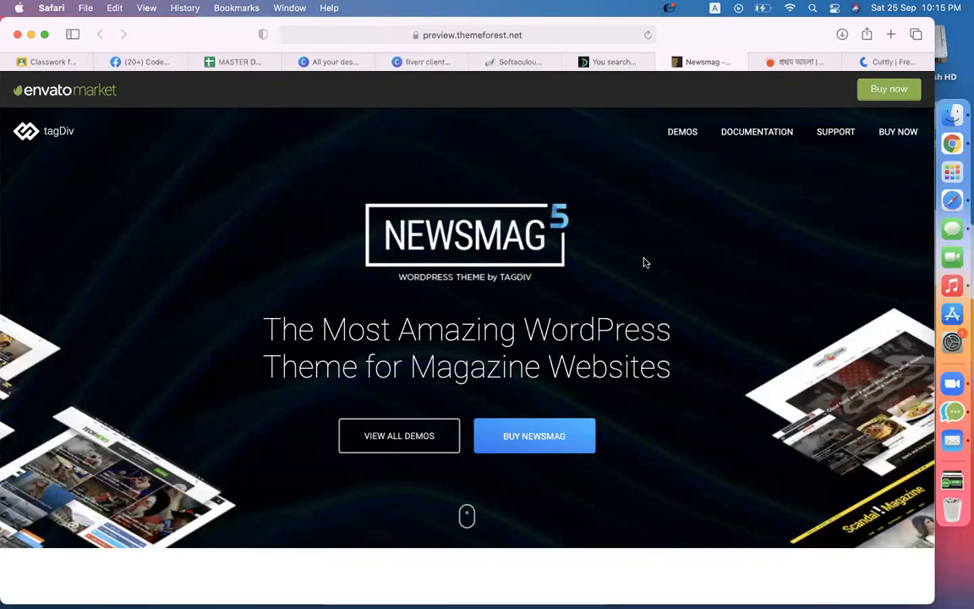
{"action": "key", "text": "super+t"}
Step: Load the personal blog site from the address-bar suggestion in the new tab
{"action": "type", "text": "tech"}
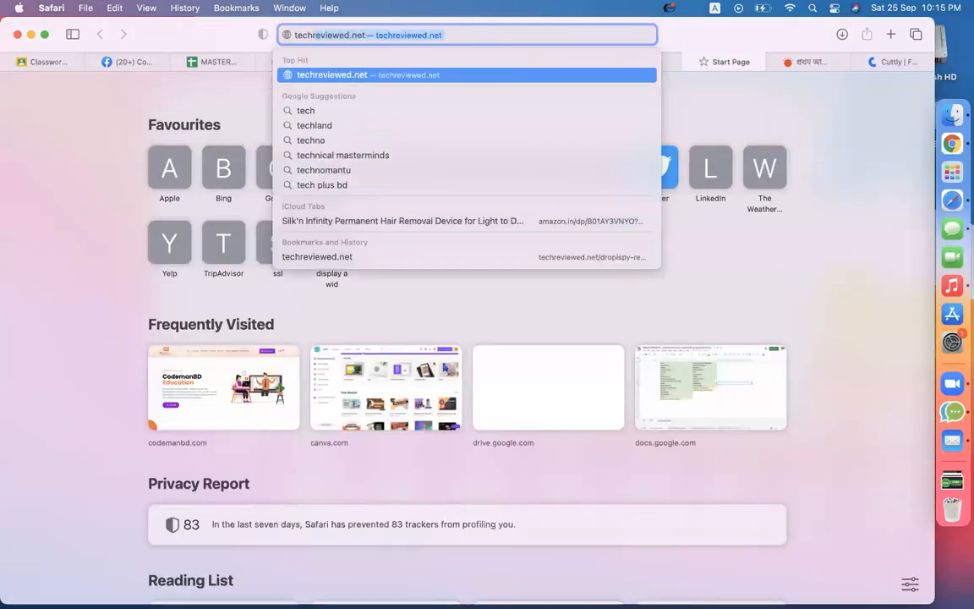
{"action": "key", "text": "BackSpace"}
{"action": "key", "text": "BackSpace"}
{"action": "key", "text": "BackSpace"}
{"action": "key", "text": "BackSpace"}
{"action": "key", "text": "BackSpace"}
{"action": "type", "text": "wh"}
{"action": "key", "text": "Right"}
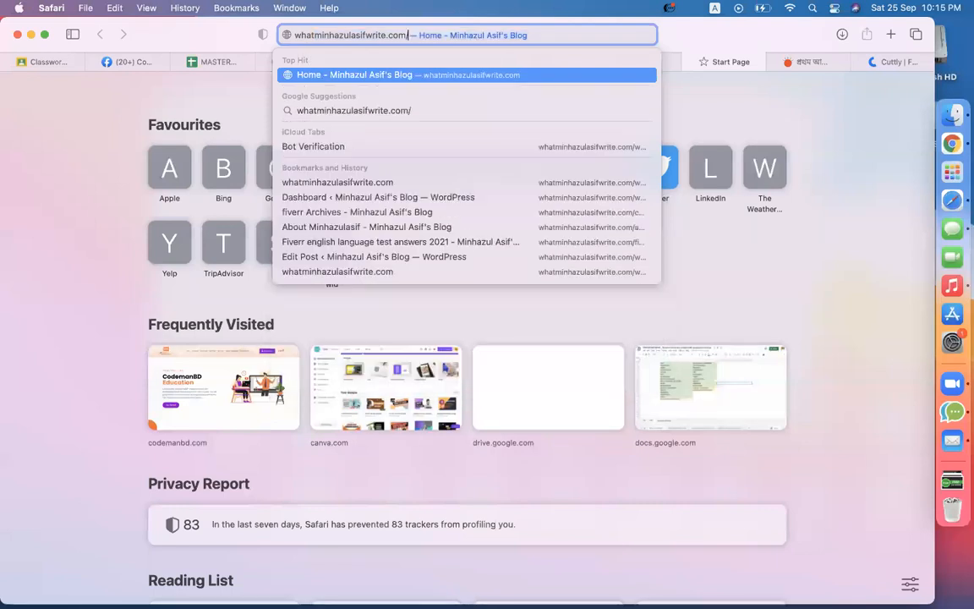
{"action": "key", "text": "Return"}
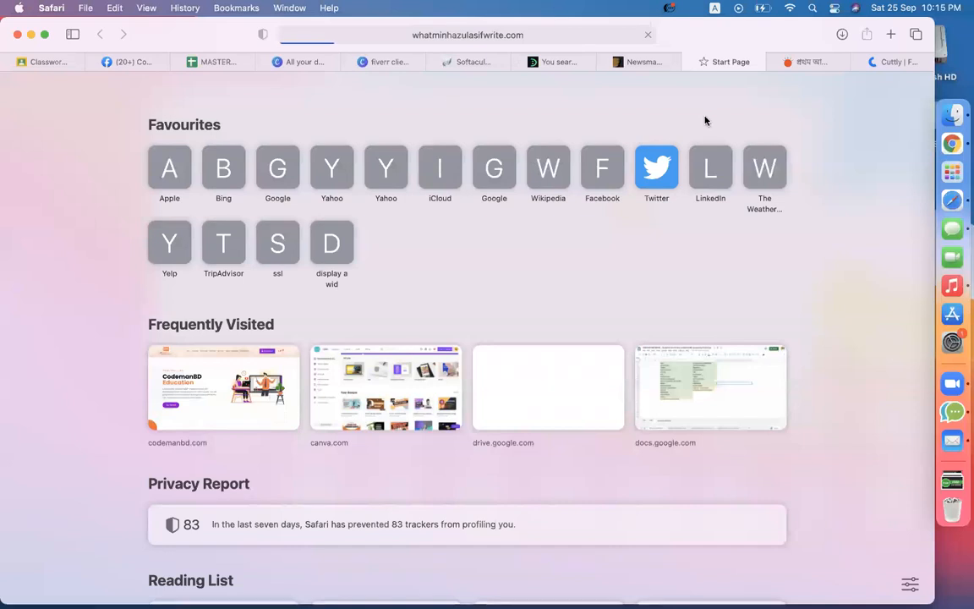
Step: Return to the DevelopersZone results and rerun the search as 'newsmag'
{"action": "left_click", "coordinate": [558, 62]}
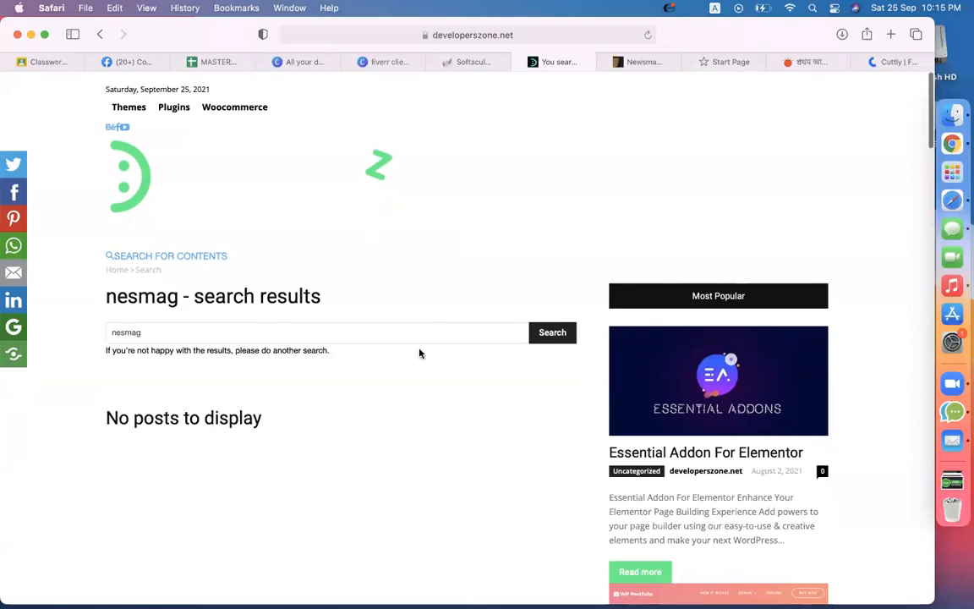
{"action": "scroll", "coordinate": [419, 354], "scroll_direction": "down", "scroll_amount": 5}
{"action": "scroll", "coordinate": [419, 354], "scroll_direction": "up", "scroll_amount": 6}
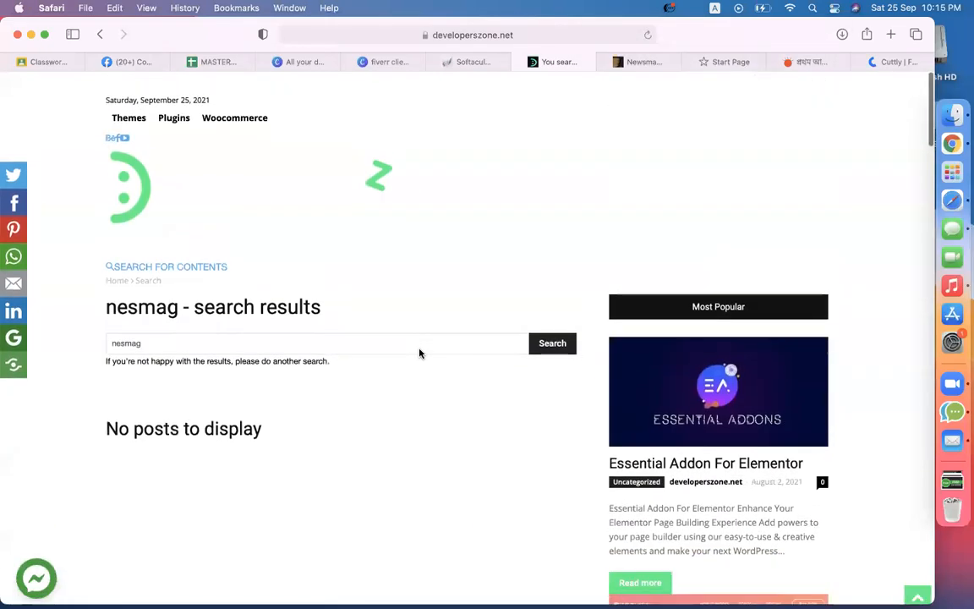
{"action": "scroll", "coordinate": [420, 353], "scroll_direction": "down", "scroll_amount": 8}
{"action": "scroll", "coordinate": [419, 354], "scroll_direction": "up", "scroll_amount": 8}
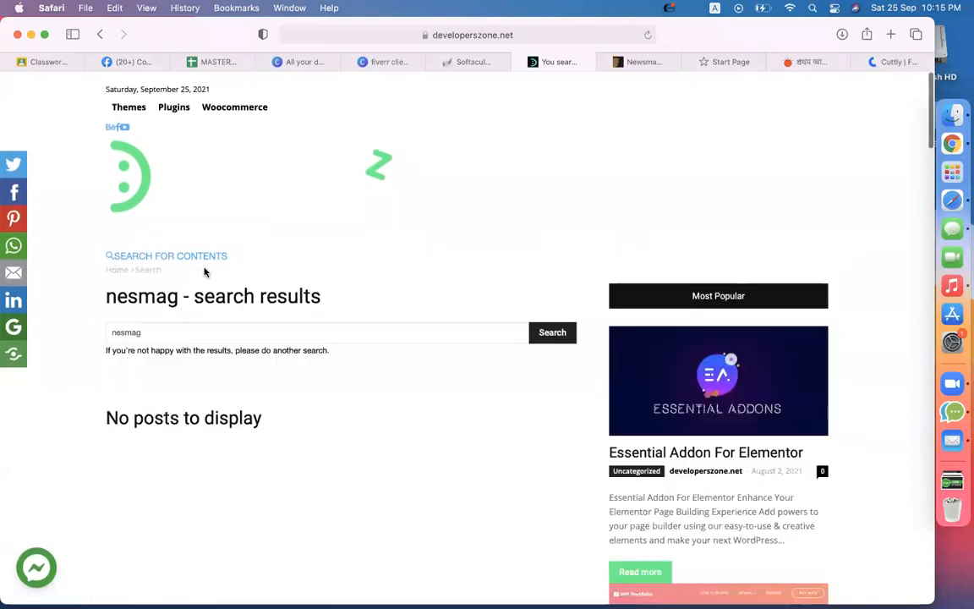
{"action": "double_click", "coordinate": [152, 332]}
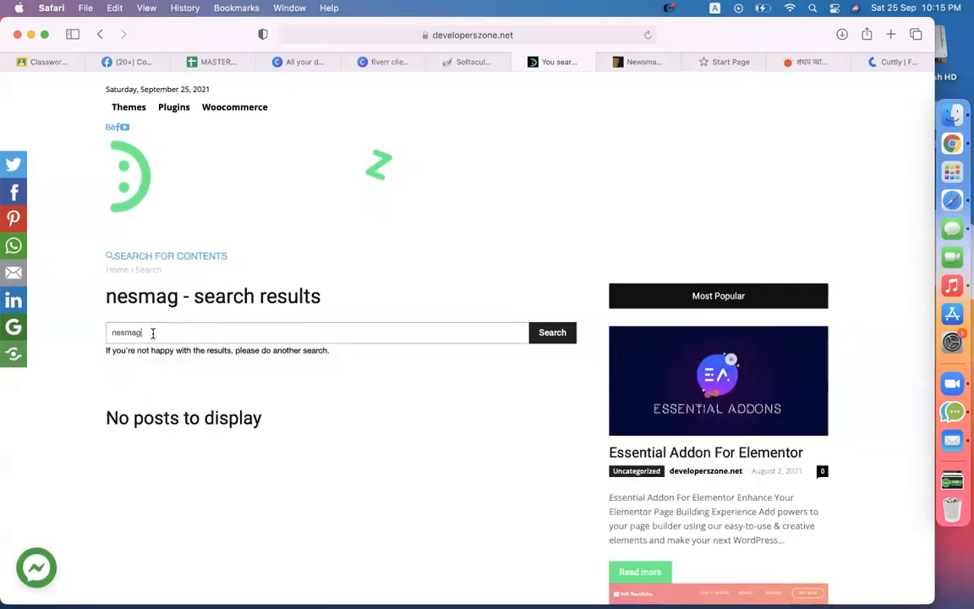
{"action": "type", "text": "new"}
{"action": "key", "text": "Return"}
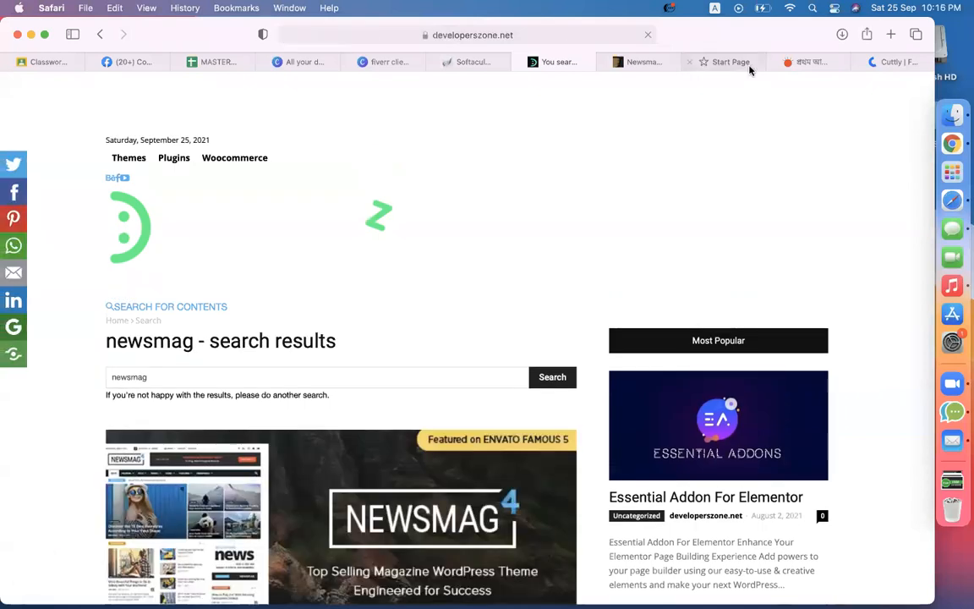
Step: Scroll through the personal blog's homepage, then return to the Newsmag 5 preview
{"action": "left_click", "coordinate": [717, 62]}
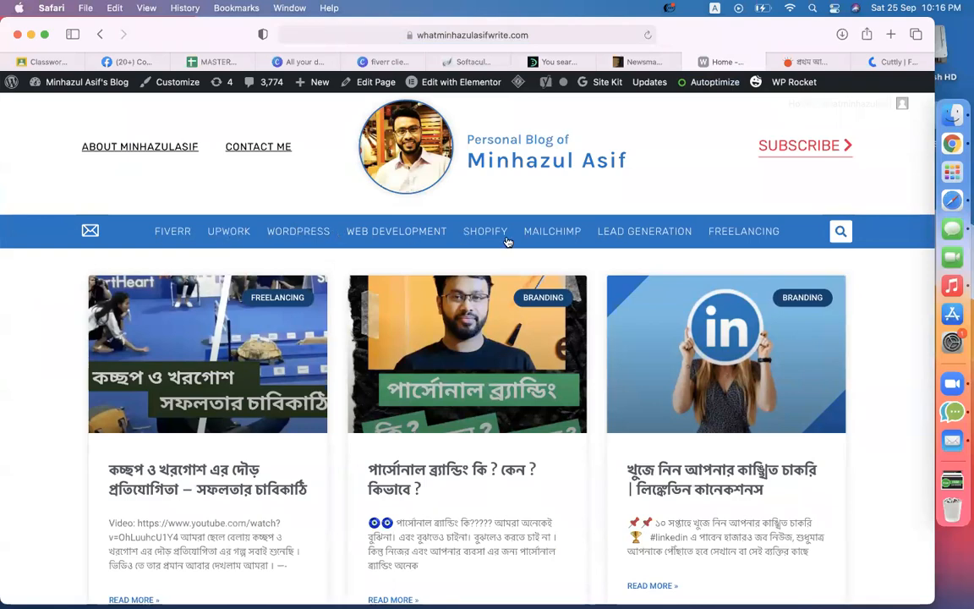
{"action": "scroll", "coordinate": [863, 373], "scroll_direction": "down", "scroll_amount": 5}
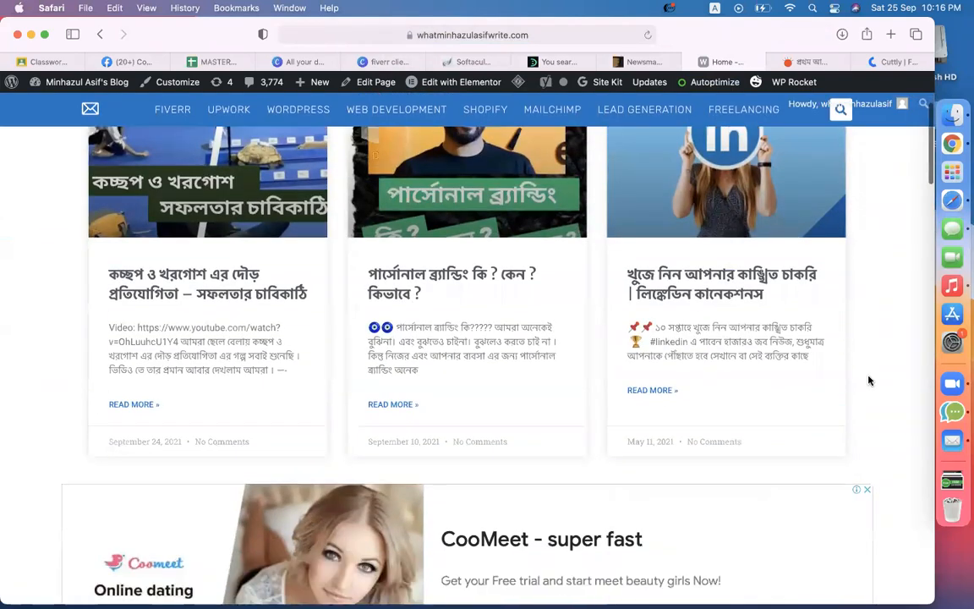
{"action": "scroll", "coordinate": [620, 355], "scroll_direction": "down", "scroll_amount": 15}
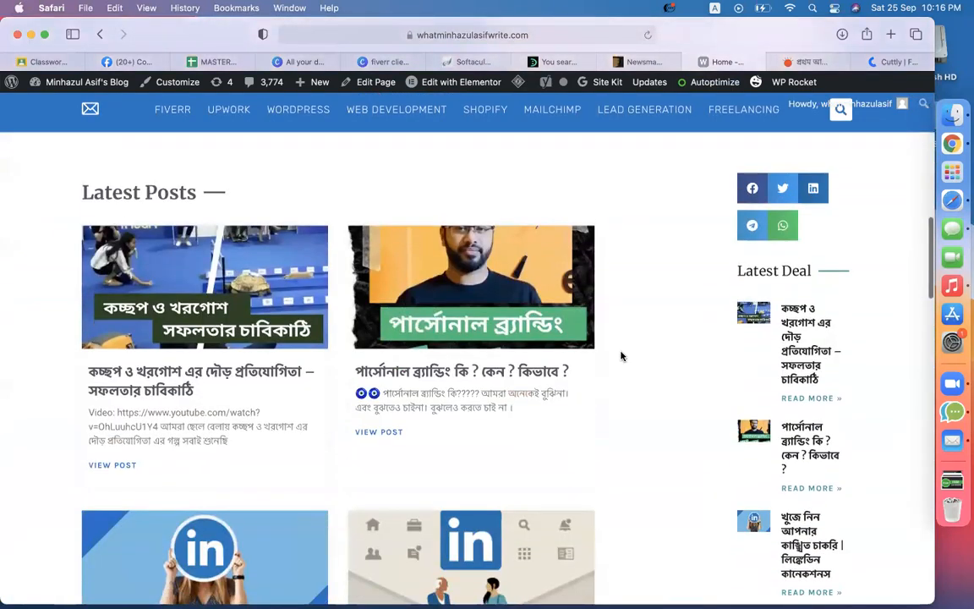
{"action": "scroll", "coordinate": [244, 421], "scroll_direction": "down", "scroll_amount": 15}
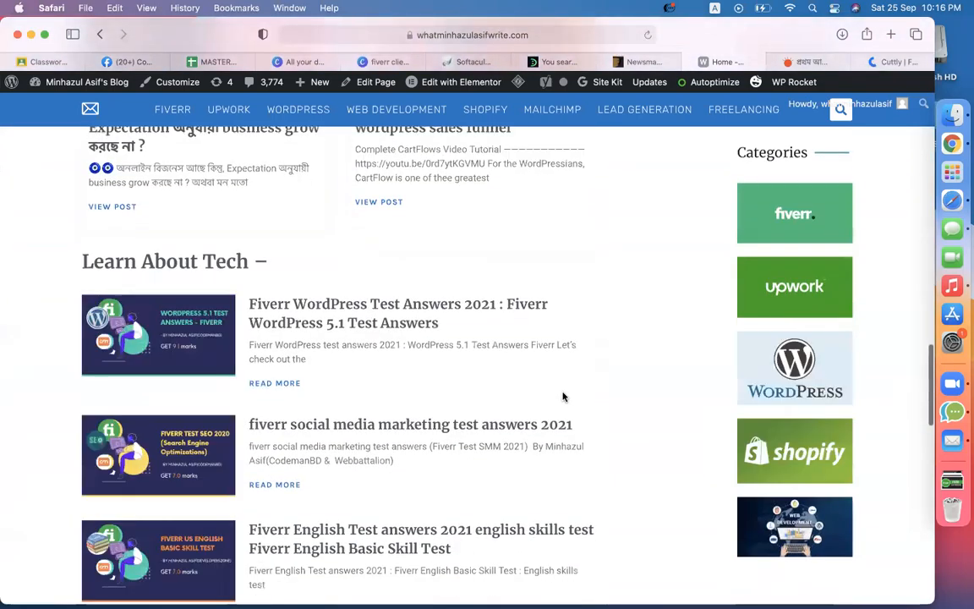
{"action": "scroll", "coordinate": [564, 396], "scroll_direction": "down", "scroll_amount": 10}
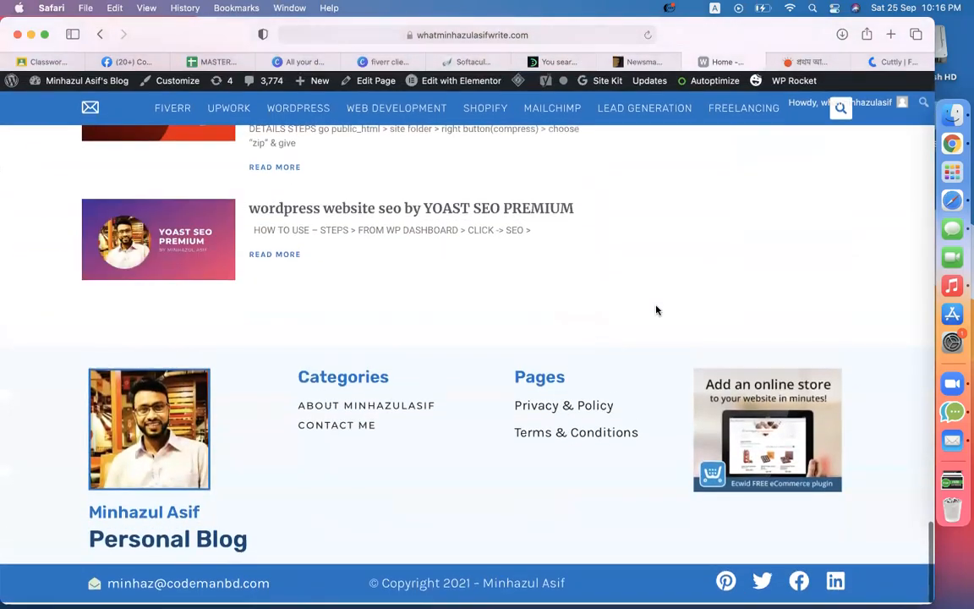
{"action": "scroll", "coordinate": [657, 308], "scroll_direction": "up", "scroll_amount": 15}
{"action": "scroll", "coordinate": [657, 311], "scroll_direction": "up", "scroll_amount": 20}
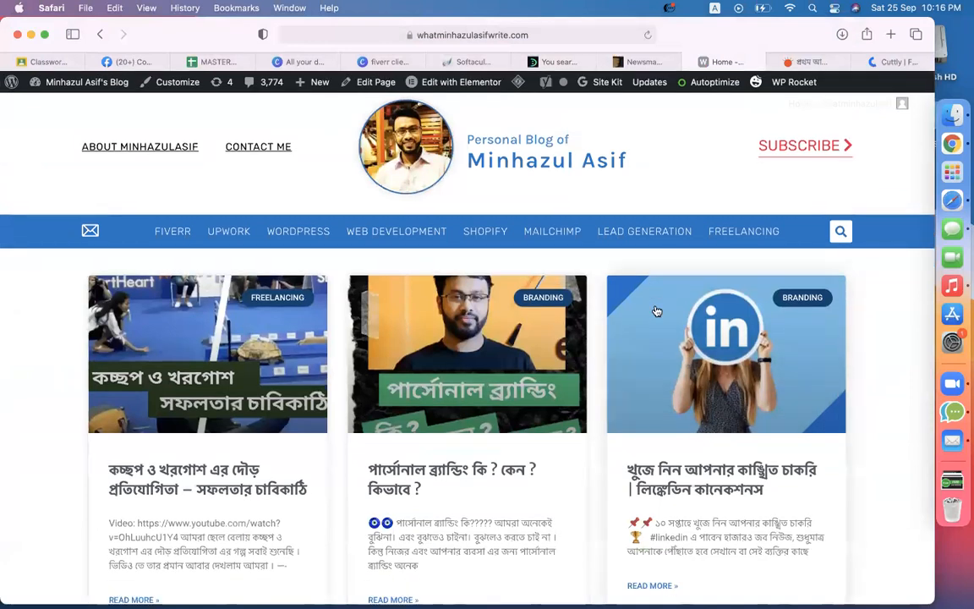
{"action": "left_click", "coordinate": [642, 66]}
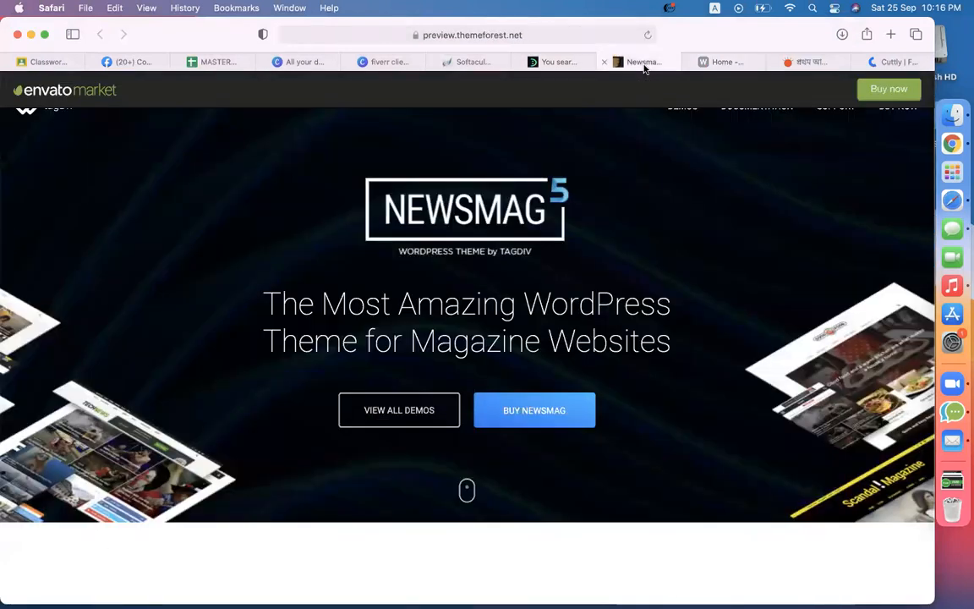
Step: Glance at the personal blog again and come back to the Newsmag preview
{"action": "left_click", "coordinate": [733, 63]}
{"action": "scroll", "coordinate": [582, 363], "scroll_direction": "down", "scroll_amount": 15}
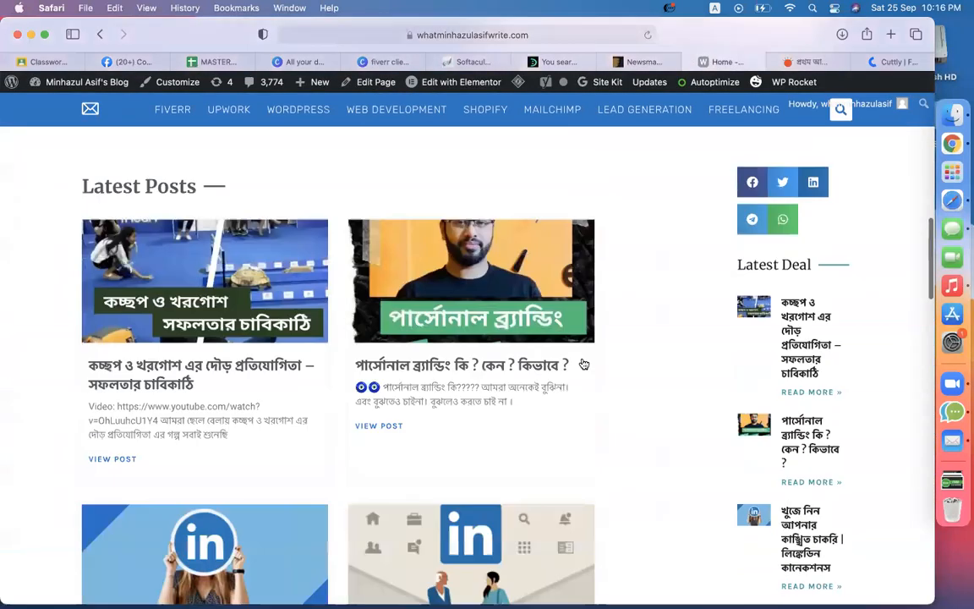
{"action": "scroll", "coordinate": [583, 363], "scroll_direction": "down", "scroll_amount": 5}
{"action": "left_click", "coordinate": [643, 62]}
Step: Browse the full Newsmag demo gallery, then bring back the DevelopersZone search results
{"action": "left_click", "coordinate": [384, 447]}
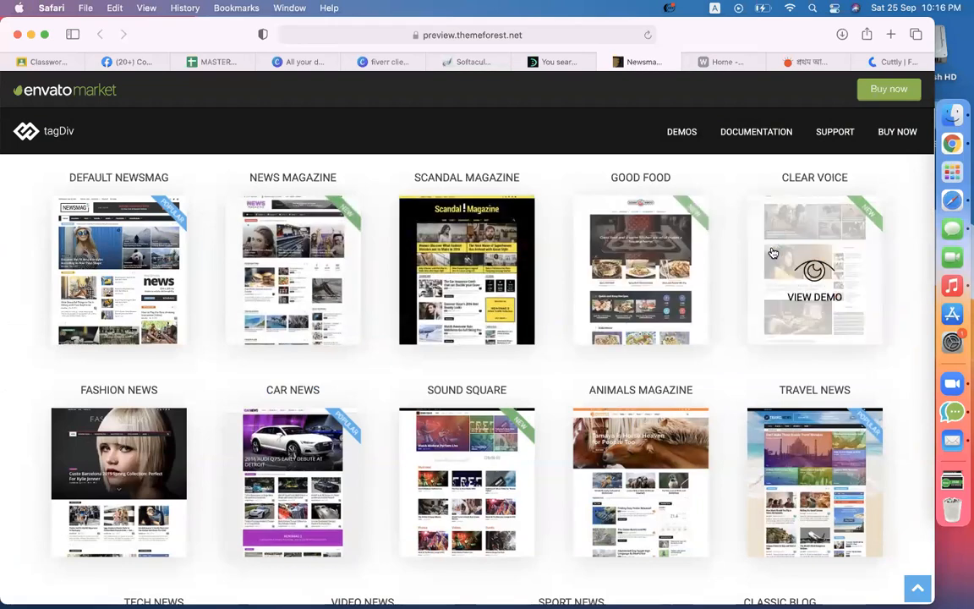
{"action": "scroll", "coordinate": [773, 253], "scroll_direction": "down", "scroll_amount": 4}
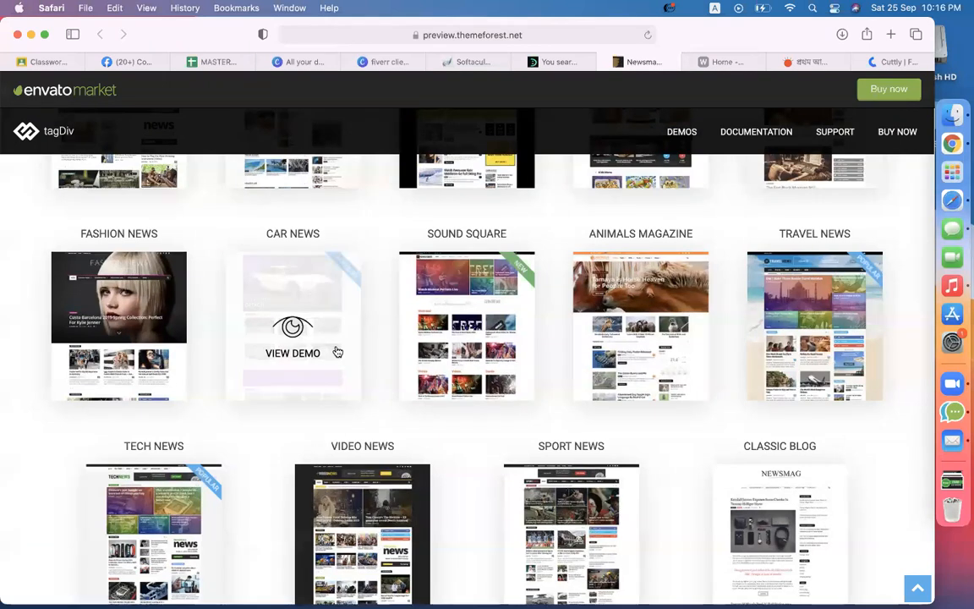
{"action": "scroll", "coordinate": [192, 419], "scroll_direction": "down", "scroll_amount": 4}
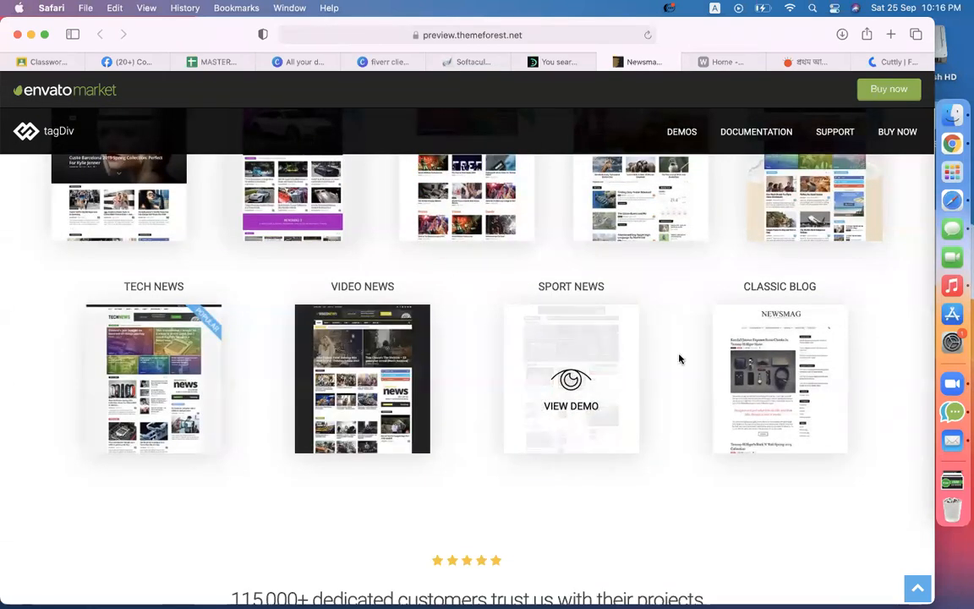
{"action": "scroll", "coordinate": [808, 366], "scroll_direction": "down", "scroll_amount": 5}
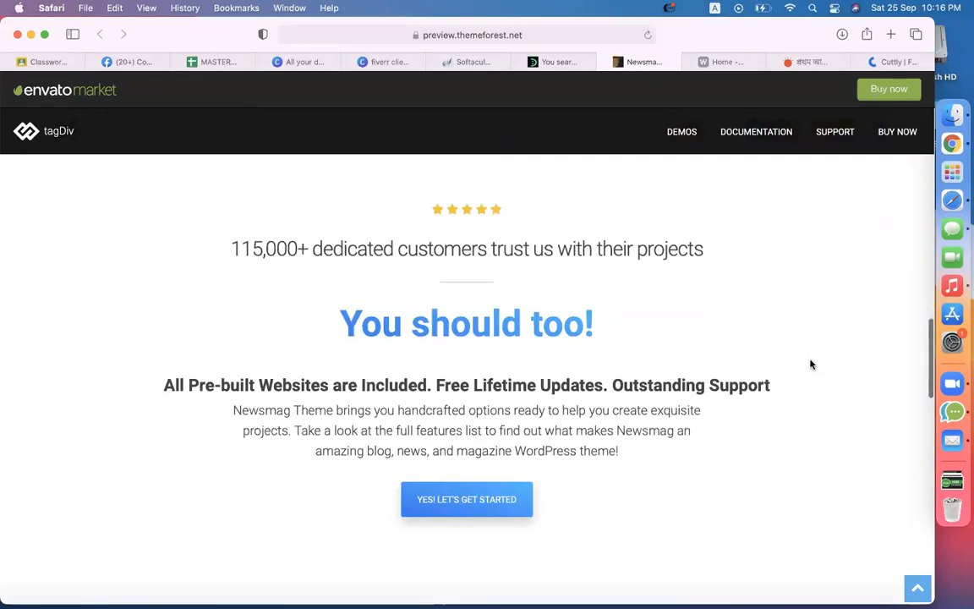
{"action": "scroll", "coordinate": [810, 364], "scroll_direction": "up", "scroll_amount": 7}
{"action": "scroll", "coordinate": [811, 364], "scroll_direction": "down", "scroll_amount": 2}
{"action": "scroll", "coordinate": [681, 110], "scroll_direction": "up", "scroll_amount": 15}
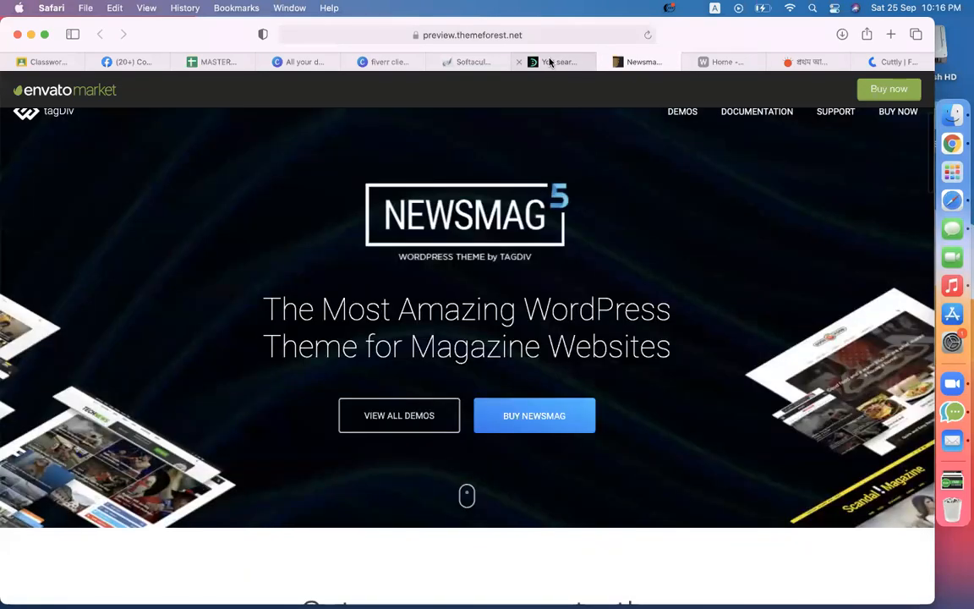
{"action": "left_click", "coordinate": [548, 62]}
Step: Open the Newsmag 4 article and follow its Download Now link to MEGA
{"action": "scroll", "coordinate": [298, 336], "scroll_direction": "down", "scroll_amount": 4}
{"action": "left_click", "coordinate": [221, 426]}
{"action": "scroll", "coordinate": [357, 433], "scroll_direction": "down", "scroll_amount": 20}
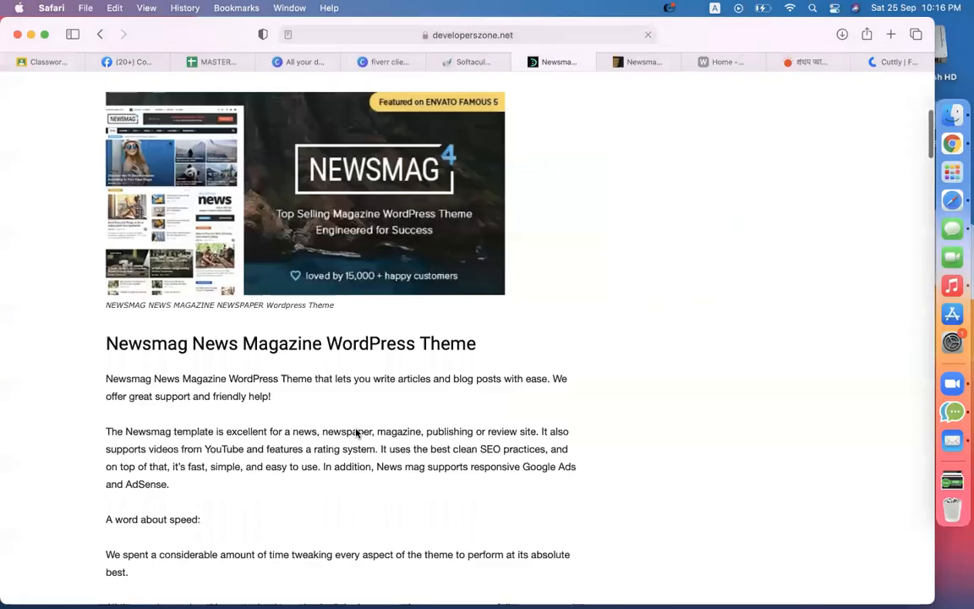
{"action": "scroll", "coordinate": [356, 433], "scroll_direction": "down", "scroll_amount": 20}
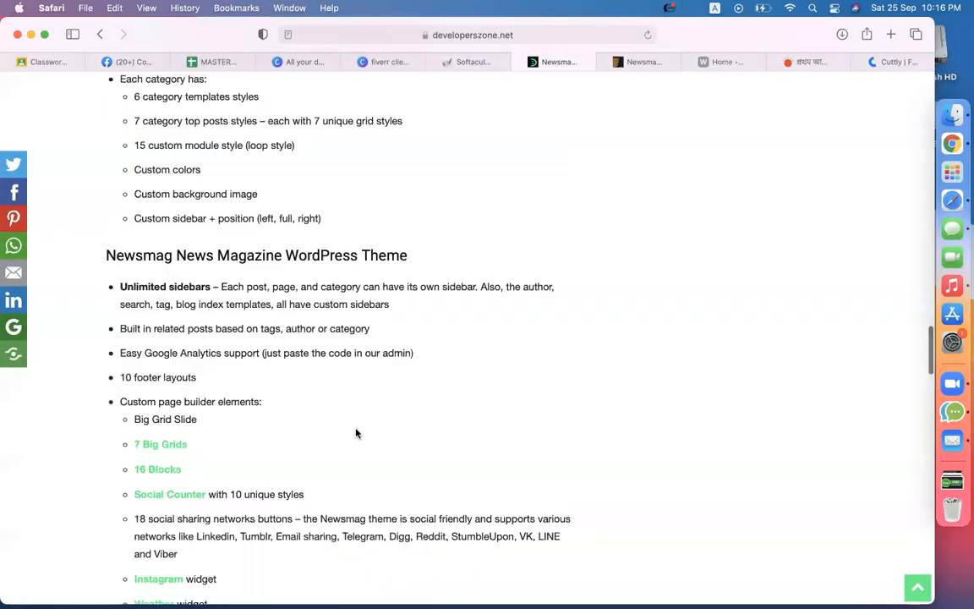
{"action": "scroll", "coordinate": [355, 433], "scroll_direction": "up", "scroll_amount": 8}
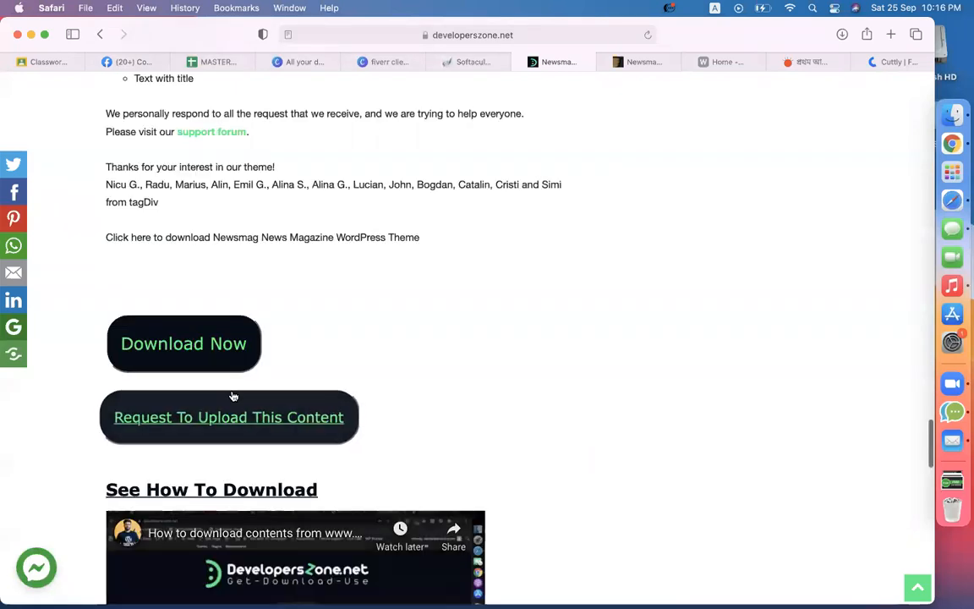
{"action": "left_click", "coordinate": [189, 347]}
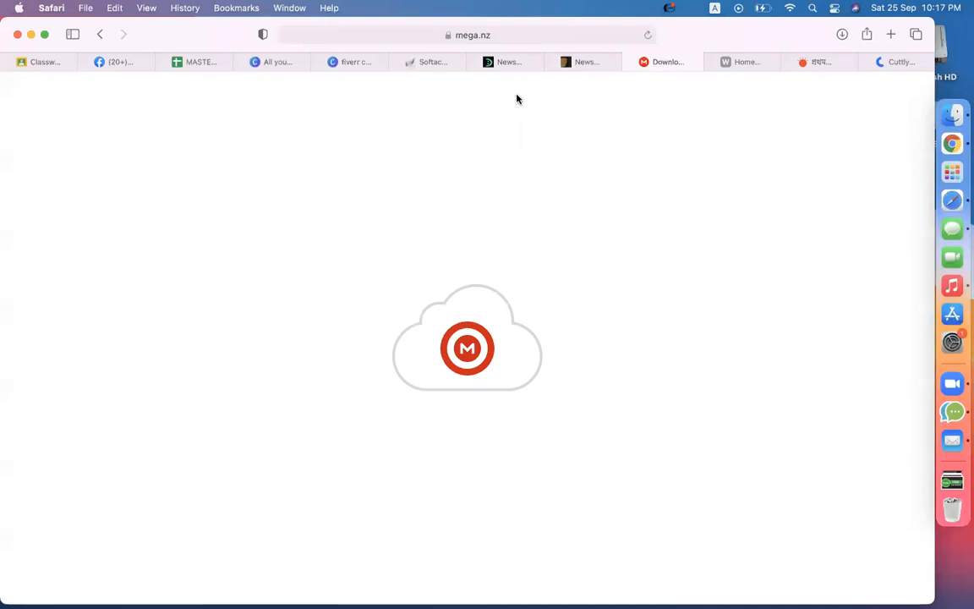
Step: Download newsmag-v4.7.zip (28.1 MB) from MEGA and reveal it in the Finder Downloads folder
{"action": "left_click", "coordinate": [601, 286]}
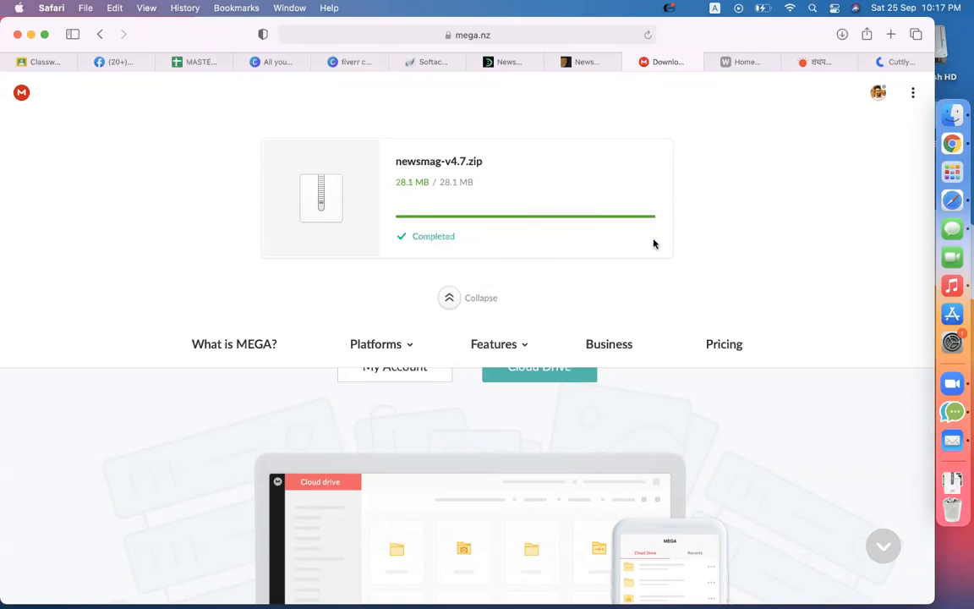
{"action": "left_click", "coordinate": [846, 35]}
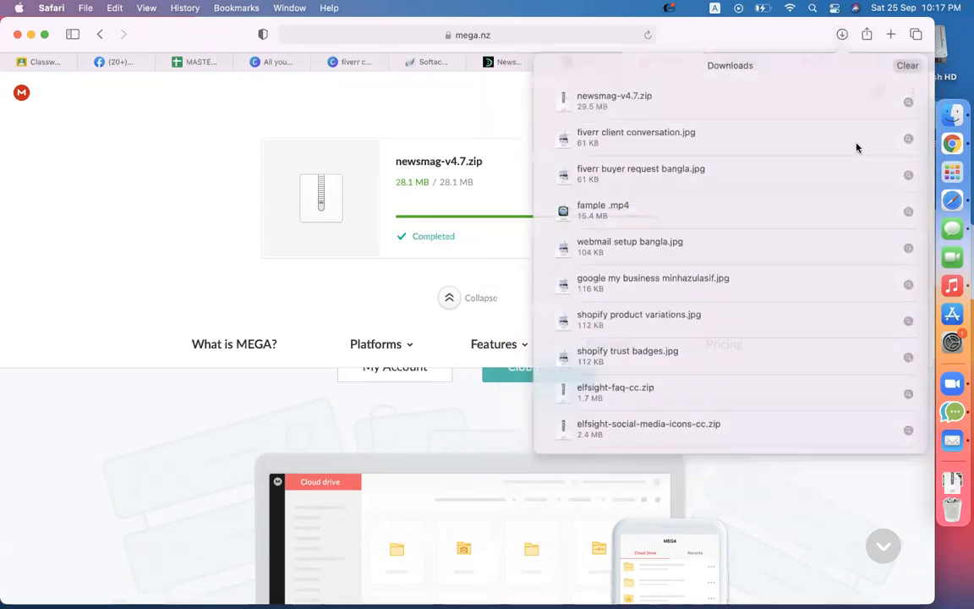
{"action": "left_click", "coordinate": [909, 103]}
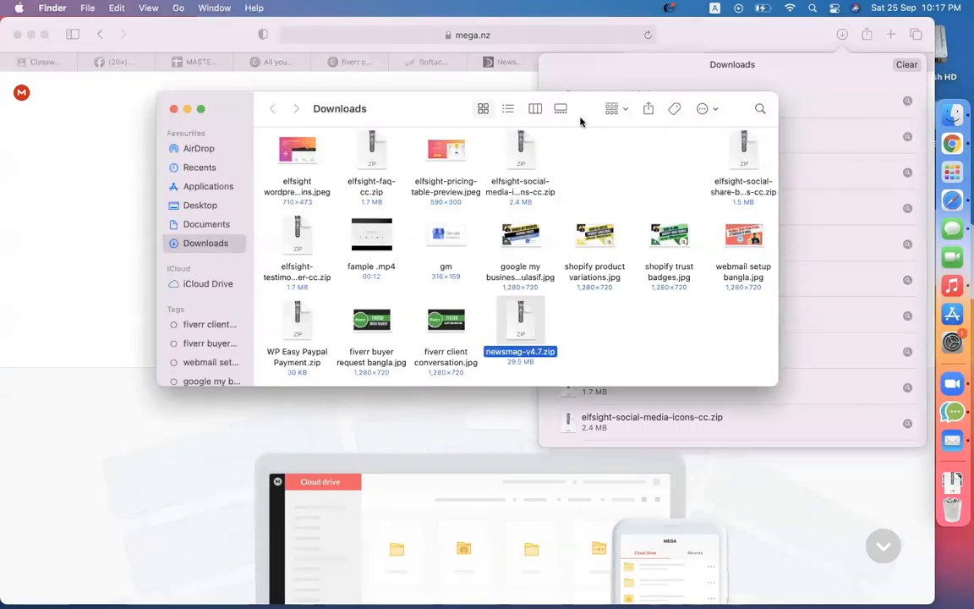
Step: Create a new folder named 'newsmag' in the Downloads folder
{"action": "left_click", "coordinate": [536, 110]}
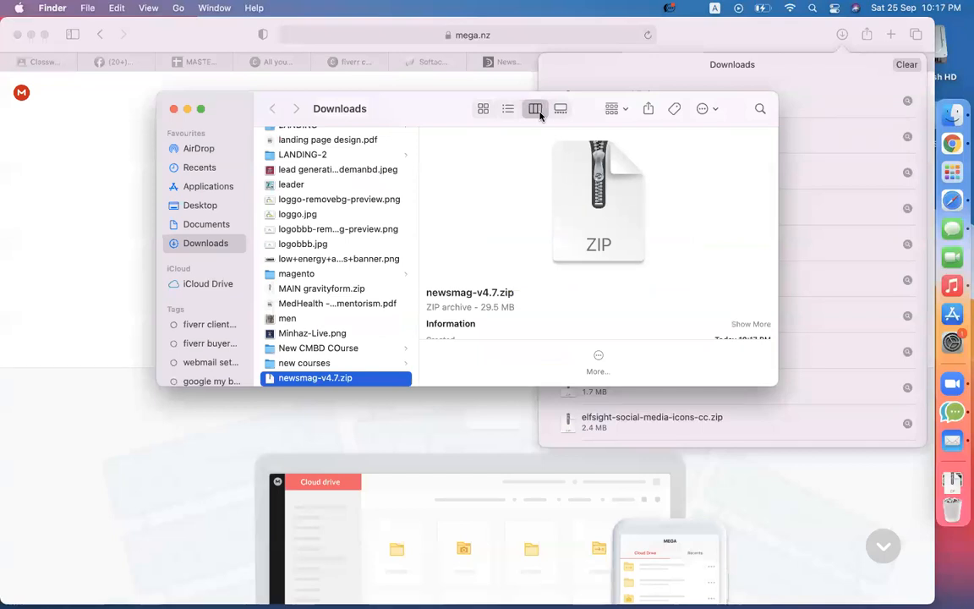
{"action": "scroll", "coordinate": [368, 292], "scroll_direction": "down", "scroll_amount": 15}
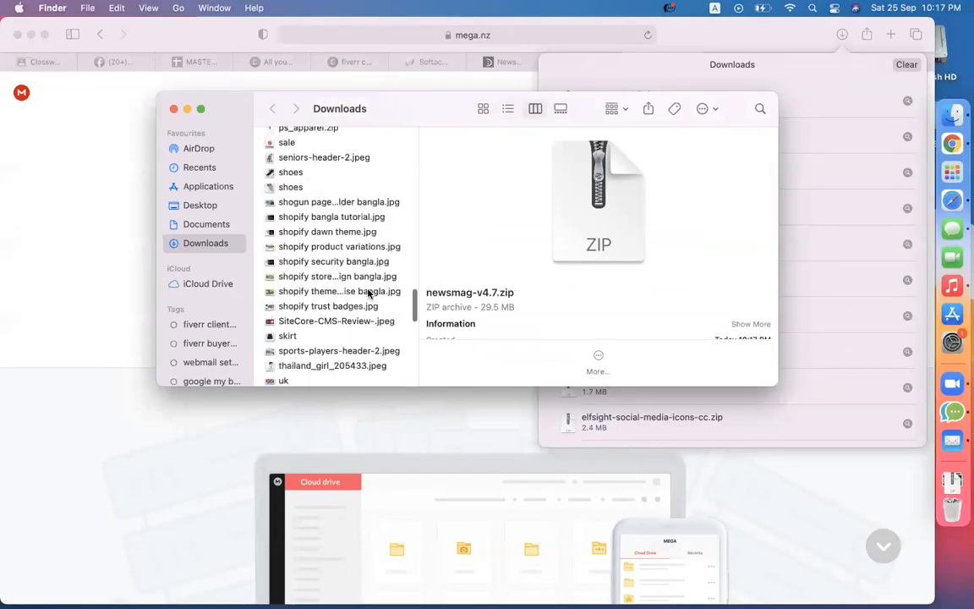
{"action": "scroll", "coordinate": [368, 291], "scroll_direction": "up", "scroll_amount": 10}
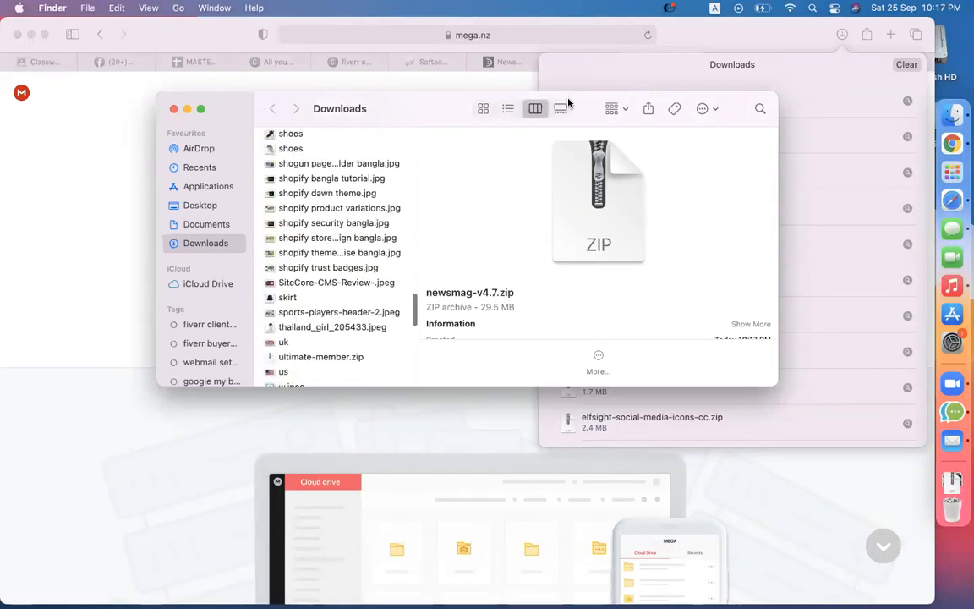
{"action": "left_click", "coordinate": [484, 109]}
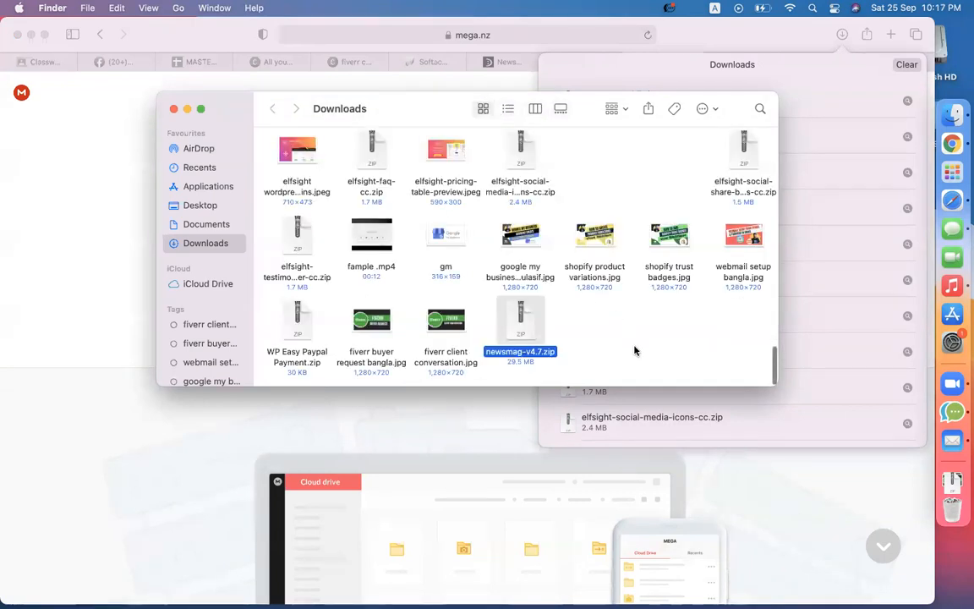
{"action": "left_click", "coordinate": [635, 348]}
{"action": "right_click", "coordinate": [647, 356]}
{"action": "left_click", "coordinate": [667, 355]}
{"action": "type", "text": "newsmag"}
{"action": "key", "text": "Return"}
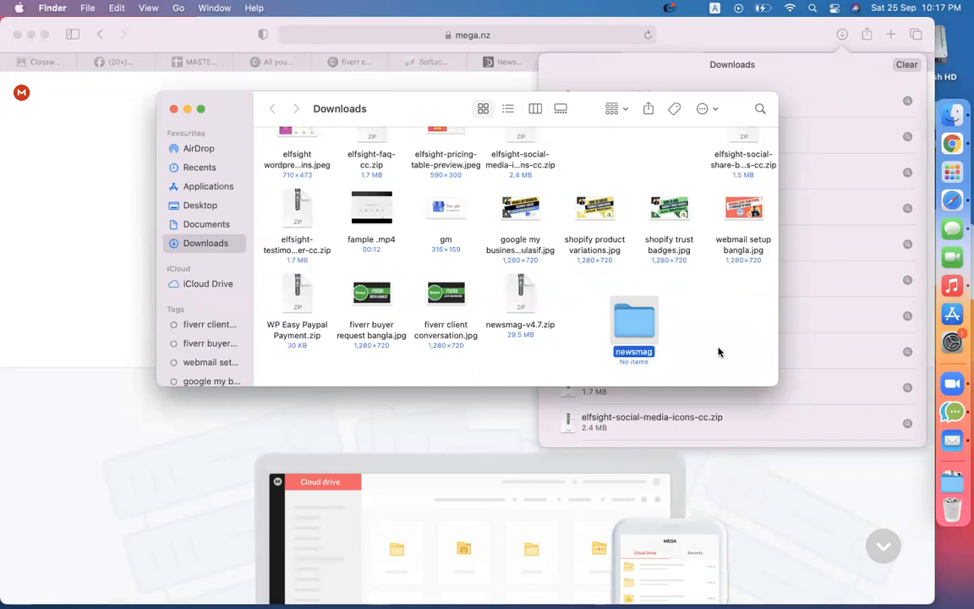
Step: Paste newsmag-v4.7.zip into the newsmag folder, extract it and locate Newsmag.zip inside
{"action": "double_click", "coordinate": [636, 324]}
{"action": "key", "text": "super+v"}
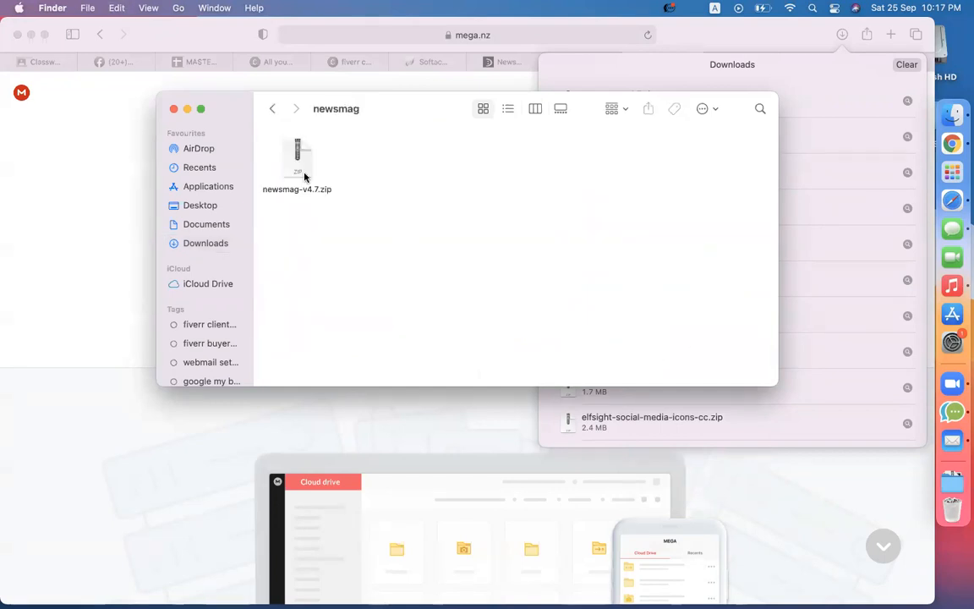
{"action": "left_click", "coordinate": [296, 161]}
{"action": "double_click", "coordinate": [296, 161]}
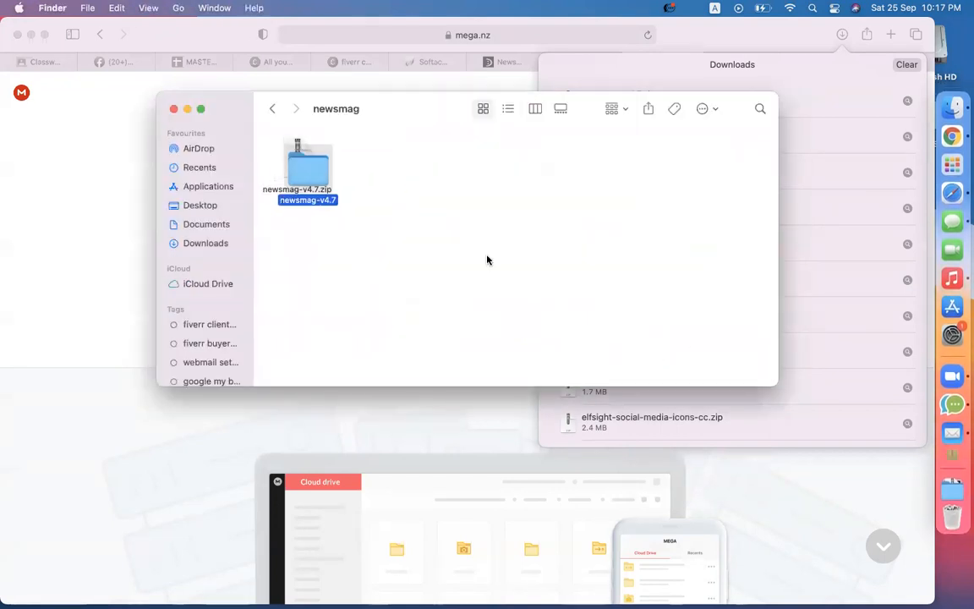
{"action": "left_click", "coordinate": [534, 112]}
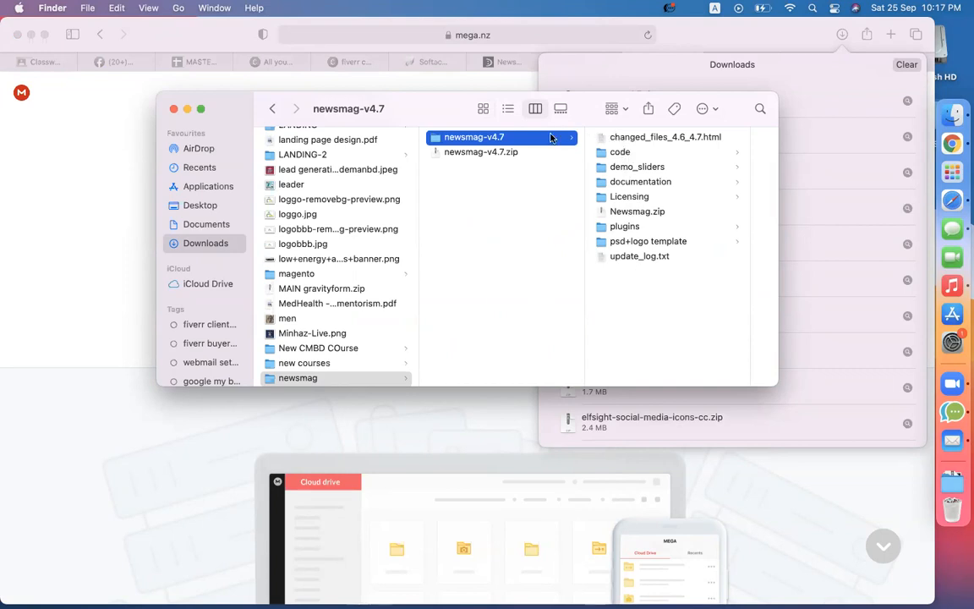
{"action": "left_click", "coordinate": [632, 216]}
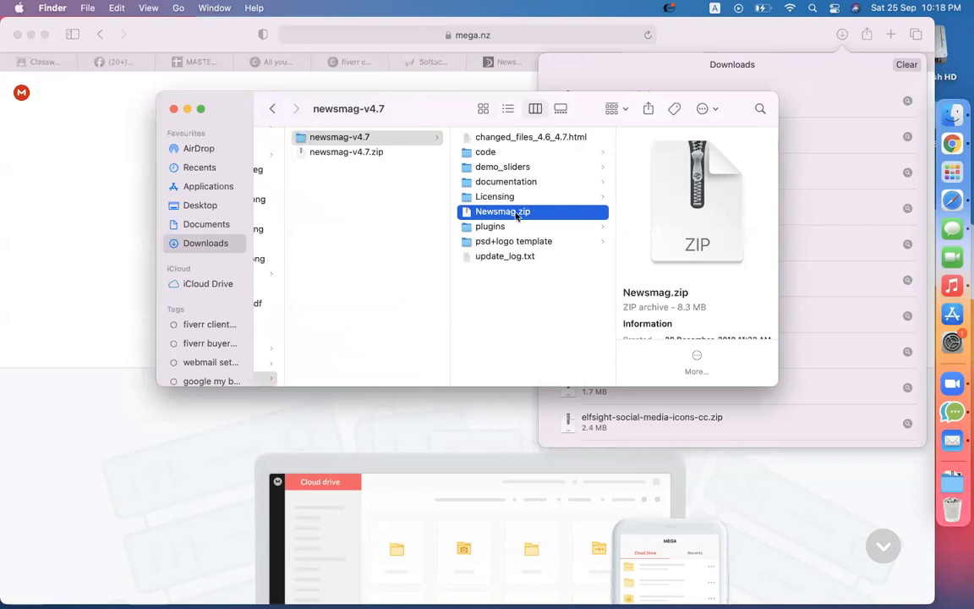
{"action": "left_click", "coordinate": [93, 187]}
Step: Open the news site's wp-admin from Softaculous's Administrative URL and load Appearance > Themes
{"action": "left_click", "coordinate": [411, 63]}
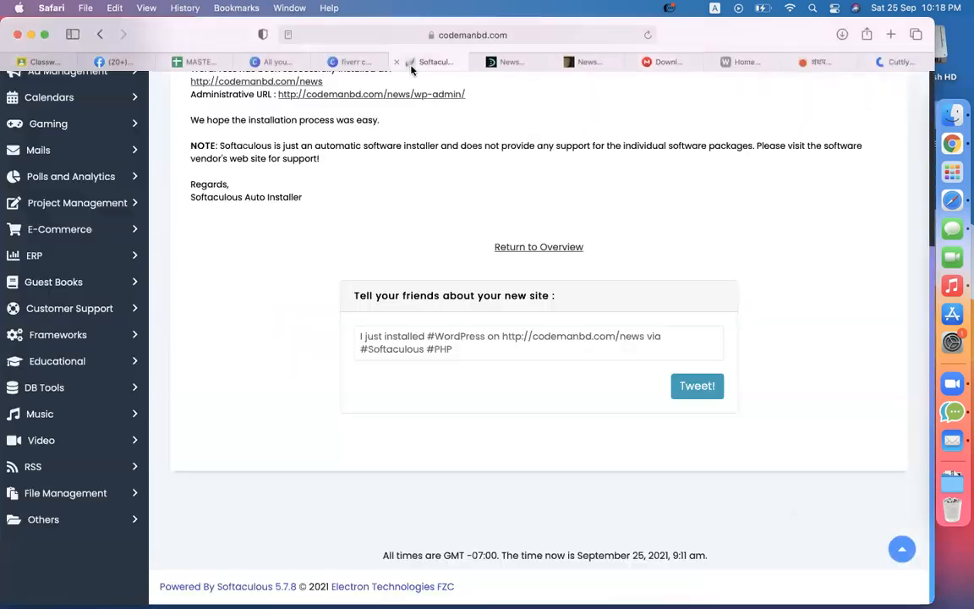
{"action": "scroll", "coordinate": [363, 253], "scroll_direction": "up", "scroll_amount": 4}
{"action": "left_click", "coordinate": [233, 255]}
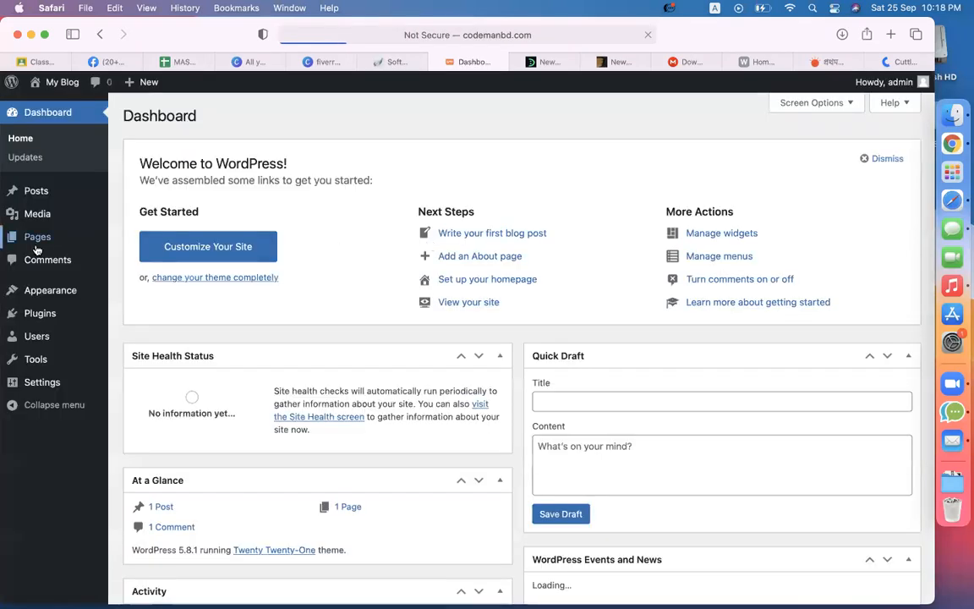
{"action": "mouse_move", "coordinate": [76, 292]}
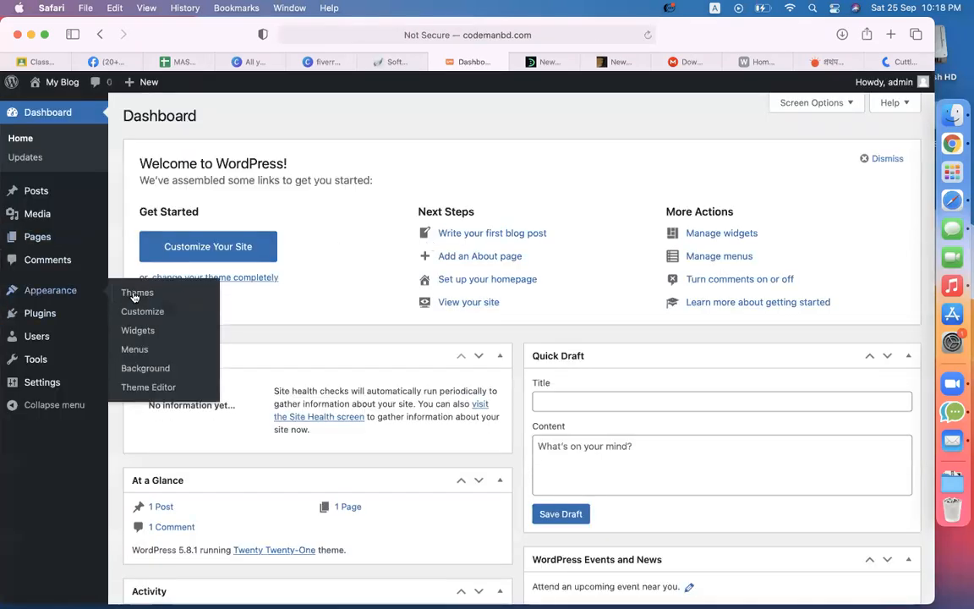
{"action": "left_click", "coordinate": [136, 296]}
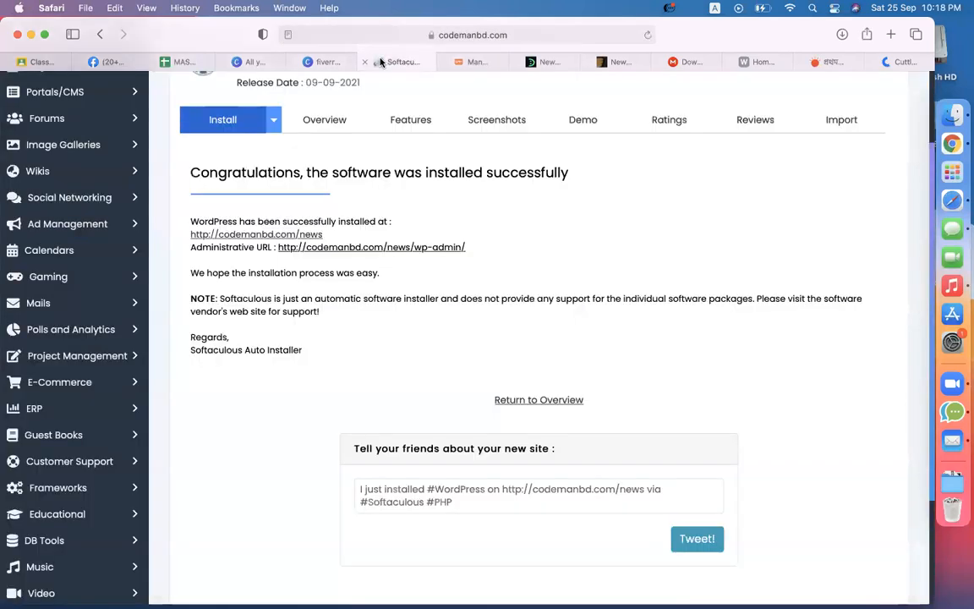
{"action": "scroll", "coordinate": [522, 322], "scroll_direction": "up", "scroll_amount": 5}
Step: Open cPanel's File Manager and navigate to public_html/news/wp-content/themes
{"action": "left_click", "coordinate": [619, 90]}
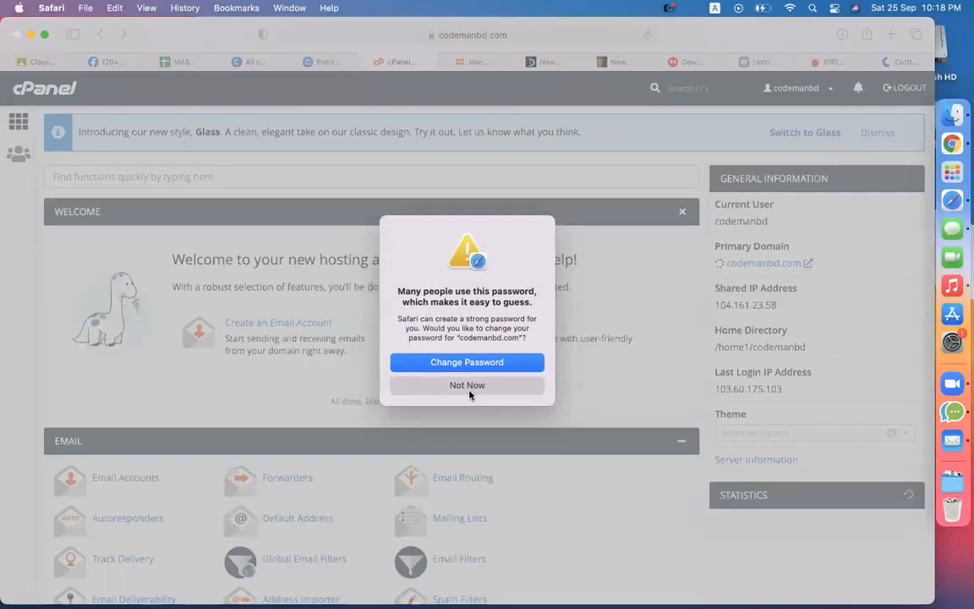
{"action": "left_click", "coordinate": [467, 386]}
{"action": "scroll", "coordinate": [176, 361], "scroll_direction": "down", "scroll_amount": 5}
{"action": "scroll", "coordinate": [176, 362], "scroll_direction": "down", "scroll_amount": 10}
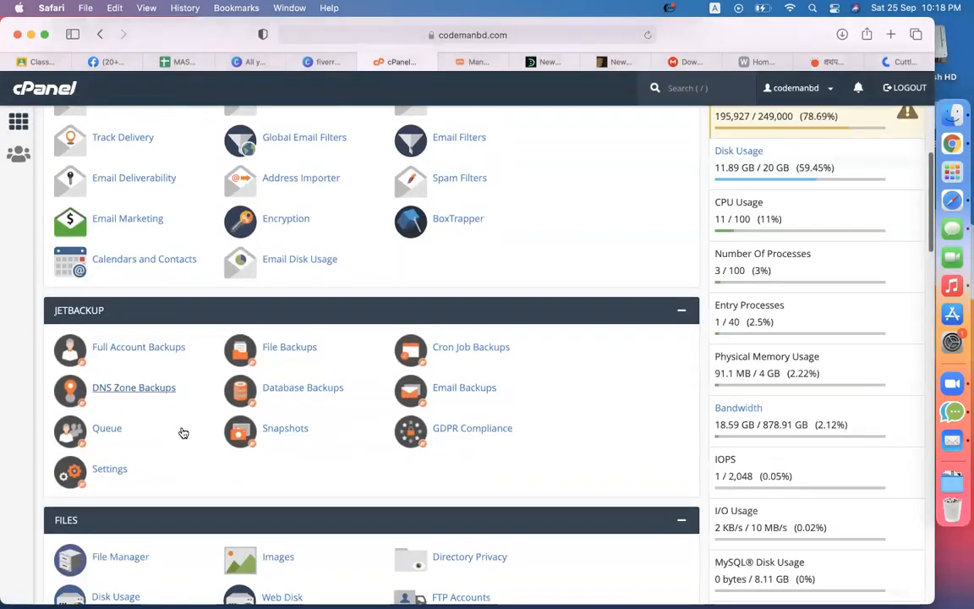
{"action": "left_click", "coordinate": [118, 403]}
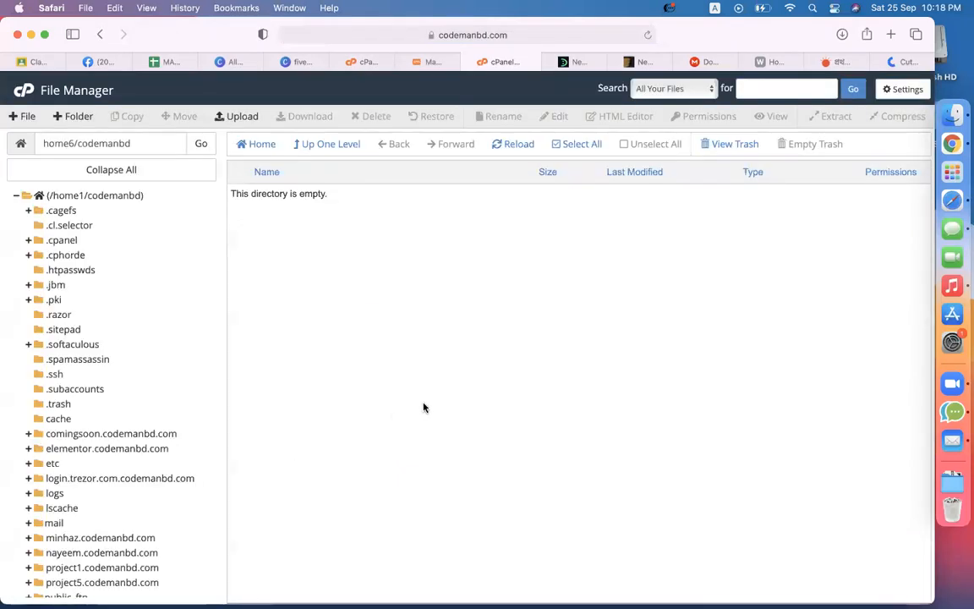
{"action": "scroll", "coordinate": [137, 461], "scroll_direction": "down", "scroll_amount": 3}
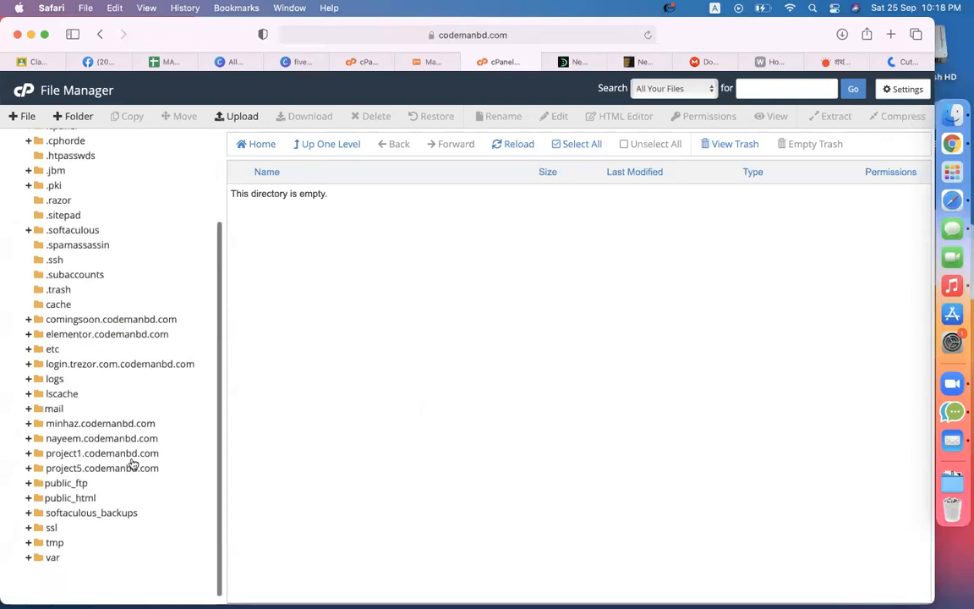
{"action": "left_click", "coordinate": [84, 496]}
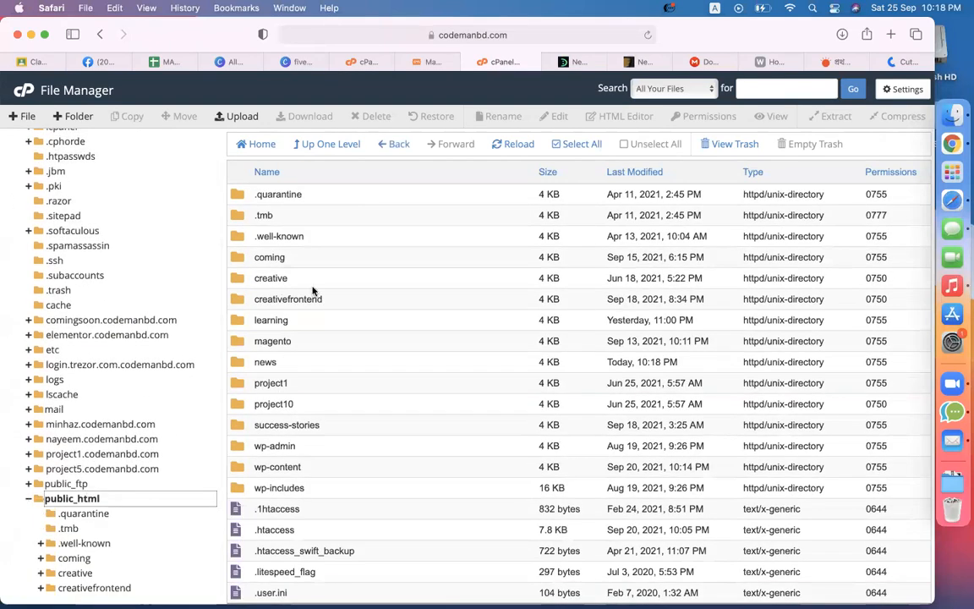
{"action": "double_click", "coordinate": [244, 364]}
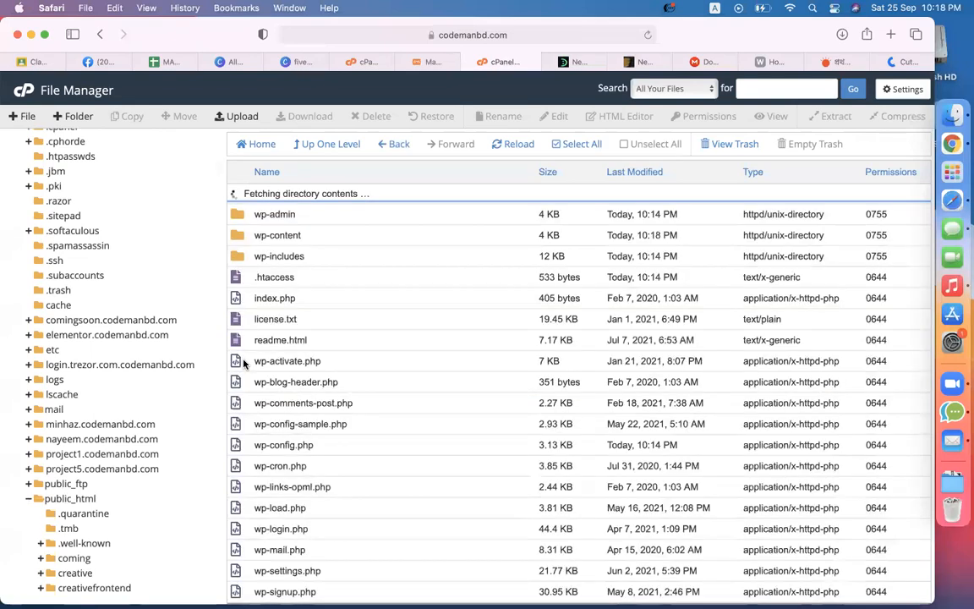
{"action": "double_click", "coordinate": [245, 219]}
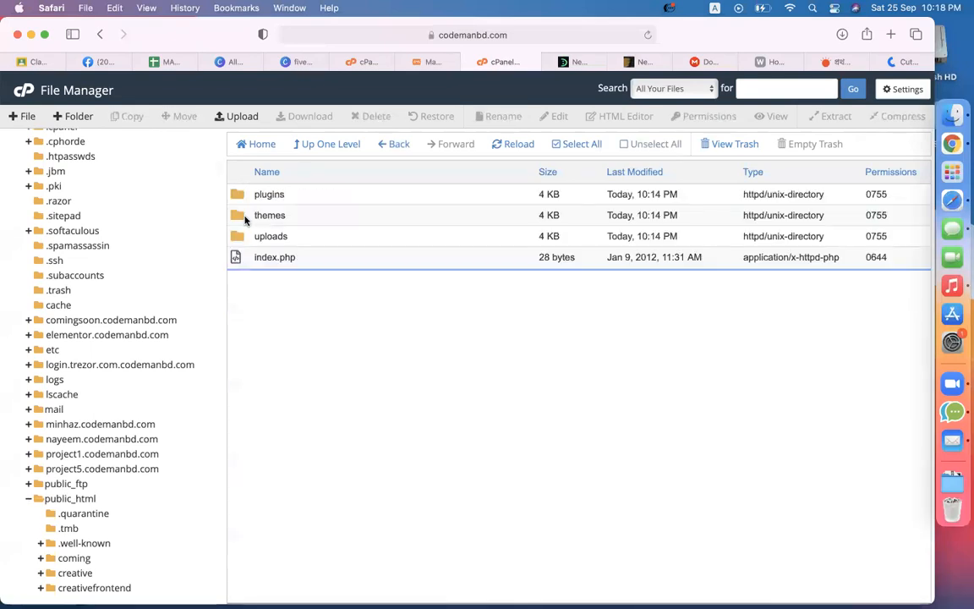
{"action": "double_click", "coordinate": [245, 219]}
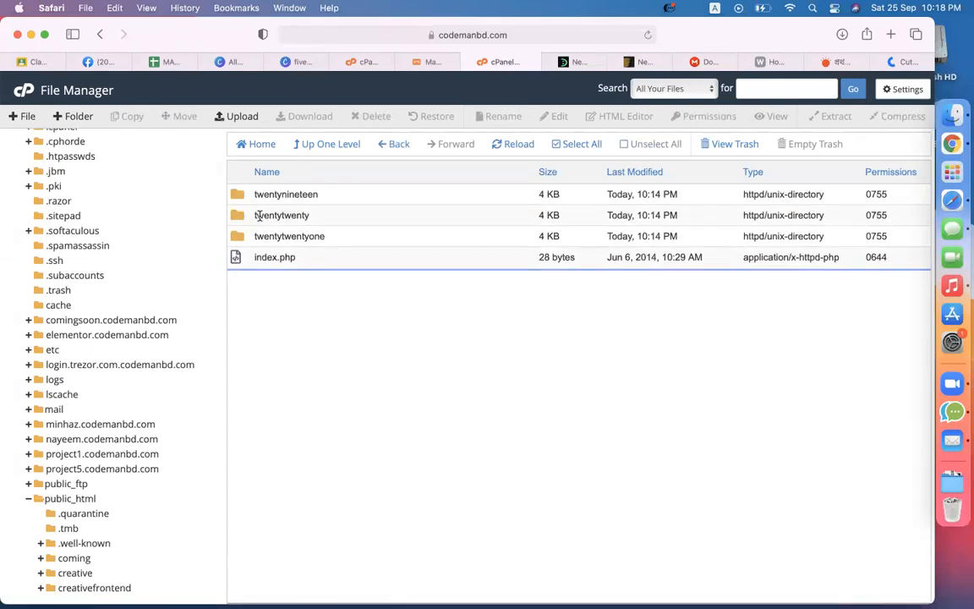
Step: Delete the twentynineteen and twentytwentyone theme folders, leaving twentytwenty
{"action": "left_click", "coordinate": [287, 235]}
{"action": "left_click", "coordinate": [283, 216]}
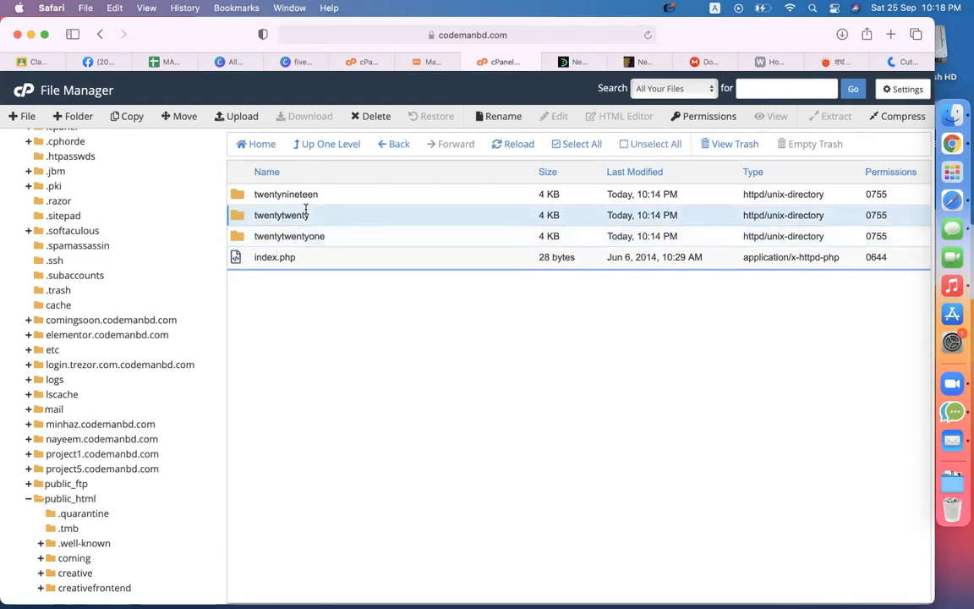
{"action": "left_click", "coordinate": [291, 203]}
{"action": "left_click", "coordinate": [303, 235], "text": "super"}
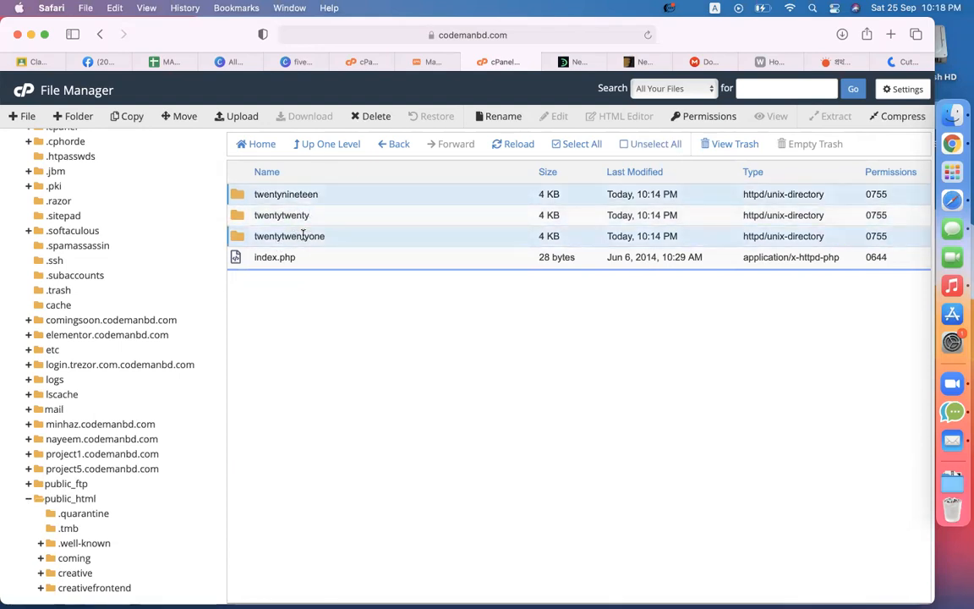
{"action": "right_click", "coordinate": [303, 235]}
{"action": "left_click", "coordinate": [345, 321]}
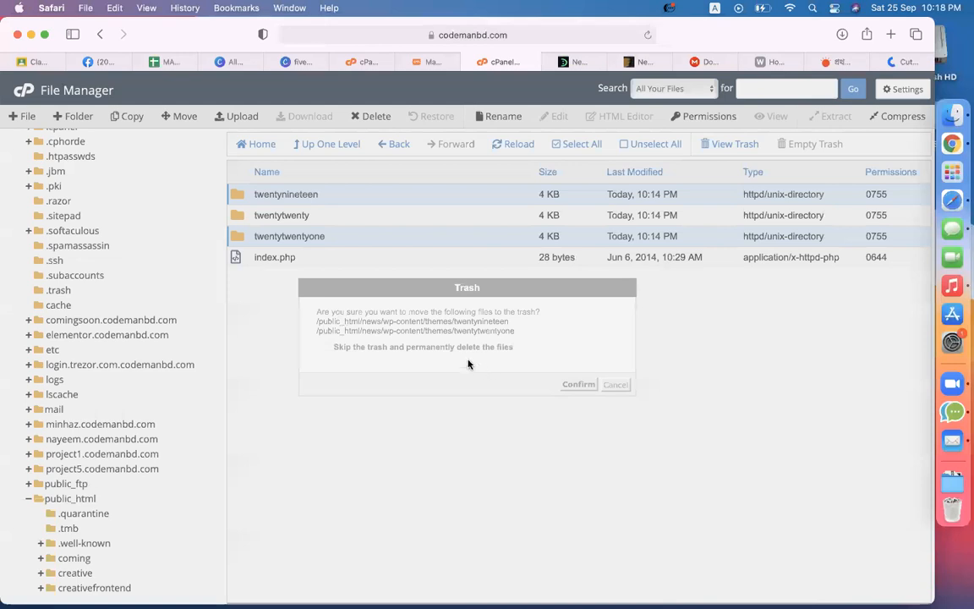
{"action": "left_click", "coordinate": [578, 385]}
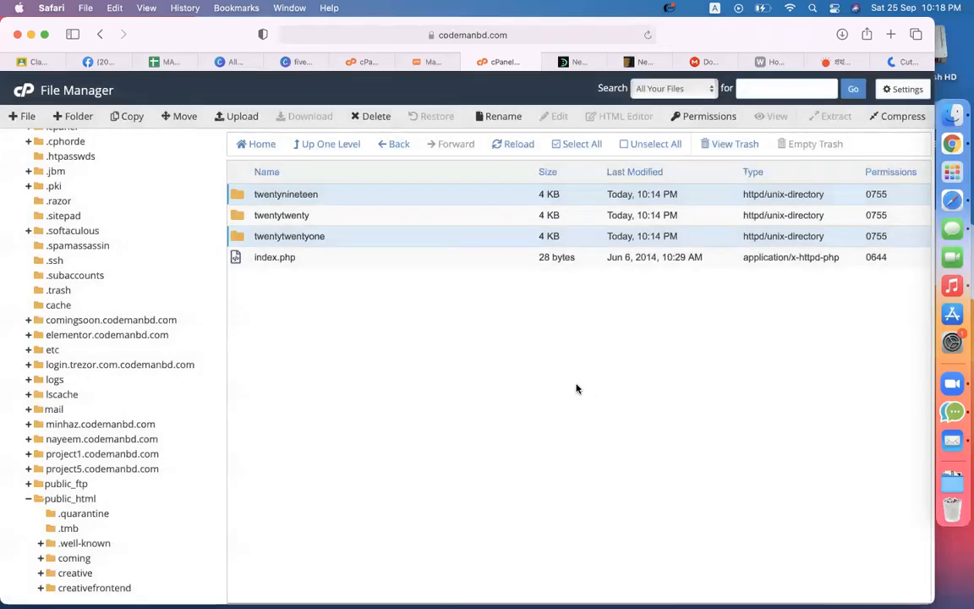
{"action": "right_click", "coordinate": [368, 303]}
{"action": "left_click", "coordinate": [314, 226]}
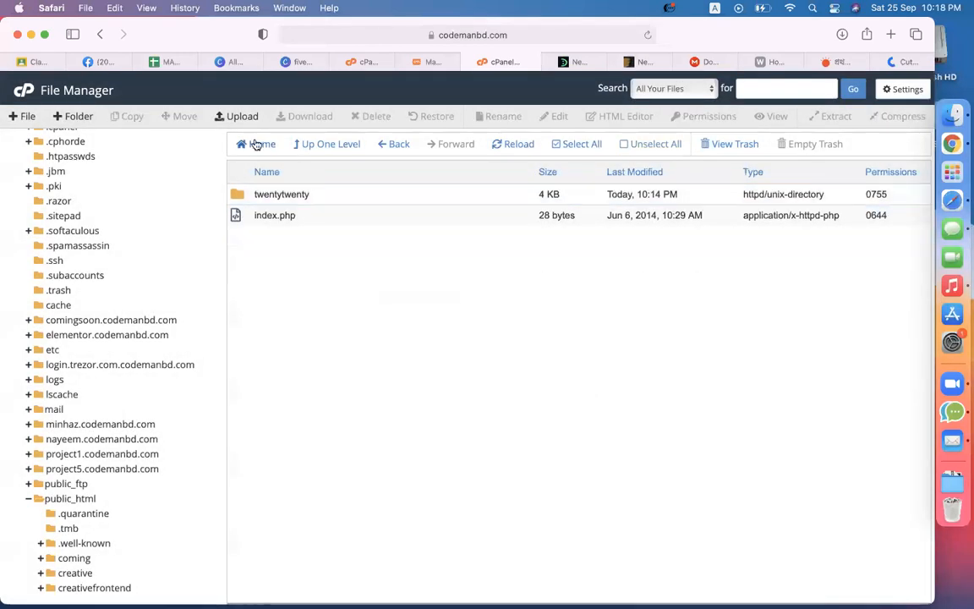
Step: Upload Downloads/newsmag/newsmag-v4.7/Newsmag.zip (7.95 MB) into the themes folder
{"action": "left_click", "coordinate": [240, 116]}
{"action": "left_click", "coordinate": [486, 308]}
{"action": "left_click", "coordinate": [268, 266]}
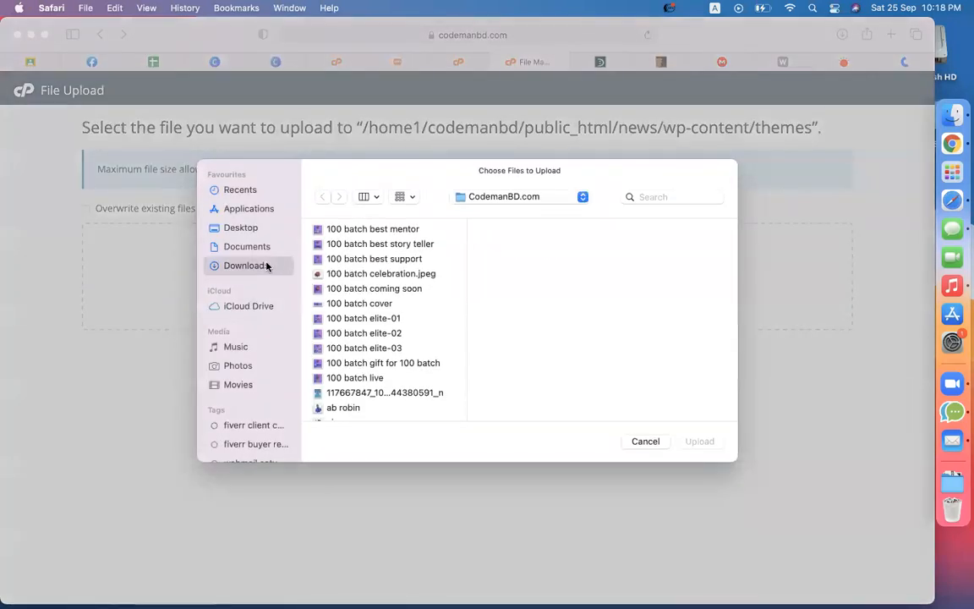
{"action": "left_click", "coordinate": [396, 321]}
{"action": "key", "text": "n"}
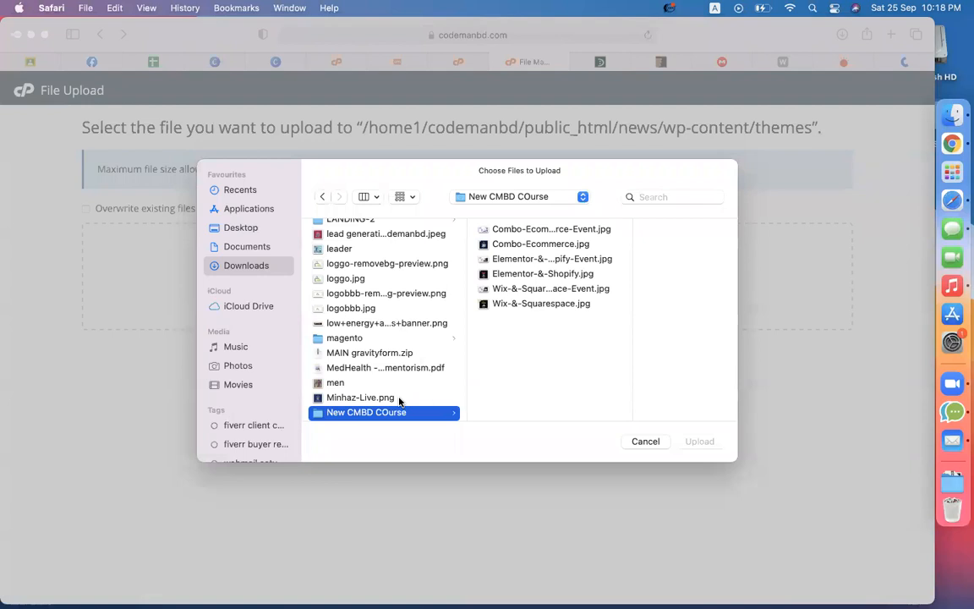
{"action": "scroll", "coordinate": [400, 400], "scroll_direction": "down", "scroll_amount": 5}
{"action": "scroll", "coordinate": [400, 402], "scroll_direction": "up", "scroll_amount": 3}
{"action": "left_click", "coordinate": [362, 339]}
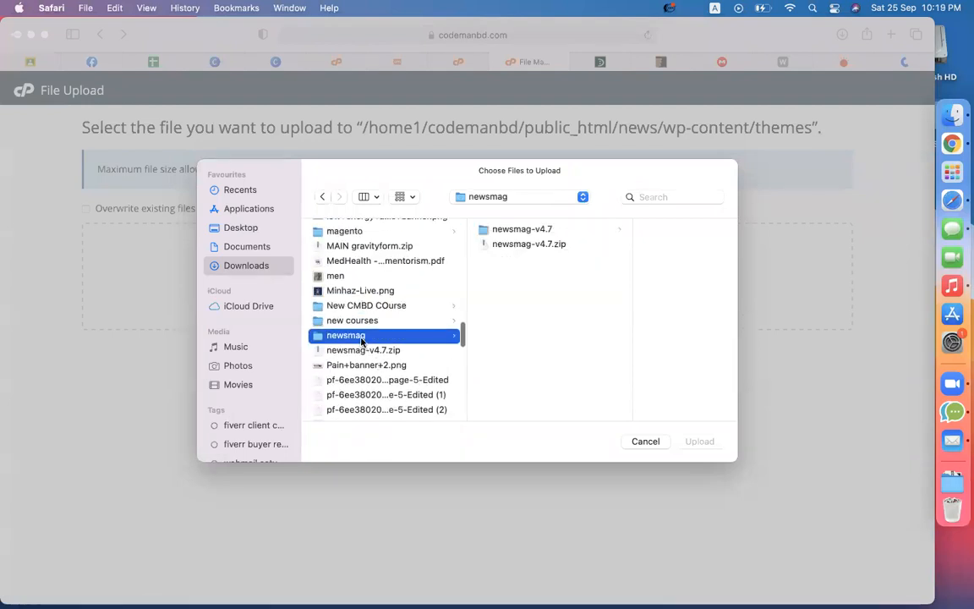
{"action": "left_click", "coordinate": [499, 232]}
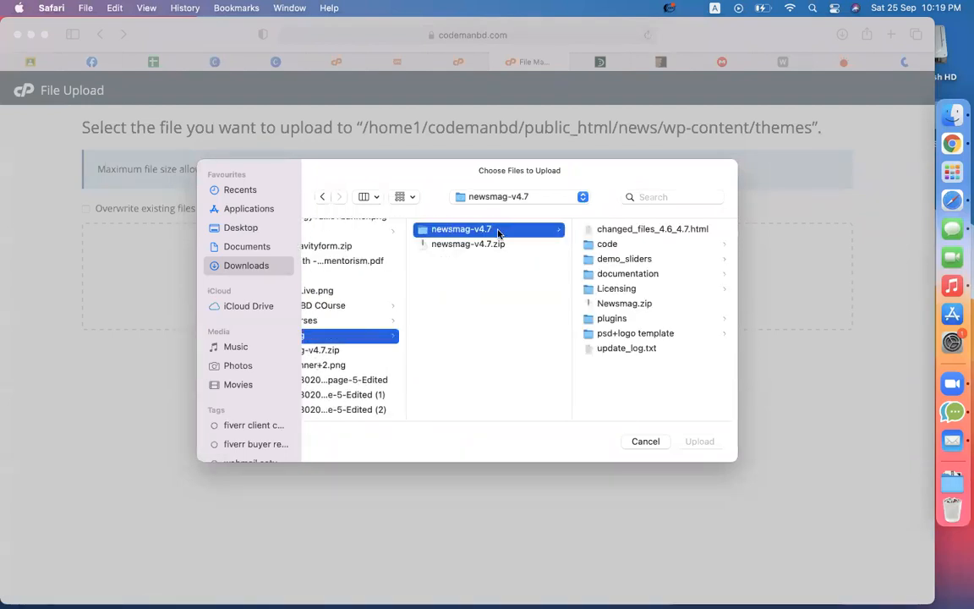
{"action": "left_click", "coordinate": [622, 306]}
{"action": "key", "text": "Return"}
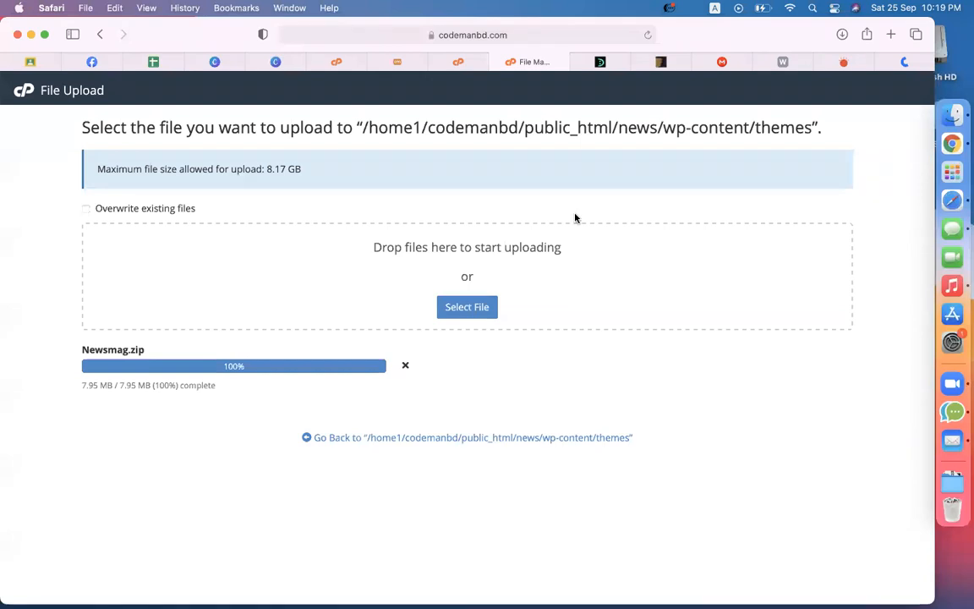
{"action": "left_click", "coordinate": [469, 64]}
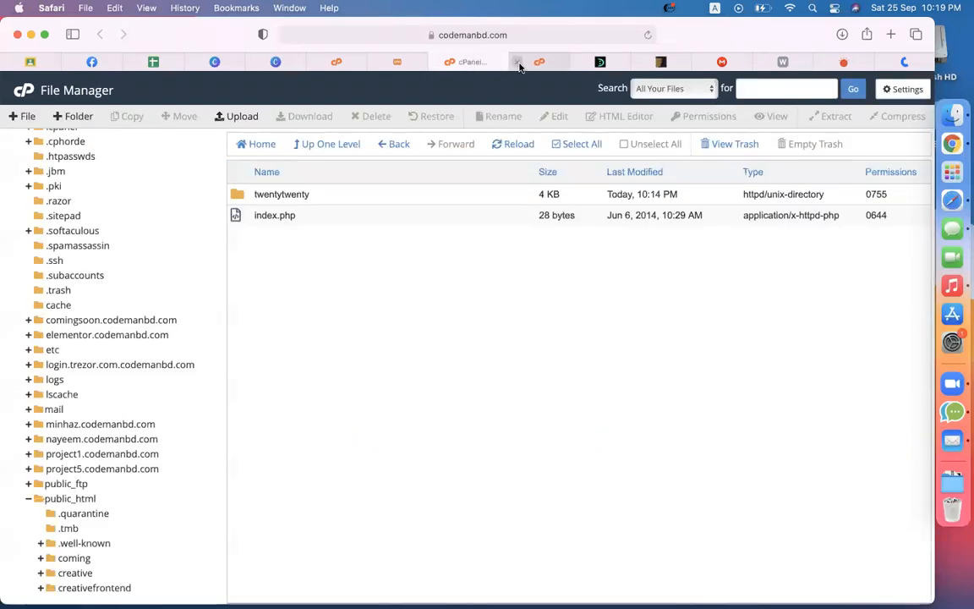
Step: Close the upload tab, reload File Manager and reopen news/wp-content/themes to see Newsmag.zip
{"action": "left_click", "coordinate": [517, 63]}
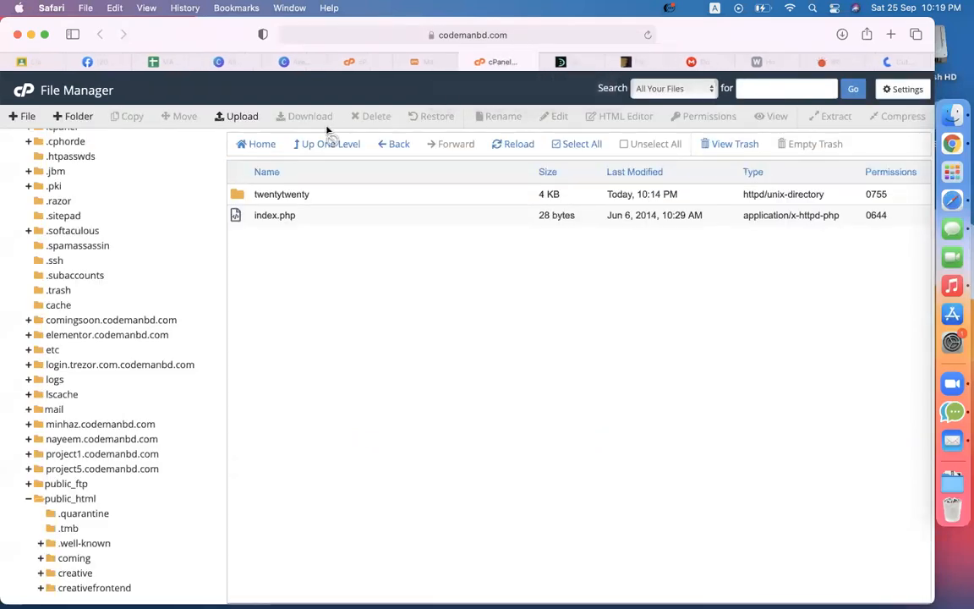
{"action": "left_click", "coordinate": [648, 36]}
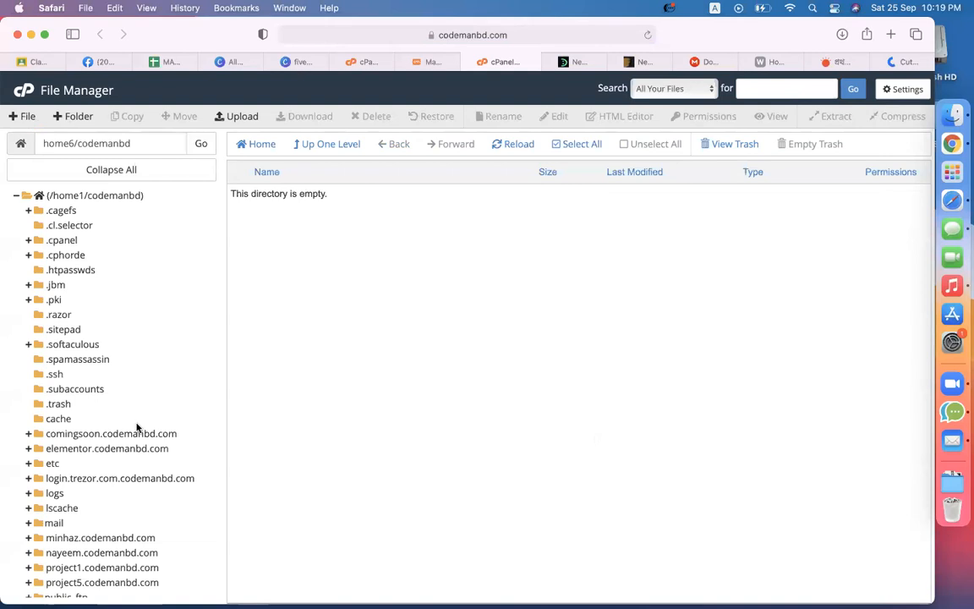
{"action": "scroll", "coordinate": [140, 427], "scroll_direction": "down", "scroll_amount": 3}
{"action": "left_click", "coordinate": [83, 496]}
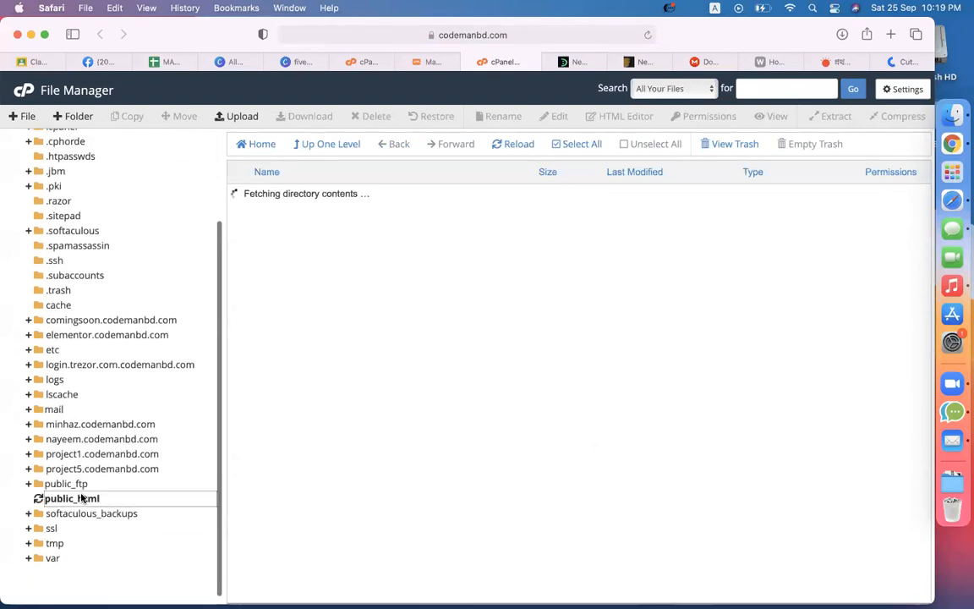
{"action": "scroll", "coordinate": [241, 341], "scroll_direction": "down", "scroll_amount": 3}
{"action": "scroll", "coordinate": [241, 341], "scroll_direction": "up", "scroll_amount": 3}
{"action": "scroll", "coordinate": [241, 347], "scroll_direction": "down", "scroll_amount": 2}
{"action": "scroll", "coordinate": [242, 356], "scroll_direction": "up", "scroll_amount": 5}
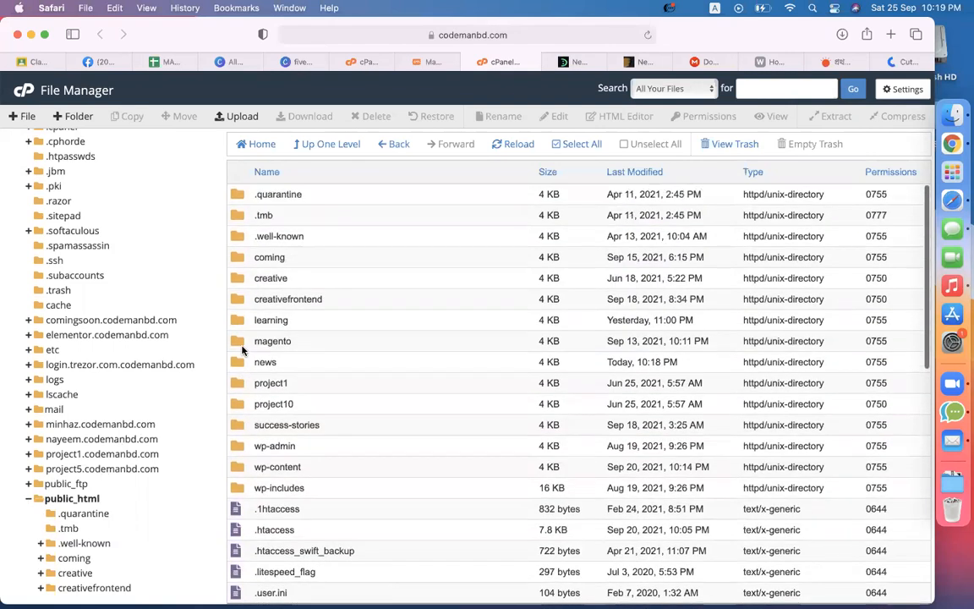
{"action": "double_click", "coordinate": [242, 365]}
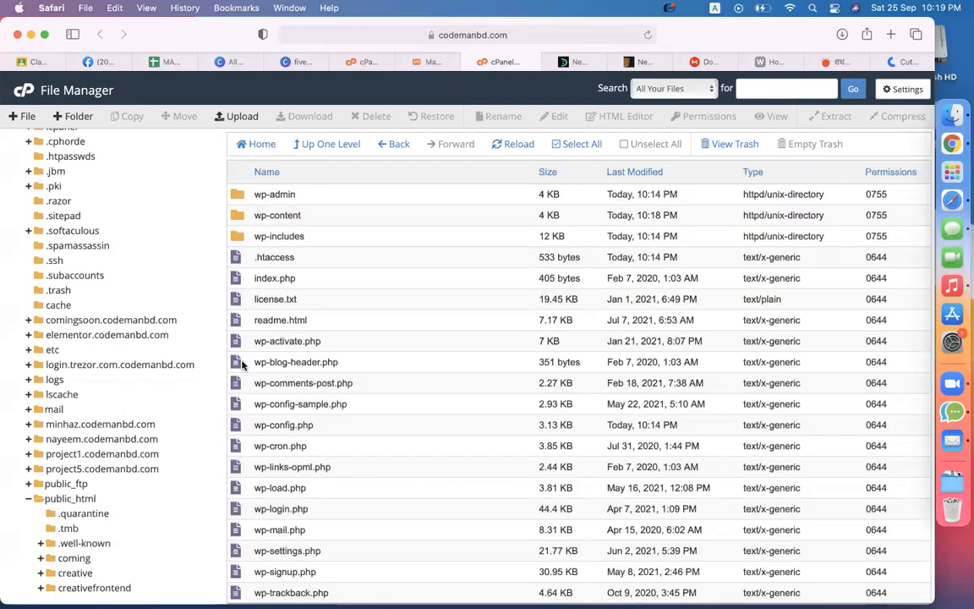
{"action": "double_click", "coordinate": [240, 216]}
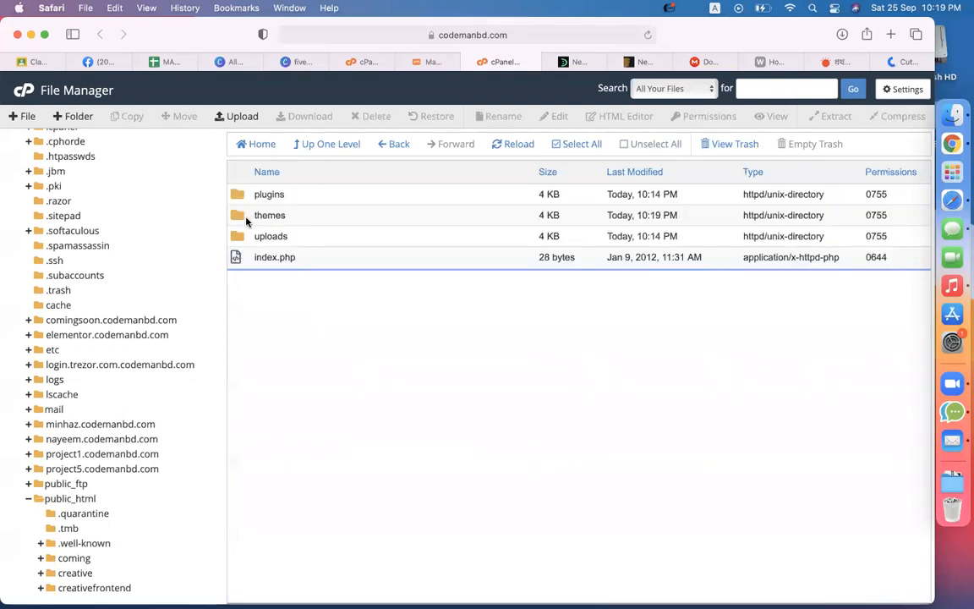
{"action": "double_click", "coordinate": [253, 217]}
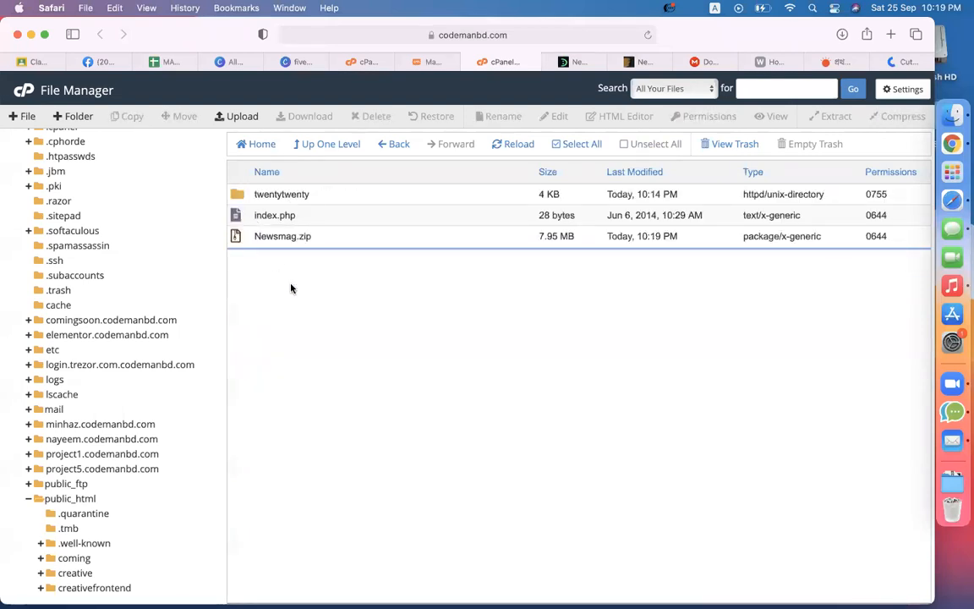
Step: Extract Newsmag.zip into the themes folder
{"action": "left_click", "coordinate": [273, 239]}
{"action": "right_click", "coordinate": [273, 240]}
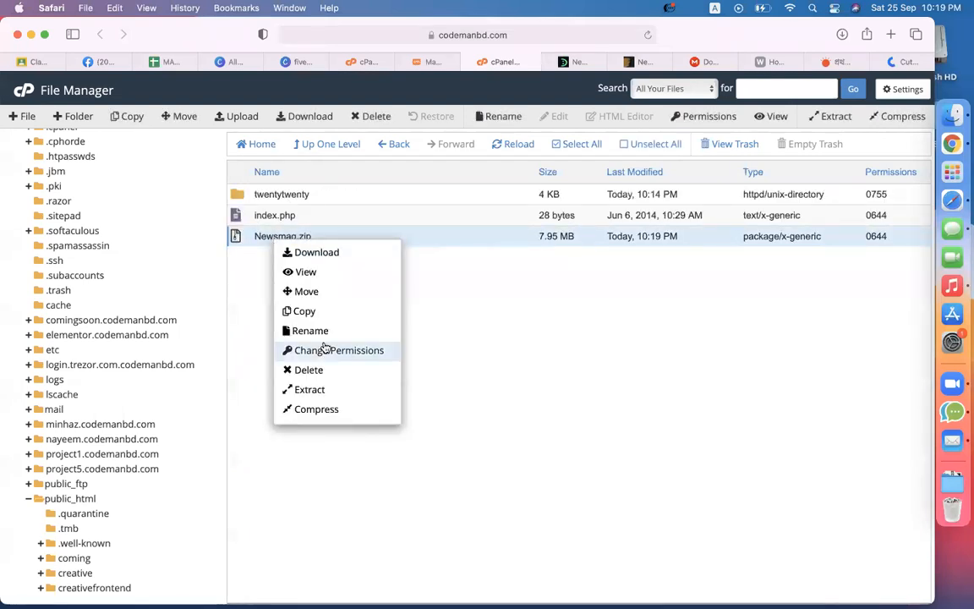
{"action": "left_click", "coordinate": [313, 389]}
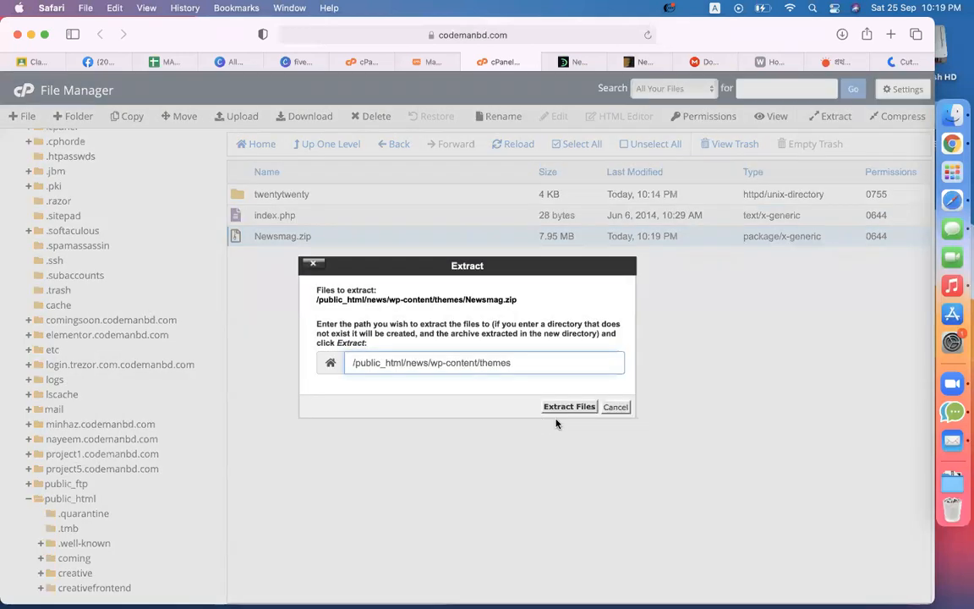
{"action": "left_click", "coordinate": [512, 405]}
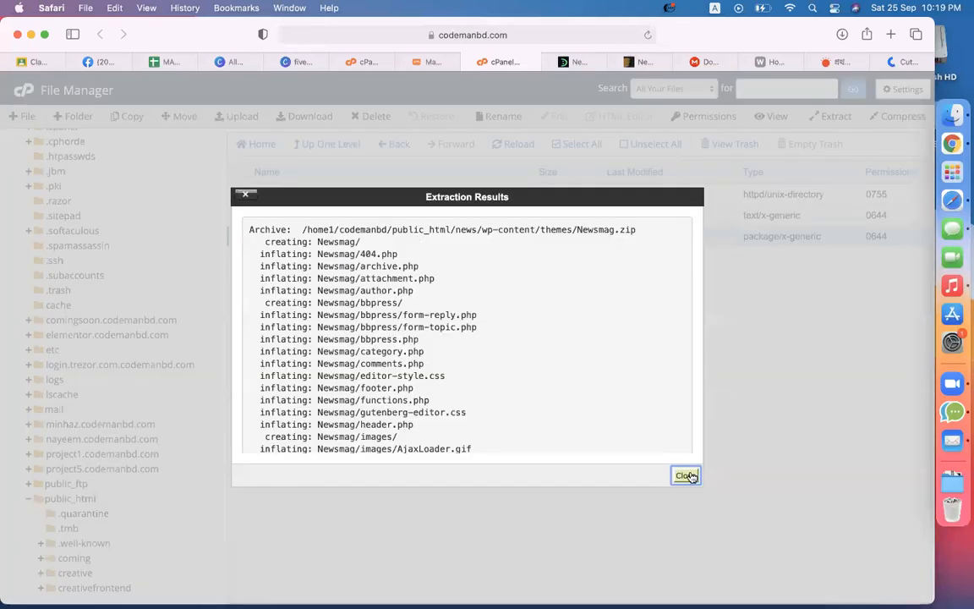
{"action": "left_click", "coordinate": [687, 476]}
Step: Permanently delete Newsmag.zip, skipping the trash
{"action": "right_click", "coordinate": [317, 240]}
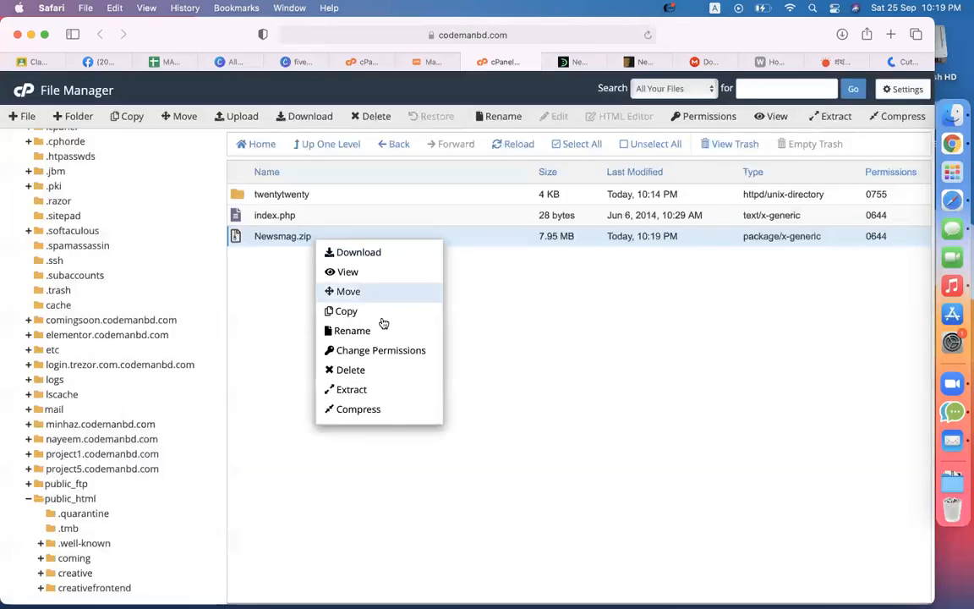
{"action": "left_click", "coordinate": [366, 369]}
{"action": "left_click", "coordinate": [461, 341]}
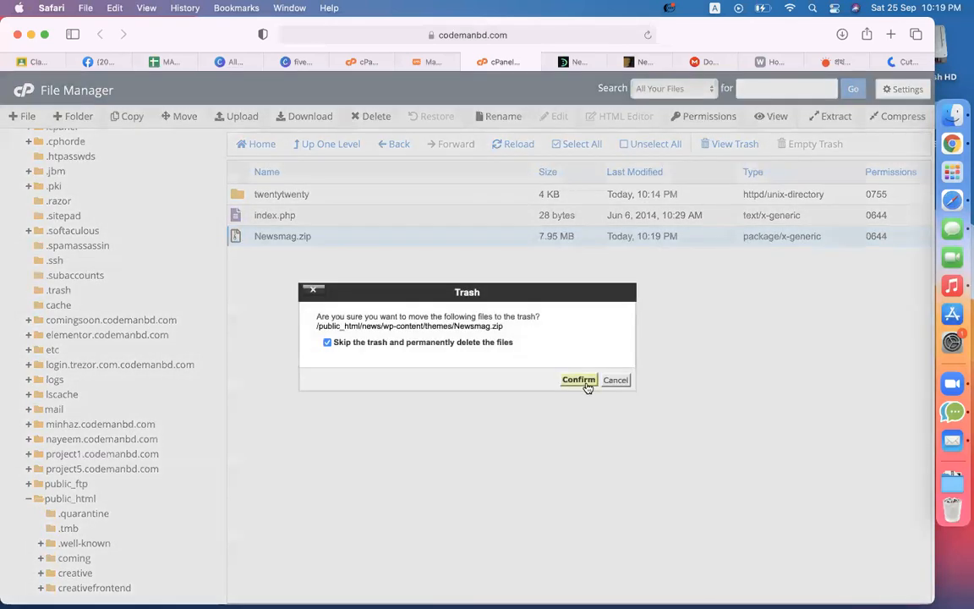
{"action": "left_click", "coordinate": [579, 379]}
{"action": "left_click", "coordinate": [432, 61]}
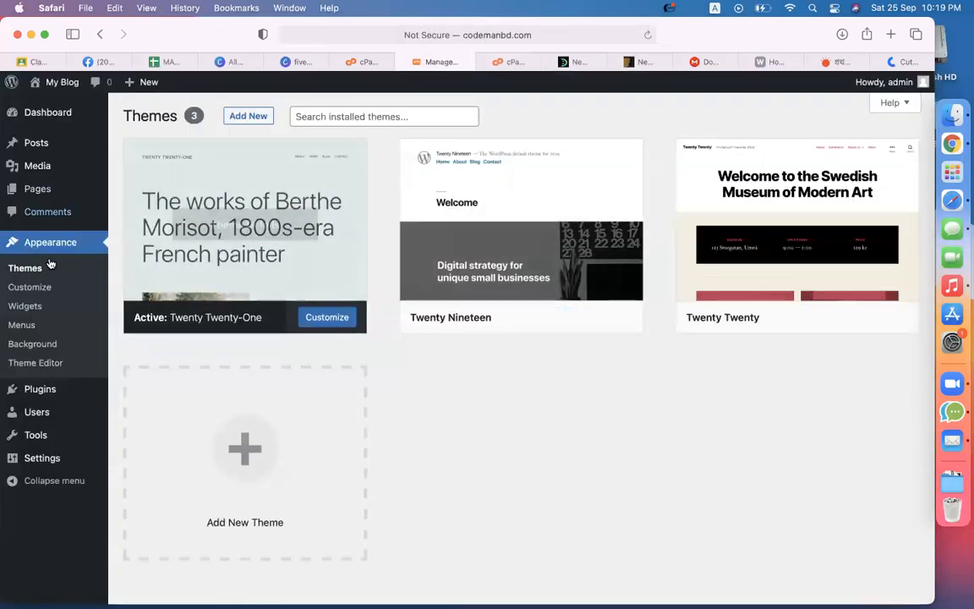
Step: Reload the Themes page and activate the Newsmag theme
{"action": "left_click", "coordinate": [647, 35]}
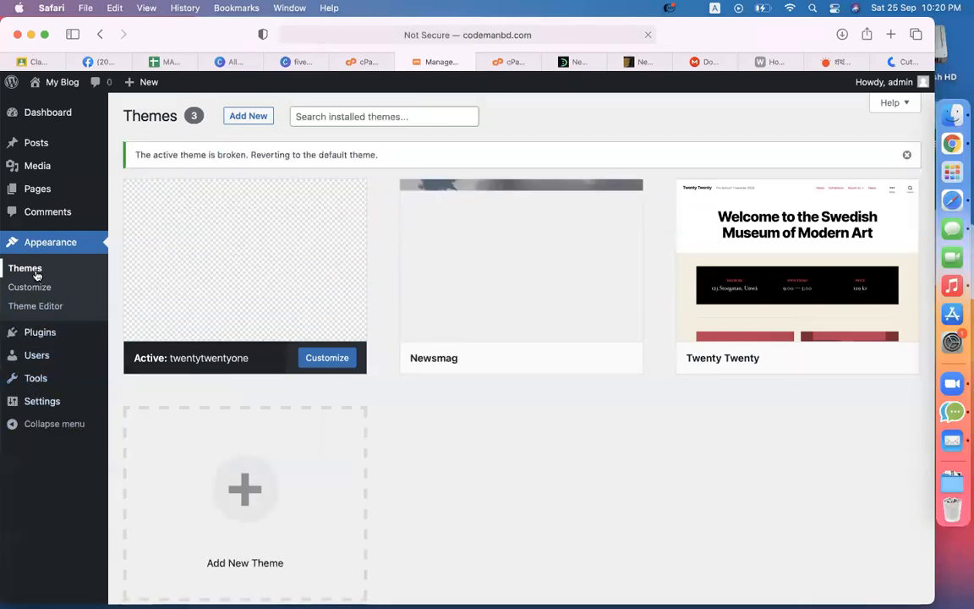
{"action": "mouse_move", "coordinate": [565, 348]}
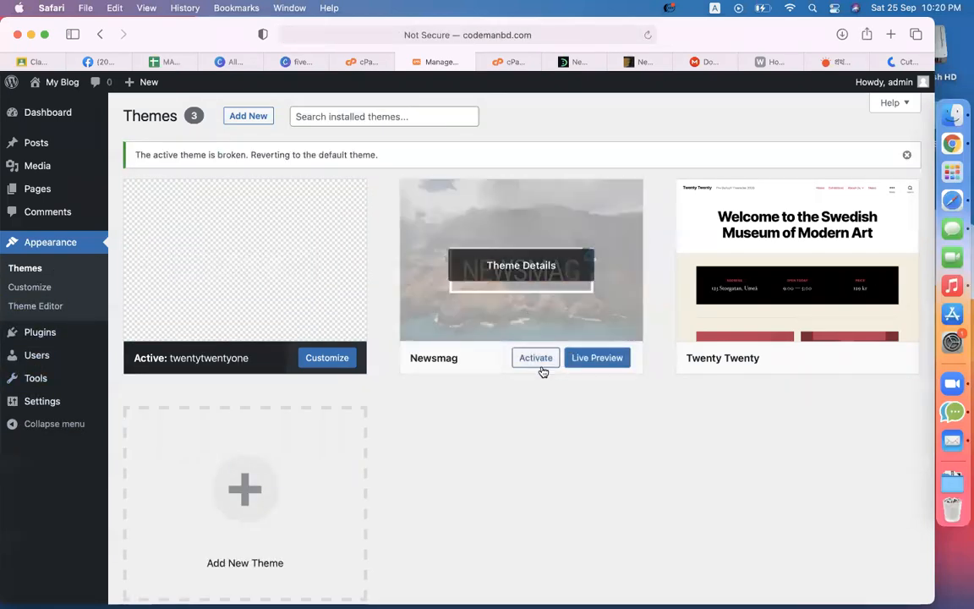
{"action": "left_click", "coordinate": [541, 365]}
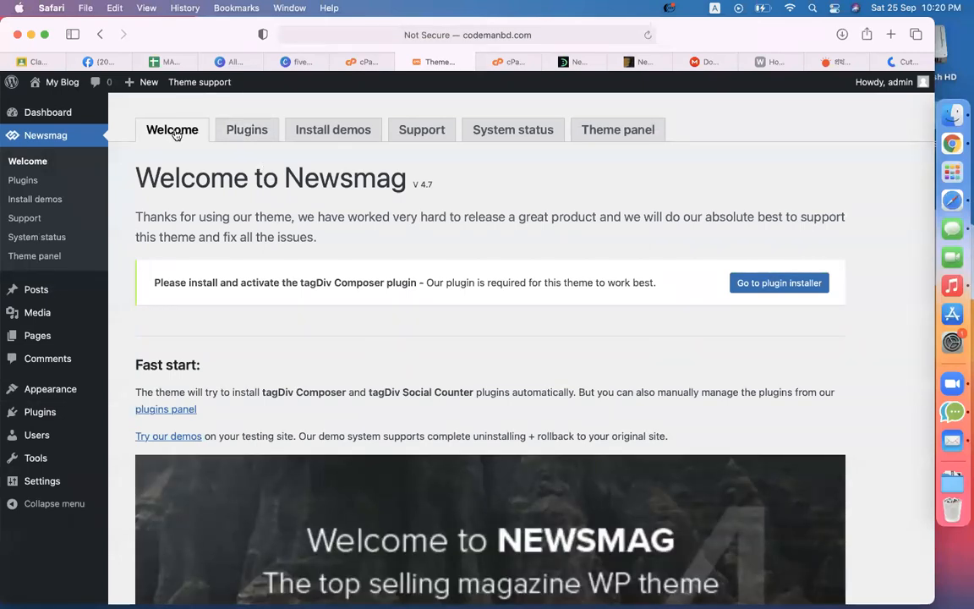
Step: Try installing tagDiv Composer from the Newsmag premium plugins page, which fails with cURL error 56
{"action": "left_click", "coordinate": [240, 138]}
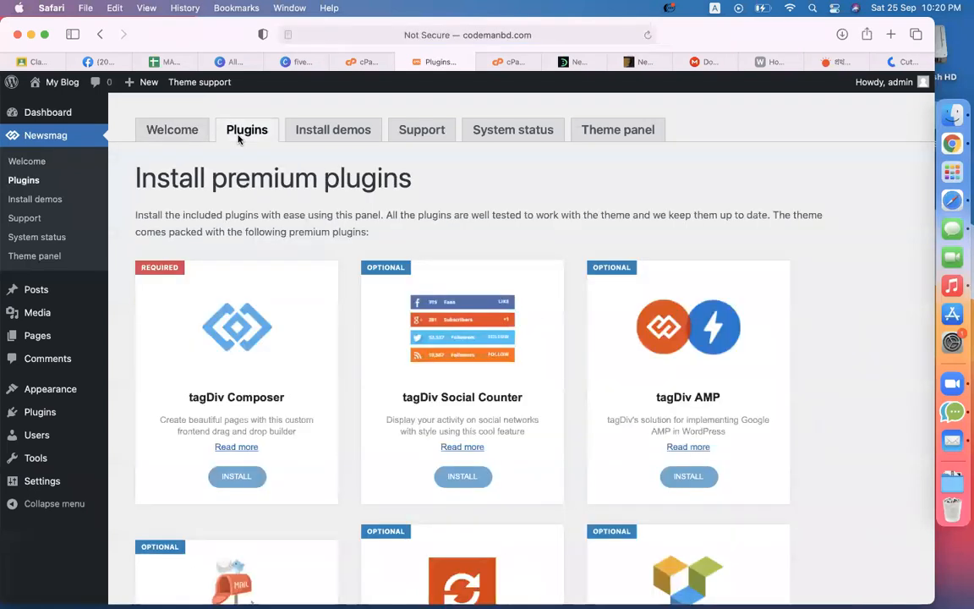
{"action": "scroll", "coordinate": [310, 252], "scroll_direction": "down", "scroll_amount": 3}
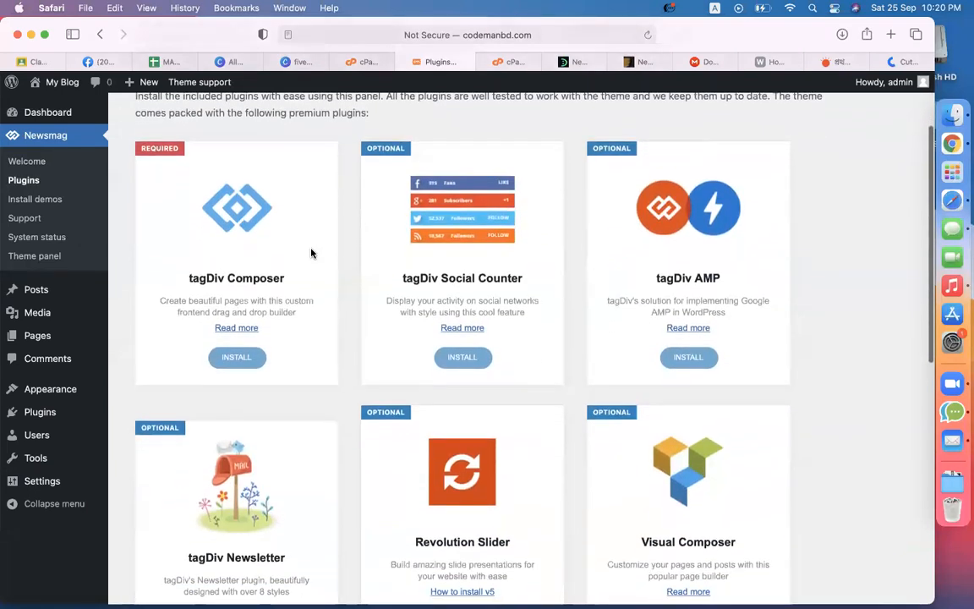
{"action": "left_click", "coordinate": [239, 357]}
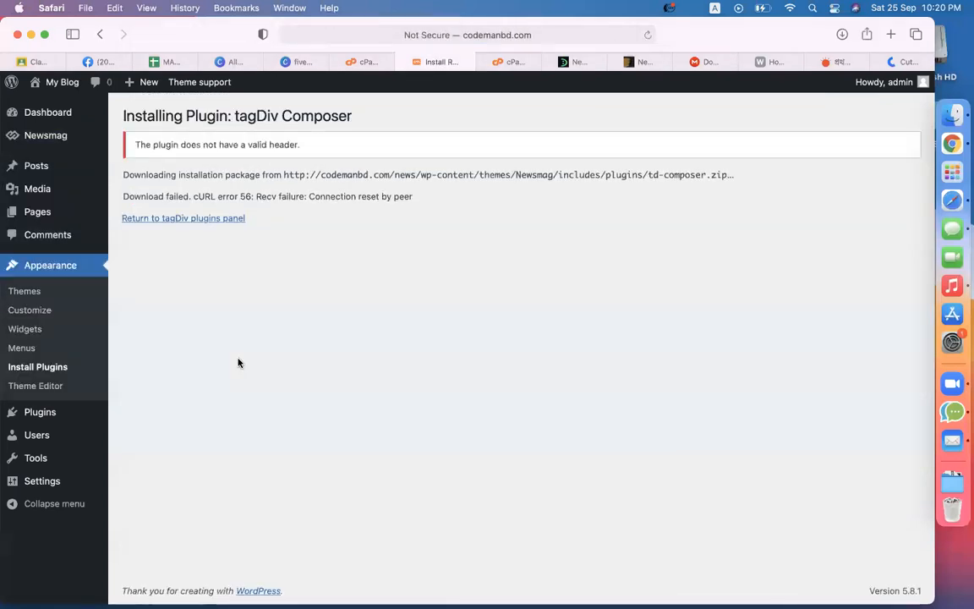
{"action": "left_click", "coordinate": [207, 220]}
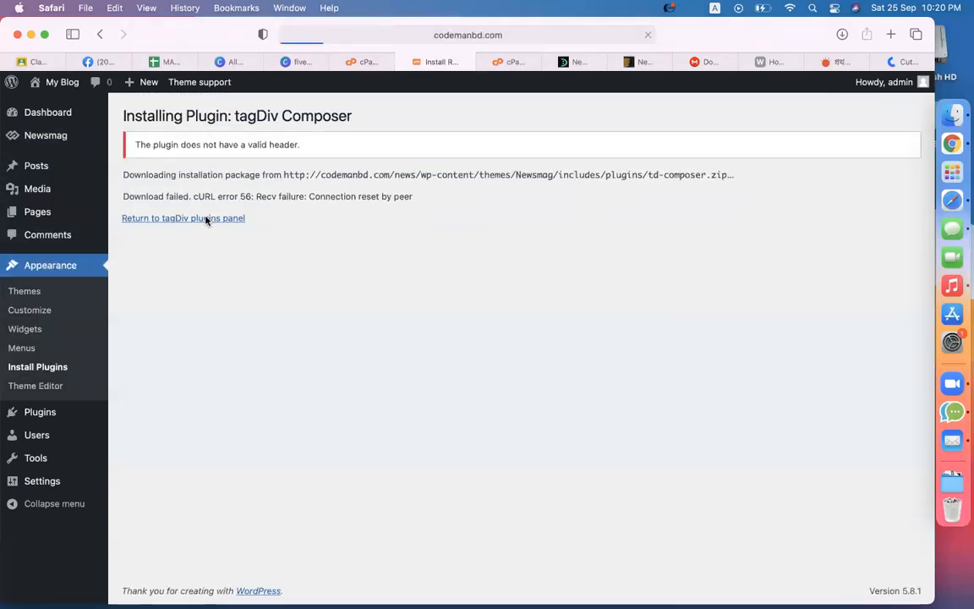
{"action": "left_click", "coordinate": [221, 476]}
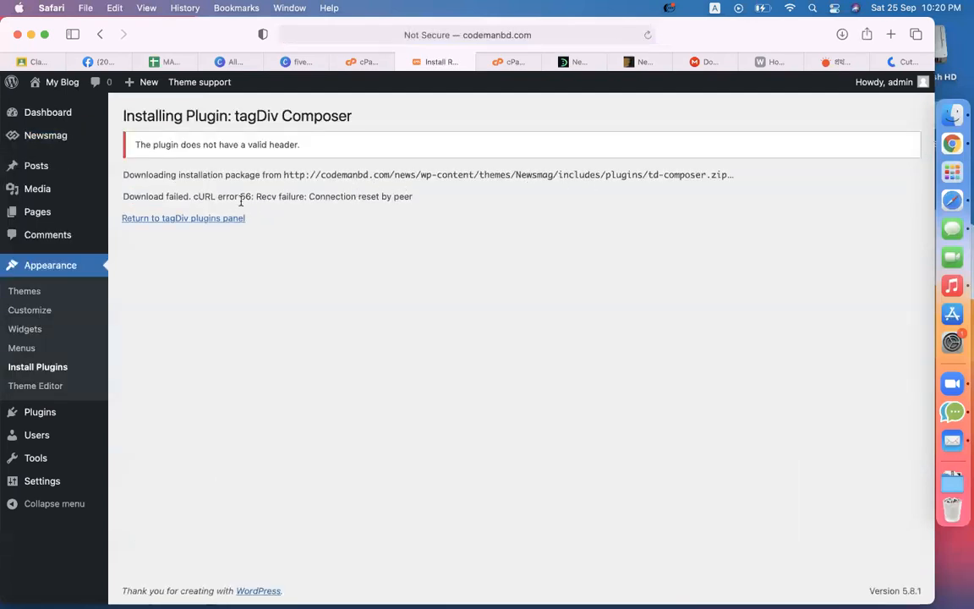
{"action": "left_click_drag", "start_coordinate": [229, 196], "coordinate": [329, 196]}
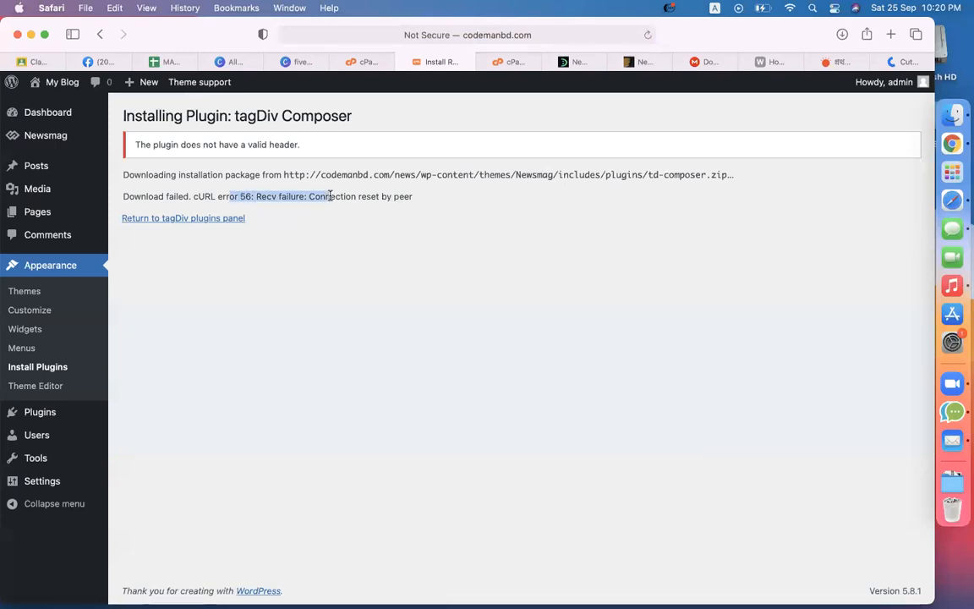
Step: Return to the tagDiv plugins panel and retry the tagDiv Composer install
{"action": "left_click", "coordinate": [211, 220]}
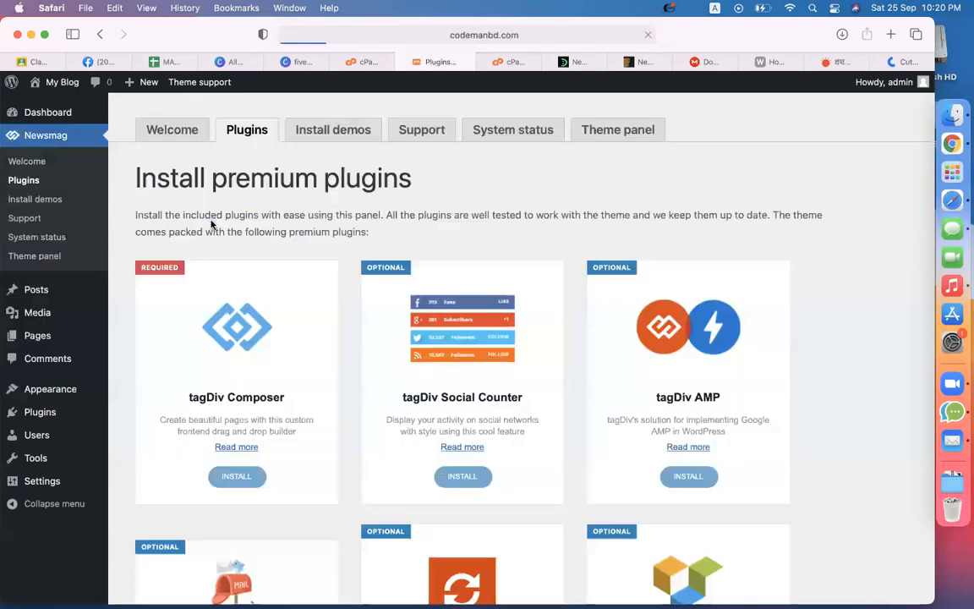
{"action": "scroll", "coordinate": [553, 480], "scroll_direction": "down", "scroll_amount": 4}
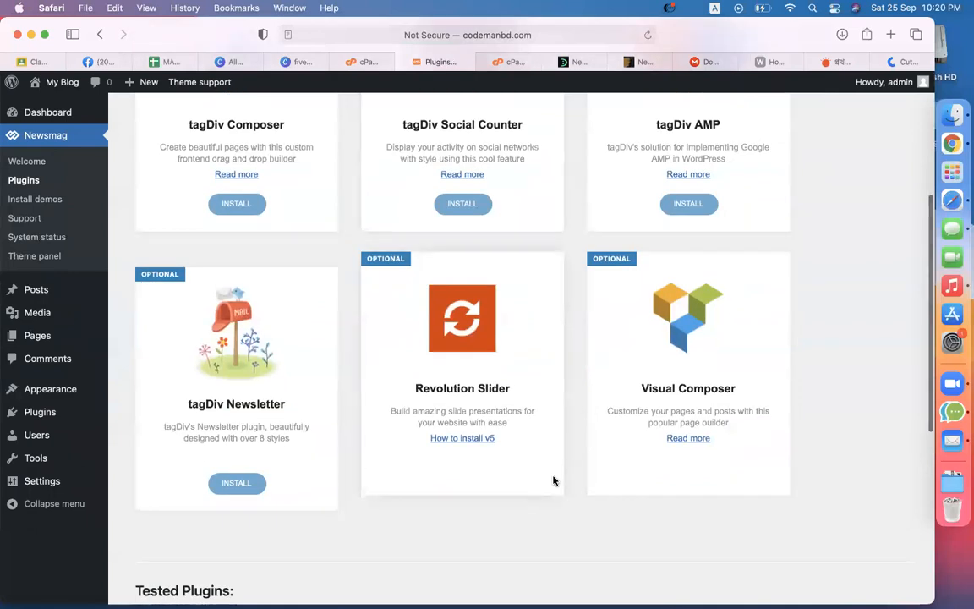
{"action": "scroll", "coordinate": [542, 407], "scroll_direction": "down", "scroll_amount": 3}
{"action": "scroll", "coordinate": [271, 370], "scroll_direction": "up", "scroll_amount": 5}
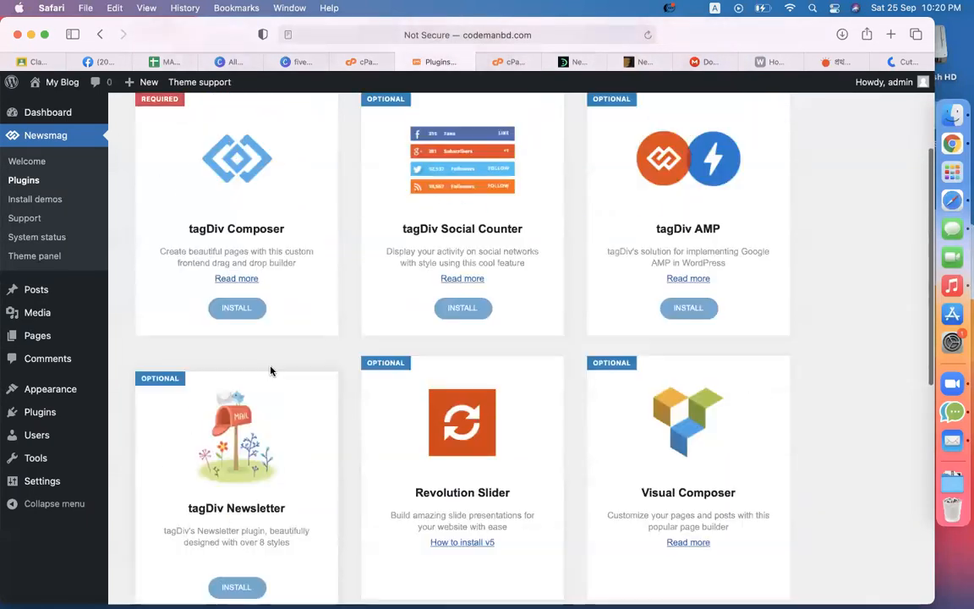
{"action": "scroll", "coordinate": [402, 368], "scroll_direction": "up", "scroll_amount": 4}
{"action": "scroll", "coordinate": [402, 368], "scroll_direction": "down", "scroll_amount": 4}
{"action": "scroll", "coordinate": [404, 372], "scroll_direction": "up", "scroll_amount": 4}
{"action": "left_click", "coordinate": [236, 480]}
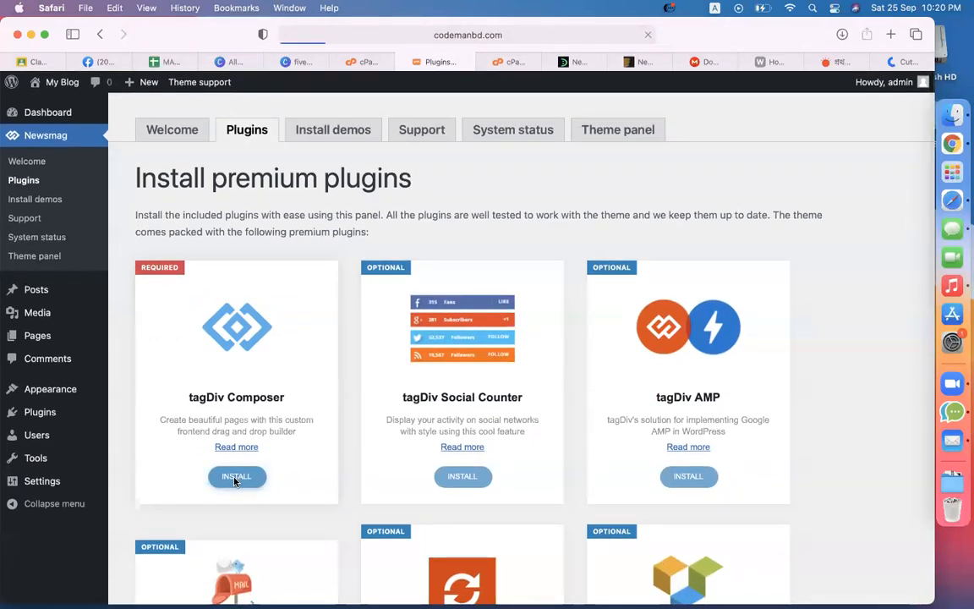
Step: Check the inactive installed plugins, then retry tagDiv Composer and inspect its download URL
{"action": "left_click", "coordinate": [187, 219]}
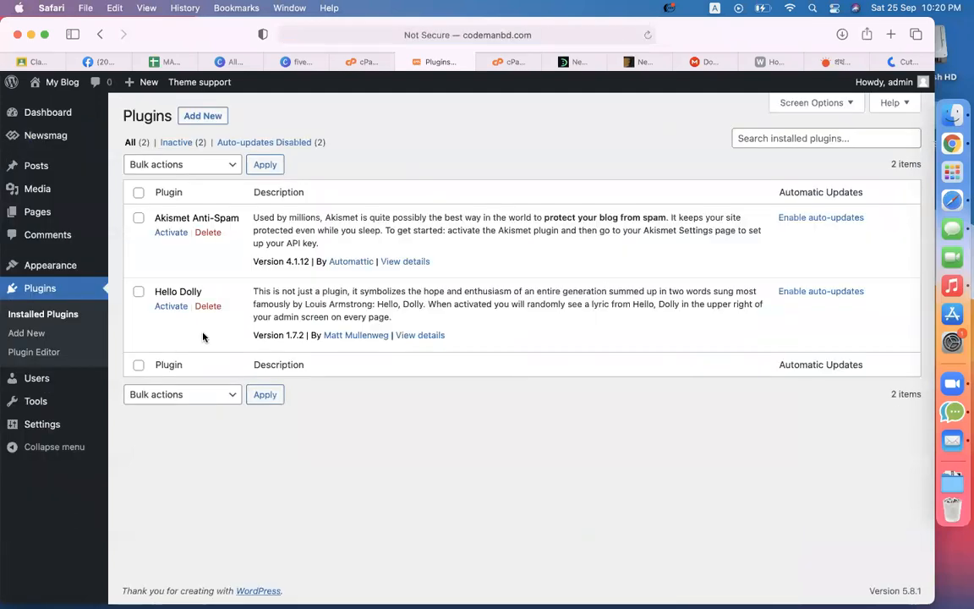
{"action": "left_click", "coordinate": [196, 142]}
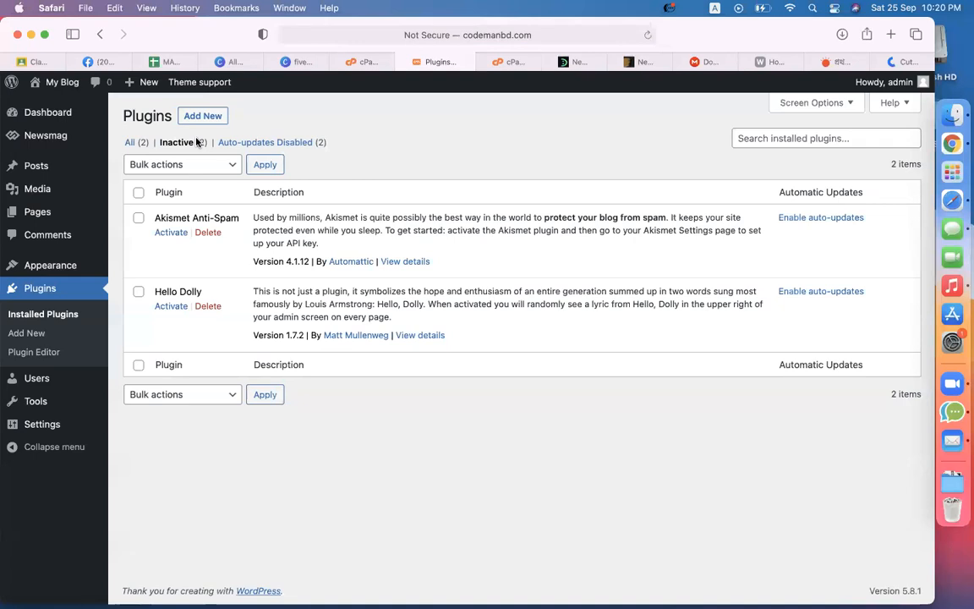
{"action": "mouse_move", "coordinate": [72, 135]}
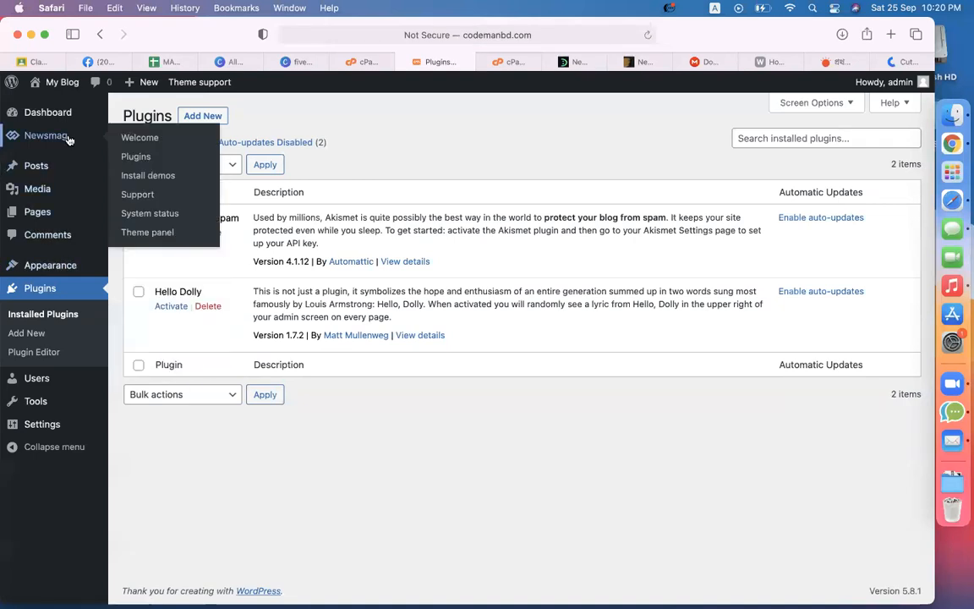
{"action": "left_click", "coordinate": [119, 156]}
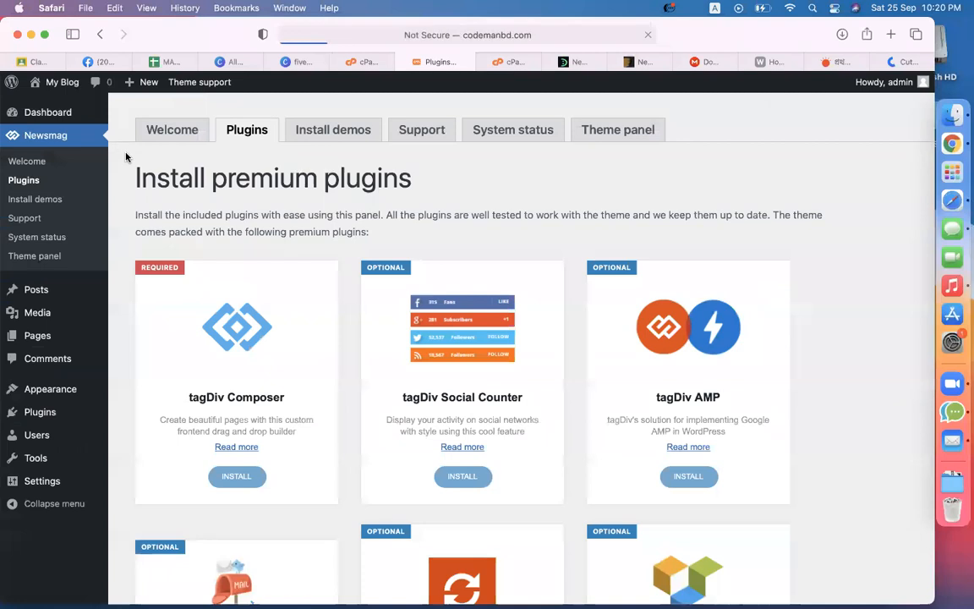
{"action": "left_click", "coordinate": [230, 480]}
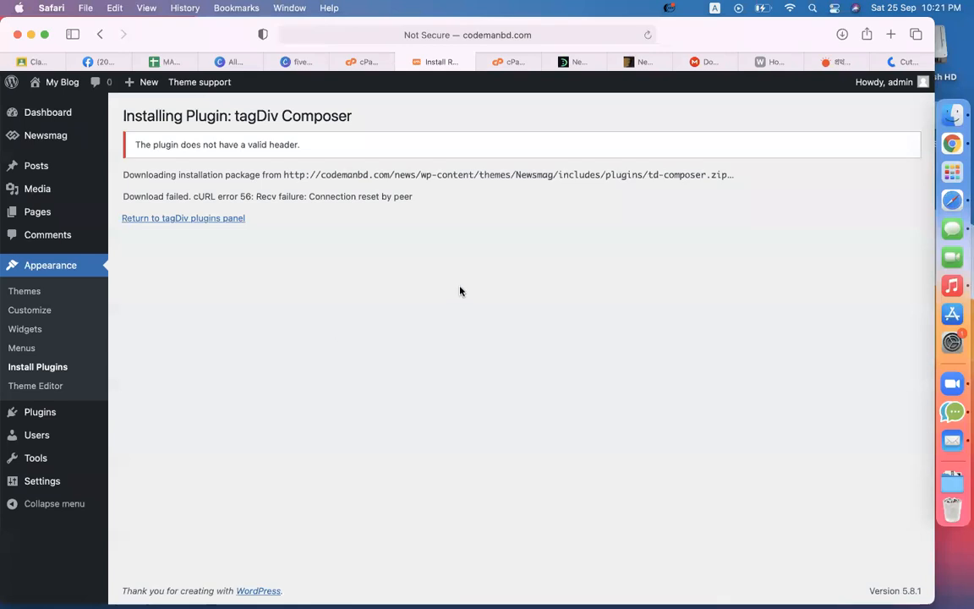
{"action": "left_click_drag", "start_coordinate": [555, 175], "coordinate": [718, 173]}
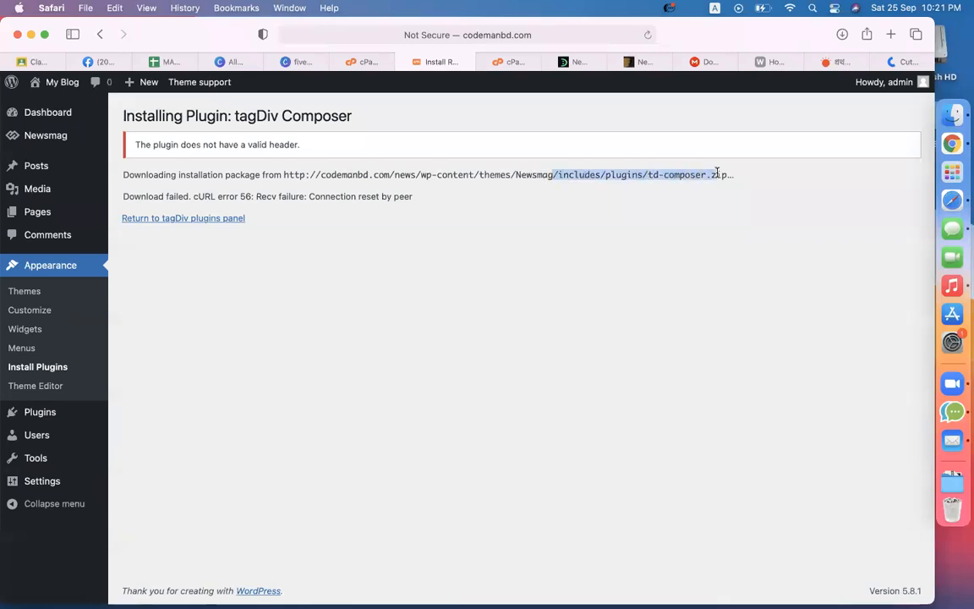
{"action": "left_click", "coordinate": [724, 189]}
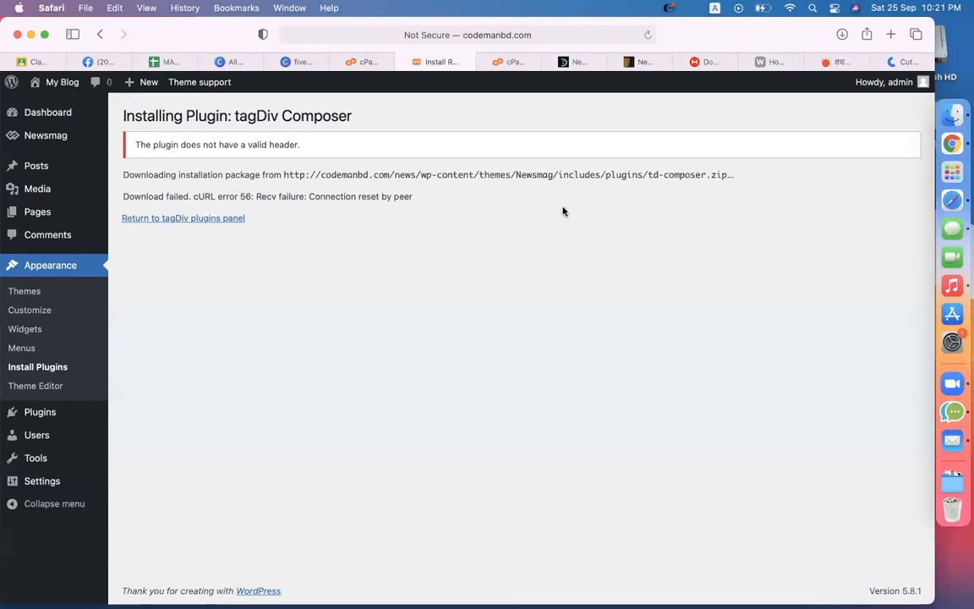
{"action": "left_click", "coordinate": [940, 127]}
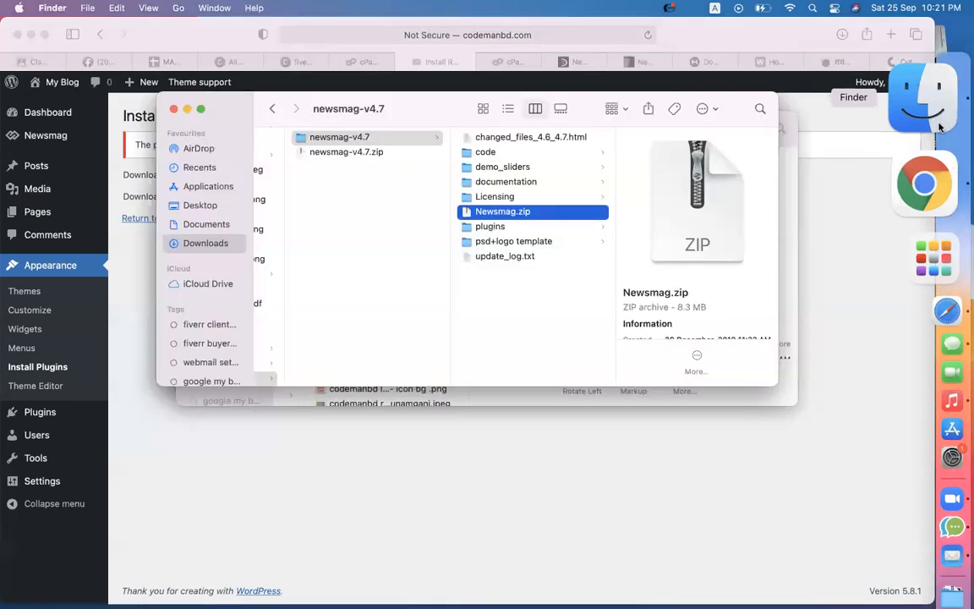
{"action": "left_click", "coordinate": [492, 227]}
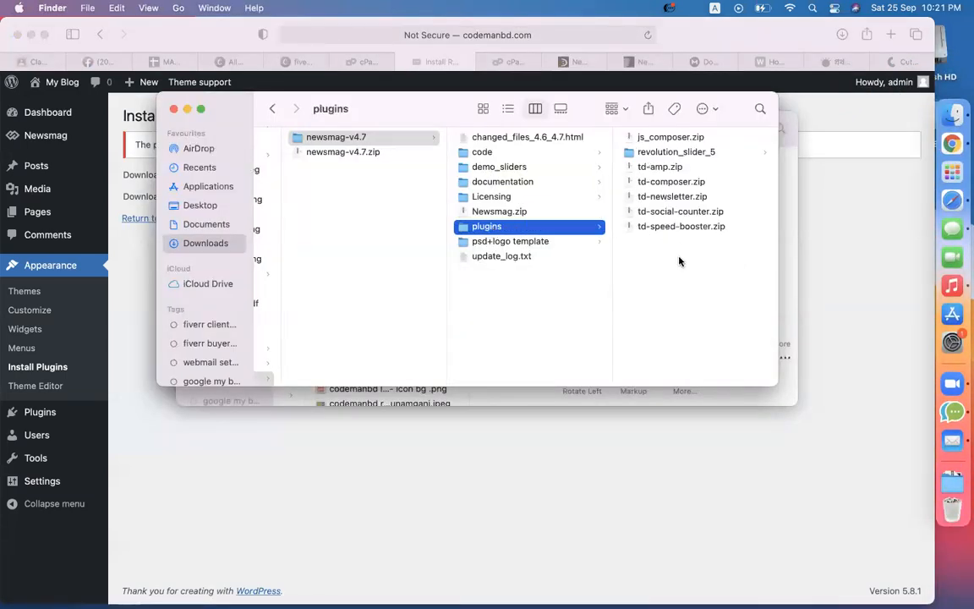
{"action": "left_click", "coordinate": [659, 182]}
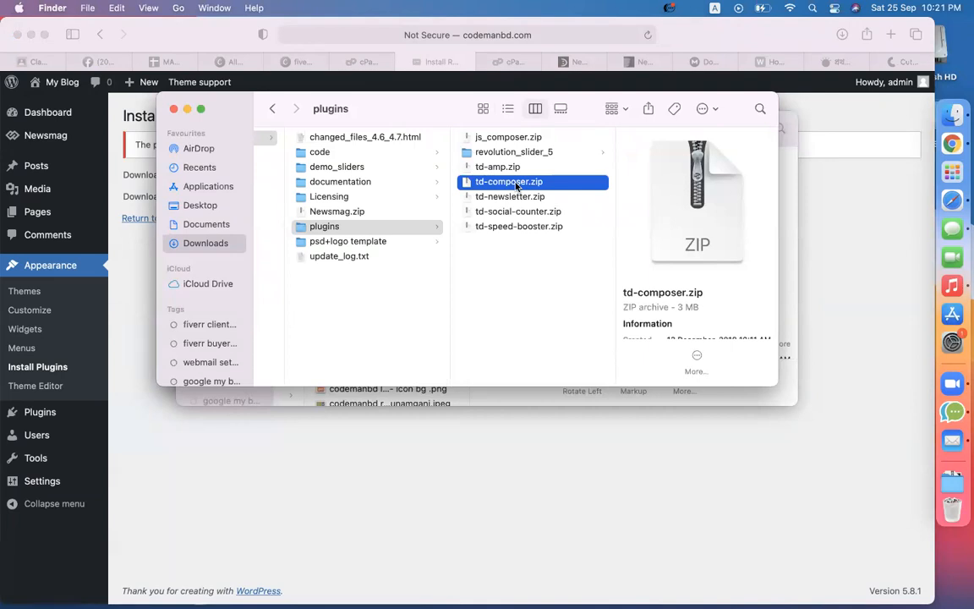
{"action": "left_click", "coordinate": [525, 286]}
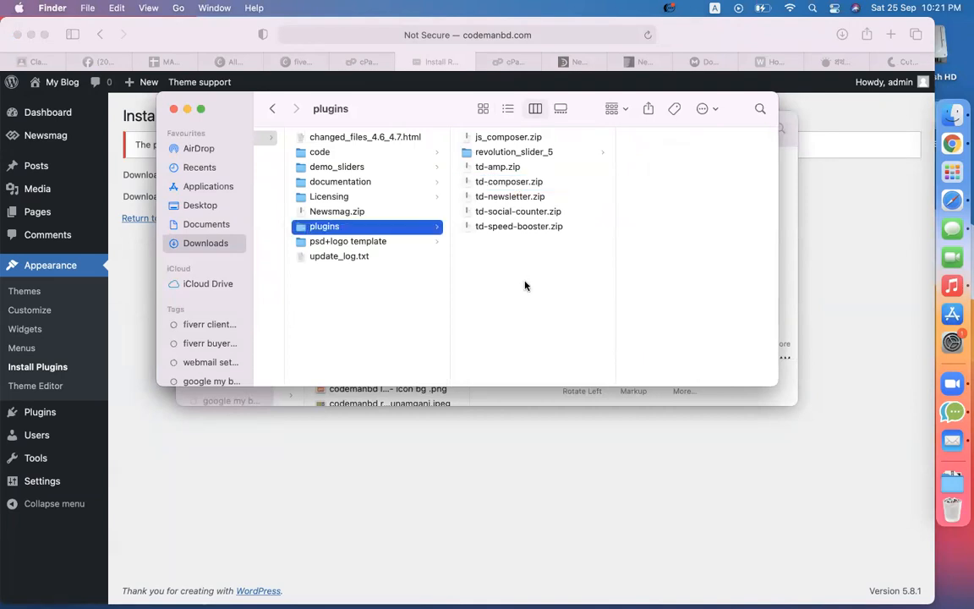
{"action": "left_click", "coordinate": [624, 446]}
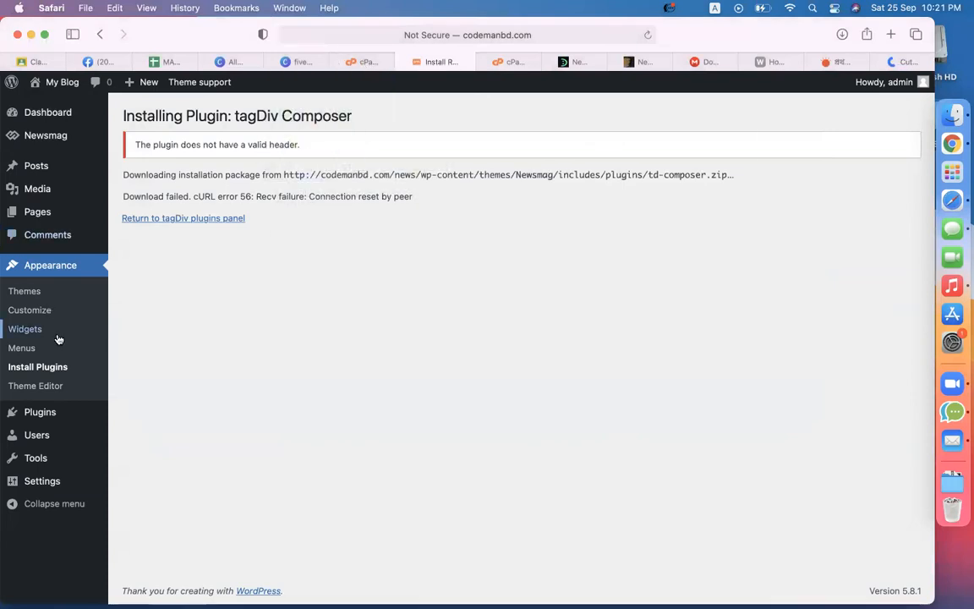
Step: Upload td-composer.zip from the Newsmag plugins folder via Add Plugins and start installing it
{"action": "mouse_move", "coordinate": [57, 414]}
{"action": "left_click", "coordinate": [139, 434]}
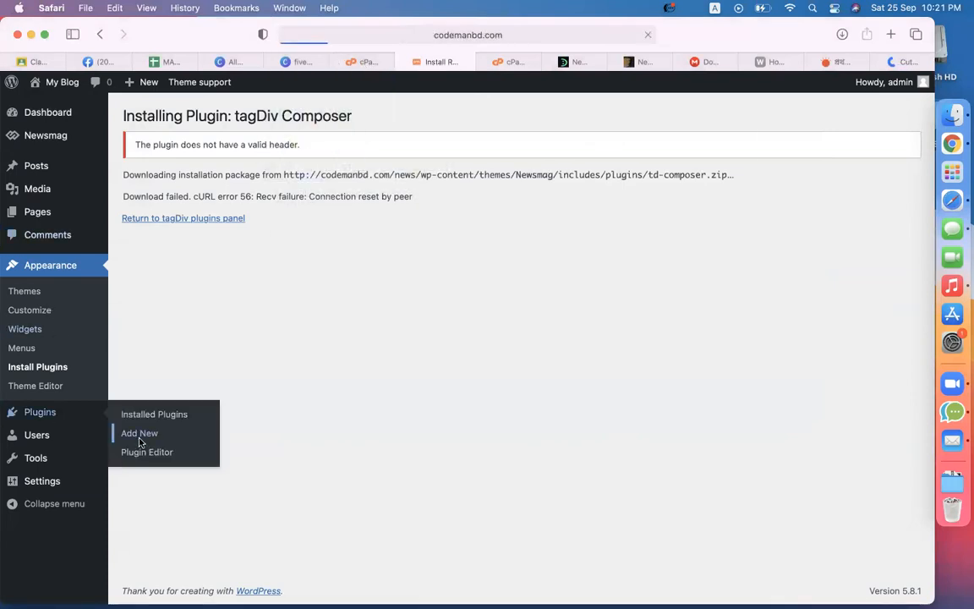
{"action": "left_click", "coordinate": [248, 118]}
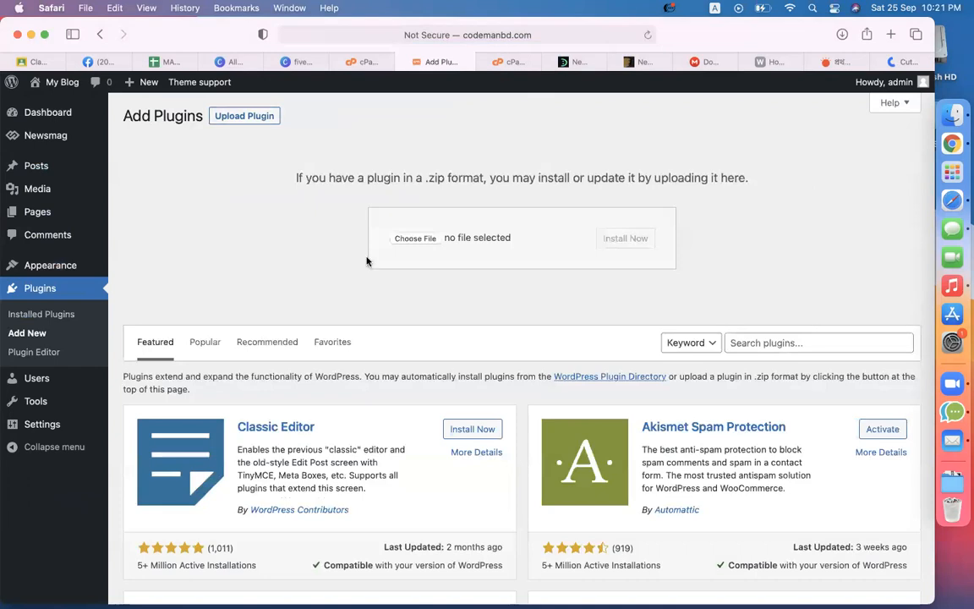
{"action": "left_click", "coordinate": [402, 240]}
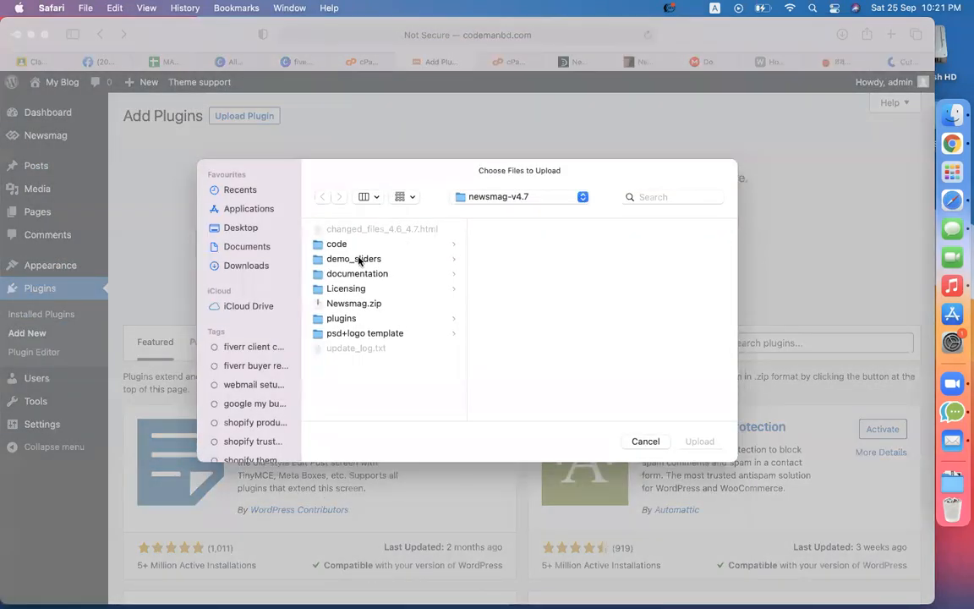
{"action": "left_click", "coordinate": [362, 318]}
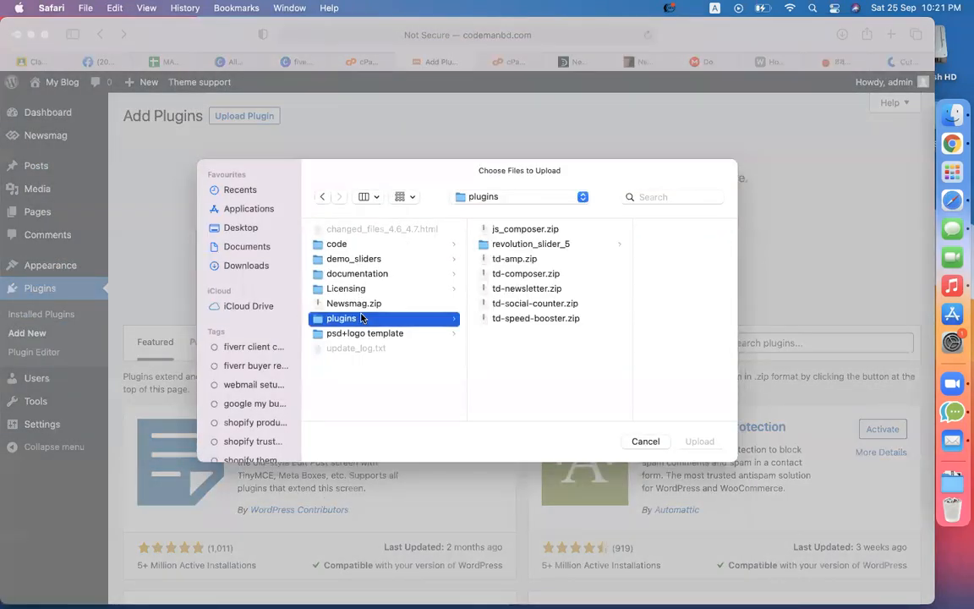
{"action": "left_click", "coordinate": [507, 273]}
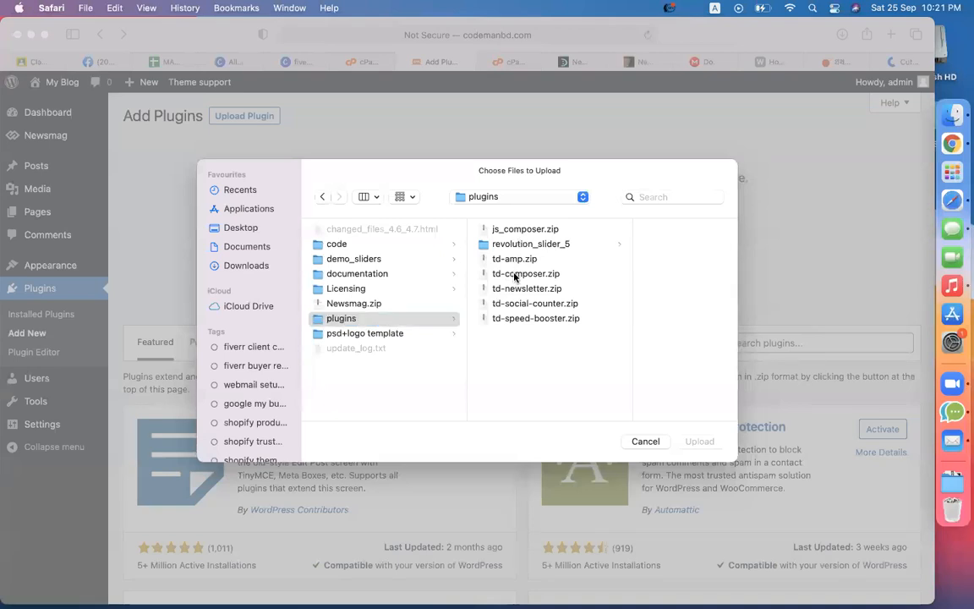
{"action": "left_click", "coordinate": [701, 443]}
{"action": "left_click", "coordinate": [639, 239]}
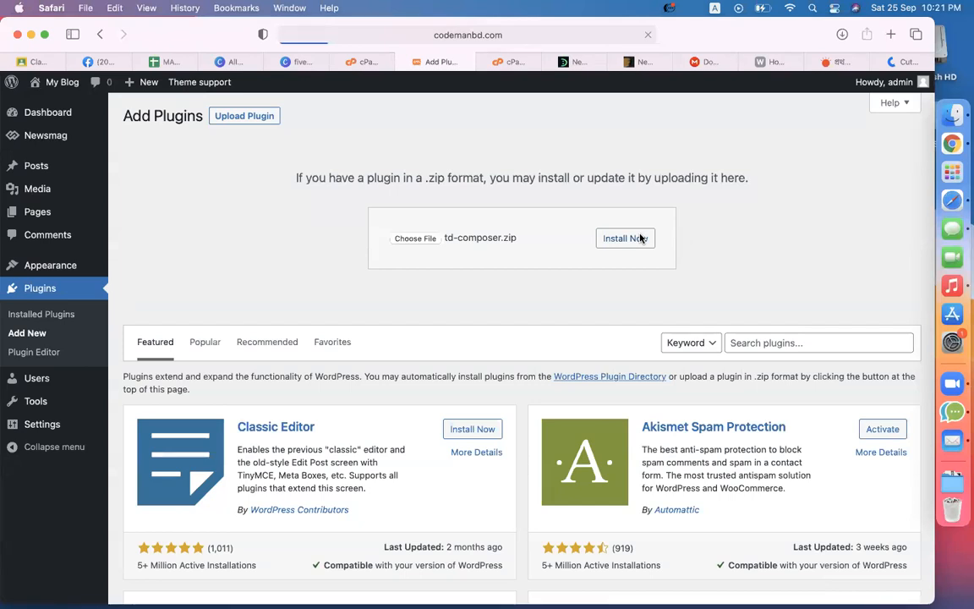
Step: In a new browser tab, search the web for a malware scanner
{"action": "left_click", "coordinate": [893, 34]}
{"action": "type", "text": "joti"}
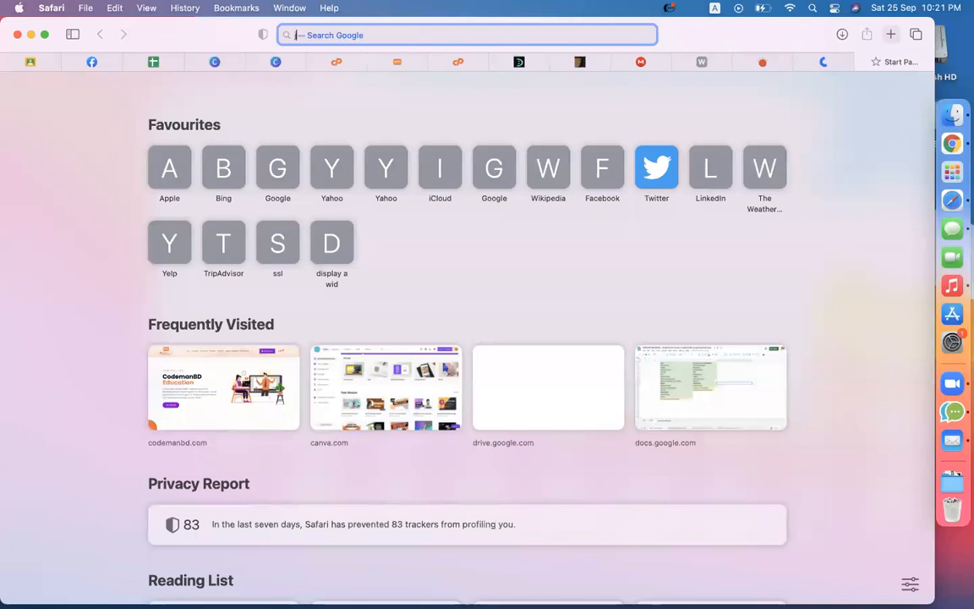
{"action": "key", "text": "BackSpace"}
{"action": "key", "text": "BackSpace"}
{"action": "key", "text": "BackSpace"}
{"action": "key", "text": "BackSpace"}
{"action": "type", "text": "pdf virus"}
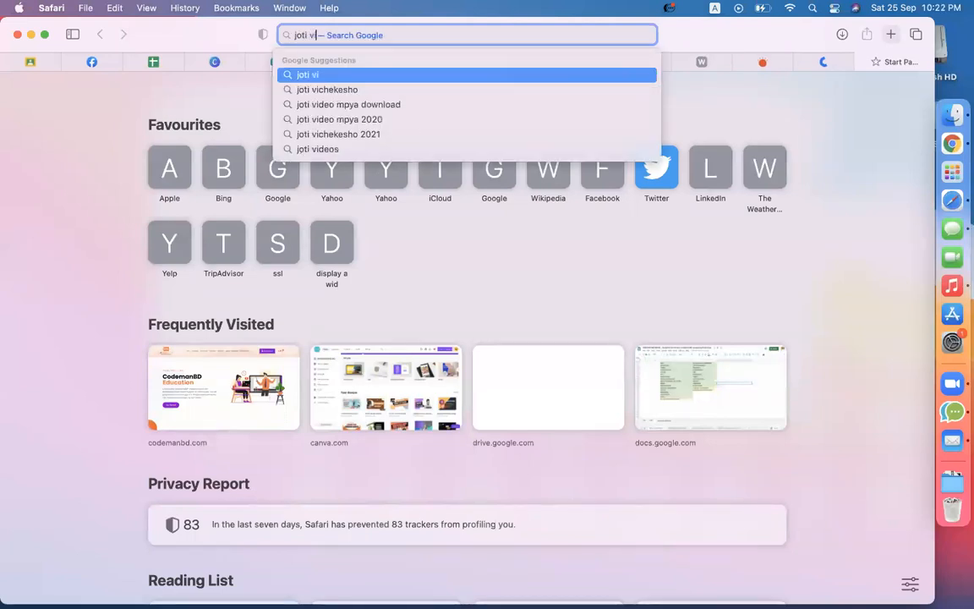
{"action": "key", "text": "Return"}
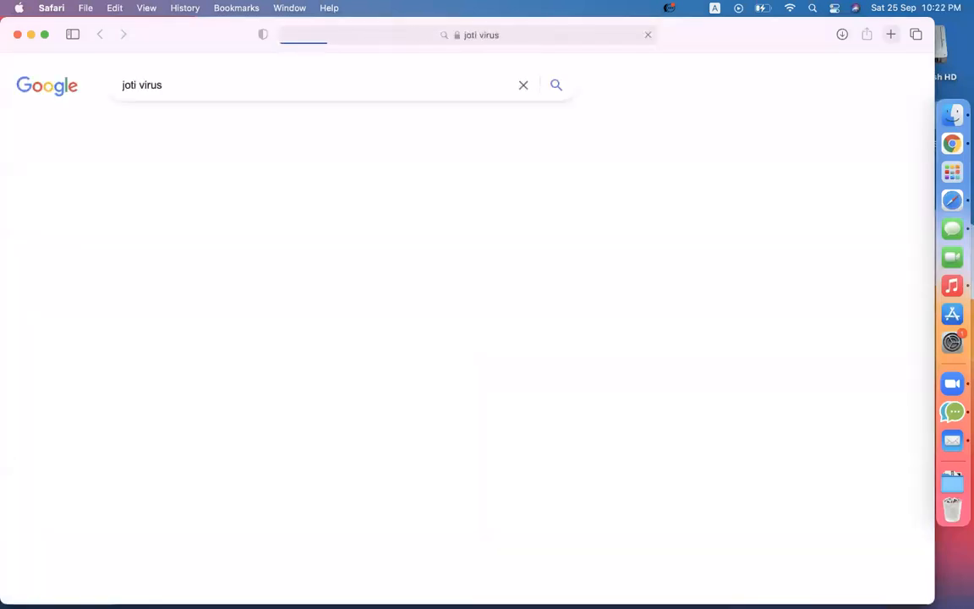
Step: Open Jotti's malware scan, close it, and go back to the WordPress upload tab
{"action": "left_click", "coordinate": [193, 256]}
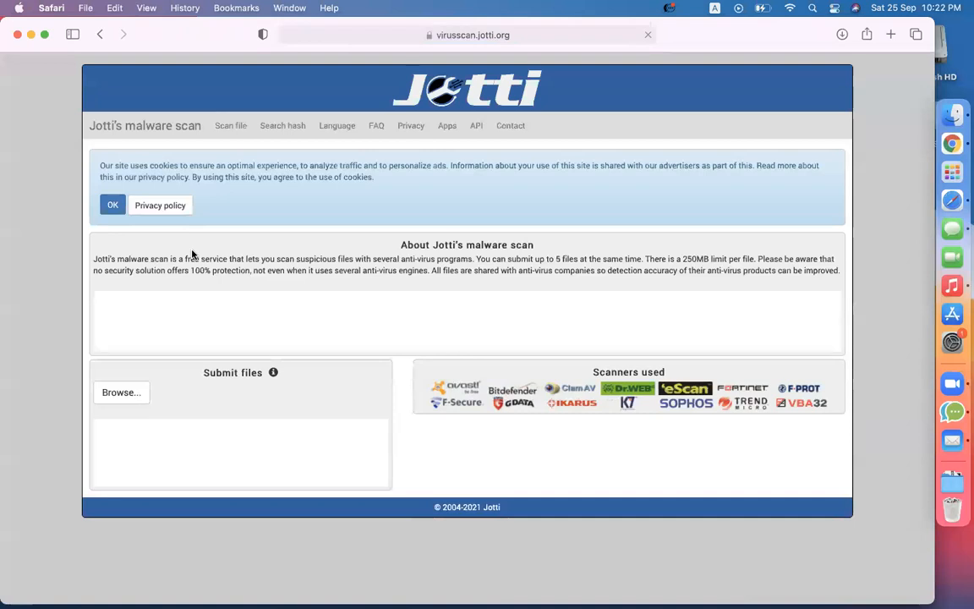
{"action": "left_click", "coordinate": [17, 33]}
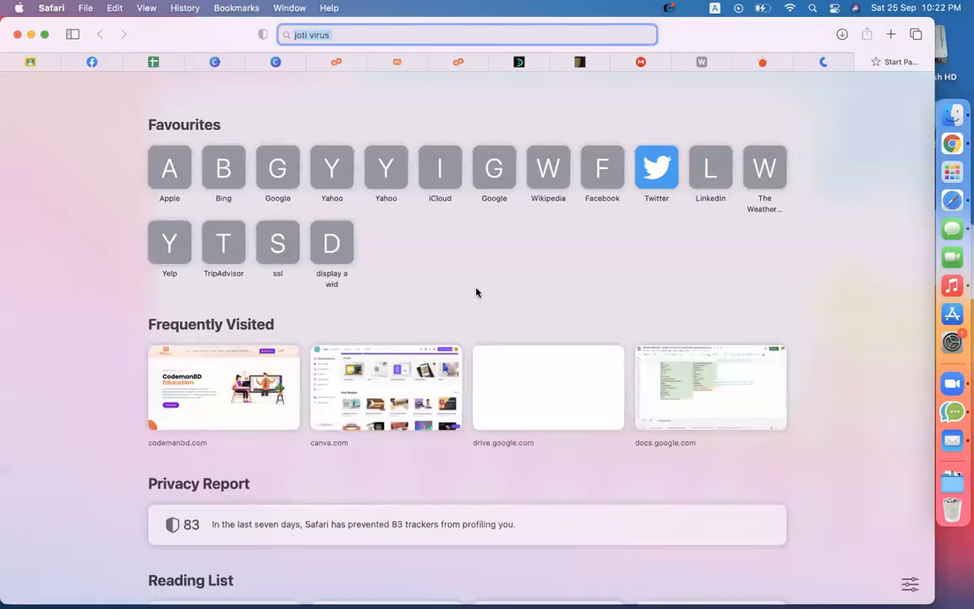
{"action": "left_click", "coordinate": [395, 62]}
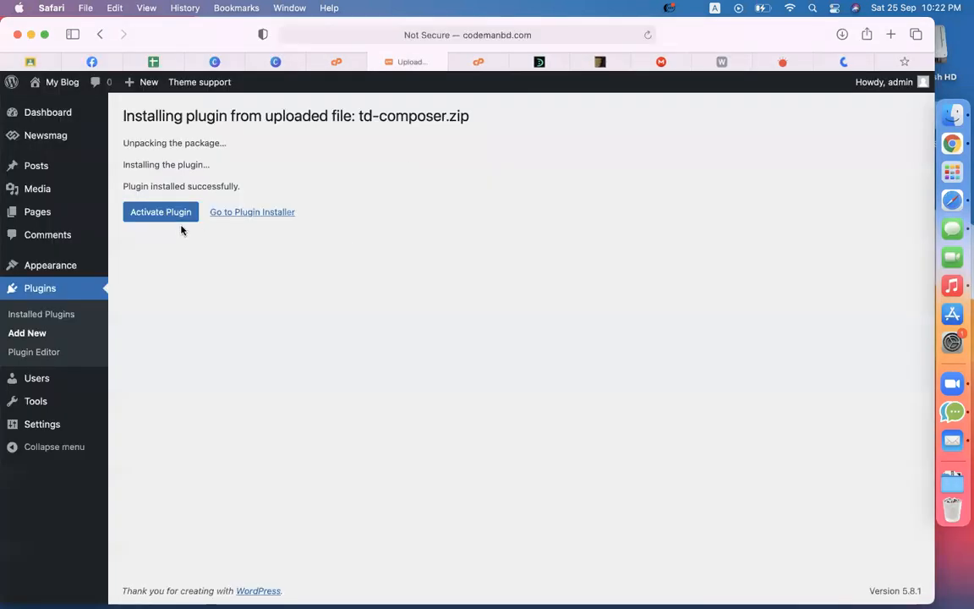
Step: Activate the tagDiv Composer plugin and go to the Newsmag Plugins page
{"action": "left_click", "coordinate": [155, 218]}
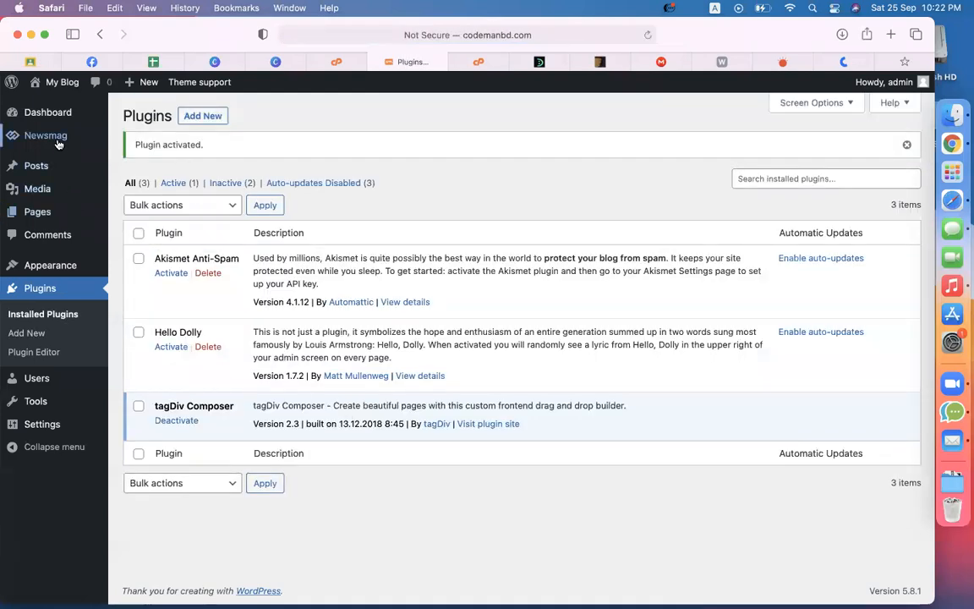
{"action": "mouse_move", "coordinate": [42, 137]}
{"action": "left_click", "coordinate": [159, 161]}
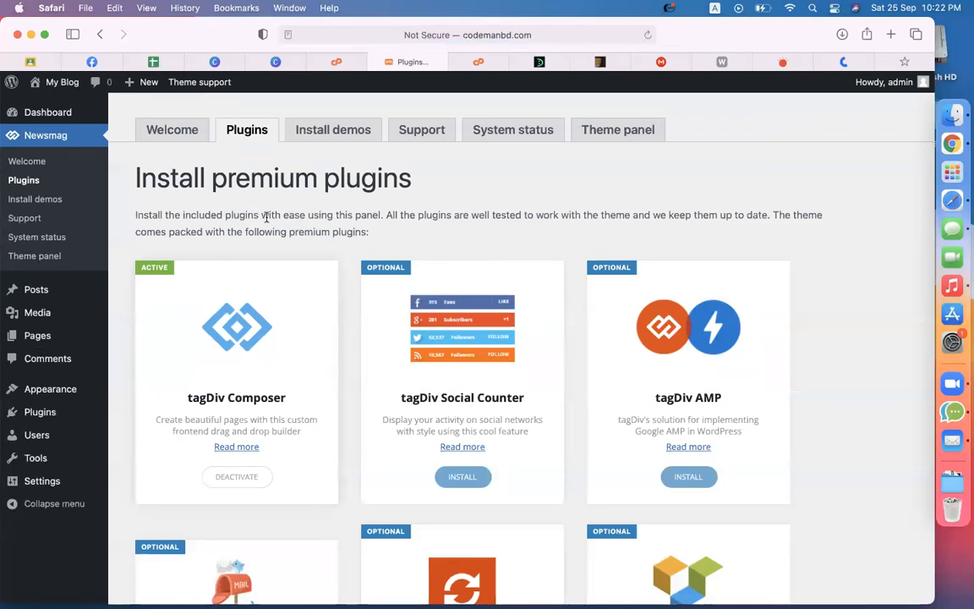
Step: Browse the Newsmag Install demos list and settle on the Default demo card
{"action": "left_click", "coordinate": [331, 131]}
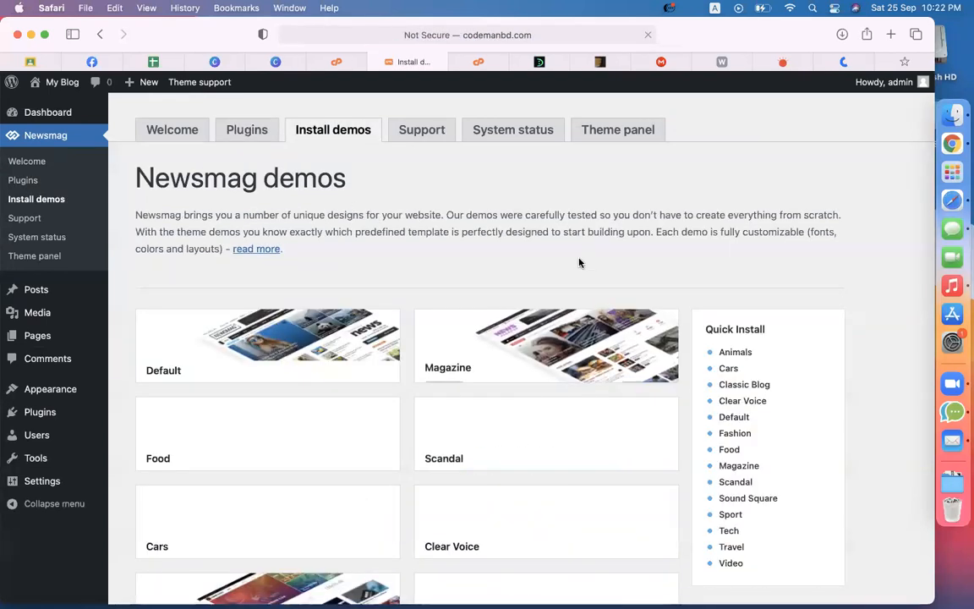
{"action": "scroll", "coordinate": [580, 263], "scroll_direction": "down", "scroll_amount": 5}
{"action": "scroll", "coordinate": [580, 263], "scroll_direction": "down", "scroll_amount": 4}
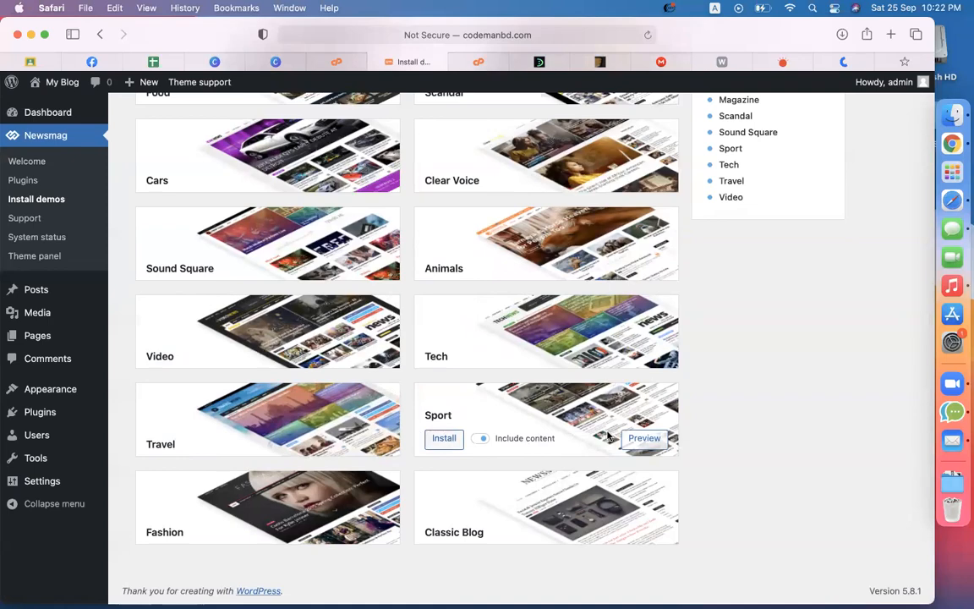
{"action": "scroll", "coordinate": [689, 419], "scroll_direction": "up", "scroll_amount": 5}
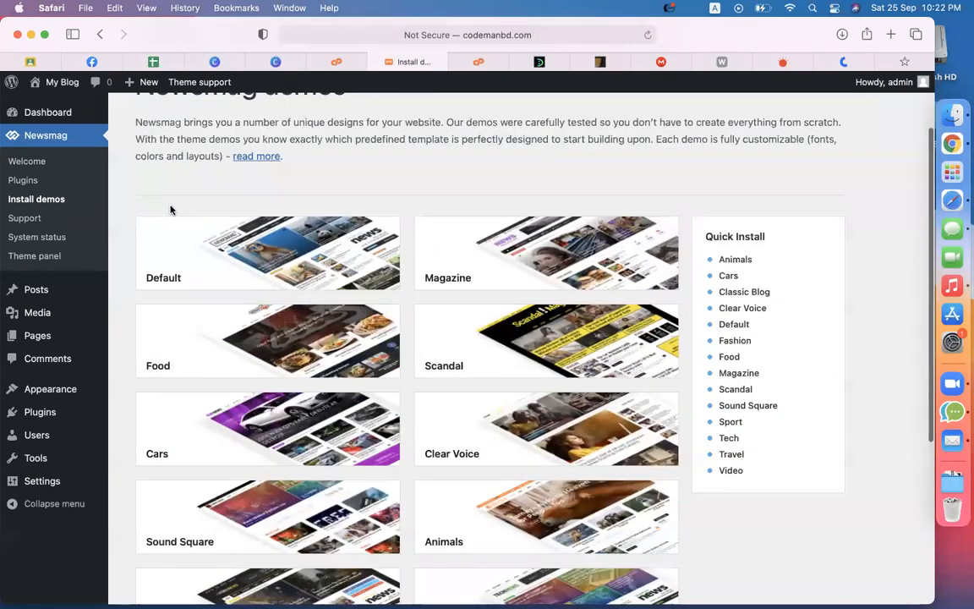
{"action": "mouse_move", "coordinate": [196, 271]}
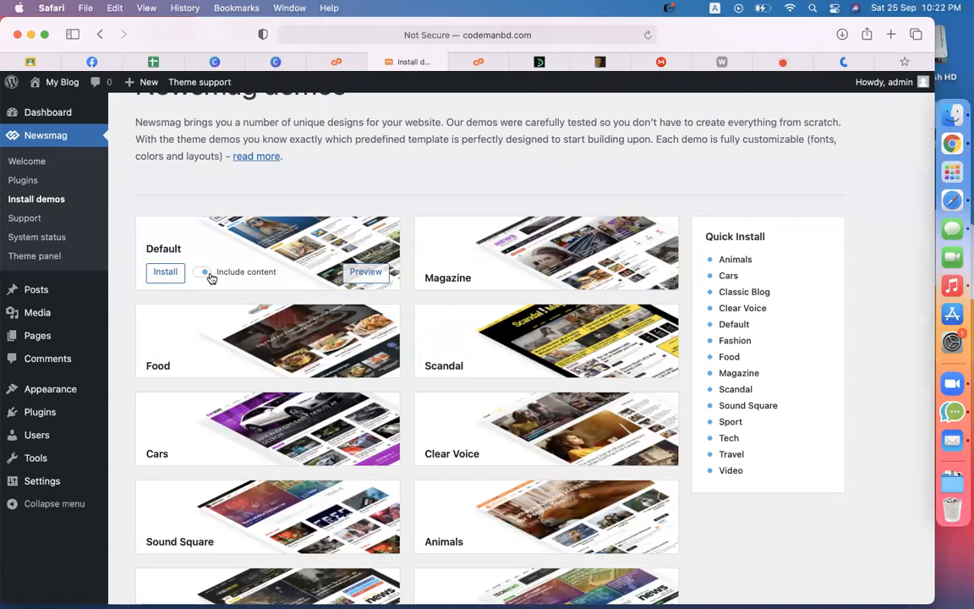
Step: Install the Default Newsmag demo, confirming YES to install the full demo
{"action": "left_click", "coordinate": [165, 273]}
{"action": "left_click", "coordinate": [404, 467]}
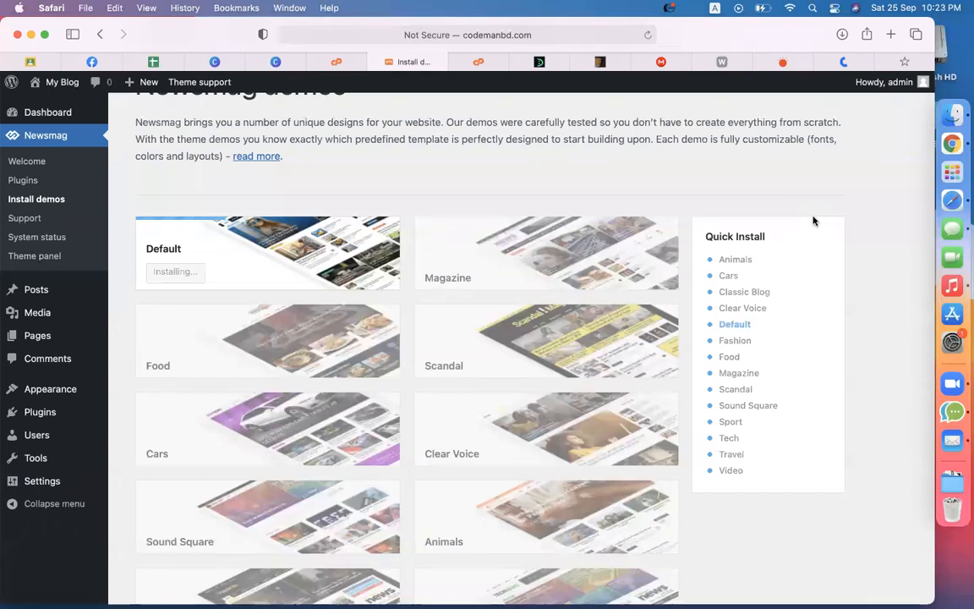
{"action": "mouse_move", "coordinate": [359, 549]}
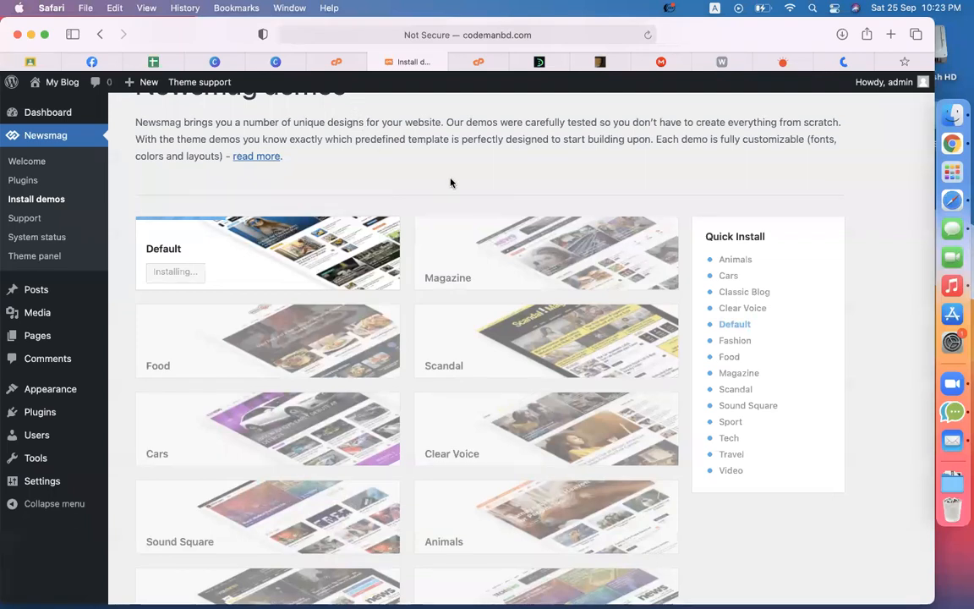
Step: Close two unneeded tabs, then close and reopen the personal blog tab
{"action": "left_click", "coordinate": [577, 61]}
{"action": "left_click", "coordinate": [577, 61]}
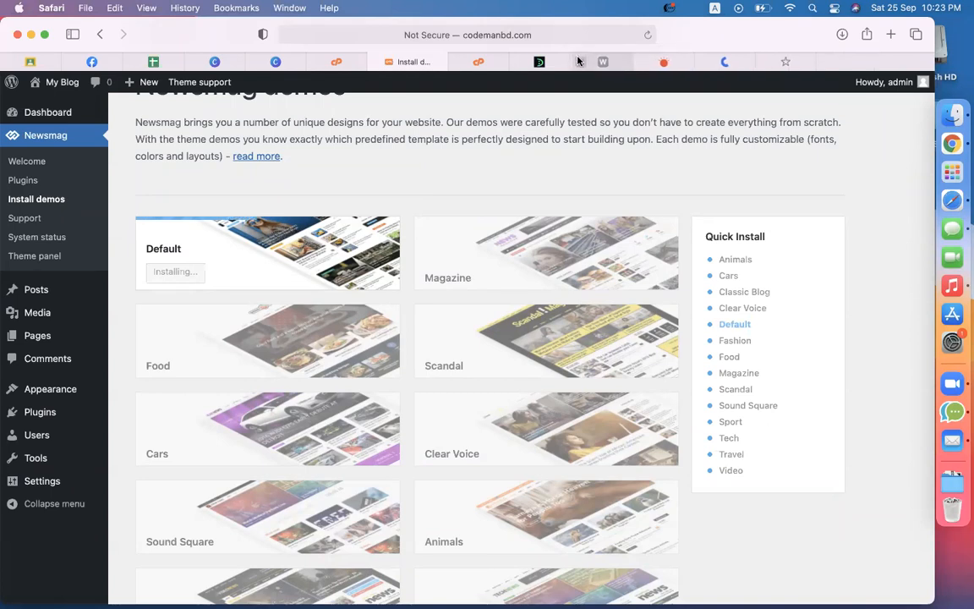
{"action": "left_click", "coordinate": [678, 68]}
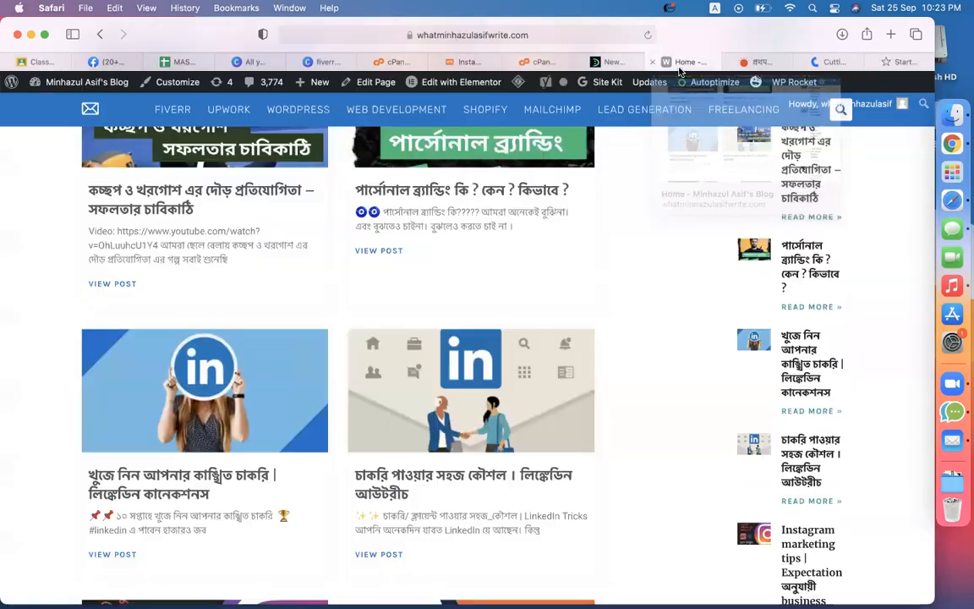
{"action": "left_click", "coordinate": [650, 62]}
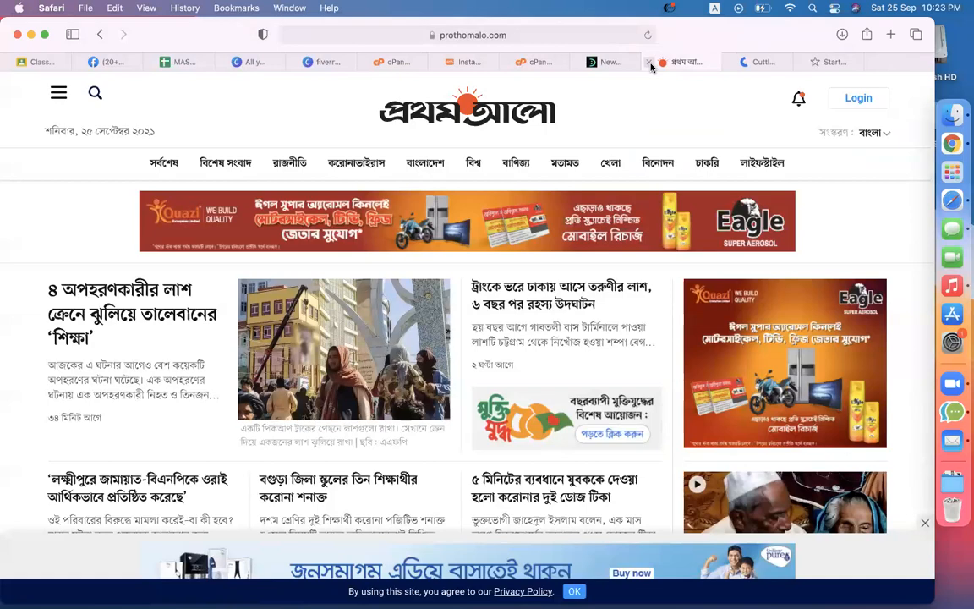
{"action": "key", "text": "super+z"}
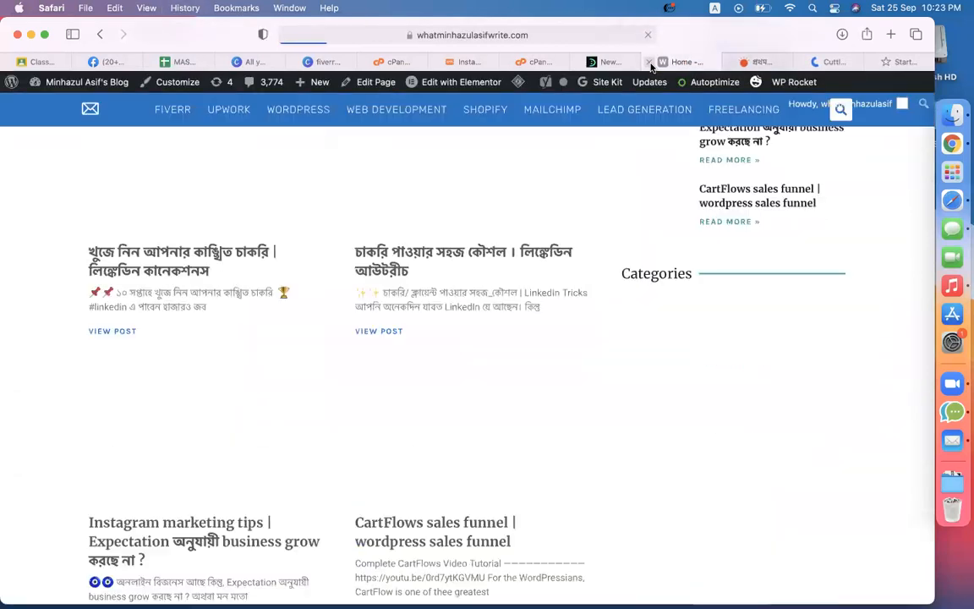
Step: Check on the demo installation, then bring the cPanel File Manager tab to the front
{"action": "scroll", "coordinate": [499, 355], "scroll_direction": "up", "scroll_amount": 10}
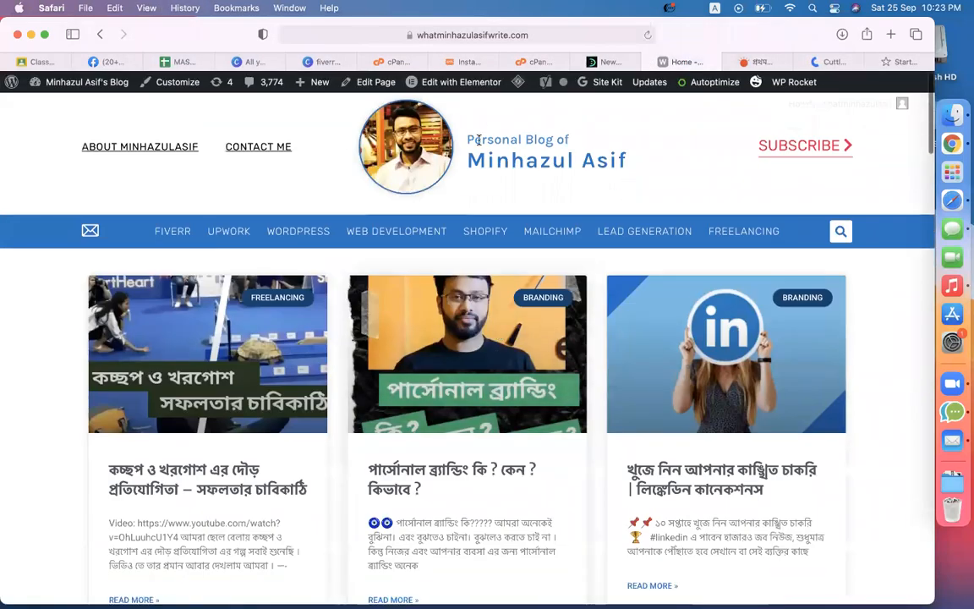
{"action": "left_click", "coordinate": [394, 62]}
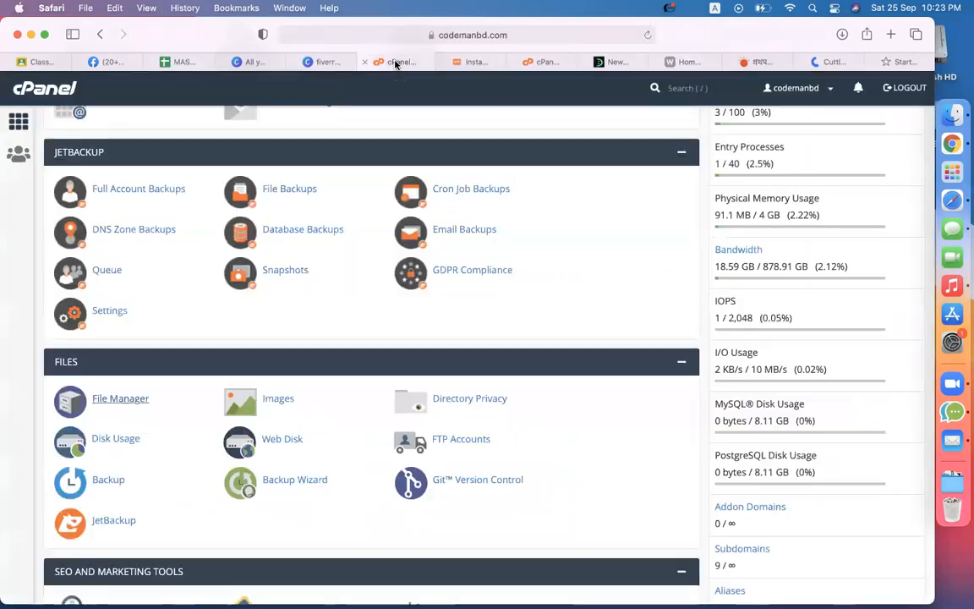
{"action": "left_click", "coordinate": [451, 63]}
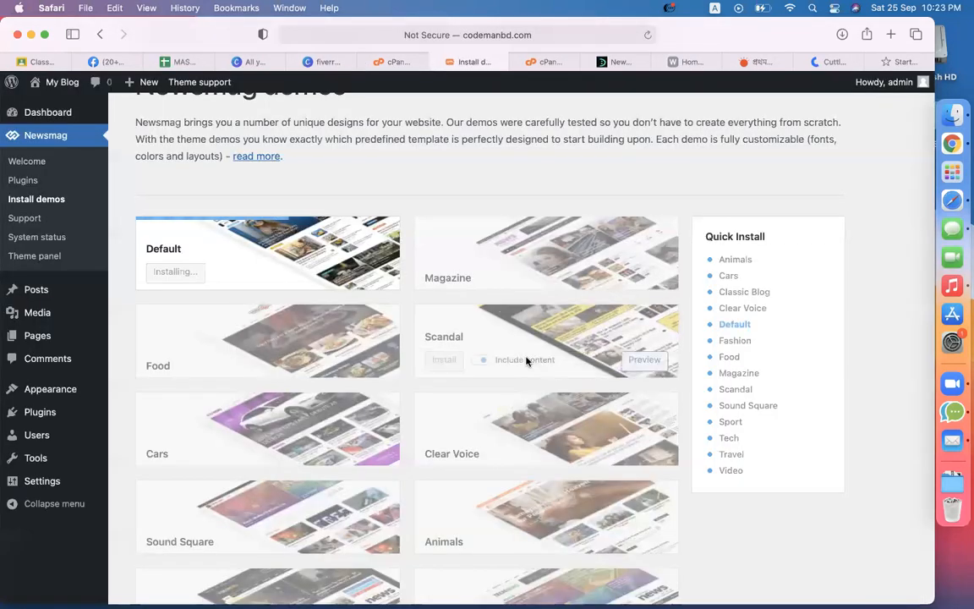
{"action": "left_click", "coordinate": [542, 62]}
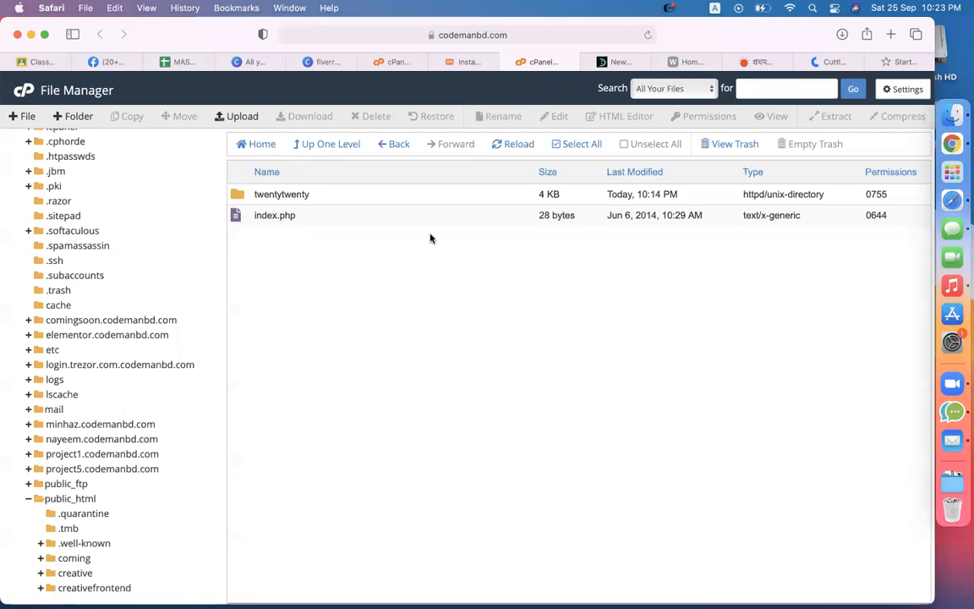
Step: Turn off Show Hidden Files in File Manager settings, open public_html, and check the demo install
{"action": "left_click", "coordinate": [904, 90]}
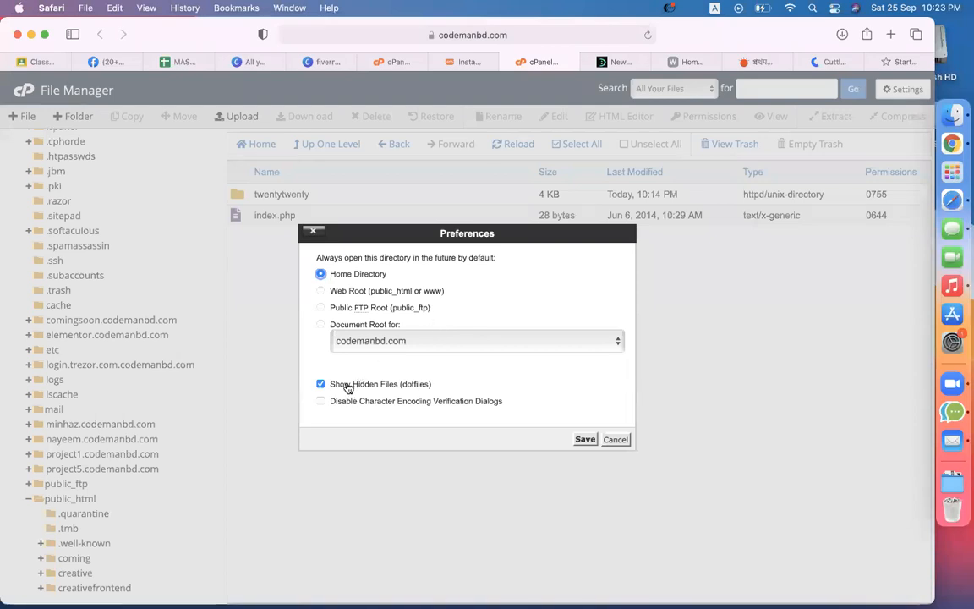
{"action": "left_click", "coordinate": [321, 384]}
{"action": "left_click", "coordinate": [583, 440]}
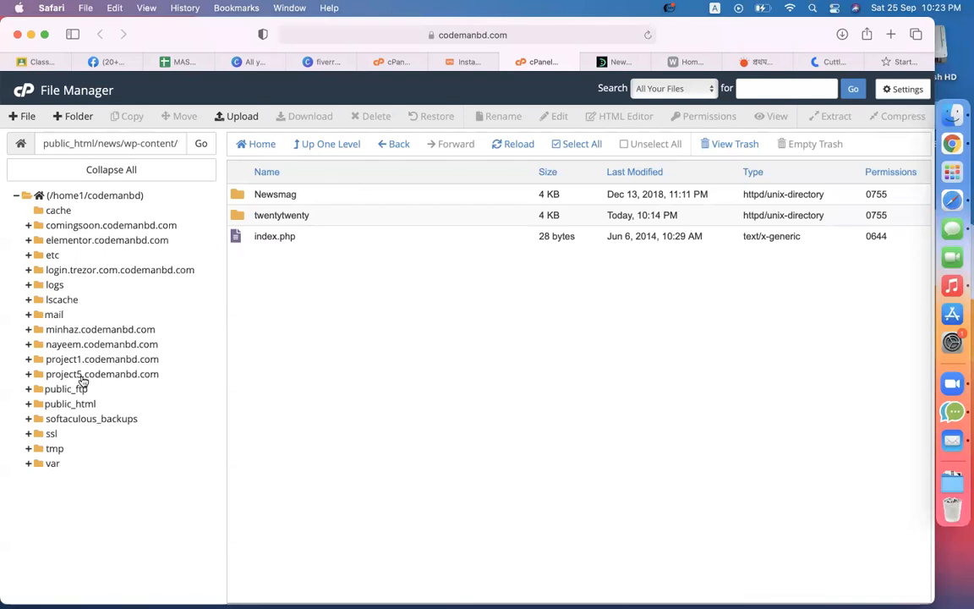
{"action": "left_click", "coordinate": [80, 401]}
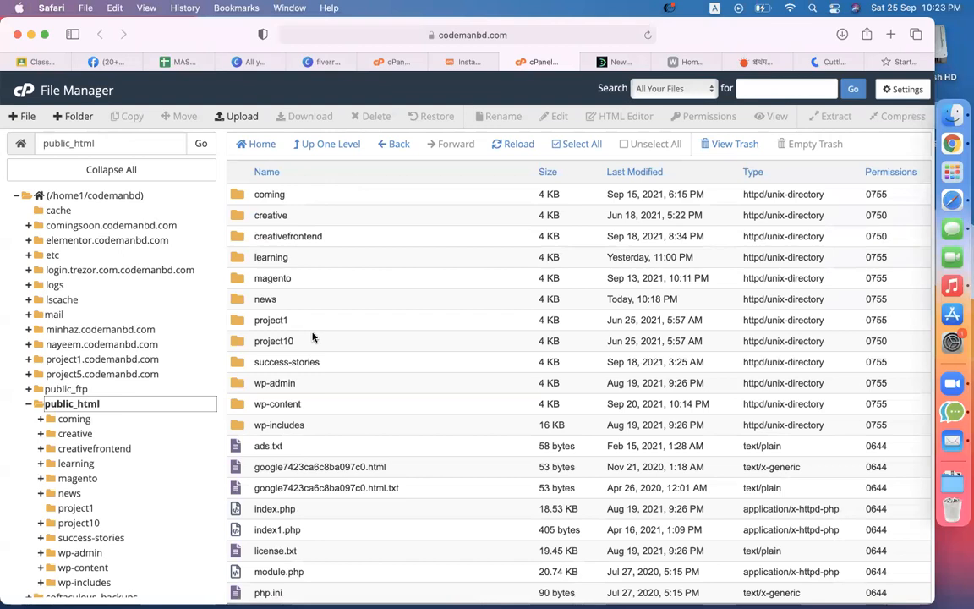
{"action": "left_click", "coordinate": [454, 64]}
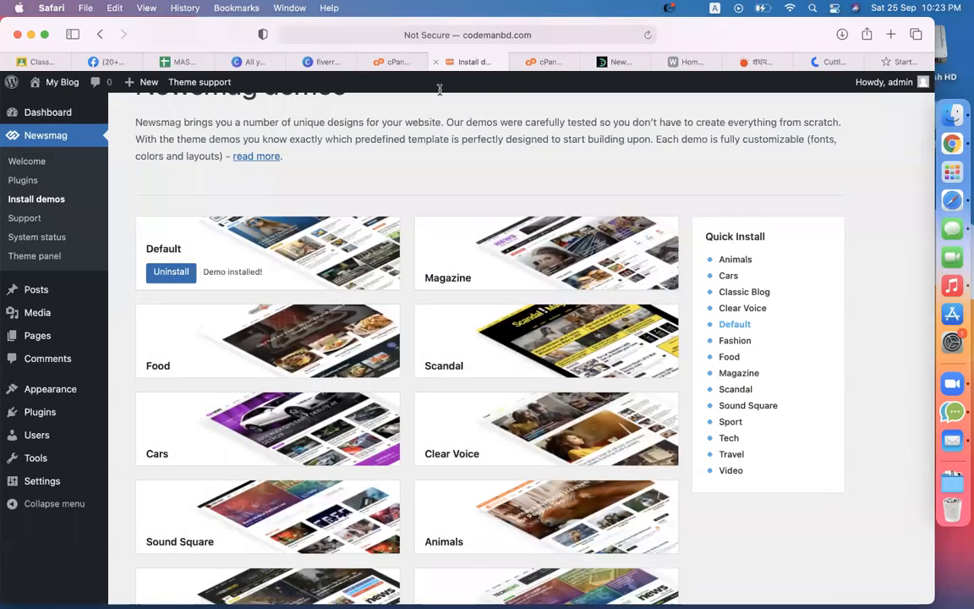
{"action": "scroll", "coordinate": [423, 174], "scroll_direction": "up", "scroll_amount": 2}
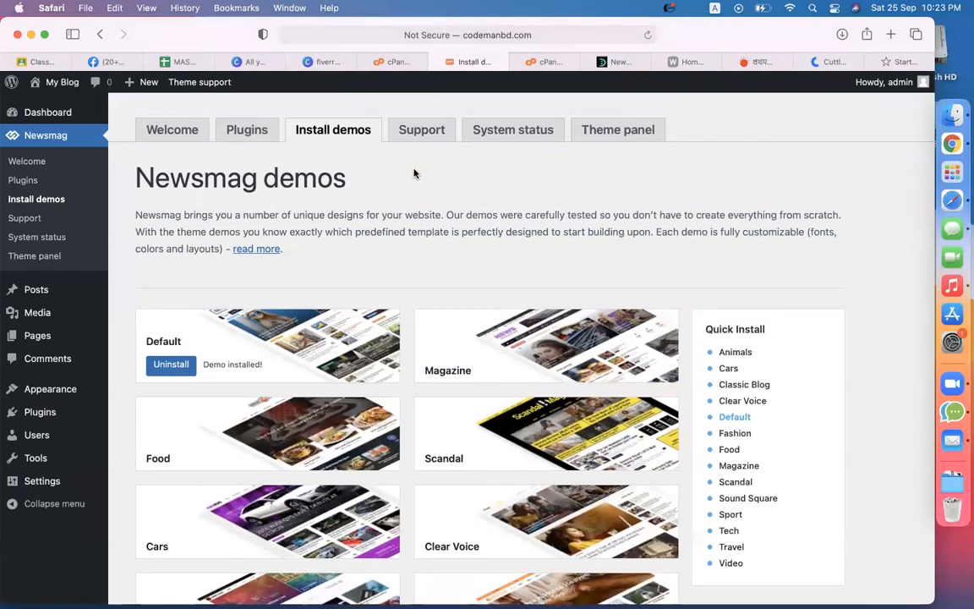
{"action": "triple_click", "coordinate": [369, 217]}
{"action": "left_click", "coordinate": [323, 219]}
{"action": "double_click", "coordinate": [312, 214]}
{"action": "triple_click", "coordinate": [315, 214]}
{"action": "left_click", "coordinate": [222, 195]}
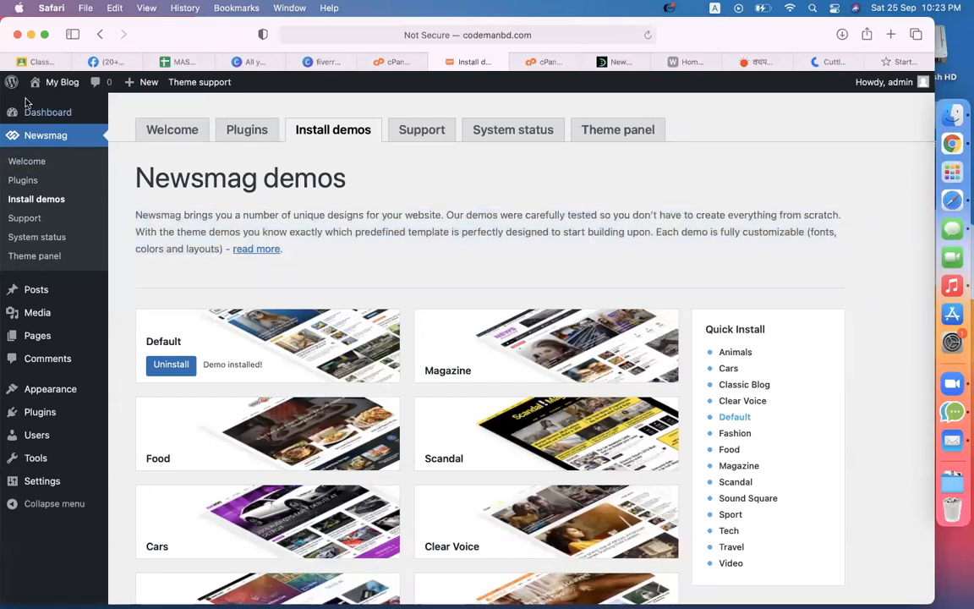
Step: Open the live site in a new tab, browse the Default demo homepage, then return to demos
{"action": "mouse_move", "coordinate": [47, 82]}
{"action": "right_click", "coordinate": [50, 108]}
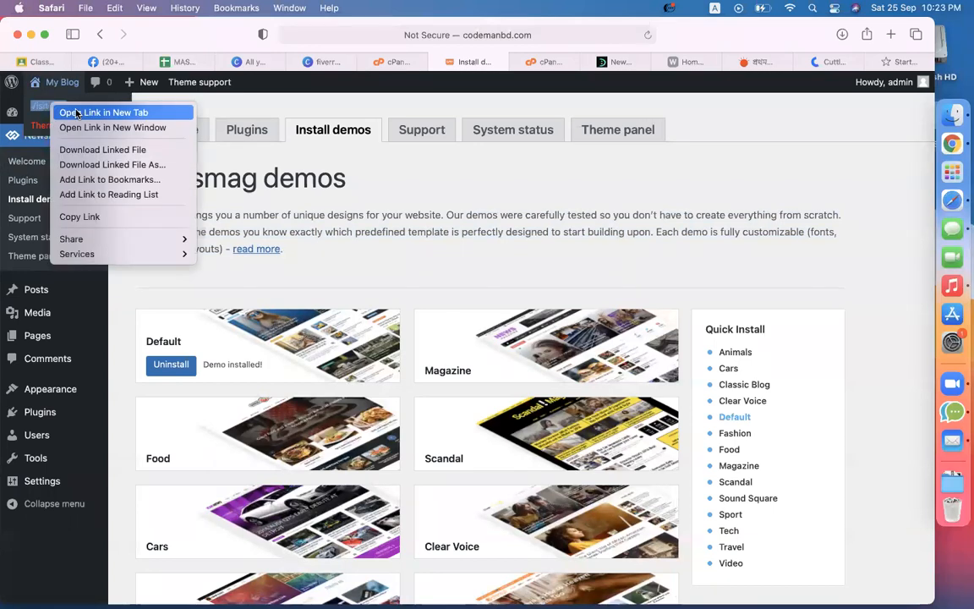
{"action": "left_click", "coordinate": [77, 111]}
{"action": "left_click", "coordinate": [500, 64]}
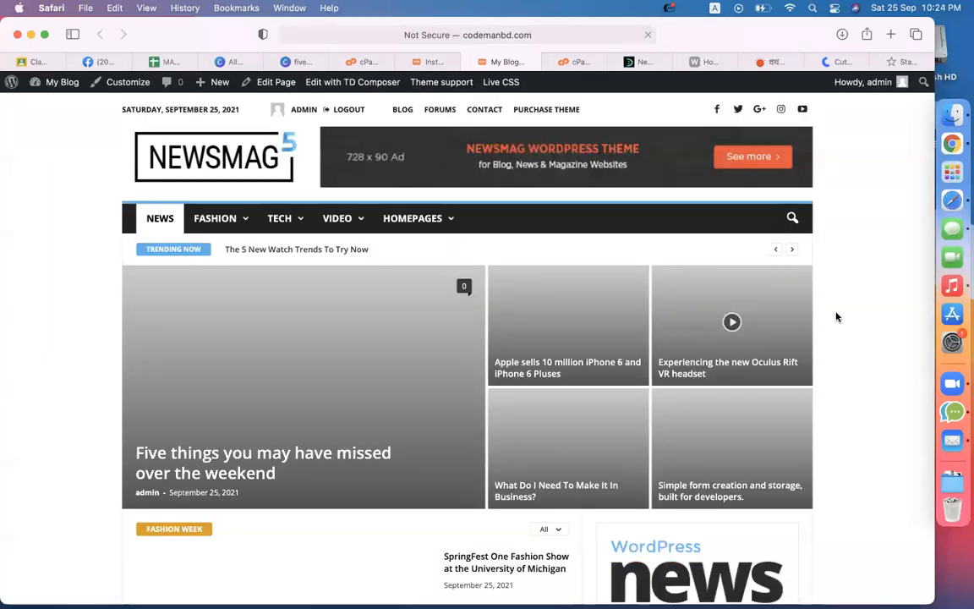
{"action": "scroll", "coordinate": [837, 317], "scroll_direction": "down", "scroll_amount": 3}
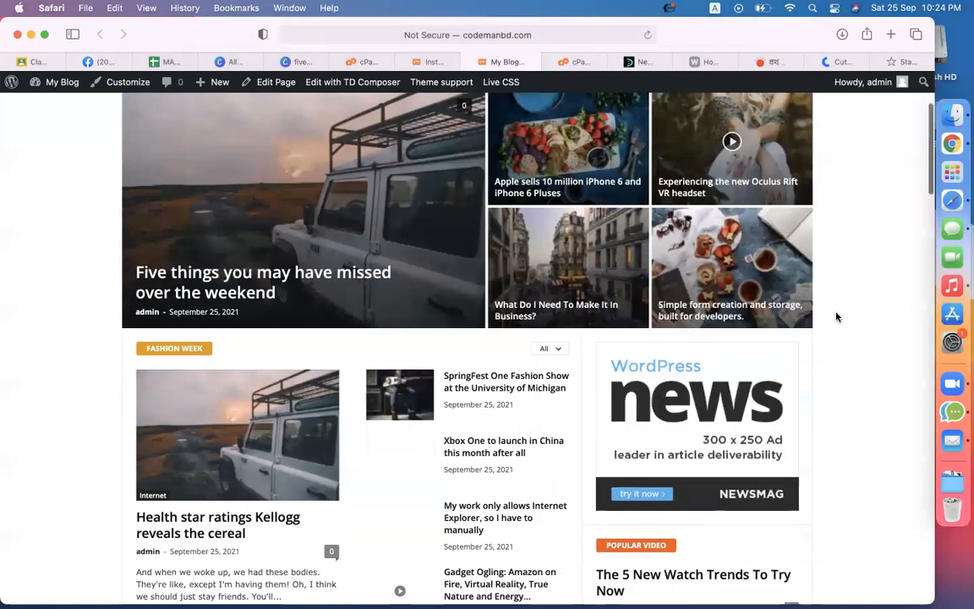
{"action": "scroll", "coordinate": [837, 317], "scroll_direction": "down", "scroll_amount": 20}
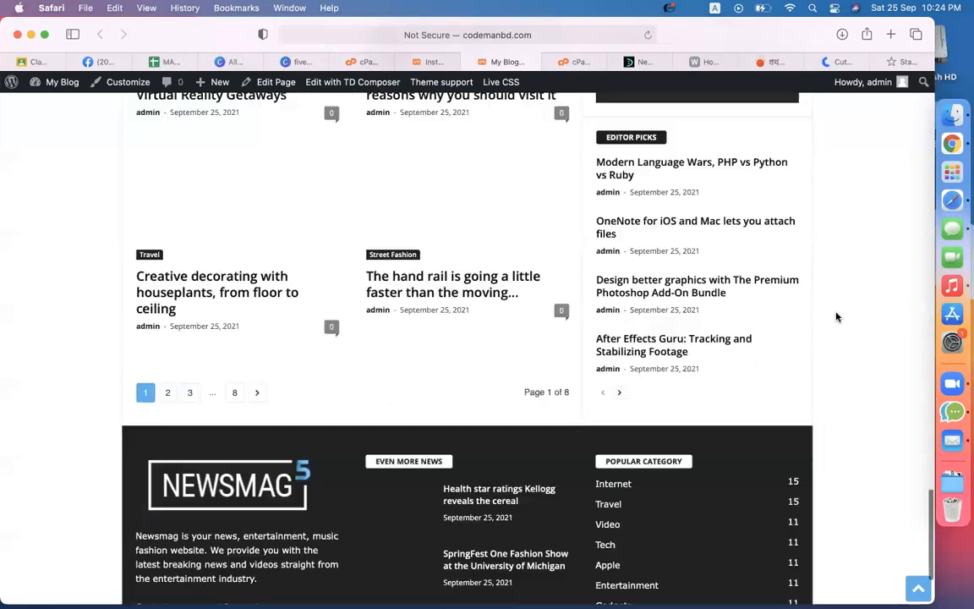
{"action": "scroll", "coordinate": [836, 317], "scroll_direction": "up", "scroll_amount": 15}
{"action": "scroll", "coordinate": [836, 317], "scroll_direction": "up", "scroll_amount": 15}
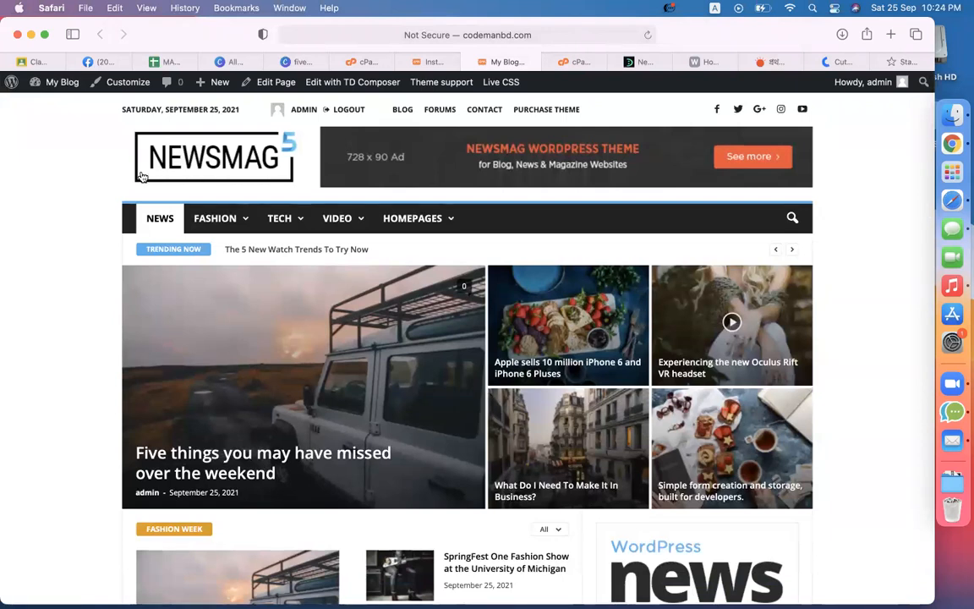
{"action": "left_click", "coordinate": [434, 62]}
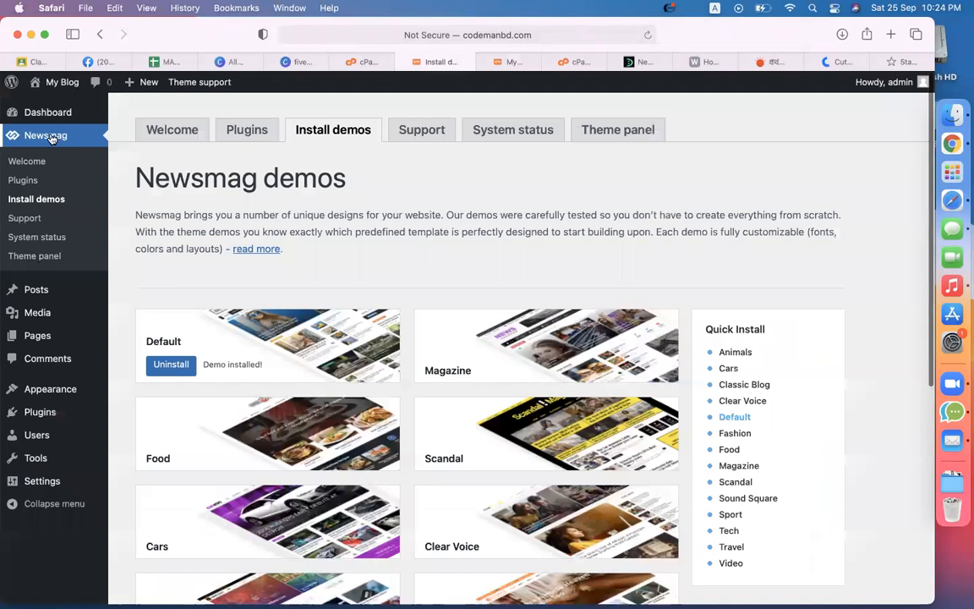
Step: After the Theme panel fails to load, cut the URL back to wp-admin to reach the Dashboard
{"action": "left_click", "coordinate": [30, 256]}
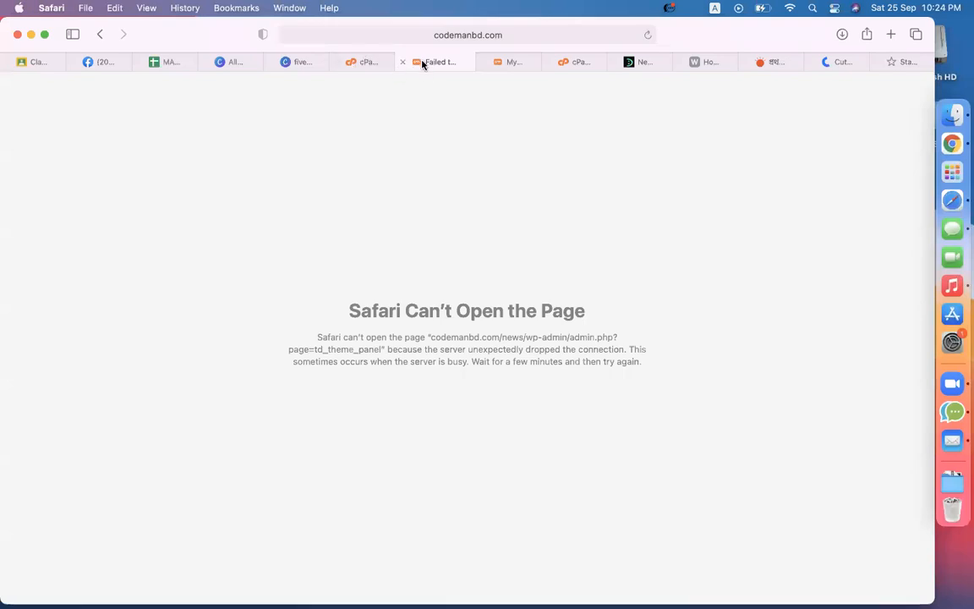
{"action": "left_click", "coordinate": [440, 34]}
{"action": "left_click", "coordinate": [461, 34]}
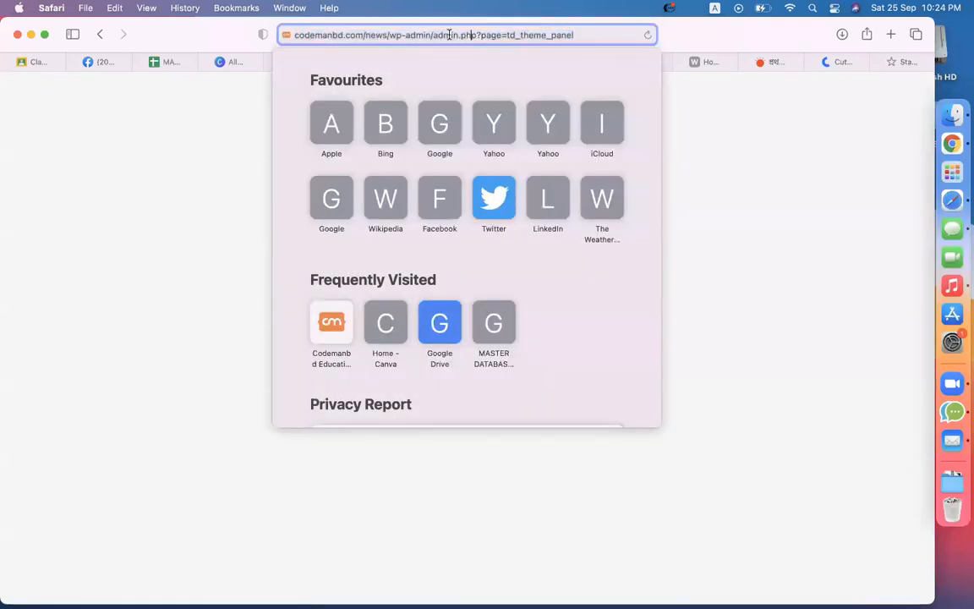
{"action": "left_click_drag", "start_coordinate": [437, 34], "coordinate": [880, 55]}
{"action": "key", "text": "BackSpace"}
{"action": "key", "text": "Return"}
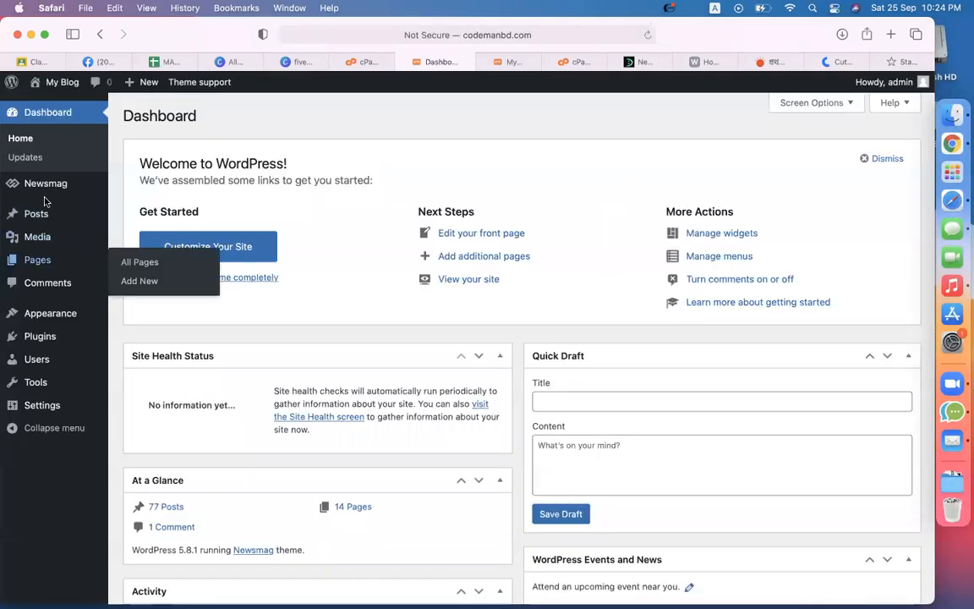
Step: Open the Newsmag Theme panel and compare it with the site front page
{"action": "mouse_move", "coordinate": [39, 178]}
{"action": "left_click", "coordinate": [147, 280]}
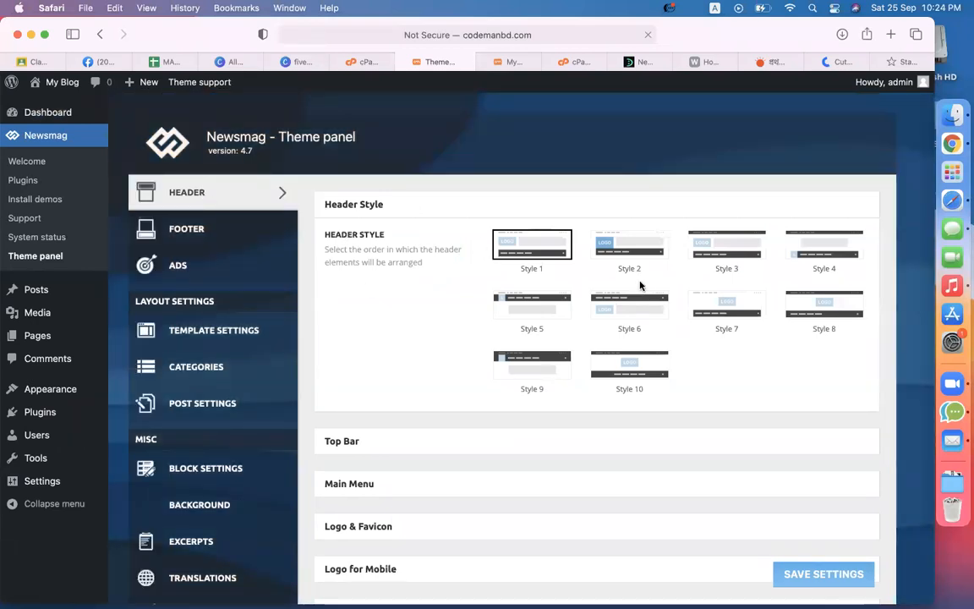
{"action": "scroll", "coordinate": [541, 253], "scroll_direction": "up", "scroll_amount": 5}
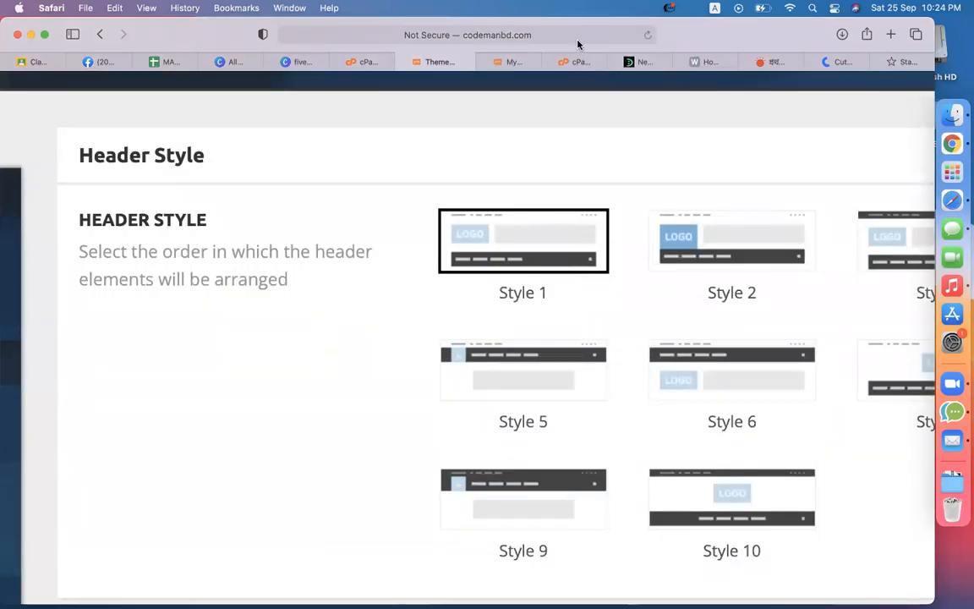
{"action": "scroll", "coordinate": [493, 263], "scroll_direction": "down", "scroll_amount": 5}
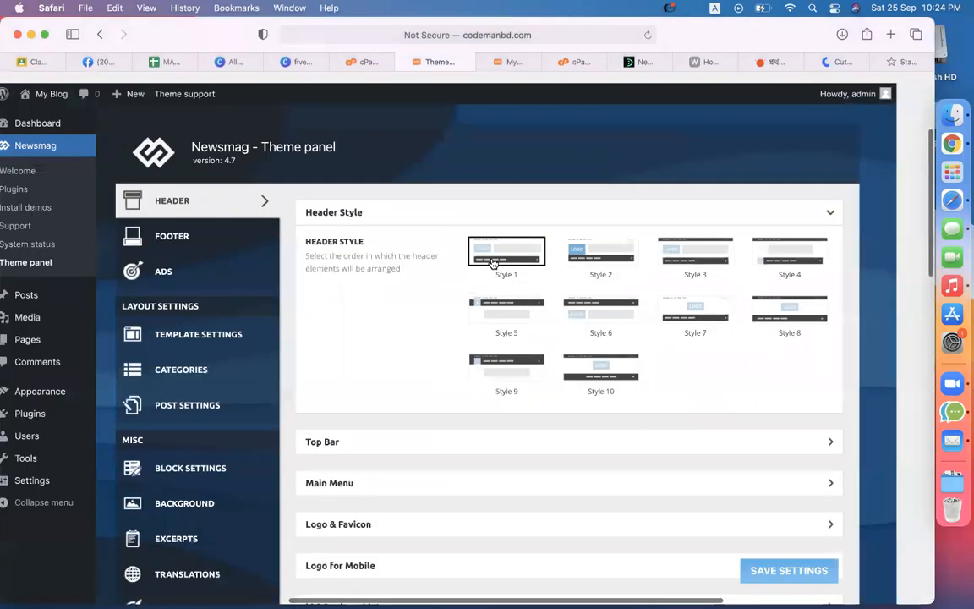
{"action": "left_click", "coordinate": [508, 62]}
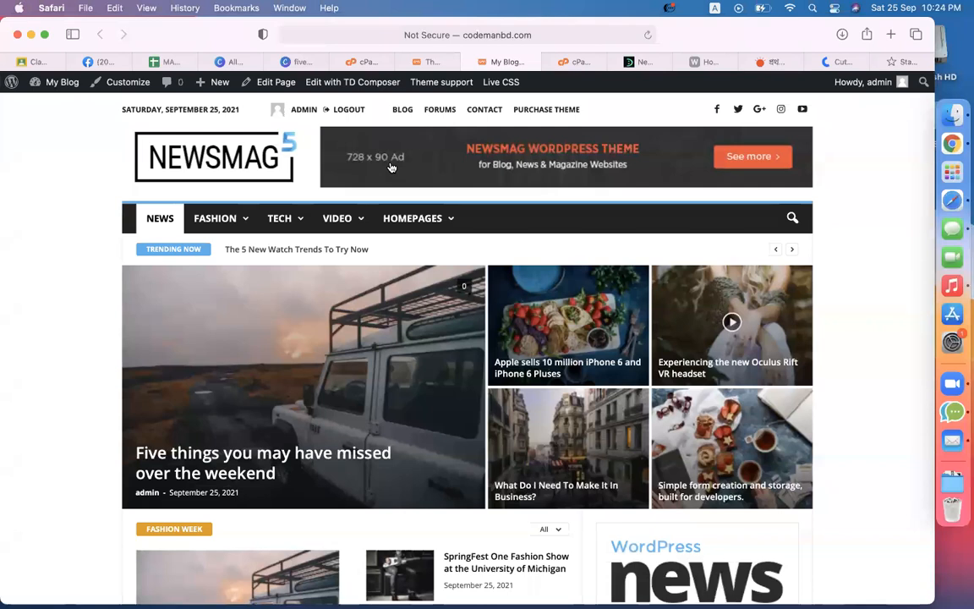
{"action": "left_click", "coordinate": [427, 62]}
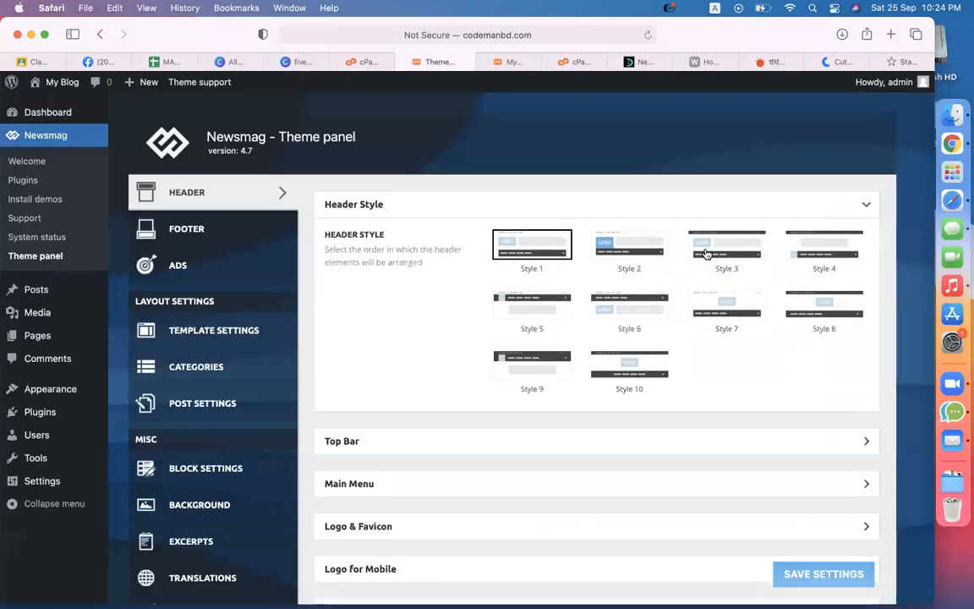
Step: Pick header Style 7, save the settings, and reload the front page twice
{"action": "left_click", "coordinate": [722, 313]}
{"action": "scroll", "coordinate": [732, 366], "scroll_direction": "down", "scroll_amount": 8}
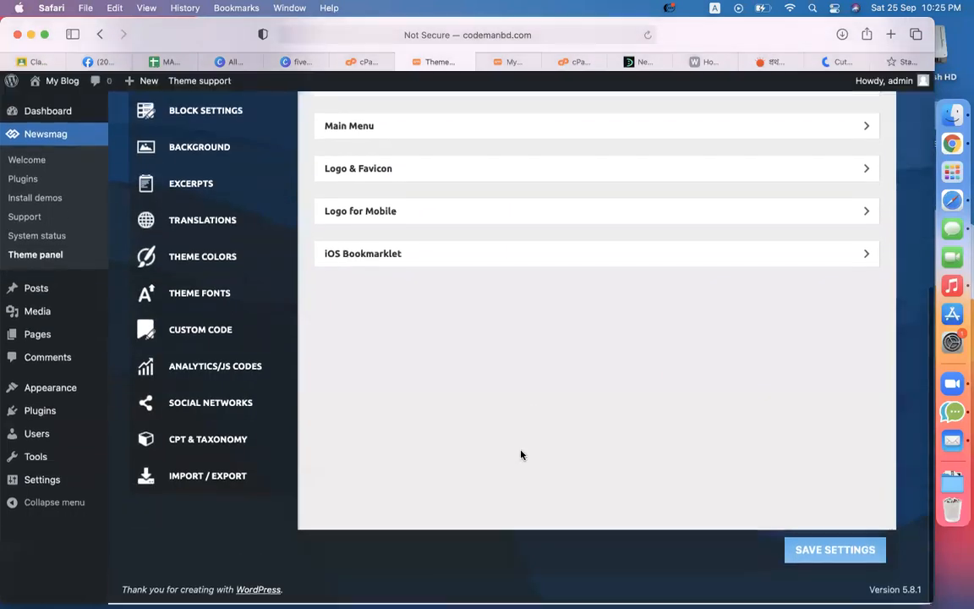
{"action": "left_click", "coordinate": [837, 551]}
{"action": "left_click", "coordinate": [506, 61]}
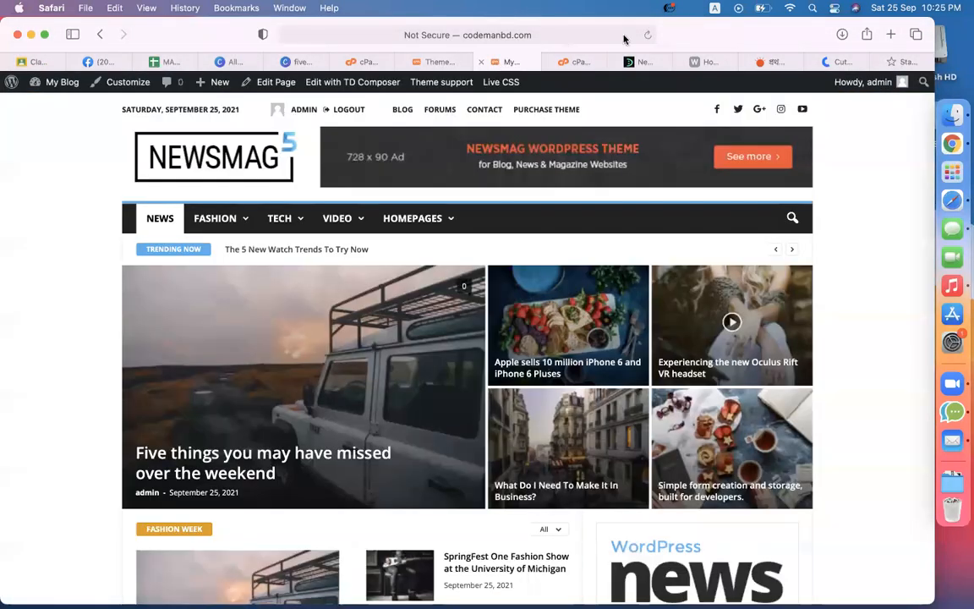
{"action": "left_click", "coordinate": [647, 34]}
{"action": "left_click", "coordinate": [647, 35]}
Step: Reload the front page and the Theme panel, whose header style now reads Style 1
{"action": "mouse_move", "coordinate": [444, 227]}
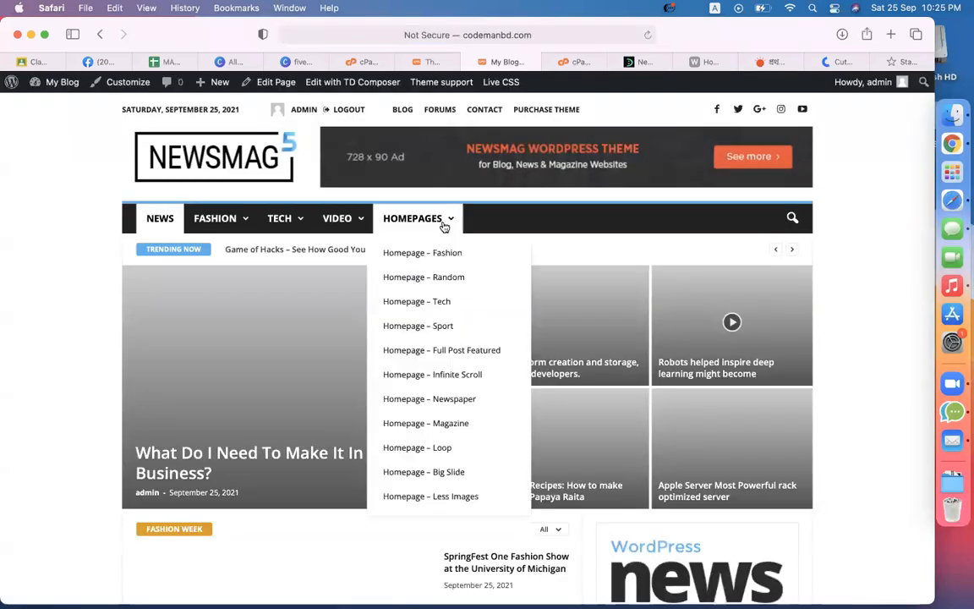
{"action": "left_click", "coordinate": [648, 35]}
{"action": "left_click", "coordinate": [411, 62]}
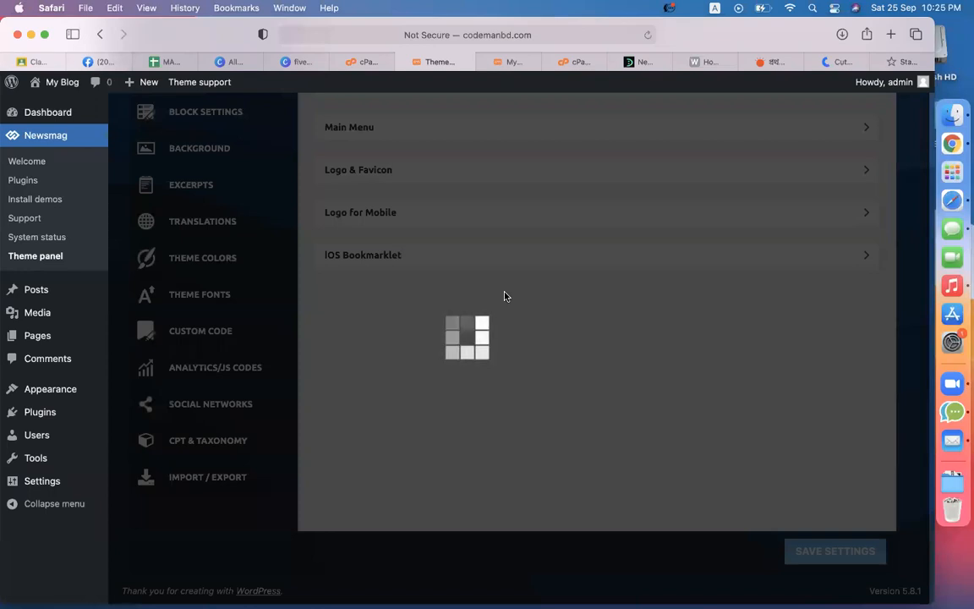
{"action": "scroll", "coordinate": [551, 335], "scroll_direction": "up", "scroll_amount": 10}
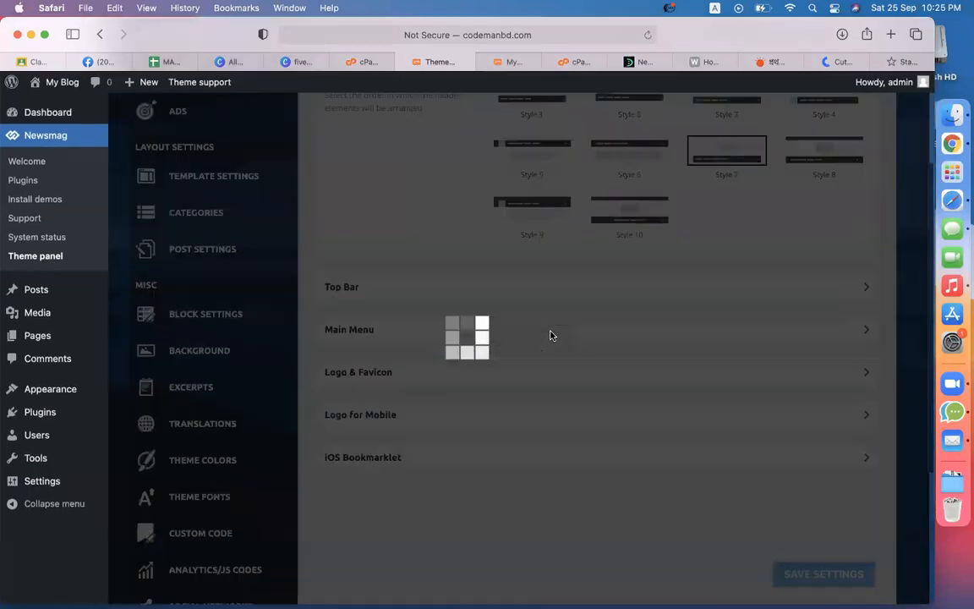
{"action": "left_click", "coordinate": [495, 59]}
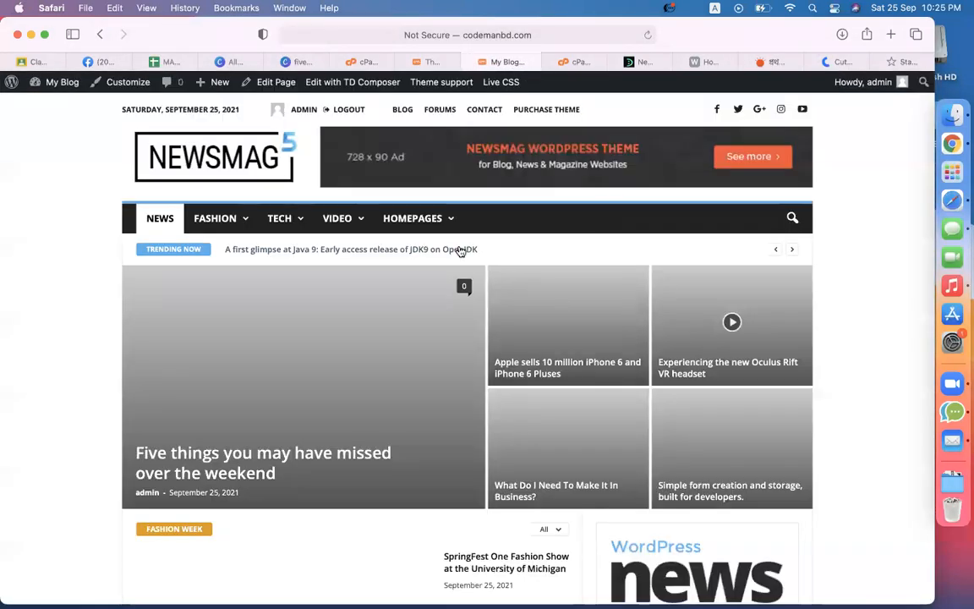
{"action": "left_click", "coordinate": [432, 61]}
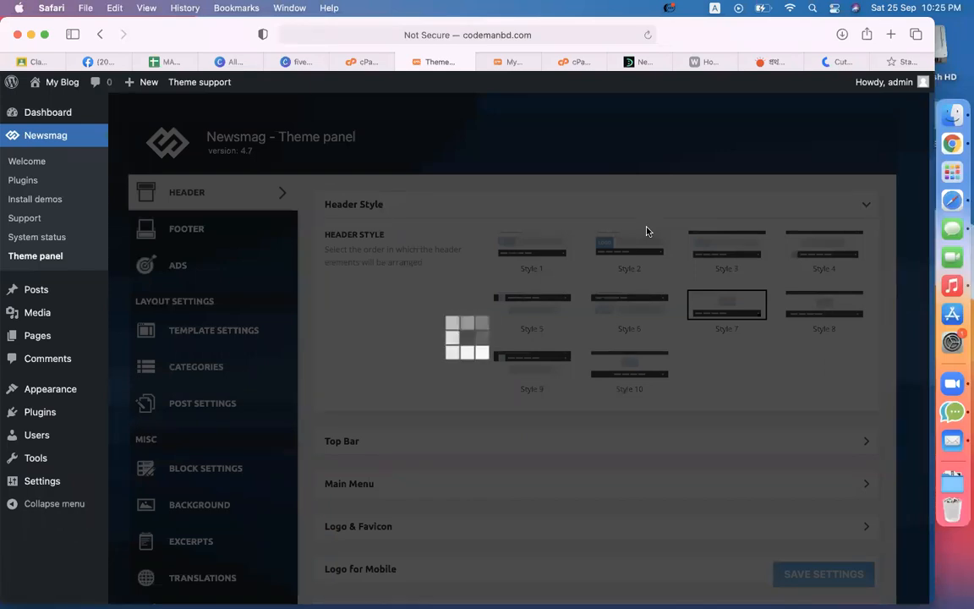
{"action": "left_click", "coordinate": [28, 262]}
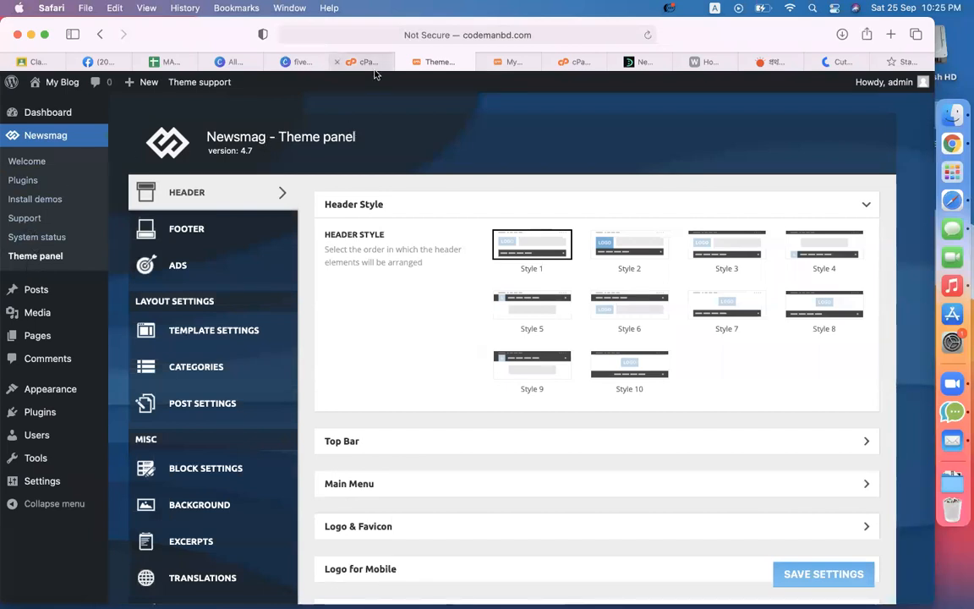
{"action": "left_click", "coordinate": [342, 64]}
Step: In File Manager, open public_html > news > wp-content > themes and select the Newsmag folder
{"action": "left_click", "coordinate": [100, 398]}
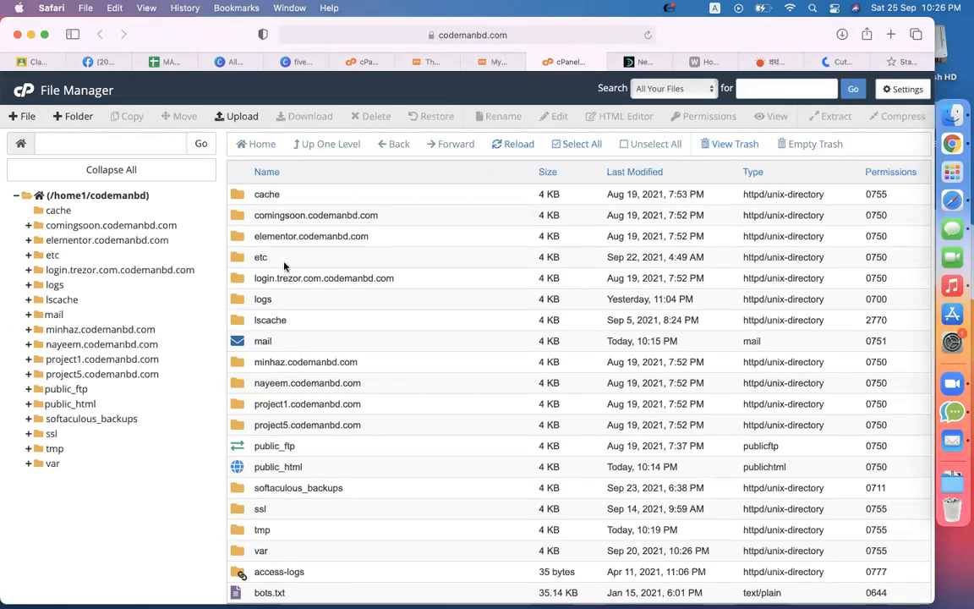
{"action": "scroll", "coordinate": [254, 380], "scroll_direction": "down", "scroll_amount": 1}
{"action": "double_click", "coordinate": [239, 448]}
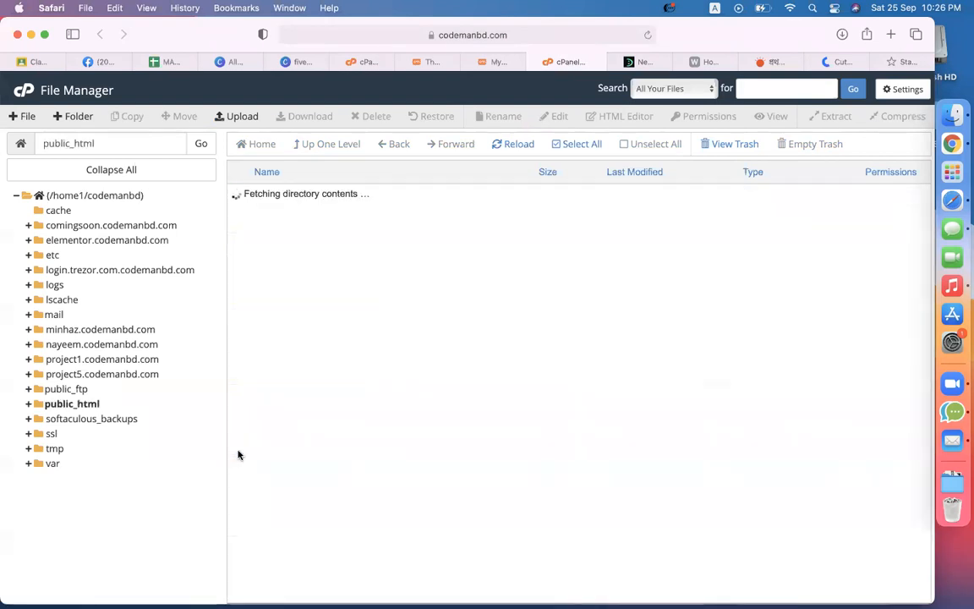
{"action": "double_click", "coordinate": [246, 302]}
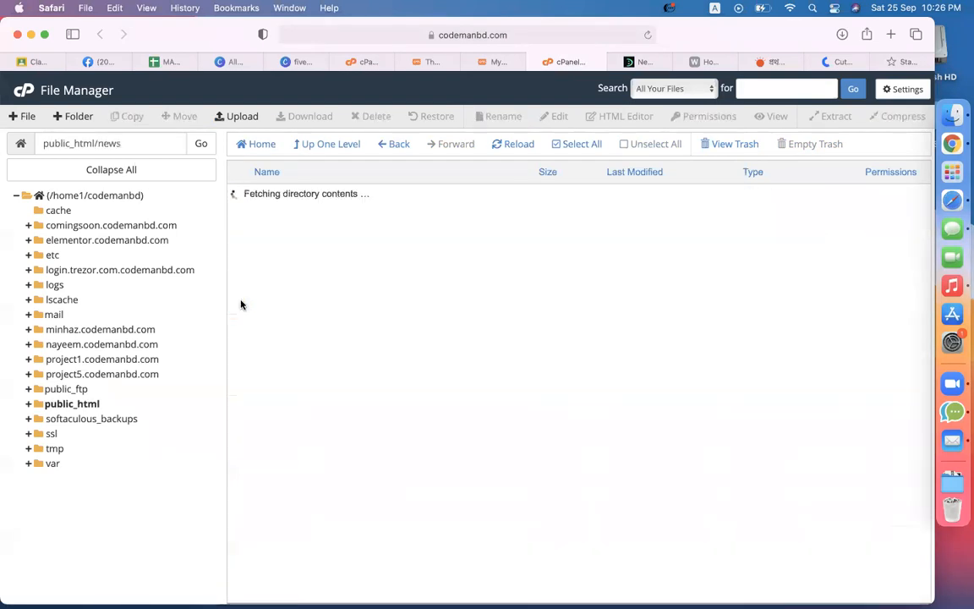
{"action": "double_click", "coordinate": [244, 218]}
{"action": "double_click", "coordinate": [246, 217]}
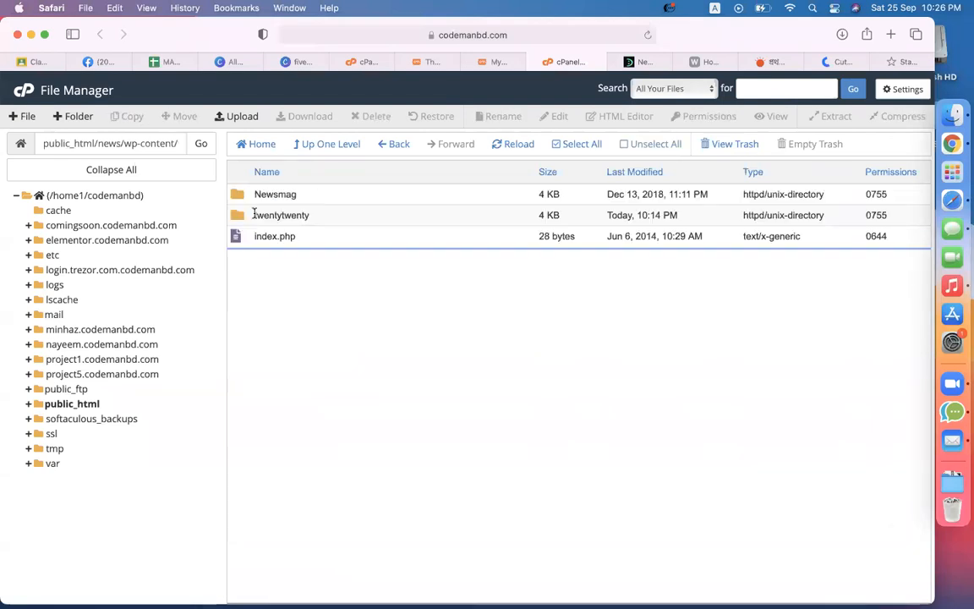
{"action": "left_click", "coordinate": [256, 217]}
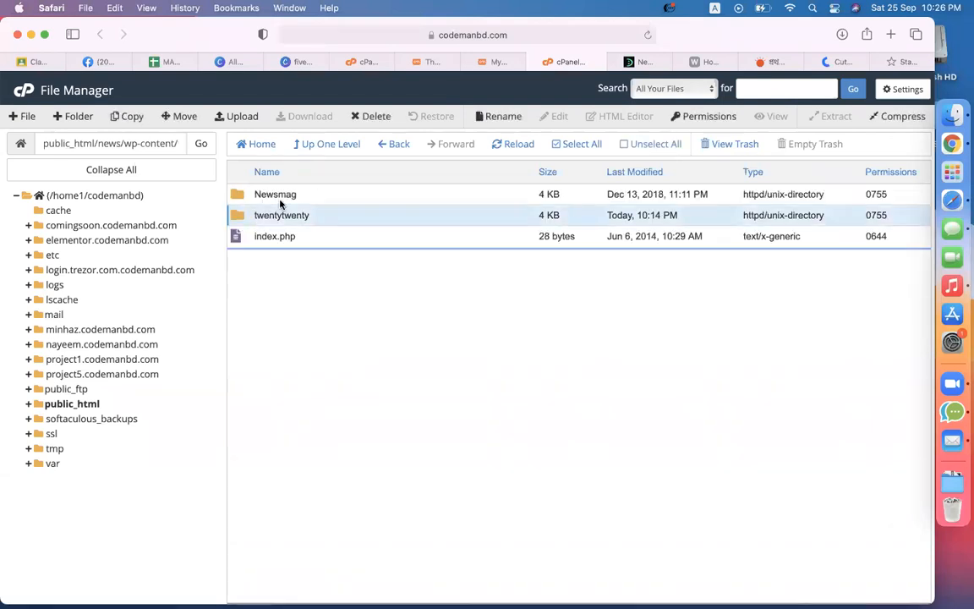
{"action": "left_click", "coordinate": [279, 193]}
{"action": "left_click", "coordinate": [499, 61]}
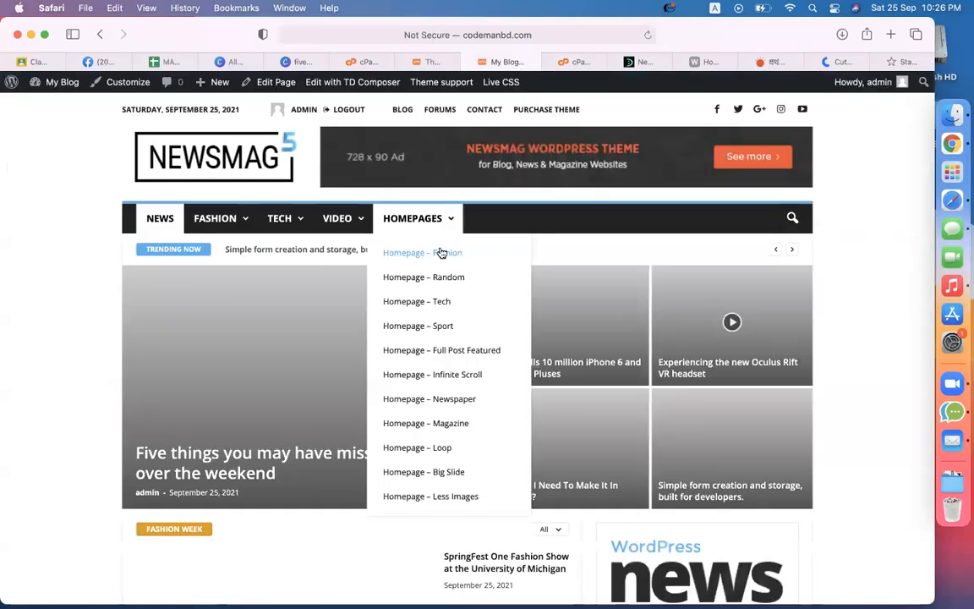
Step: Expand the Newsmag Top Bar settings and check the top bar on the blog's front page
{"action": "left_click", "coordinate": [428, 63]}
{"action": "scroll", "coordinate": [372, 372], "scroll_direction": "down", "scroll_amount": 3}
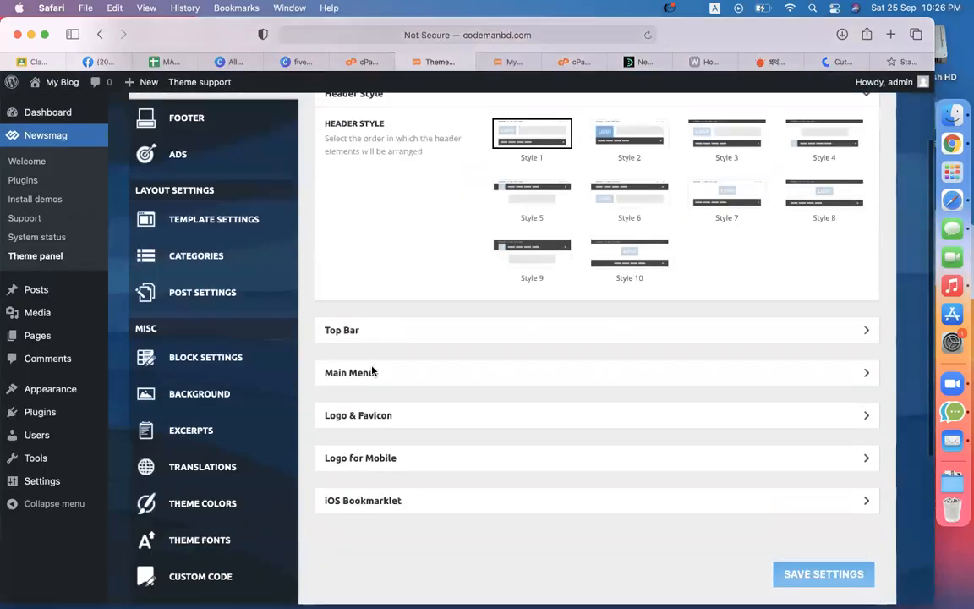
{"action": "scroll", "coordinate": [245, 323], "scroll_direction": "up", "scroll_amount": 3}
{"action": "scroll", "coordinate": [424, 399], "scroll_direction": "down", "scroll_amount": 3}
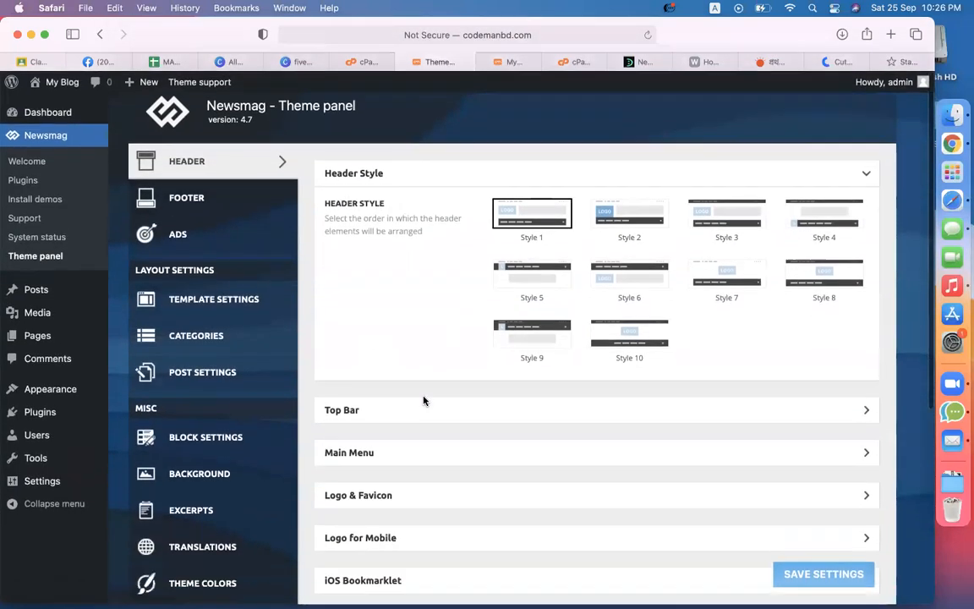
{"action": "left_click", "coordinate": [384, 301]}
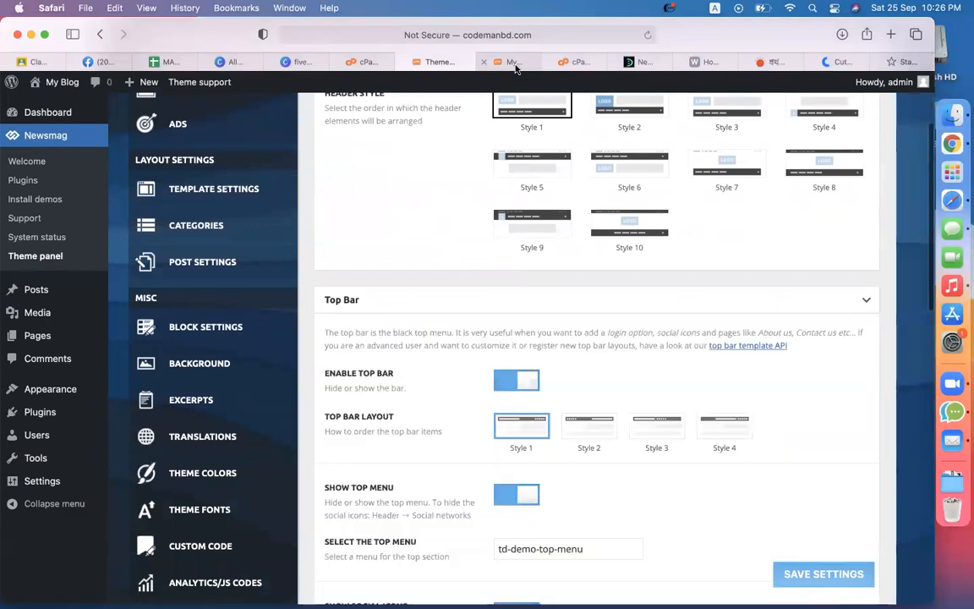
{"action": "left_click", "coordinate": [513, 64]}
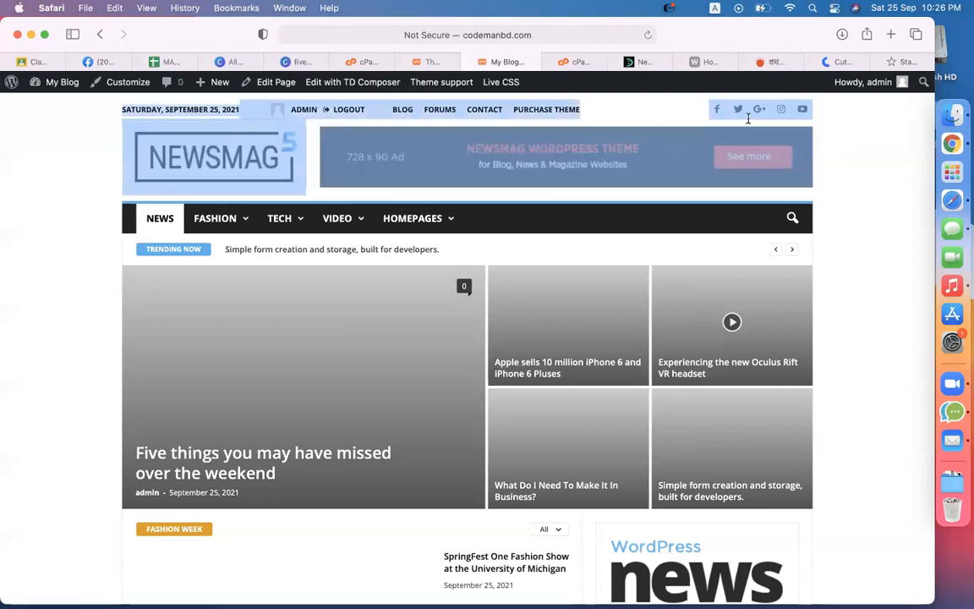
{"action": "left_click", "coordinate": [405, 57]}
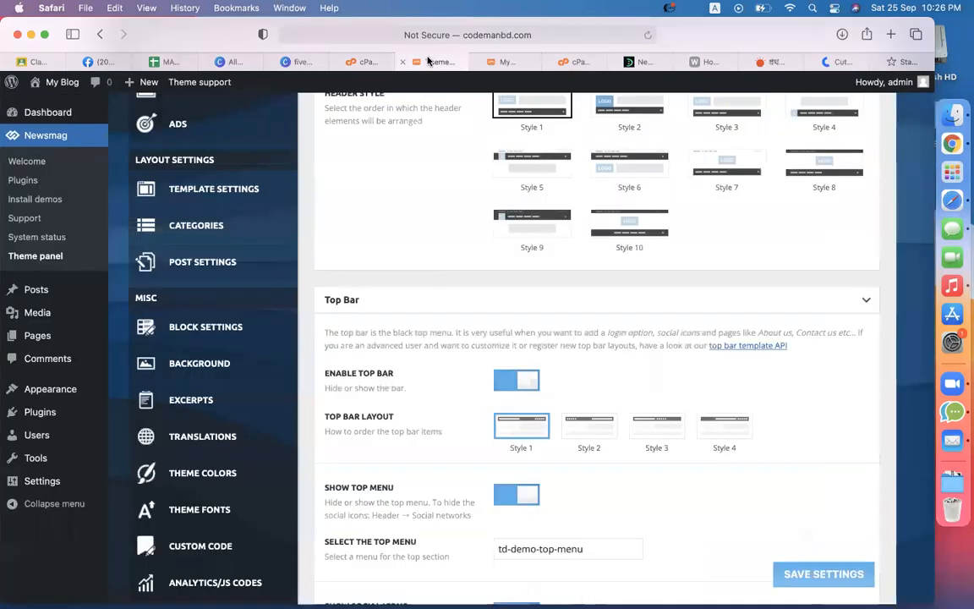
Step: Turn off Enable Top Bar and save the theme settings
{"action": "left_click", "coordinate": [514, 380]}
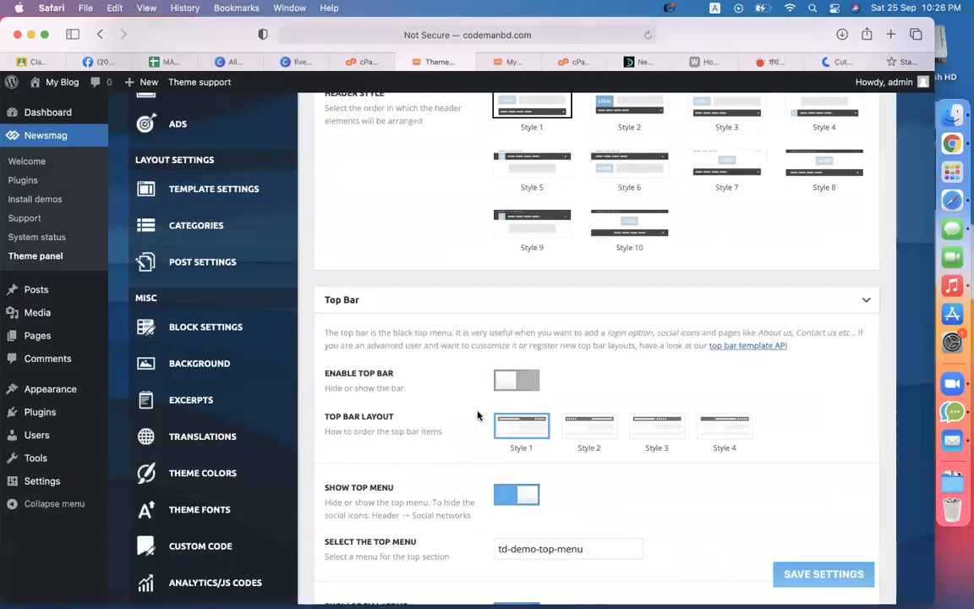
{"action": "scroll", "coordinate": [834, 594], "scroll_direction": "down", "scroll_amount": 3}
{"action": "left_click", "coordinate": [846, 574]}
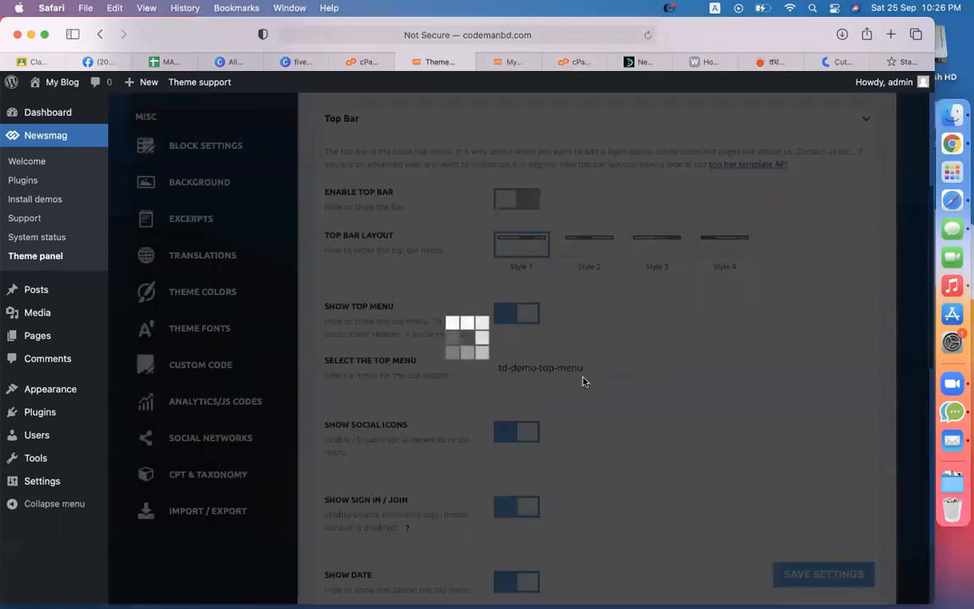
Step: Expand Logo & Favicon and start uploading a new main logo under Logo Upload
{"action": "scroll", "coordinate": [584, 381], "scroll_direction": "up", "scroll_amount": 5}
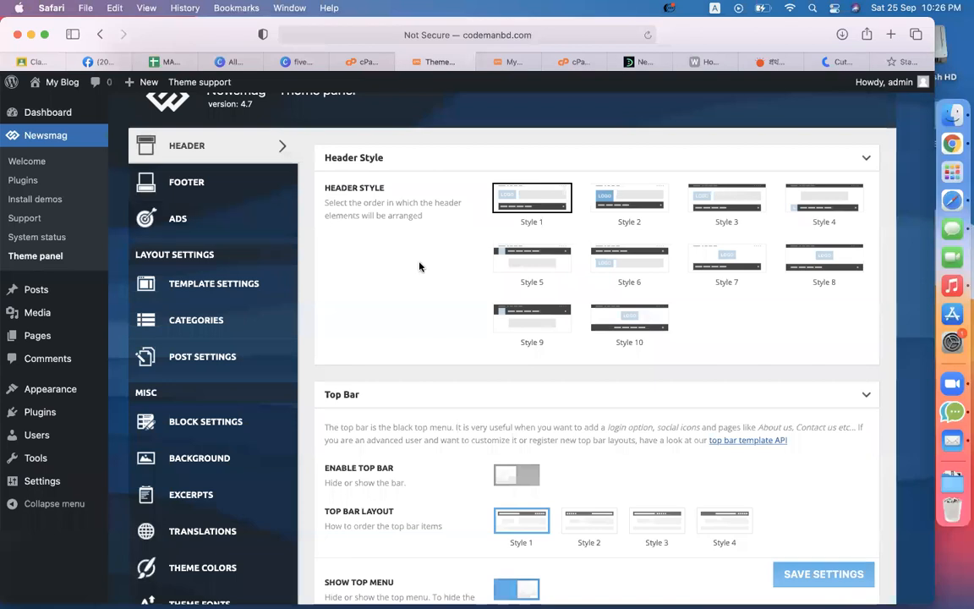
{"action": "scroll", "coordinate": [419, 267], "scroll_direction": "down", "scroll_amount": 3}
{"action": "scroll", "coordinate": [419, 267], "scroll_direction": "down", "scroll_amount": 10}
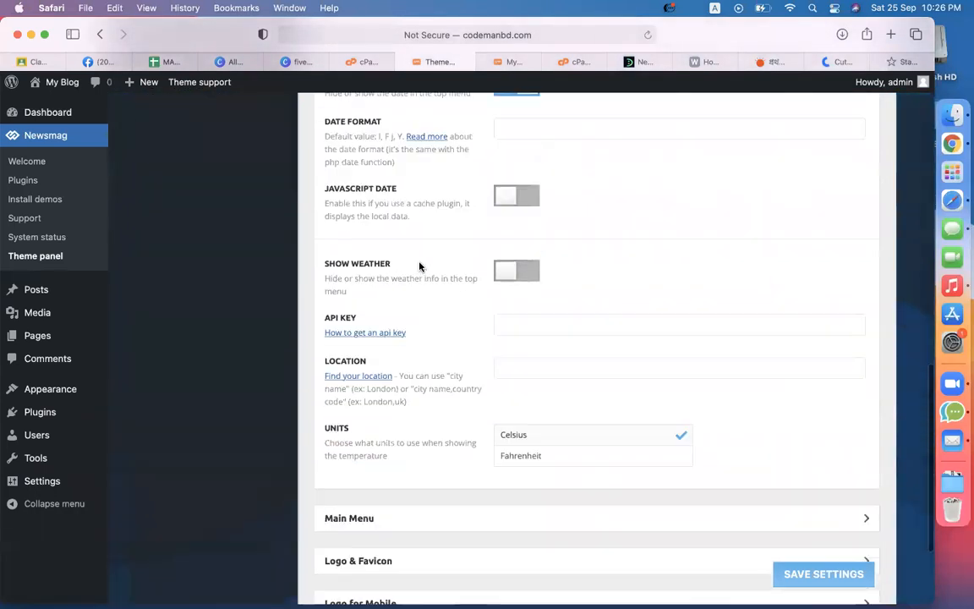
{"action": "scroll", "coordinate": [659, 329], "scroll_direction": "down", "scroll_amount": 3}
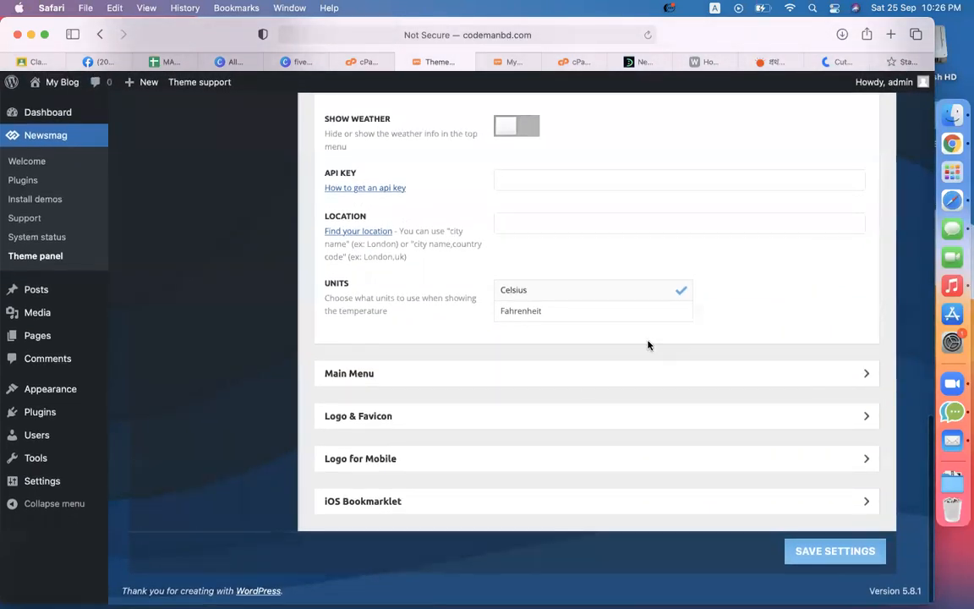
{"action": "left_click", "coordinate": [559, 384]}
{"action": "scroll", "coordinate": [668, 375], "scroll_direction": "down", "scroll_amount": 4}
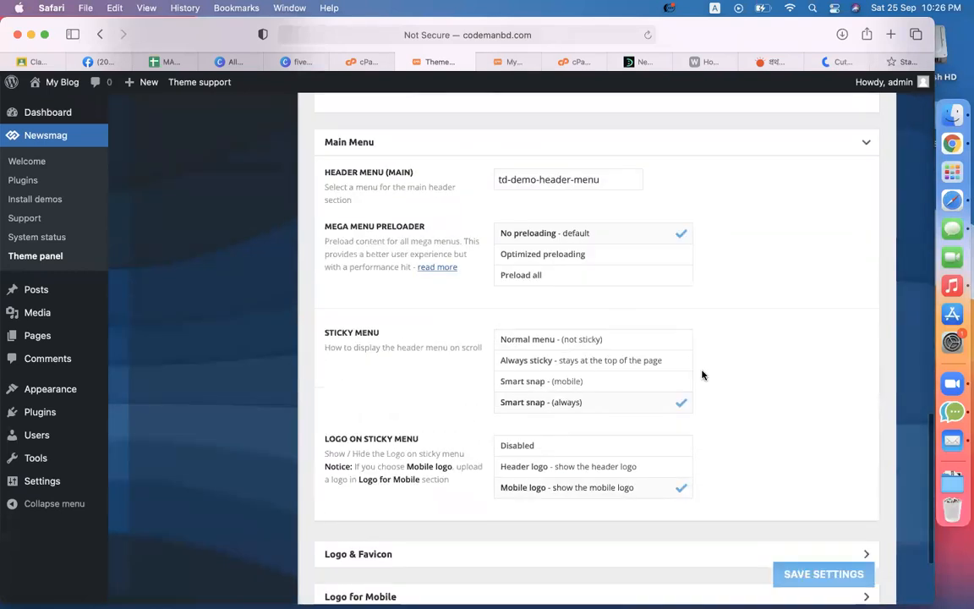
{"action": "scroll", "coordinate": [756, 374], "scroll_direction": "down", "scroll_amount": 3}
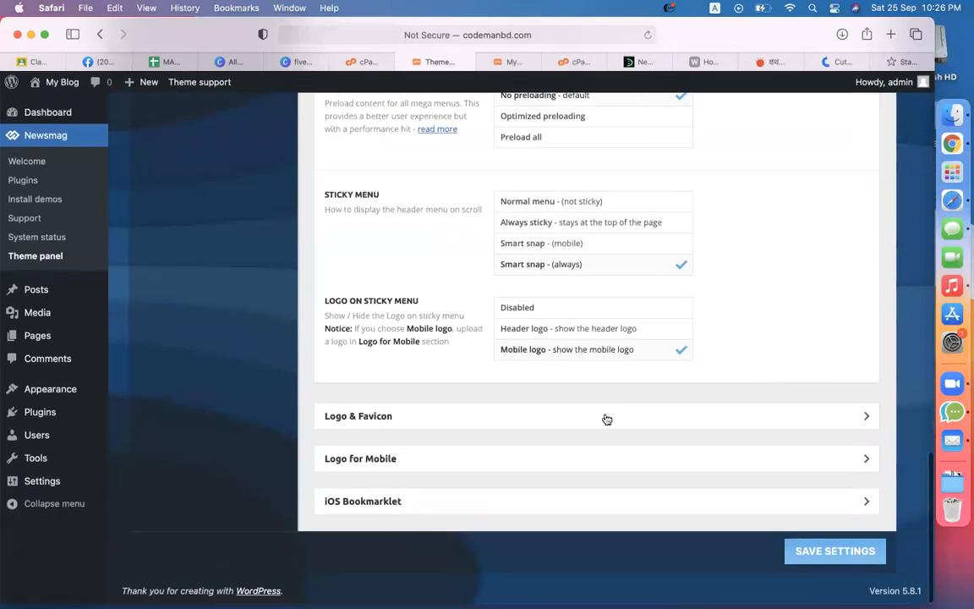
{"action": "left_click", "coordinate": [606, 416]}
{"action": "scroll", "coordinate": [614, 404], "scroll_direction": "down", "scroll_amount": 3}
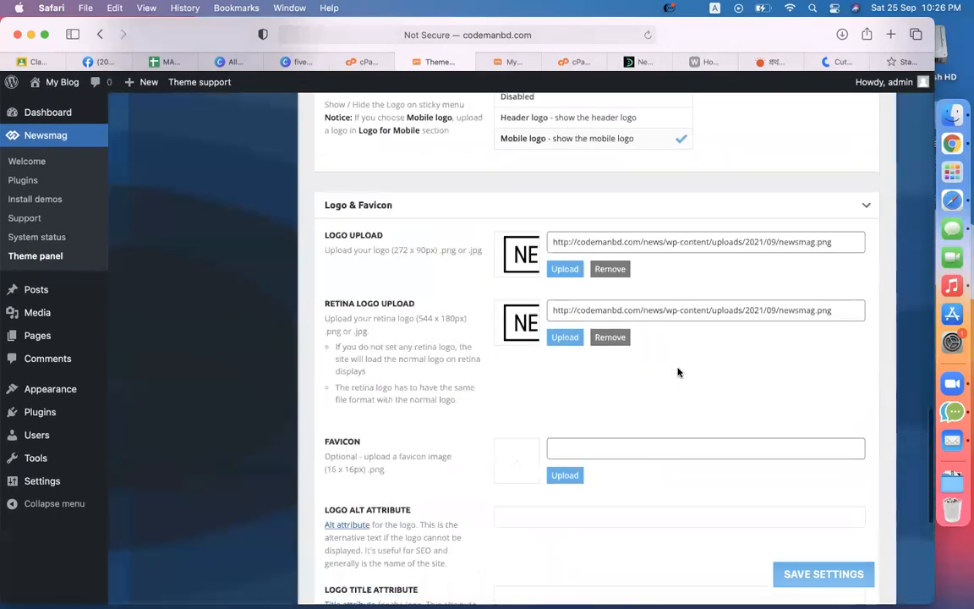
{"action": "left_click", "coordinate": [564, 271]}
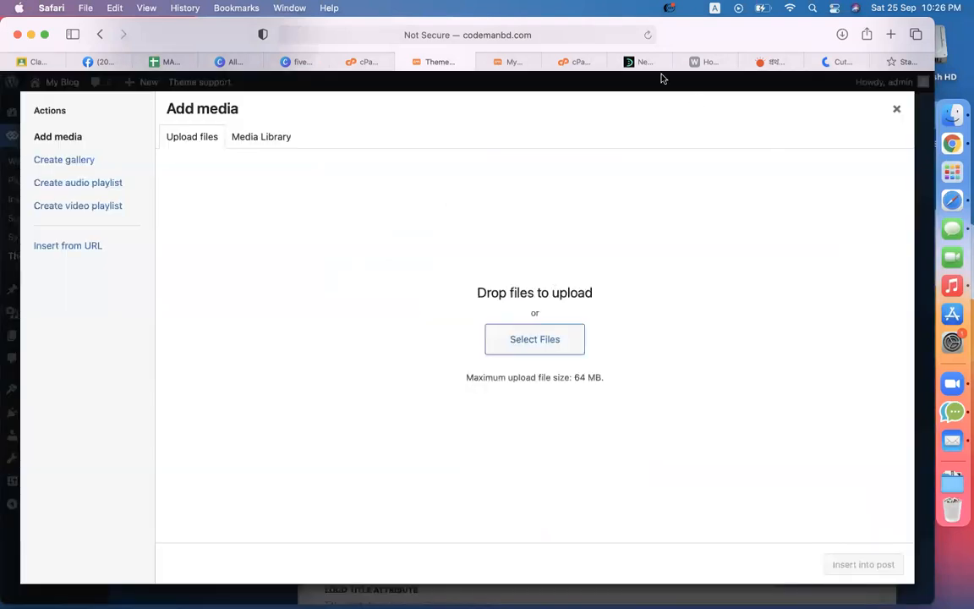
Step: On the DevelopersZone.net page, try saving the logo image via Save Image As, then cancel
{"action": "left_click", "coordinate": [641, 62]}
{"action": "scroll", "coordinate": [635, 233], "scroll_direction": "up", "scroll_amount": 10}
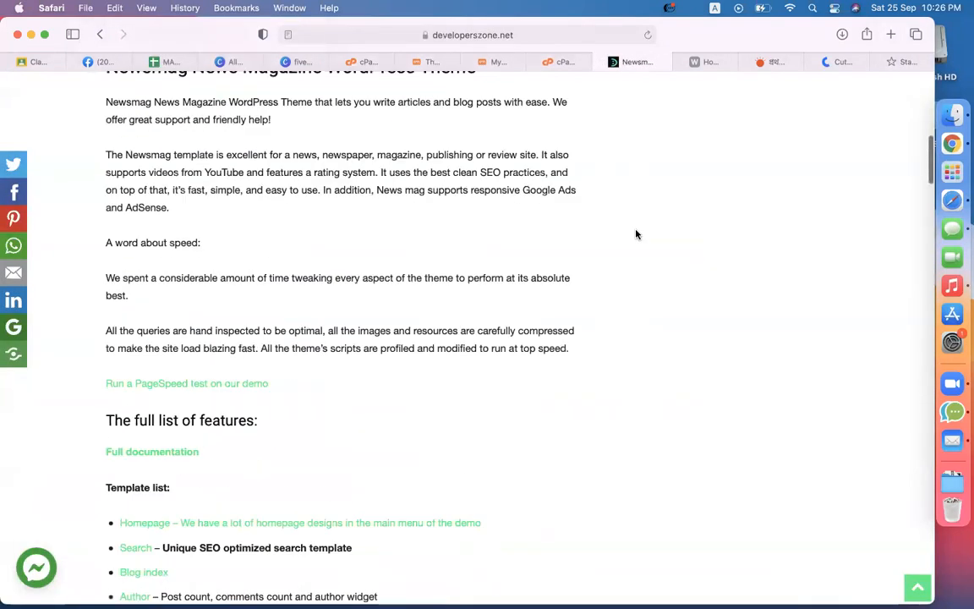
{"action": "scroll", "coordinate": [637, 234], "scroll_direction": "up", "scroll_amount": 10}
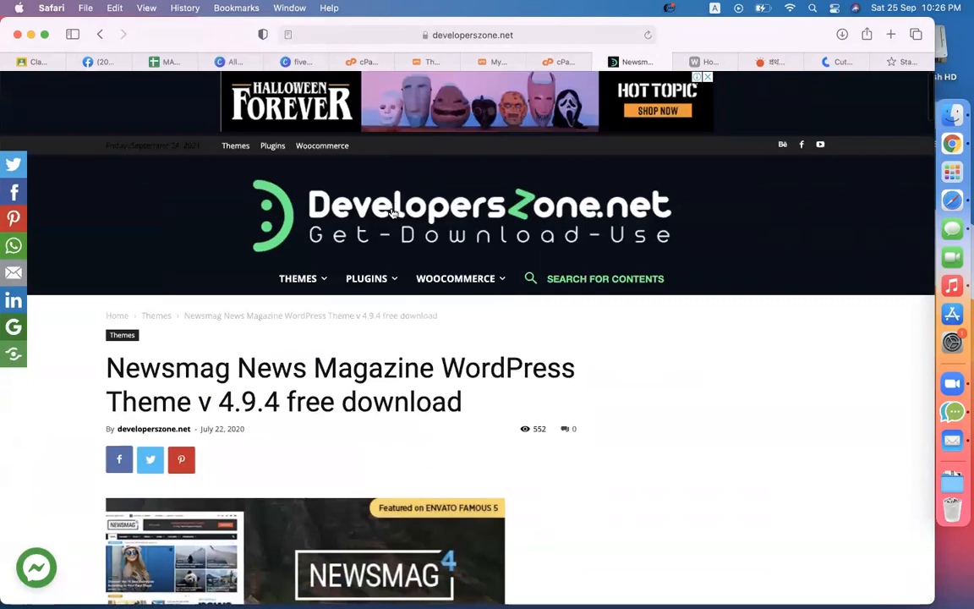
{"action": "right_click", "coordinate": [391, 211]}
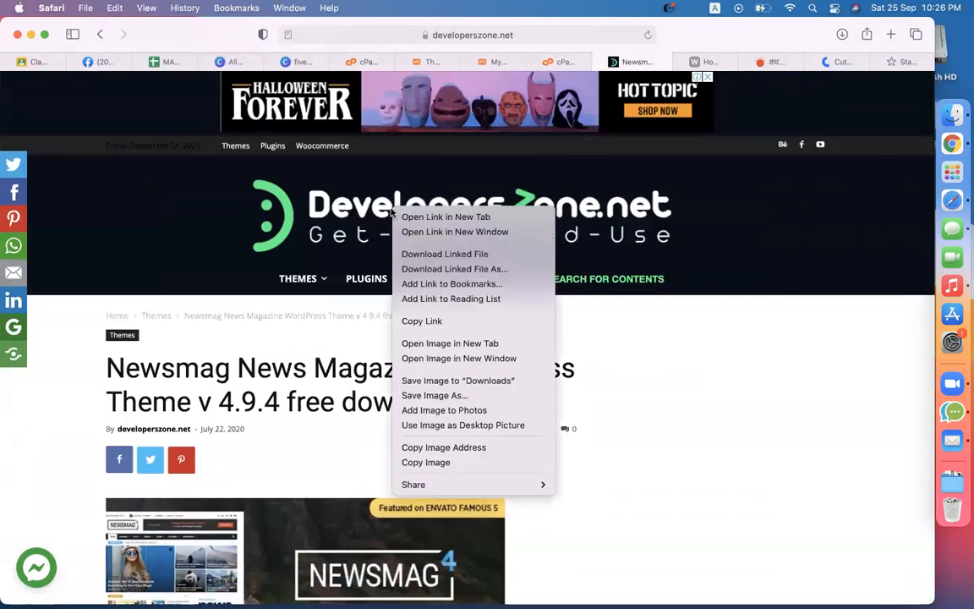
{"action": "left_click", "coordinate": [442, 396]}
{"action": "type", "text": "de"}
{"action": "left_click", "coordinate": [646, 441]}
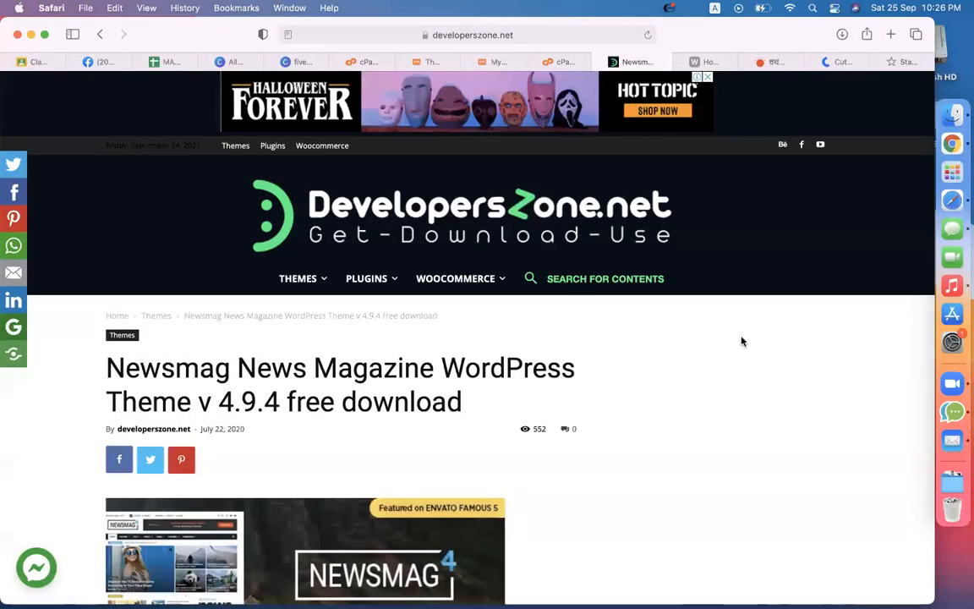
Step: Capture a Cmd+Shift+5 screenshot framing the DevelopersZone.net logo banner
{"action": "key", "text": "super+shift+5"}
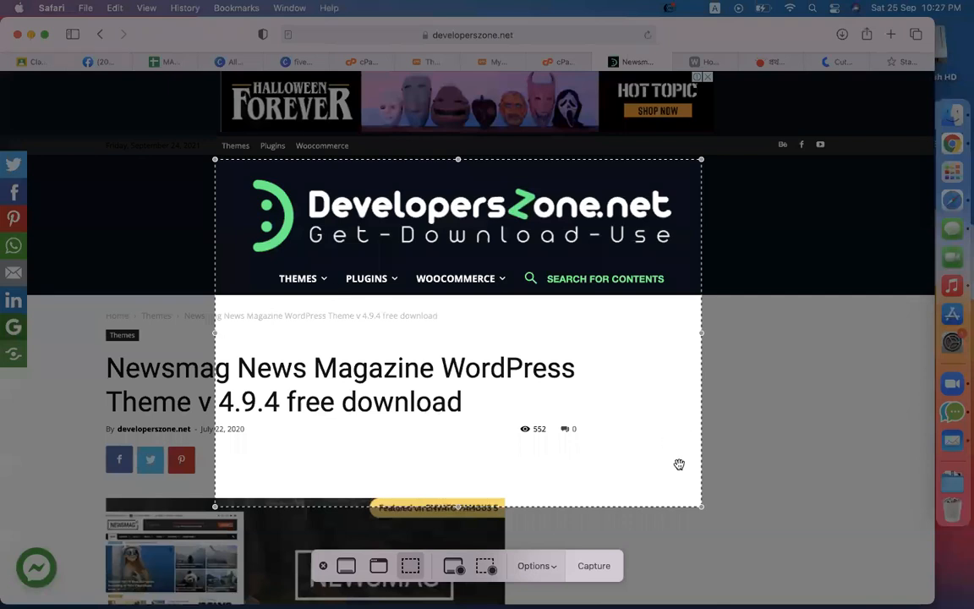
{"action": "left_click_drag", "start_coordinate": [701, 505], "coordinate": [699, 265]}
{"action": "left_click_drag", "start_coordinate": [575, 256], "coordinate": [580, 257]}
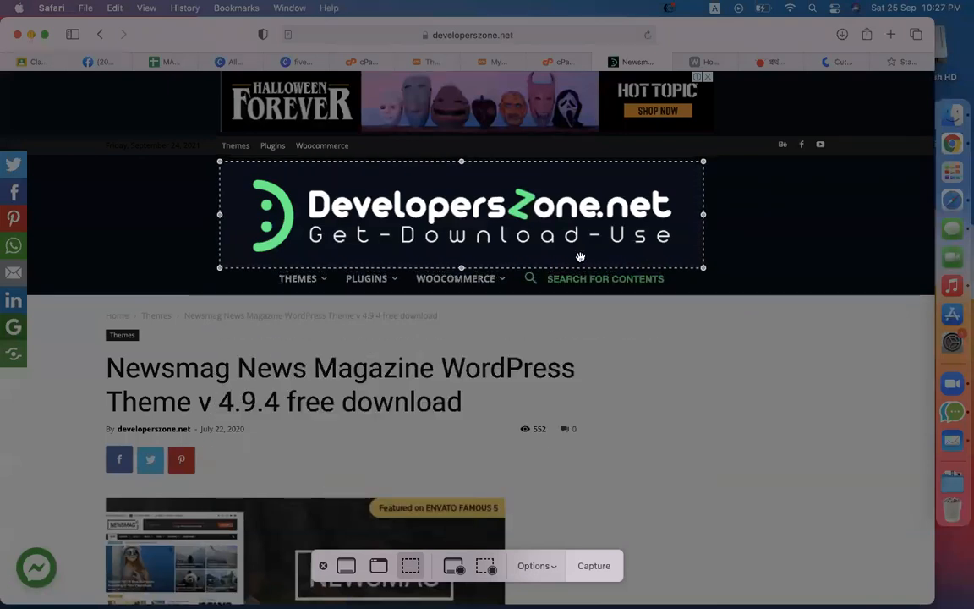
{"action": "left_click", "coordinate": [599, 566]}
{"action": "left_click", "coordinate": [493, 63]}
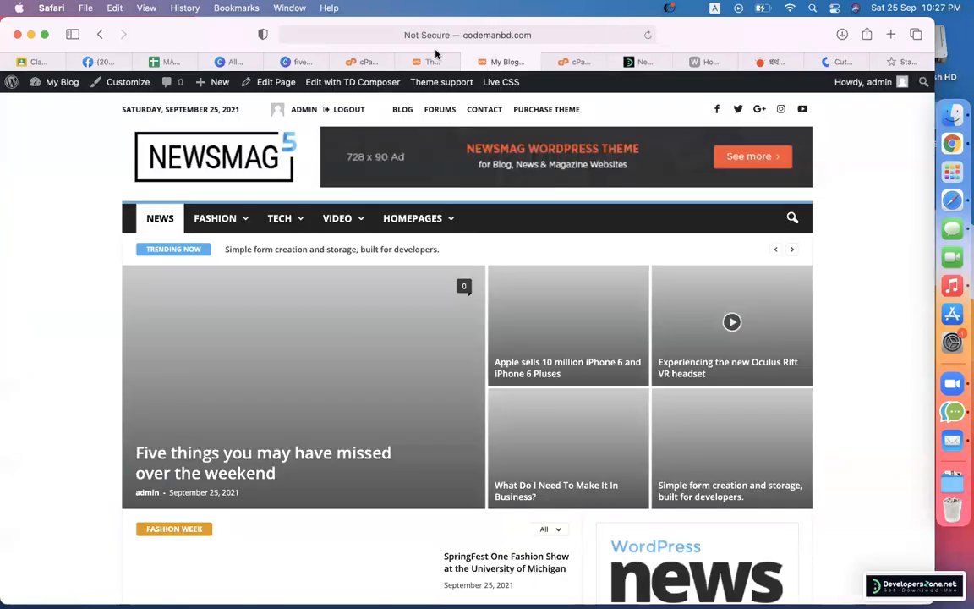
Step: Upload the new logo screenshot from the Desktop and insert it as the Newsmag logo
{"action": "left_click", "coordinate": [432, 62]}
{"action": "left_click", "coordinate": [522, 339]}
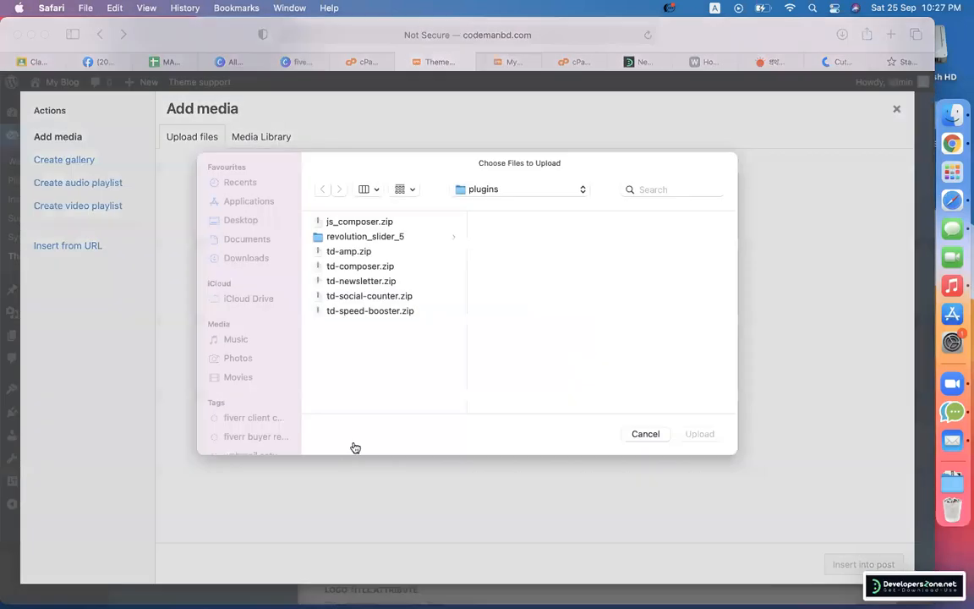
{"action": "left_click", "coordinate": [223, 228]}
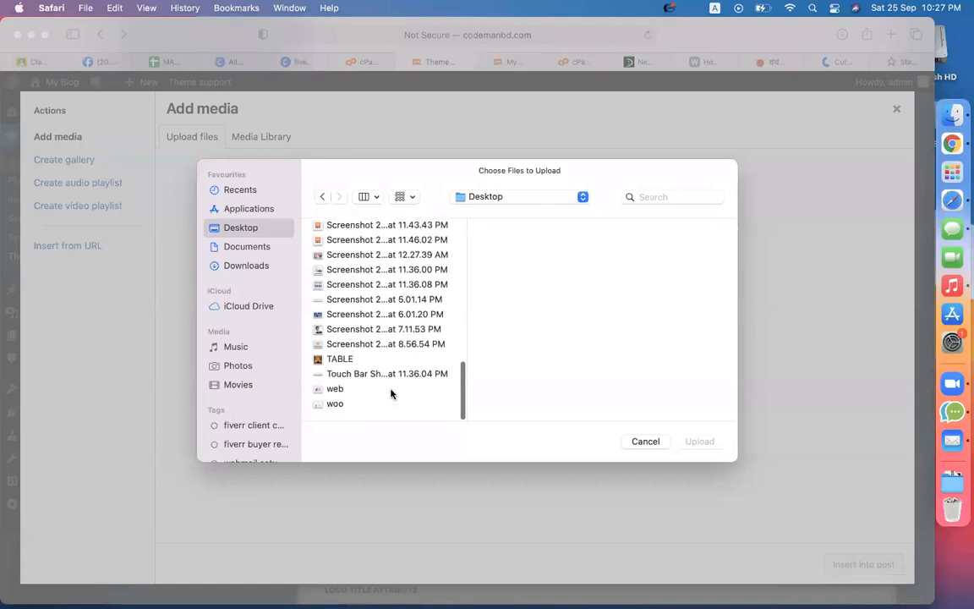
{"action": "double_click", "coordinate": [339, 362]}
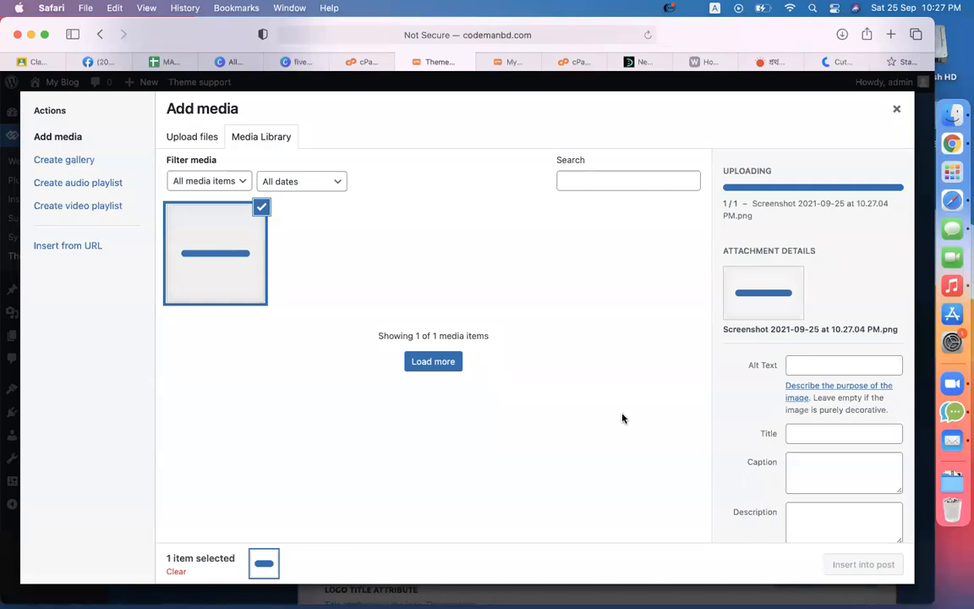
{"action": "left_click", "coordinate": [858, 564]}
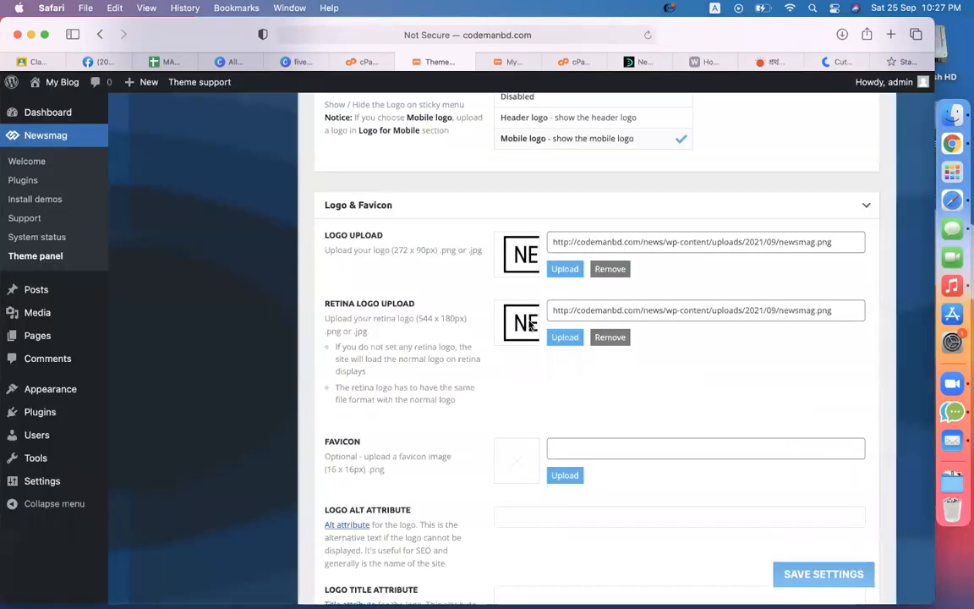
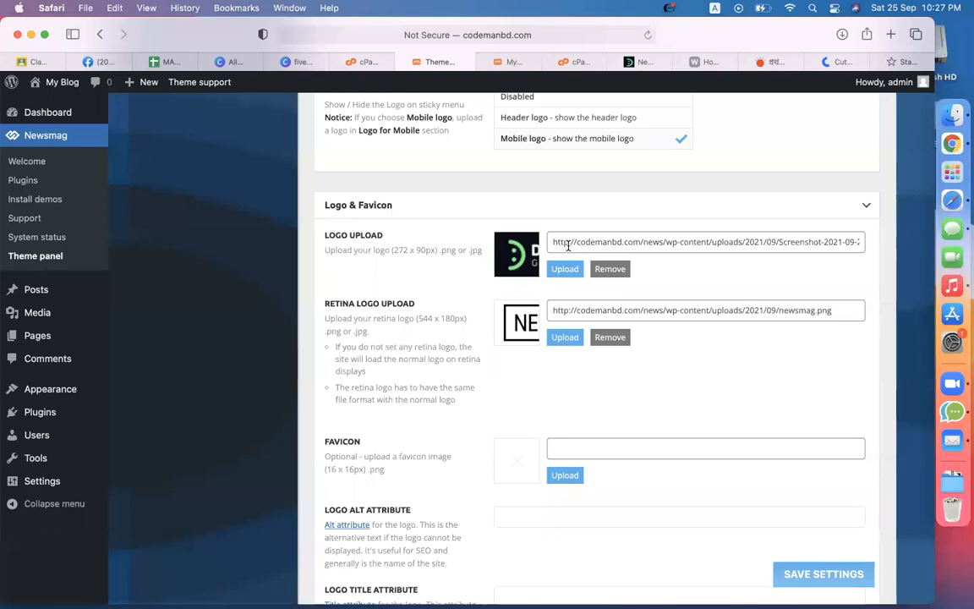
Step: Browse the Retina Logo media library without inserting, then switch to the DevelopersZone Newsmag article tab
{"action": "triple_click", "coordinate": [411, 305]}
{"action": "left_click", "coordinate": [600, 366]}
{"action": "left_click", "coordinate": [566, 338]}
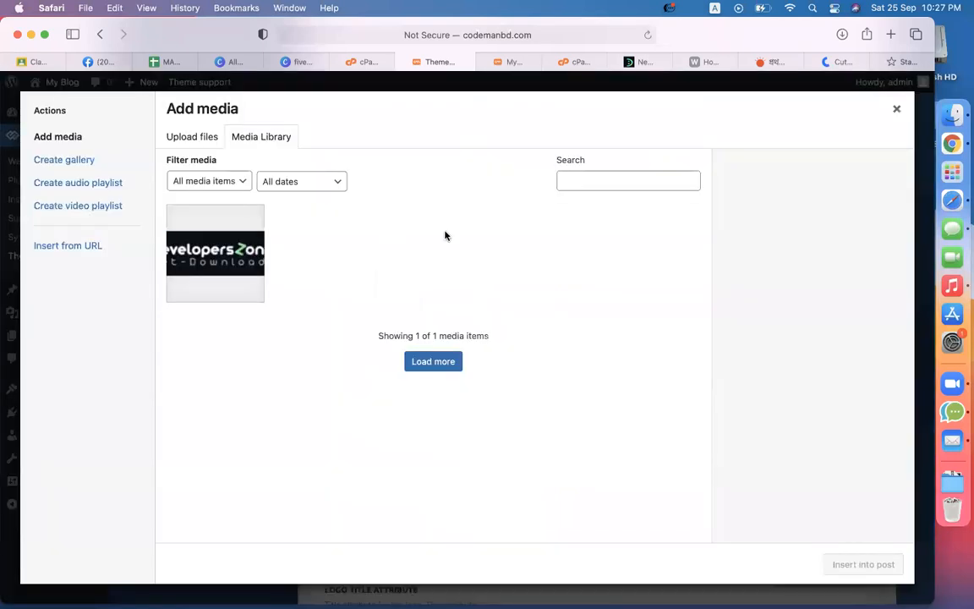
{"action": "left_click", "coordinate": [245, 258]}
{"action": "left_click", "coordinate": [854, 562]}
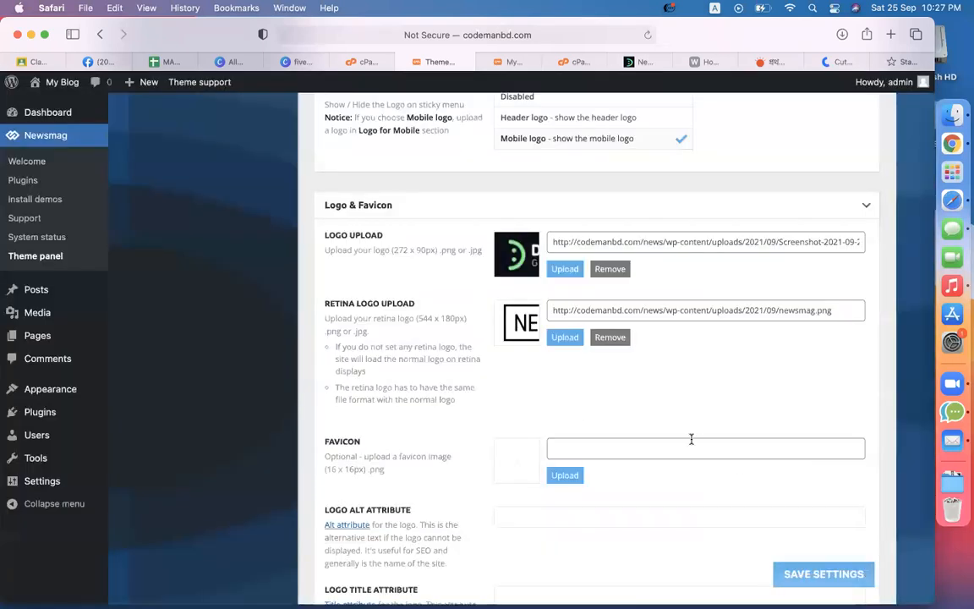
{"action": "scroll", "coordinate": [691, 438], "scroll_direction": "down", "scroll_amount": 5}
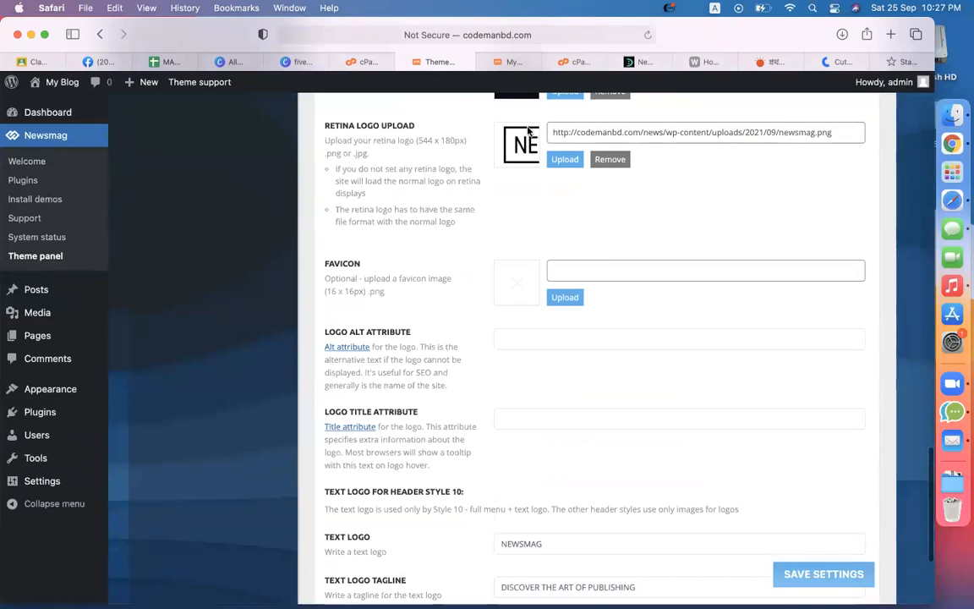
{"action": "left_click", "coordinate": [629, 68]}
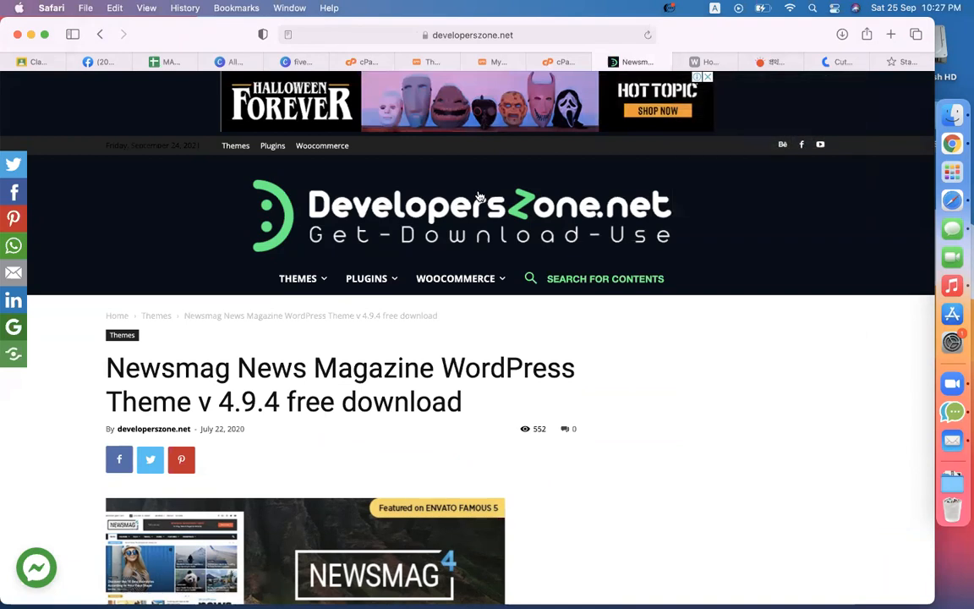
Step: Screenshot the green DevelopersZone logo icon and open the Favicon Upload media window in WordPress
{"action": "key", "text": "super+shift+5"}
{"action": "left_click_drag", "start_coordinate": [707, 215], "coordinate": [298, 215]}
{"action": "left_click_drag", "start_coordinate": [221, 165], "coordinate": [245, 169]}
{"action": "left_click_drag", "start_coordinate": [274, 266], "coordinate": [271, 263]}
{"action": "left_click", "coordinate": [595, 564]}
{"action": "left_click", "coordinate": [410, 64]}
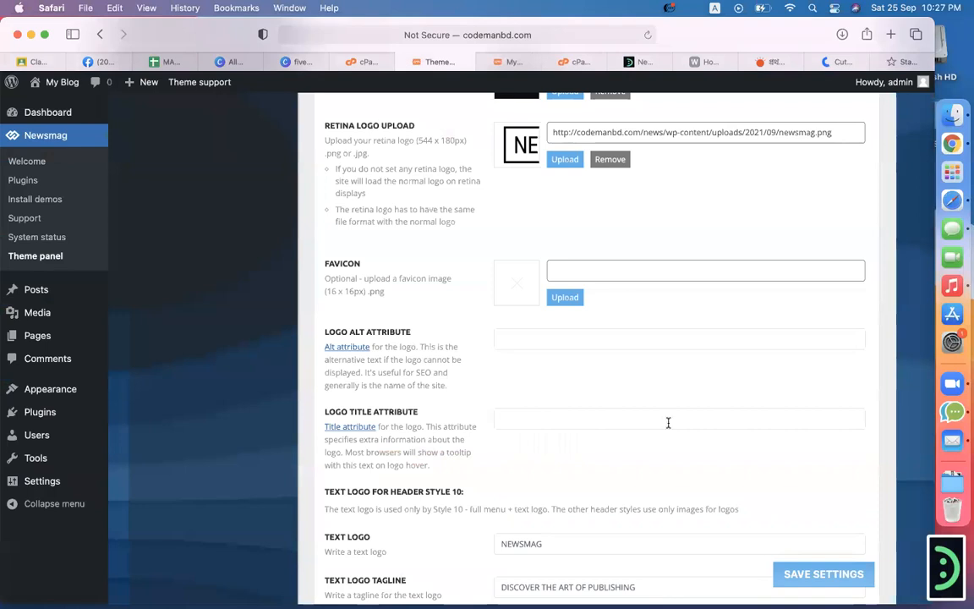
{"action": "left_click", "coordinate": [563, 298]}
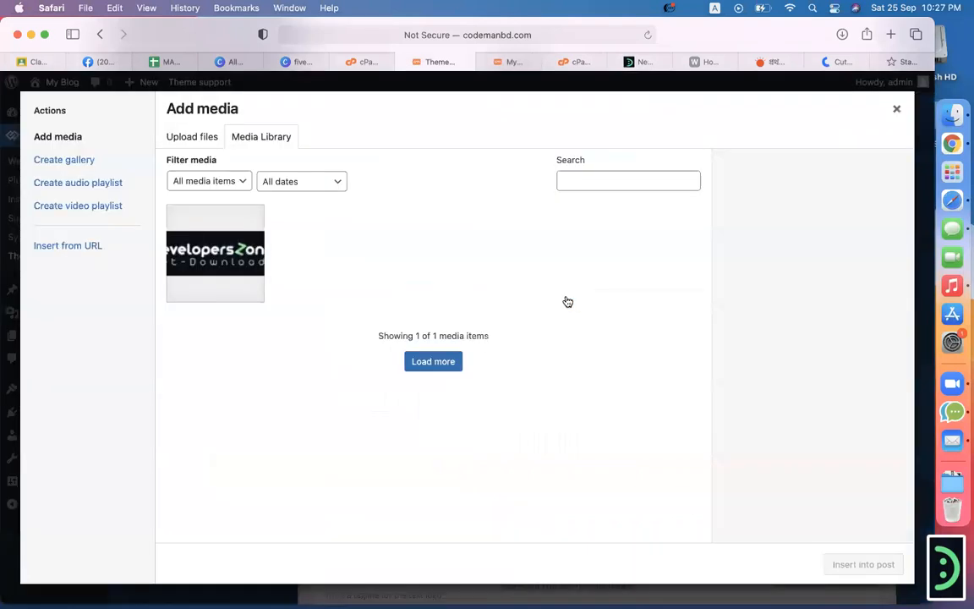
Step: Upload the logo-icon screenshot from the Desktop and insert it as the favicon
{"action": "left_click", "coordinate": [190, 136]}
{"action": "left_click", "coordinate": [533, 347]}
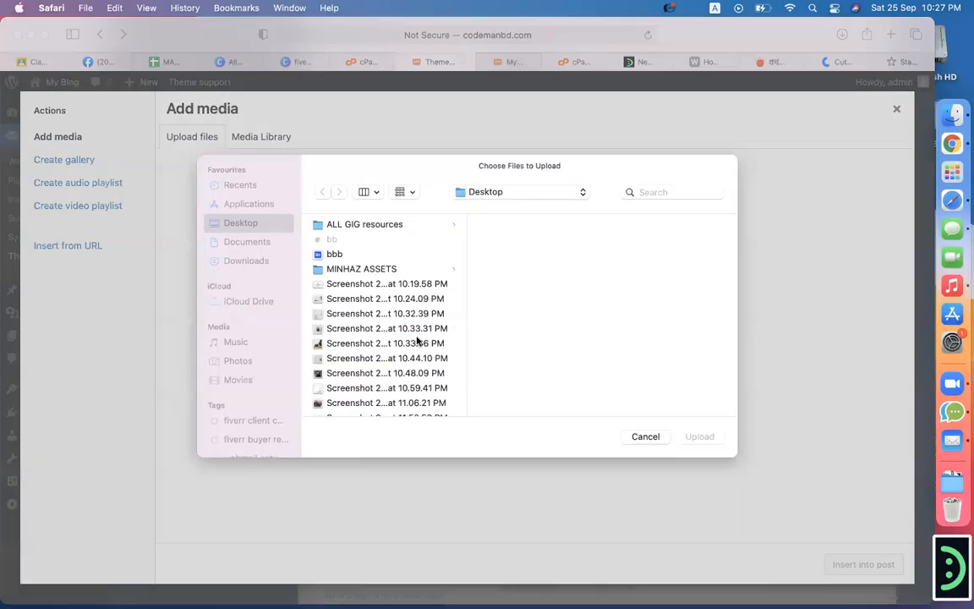
{"action": "double_click", "coordinate": [376, 343]}
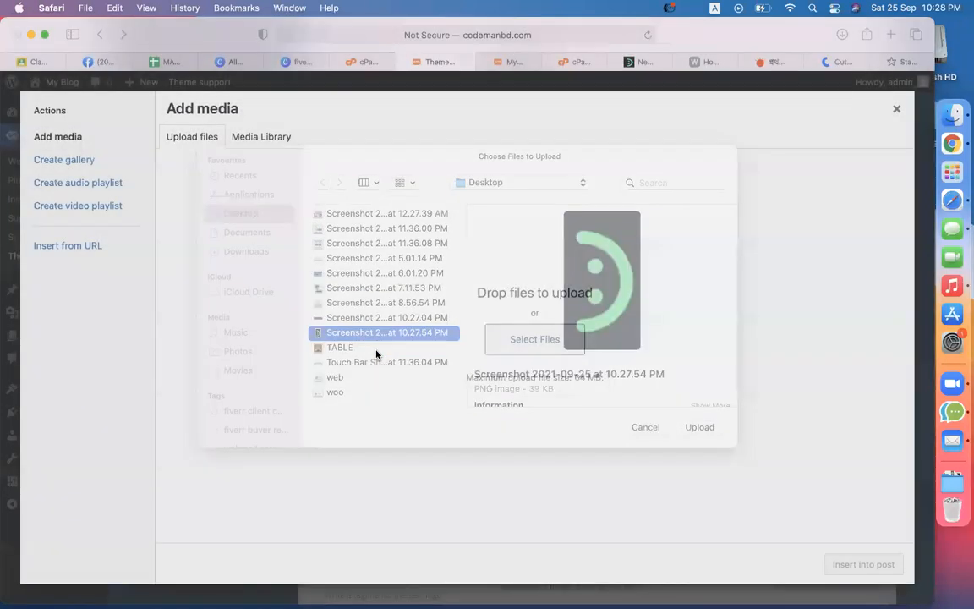
{"action": "left_click", "coordinate": [894, 565]}
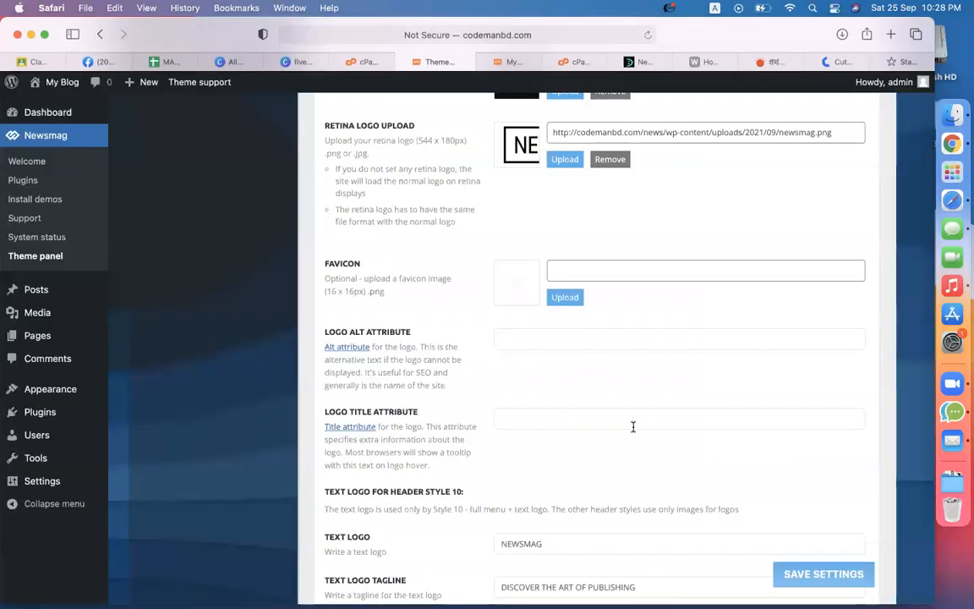
Step: Under Logo for Mobile, set the mobile logo to the DevelopersZone image
{"action": "scroll", "coordinate": [708, 343], "scroll_direction": "down", "scroll_amount": 5}
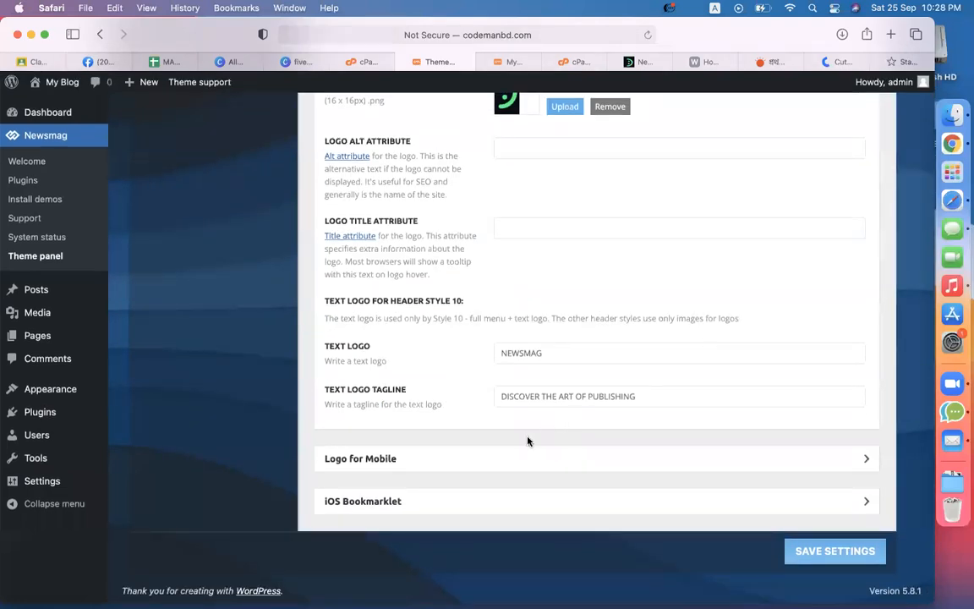
{"action": "left_click", "coordinate": [497, 461]}
{"action": "scroll", "coordinate": [615, 394], "scroll_direction": "down", "scroll_amount": 5}
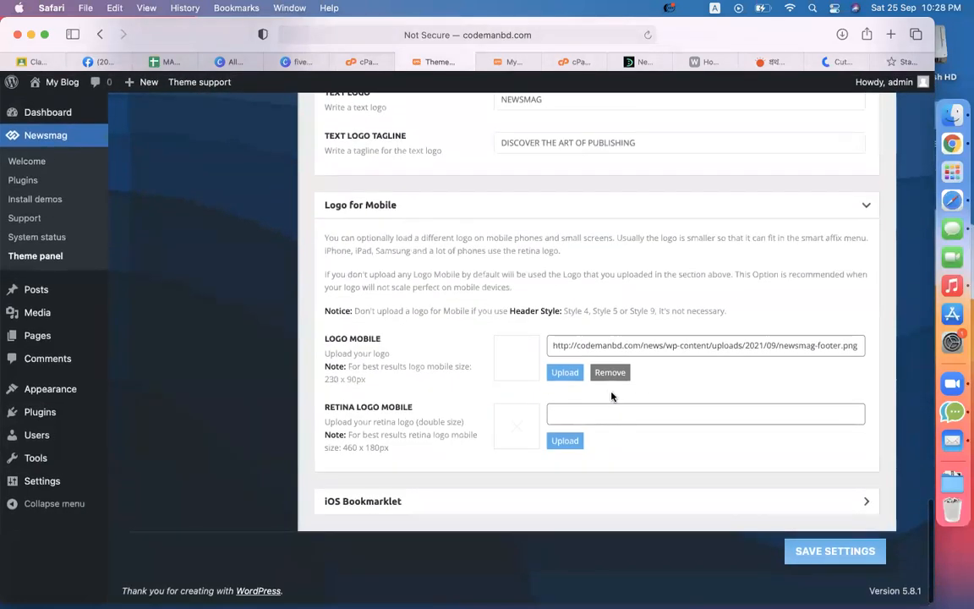
{"action": "left_click", "coordinate": [564, 373]}
{"action": "left_click", "coordinate": [193, 225]}
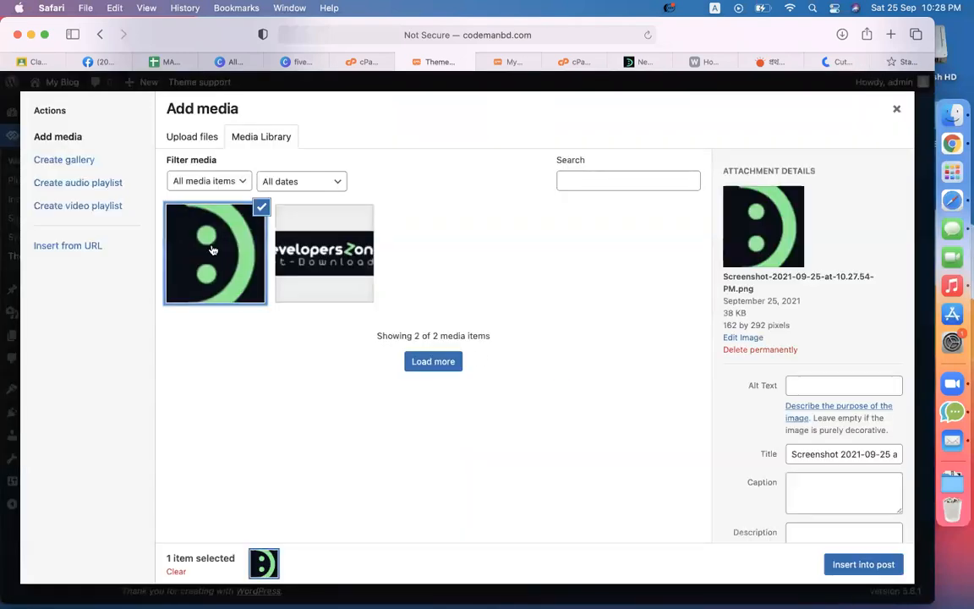
{"action": "left_click", "coordinate": [351, 262]}
{"action": "left_click", "coordinate": [850, 567]}
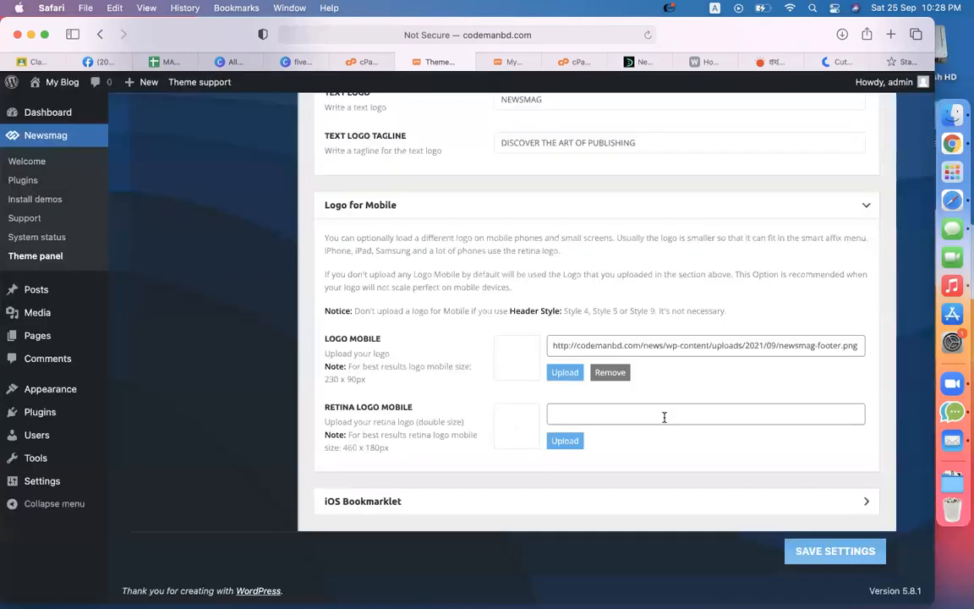
Step: Set the retina mobile logo to the DevelopersZone image and save the theme settings
{"action": "left_click", "coordinate": [566, 441]}
{"action": "left_click", "coordinate": [352, 261]}
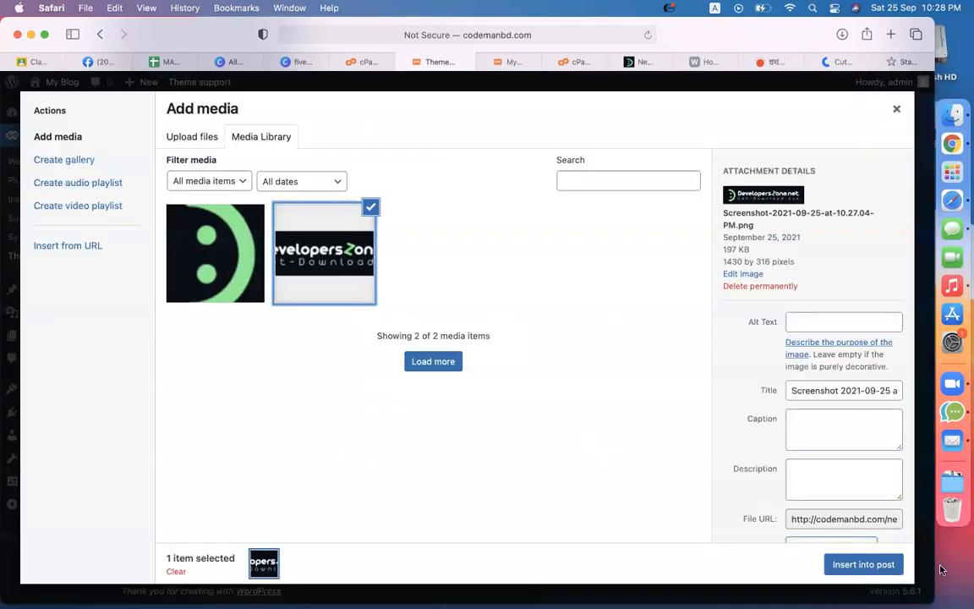
{"action": "left_click", "coordinate": [850, 561]}
{"action": "scroll", "coordinate": [484, 348], "scroll_direction": "up", "scroll_amount": 10}
{"action": "scroll", "coordinate": [676, 448], "scroll_direction": "down", "scroll_amount": 5}
{"action": "left_click", "coordinate": [833, 583]}
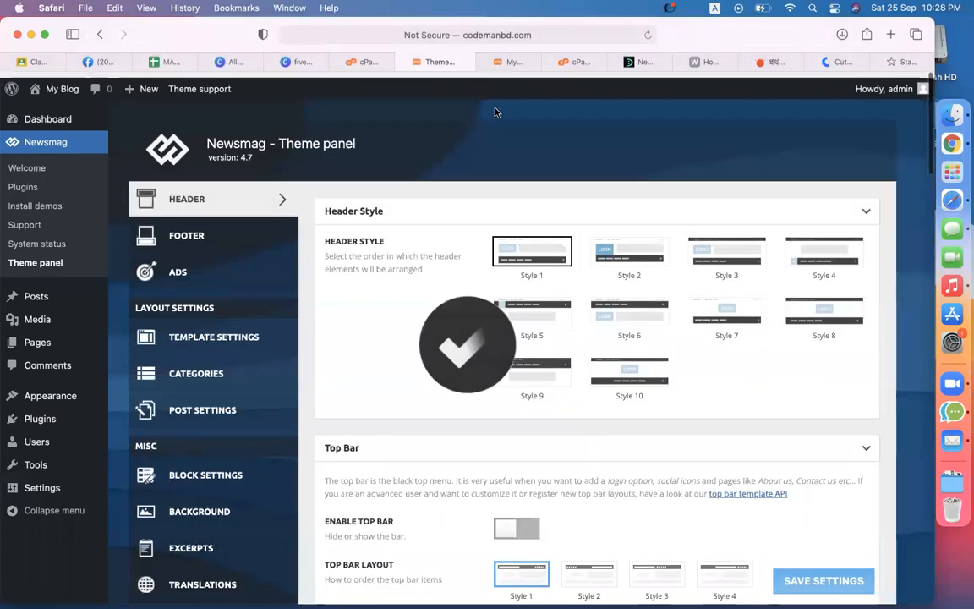
Step: Reload the My Blog front page, closing and reopening the tab, to check the saved changes
{"action": "left_click", "coordinate": [505, 62]}
{"action": "left_click", "coordinate": [647, 33]}
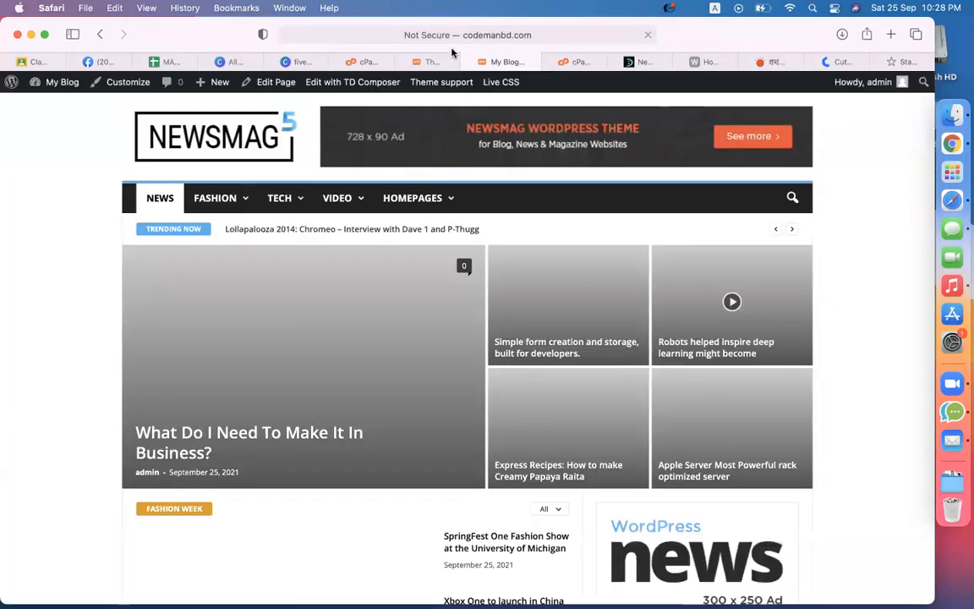
{"action": "left_click", "coordinate": [483, 62]}
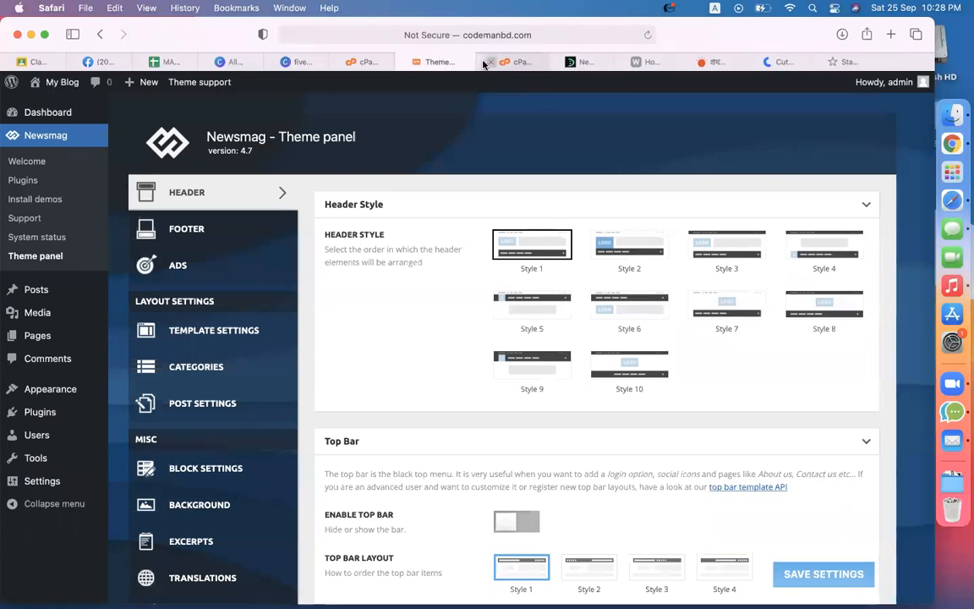
{"action": "key", "text": "super+shift+t"}
{"action": "left_click", "coordinate": [649, 36]}
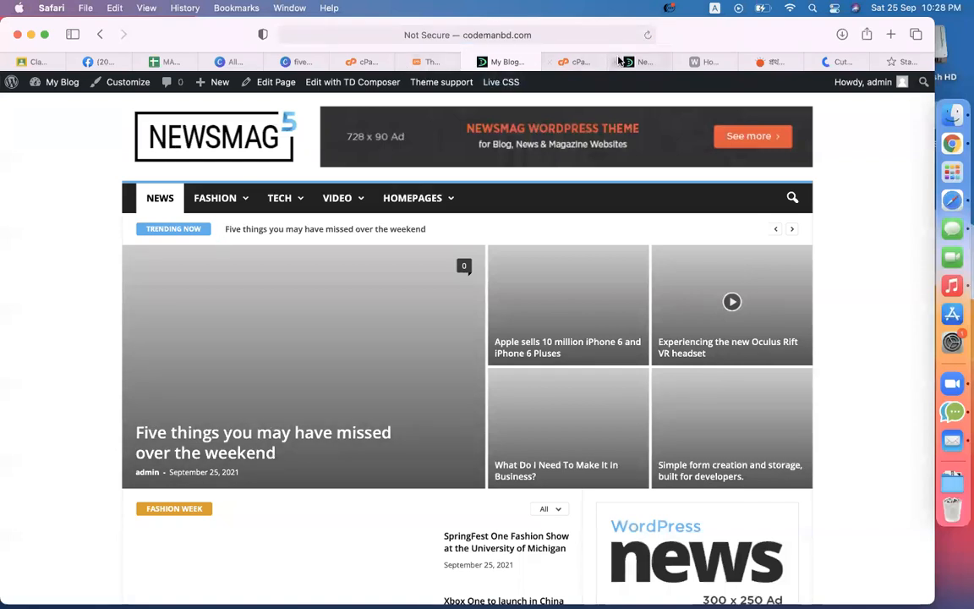
{"action": "left_click", "coordinate": [648, 34]}
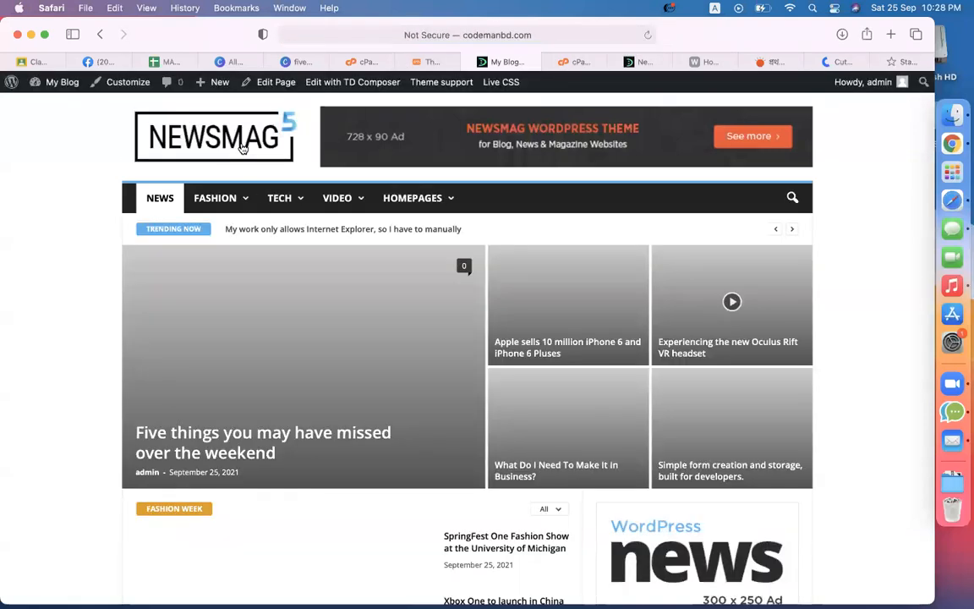
Step: Switch to the reference blog tab for comparison
{"action": "right_click", "coordinate": [433, 61]}
{"action": "left_click", "coordinate": [377, 59]}
{"action": "left_click", "coordinate": [703, 61]}
Step: Review the reference blog's footer, then return to the Newsmag Theme panel via My Blog
{"action": "scroll", "coordinate": [844, 315], "scroll_direction": "down", "scroll_amount": 15}
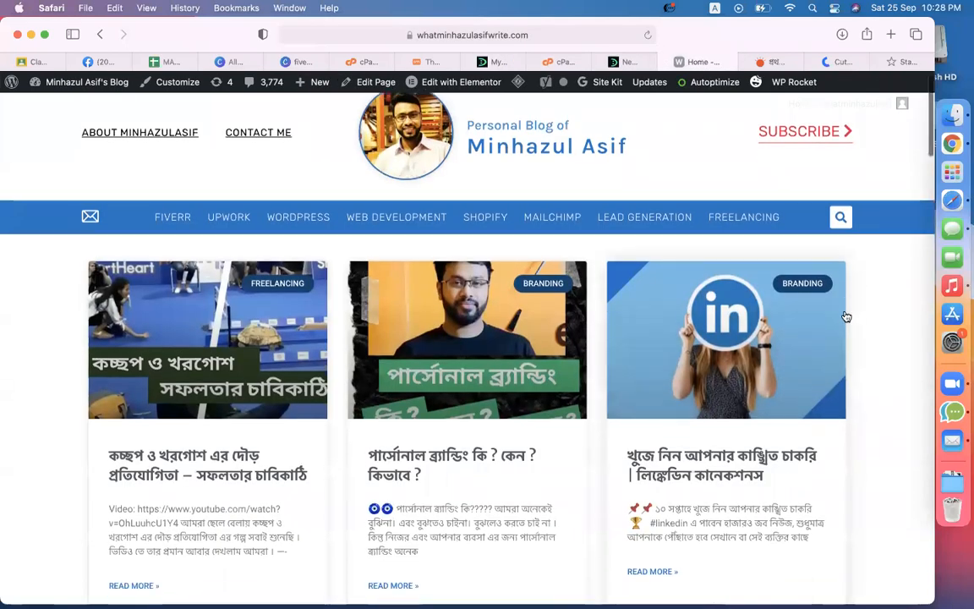
{"action": "scroll", "coordinate": [844, 315], "scroll_direction": "down", "scroll_amount": 20}
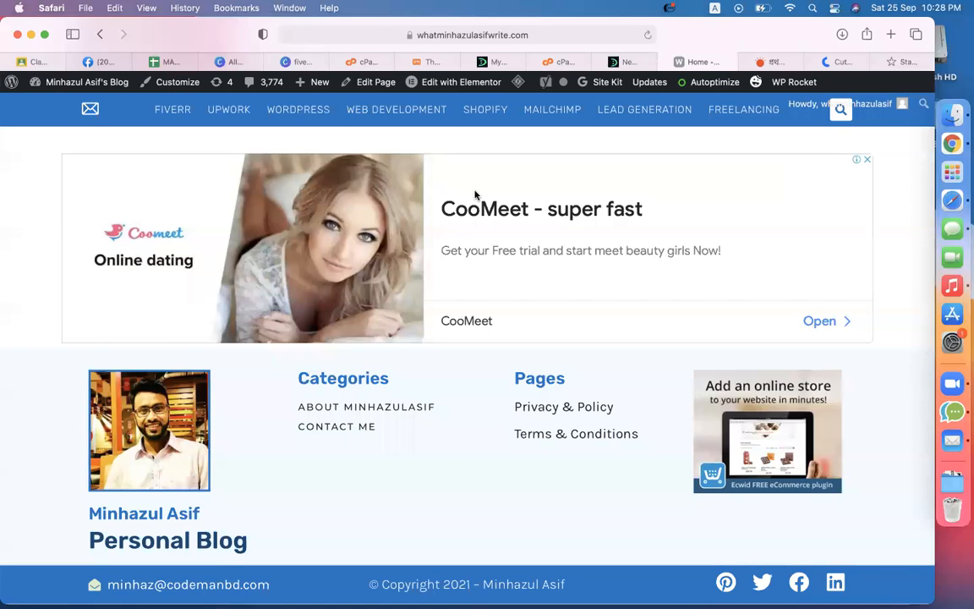
{"action": "scroll", "coordinate": [477, 198], "scroll_direction": "up", "scroll_amount": 15}
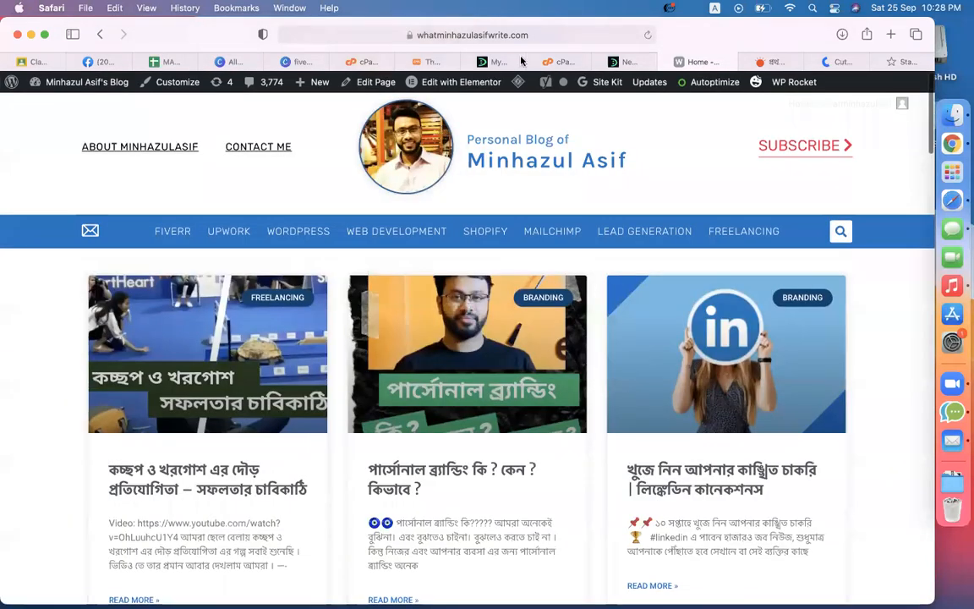
{"action": "left_click", "coordinate": [502, 64]}
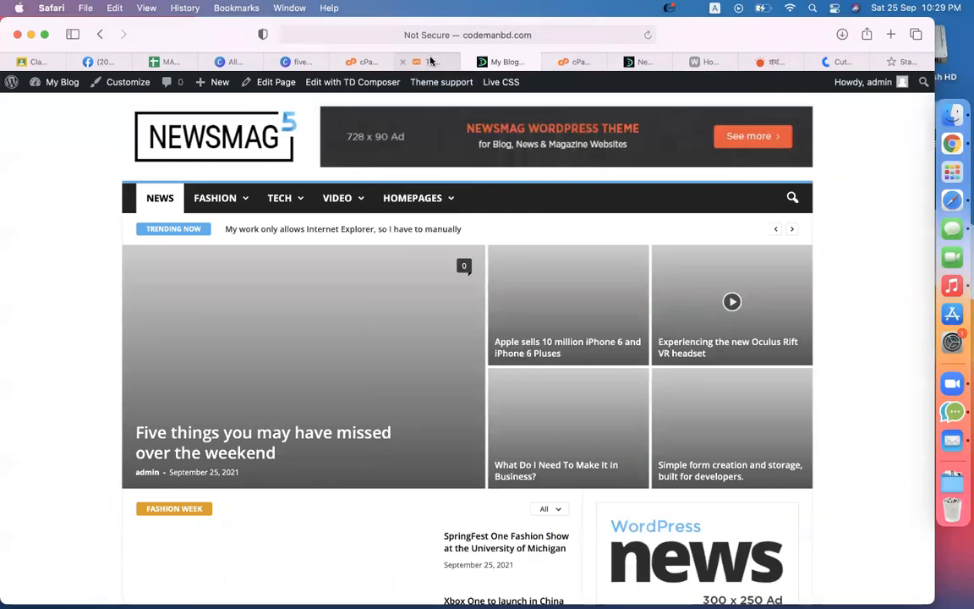
{"action": "mouse_move", "coordinate": [430, 62]}
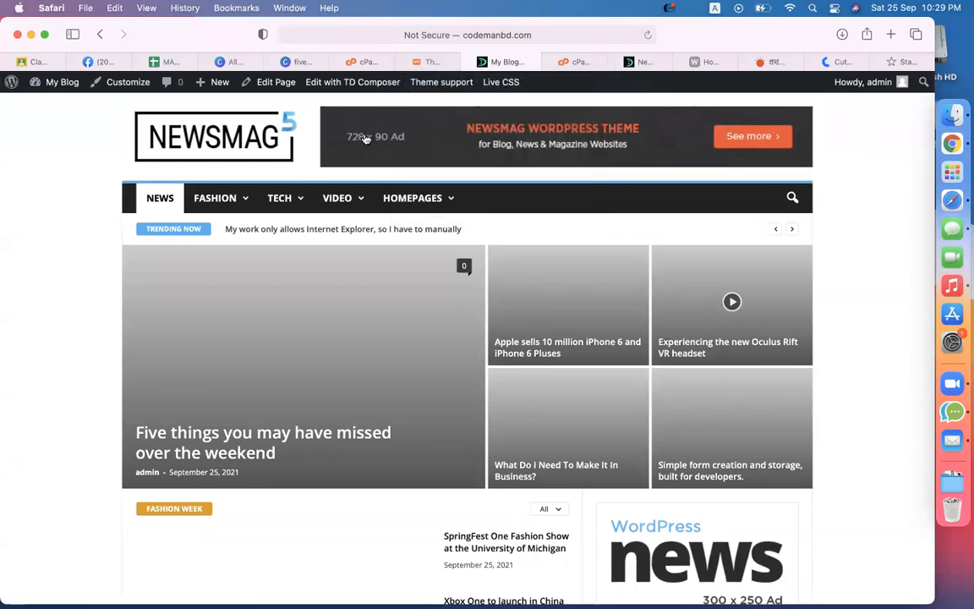
{"action": "left_click", "coordinate": [432, 61]}
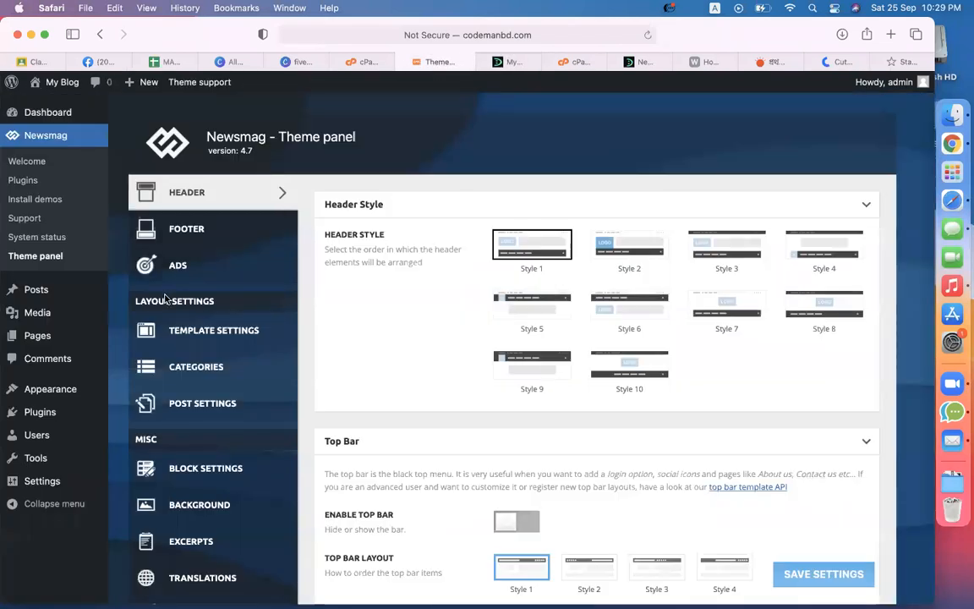
Step: Delete all the Header ad code under ADS and save the settings
{"action": "left_click", "coordinate": [214, 265]}
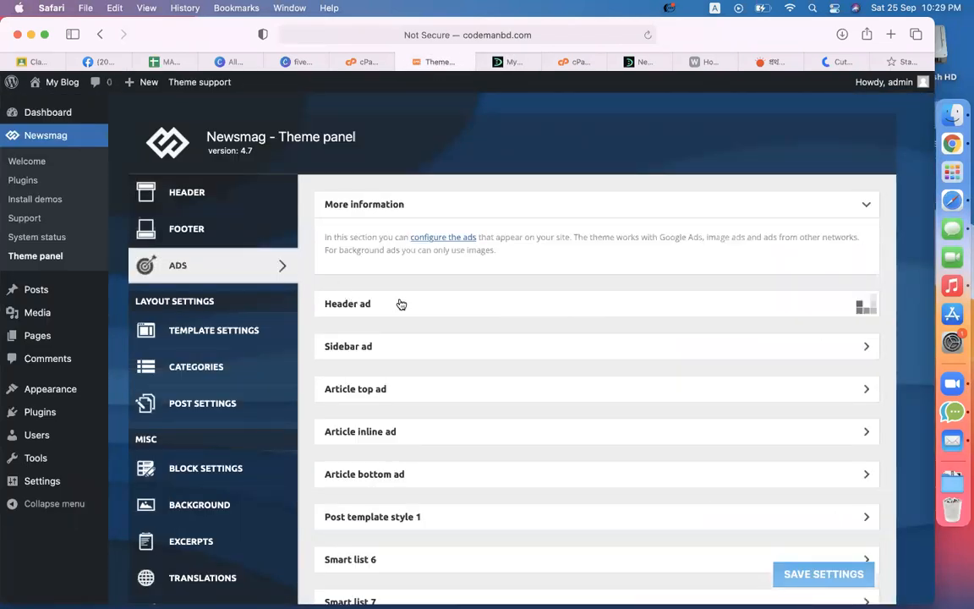
{"action": "left_click", "coordinate": [400, 305]}
{"action": "scroll", "coordinate": [408, 316], "scroll_direction": "down", "scroll_amount": 2}
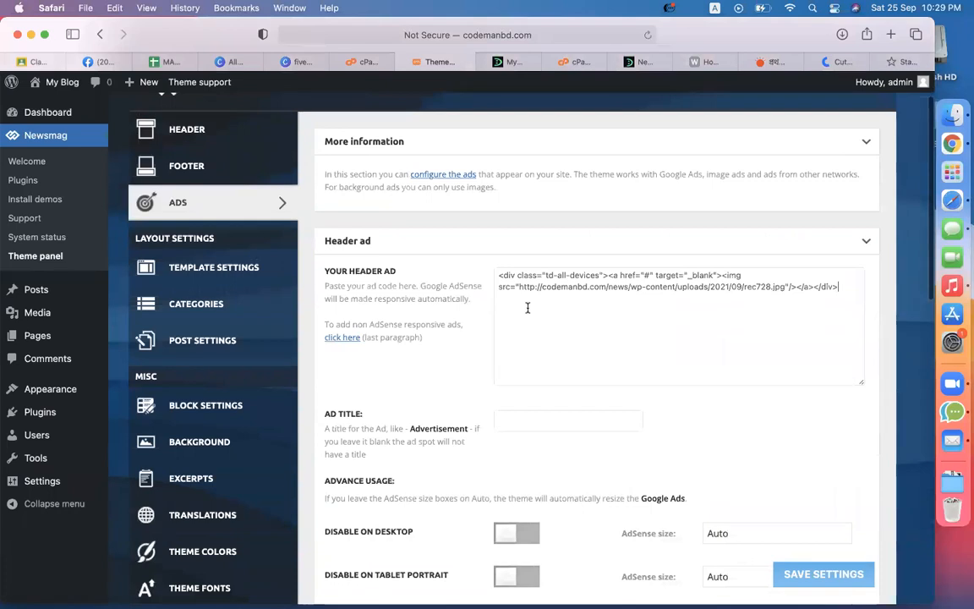
{"action": "key", "text": "super+a"}
{"action": "key", "text": "BackSpace"}
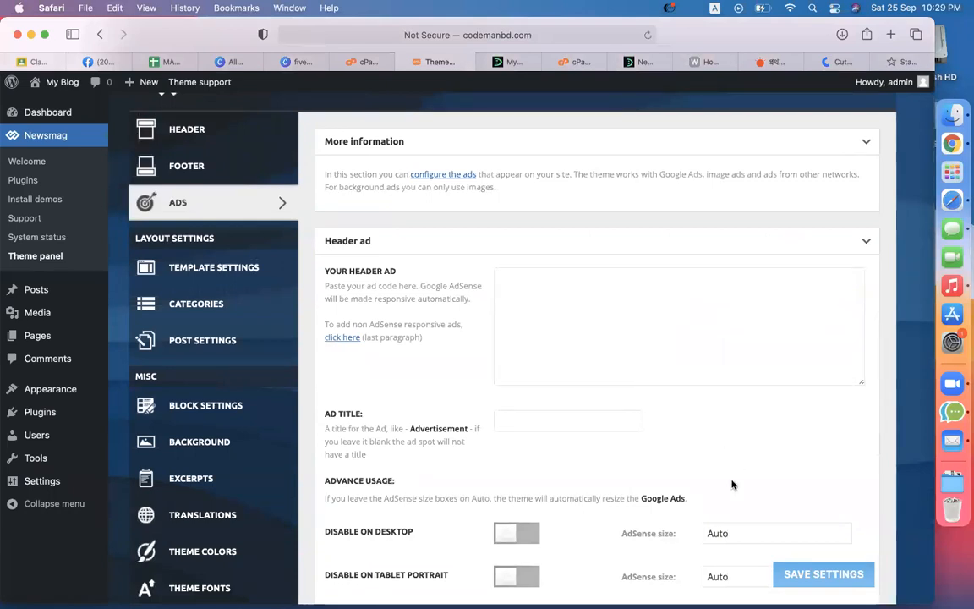
{"action": "left_click", "coordinate": [817, 574]}
Step: Reload the front page to confirm the 728 x 90 banner is gone, then return to settings
{"action": "left_click", "coordinate": [503, 64]}
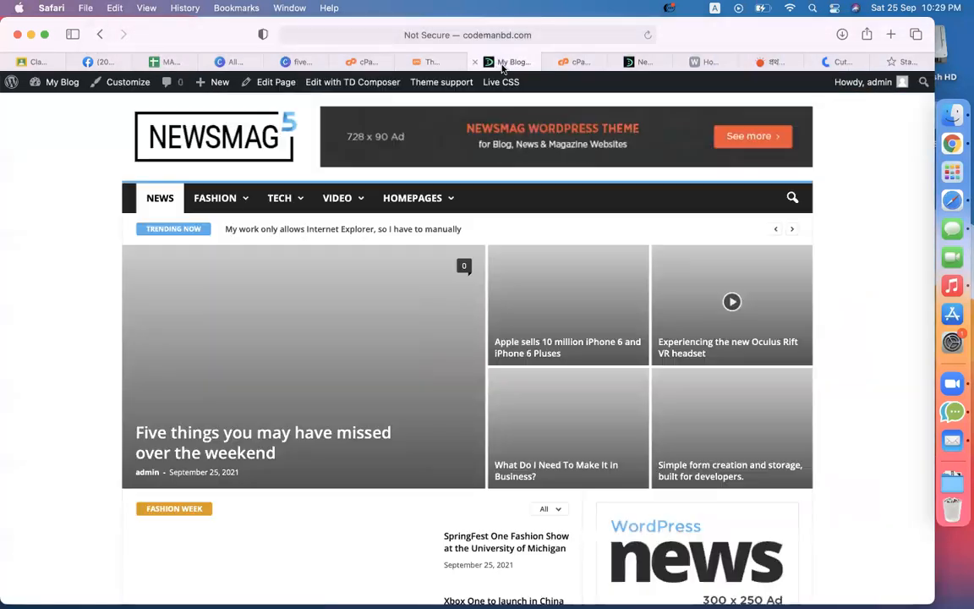
{"action": "left_click", "coordinate": [647, 35]}
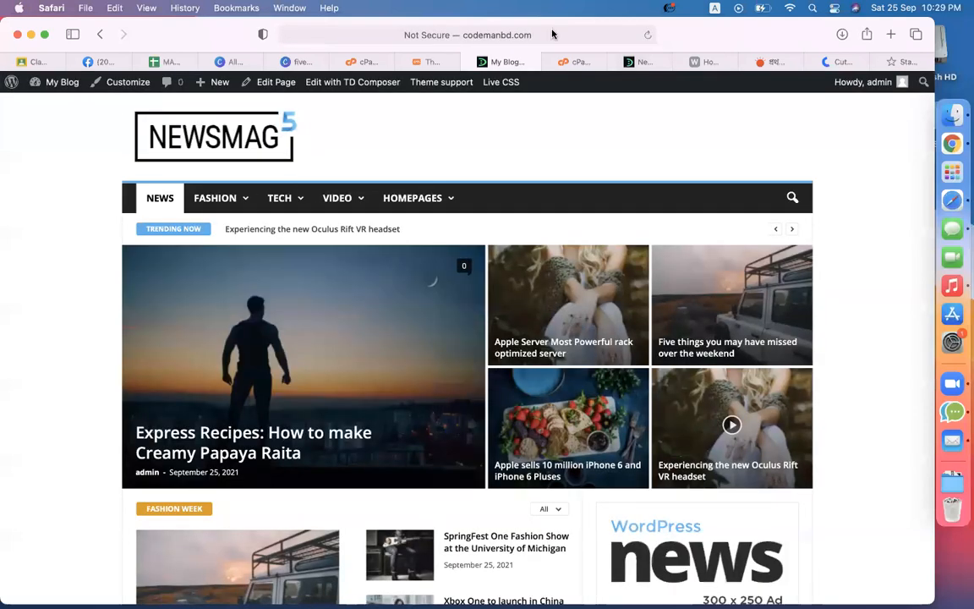
{"action": "left_click", "coordinate": [428, 62]}
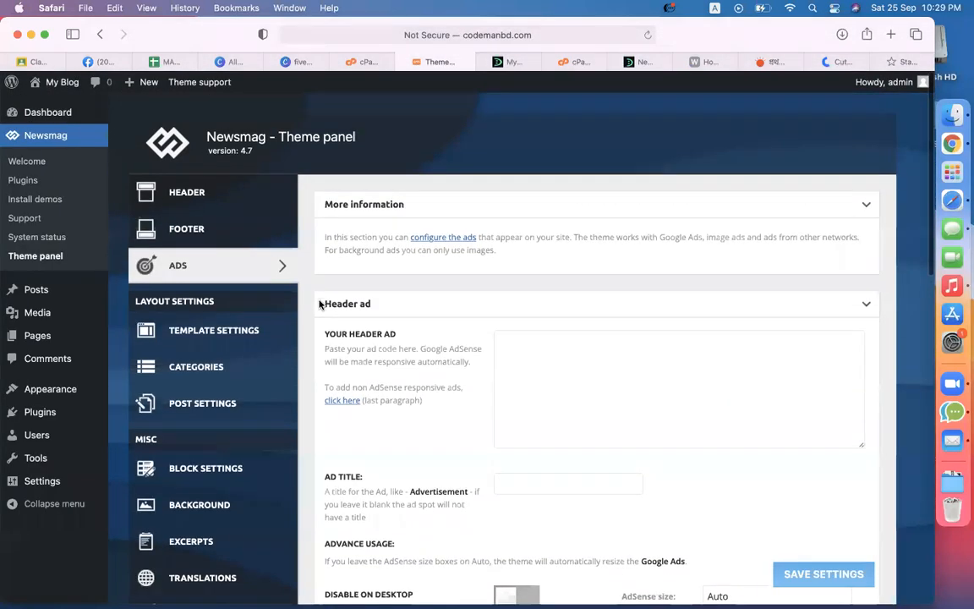
Step: Switch the Newsmag header to Style 10, save, and check the centred logo on the reloaded front page
{"action": "left_click", "coordinate": [203, 189]}
{"action": "left_click", "coordinate": [638, 365]}
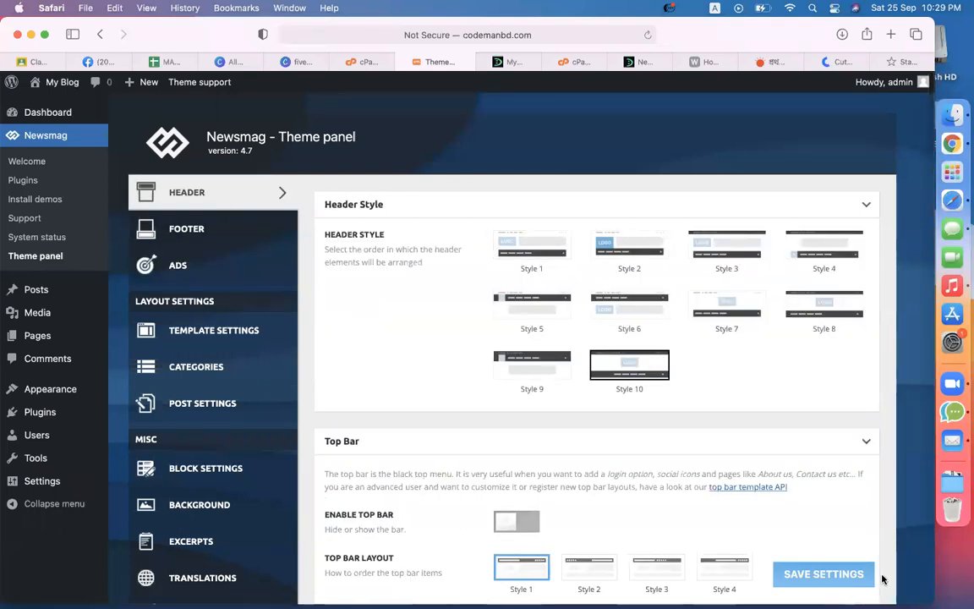
{"action": "left_click", "coordinate": [850, 574]}
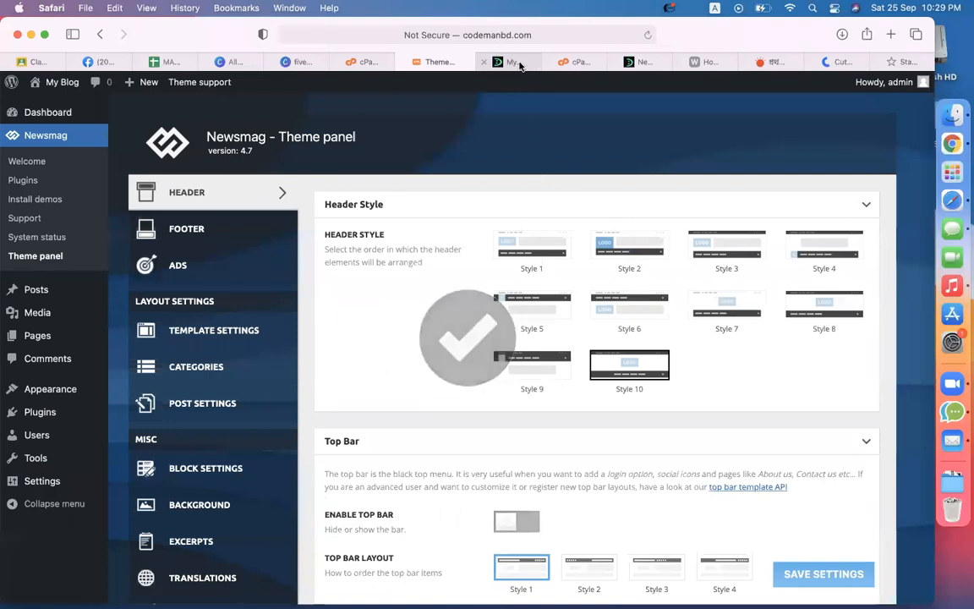
{"action": "left_click", "coordinate": [511, 62]}
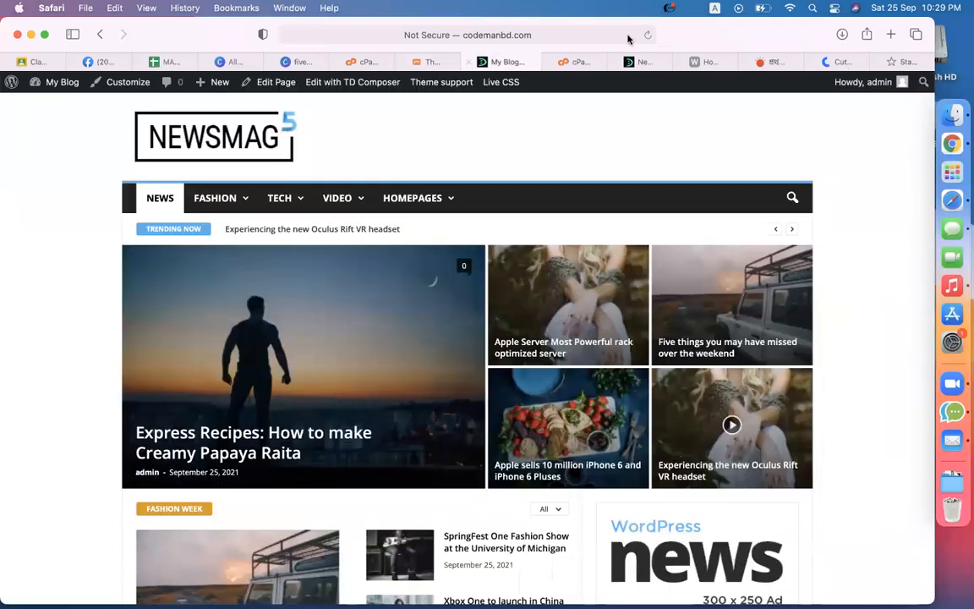
{"action": "left_click", "coordinate": [648, 35]}
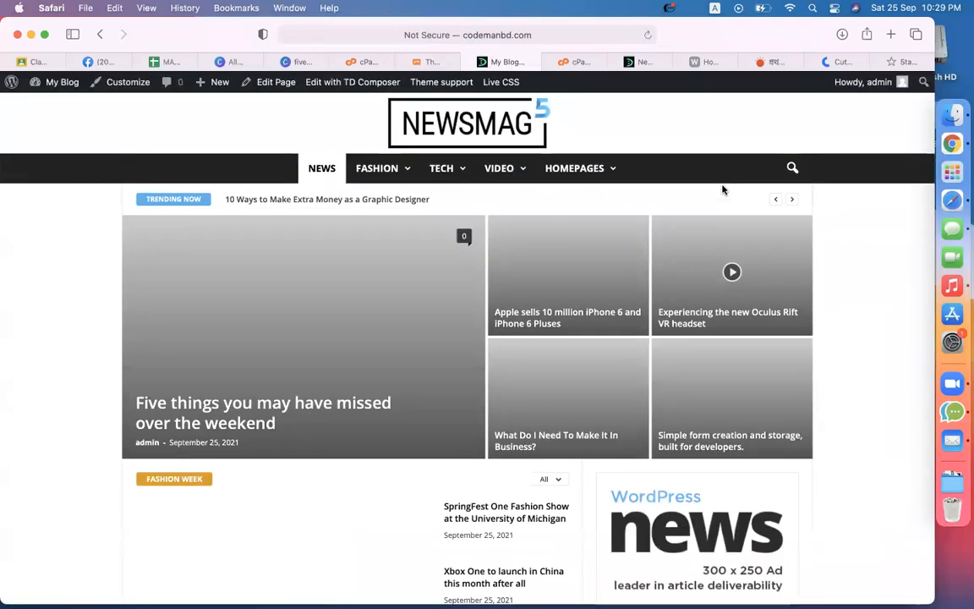
{"action": "left_click", "coordinate": [427, 62]}
{"action": "scroll", "coordinate": [475, 399], "scroll_direction": "down", "scroll_amount": 20}
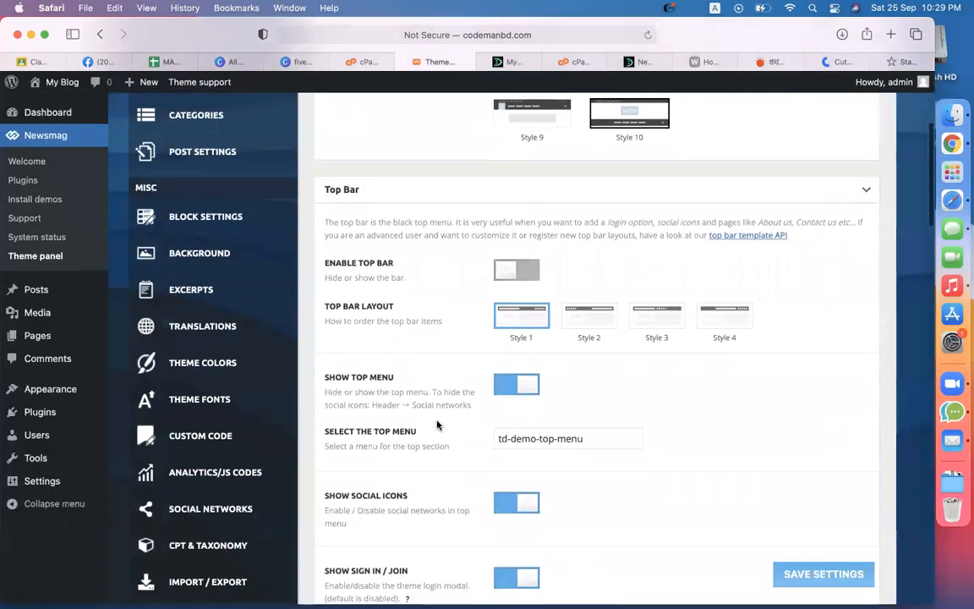
Step: Set the Retina Logo to the DevelopersZone image, save, and reload the site front page
{"action": "scroll", "coordinate": [440, 426], "scroll_direction": "down", "scroll_amount": 10}
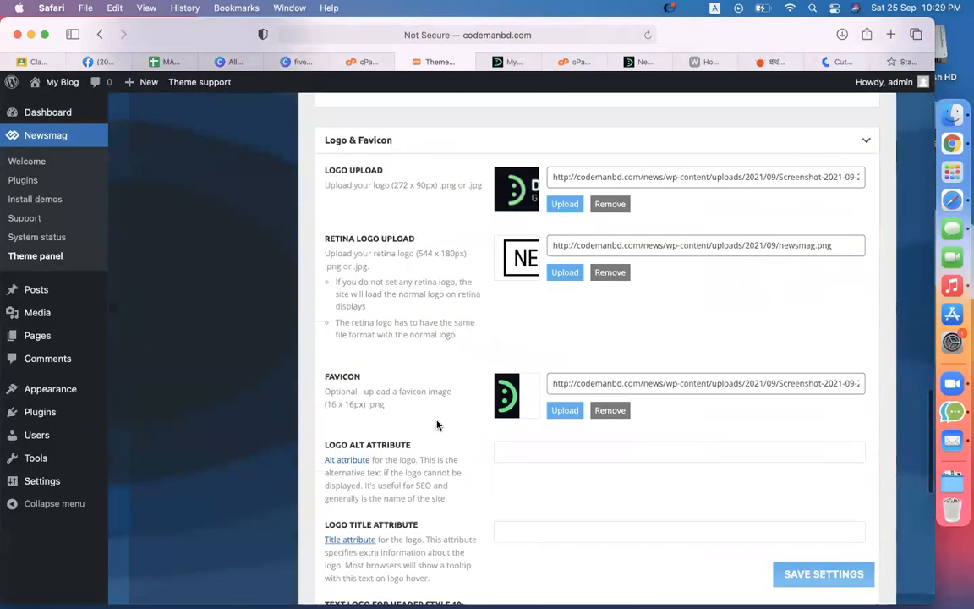
{"action": "left_click", "coordinate": [549, 276]}
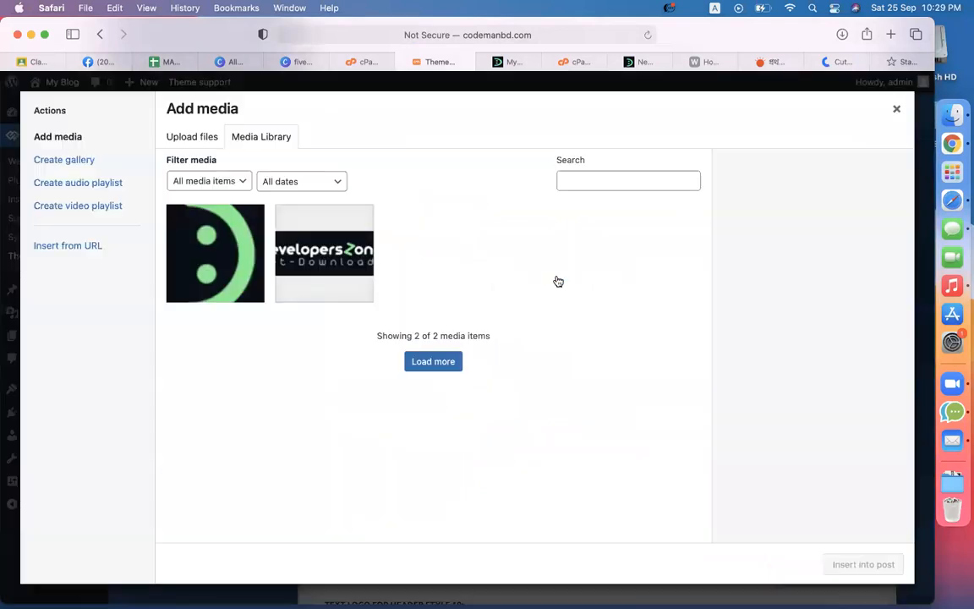
{"action": "left_click", "coordinate": [317, 263]}
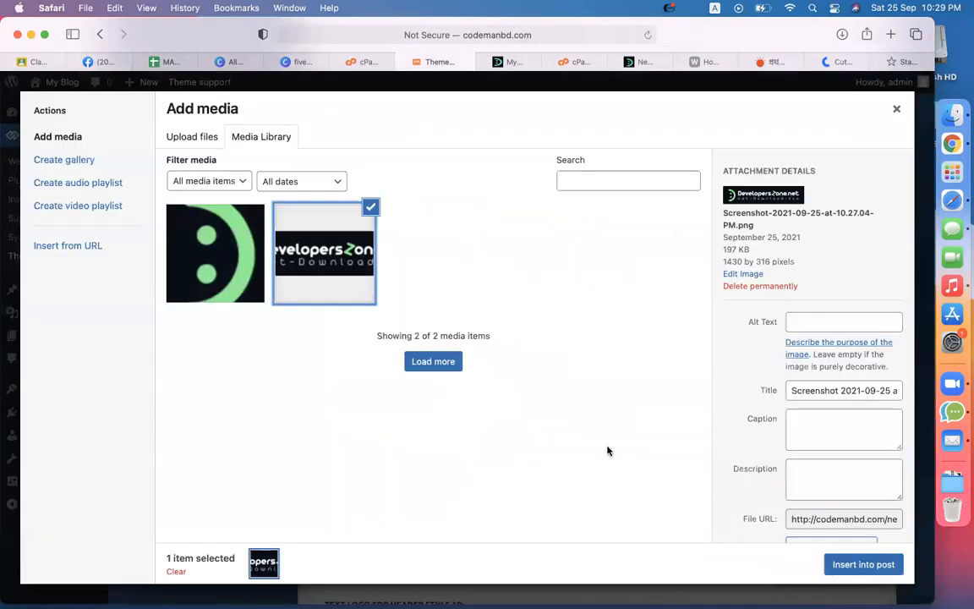
{"action": "left_click", "coordinate": [848, 562]}
{"action": "scroll", "coordinate": [663, 355], "scroll_direction": "down", "scroll_amount": 12}
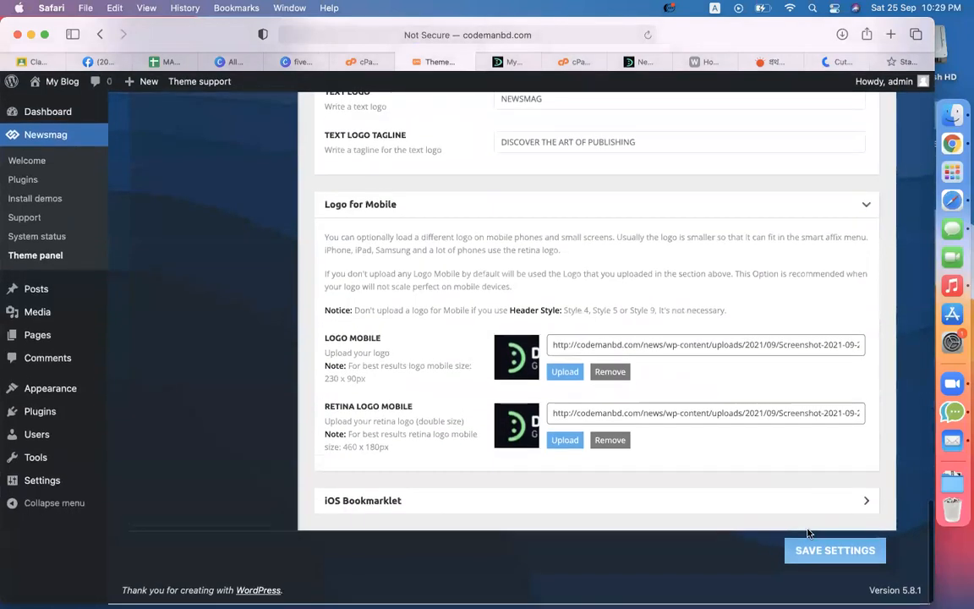
{"action": "left_click", "coordinate": [813, 548]}
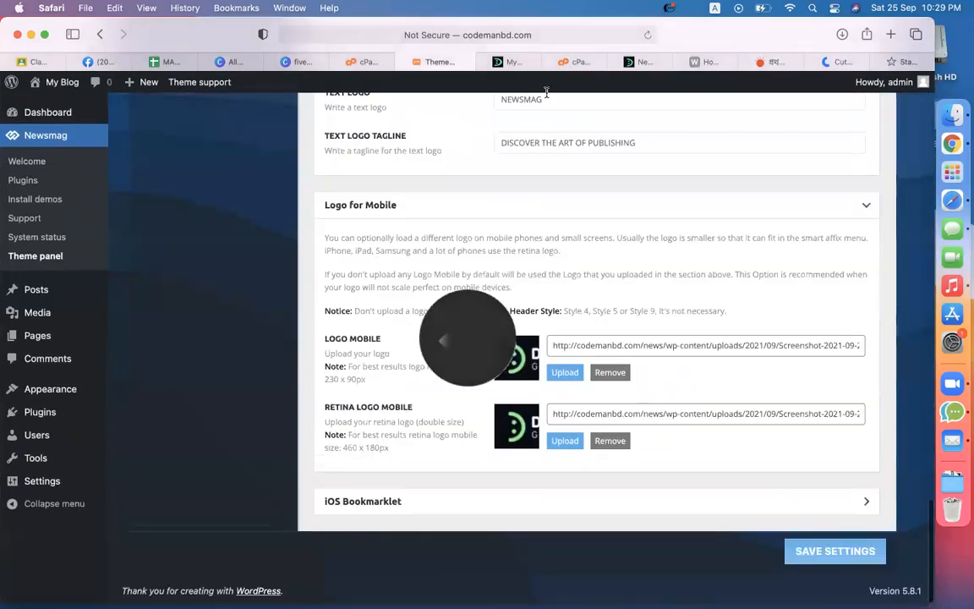
{"action": "left_click", "coordinate": [510, 62]}
{"action": "left_click", "coordinate": [648, 34]}
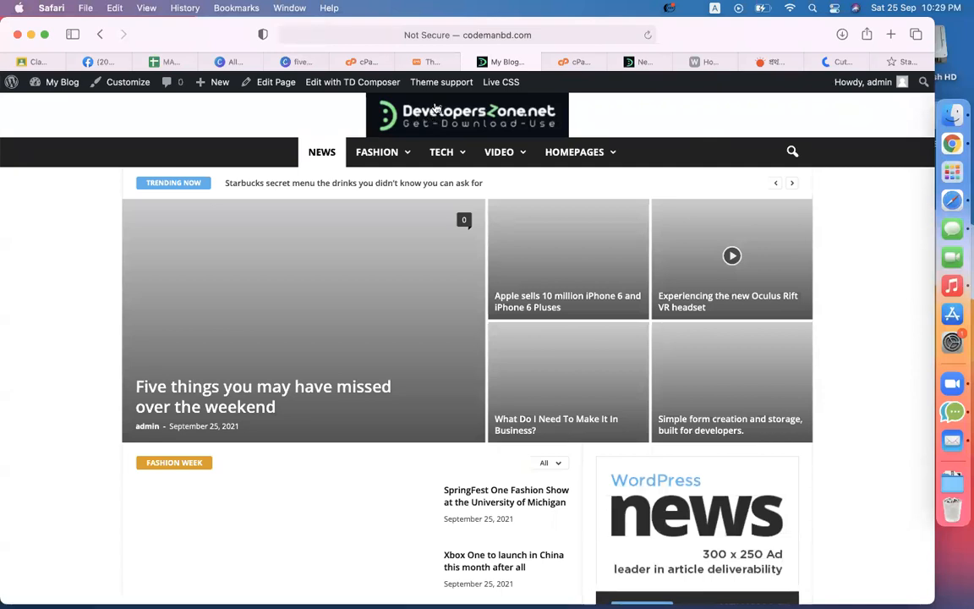
Step: Inspect the centred DevelopersZone.net header logo on the front page via its right-click menu
{"action": "mouse_move", "coordinate": [438, 142]}
{"action": "right_click", "coordinate": [489, 109]}
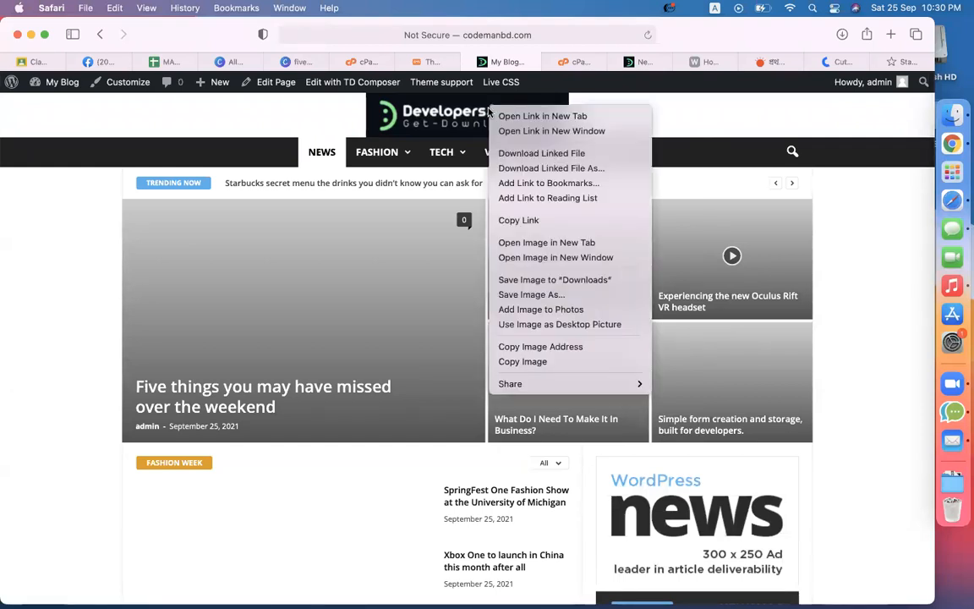
Step: Open the blog's front page URL in a new Chrome tab and right-click its header logo
{"action": "left_click", "coordinate": [531, 38]}
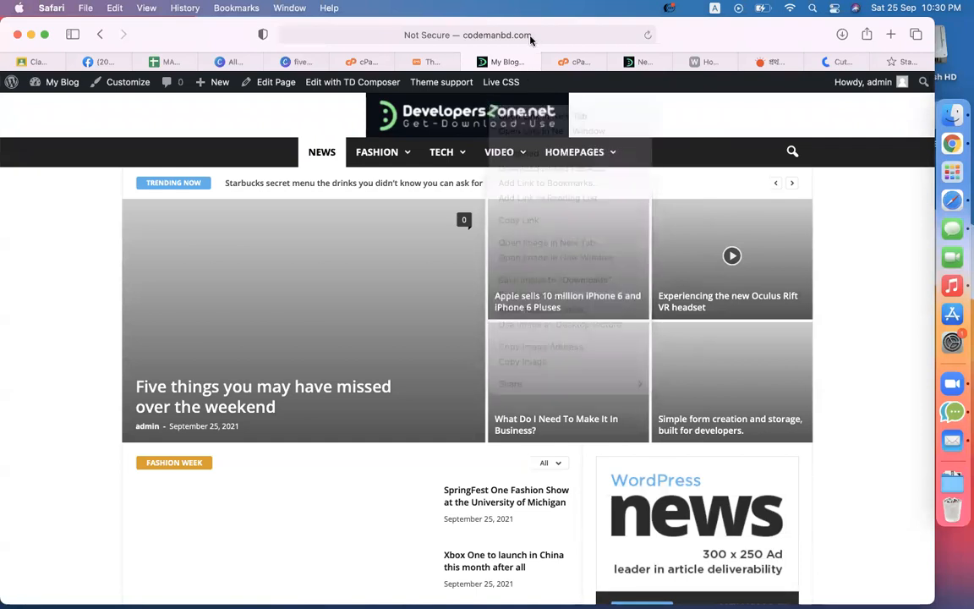
{"action": "left_click", "coordinate": [531, 38]}
{"action": "key", "text": "super+c"}
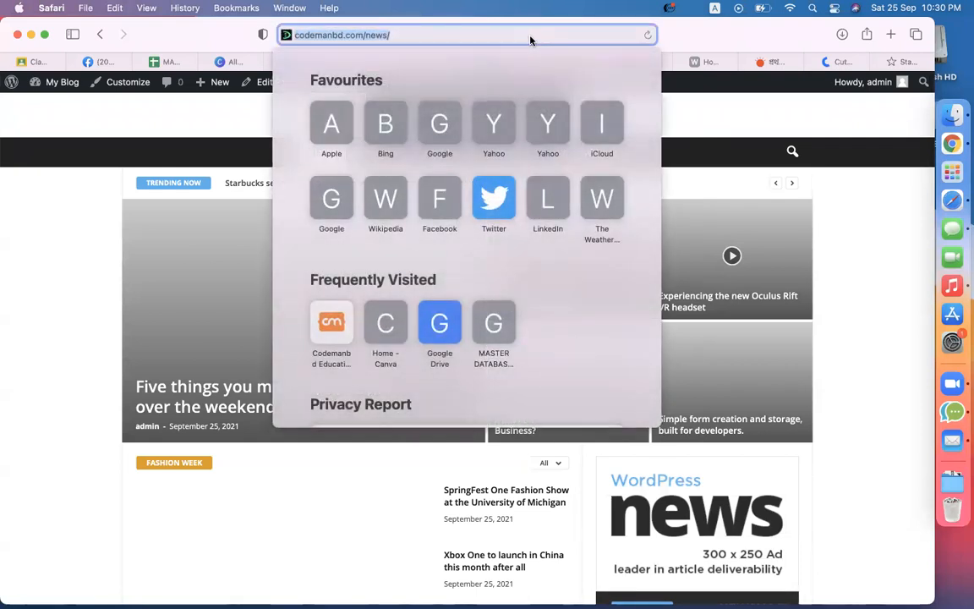
{"action": "left_click", "coordinate": [930, 147]}
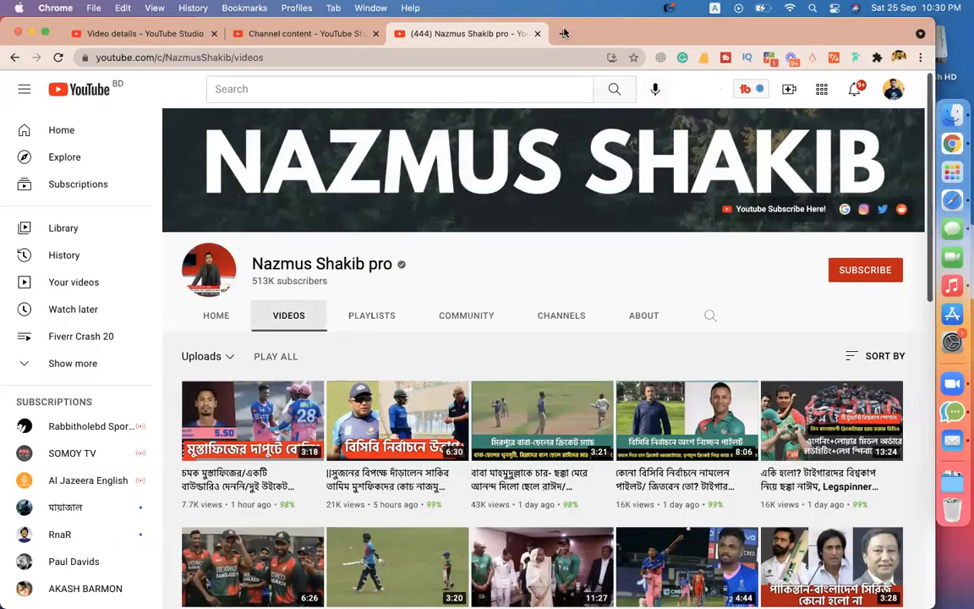
{"action": "left_click", "coordinate": [564, 33]}
{"action": "key", "text": "super+v"}
{"action": "key", "text": "Return"}
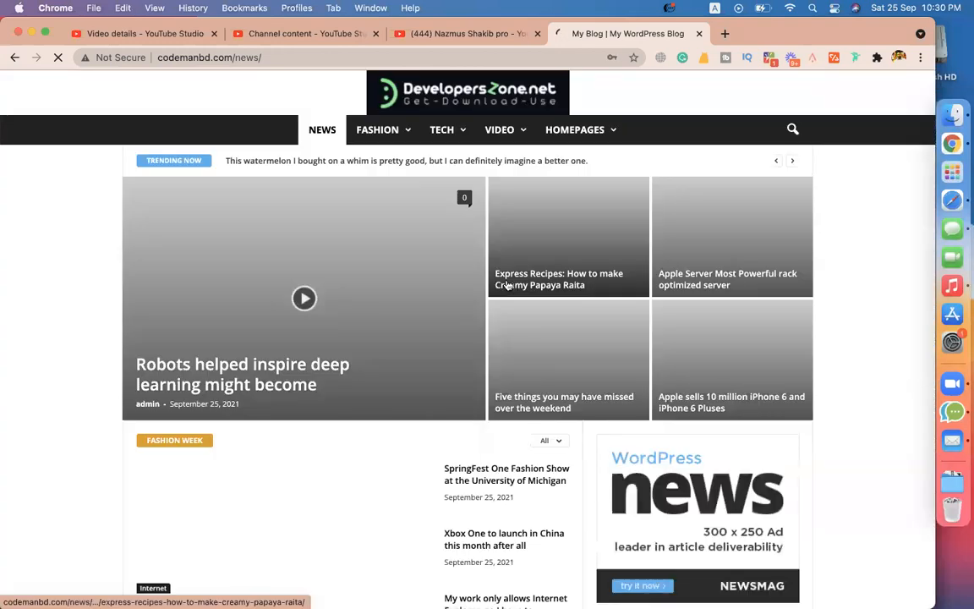
{"action": "right_click", "coordinate": [507, 286]}
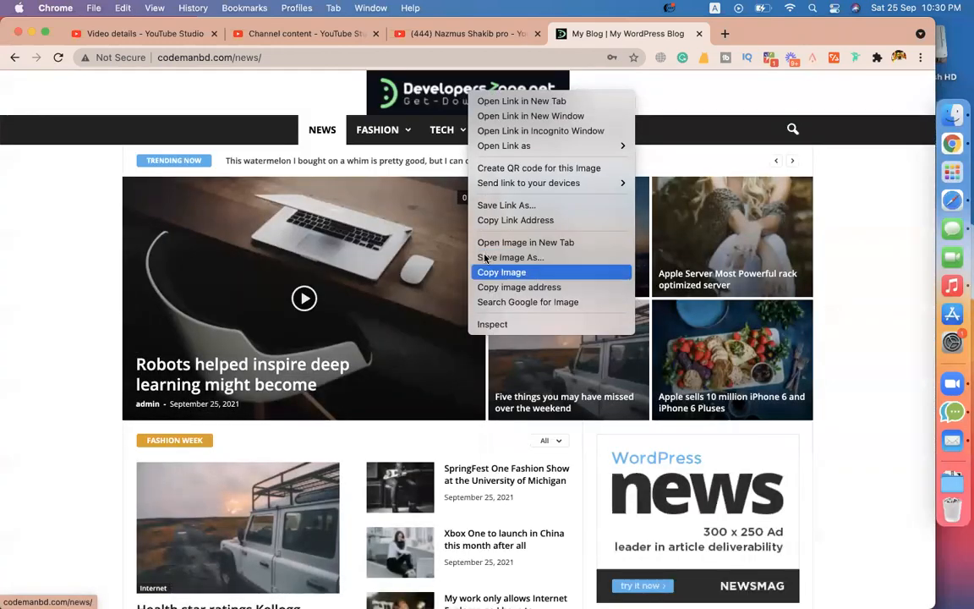
Step: Inspect the header logo and add margin-top: 30px to its img rule
{"action": "left_click", "coordinate": [485, 324]}
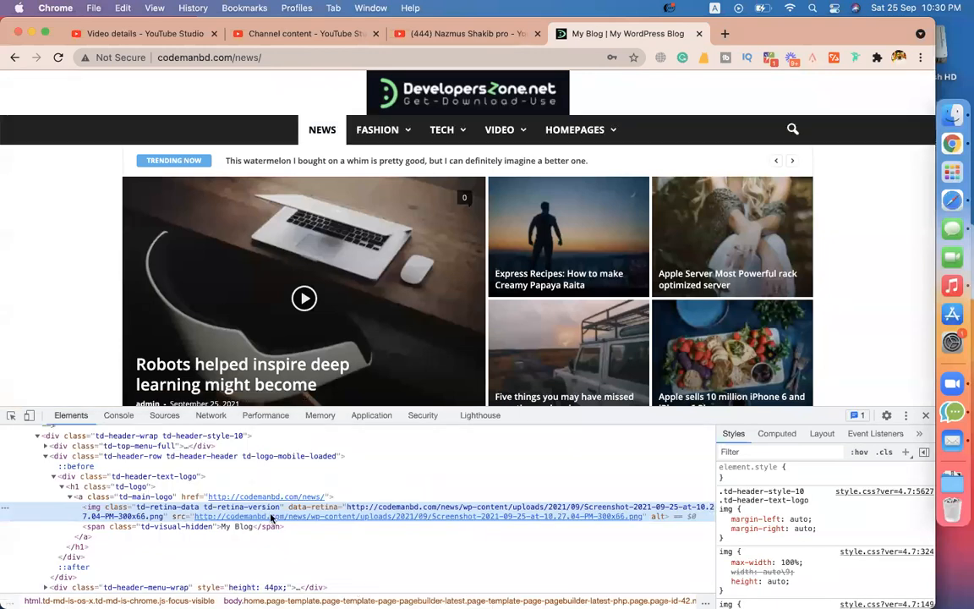
{"action": "left_click", "coordinate": [780, 532]}
{"action": "left_click", "coordinate": [803, 541]}
{"action": "type", "text": "ma"}
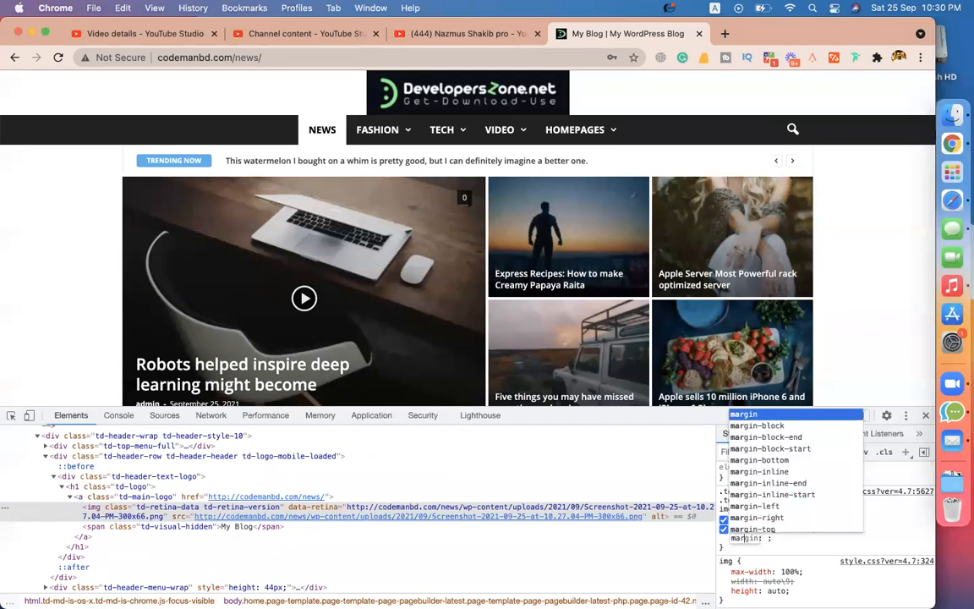
{"action": "key", "text": "Down"}
{"action": "key", "text": "Down"}
{"action": "key", "text": "Down"}
{"action": "key", "text": "Down"}
{"action": "key", "text": "Down"}
{"action": "key", "text": "Down"}
{"action": "key", "text": "Down"}
{"action": "key", "text": "Down"}
{"action": "key", "text": "Down"}
{"action": "key", "text": "Down"}
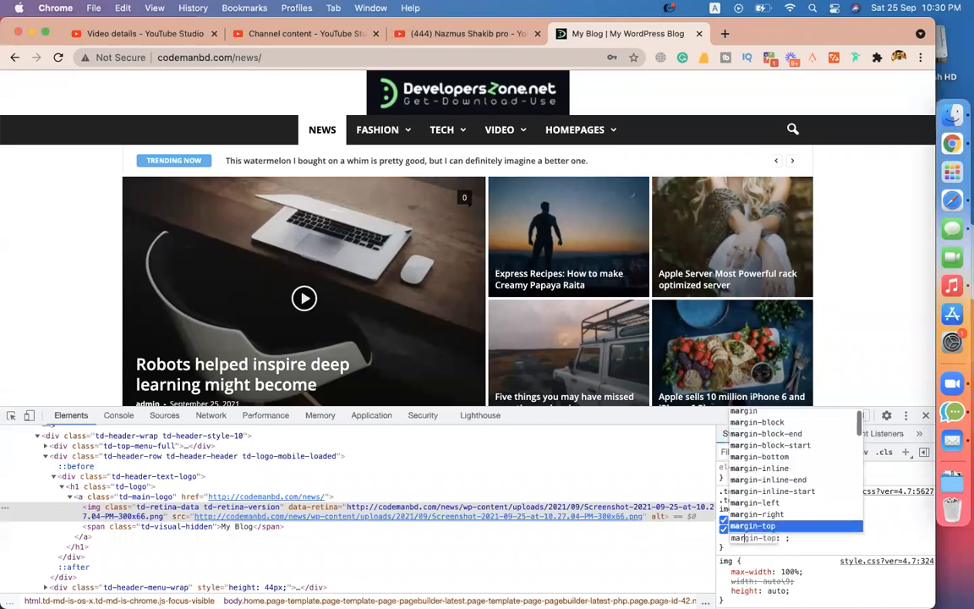
{"action": "key", "text": "Return"}
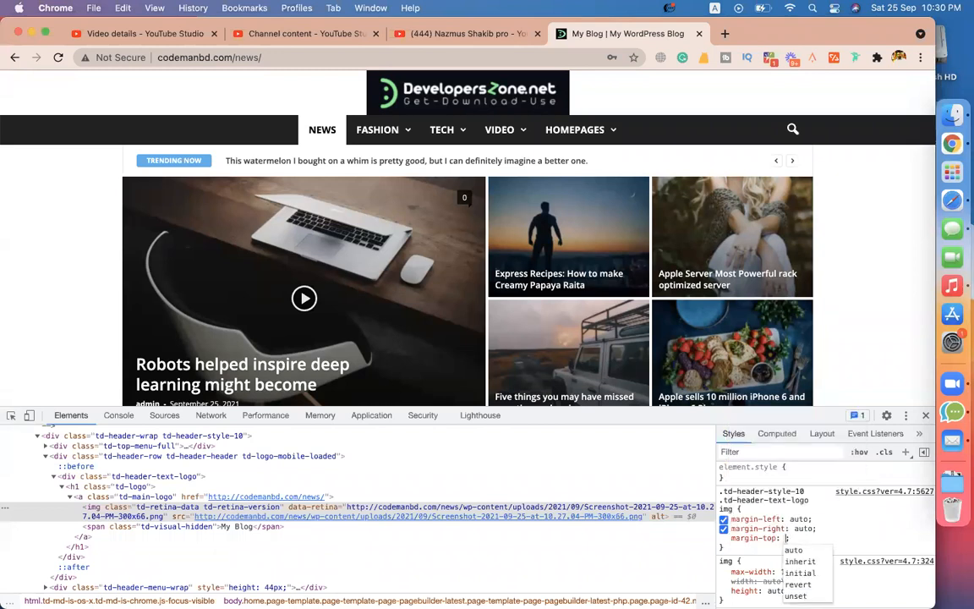
{"action": "type", "text": "30p"}
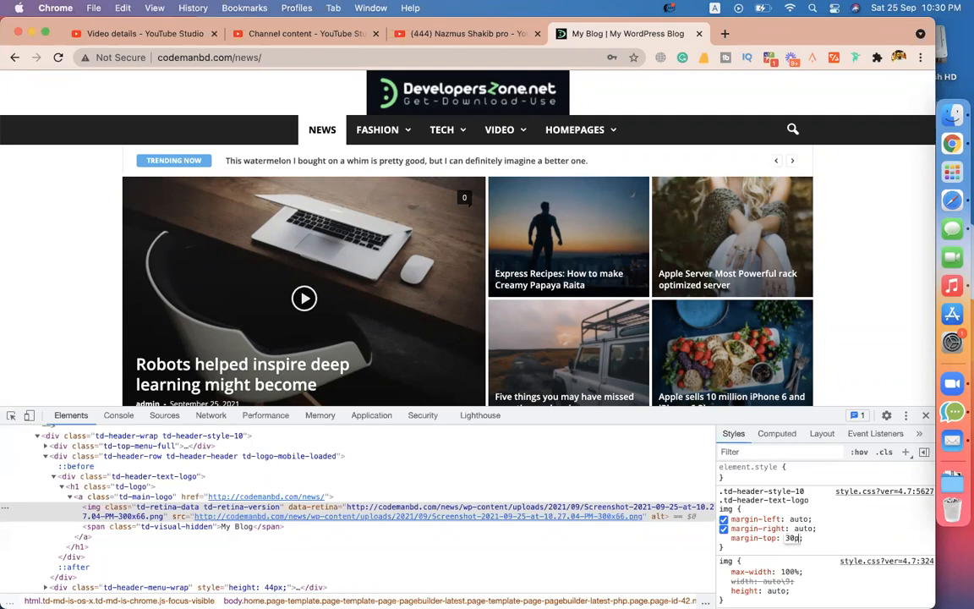
{"action": "type", "text": "x"}
{"action": "key", "text": "Return"}
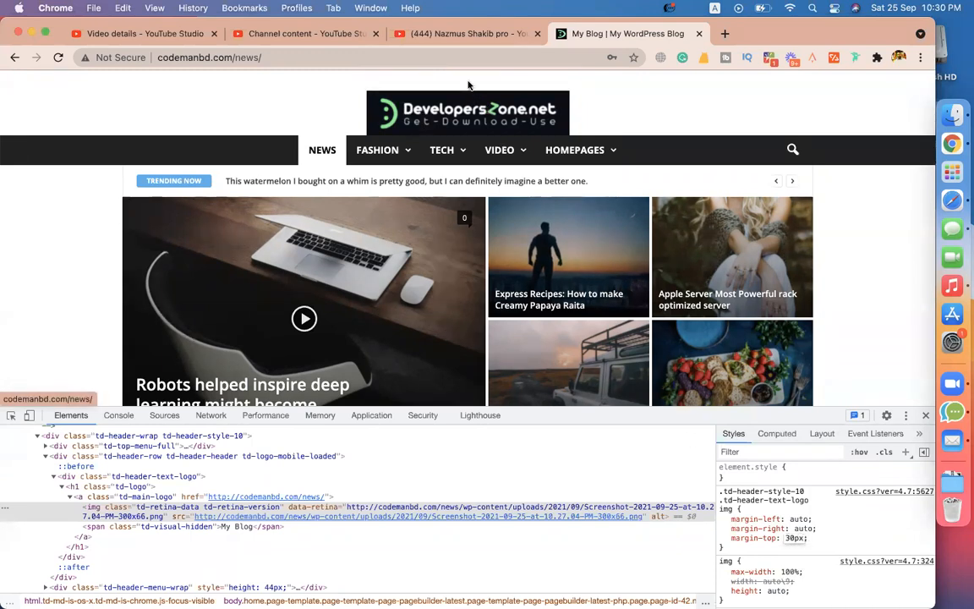
Step: Add margin-bottom: 30px to the logo img rule
{"action": "left_click", "coordinate": [846, 540]}
{"action": "type", "text": "marg"}
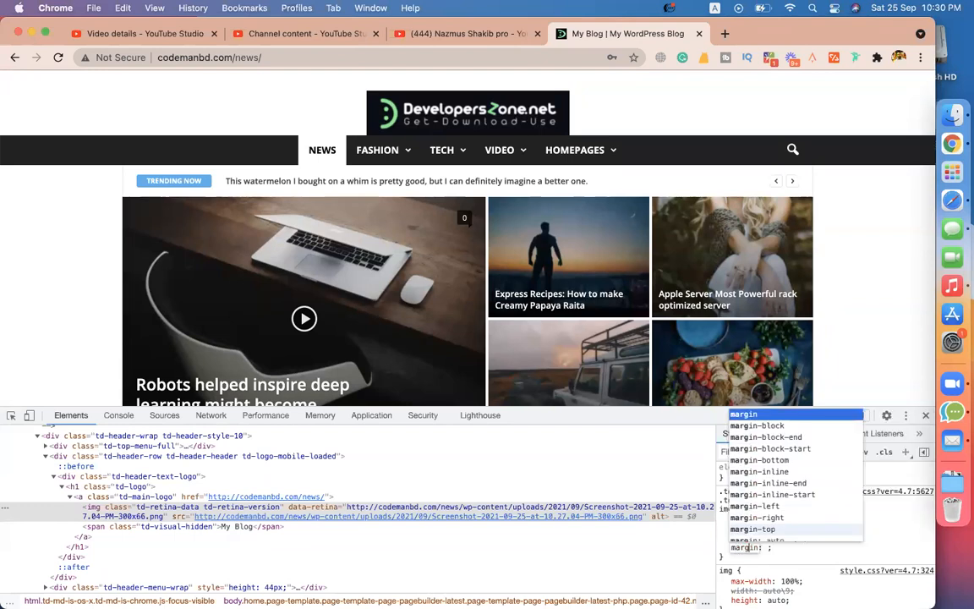
{"action": "key", "text": "Down"}
{"action": "key", "text": "Down"}
{"action": "key", "text": "Down"}
{"action": "key", "text": "Down"}
{"action": "key", "text": "Down"}
{"action": "key", "text": "Down"}
{"action": "key", "text": "Down"}
{"action": "key", "text": "Down"}
{"action": "key", "text": "Down"}
{"action": "key", "text": "Down"}
{"action": "key", "text": "Down"}
{"action": "key", "text": "Down"}
{"action": "key", "text": "Down"}
{"action": "key", "text": "Down"}
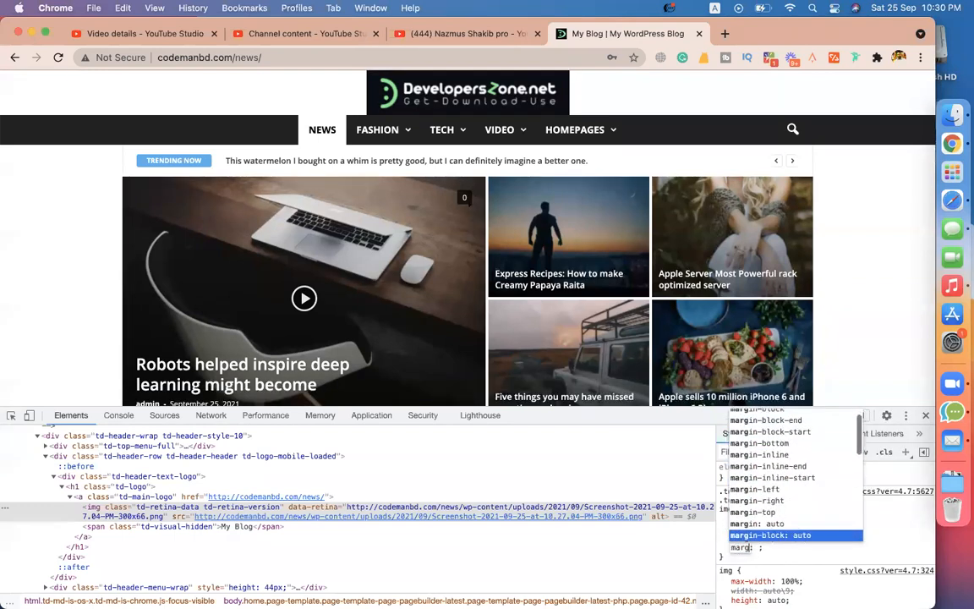
{"action": "key", "text": "Up"}
{"action": "key", "text": "Up"}
{"action": "key", "text": "Up"}
{"action": "key", "text": "Up"}
{"action": "key", "text": "Up"}
{"action": "key", "text": "Up"}
{"action": "key", "text": "Up"}
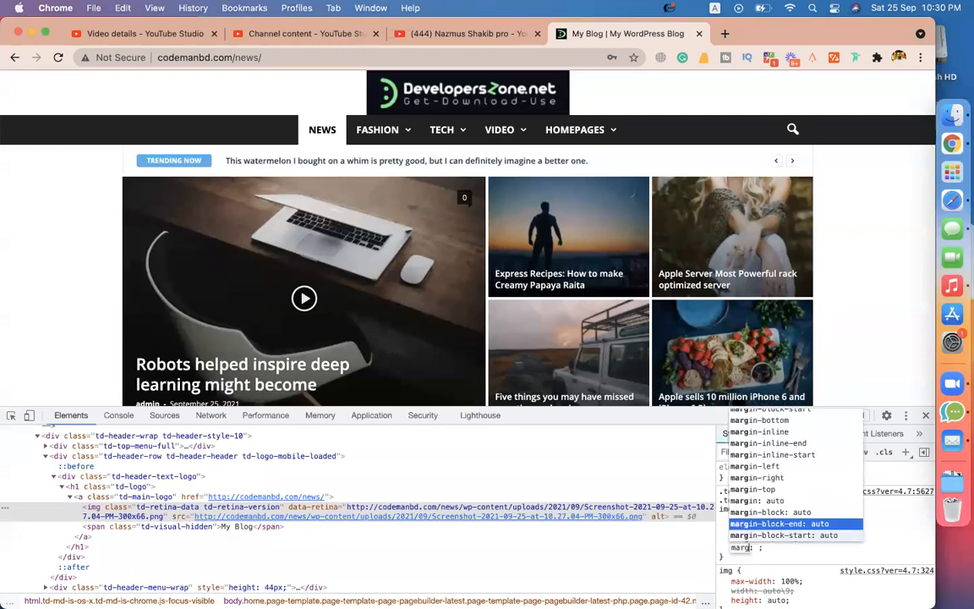
{"action": "key", "text": "Up"}
{"action": "key", "text": "Up"}
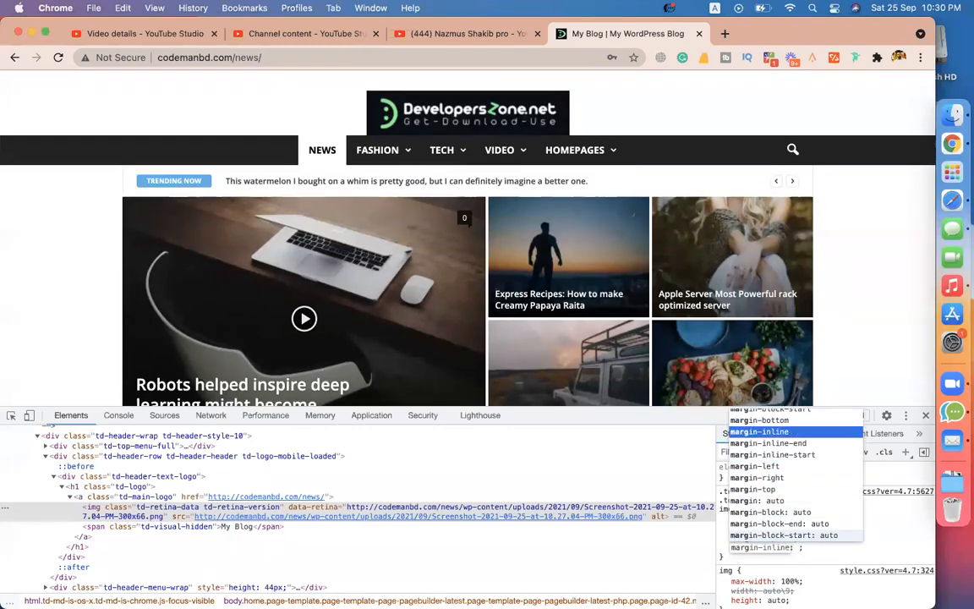
{"action": "key", "text": "Up"}
{"action": "key", "text": "Return"}
{"action": "type", "text": "30"}
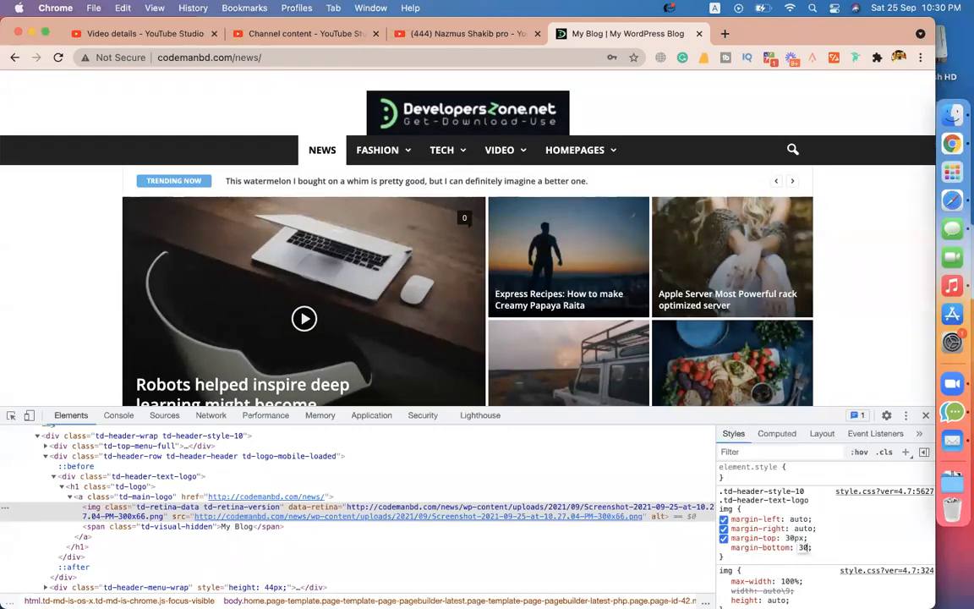
{"action": "key", "text": "Return"}
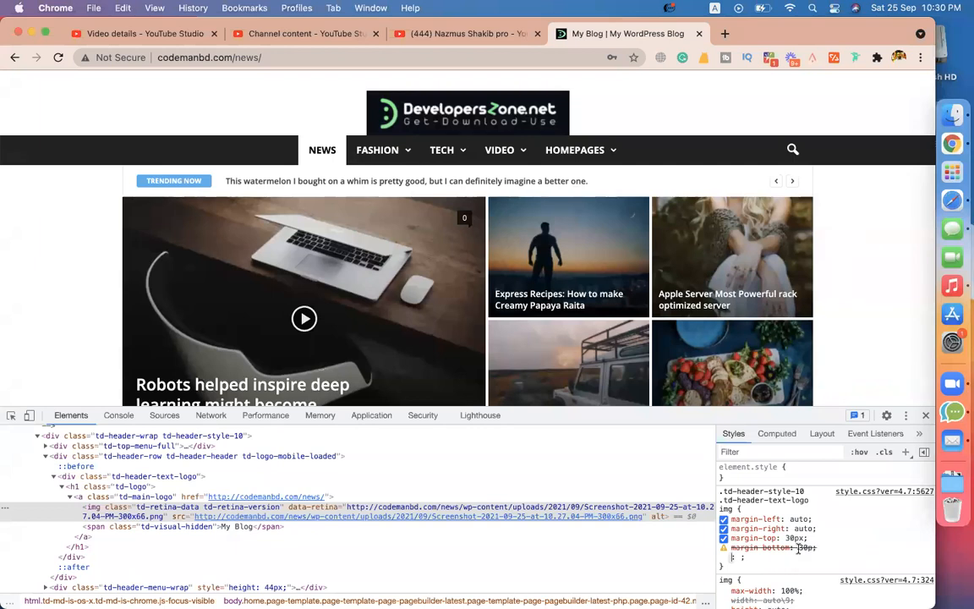
{"action": "key", "text": "Escape"}
{"action": "type", "text": "x"}
{"action": "key", "text": "Return"}
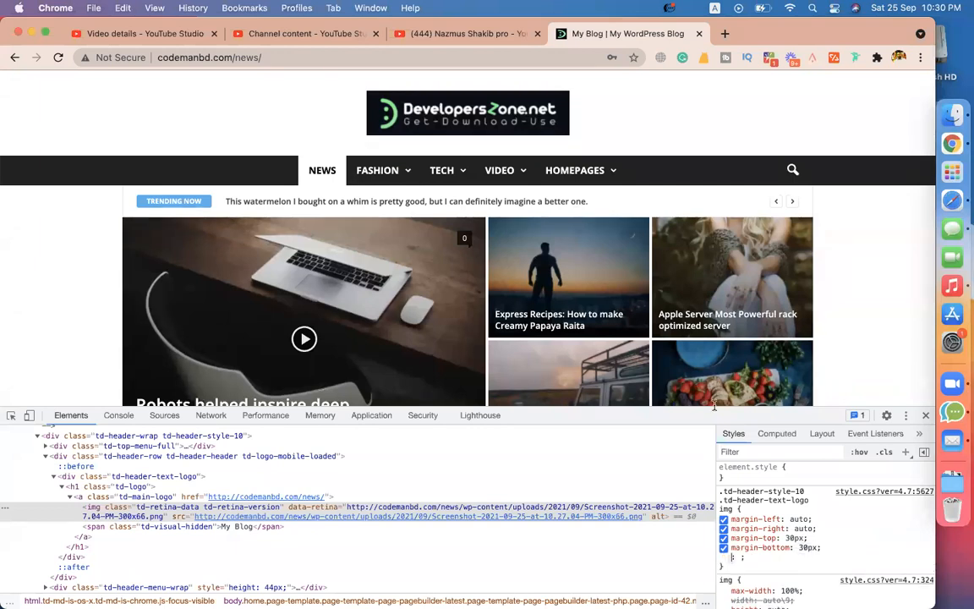
{"action": "mouse_move", "coordinate": [657, 231]}
{"action": "left_click", "coordinate": [863, 547]}
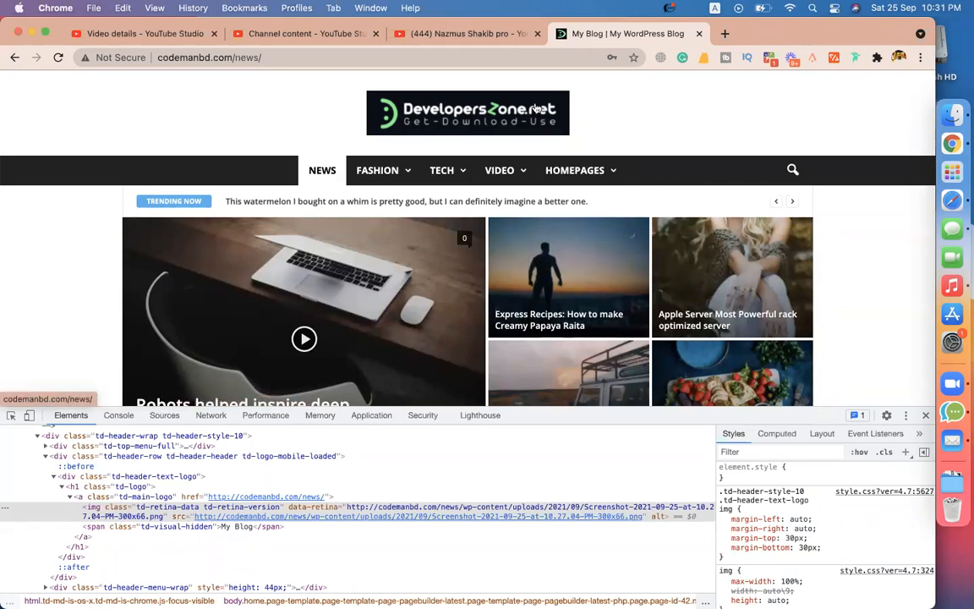
Step: Add a width of 344px to the logo img rule
{"action": "left_click", "coordinate": [846, 551]}
{"action": "type", "text": "woi"}
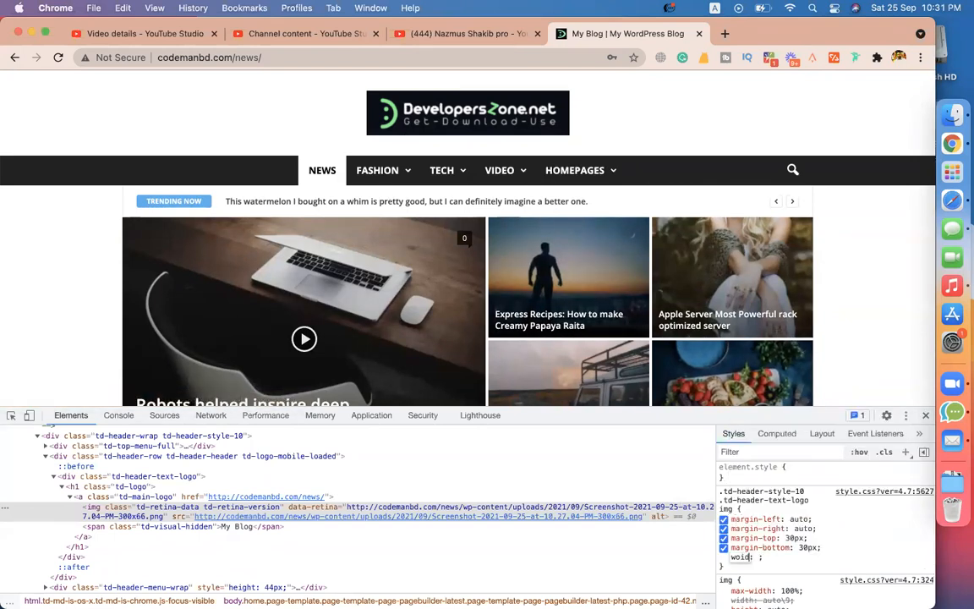
{"action": "type", "text": "d"}
{"action": "key", "text": "BackSpace"}
{"action": "key", "text": "BackSpace"}
{"action": "key", "text": "BackSpace"}
{"action": "type", "text": "idth"}
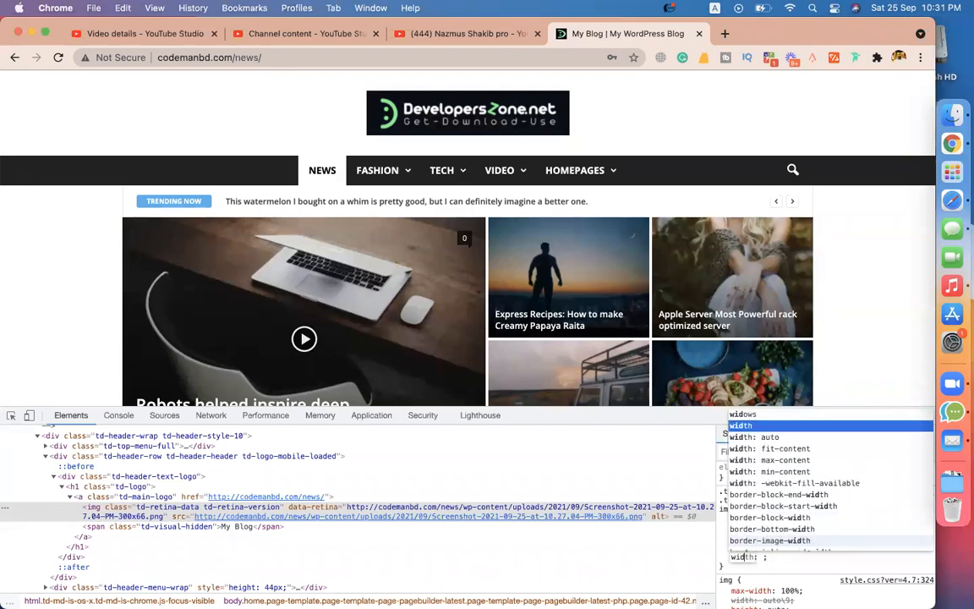
{"action": "key", "text": "Return"}
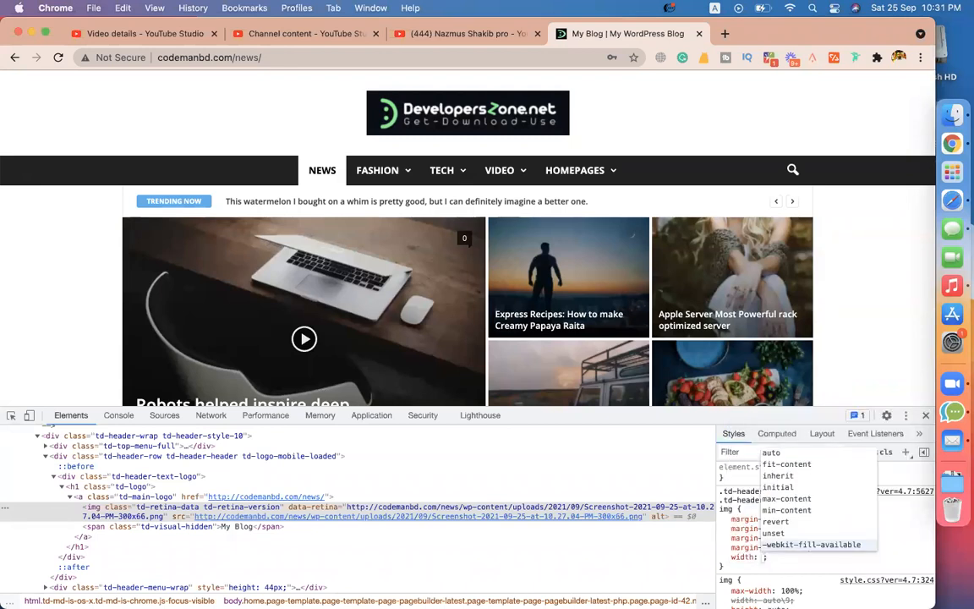
{"action": "type", "text": "1"}
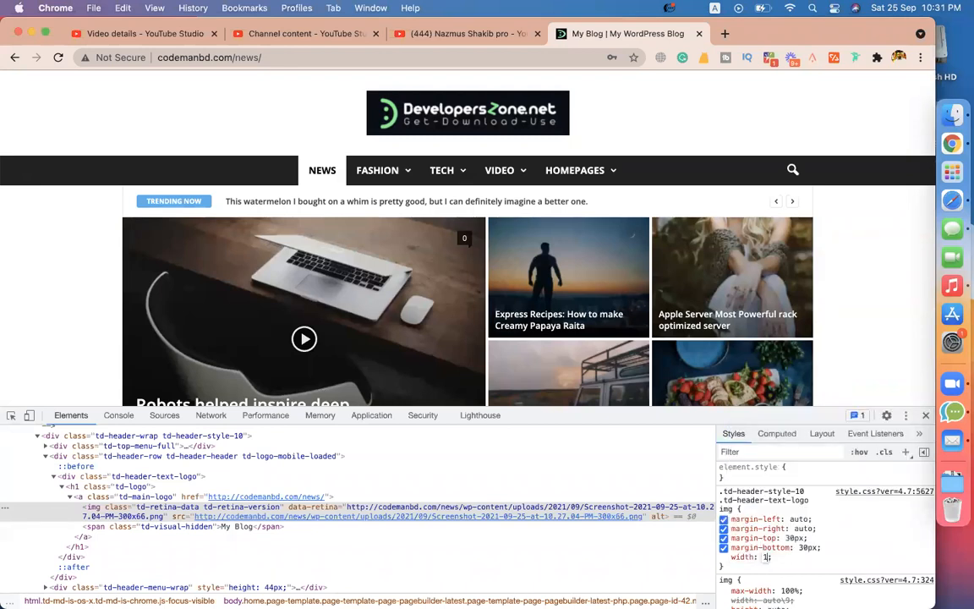
{"action": "type", "text": "20%"}
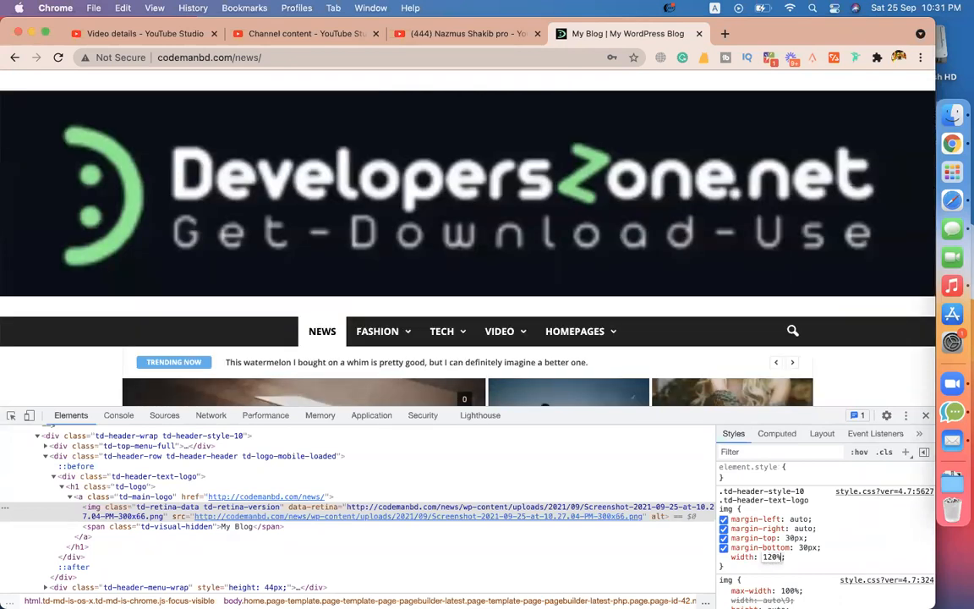
{"action": "key", "text": "BackSpace"}
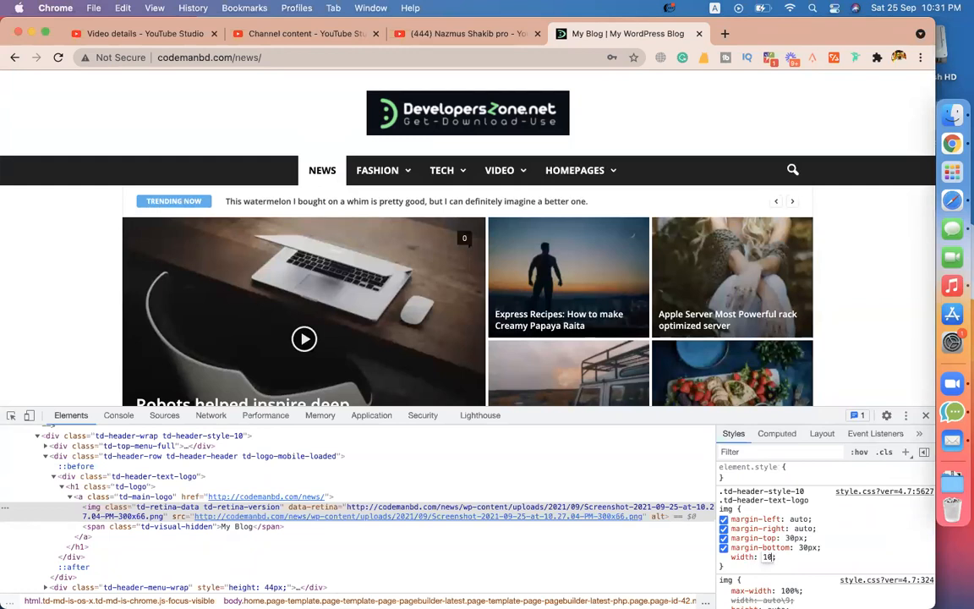
{"action": "type", "text": "%"}
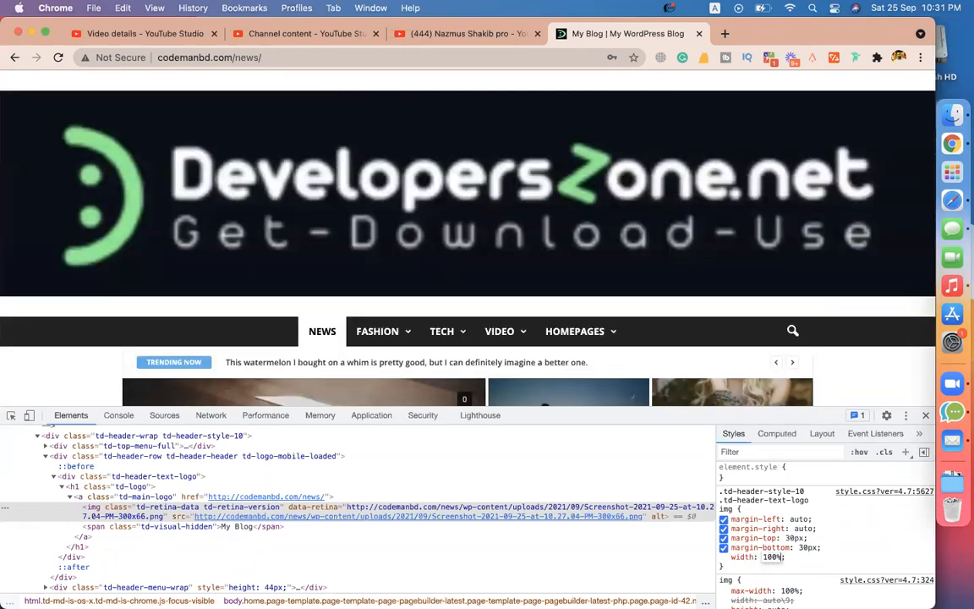
{"action": "key", "text": "BackSpace"}
{"action": "key", "text": "BackSpace"}
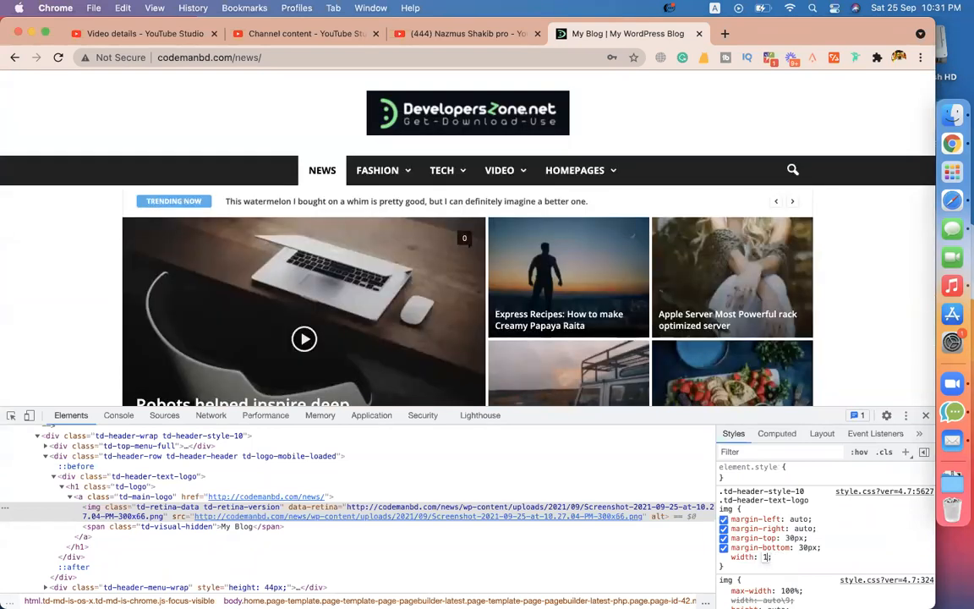
{"action": "key", "text": "BackSpace"}
{"action": "type", "text": "300p"}
{"action": "key", "text": "Up"}
{"action": "key", "text": "Up"}
{"action": "key", "text": "Up"}
{"action": "key", "text": "Up"}
{"action": "key", "text": "Up"}
{"action": "key", "text": "Up"}
{"action": "key", "text": "Up"}
{"action": "key", "text": "Up"}
{"action": "key", "text": "Up"}
{"action": "key", "text": "Up"}
{"action": "key", "text": "Up"}
{"action": "key", "text": "Up"}
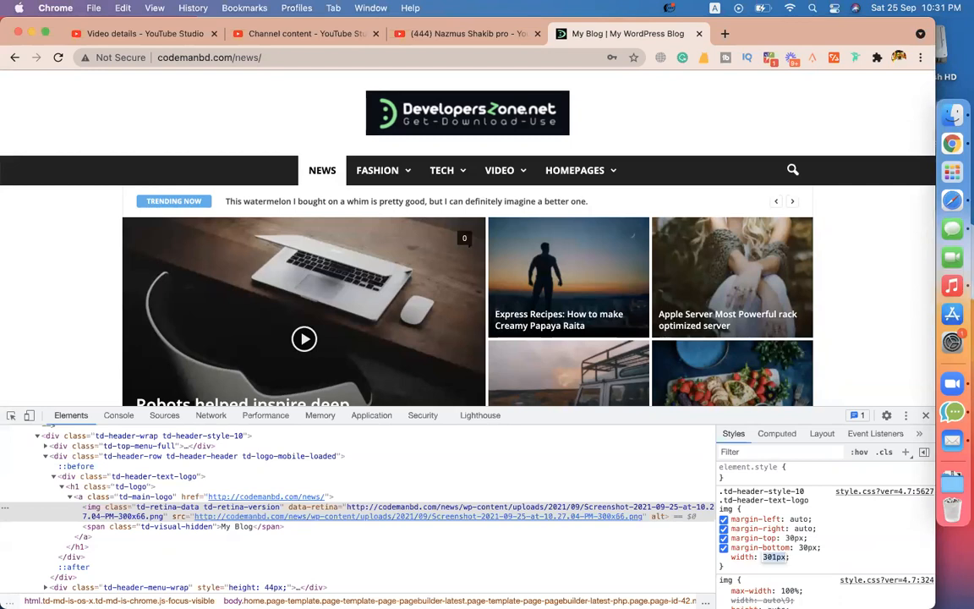
{"action": "key", "text": "Up"}
{"action": "key", "text": "Up"}
{"action": "key", "text": "Up"}
{"action": "key", "text": "Up"}
{"action": "key", "text": "Up"}
{"action": "key", "text": "Up"}
{"action": "key", "text": "Up"}
{"action": "key", "text": "Up"}
{"action": "key", "text": "Up"}
{"action": "key", "text": "Up"}
{"action": "key", "text": "Up"}
{"action": "key", "text": "Up"}
{"action": "key", "text": "Up"}
{"action": "key", "text": "Up"}
{"action": "key", "text": "Up"}
{"action": "key", "text": "Up"}
{"action": "key", "text": "Up"}
{"action": "key", "text": "Up"}
{"action": "key", "text": "Up"}
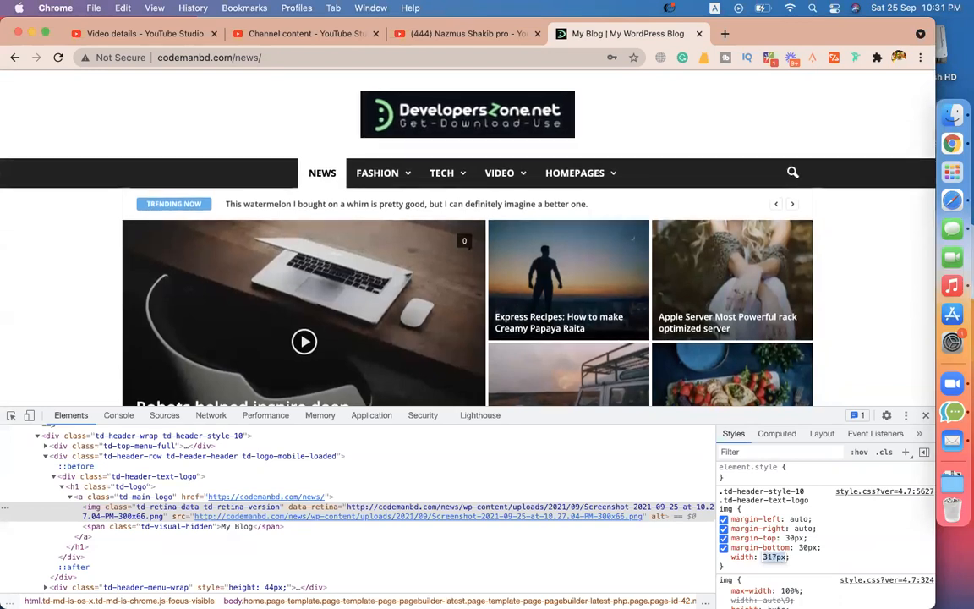
{"action": "key", "text": "Up"}
{"action": "key", "text": "Up"}
{"action": "key", "text": "Up"}
{"action": "key", "text": "Up"}
{"action": "key", "text": "Up"}
{"action": "key", "text": "Up"}
{"action": "key", "text": "Up"}
{"action": "key", "text": "Up"}
{"action": "key", "text": "Up"}
{"action": "key", "text": "Up"}
{"action": "key", "text": "Up"}
{"action": "key", "text": "Up"}
{"action": "key", "text": "Up"}
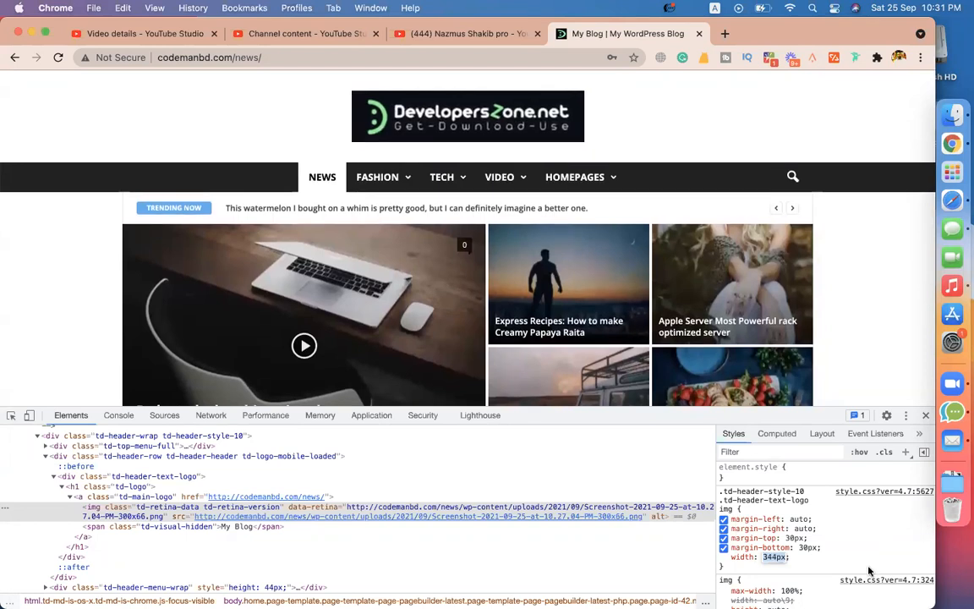
Step: Reduce the logo's top and bottom margins to 20px
{"action": "left_click", "coordinate": [810, 548]}
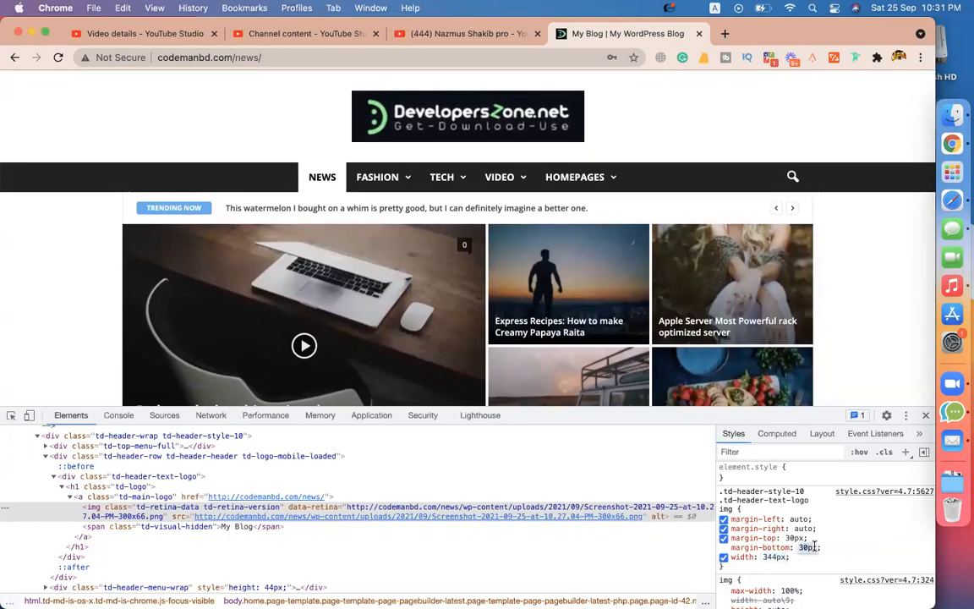
{"action": "key", "text": "Down"}
{"action": "key", "text": "Down"}
{"action": "key", "text": "Down"}
{"action": "key", "text": "Down"}
{"action": "key", "text": "Down"}
{"action": "key", "text": "Down"}
{"action": "key", "text": "Down"}
{"action": "key", "text": "Down"}
{"action": "key", "text": "Down"}
{"action": "key", "text": "Down"}
{"action": "key", "text": "Down"}
{"action": "key", "text": "Up"}
{"action": "left_click", "coordinate": [793, 538]}
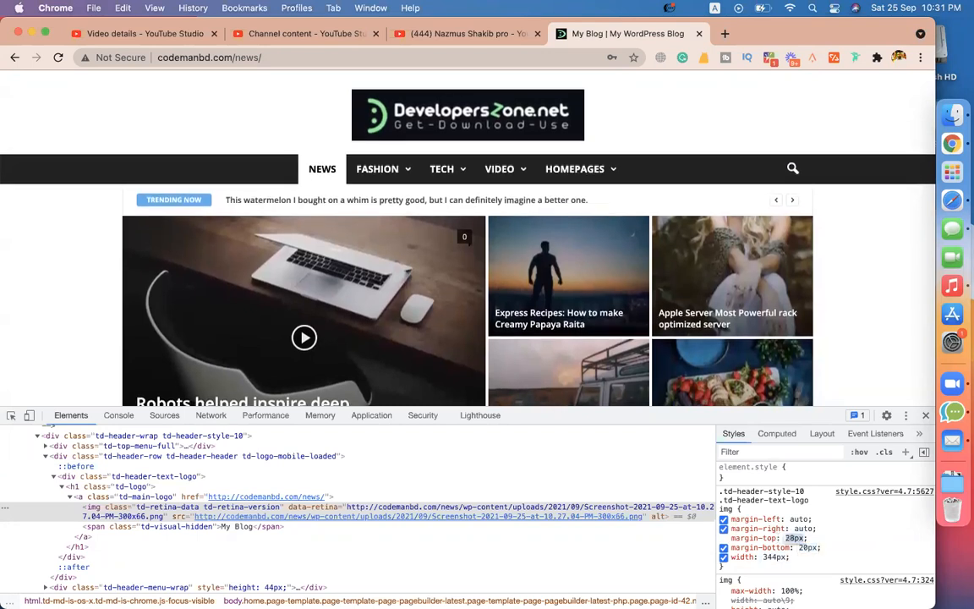
{"action": "key", "text": "Down"}
{"action": "key", "text": "Down"}
{"action": "key", "text": "Down"}
{"action": "key", "text": "Down"}
{"action": "key", "text": "Down"}
{"action": "key", "text": "Down"}
{"action": "key", "text": "Down"}
{"action": "key", "text": "Down"}
{"action": "key", "text": "Down"}
{"action": "key", "text": "Down"}
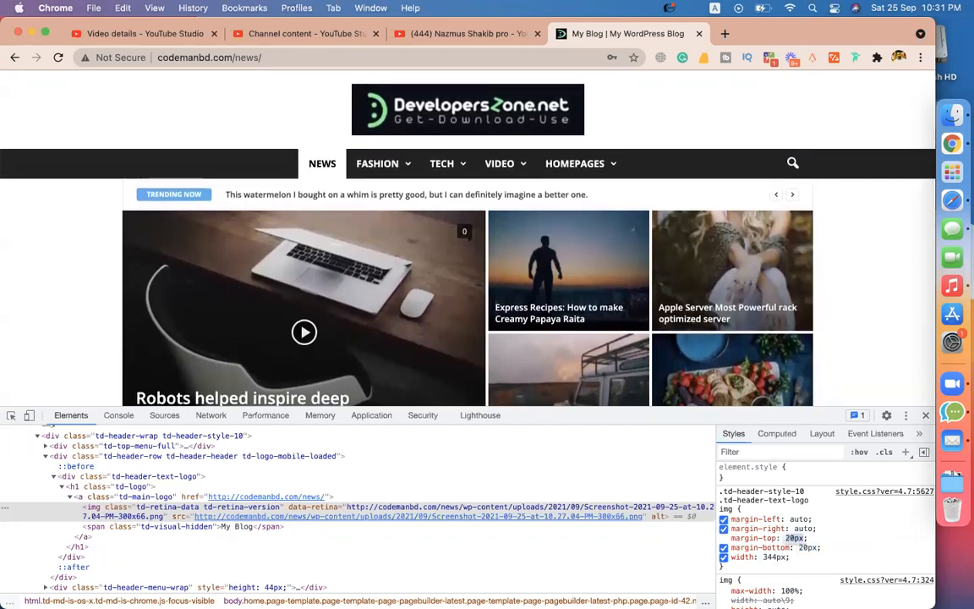
{"action": "key", "text": "Return"}
Step: Copy the whole logo img rule and switch to Safari
{"action": "left_click_drag", "start_coordinate": [729, 567], "coordinate": [720, 493]}
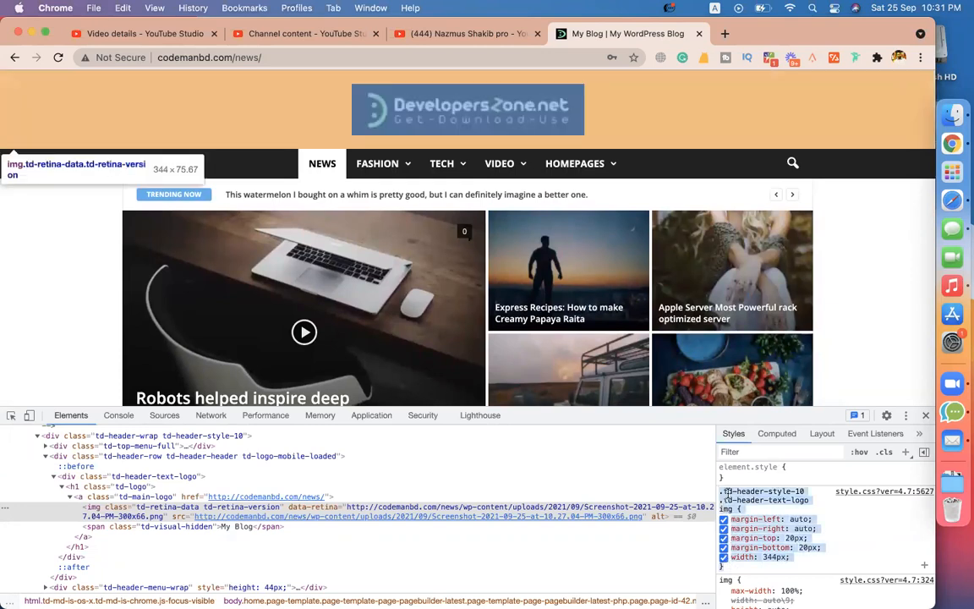
{"action": "right_click", "coordinate": [727, 493]}
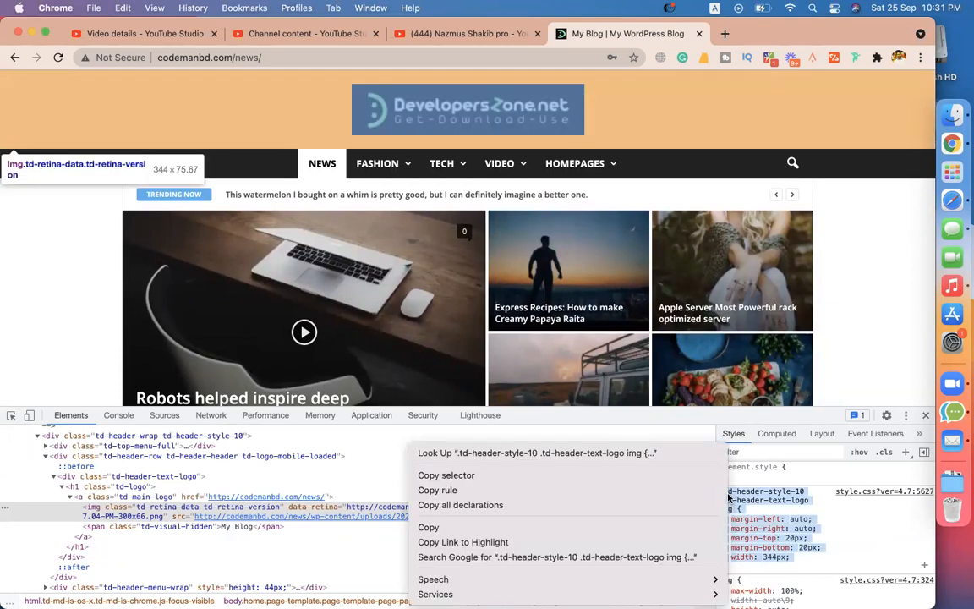
{"action": "left_click", "coordinate": [579, 525]}
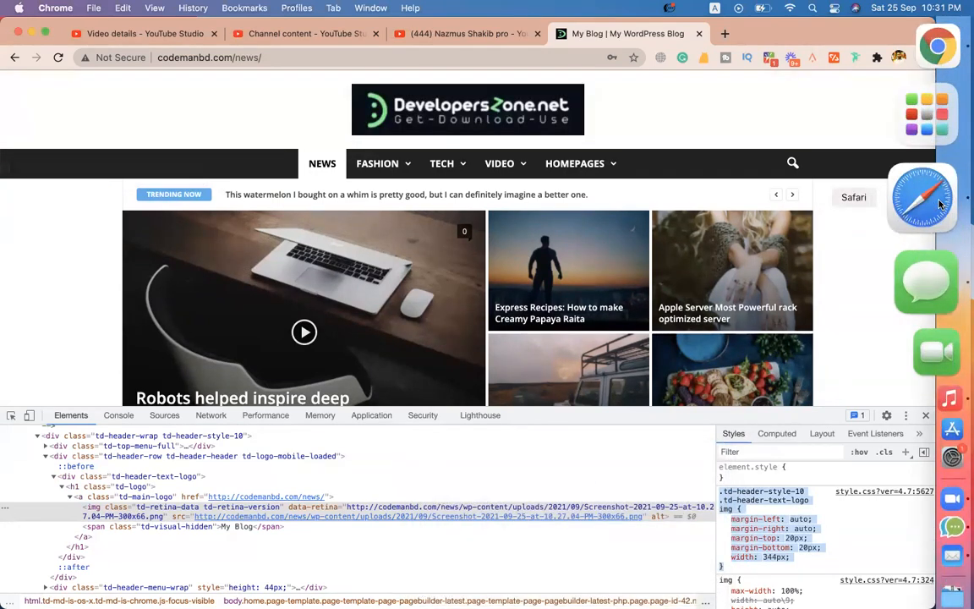
{"action": "left_click", "coordinate": [940, 203]}
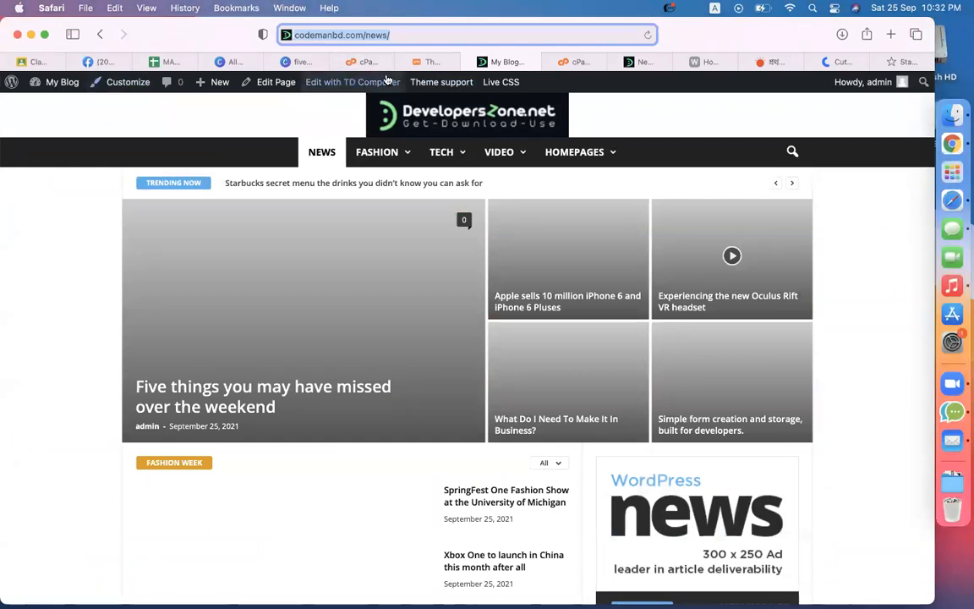
Step: Paste the copied logo rule into the Customizer's Additional CSS and publish it
{"action": "left_click", "coordinate": [428, 62]}
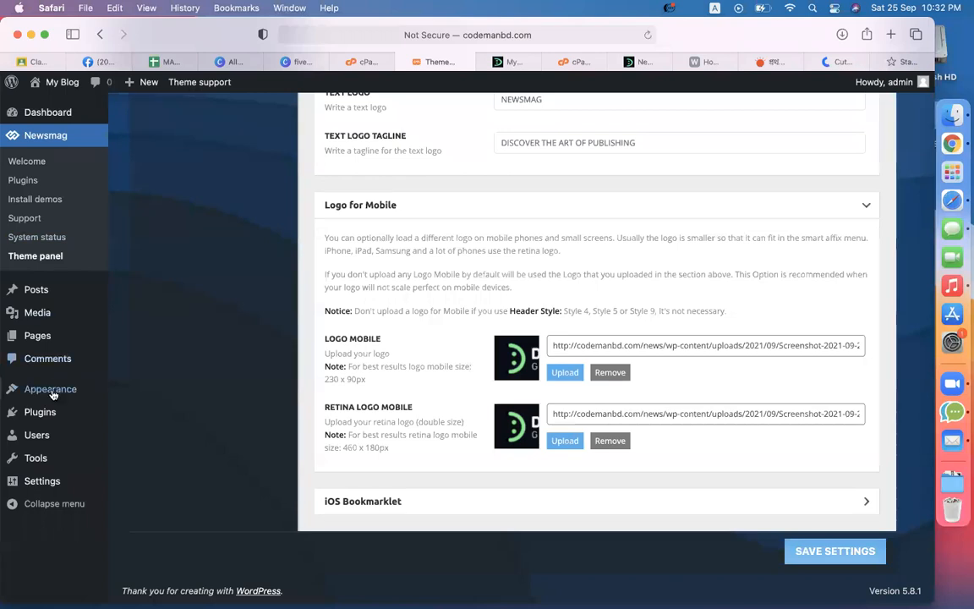
{"action": "mouse_move", "coordinate": [52, 390]}
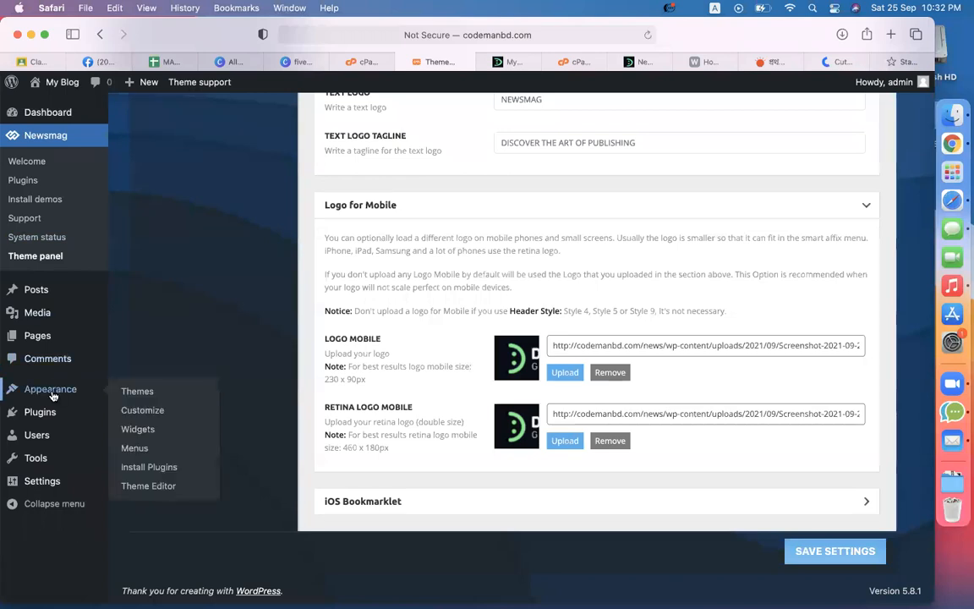
{"action": "right_click", "coordinate": [151, 410]}
{"action": "left_click", "coordinate": [204, 414]}
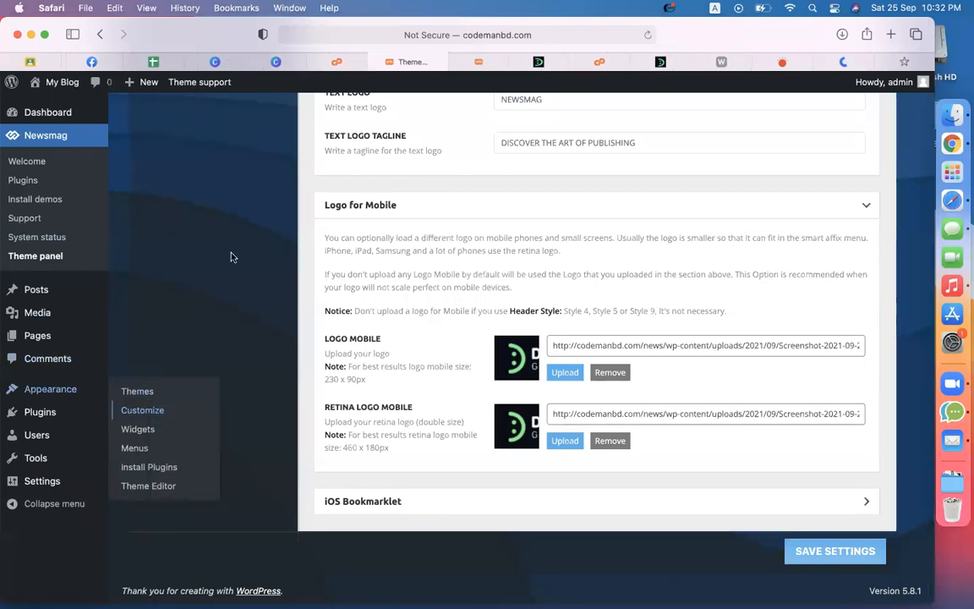
{"action": "left_click", "coordinate": [486, 70]}
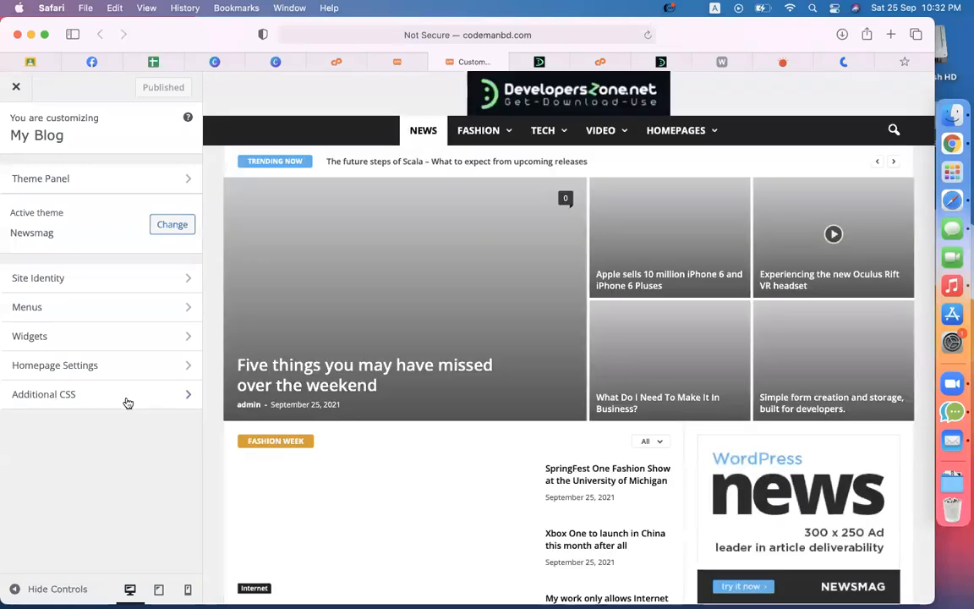
{"action": "left_click", "coordinate": [128, 404]}
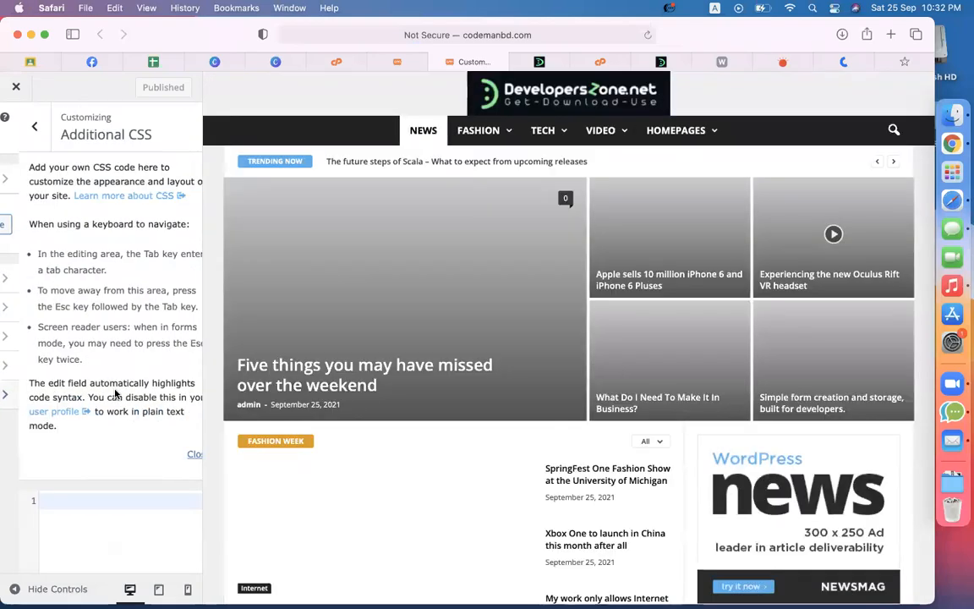
{"action": "scroll", "coordinate": [88, 380], "scroll_direction": "down", "scroll_amount": 4}
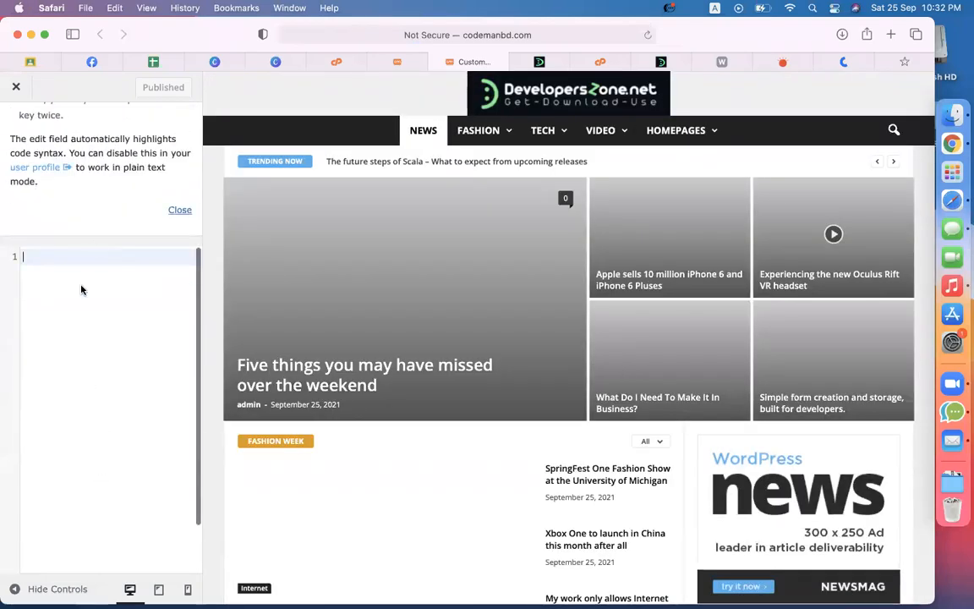
{"action": "key", "text": "cmd+v"}
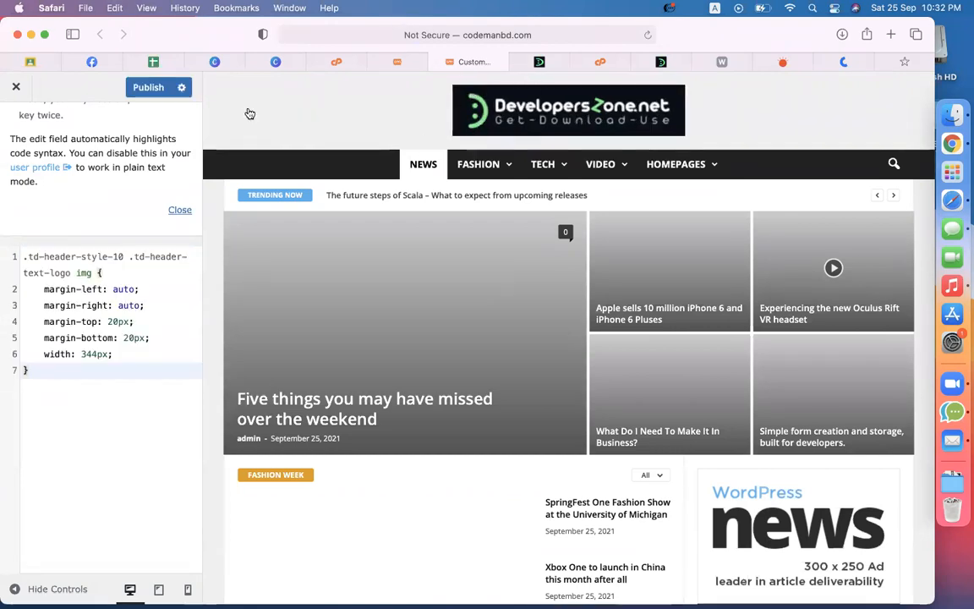
{"action": "left_click", "coordinate": [148, 87]}
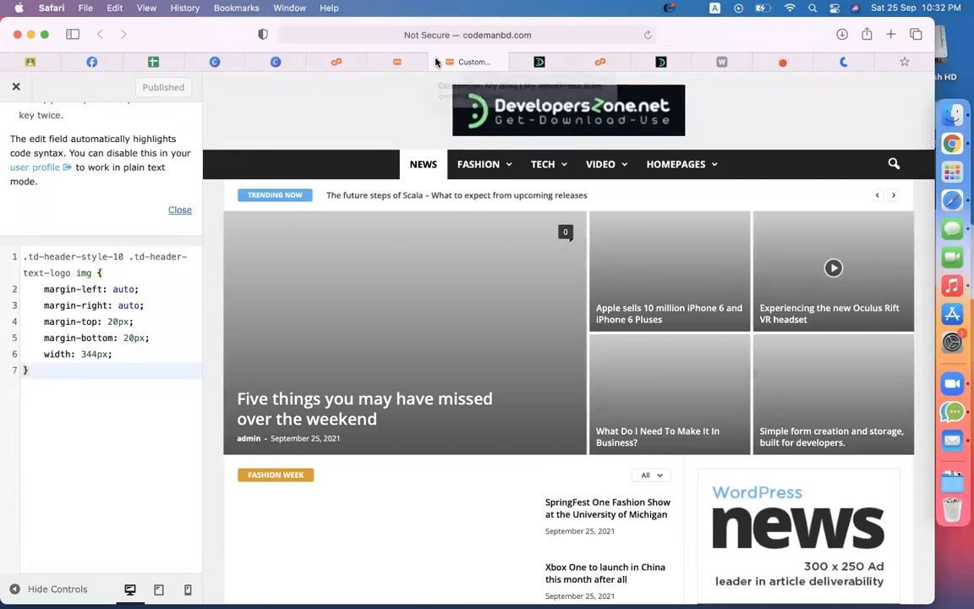
Step: Close the Customizer and reload the front page to see the wider DevelopersZone logo
{"action": "left_click", "coordinate": [450, 61]}
{"action": "left_click", "coordinate": [489, 62]}
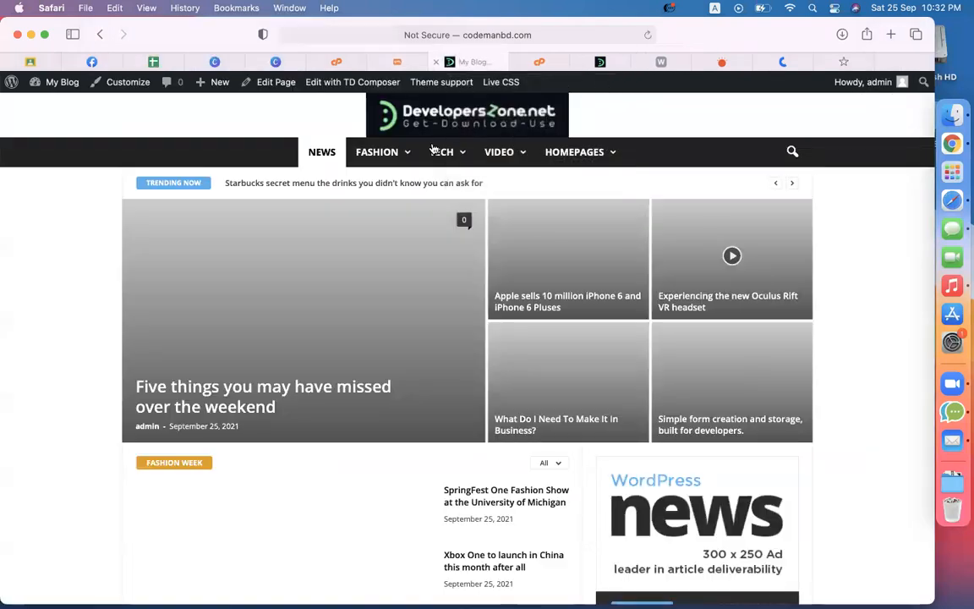
{"action": "left_click", "coordinate": [646, 35]}
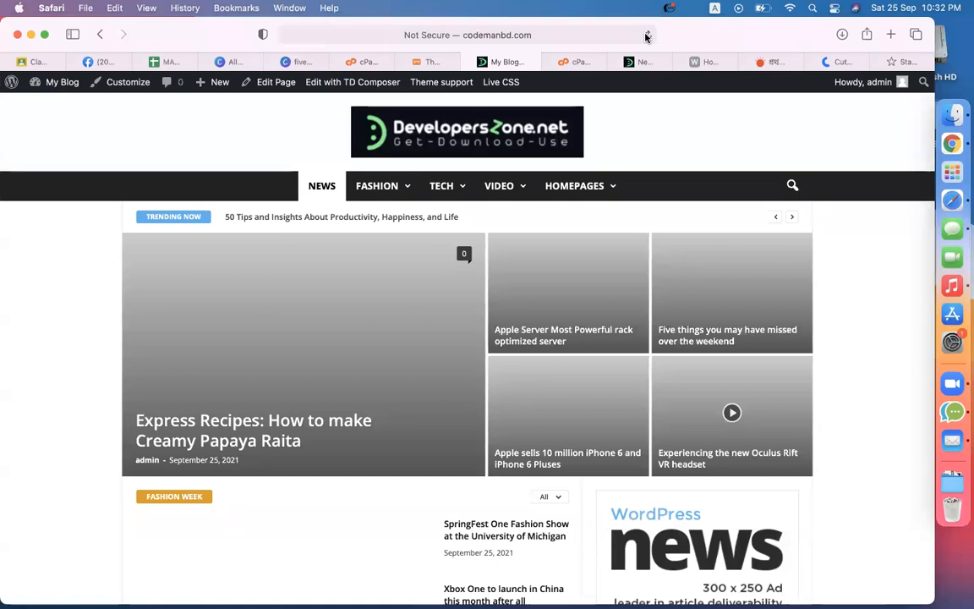
{"action": "left_click", "coordinate": [925, 148]}
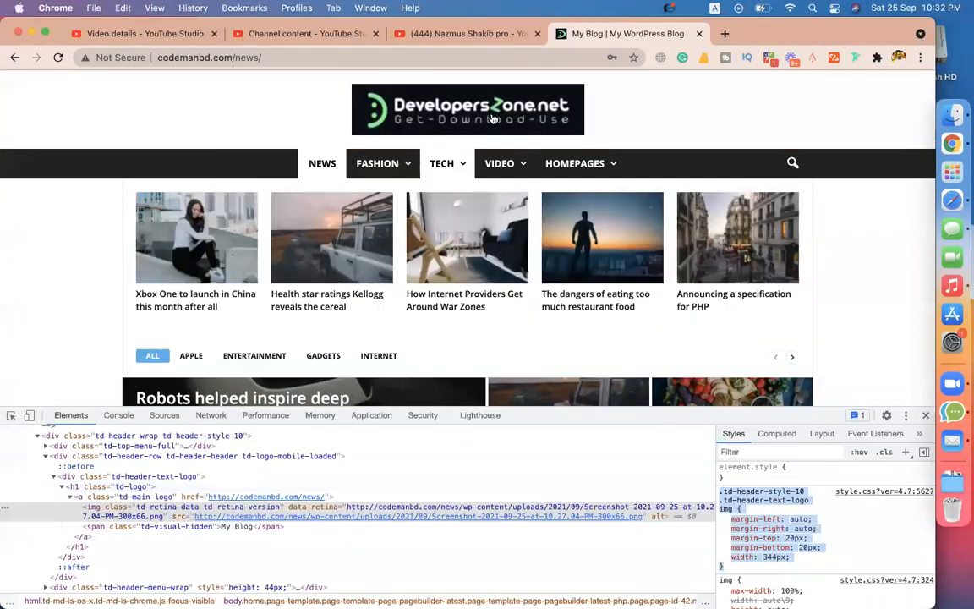
Step: Discard an empty property row from the logo img rule in DevTools
{"action": "right_click", "coordinate": [482, 111]}
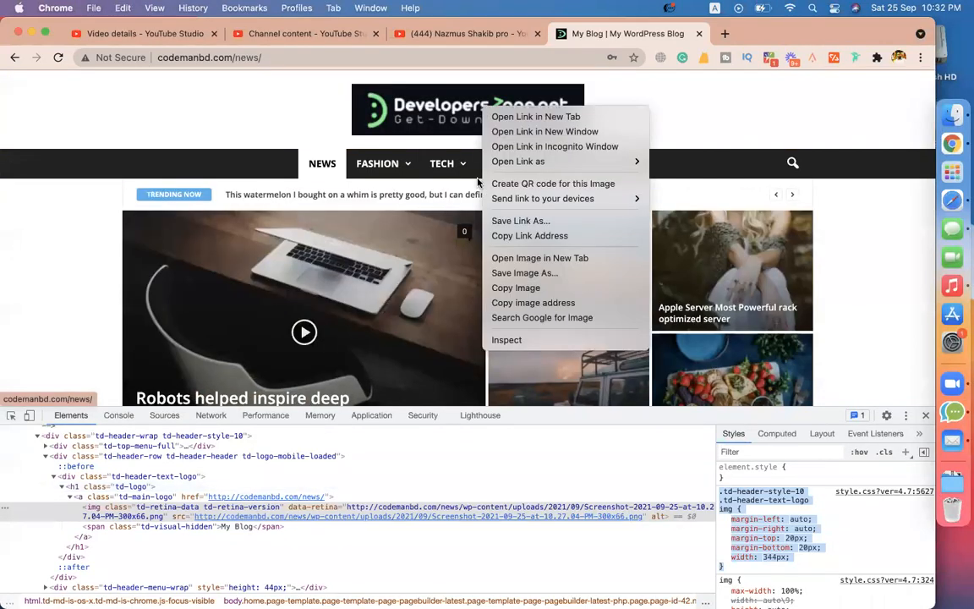
{"action": "left_click", "coordinate": [161, 518]}
{"action": "scroll", "coordinate": [806, 512], "scroll_direction": "down", "scroll_amount": 1}
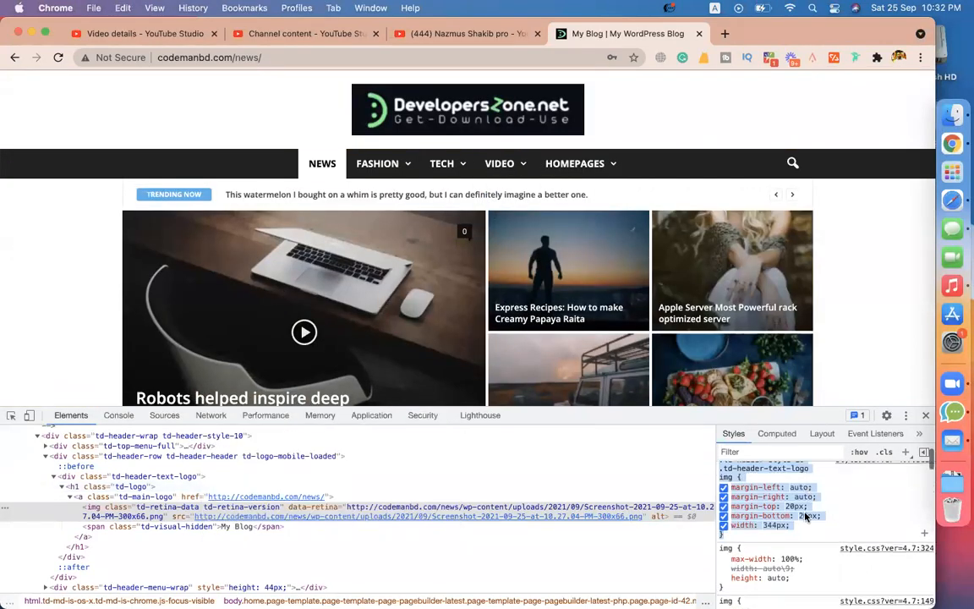
{"action": "left_click", "coordinate": [763, 484]}
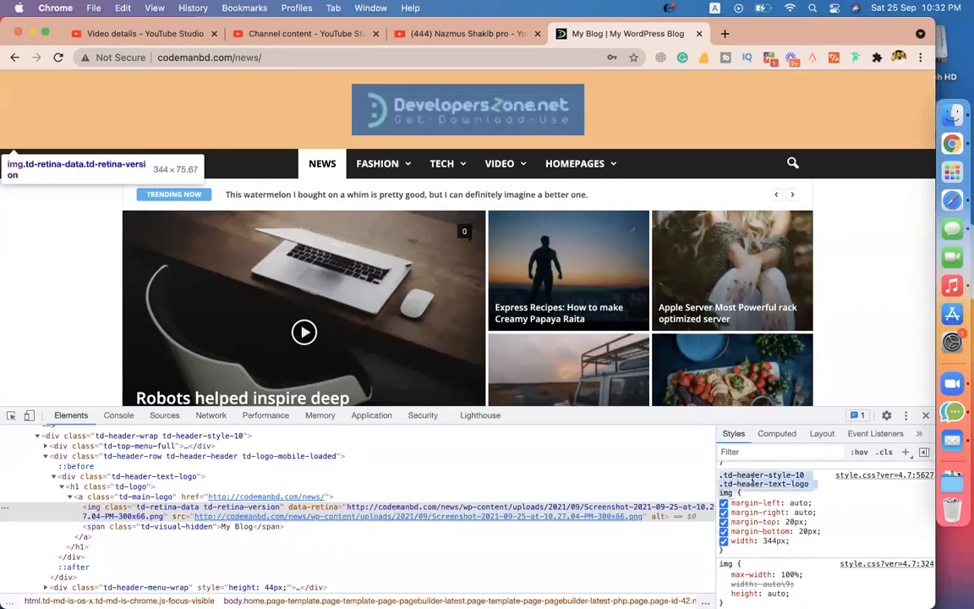
{"action": "left_click", "coordinate": [860, 493]}
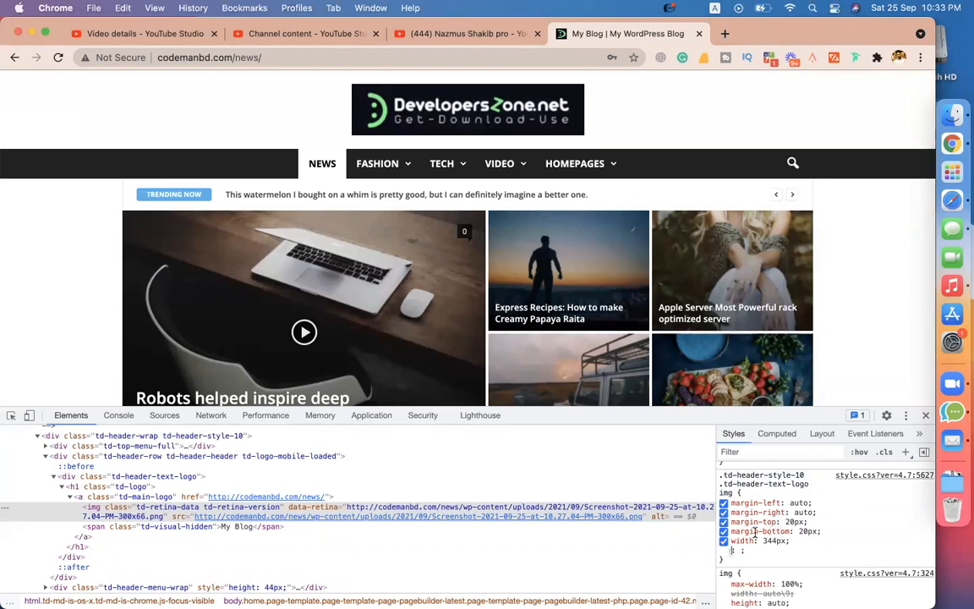
{"action": "left_click", "coordinate": [865, 536]}
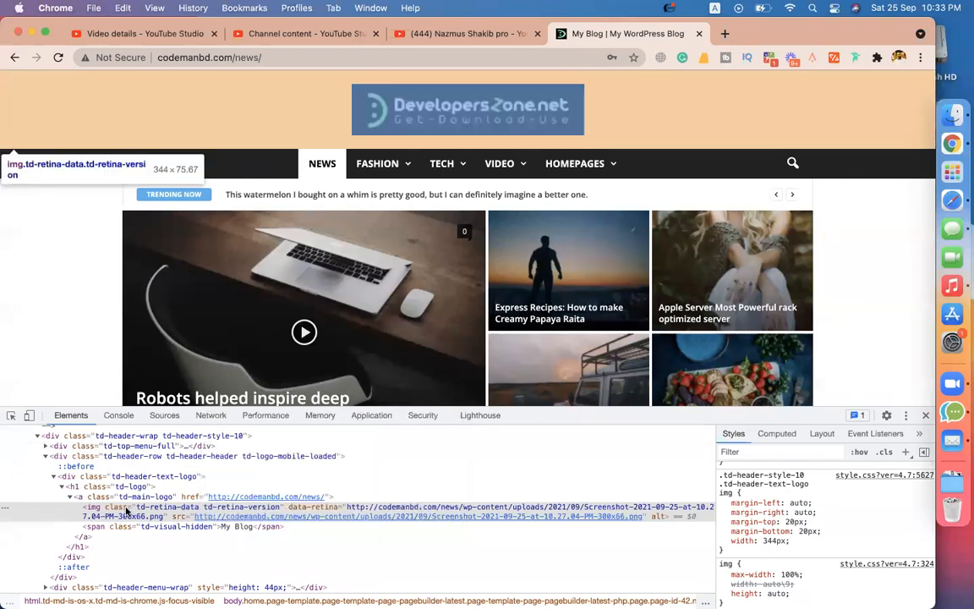
Step: Add an empty style rule for img.td-retina-data.td-retina-version, then return to Safari
{"action": "scroll", "coordinate": [524, 348], "scroll_direction": "down", "scroll_amount": 1}
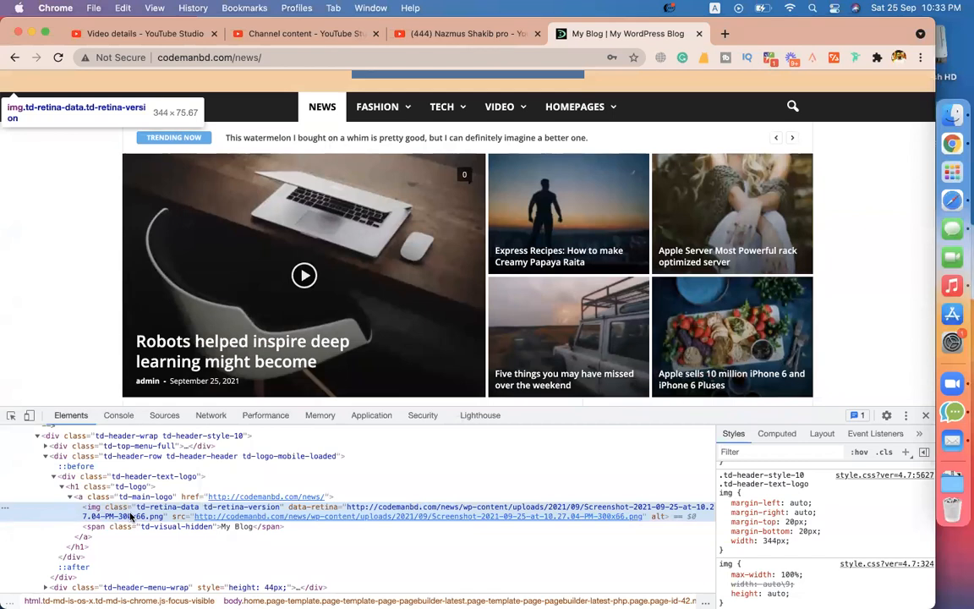
{"action": "left_click", "coordinate": [905, 455]}
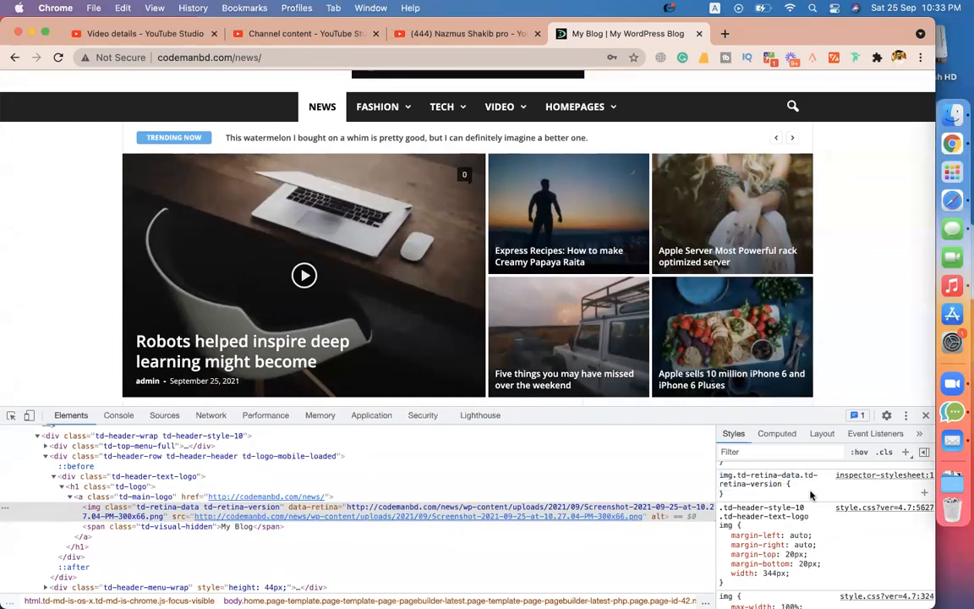
{"action": "key", "text": "Return"}
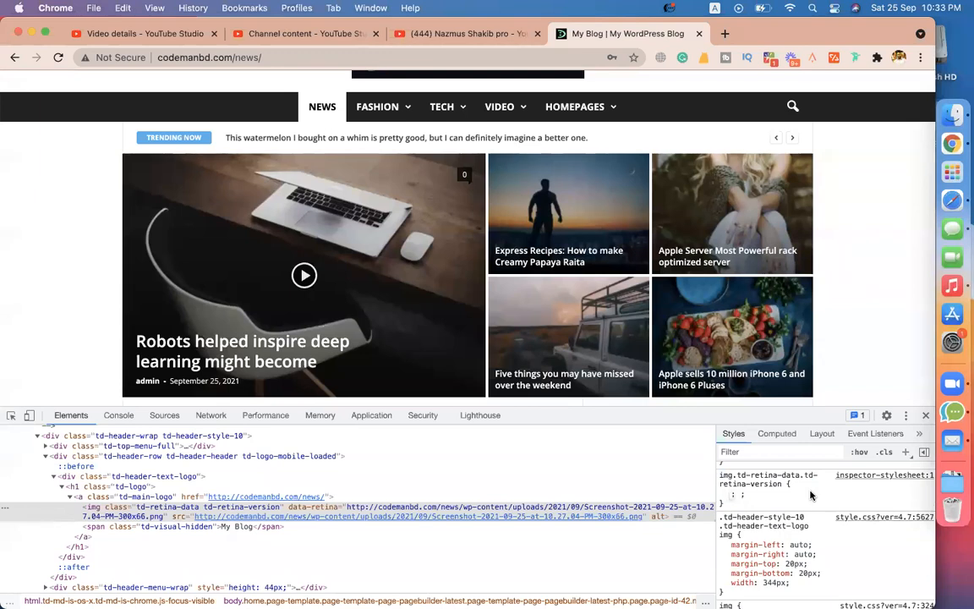
{"action": "key", "text": "Escape"}
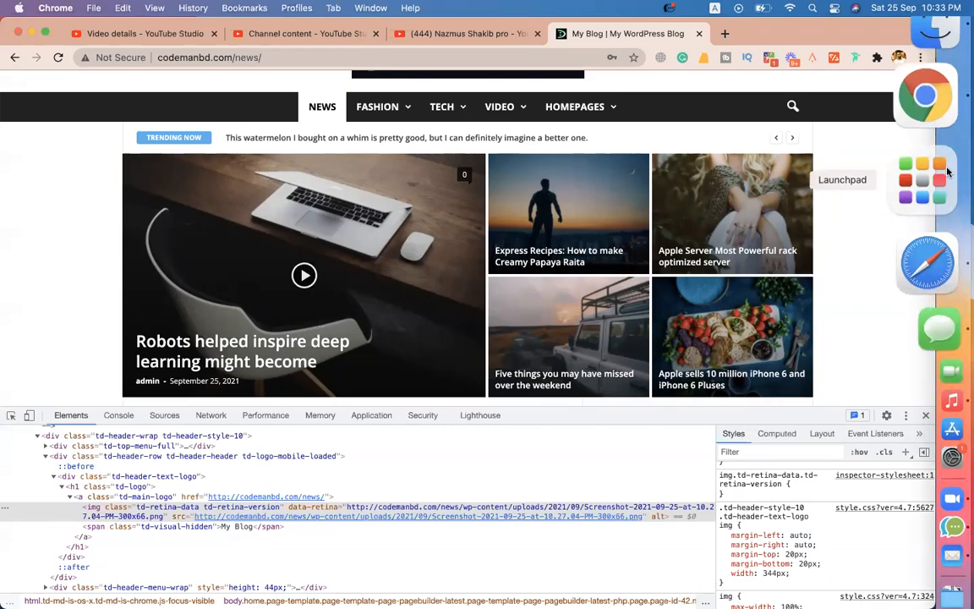
{"action": "left_click", "coordinate": [923, 186]}
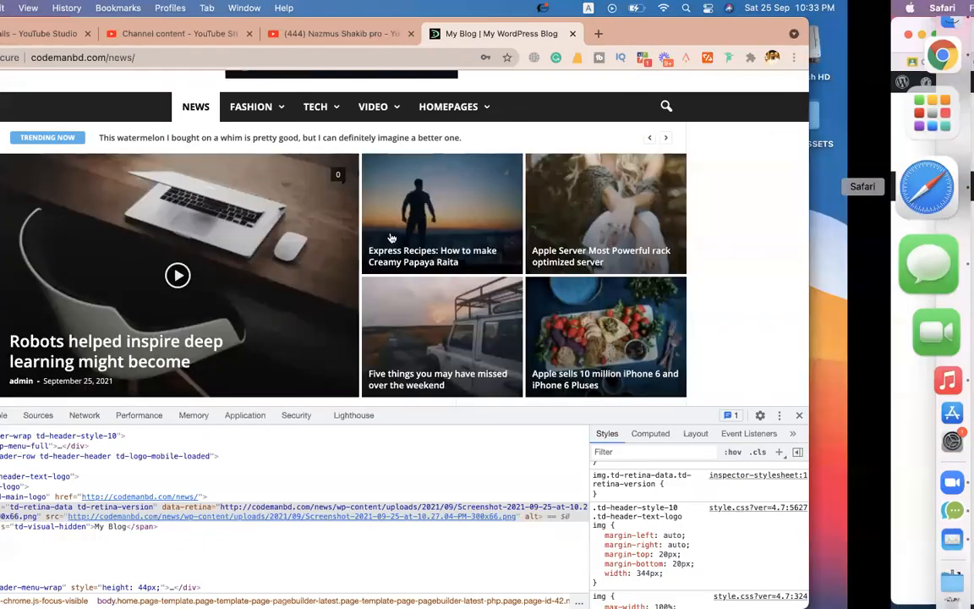
{"action": "scroll", "coordinate": [810, 371], "scroll_direction": "down", "scroll_amount": 3}
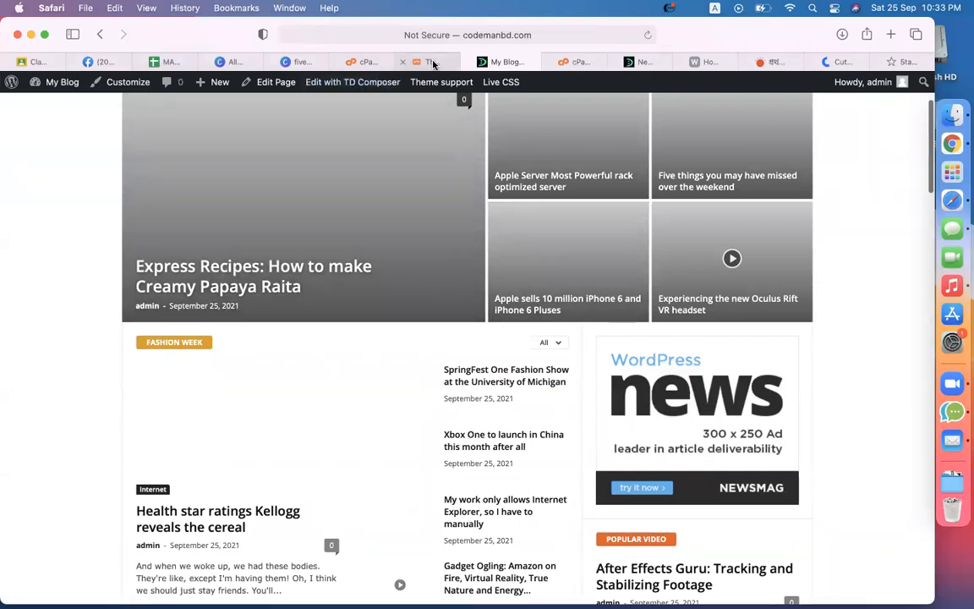
Step: Delete all the Sidebar ad code in the Newsmag theme panel's Ads settings
{"action": "left_click", "coordinate": [433, 62]}
{"action": "scroll", "coordinate": [413, 331], "scroll_direction": "up", "scroll_amount": 15}
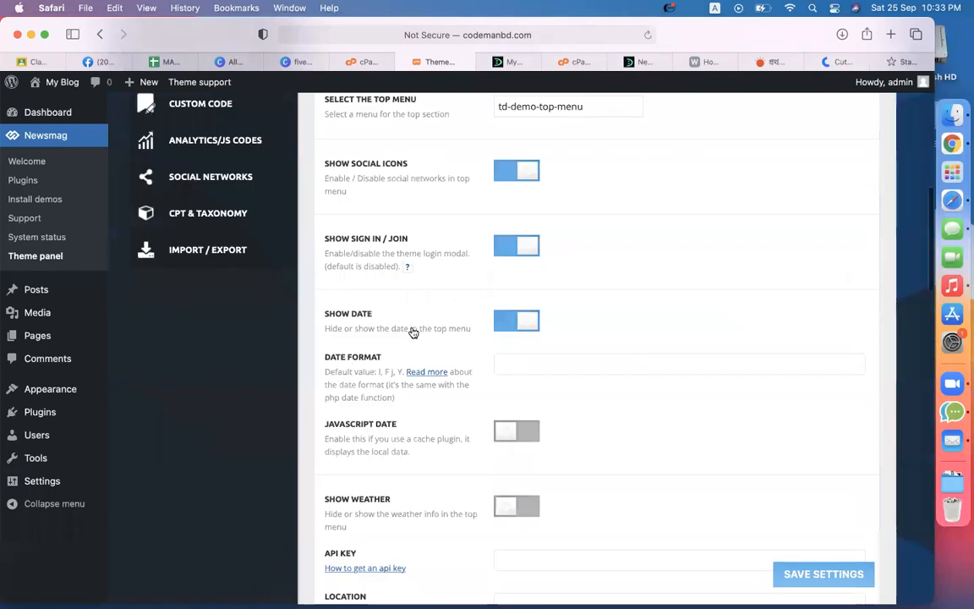
{"action": "scroll", "coordinate": [413, 331], "scroll_direction": "up", "scroll_amount": 10}
{"action": "left_click", "coordinate": [166, 274]}
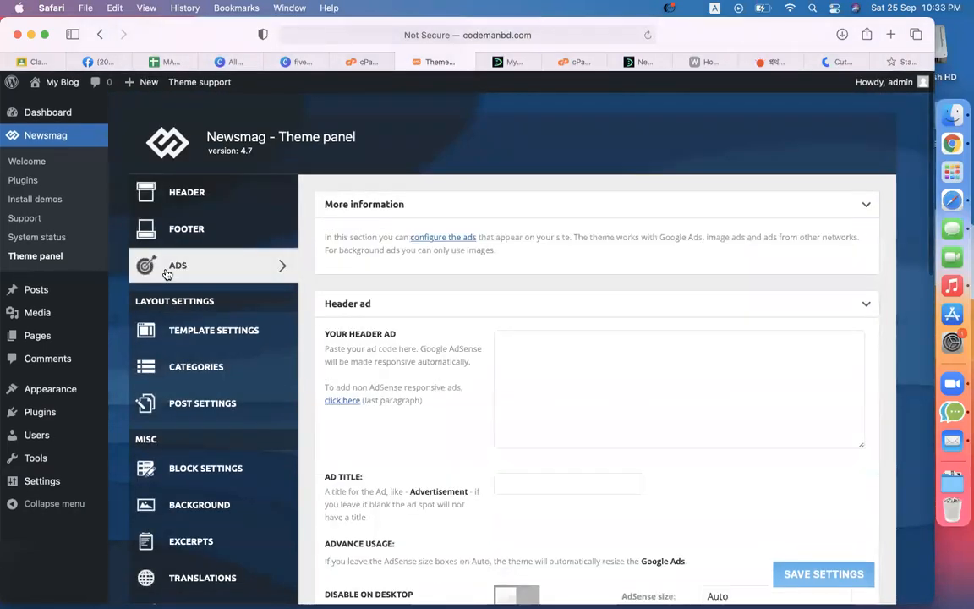
{"action": "scroll", "coordinate": [353, 313], "scroll_direction": "down", "scroll_amount": 5}
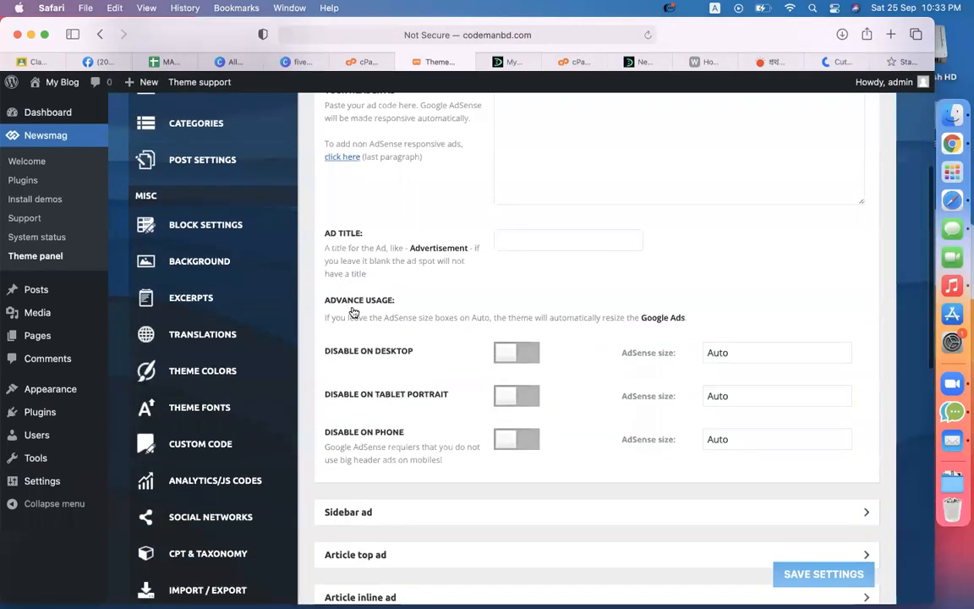
{"action": "scroll", "coordinate": [353, 313], "scroll_direction": "down", "scroll_amount": 5}
{"action": "left_click", "coordinate": [377, 295]}
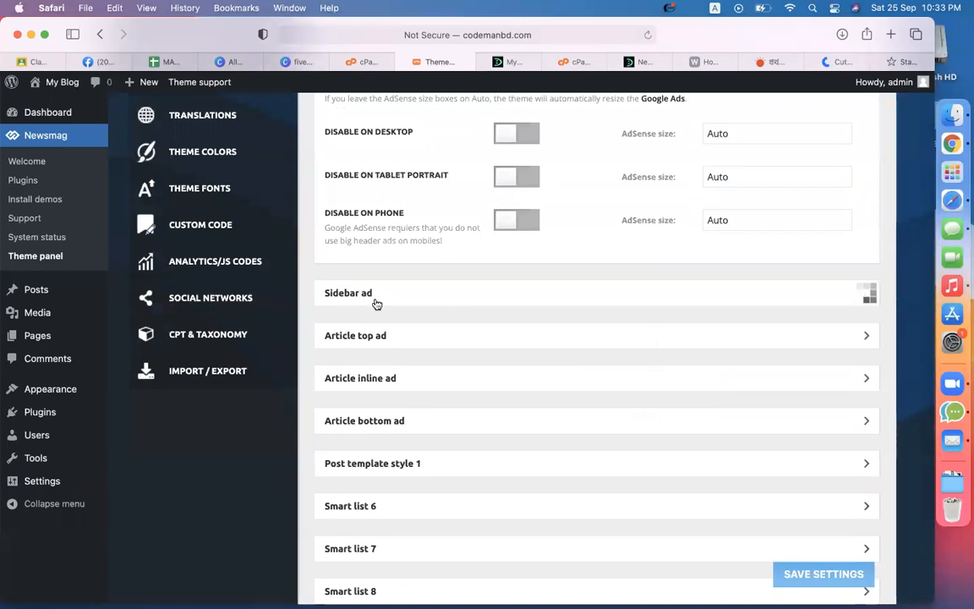
{"action": "left_click", "coordinate": [601, 425]}
{"action": "key", "text": "super+a"}
{"action": "key", "text": "BackSpace"}
Step: Save the theme settings and reload the blog to confirm the sidebar ad is gone
{"action": "scroll", "coordinate": [557, 365], "scroll_direction": "down", "scroll_amount": 4}
{"action": "scroll", "coordinate": [404, 448], "scroll_direction": "down", "scroll_amount": 4}
{"action": "left_click", "coordinate": [396, 305]}
{"action": "scroll", "coordinate": [604, 381], "scroll_direction": "down", "scroll_amount": 4}
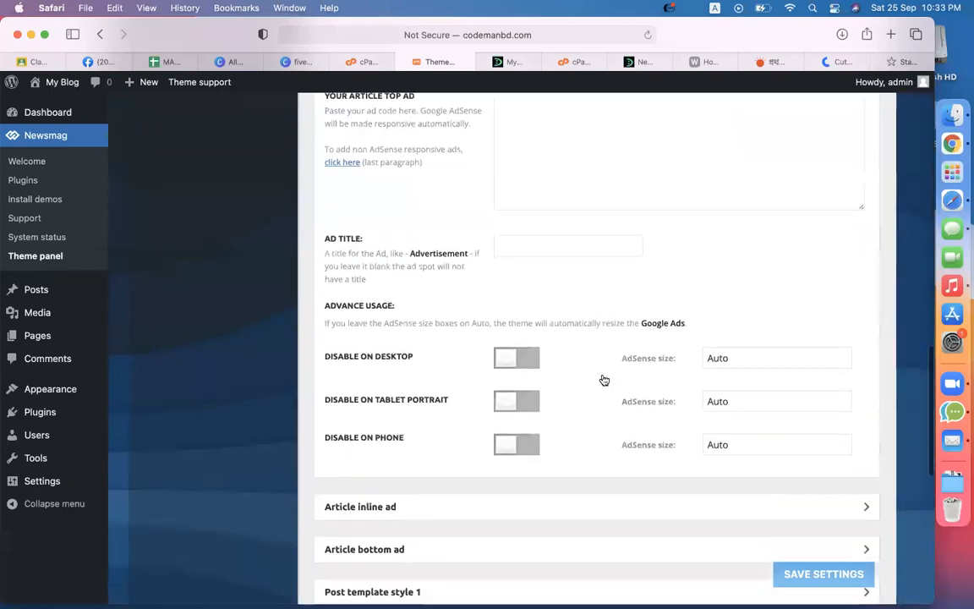
{"action": "scroll", "coordinate": [364, 393], "scroll_direction": "down", "scroll_amount": 3}
{"action": "left_click", "coordinate": [406, 373]}
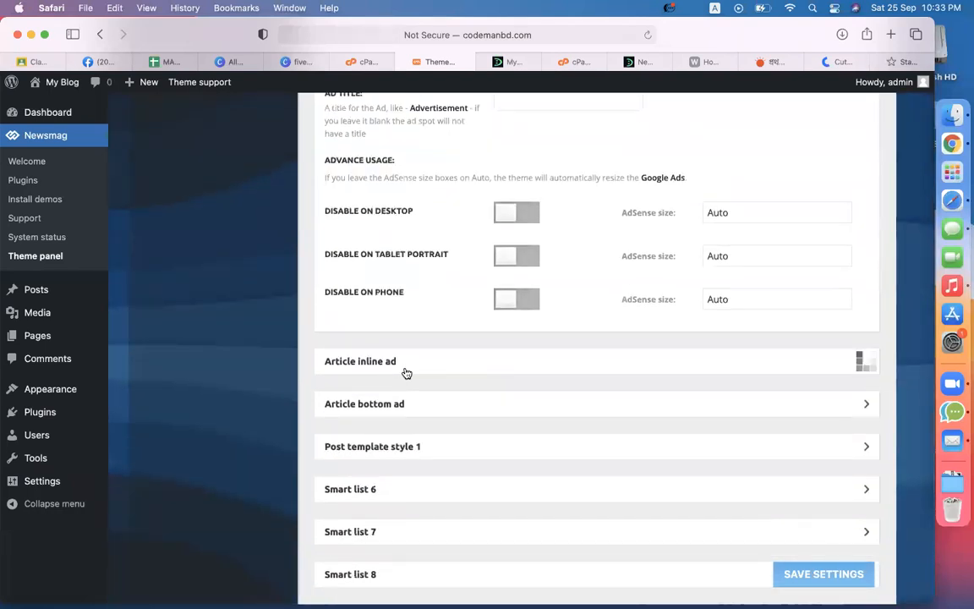
{"action": "scroll", "coordinate": [590, 411], "scroll_direction": "down", "scroll_amount": 12}
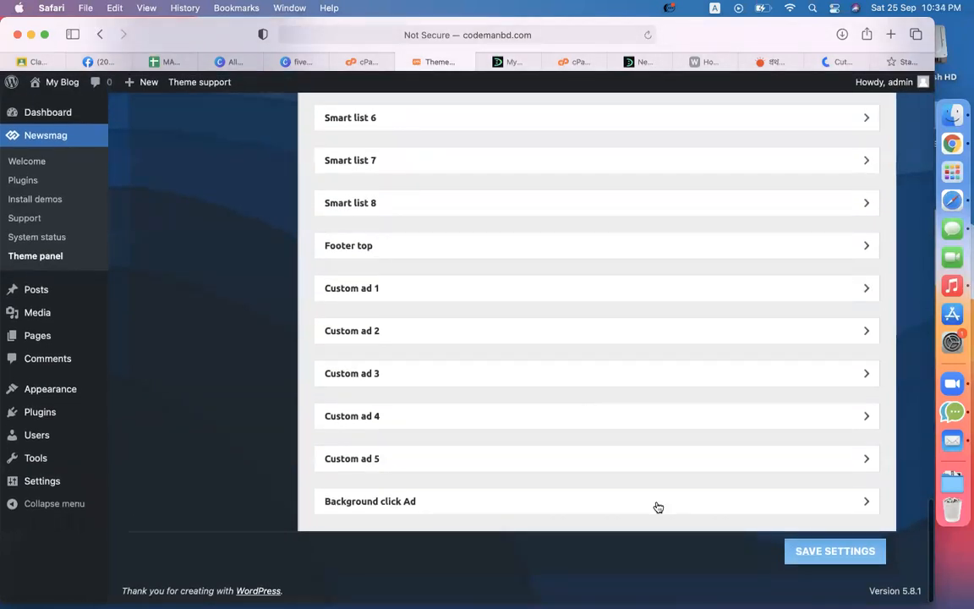
{"action": "left_click", "coordinate": [864, 552]}
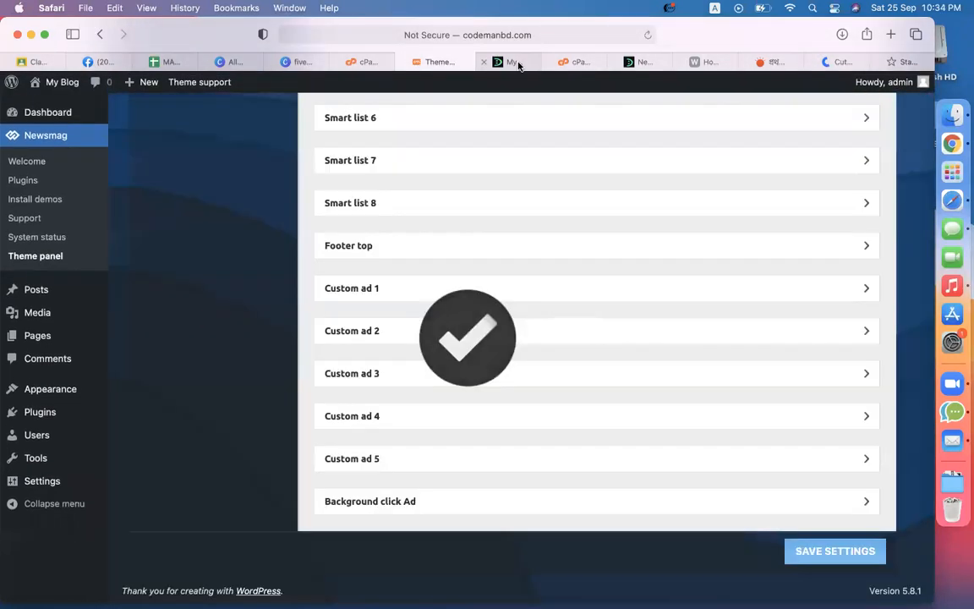
{"action": "left_click", "coordinate": [514, 64]}
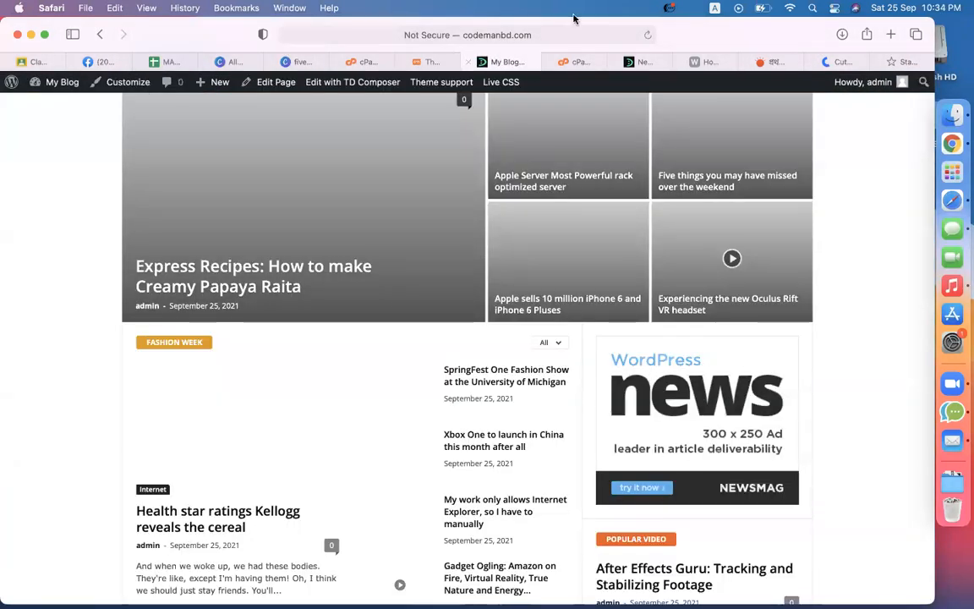
{"action": "left_click", "coordinate": [650, 36]}
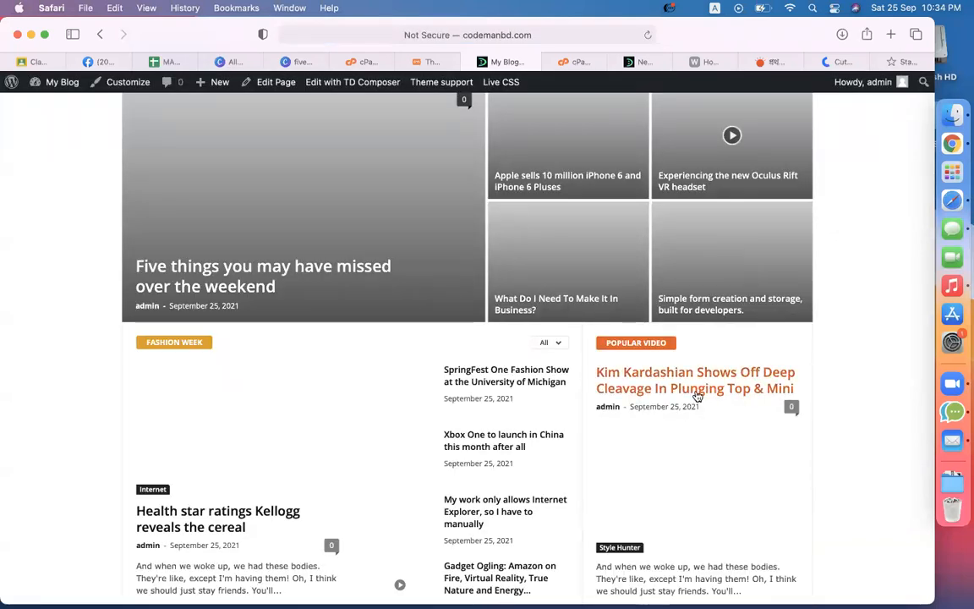
{"action": "scroll", "coordinate": [863, 279], "scroll_direction": "up", "scroll_amount": 5}
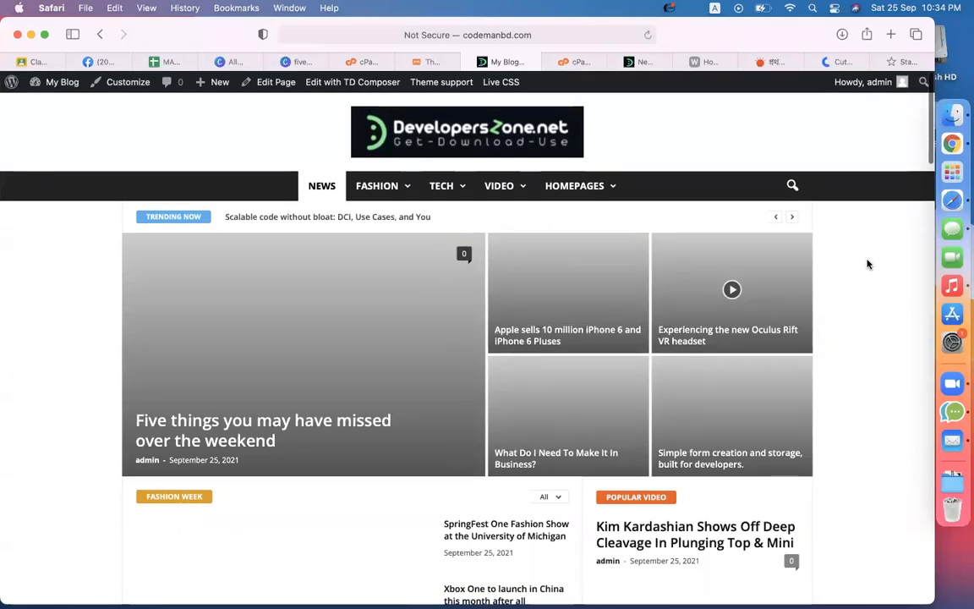
{"action": "scroll", "coordinate": [63, 389], "scroll_direction": "down", "scroll_amount": 20}
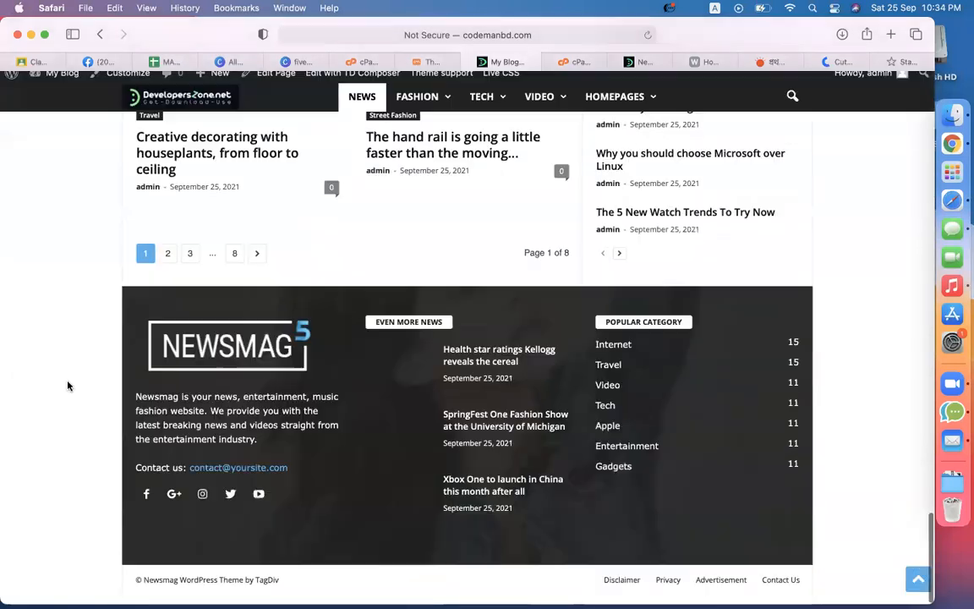
Step: Open the Newsmag FOOTER settings and compare them with the live site's footer
{"action": "left_click", "coordinate": [429, 61]}
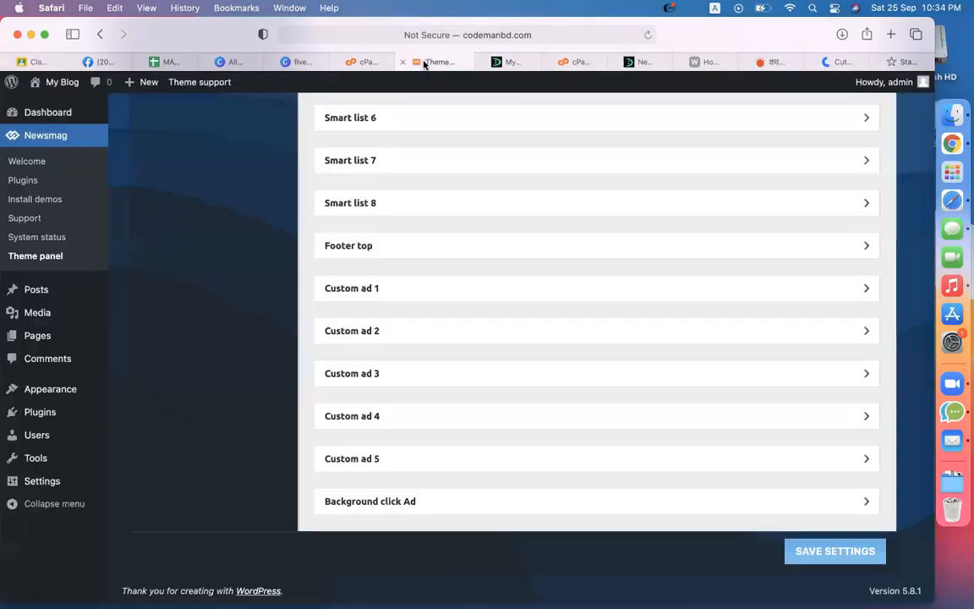
{"action": "scroll", "coordinate": [237, 413], "scroll_direction": "up", "scroll_amount": 15}
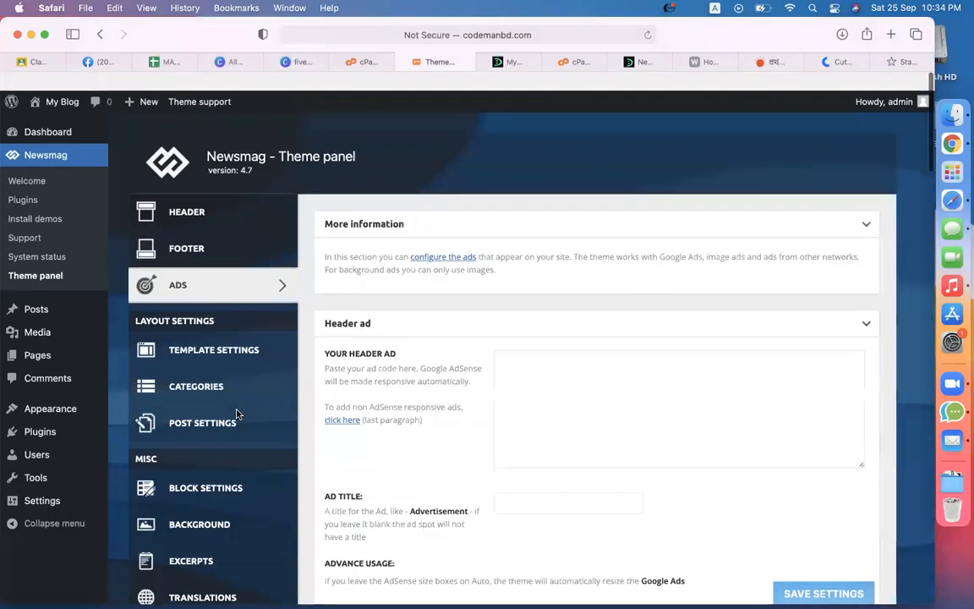
{"action": "left_click", "coordinate": [191, 238]}
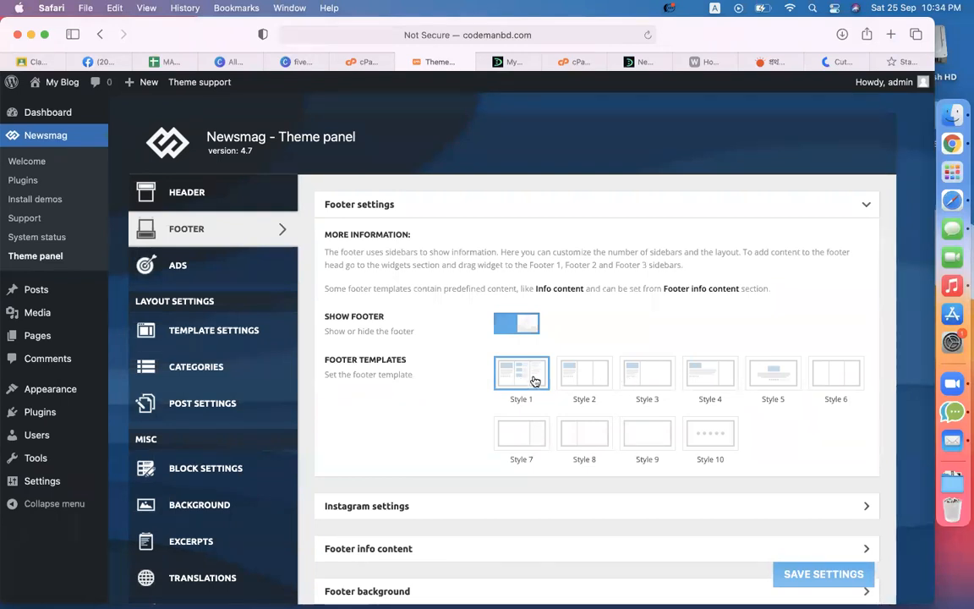
{"action": "scroll", "coordinate": [364, 449], "scroll_direction": "down", "scroll_amount": 4}
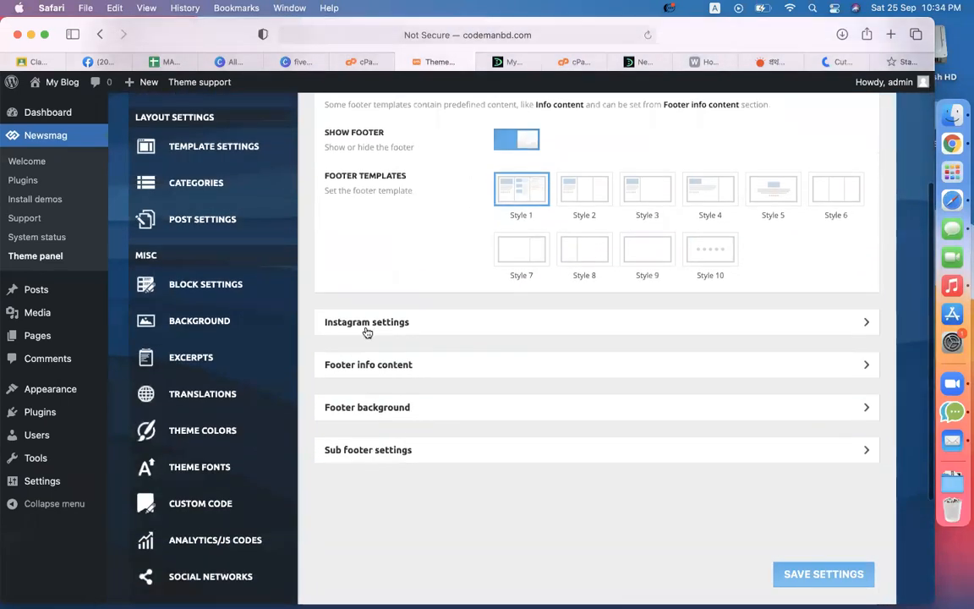
{"action": "left_click", "coordinate": [514, 62]}
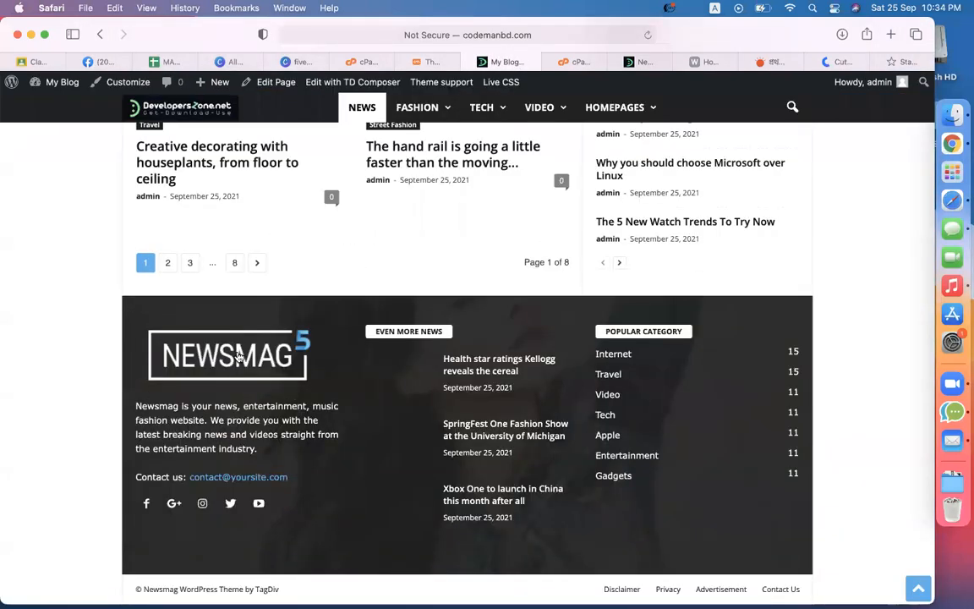
{"action": "left_click", "coordinate": [432, 64]}
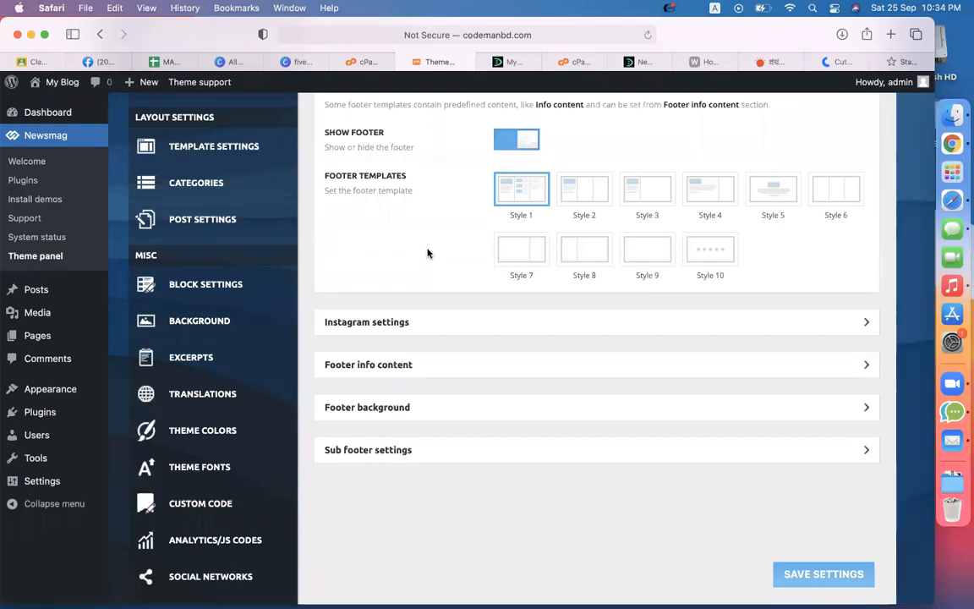
Step: Expand Footer info content and check the blog's current footer about text
{"action": "left_click", "coordinate": [432, 365]}
{"action": "scroll", "coordinate": [431, 365], "scroll_direction": "down", "scroll_amount": 3}
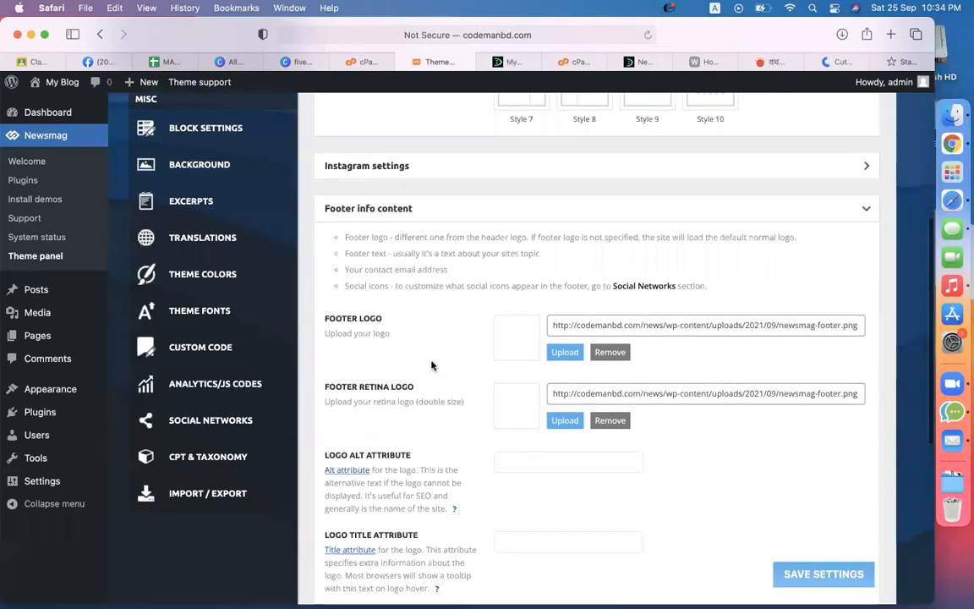
{"action": "scroll", "coordinate": [456, 334], "scroll_direction": "down", "scroll_amount": 5}
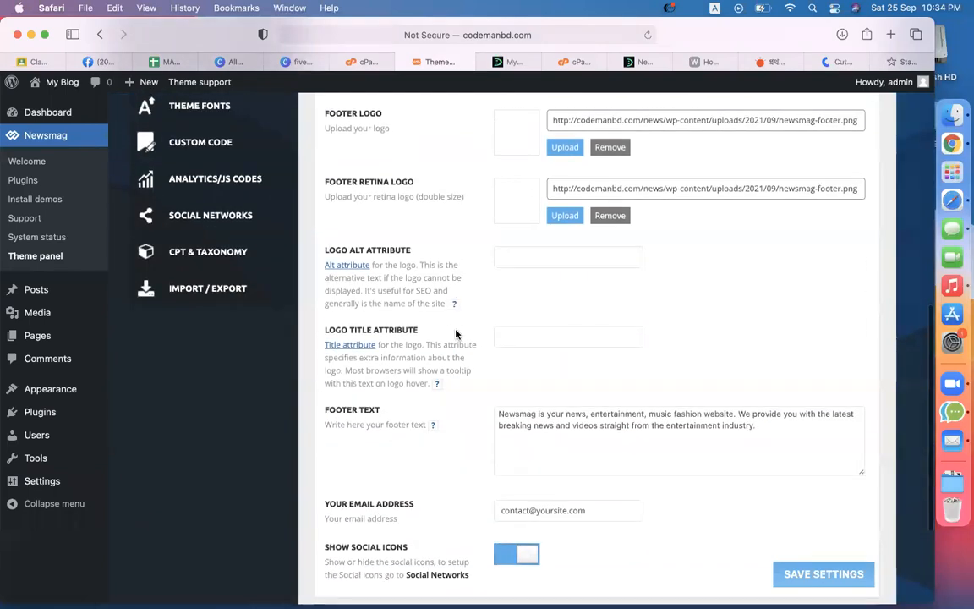
{"action": "scroll", "coordinate": [614, 231], "scroll_direction": "up", "scroll_amount": 3}
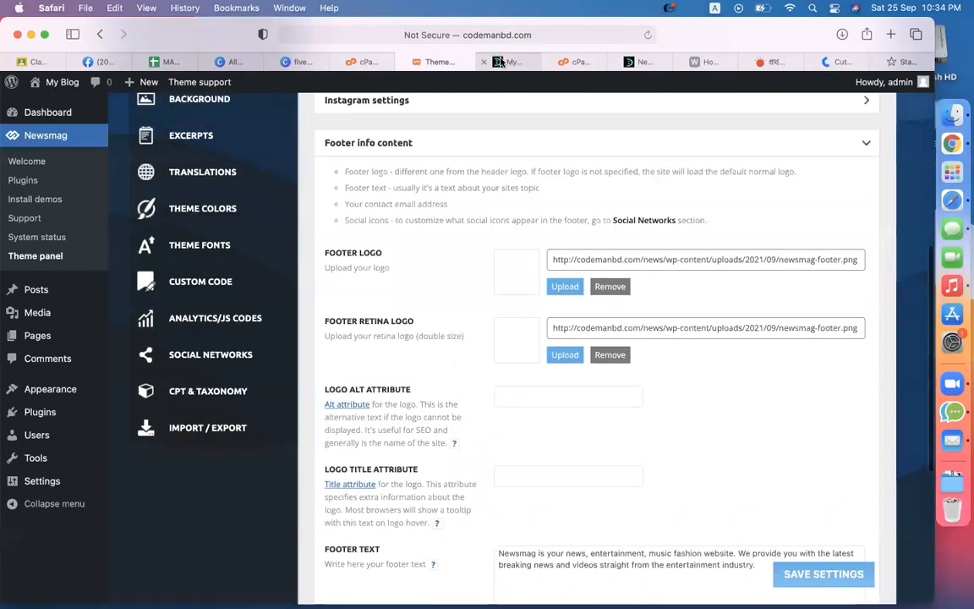
{"action": "left_click", "coordinate": [501, 64]}
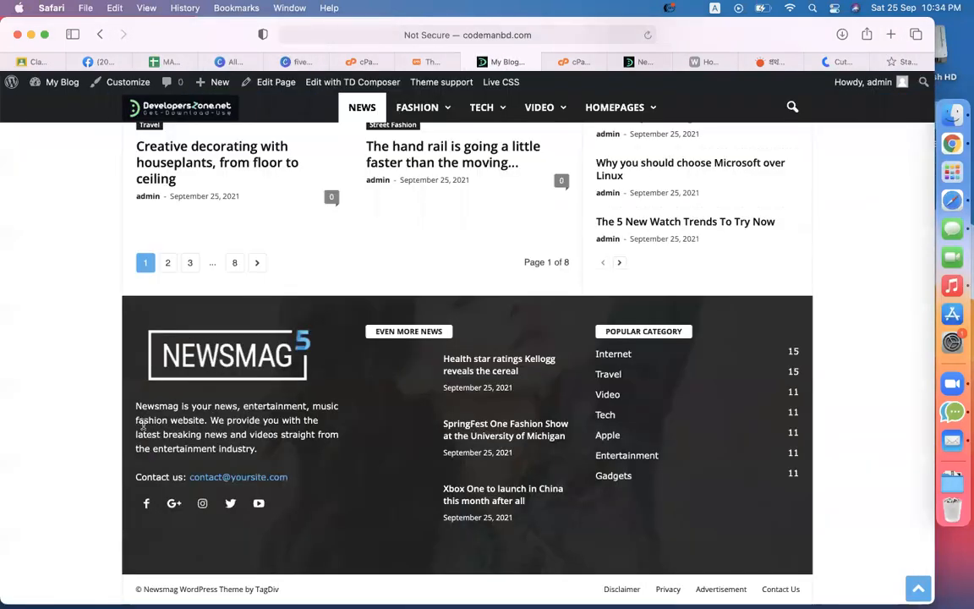
{"action": "left_click_drag", "start_coordinate": [159, 411], "coordinate": [256, 448]}
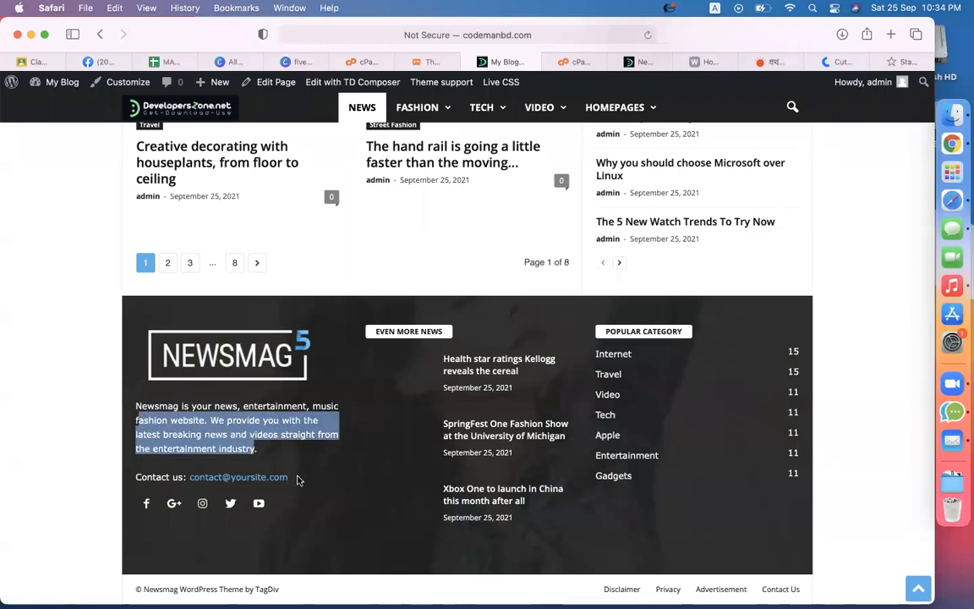
Step: Set the DevelopersZone image as both the footer logo and footer retina logo
{"action": "left_click", "coordinate": [430, 62]}
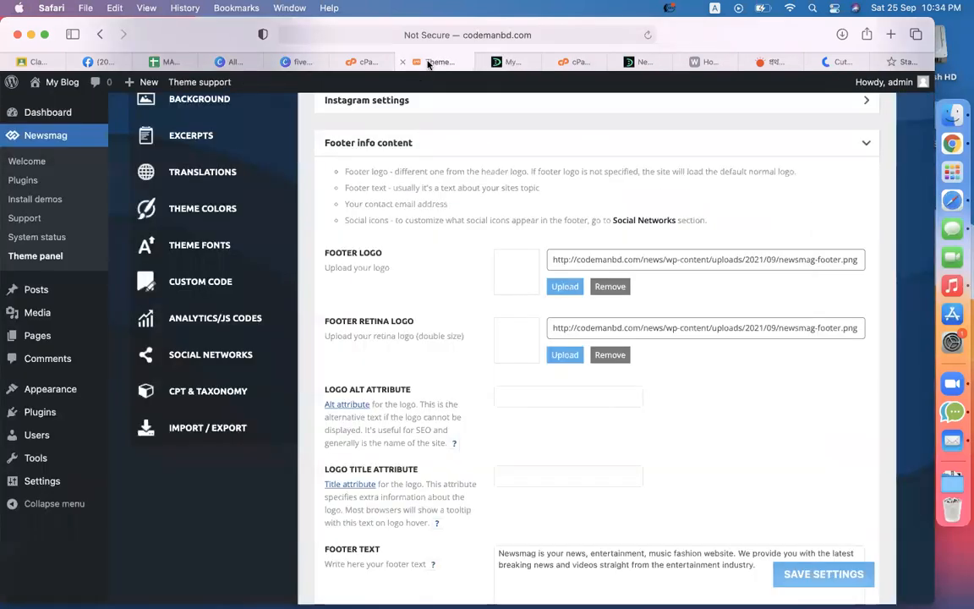
{"action": "left_click", "coordinate": [572, 288]}
{"action": "left_click", "coordinate": [330, 253]}
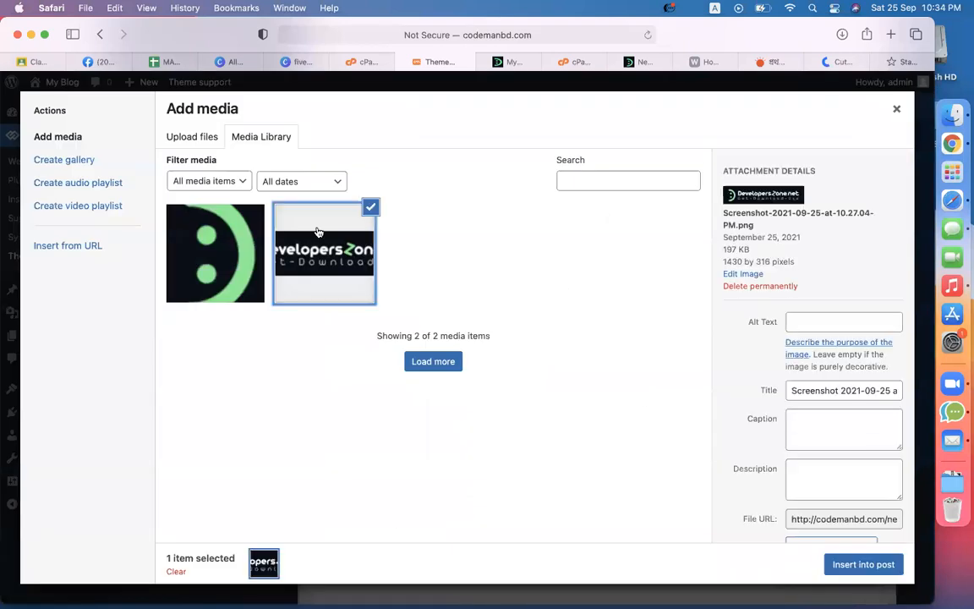
{"action": "left_click", "coordinate": [888, 565]}
{"action": "left_click", "coordinate": [563, 355]}
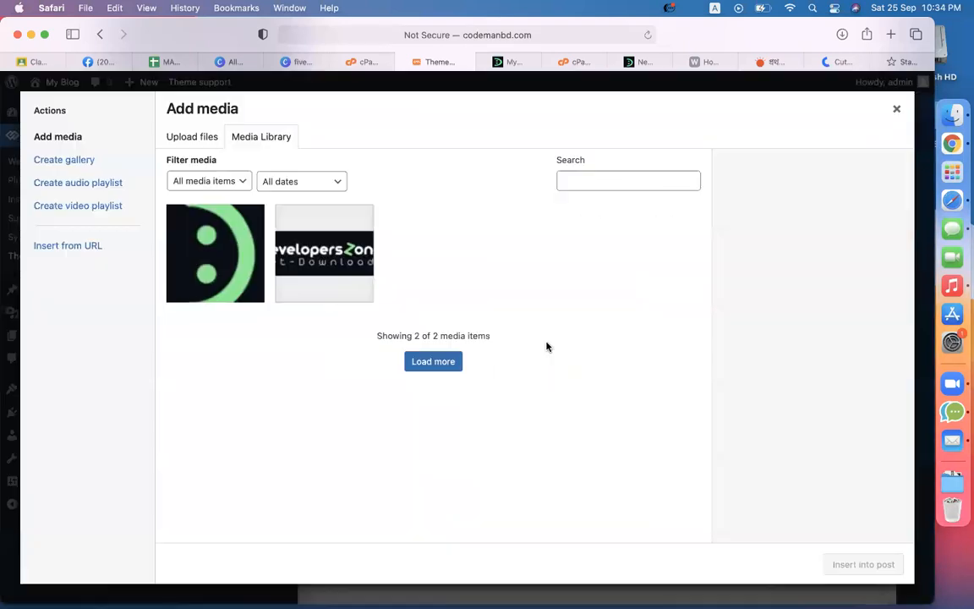
{"action": "left_click", "coordinate": [317, 232]}
{"action": "left_click", "coordinate": [879, 565]}
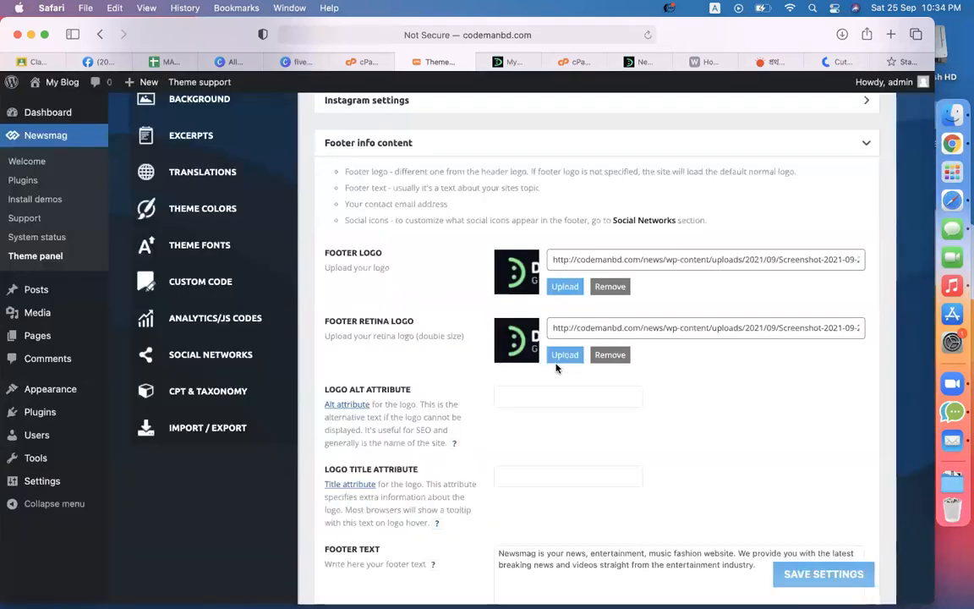
Step: Select the existing footer text, then select the DevelopersZone About Us paragraph to copy
{"action": "scroll", "coordinate": [555, 370], "scroll_direction": "down", "scroll_amount": 5}
{"action": "scroll", "coordinate": [669, 353], "scroll_direction": "down", "scroll_amount": 2}
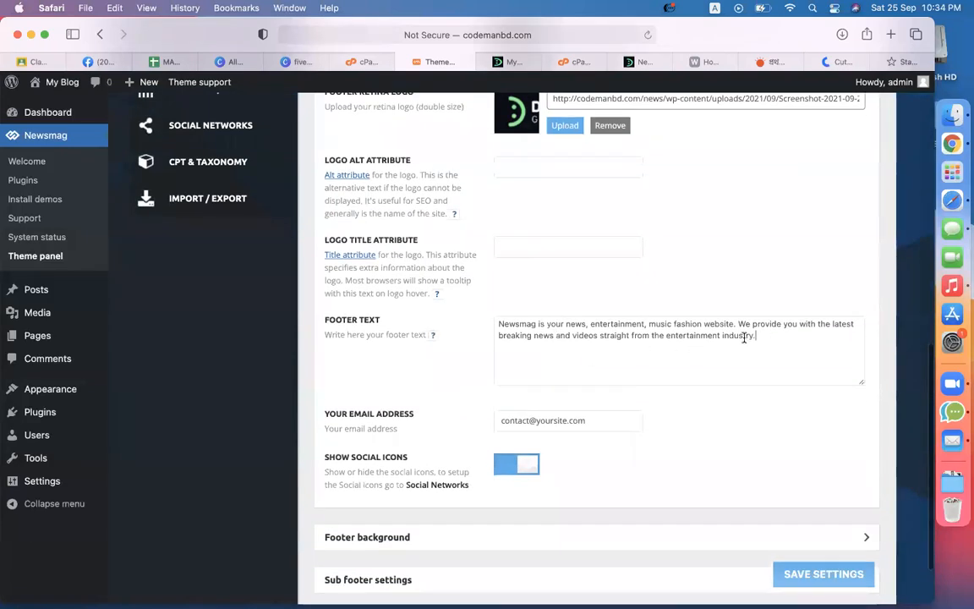
{"action": "left_click_drag", "start_coordinate": [745, 338], "coordinate": [459, 275]}
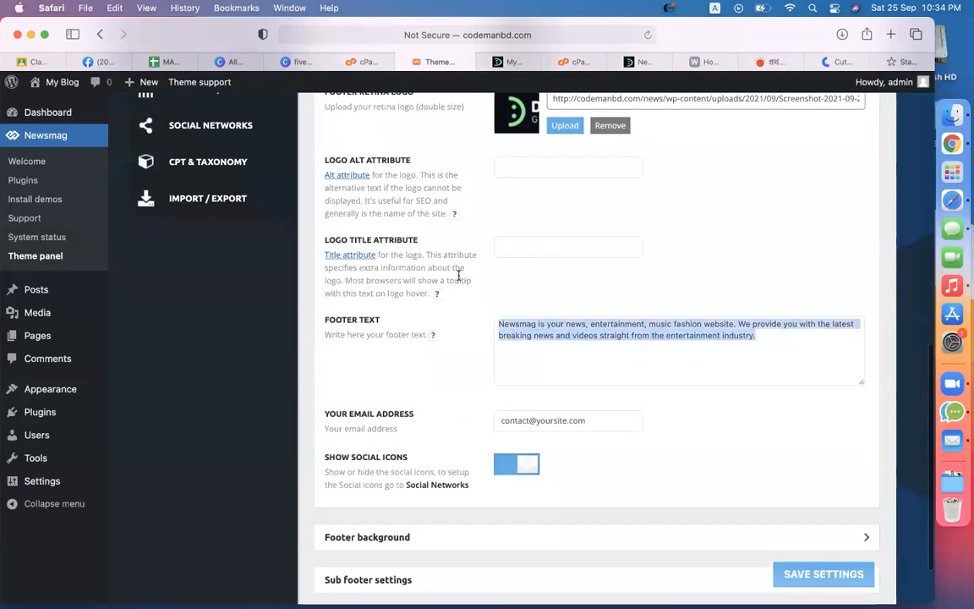
{"action": "left_click", "coordinate": [642, 64]}
{"action": "scroll", "coordinate": [412, 300], "scroll_direction": "down", "scroll_amount": 20}
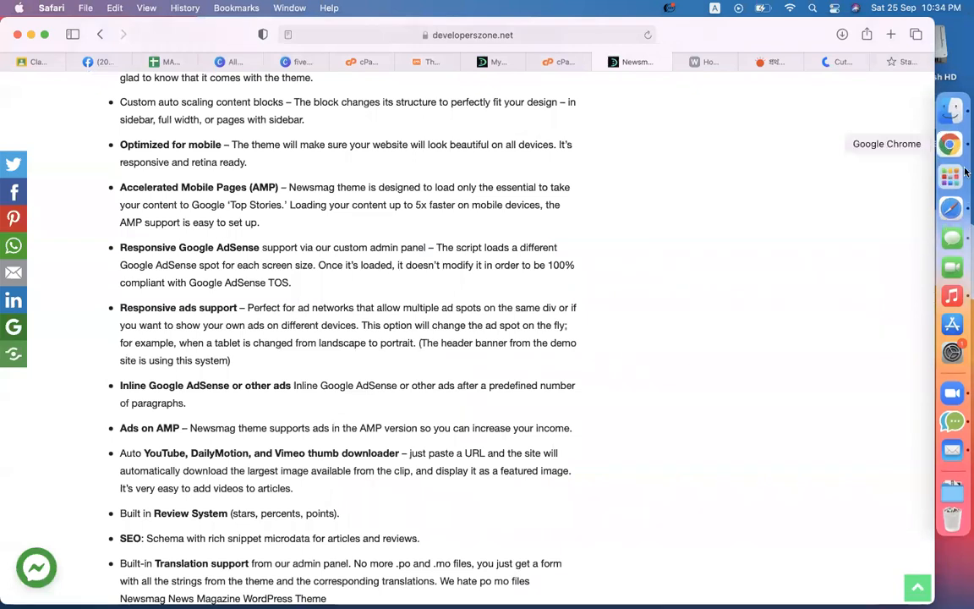
{"action": "scroll", "coordinate": [681, 261], "scroll_direction": "down", "scroll_amount": 15}
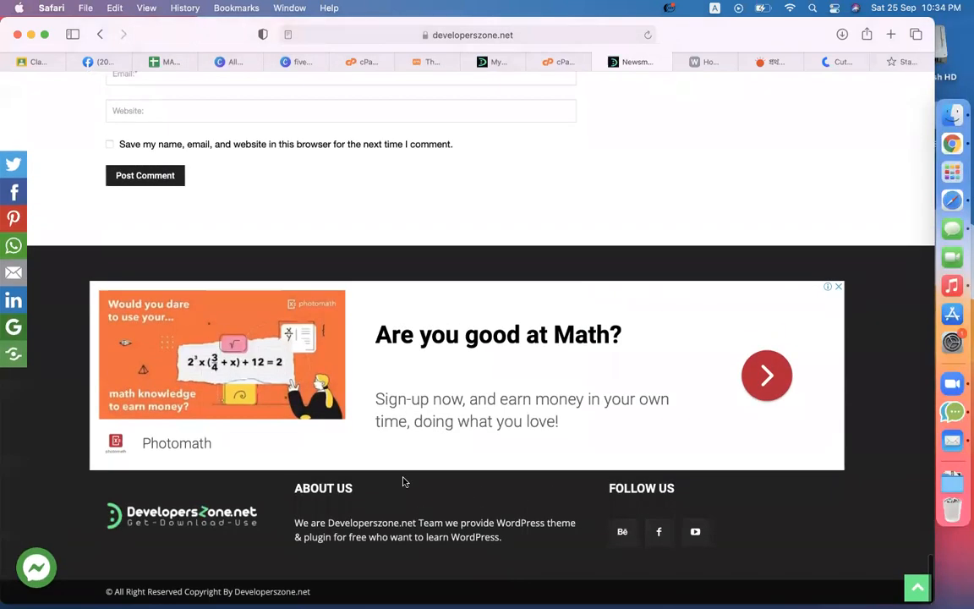
{"action": "left_click_drag", "start_coordinate": [526, 527], "coordinate": [296, 518]}
{"action": "key", "text": "super+c"}
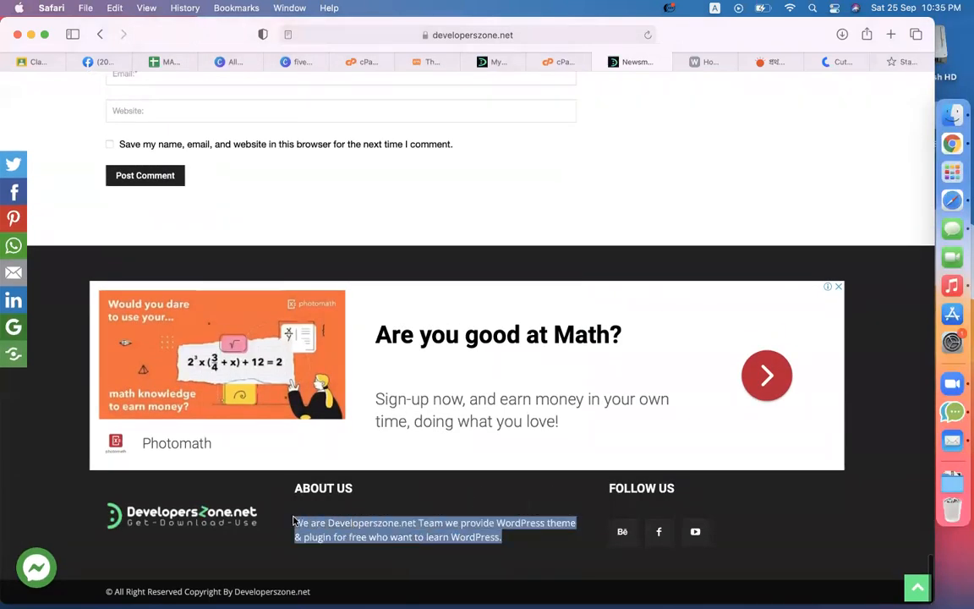
Step: Paste the About Us paragraph as footer text and change the contact email to the site's domain
{"action": "left_click", "coordinate": [432, 62]}
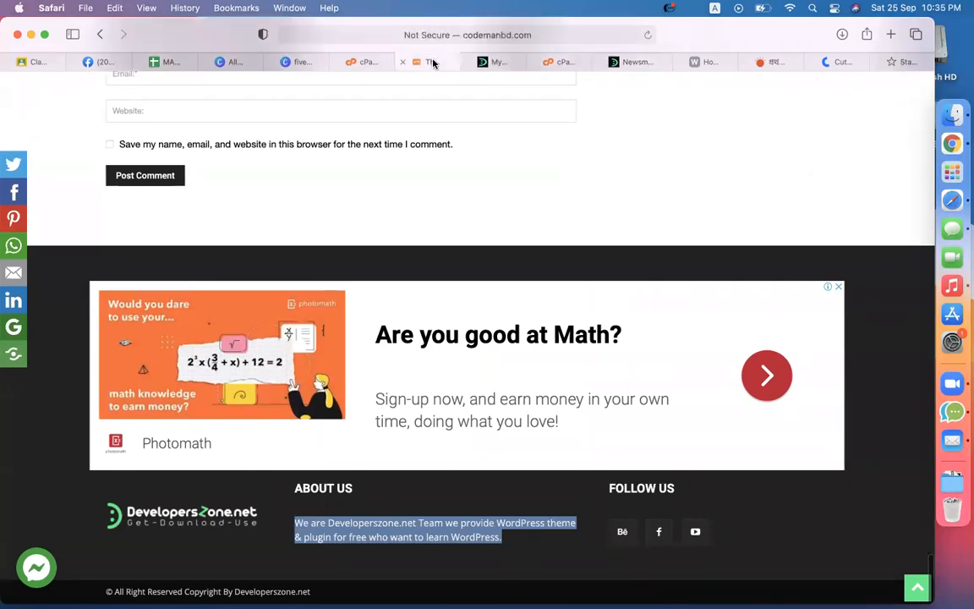
{"action": "key", "text": "super+v"}
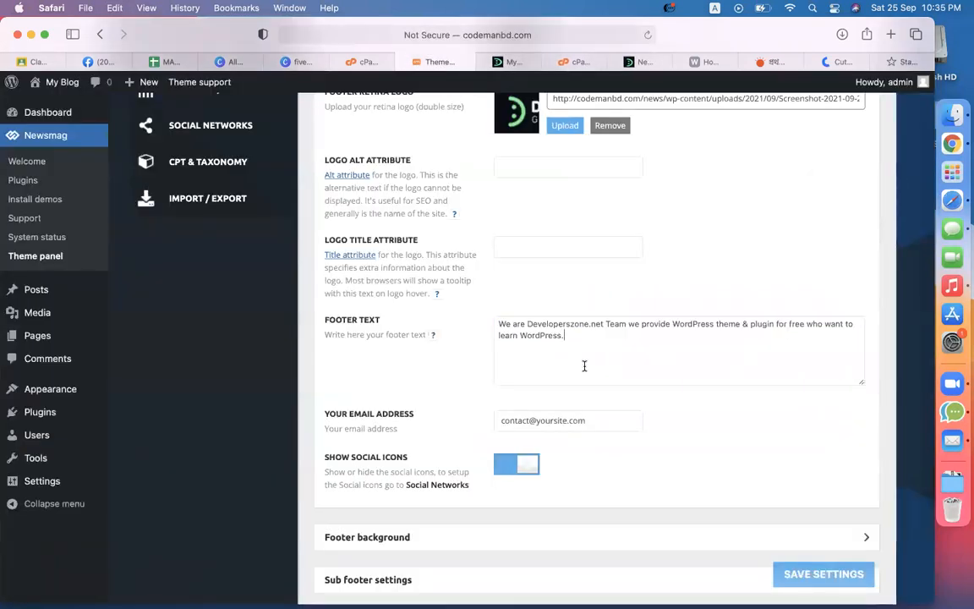
{"action": "left_click_drag", "start_coordinate": [596, 416], "coordinate": [459, 414]}
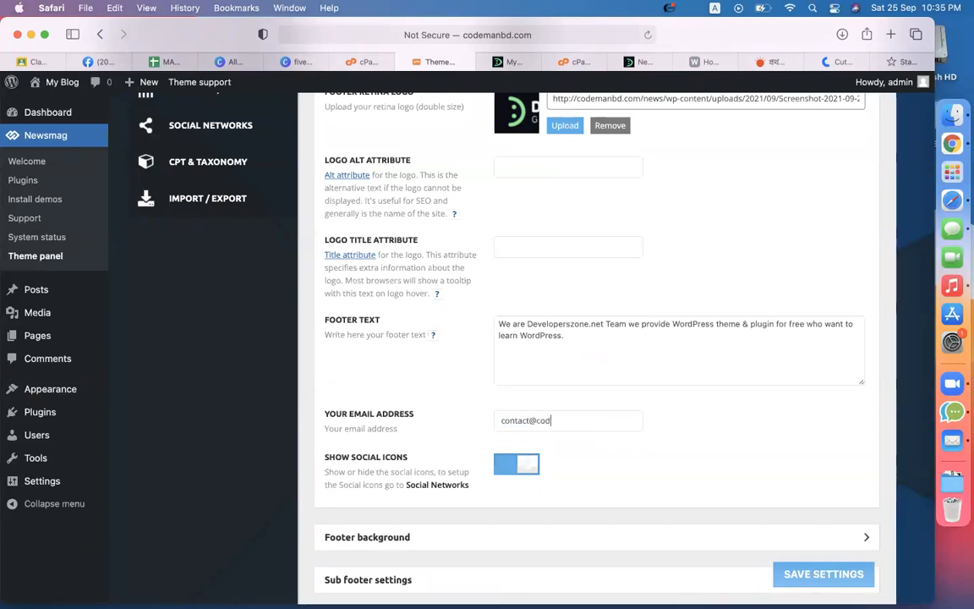
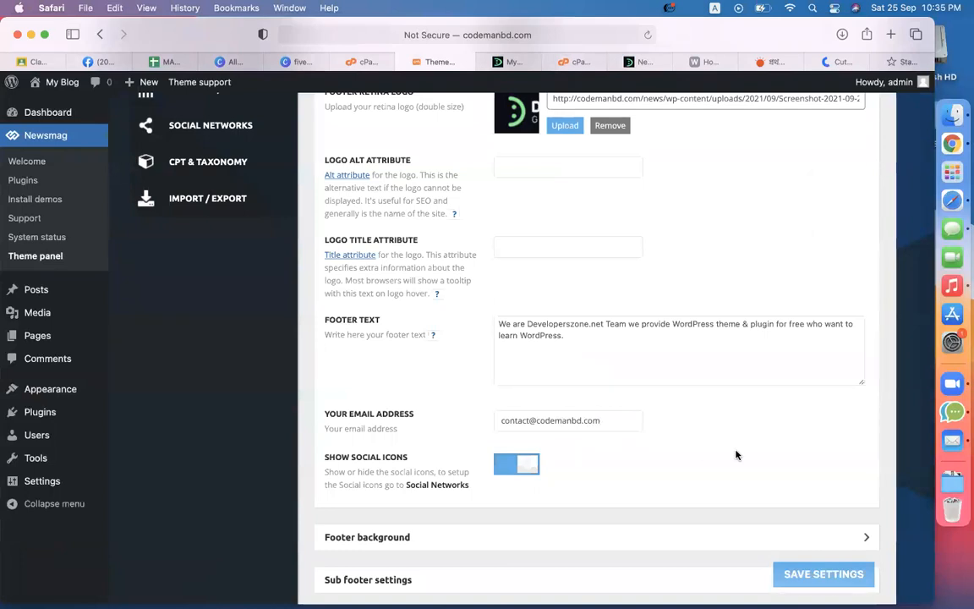
Step: Check the live footer, then save the footer settings
{"action": "scroll", "coordinate": [735, 454], "scroll_direction": "down", "scroll_amount": 2}
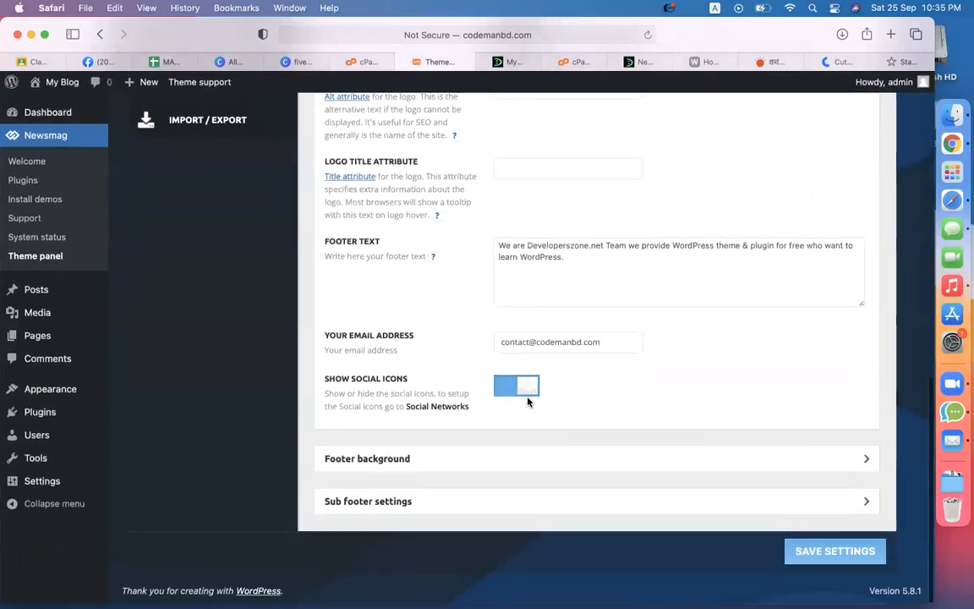
{"action": "left_click", "coordinate": [510, 62]}
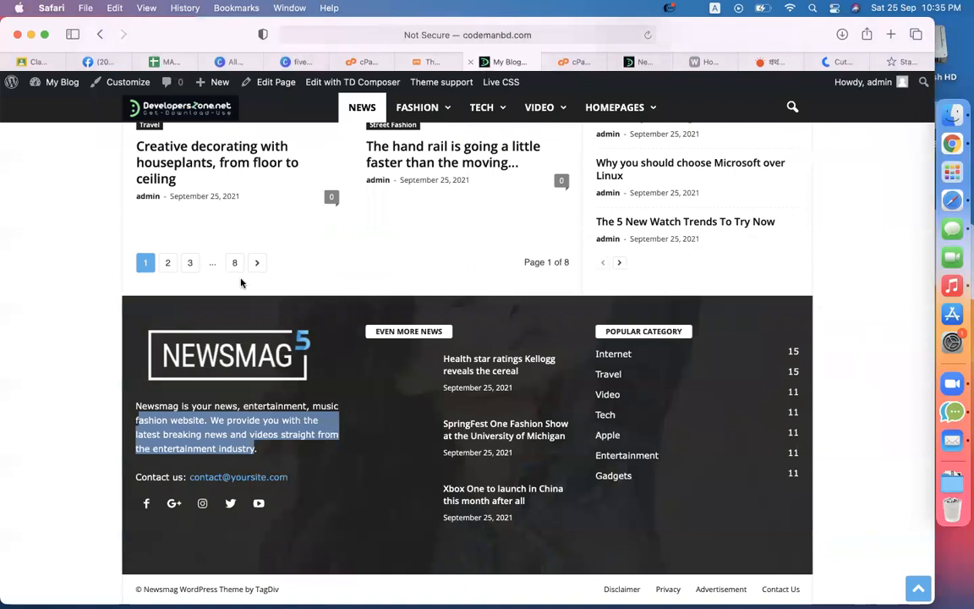
{"action": "left_click", "coordinate": [429, 62]}
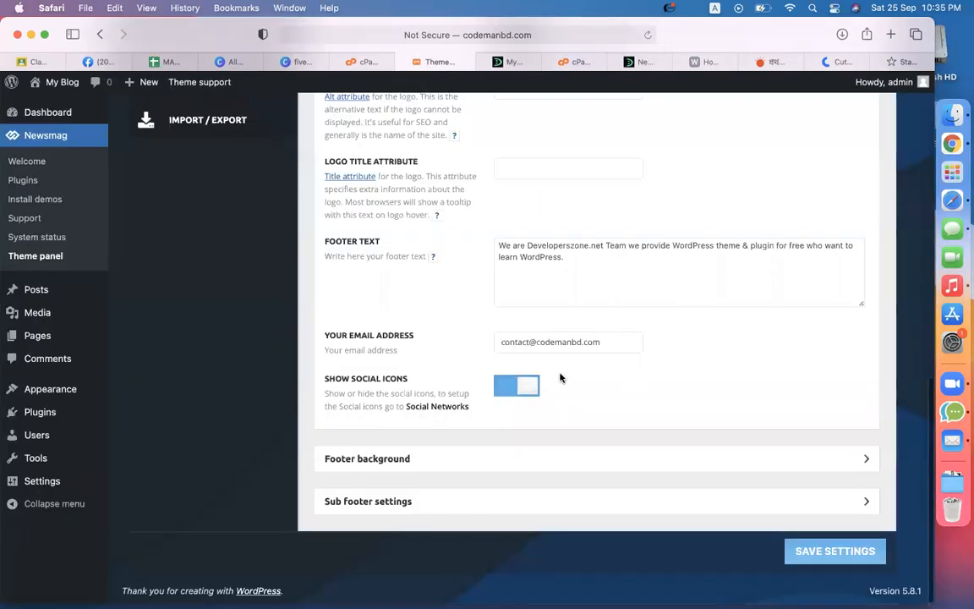
{"action": "left_click", "coordinate": [857, 550]}
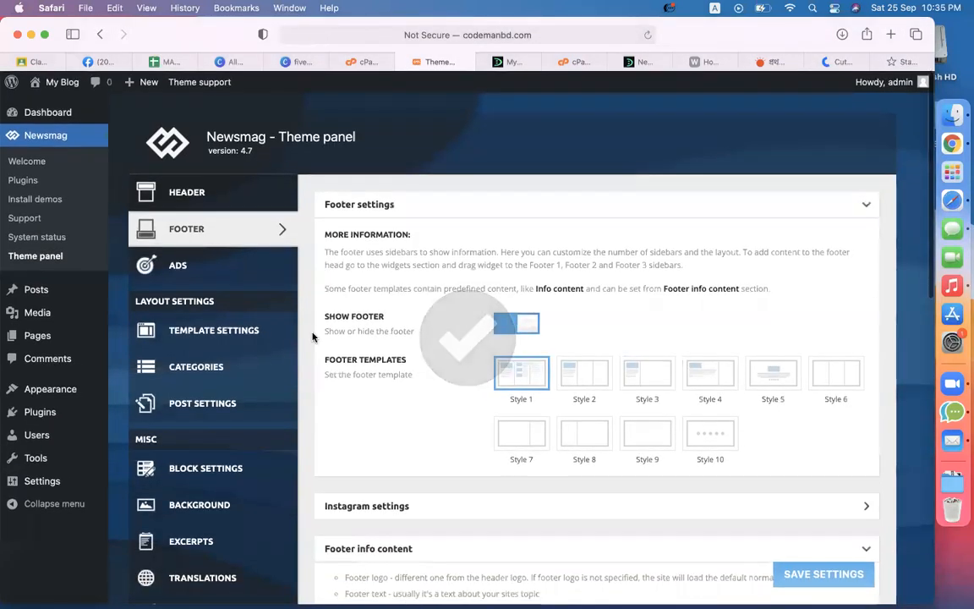
Step: In Social Networks settings, change the Facebook link to point to the site's own account
{"action": "scroll", "coordinate": [312, 336], "scroll_direction": "down", "scroll_amount": 5}
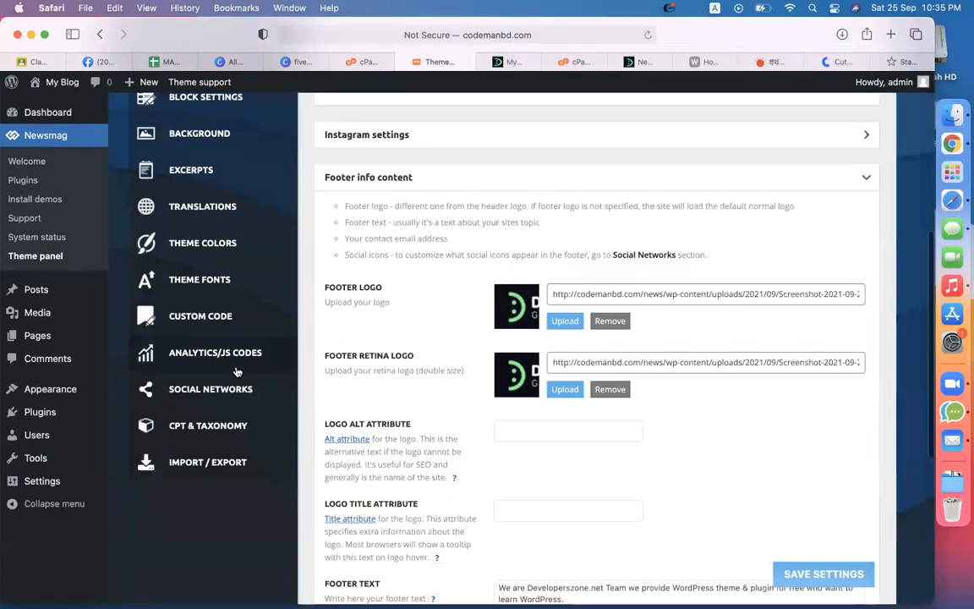
{"action": "scroll", "coordinate": [213, 265], "scroll_direction": "up", "scroll_amount": 2}
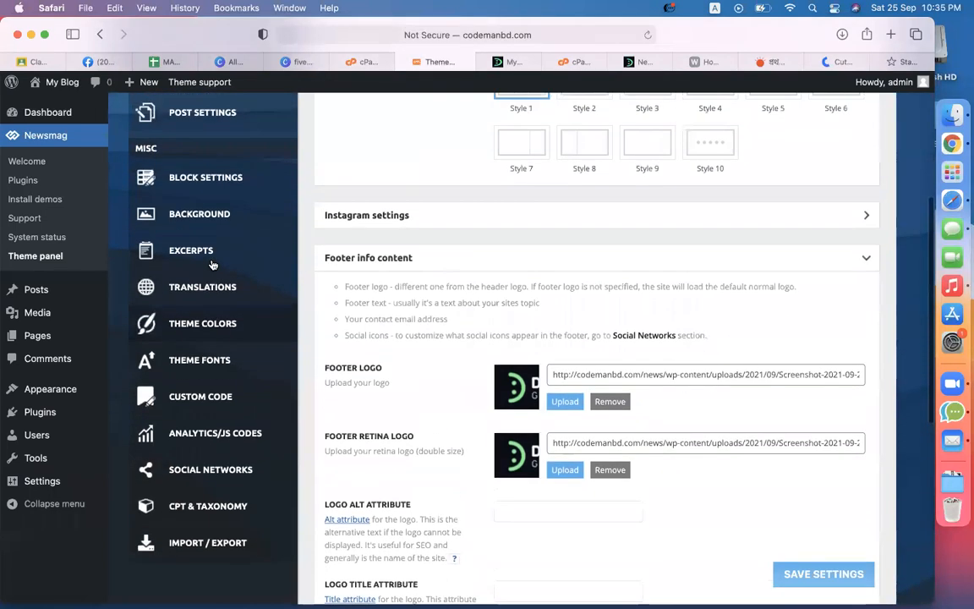
{"action": "left_click", "coordinate": [215, 477]}
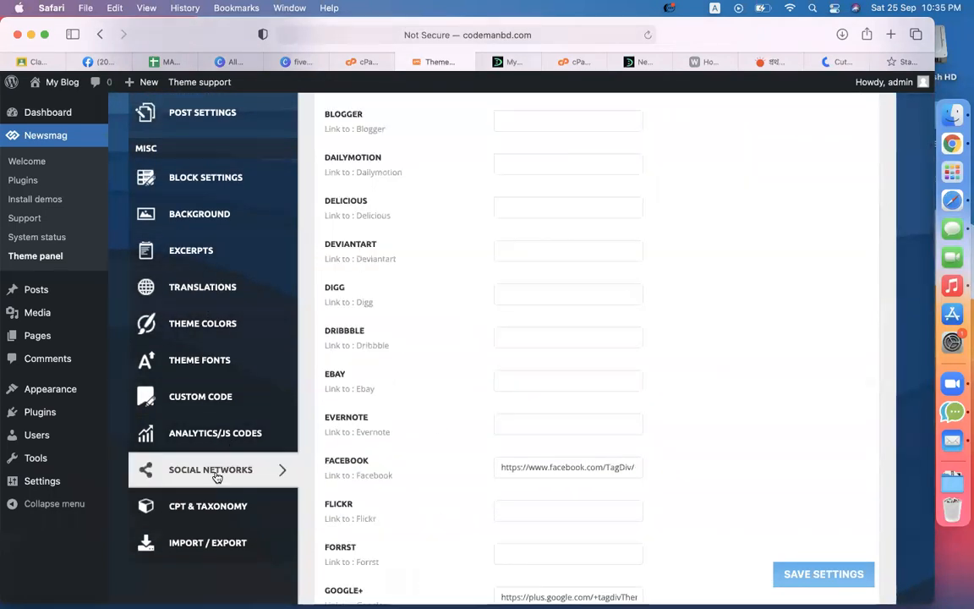
{"action": "scroll", "coordinate": [725, 427], "scroll_direction": "up", "scroll_amount": 4}
{"action": "scroll", "coordinate": [637, 335], "scroll_direction": "down", "scroll_amount": 4}
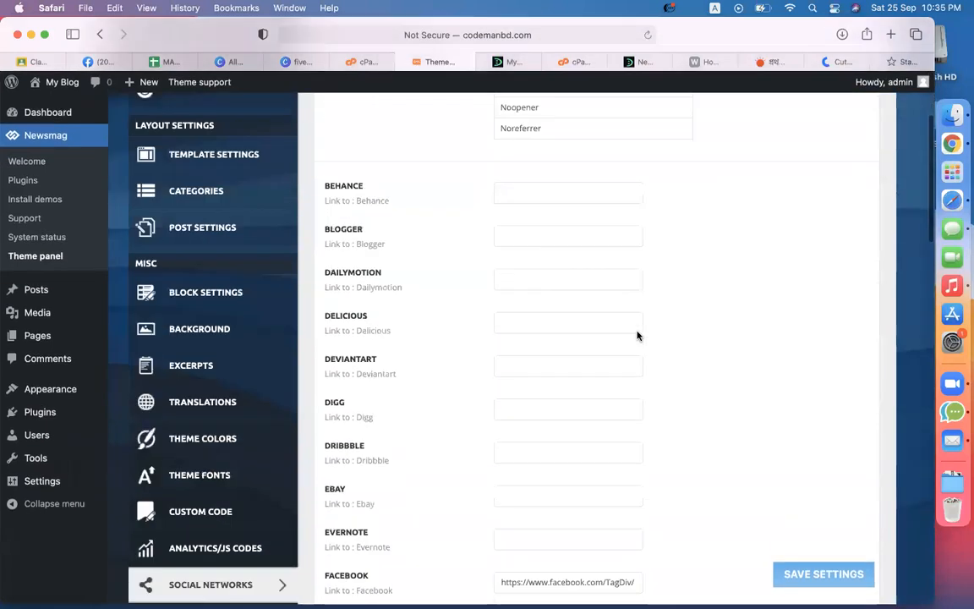
{"action": "scroll", "coordinate": [636, 330], "scroll_direction": "up", "scroll_amount": 4}
{"action": "scroll", "coordinate": [789, 469], "scroll_direction": "down", "scroll_amount": 10}
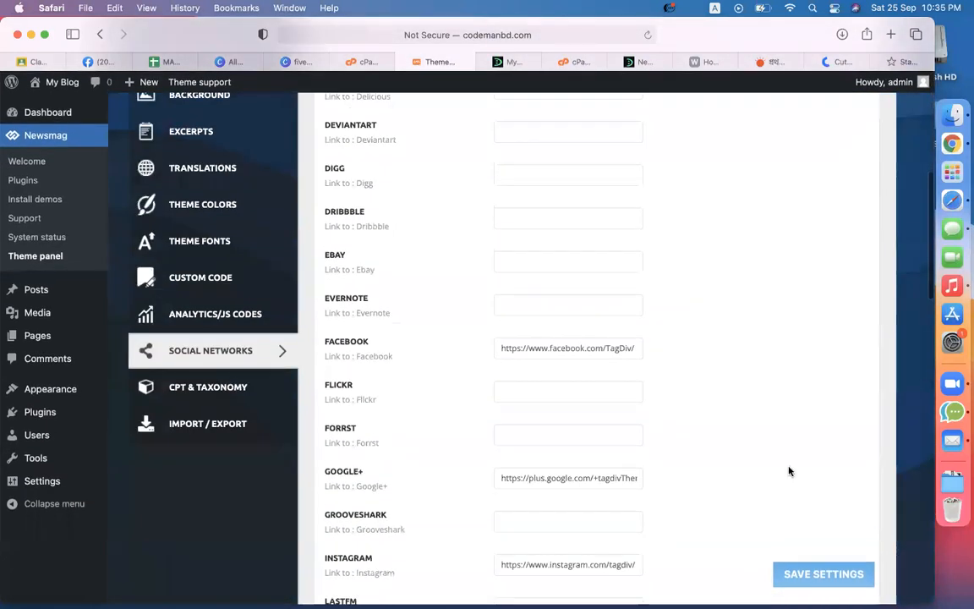
{"action": "triple_click", "coordinate": [533, 168]}
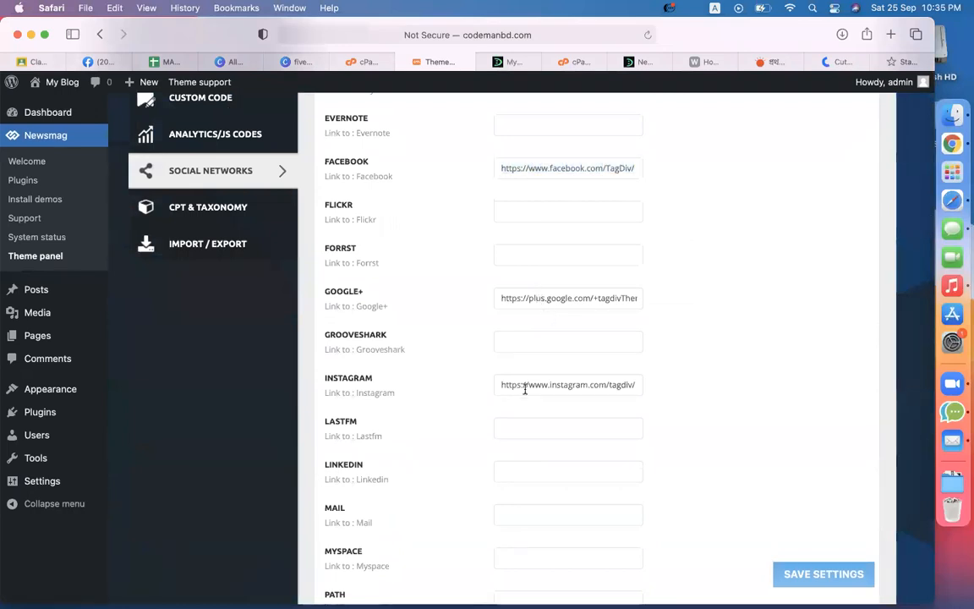
{"action": "left_click", "coordinate": [507, 62]}
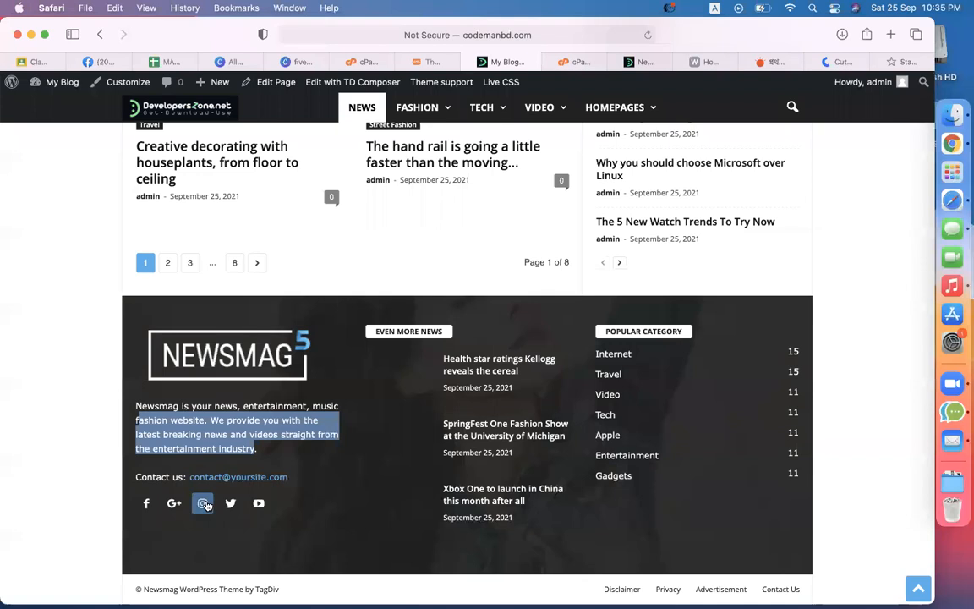
{"action": "left_click", "coordinate": [421, 61]}
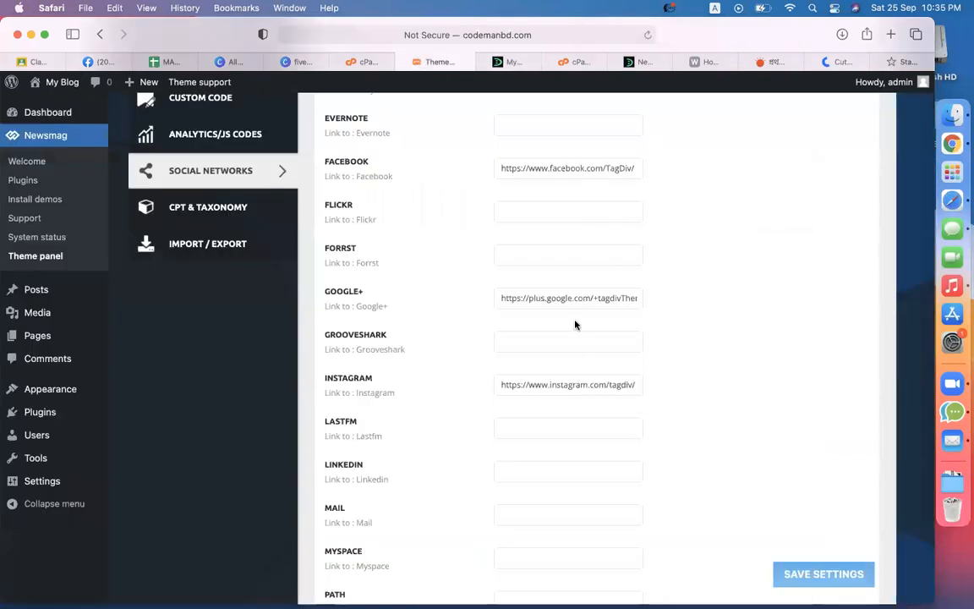
{"action": "left_click_drag", "start_coordinate": [643, 163], "coordinate": [796, 163]}
{"action": "type", "text": "codemanbd"}
Step: Clear the Google+ link and point the Instagram link to the site's own account
{"action": "triple_click", "coordinate": [591, 296]}
{"action": "key", "text": "BackSpace"}
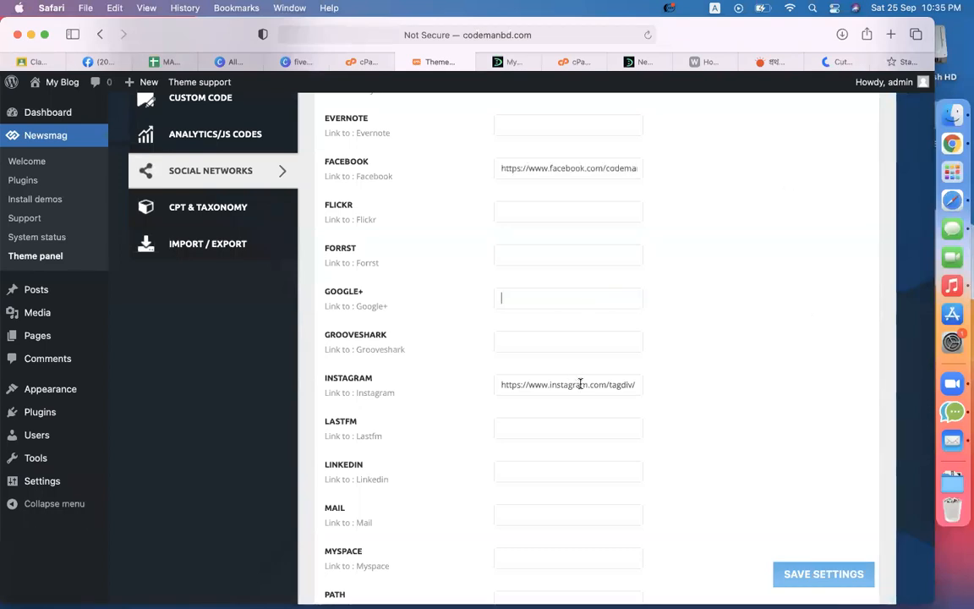
{"action": "left_click_drag", "start_coordinate": [609, 384], "coordinate": [702, 388]}
{"action": "key", "text": "BackSpace"}
{"action": "type", "text": "codemanbd"}
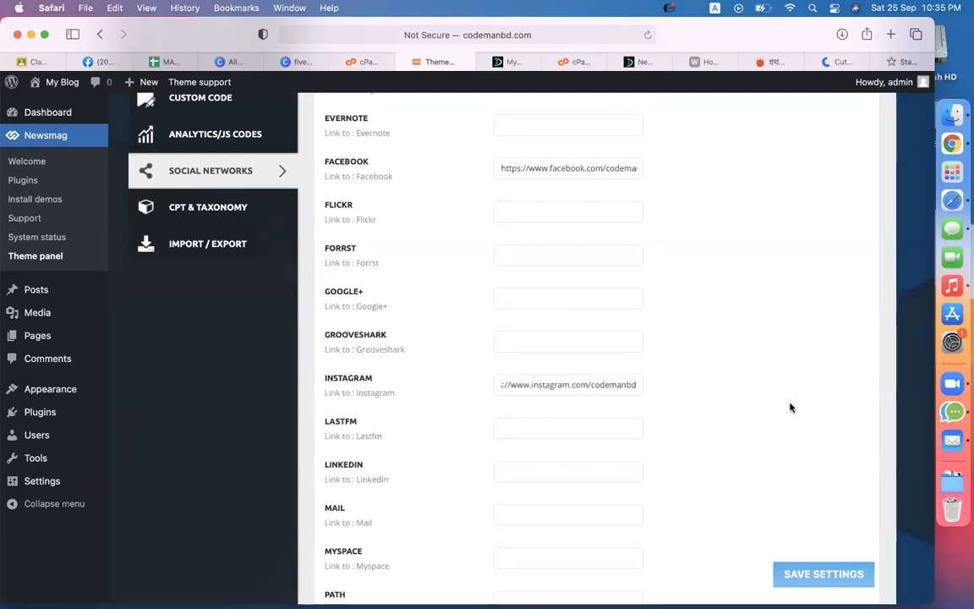
Step: Point the Twitter and YouTube links to the site's own accounts and save the social settings
{"action": "scroll", "coordinate": [789, 325], "scroll_direction": "down", "scroll_amount": 5}
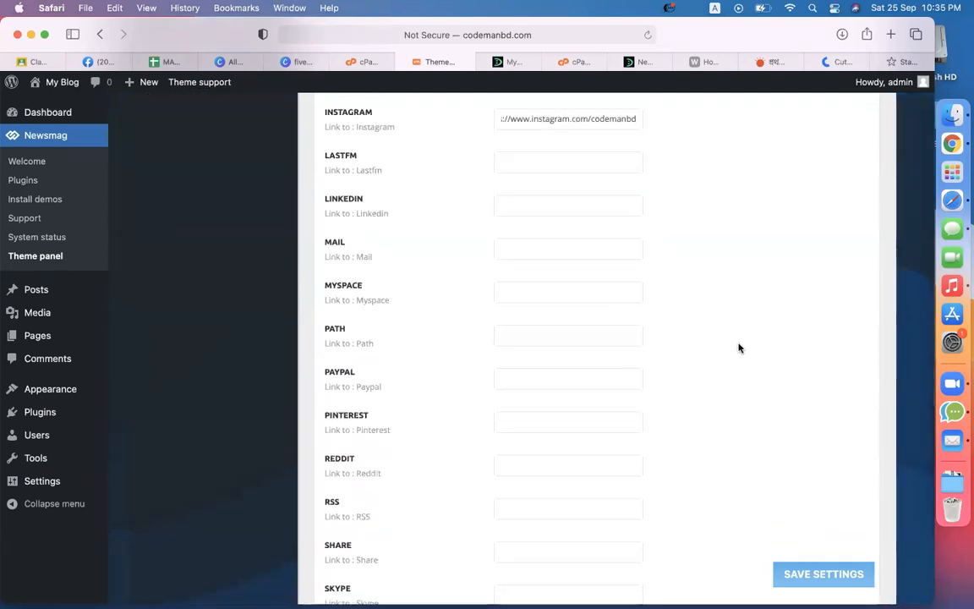
{"action": "scroll", "coordinate": [737, 348], "scroll_direction": "down", "scroll_amount": 13}
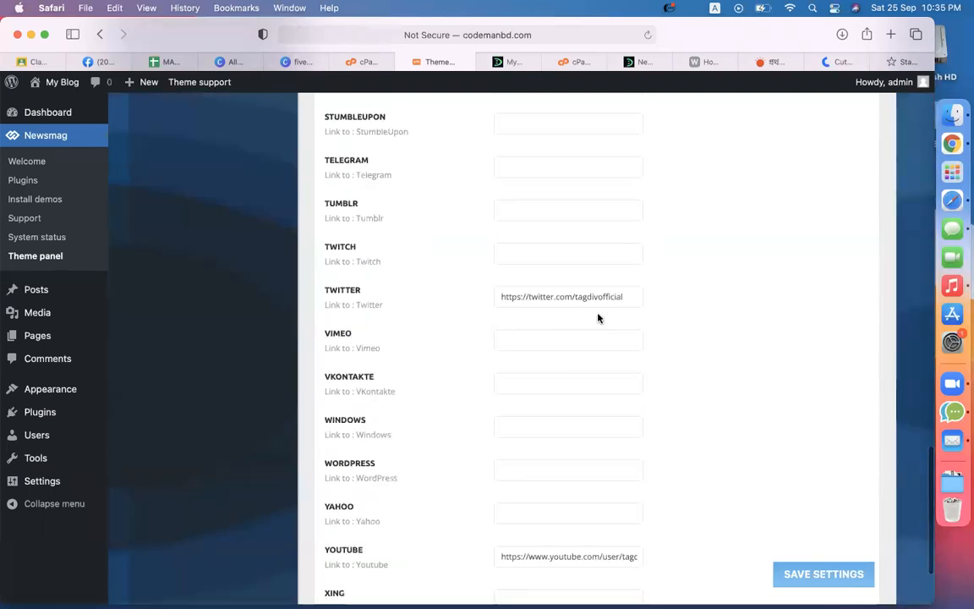
{"action": "left_click_drag", "start_coordinate": [575, 296], "coordinate": [746, 297]}
{"action": "key", "text": "BackSpace"}
{"action": "type", "text": "codemanb"}
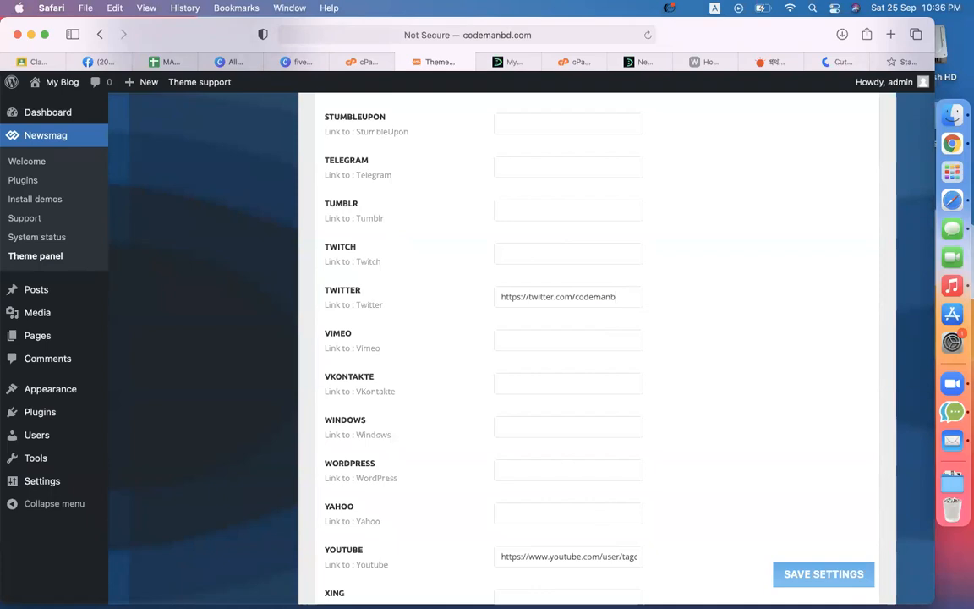
{"action": "scroll", "coordinate": [739, 423], "scroll_direction": "down", "scroll_amount": 3}
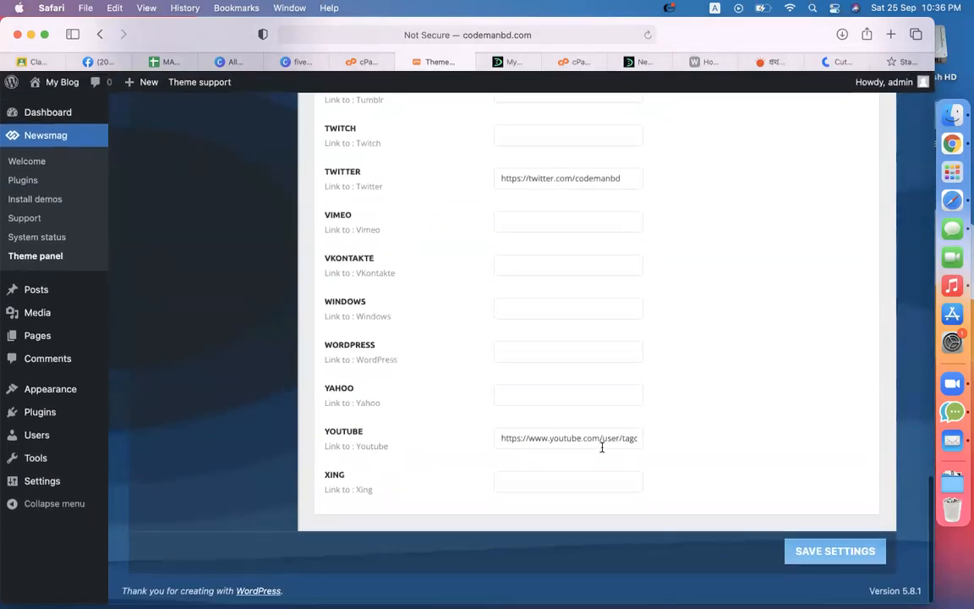
{"action": "left_click_drag", "start_coordinate": [601, 440], "coordinate": [759, 438]}
{"action": "key", "text": "BackSpace"}
{"action": "type", "text": "codemanbd"}
{"action": "left_click", "coordinate": [848, 413]}
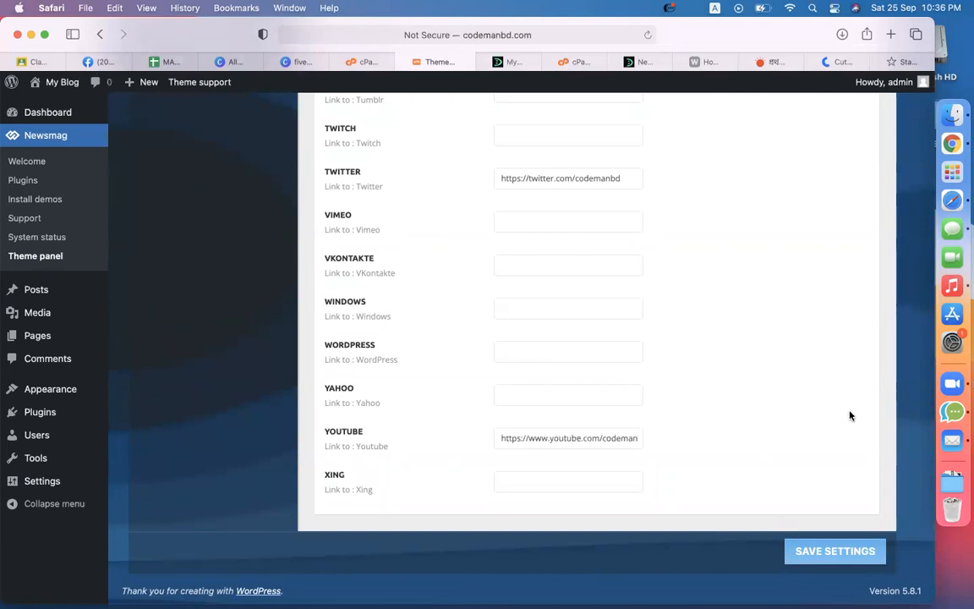
{"action": "left_click", "coordinate": [878, 550]}
{"action": "left_click", "coordinate": [508, 61]}
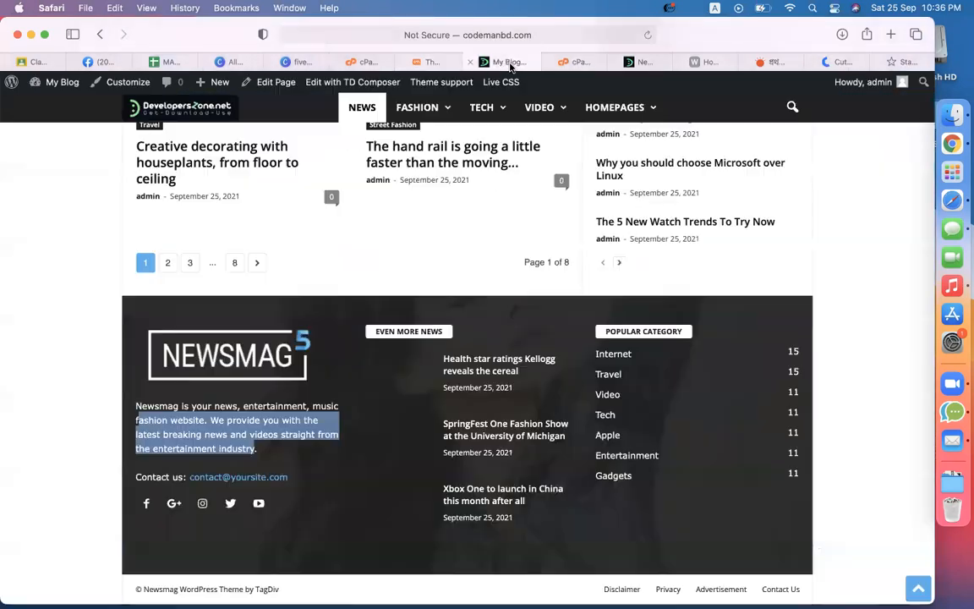
{"action": "left_click", "coordinate": [648, 35]}
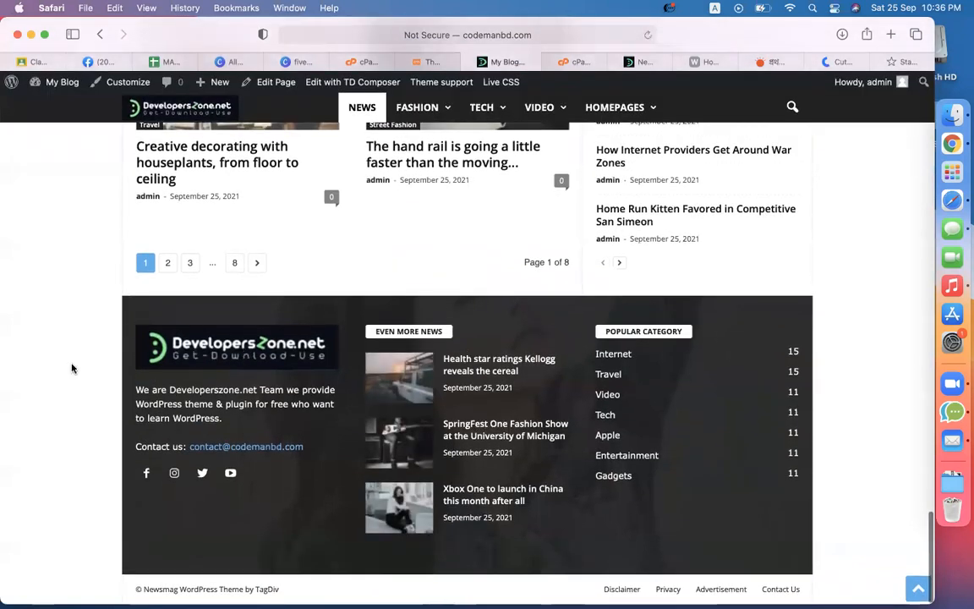
{"action": "left_click_drag", "start_coordinate": [137, 385], "coordinate": [210, 408]}
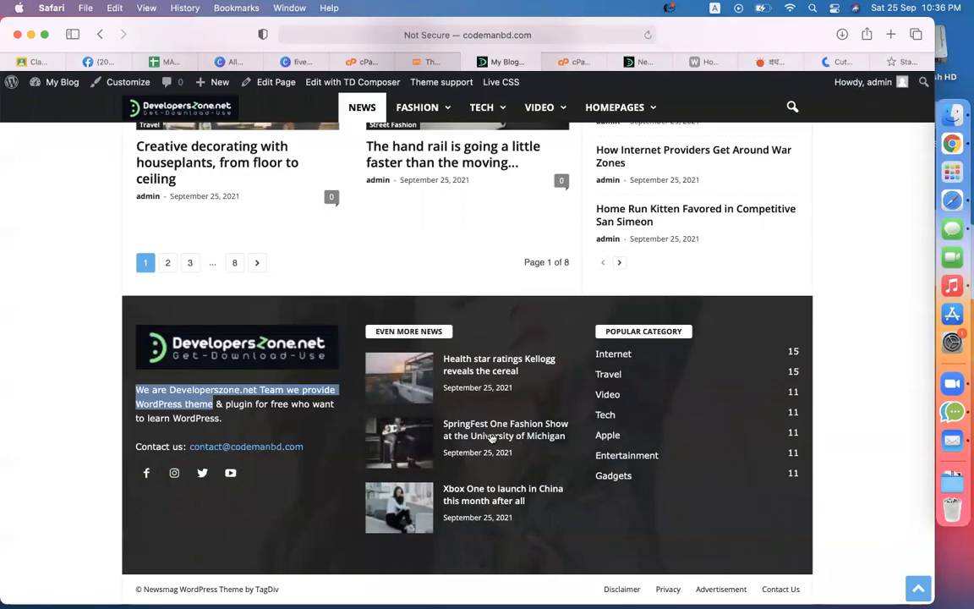
{"action": "left_click", "coordinate": [876, 218]}
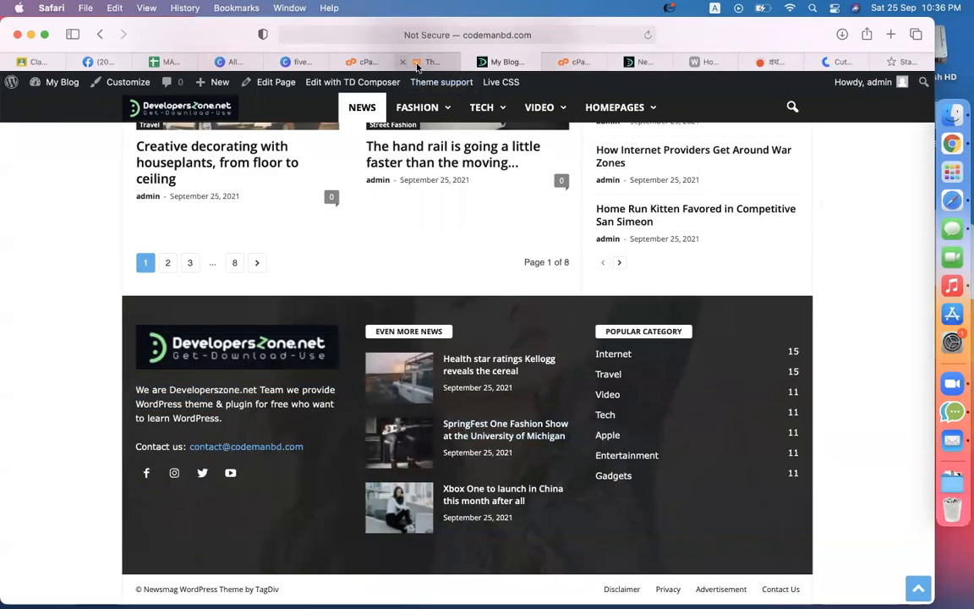
{"action": "left_click", "coordinate": [417, 66]}
{"action": "scroll", "coordinate": [616, 351], "scroll_direction": "up", "scroll_amount": 15}
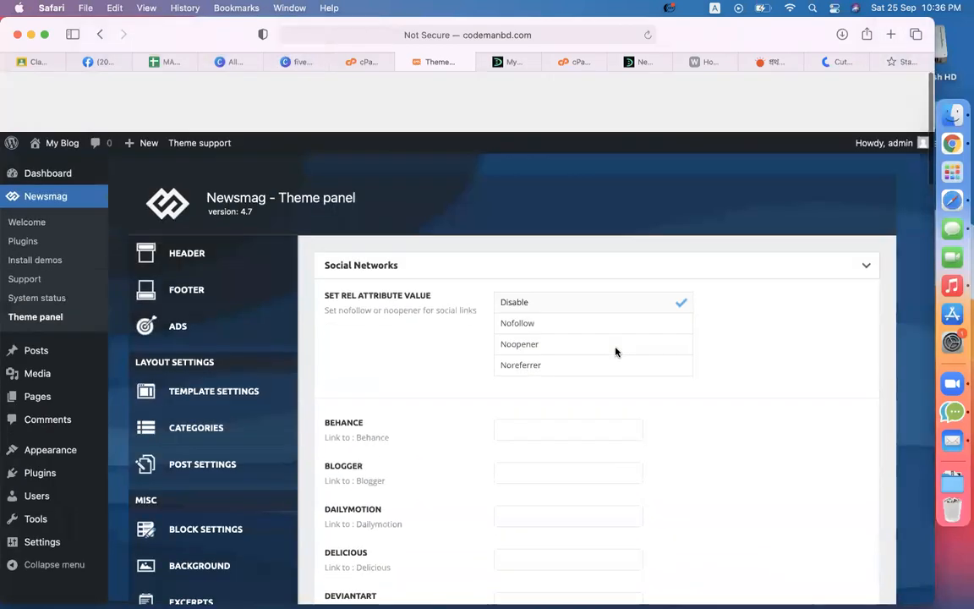
{"action": "left_click", "coordinate": [203, 240]}
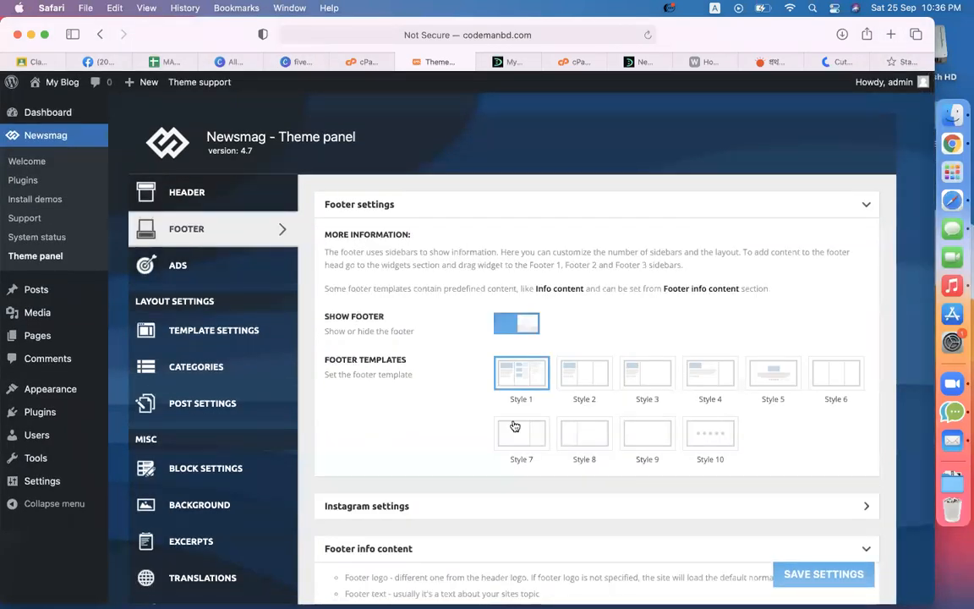
{"action": "scroll", "coordinate": [515, 425], "scroll_direction": "down", "scroll_amount": 10}
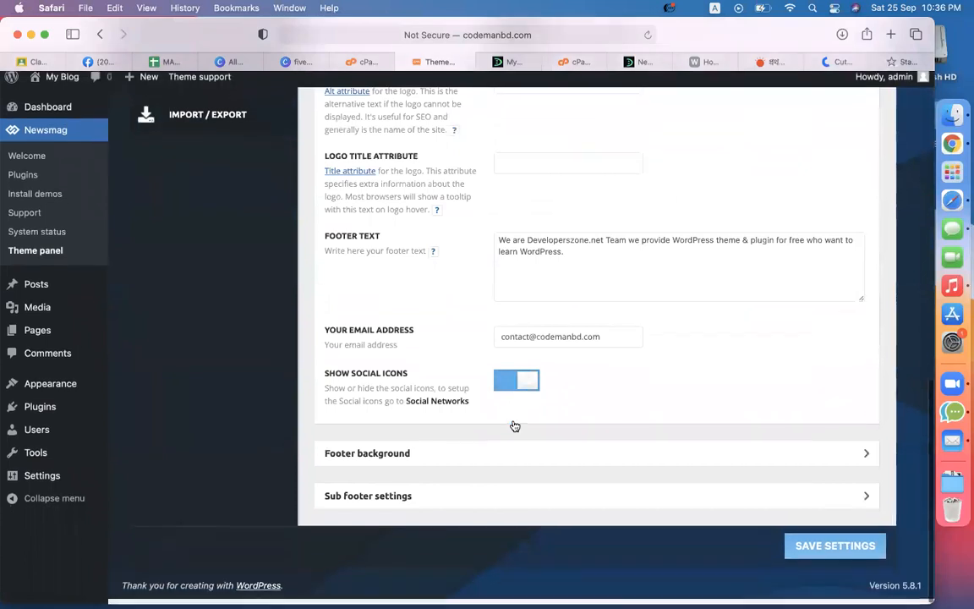
{"action": "left_click", "coordinate": [446, 464]}
{"action": "scroll", "coordinate": [446, 472], "scroll_direction": "down", "scroll_amount": 5}
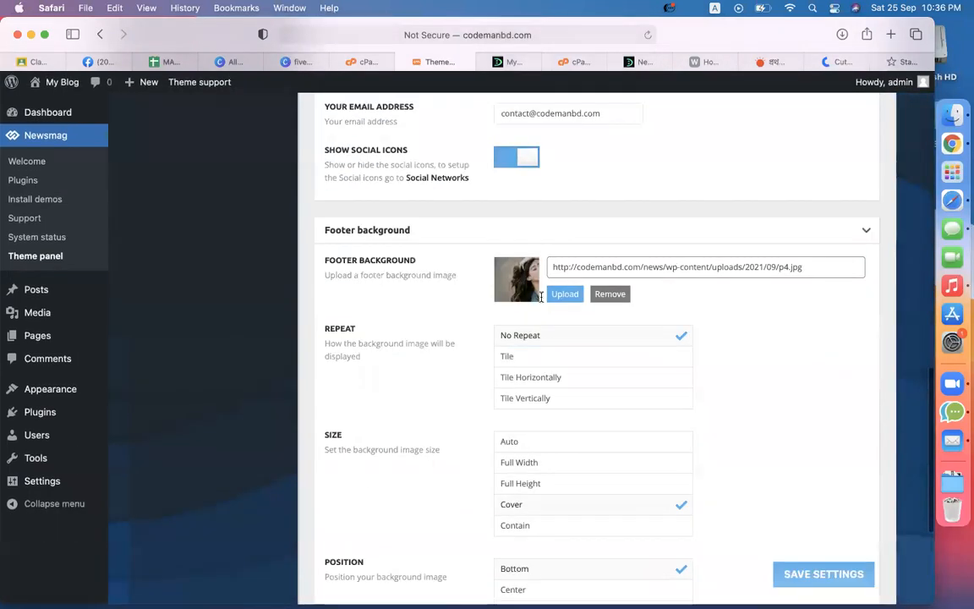
{"action": "left_click", "coordinate": [509, 60]}
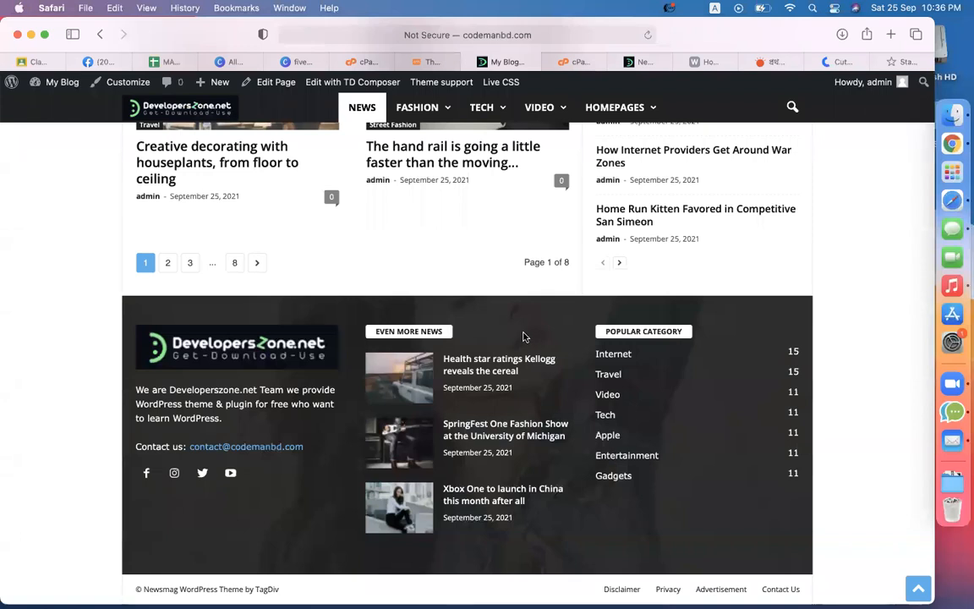
{"action": "left_click", "coordinate": [896, 62]}
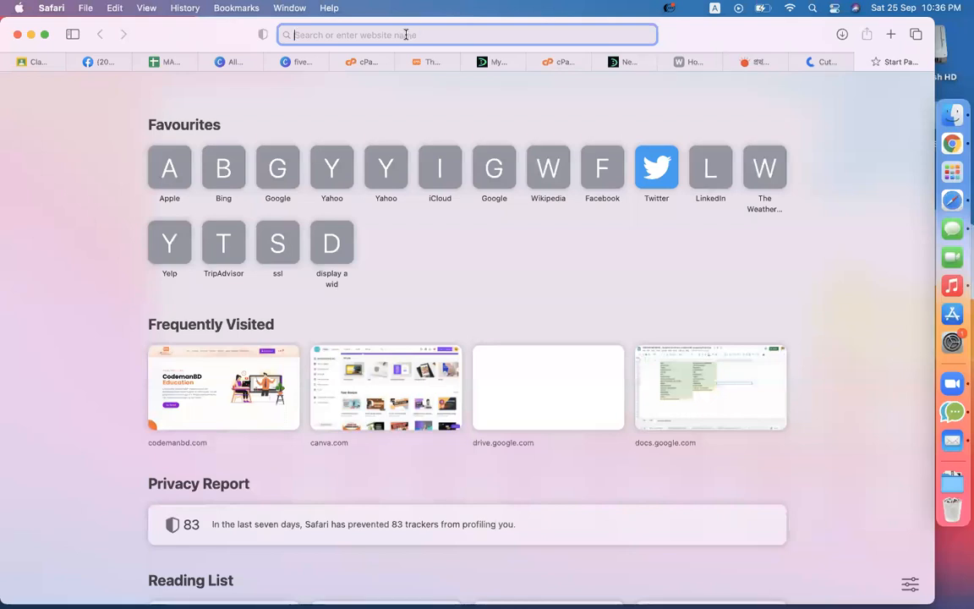
Step: Search Google for 'web dark banner' and show only the image results
{"action": "type", "text": "web dark "}
{"action": "type", "text": "b b"}
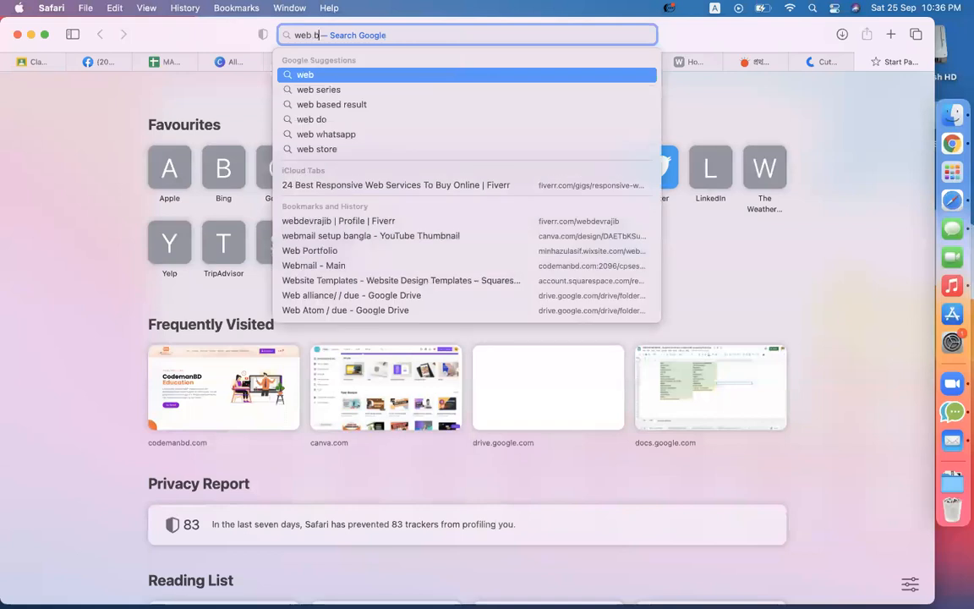
{"action": "key", "text": "BackSpace"}
{"action": "type", "text": "dark ban"}
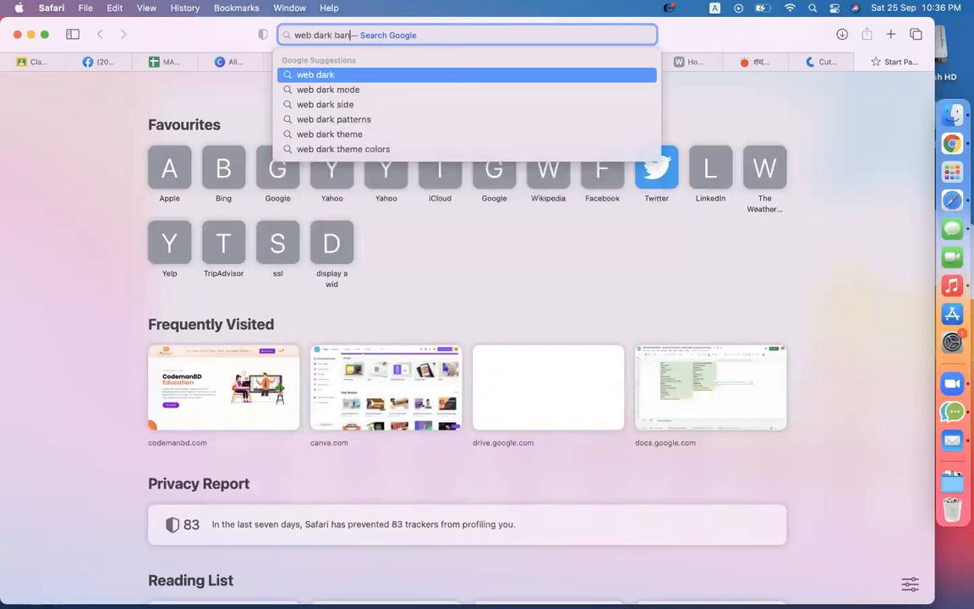
{"action": "type", "text": "ner"}
{"action": "key", "text": "Return"}
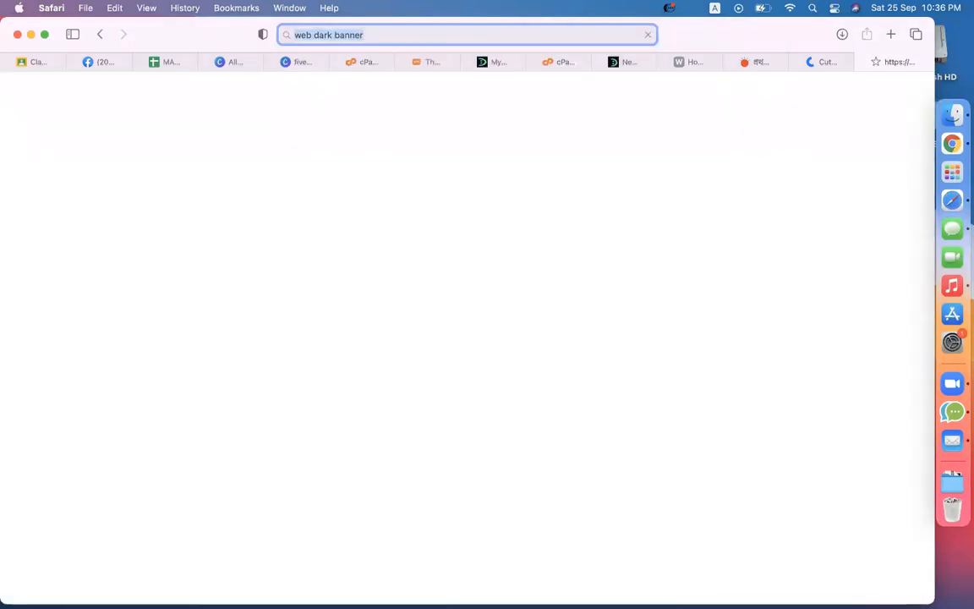
{"action": "left_click", "coordinate": [191, 145]}
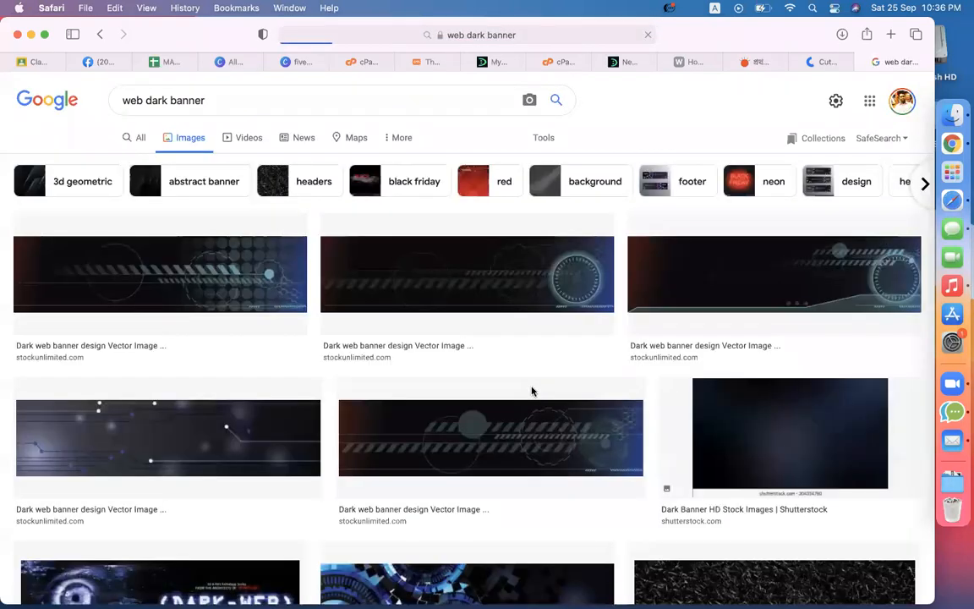
Step: Save the moody black-and-white architectural image from the results to the Desktop as 'ba'
{"action": "scroll", "coordinate": [532, 391], "scroll_direction": "down", "scroll_amount": 5}
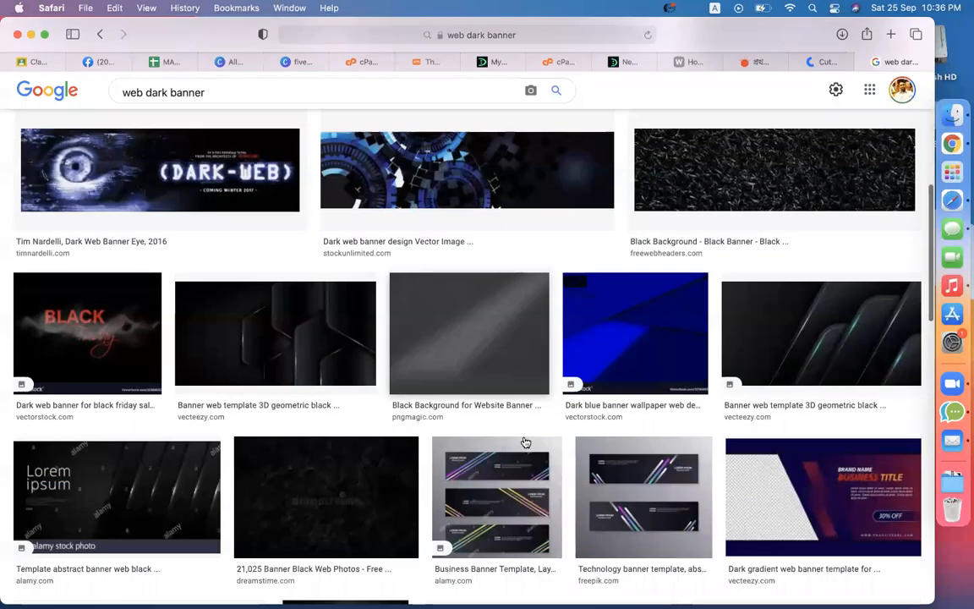
{"action": "scroll", "coordinate": [311, 415], "scroll_direction": "down", "scroll_amount": 5}
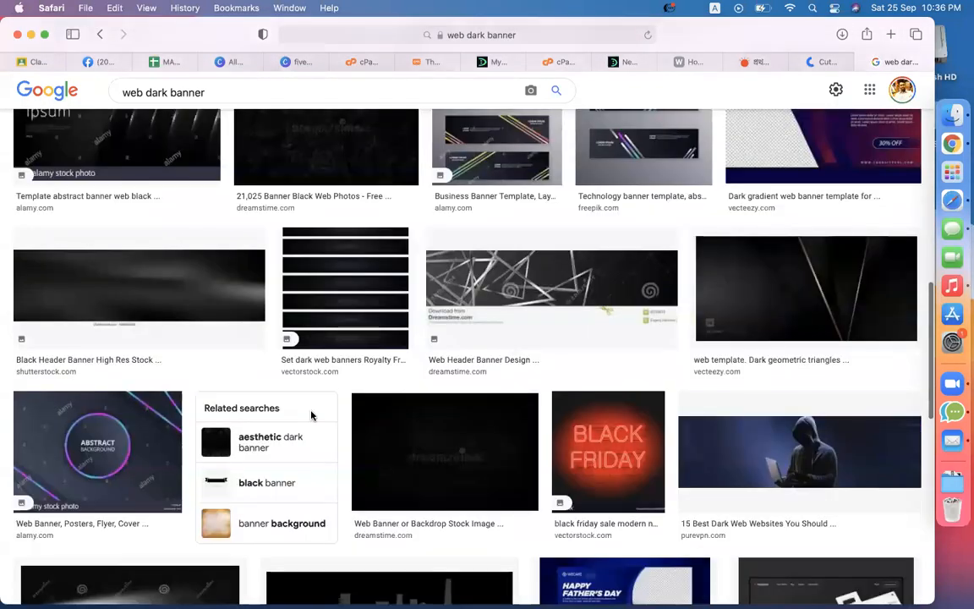
{"action": "scroll", "coordinate": [311, 414], "scroll_direction": "down", "scroll_amount": 1}
{"action": "scroll", "coordinate": [311, 414], "scroll_direction": "down", "scroll_amount": 4}
{"action": "left_click", "coordinate": [392, 273]}
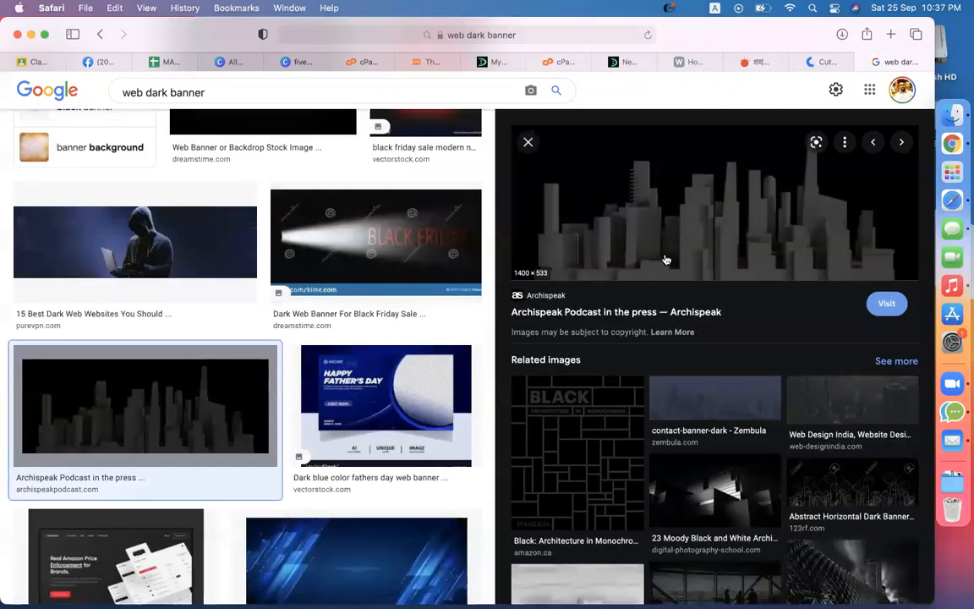
{"action": "scroll", "coordinate": [676, 476], "scroll_direction": "down", "scroll_amount": 4}
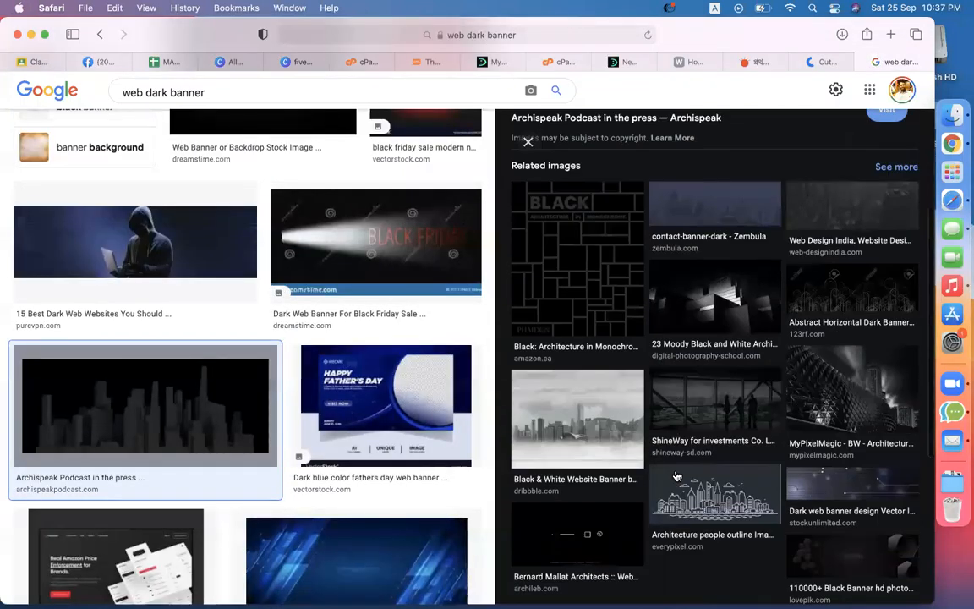
{"action": "left_click", "coordinate": [728, 317]}
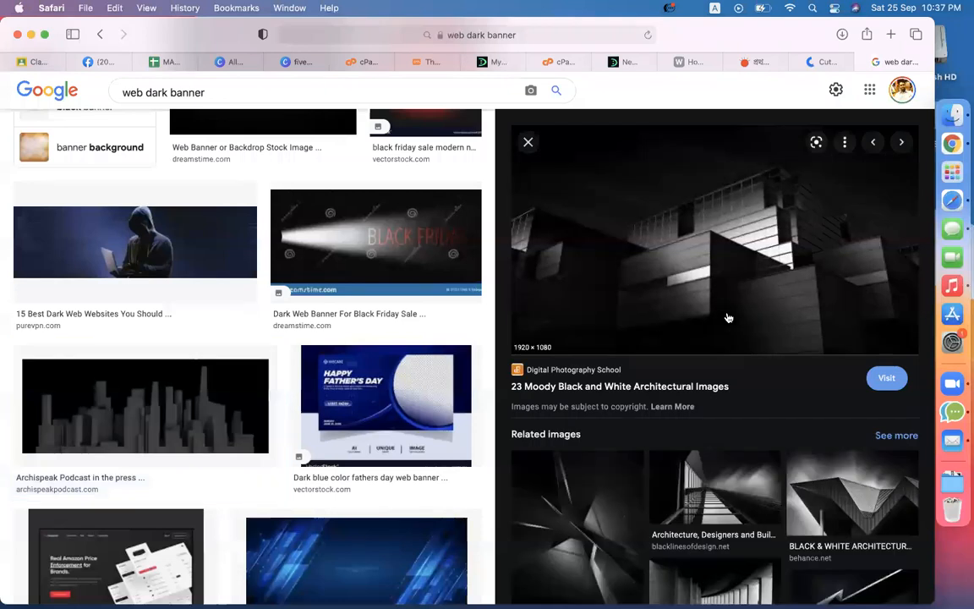
{"action": "right_click", "coordinate": [727, 317]}
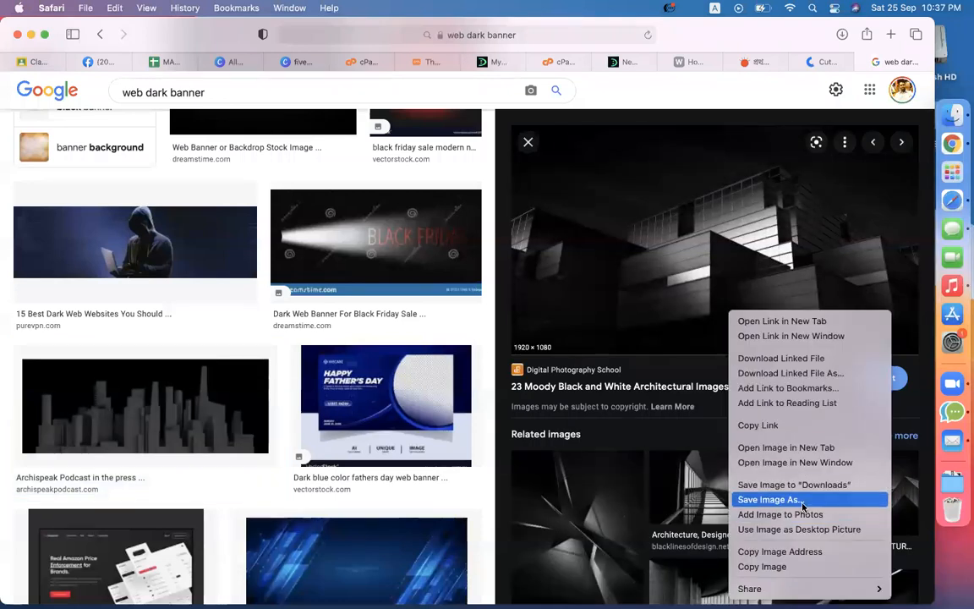
{"action": "left_click", "coordinate": [803, 500]}
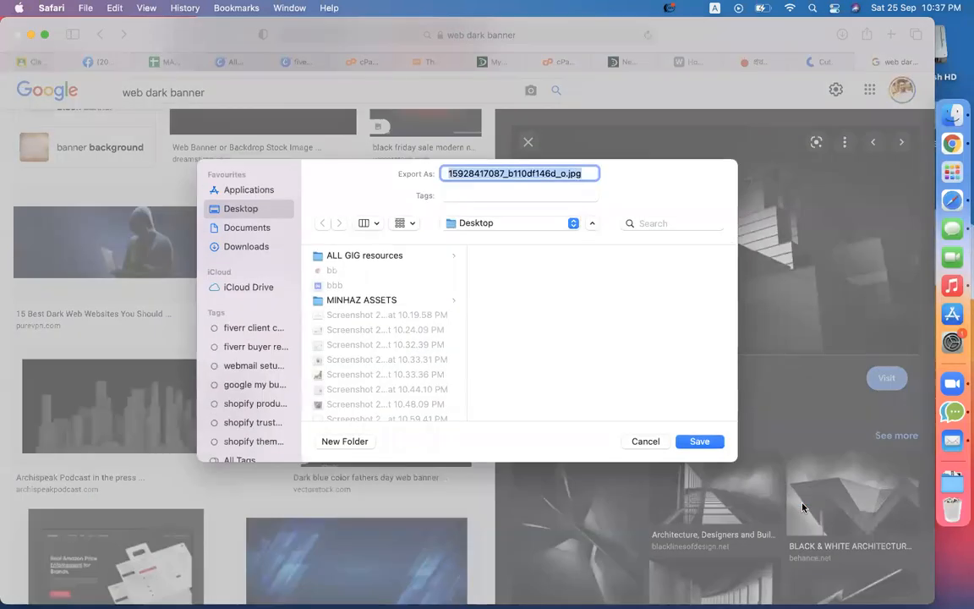
{"action": "type", "text": "banner"}
{"action": "key", "text": "Return"}
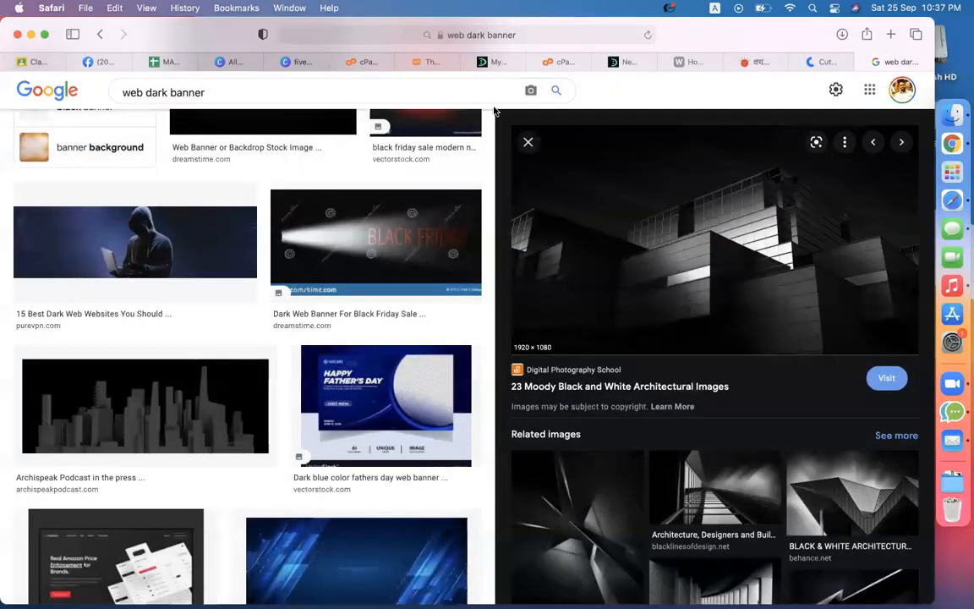
Step: Upload the saved banner as the Newsmag footer background image and set its position to Bottom
{"action": "left_click", "coordinate": [425, 62]}
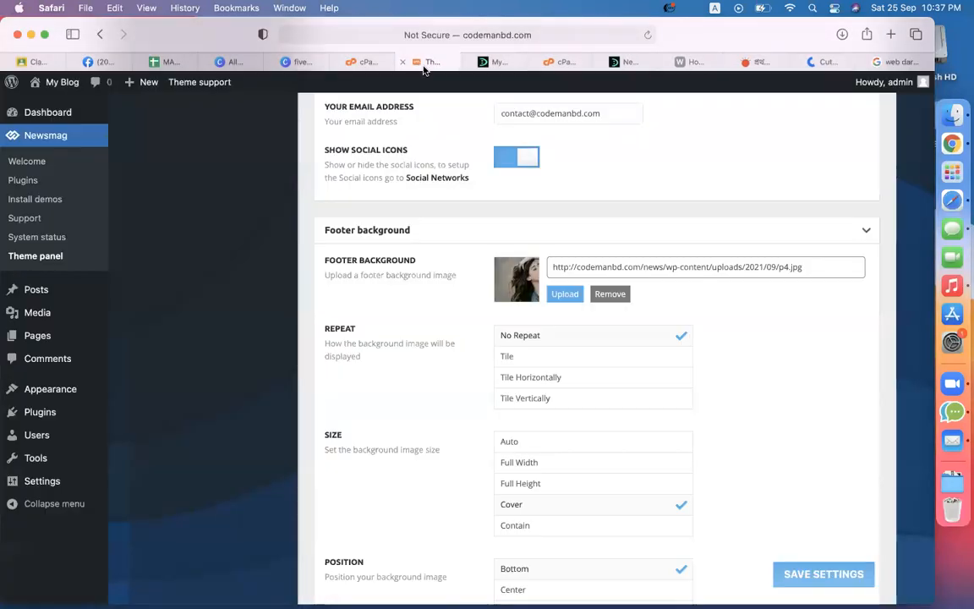
{"action": "left_click", "coordinate": [566, 296]}
{"action": "left_click", "coordinate": [210, 142]}
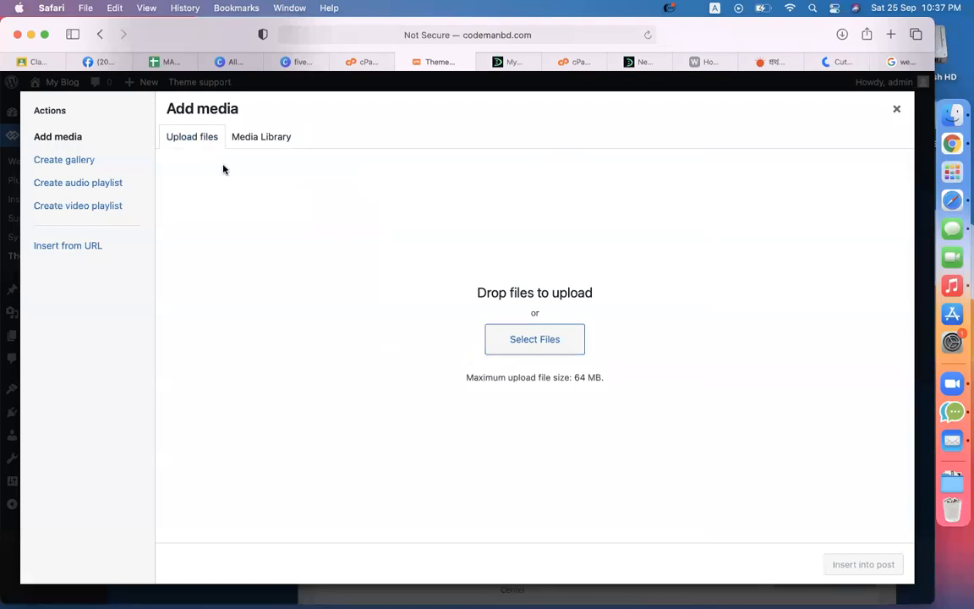
{"action": "left_click", "coordinate": [523, 340]}
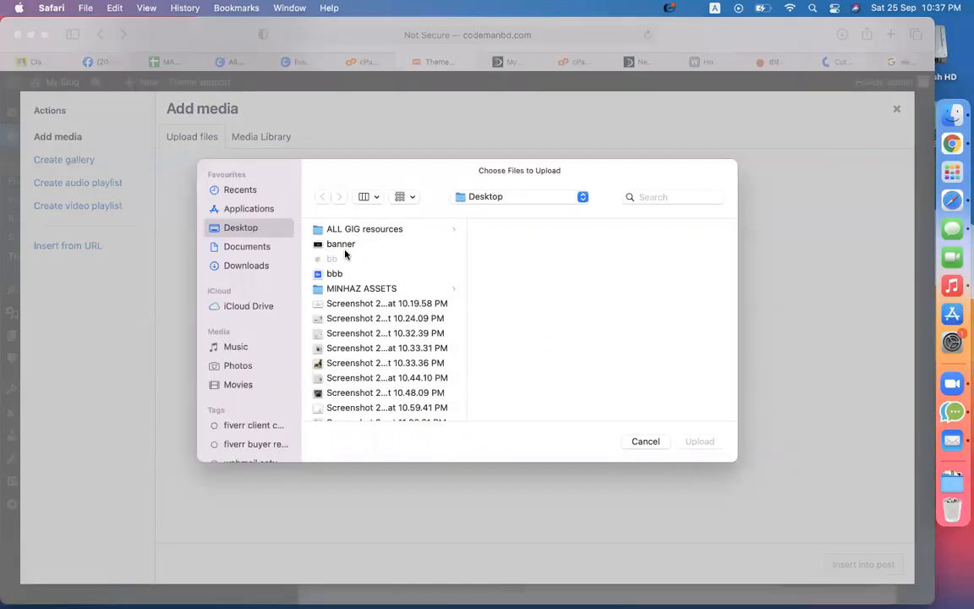
{"action": "double_click", "coordinate": [342, 184]}
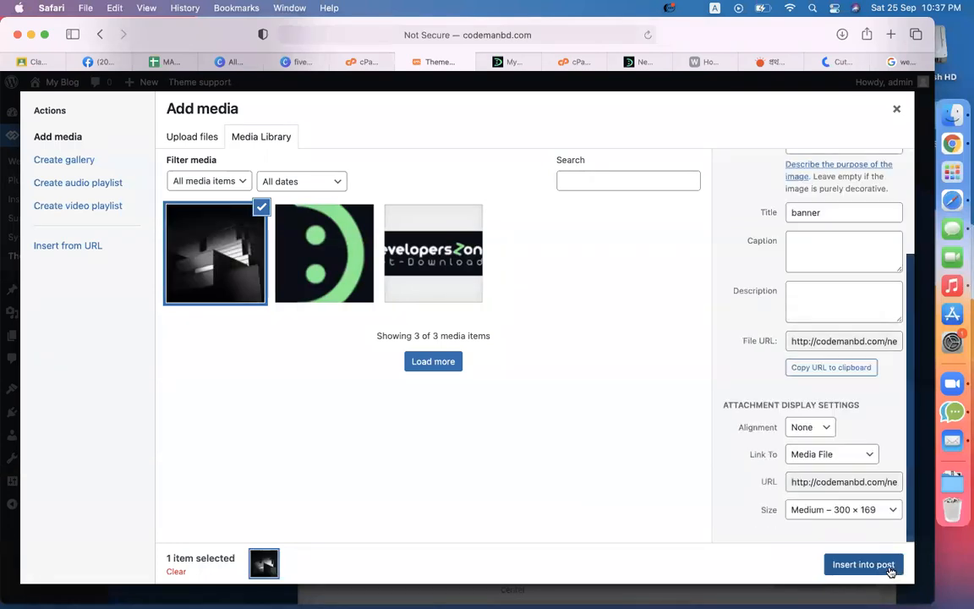
{"action": "left_click", "coordinate": [871, 566]}
{"action": "scroll", "coordinate": [772, 428], "scroll_direction": "down", "scroll_amount": 5}
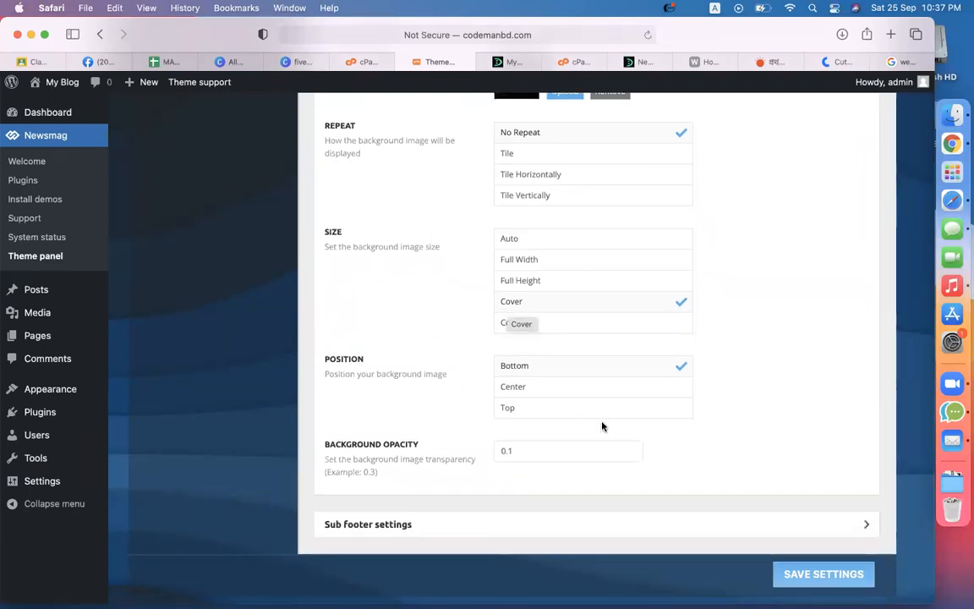
{"action": "left_click", "coordinate": [586, 375]}
{"action": "scroll", "coordinate": [761, 407], "scroll_direction": "down", "scroll_amount": 1}
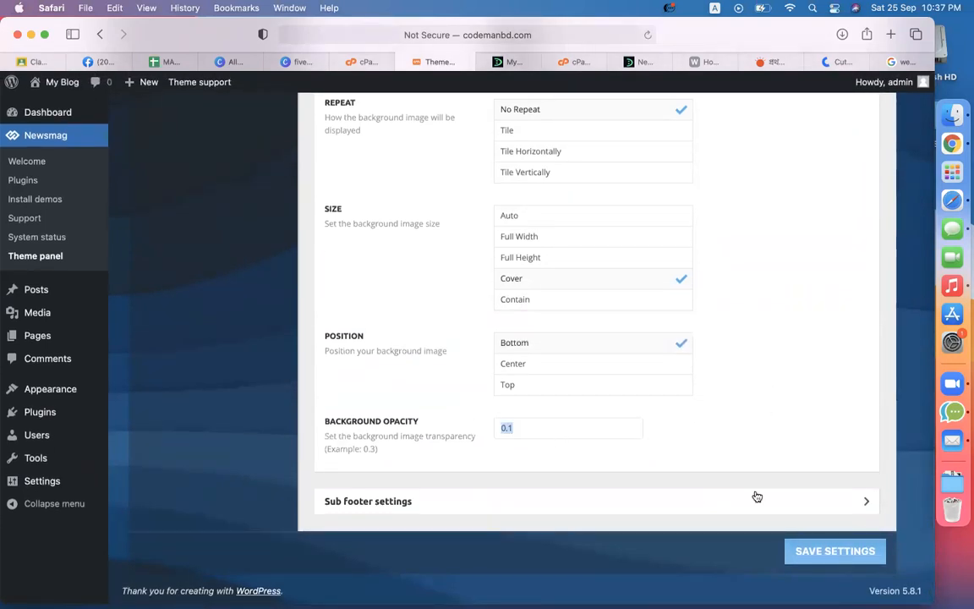
Step: Save the footer background, then change its opacity to 0.5 and reload the blog to compare
{"action": "left_click", "coordinate": [831, 549]}
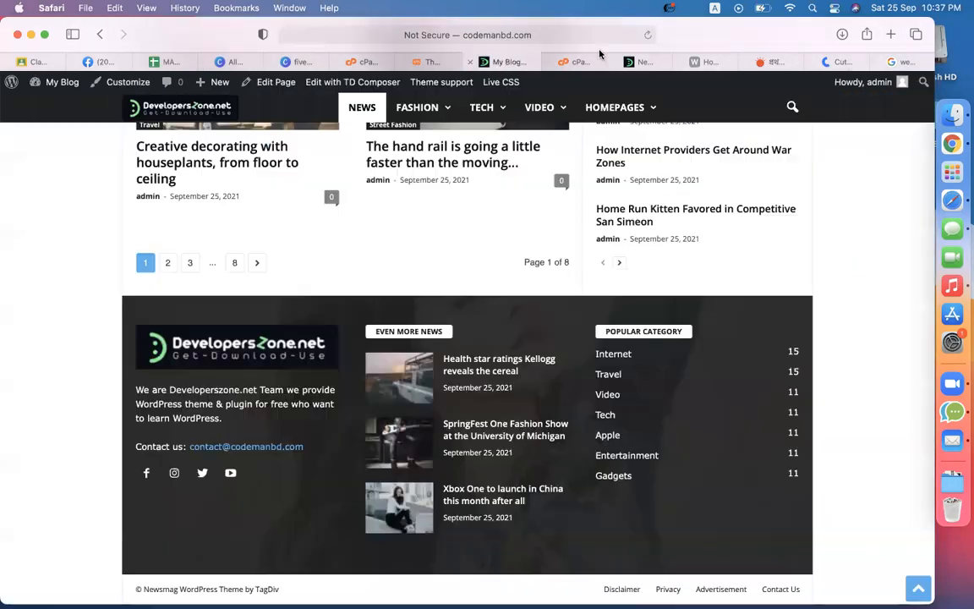
{"action": "left_click", "coordinate": [507, 62]}
{"action": "scroll", "coordinate": [826, 426], "scroll_direction": "down", "scroll_amount": 20}
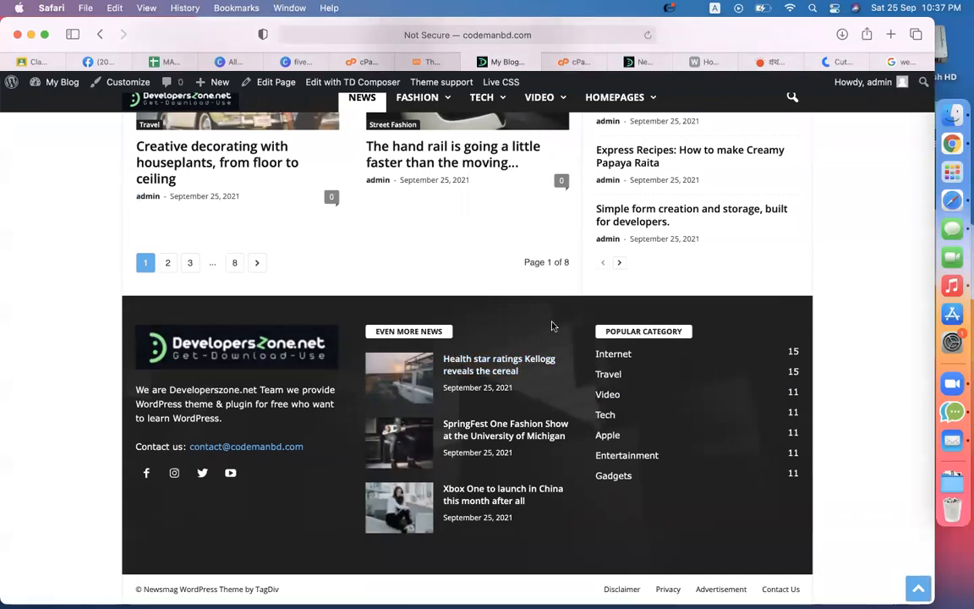
{"action": "left_click", "coordinate": [423, 61]}
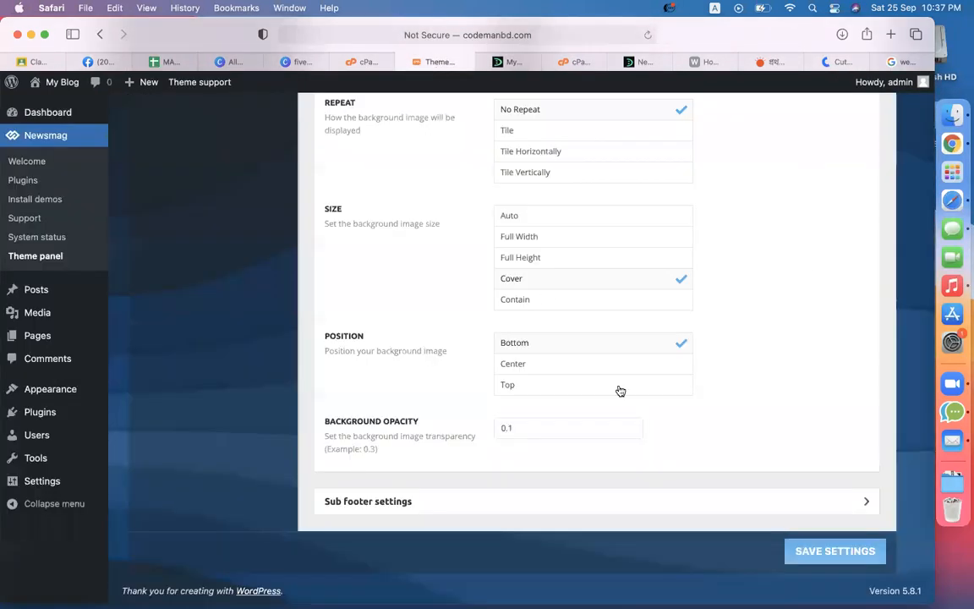
{"action": "key", "text": "BackSpace"}
{"action": "type", "text": "5"}
{"action": "left_click", "coordinate": [856, 551]}
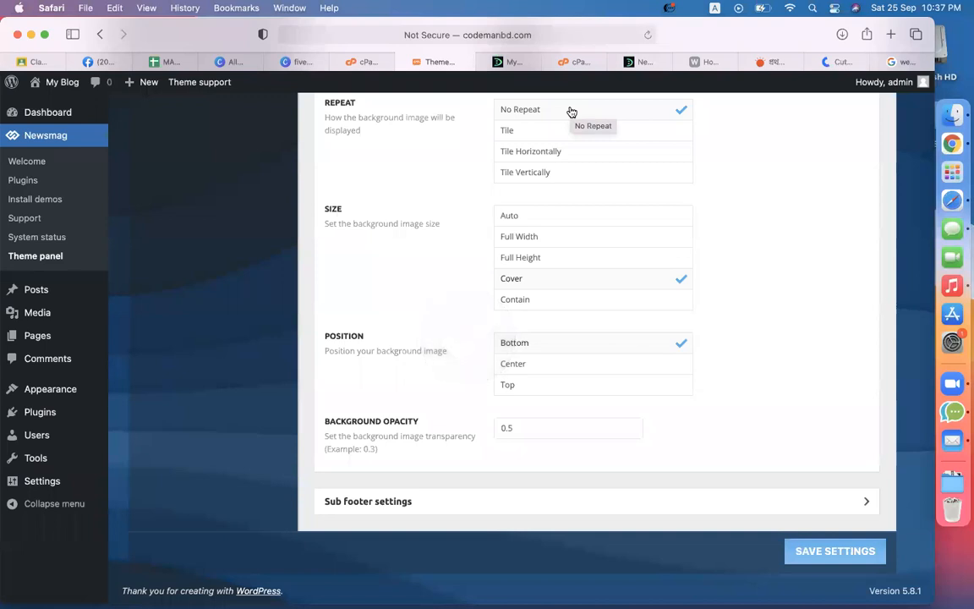
{"action": "left_click", "coordinate": [508, 61]}
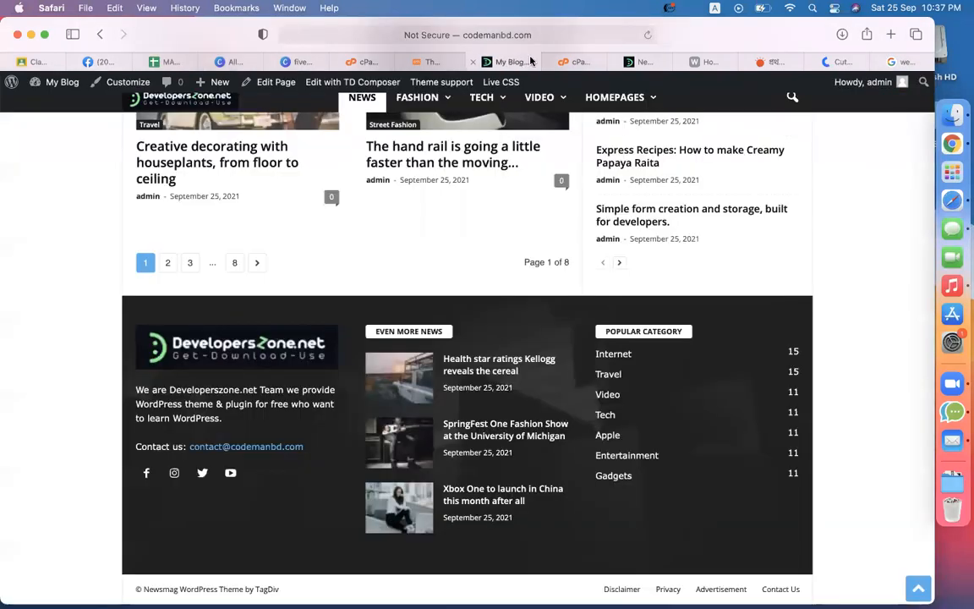
{"action": "left_click", "coordinate": [647, 35]}
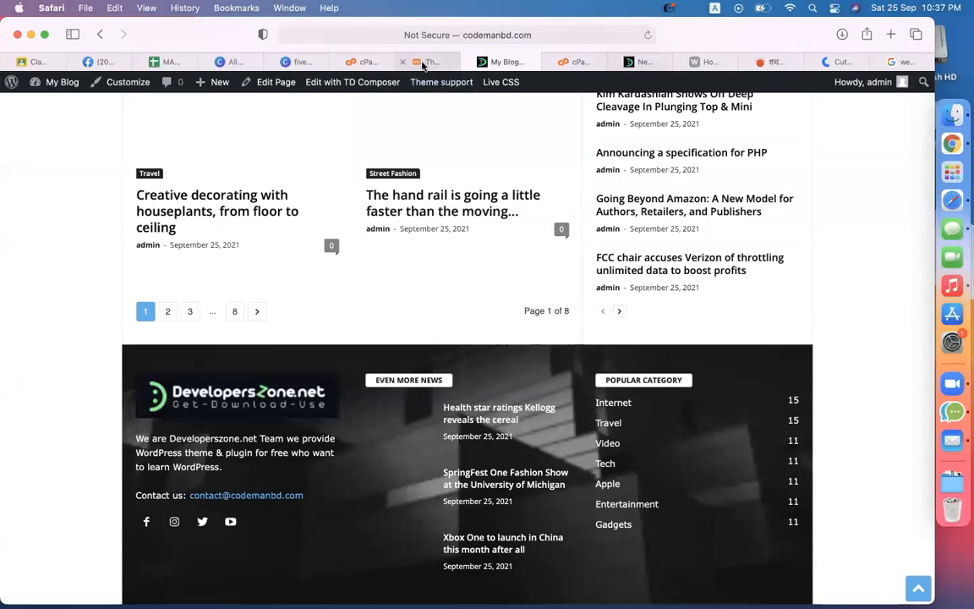
Step: Recheck the footer on the blog and save the background opacity at 0.2
{"action": "left_click", "coordinate": [423, 65]}
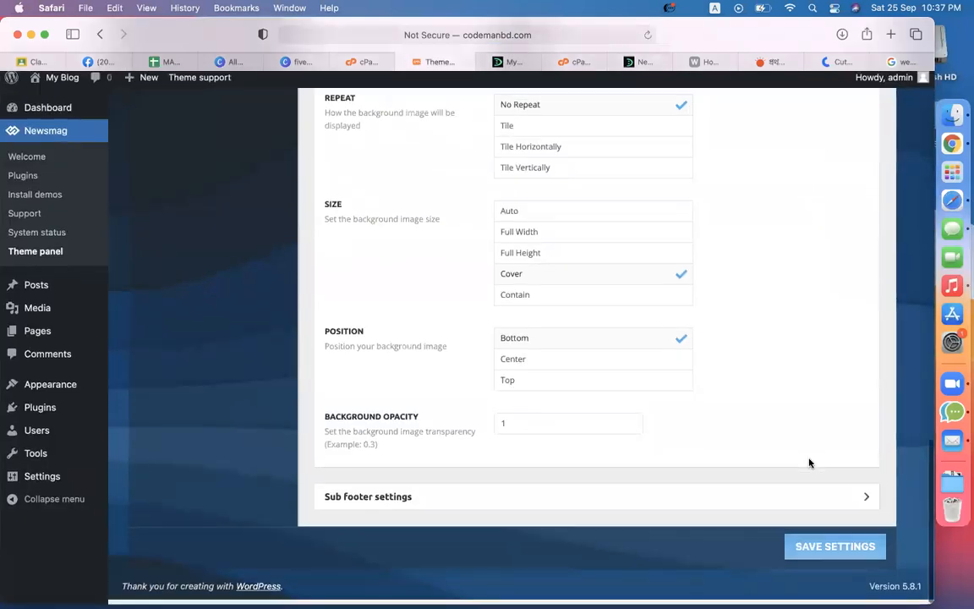
{"action": "left_click", "coordinate": [869, 550]}
{"action": "left_click", "coordinate": [525, 69]}
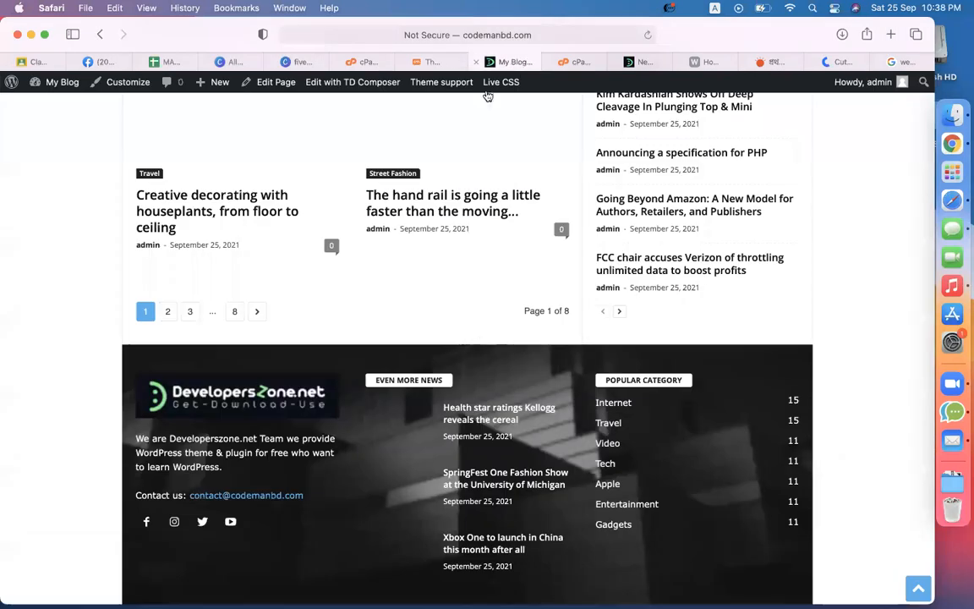
{"action": "left_click", "coordinate": [649, 34]}
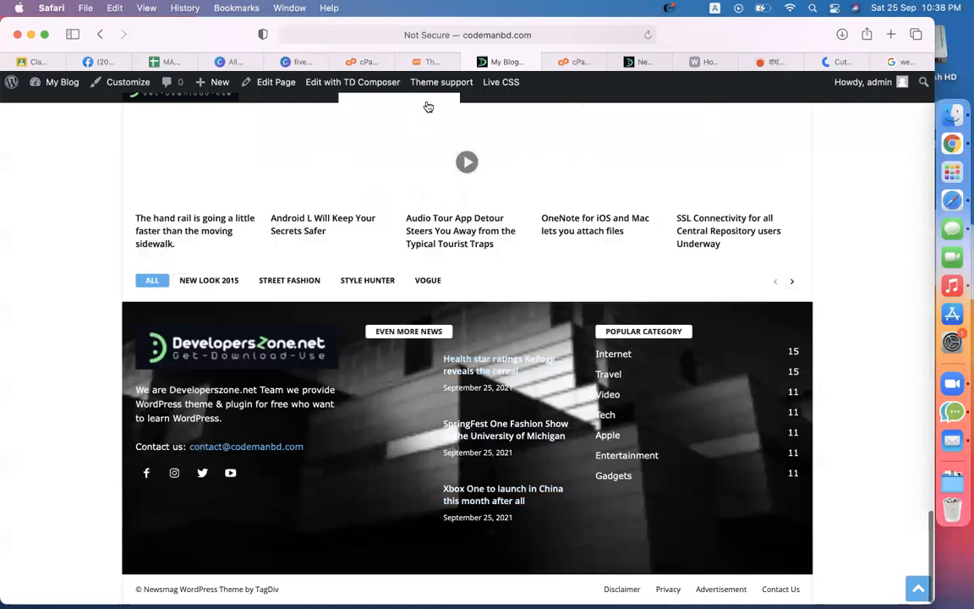
{"action": "left_click", "coordinate": [434, 62]}
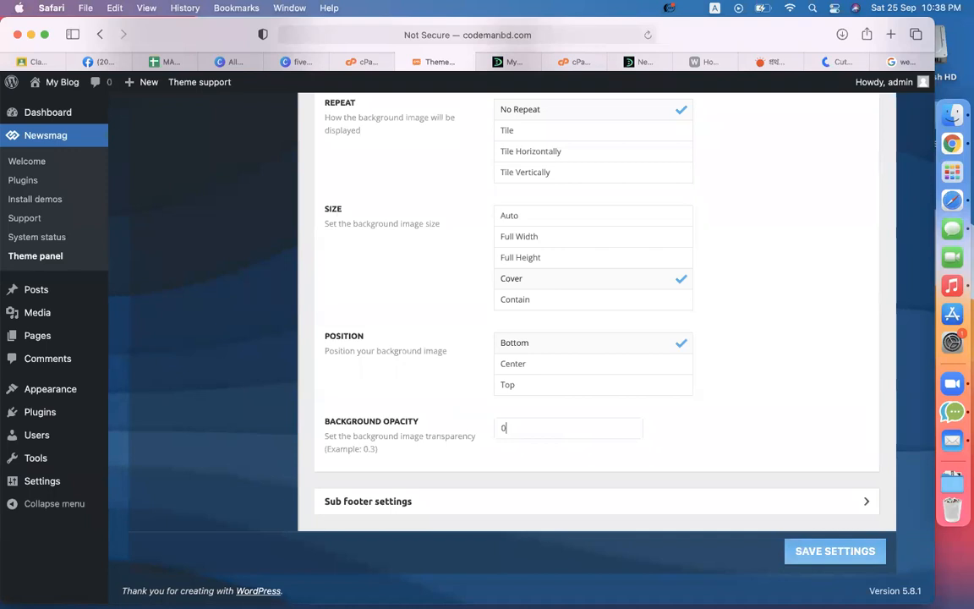
{"action": "left_click", "coordinate": [826, 549]}
Step: Reload the blog to check the darker footer background image
{"action": "left_click", "coordinate": [556, 502]}
{"action": "scroll", "coordinate": [685, 455], "scroll_direction": "down", "scroll_amount": 5}
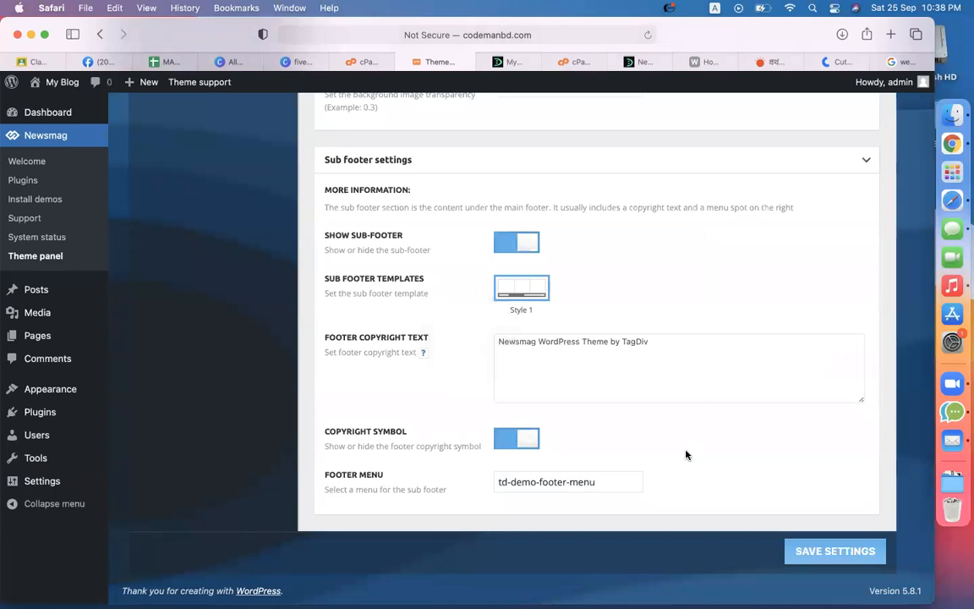
{"action": "scroll", "coordinate": [511, 83], "scroll_direction": "up", "scroll_amount": 10}
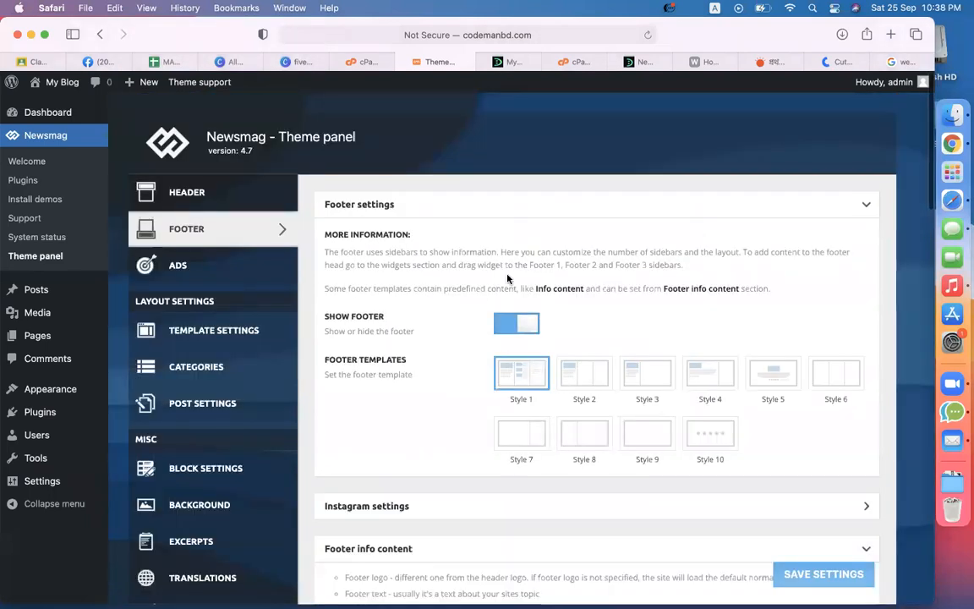
{"action": "left_click", "coordinate": [508, 62]}
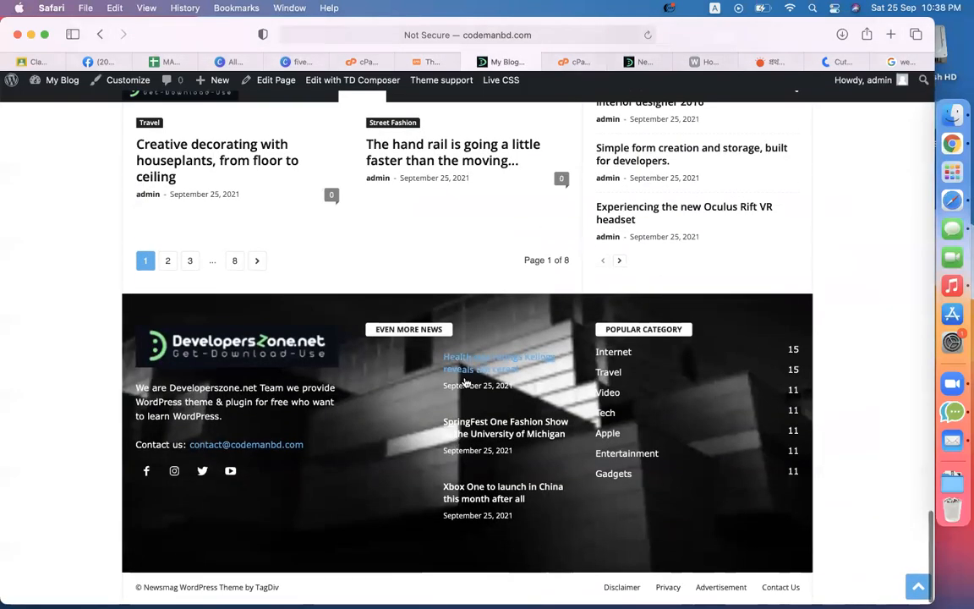
{"action": "left_click", "coordinate": [648, 35]}
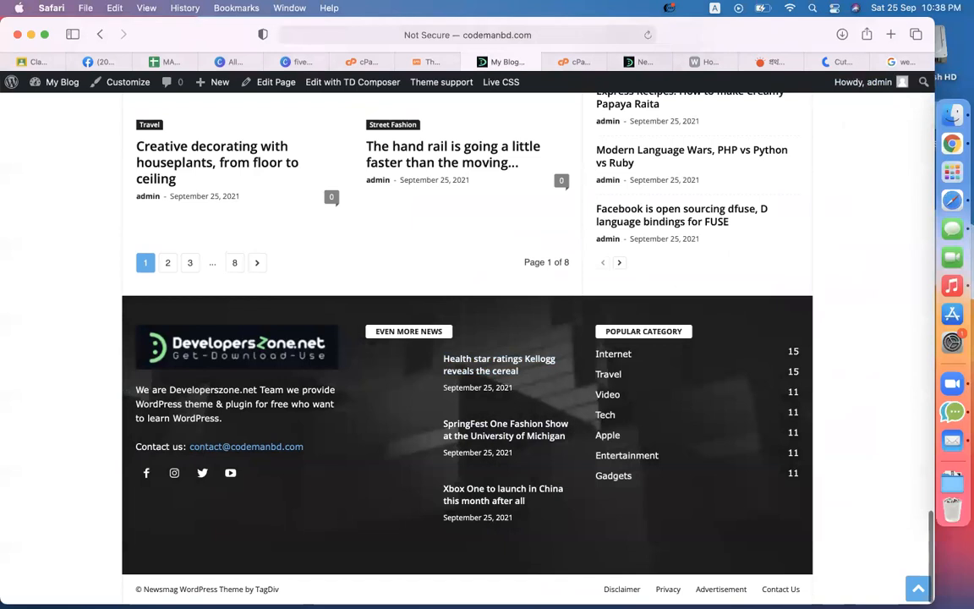
Step: Copy the copyright line from the developerszone.net reference page, then return to the Theme panel
{"action": "left_click_drag", "start_coordinate": [281, 590], "coordinate": [132, 585]}
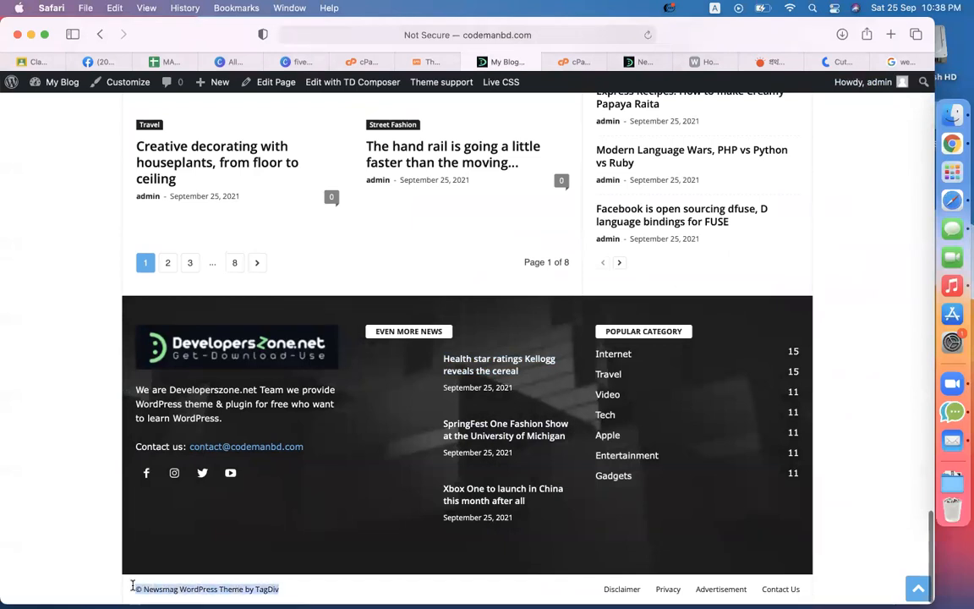
{"action": "left_click", "coordinate": [633, 62]}
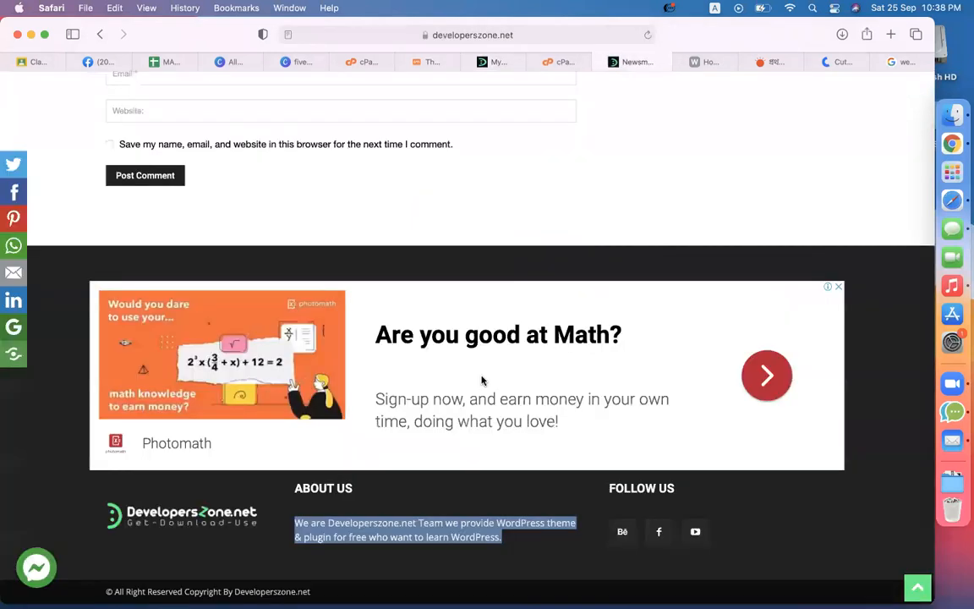
{"action": "left_click_drag", "start_coordinate": [310, 592], "coordinate": [98, 594]}
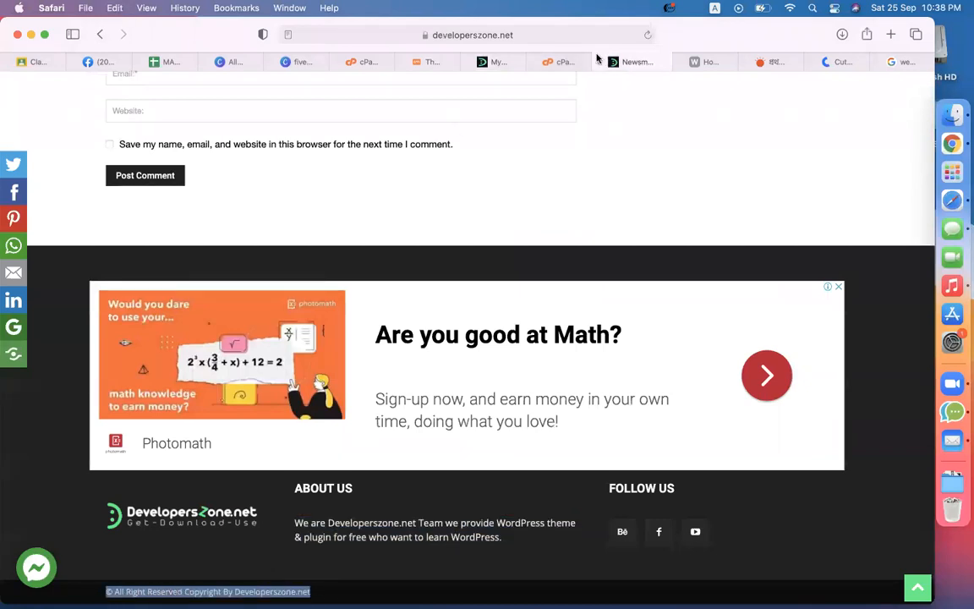
{"action": "left_click", "coordinate": [489, 61]}
{"action": "left_click", "coordinate": [438, 63]}
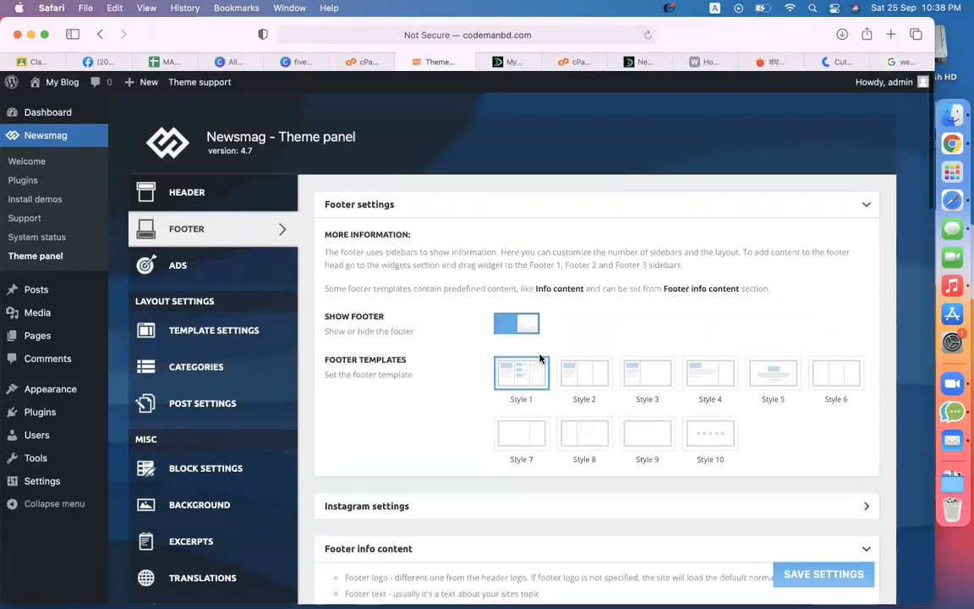
Step: Expand the Sub footer settings and turn off Show Sub-Footer
{"action": "scroll", "coordinate": [491, 439], "scroll_direction": "down", "scroll_amount": 8}
{"action": "scroll", "coordinate": [489, 436], "scroll_direction": "down", "scroll_amount": 10}
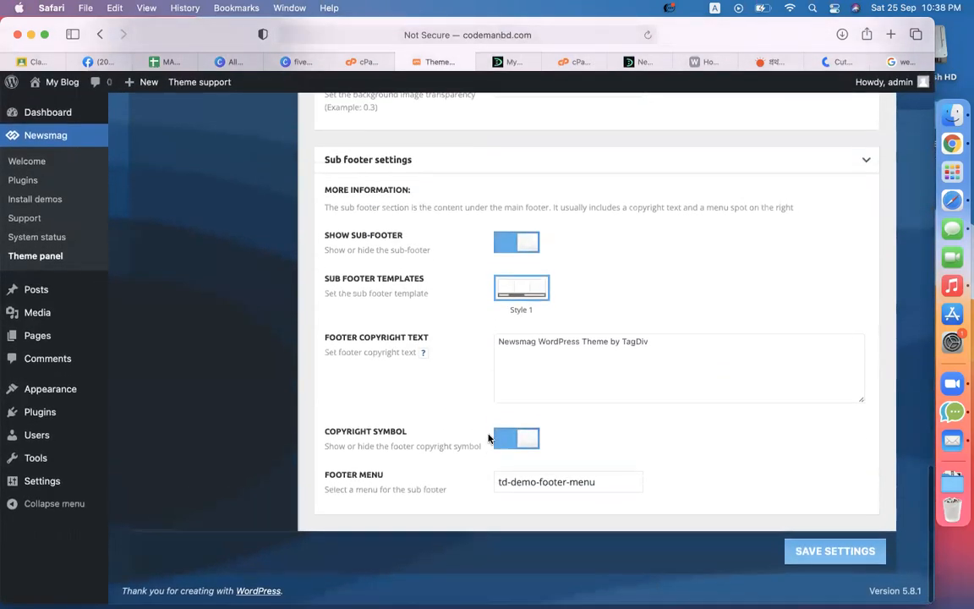
{"action": "scroll", "coordinate": [489, 435], "scroll_direction": "up", "scroll_amount": 4}
{"action": "left_click", "coordinate": [455, 411]}
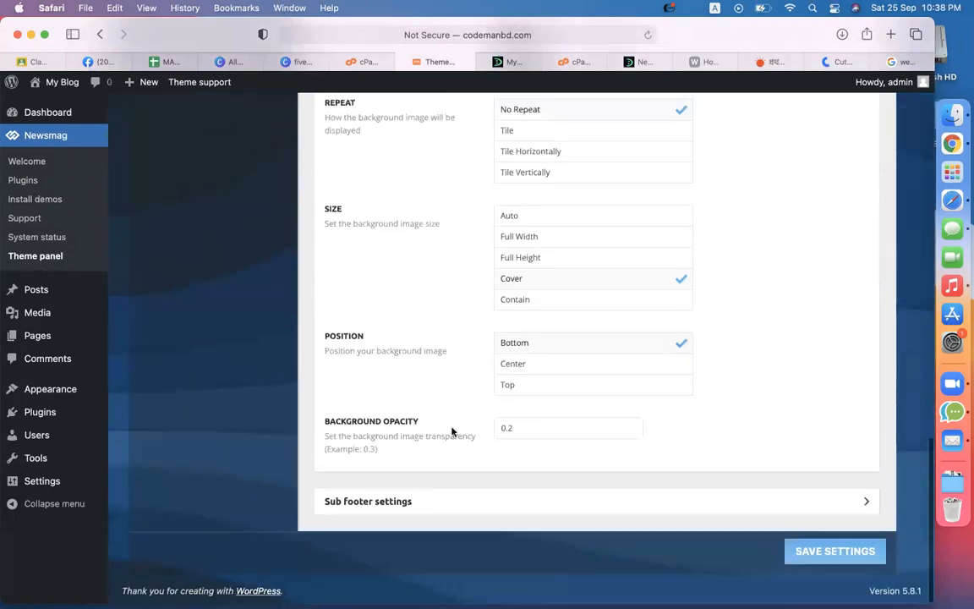
{"action": "left_click", "coordinate": [451, 499]}
{"action": "scroll", "coordinate": [502, 524], "scroll_direction": "down", "scroll_amount": 5}
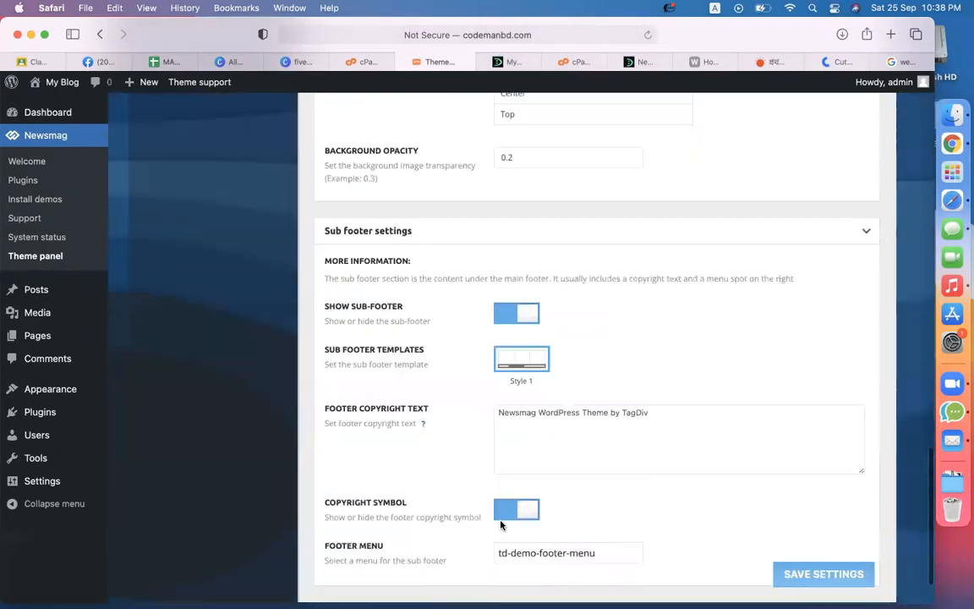
{"action": "left_click", "coordinate": [524, 350]}
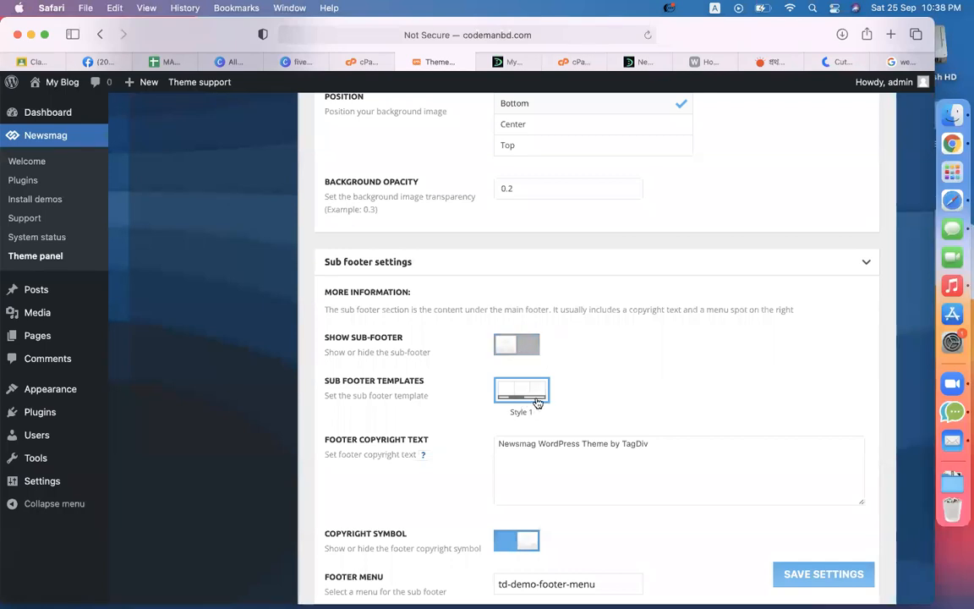
Step: Paste '© All Right Reserved Copyright By Developerszone.net' as footer copyright, keep td-demo-footer-menu, and save
{"action": "left_click", "coordinate": [668, 461]}
{"action": "key", "text": "super+a"}
{"action": "type", "text": "© All Right Reserved Copyright By Developerszone.net"}
{"action": "scroll", "coordinate": [710, 389], "scroll_direction": "down", "scroll_amount": 3}
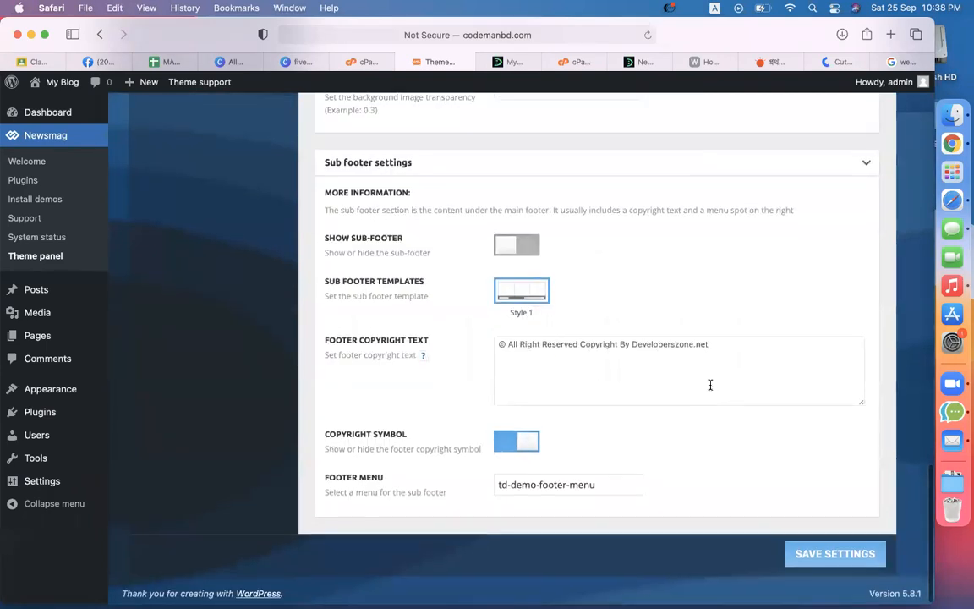
{"action": "scroll", "coordinate": [708, 385], "scroll_direction": "up", "scroll_amount": 1}
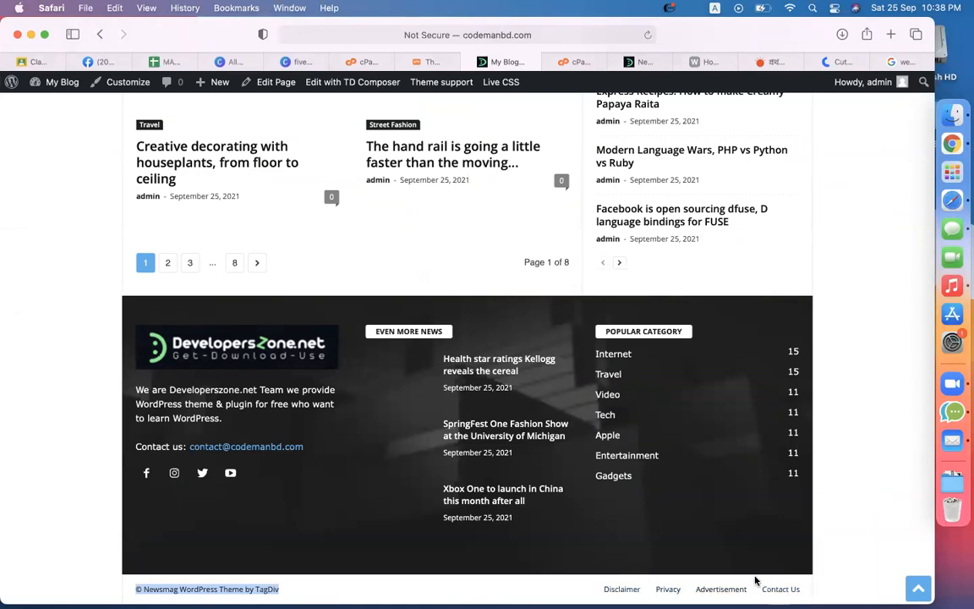
{"action": "left_click", "coordinate": [429, 63]}
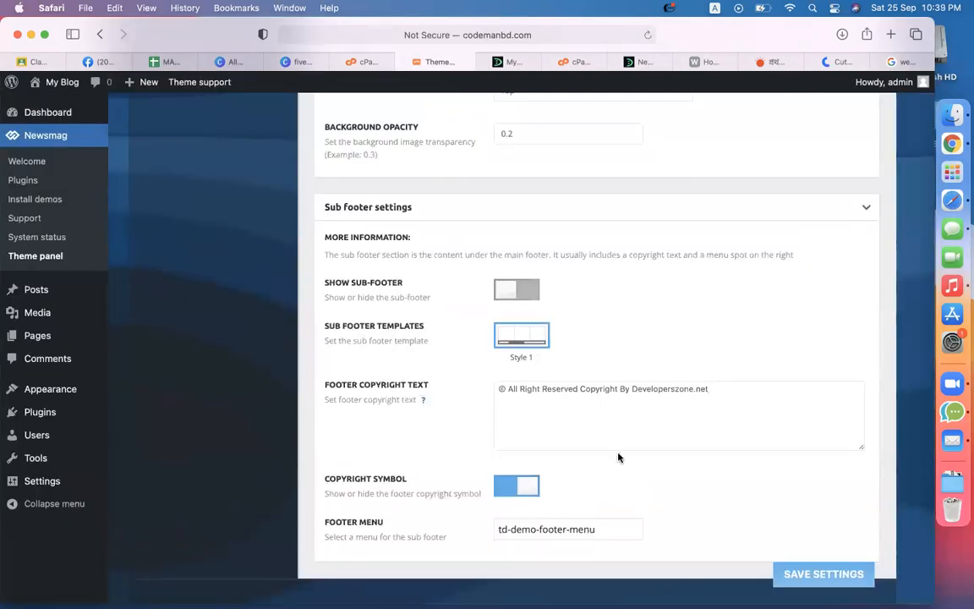
{"action": "left_click", "coordinate": [583, 534]}
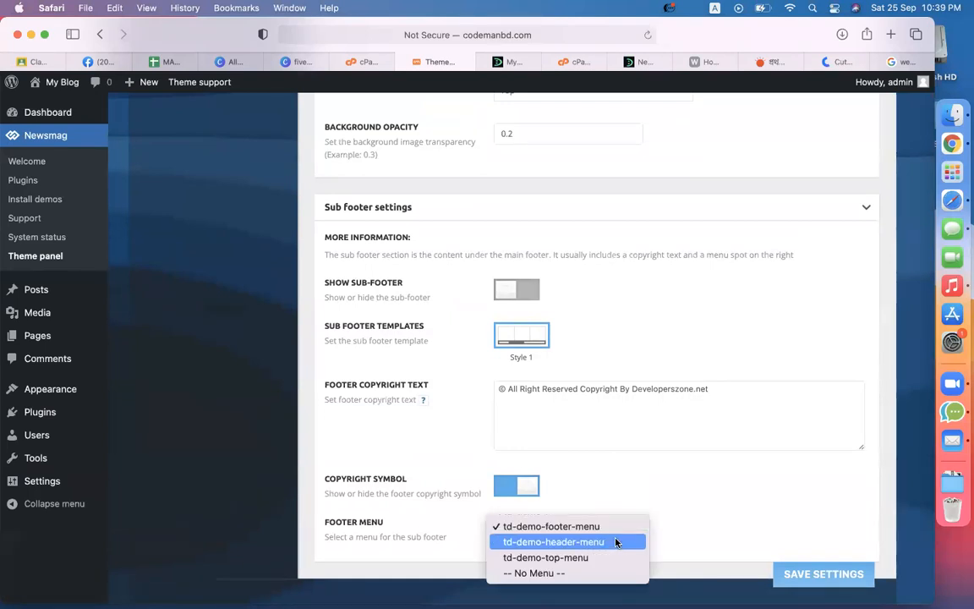
{"action": "left_click", "coordinate": [664, 519]}
{"action": "left_click", "coordinate": [782, 575]}
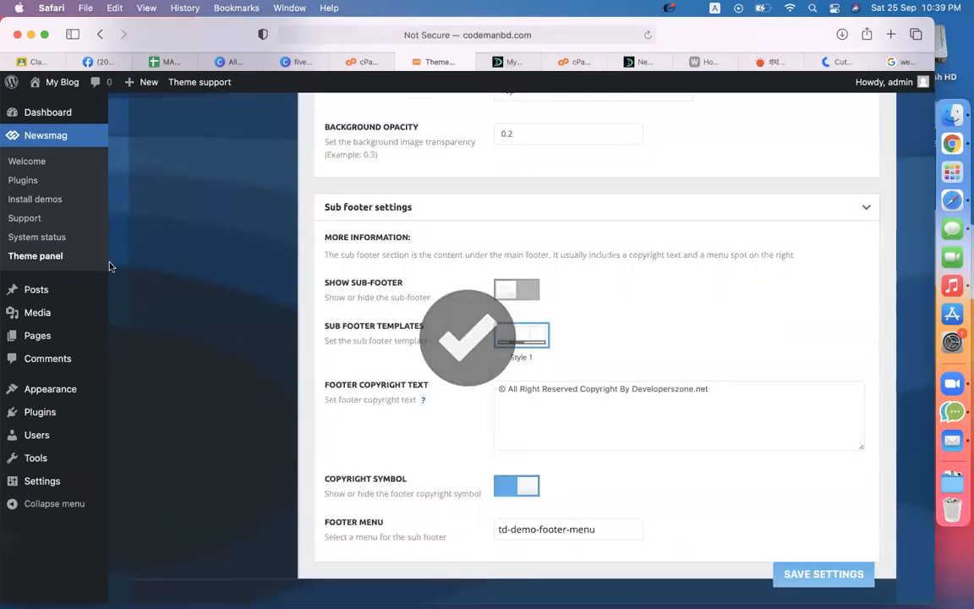
{"action": "scroll", "coordinate": [118, 439], "scroll_direction": "up", "scroll_amount": 3}
Step: Open Appearance > Menus in a new tab to view the td-demo-footer-menu links
{"action": "mouse_move", "coordinate": [51, 338]}
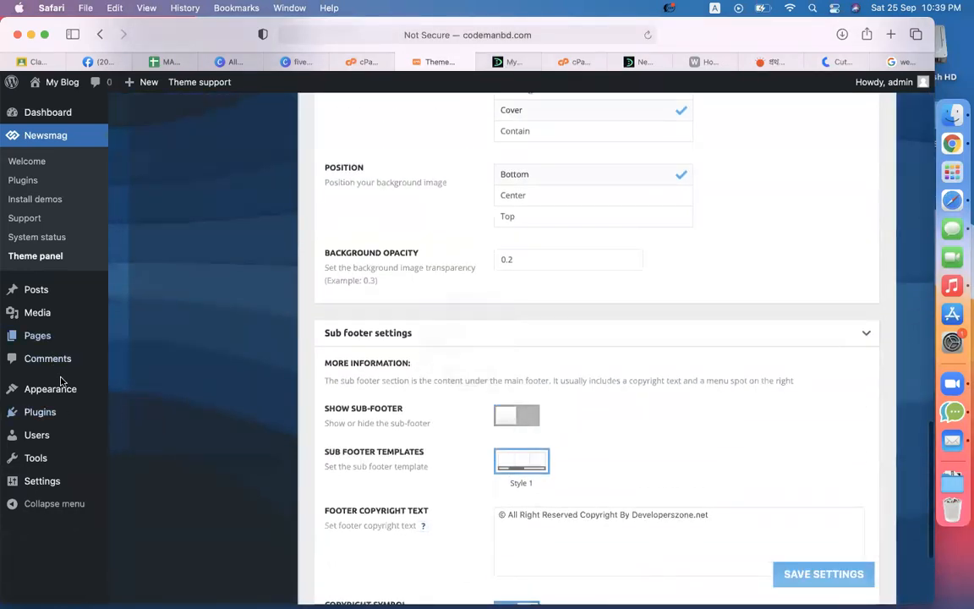
{"action": "mouse_move", "coordinate": [61, 391]}
{"action": "right_click", "coordinate": [143, 450]}
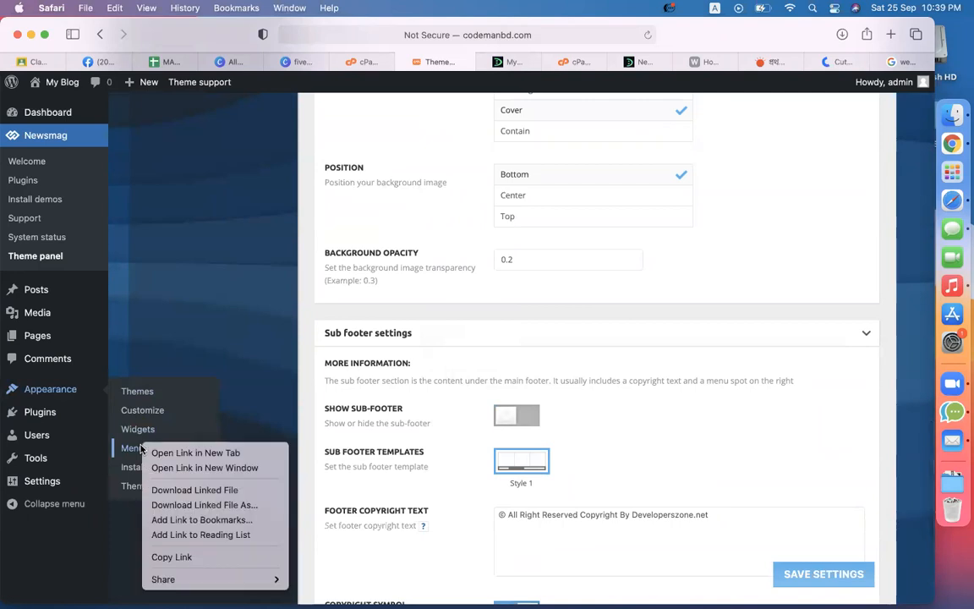
{"action": "left_click", "coordinate": [174, 454]}
{"action": "left_click", "coordinate": [473, 62]}
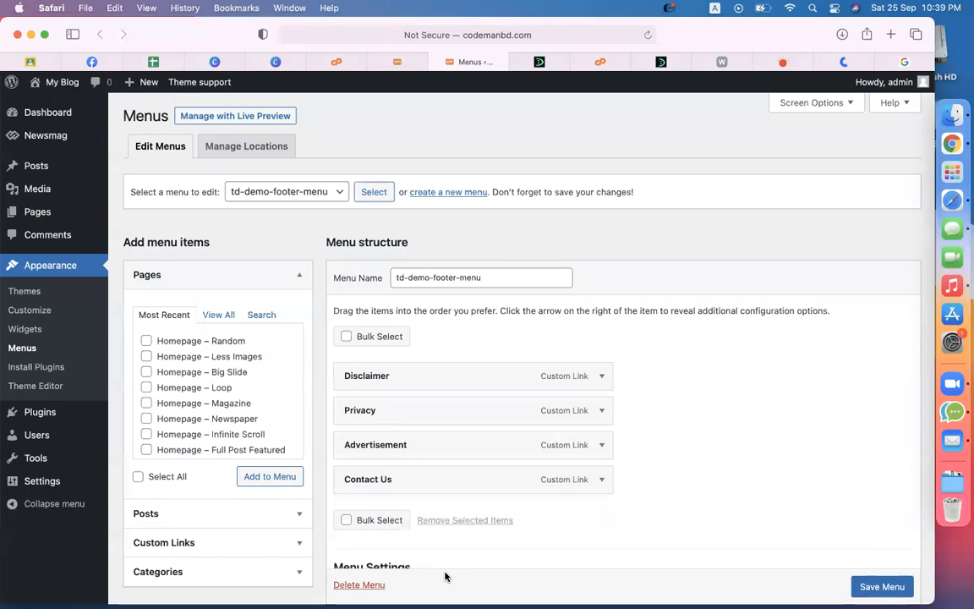
{"action": "left_click", "coordinate": [903, 62]}
Step: Search Google for 'privacy policy generator' and open the first result, privacypolicygenerator.info
{"action": "left_click", "coordinate": [546, 38]}
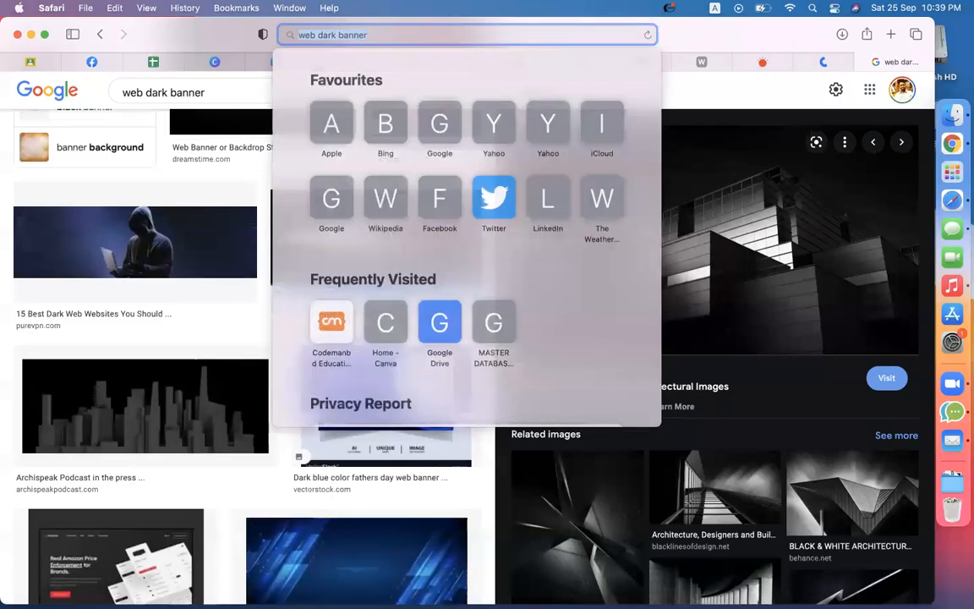
{"action": "type", "text": "pri"}
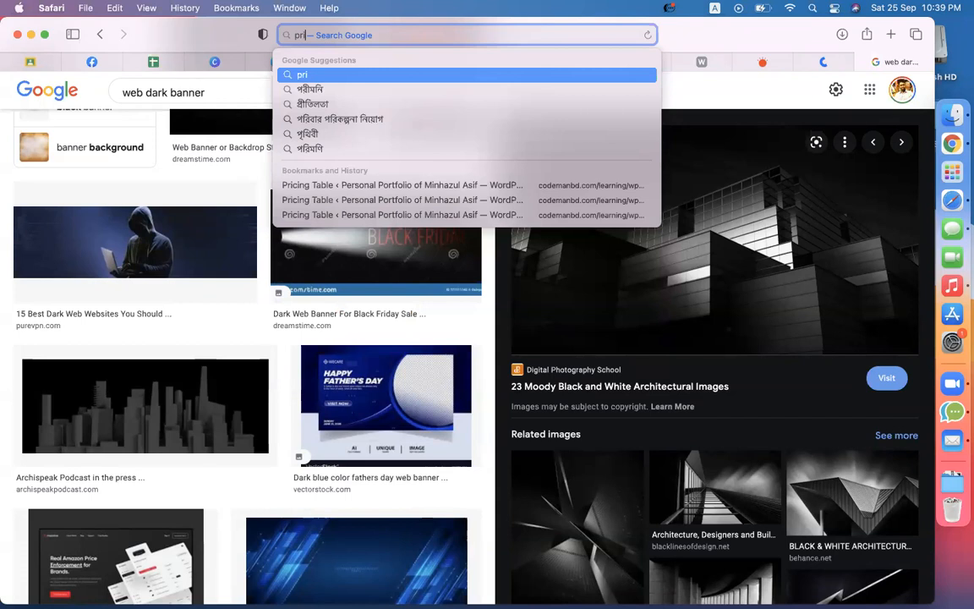
{"action": "type", "text": "ve"}
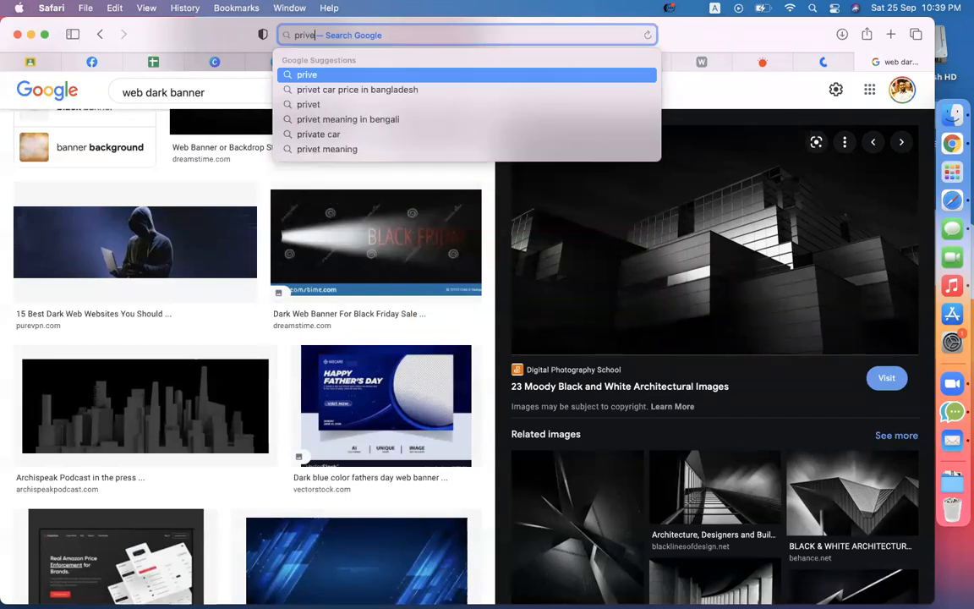
{"action": "key", "text": "BackSpace"}
{"action": "type", "text": "acy polic"}
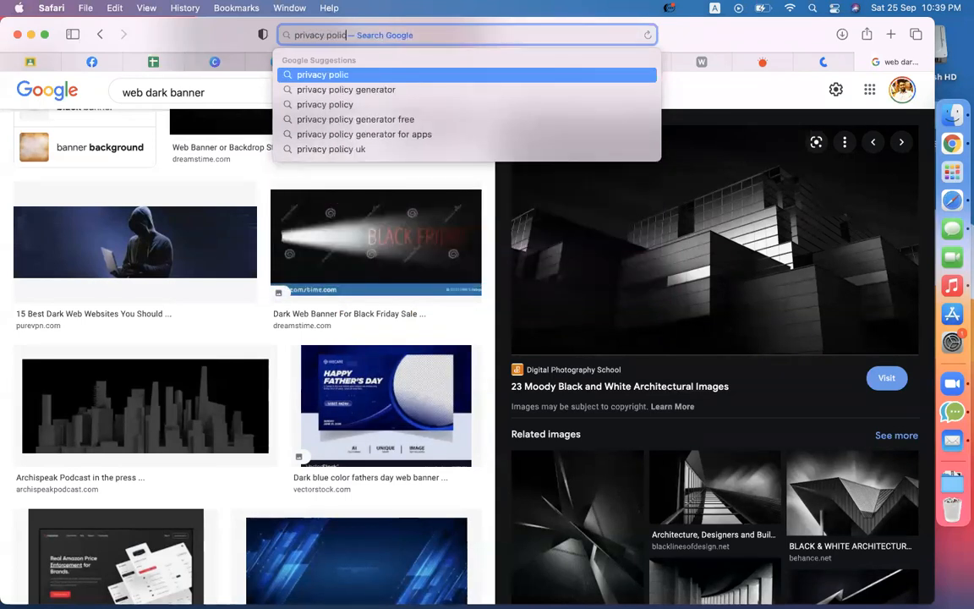
{"action": "type", "text": "y generator"}
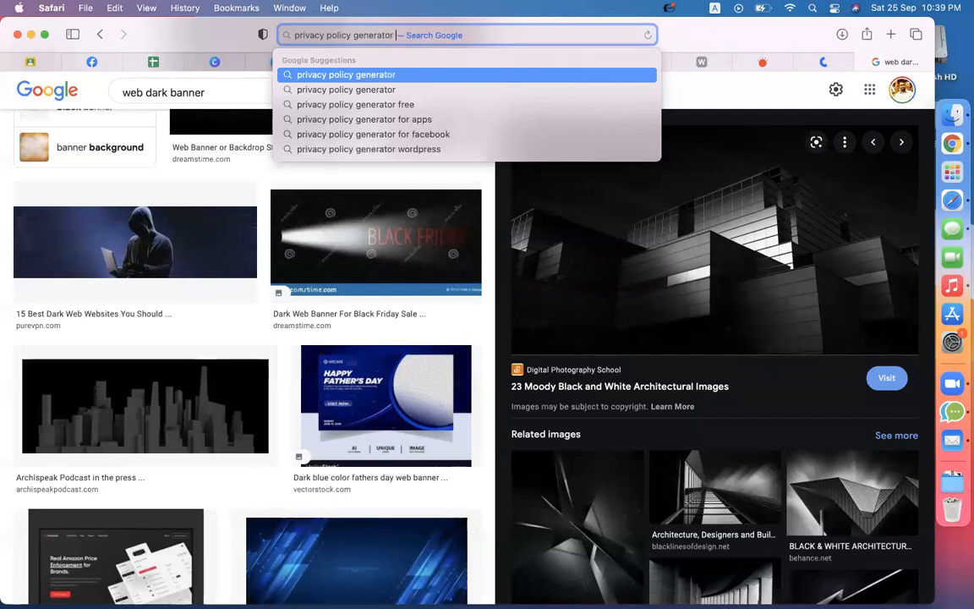
{"action": "key", "text": "Return"}
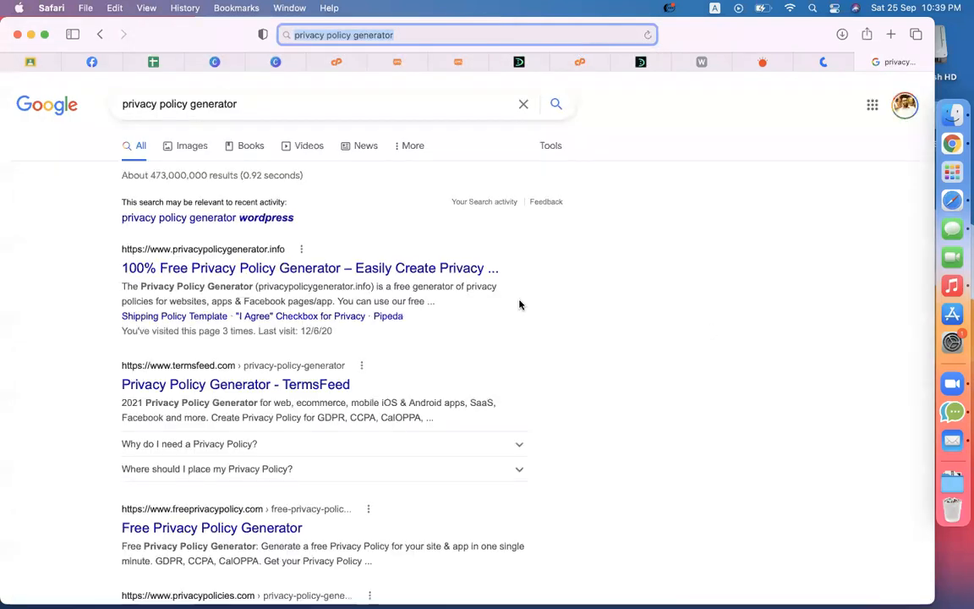
{"action": "left_click", "coordinate": [219, 268]}
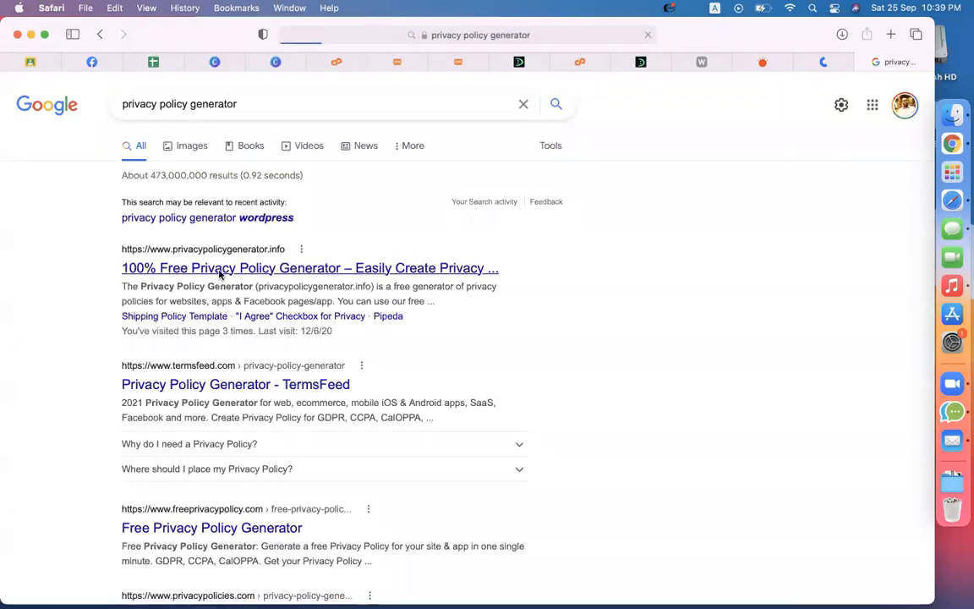
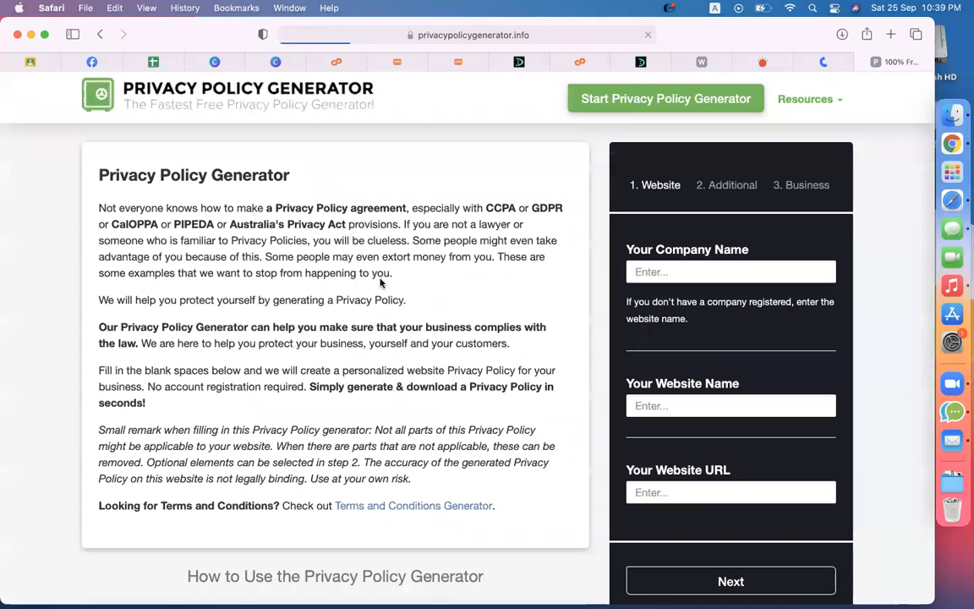
{"action": "left_click", "coordinate": [694, 269]}
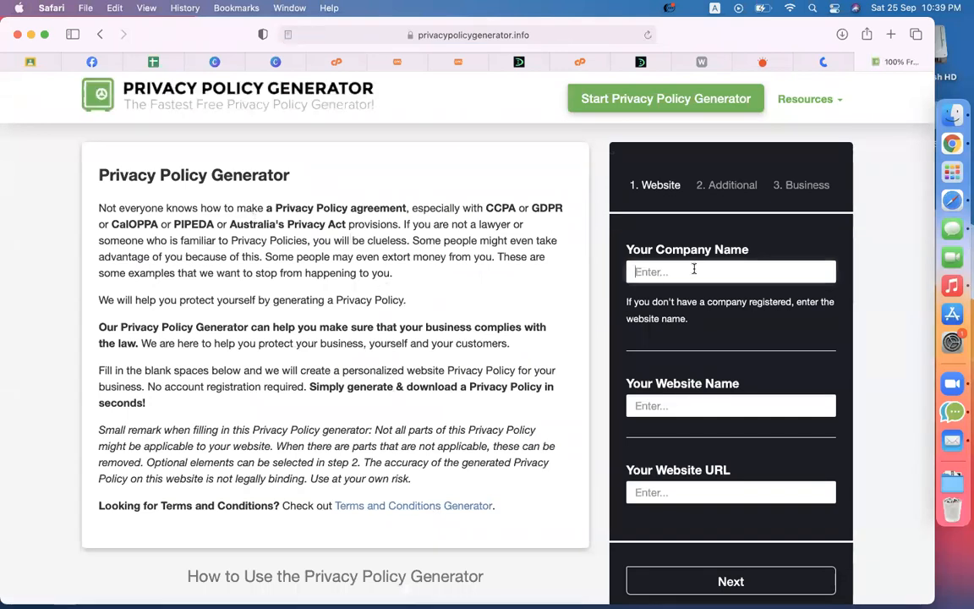
{"action": "type", "text": "developerszone"}
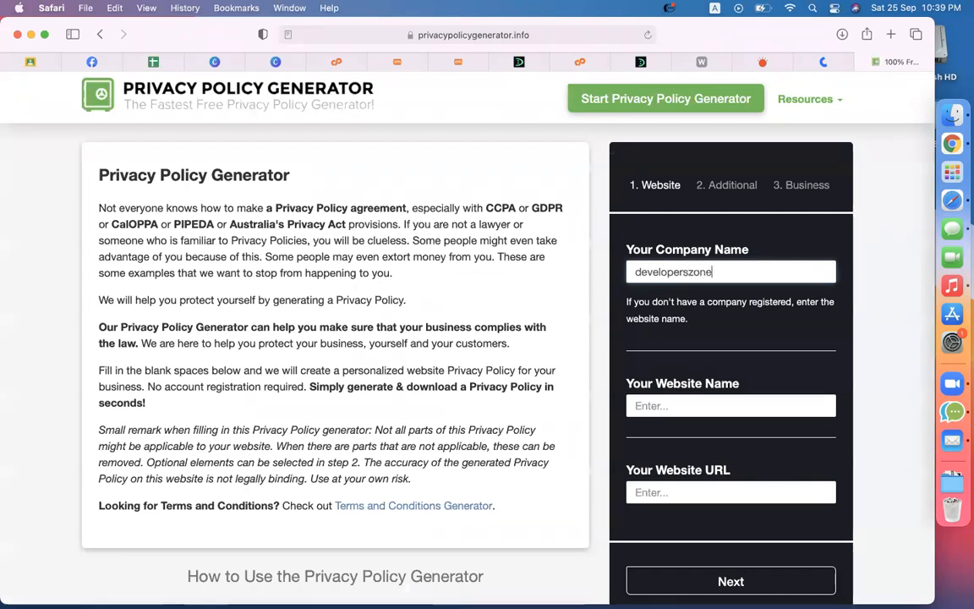
{"action": "type", "text": ".net"}
{"action": "left_click", "coordinate": [722, 406]}
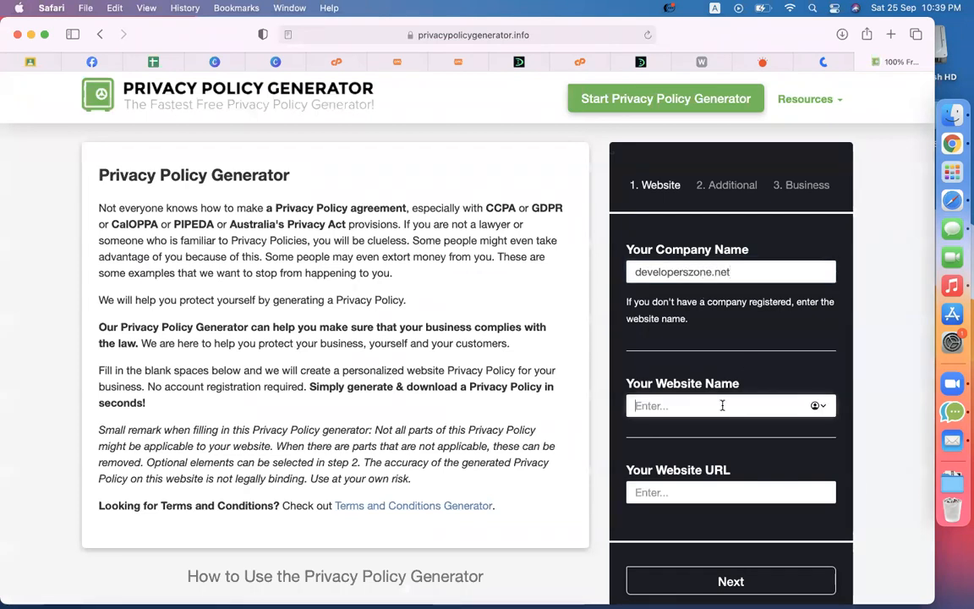
{"action": "left_click", "coordinate": [753, 271]}
{"action": "key", "text": "super+a"}
{"action": "key", "text": "super+c"}
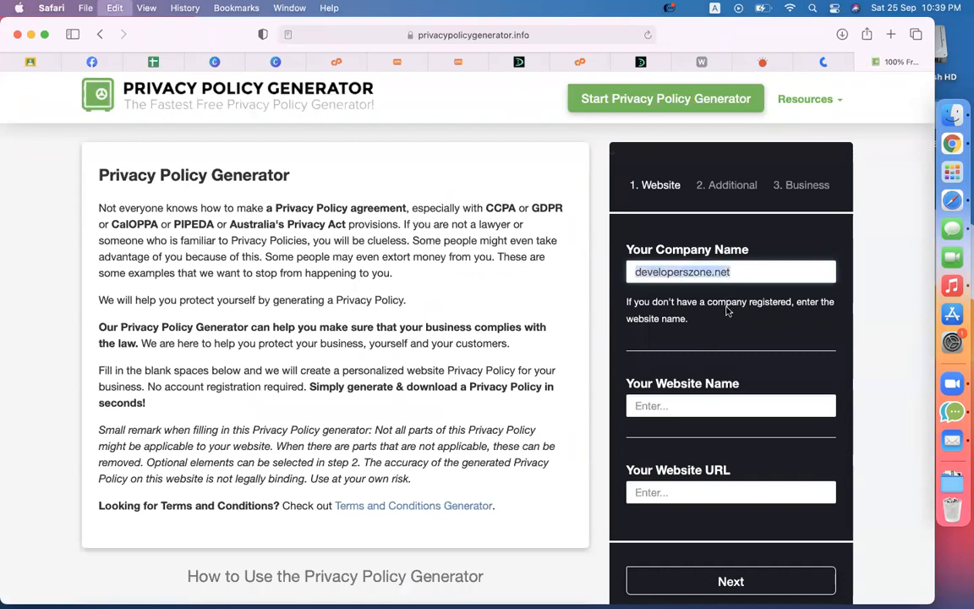
{"action": "left_click", "coordinate": [687, 406]}
{"action": "key", "text": "super+v"}
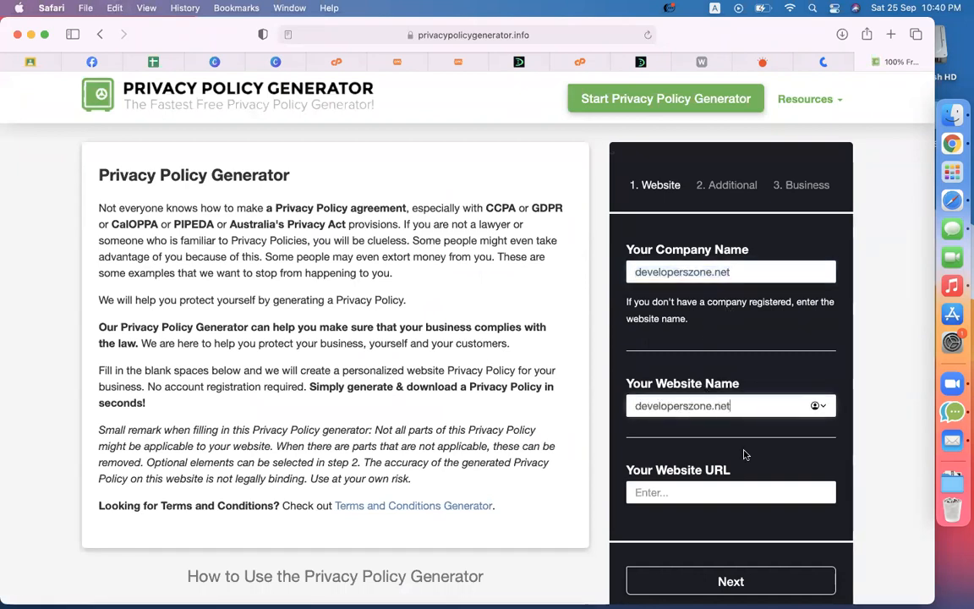
{"action": "scroll", "coordinate": [743, 452], "scroll_direction": "down", "scroll_amount": 3}
{"action": "left_click", "coordinate": [690, 344]}
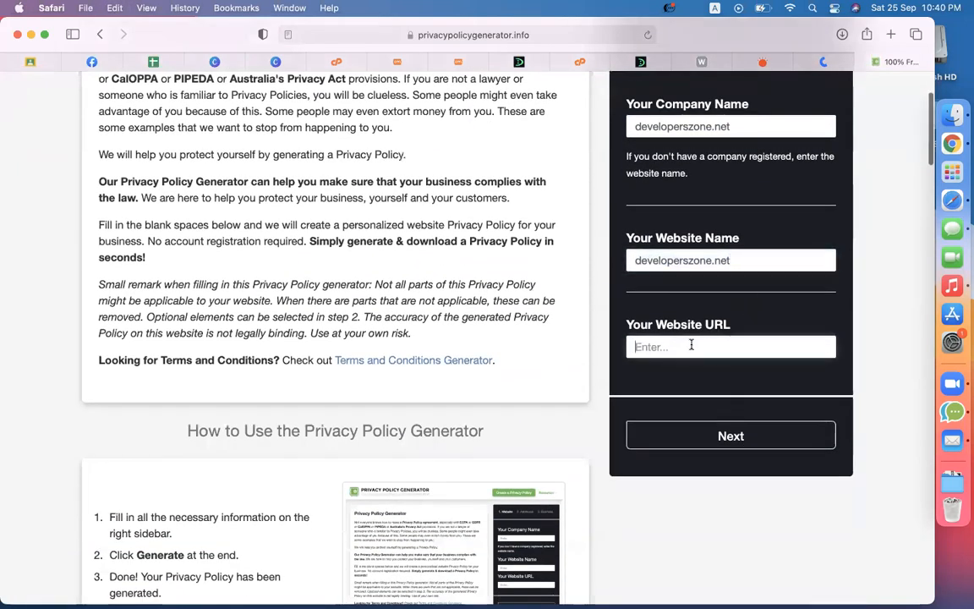
{"action": "type", "text": "https:"}
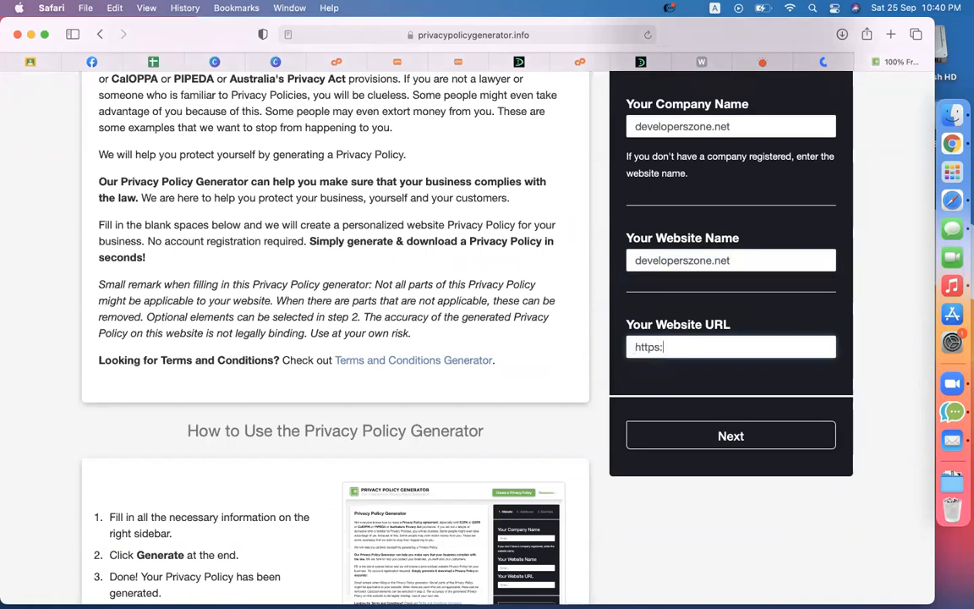
{"action": "type", "text": "//"}
{"action": "key", "text": "super+v"}
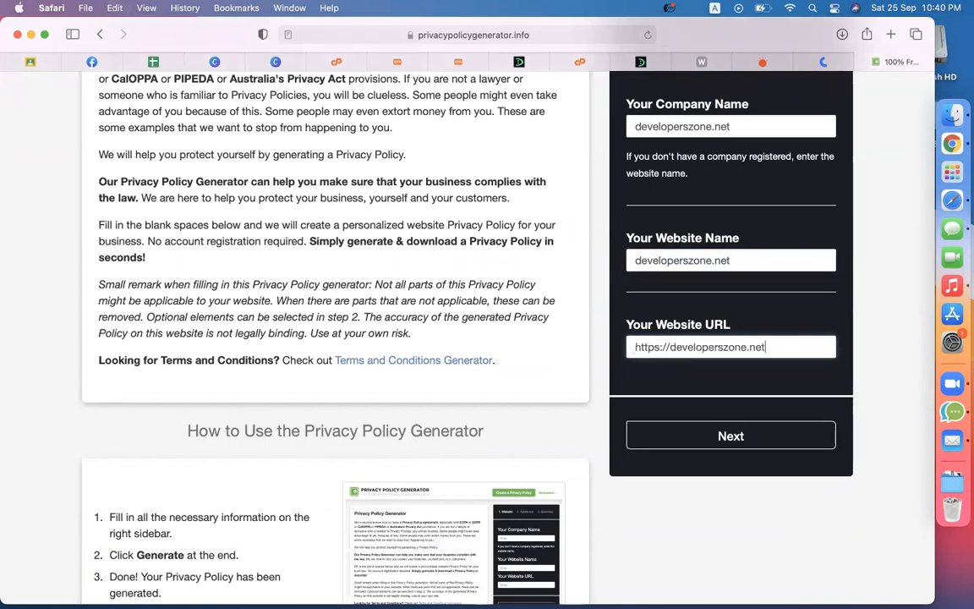
Step: Answer No to the cookies and AdSense ads questions
{"action": "left_click", "coordinate": [712, 437]}
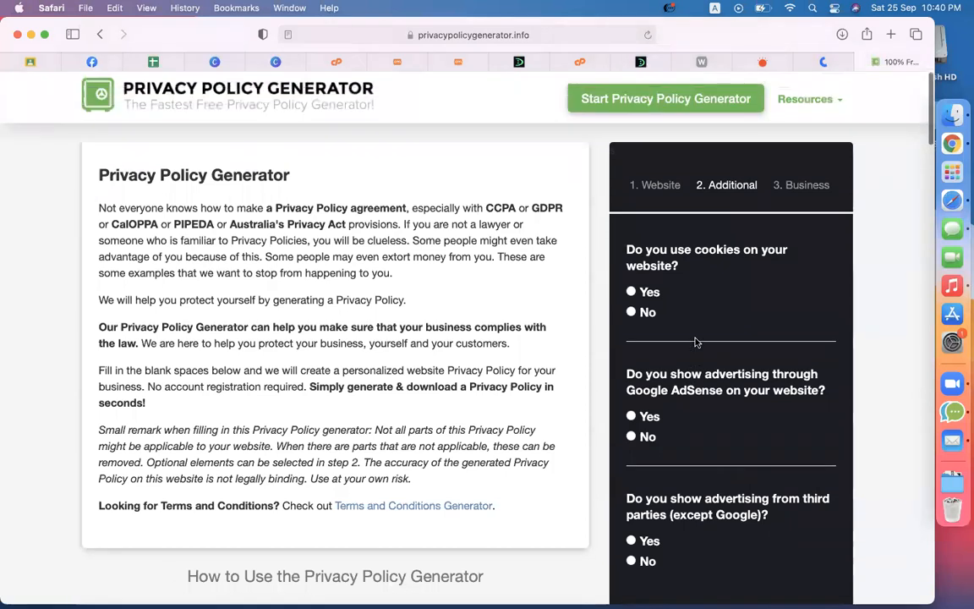
{"action": "left_click", "coordinate": [642, 312]}
{"action": "scroll", "coordinate": [750, 387], "scroll_direction": "down", "scroll_amount": 3}
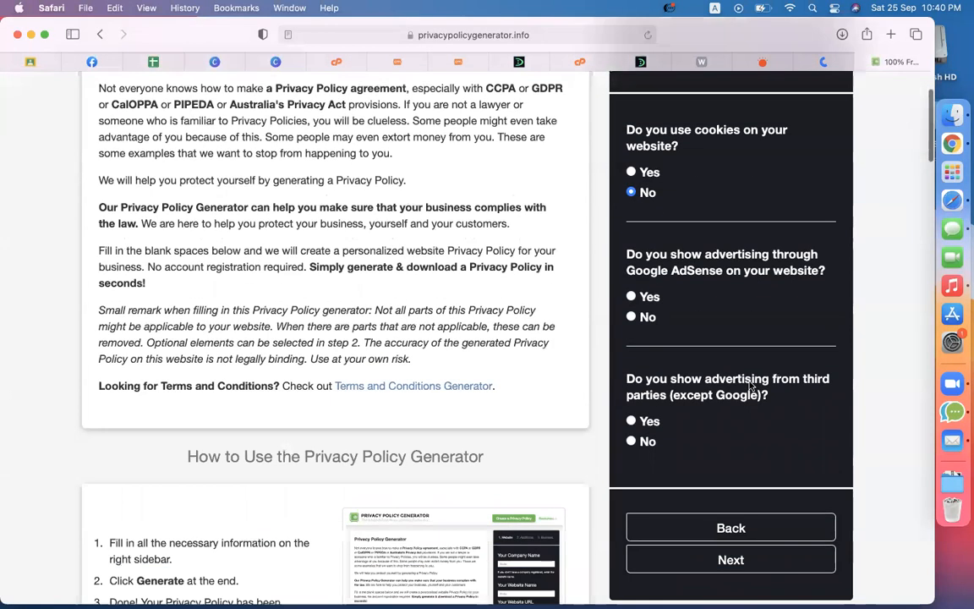
{"action": "left_click", "coordinate": [631, 317]}
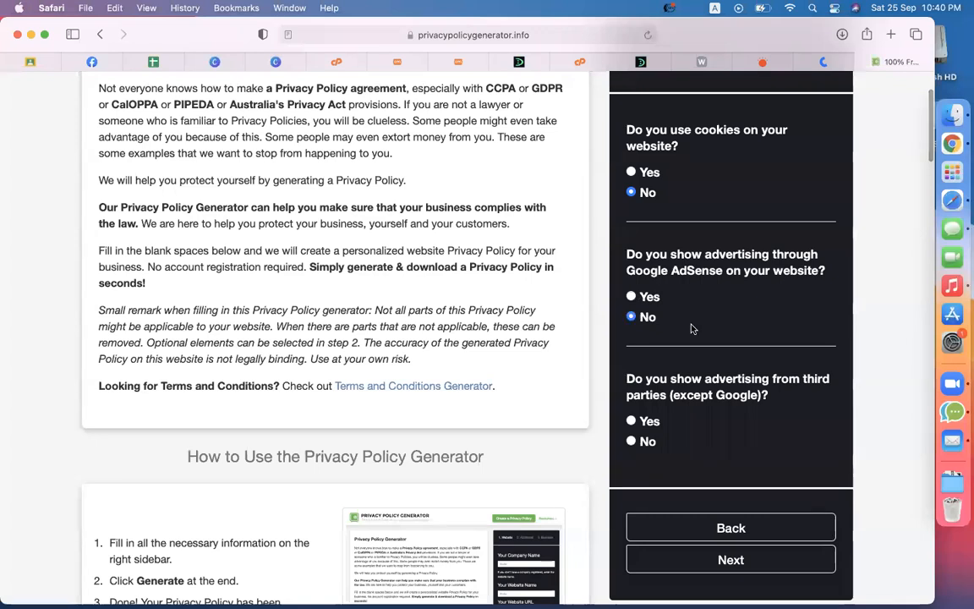
{"action": "scroll", "coordinate": [692, 329], "scroll_direction": "down", "scroll_amount": 1}
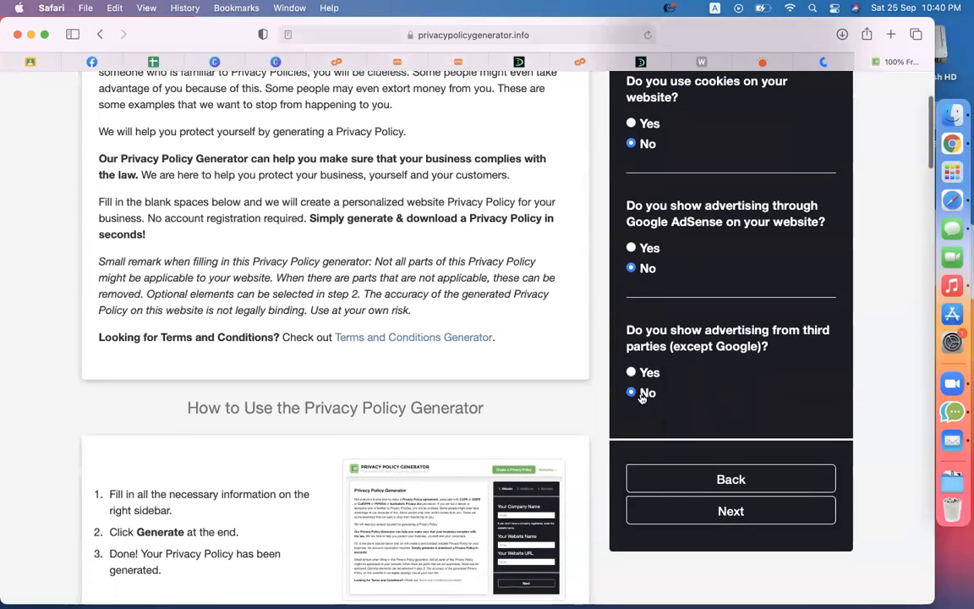
{"action": "scroll", "coordinate": [732, 418], "scroll_direction": "down", "scroll_amount": 2}
Step: Set the country to Bangladesh, fill in the contact e-mail, and generate the privacy policy
{"action": "left_click", "coordinate": [732, 435]}
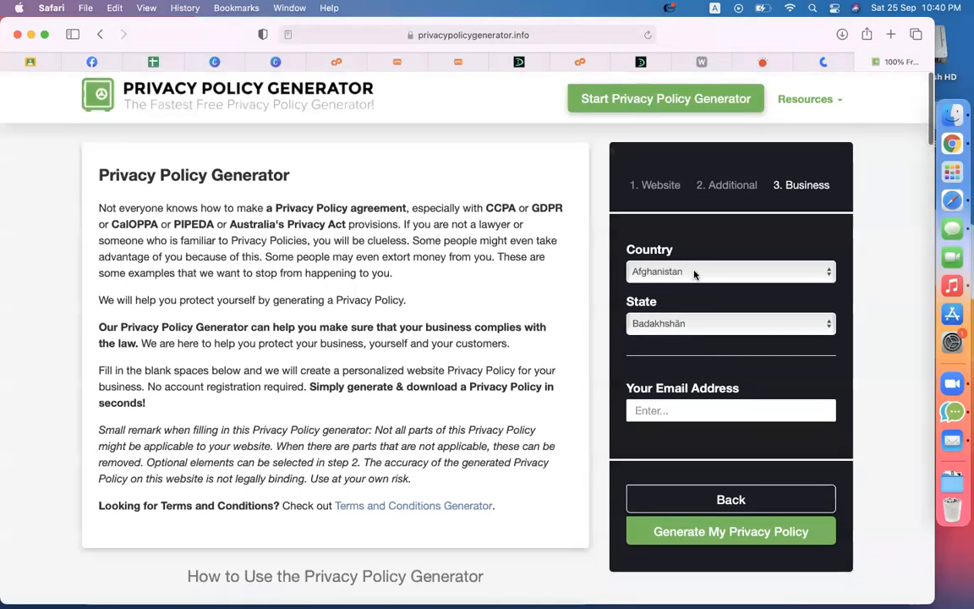
{"action": "left_click", "coordinate": [694, 271]}
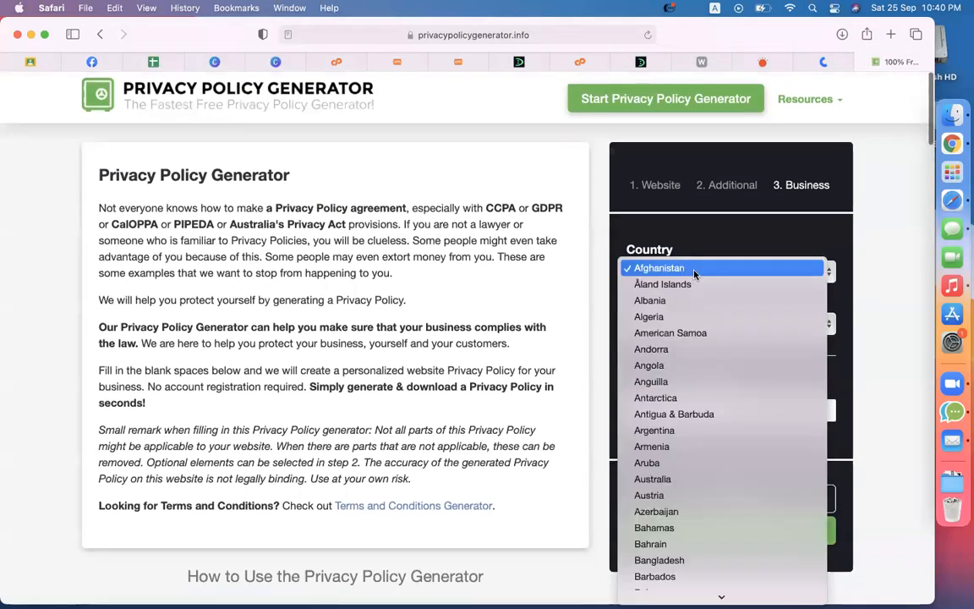
{"action": "left_click", "coordinate": [658, 560]}
{"action": "left_click", "coordinate": [702, 356]}
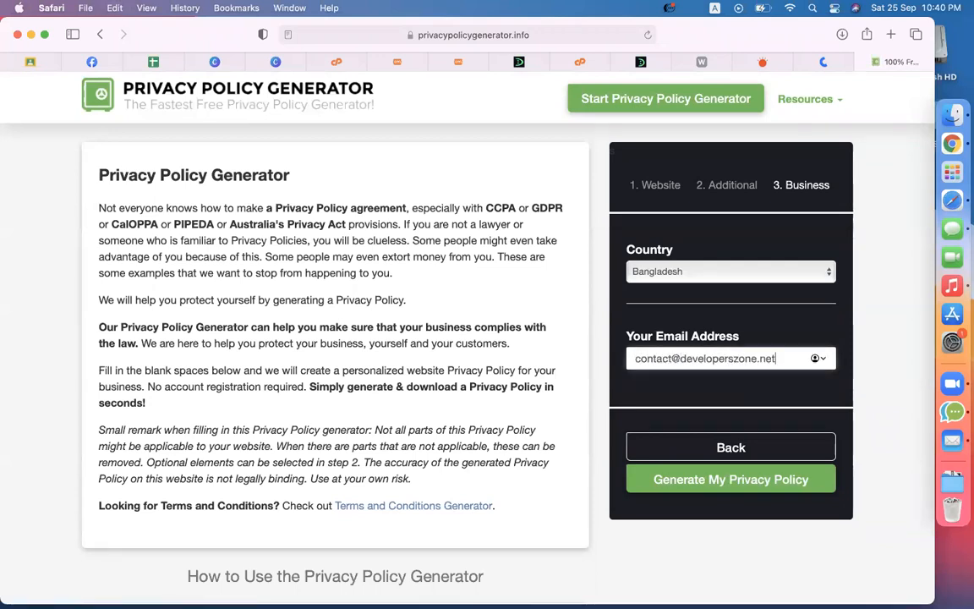
{"action": "left_click", "coordinate": [733, 488]}
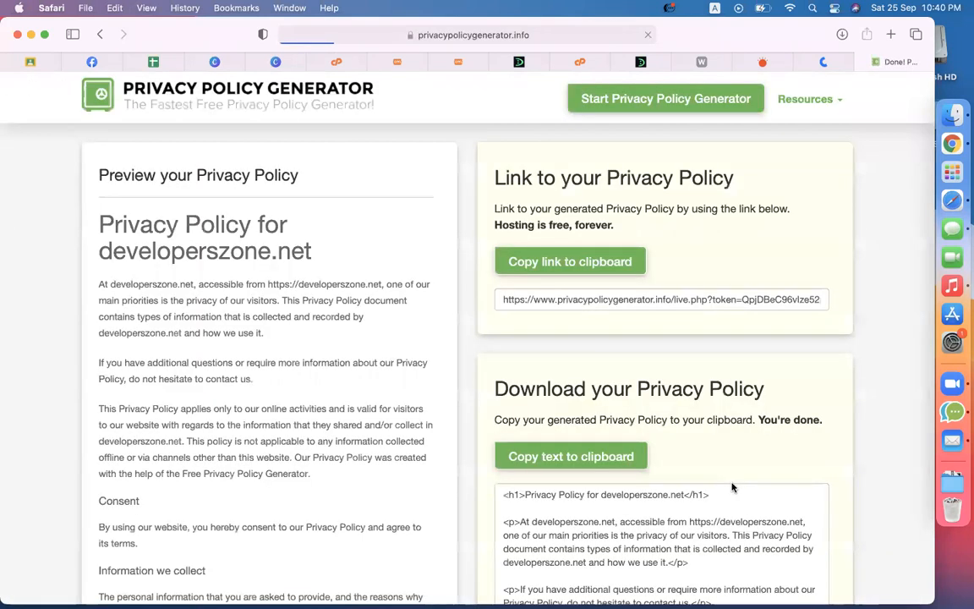
Step: Try selecting the policy text from its opening paragraph, then clear the partial selection
{"action": "scroll", "coordinate": [229, 332], "scroll_direction": "down", "scroll_amount": 2}
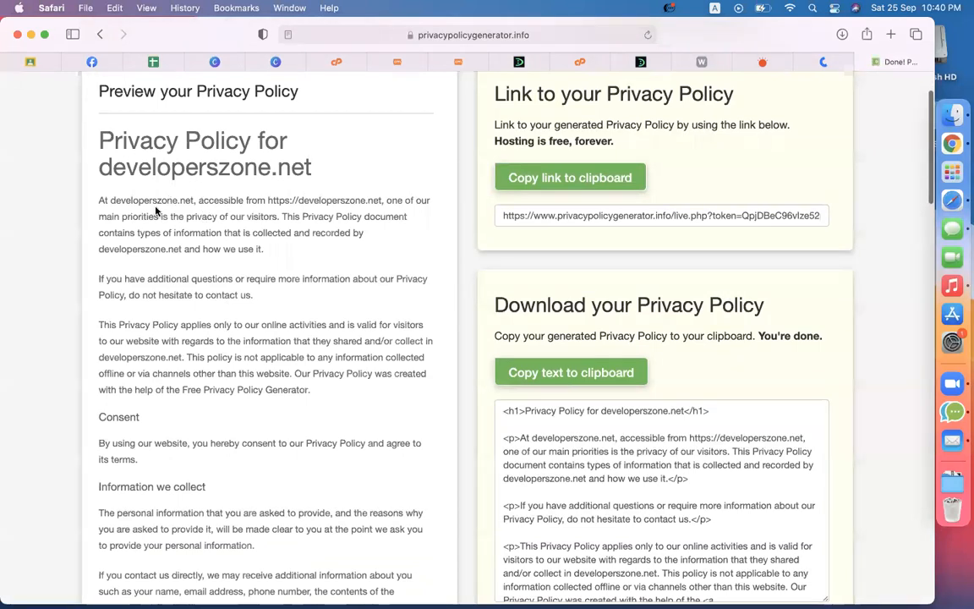
{"action": "left_click_drag", "start_coordinate": [99, 200], "coordinate": [298, 498]}
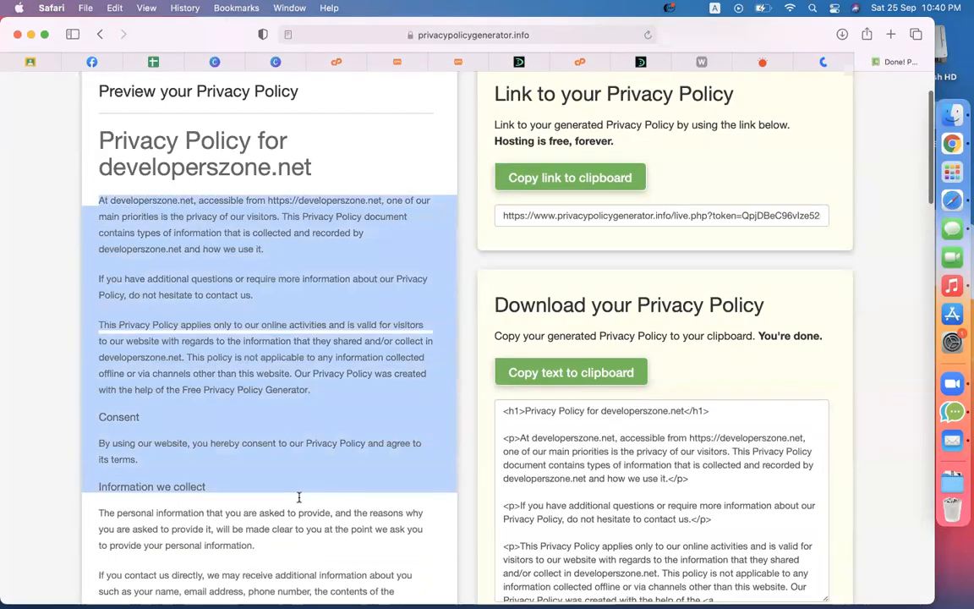
{"action": "scroll", "coordinate": [299, 501], "scroll_direction": "down", "scroll_amount": 8}
{"action": "key", "text": "shift+Down"}
{"action": "key", "text": "shift+Down"}
{"action": "key", "text": "shift+Down"}
{"action": "key", "text": "shift+Down"}
{"action": "key", "text": "shift+Down"}
{"action": "key", "text": "shift+Down"}
{"action": "key", "text": "shift+Down"}
{"action": "key", "text": "shift+Down"}
{"action": "key", "text": "shift+Down"}
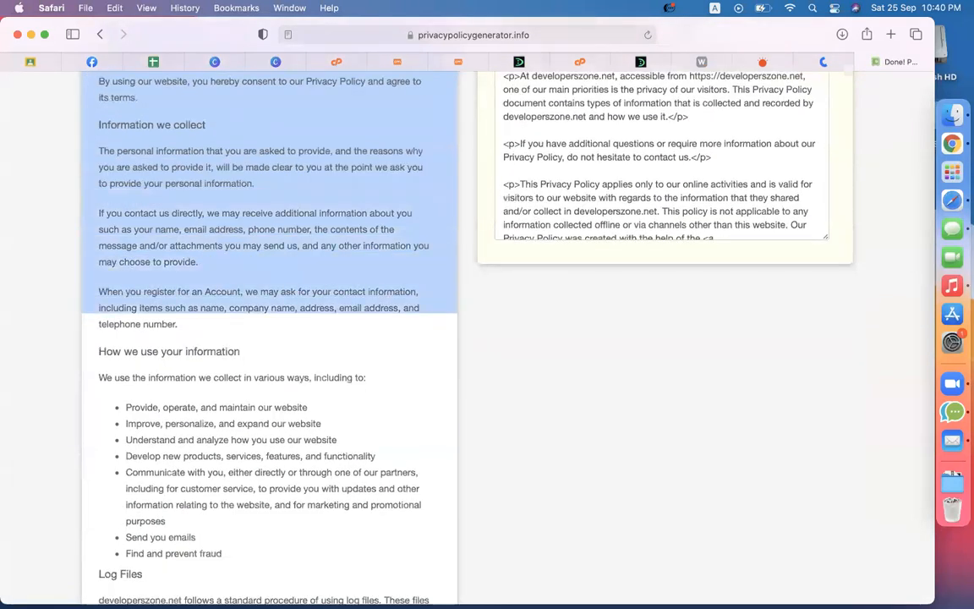
{"action": "left_click", "coordinate": [317, 392]}
{"action": "scroll", "coordinate": [182, 212], "scroll_direction": "up", "scroll_amount": 8}
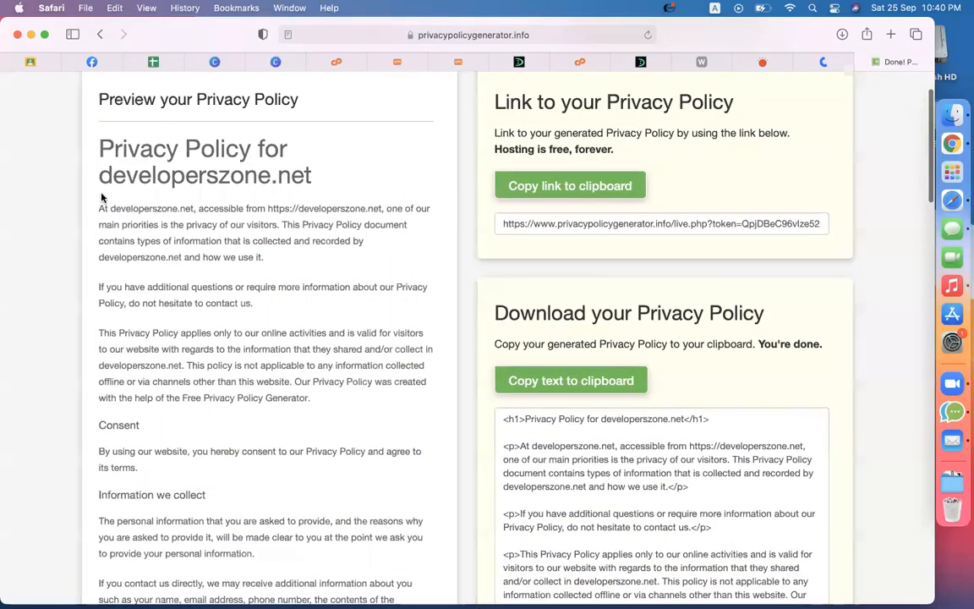
Step: Select the whole policy through CCPA, GDPR and Children's Information sections
{"action": "left_click_drag", "start_coordinate": [102, 151], "coordinate": [308, 597]}
{"action": "scroll", "coordinate": [692, 284], "scroll_direction": "up", "scroll_amount": 5}
{"action": "scroll", "coordinate": [692, 279], "scroll_direction": "down", "scroll_amount": 3}
{"action": "scroll", "coordinate": [235, 473], "scroll_direction": "down", "scroll_amount": 10}
{"action": "scroll", "coordinate": [237, 481], "scroll_direction": "down", "scroll_amount": 8}
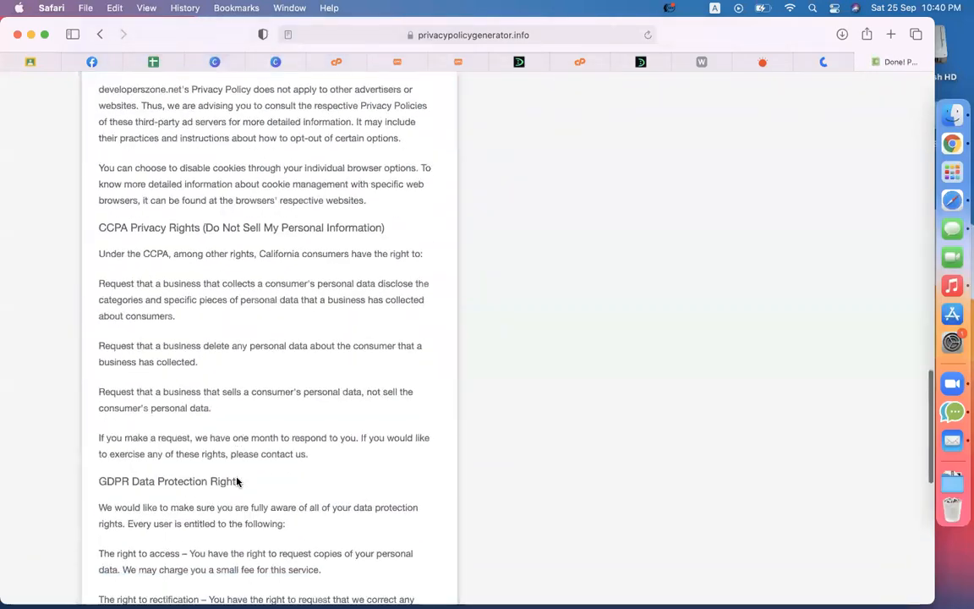
{"action": "key", "text": "shift+Down"}
{"action": "key", "text": "shift+Down"}
{"action": "key", "text": "shift+Down"}
{"action": "key", "text": "shift+Down"}
{"action": "key", "text": "shift+Down"}
{"action": "key", "text": "shift+Down"}
{"action": "key", "text": "shift+Down"}
{"action": "key", "text": "shift+Down"}
{"action": "key", "text": "shift+Down"}
{"action": "key", "text": "shift+Down"}
{"action": "key", "text": "shift+Down"}
{"action": "key", "text": "shift+Down"}
{"action": "key", "text": "shift+Down"}
{"action": "key", "text": "shift+Down"}
{"action": "key", "text": "shift+Down"}
{"action": "key", "text": "shift+Down"}
{"action": "key", "text": "shift+Down"}
{"action": "key", "text": "shift+Down"}
{"action": "key", "text": "shift+Down"}
{"action": "key", "text": "shift+Down"}
{"action": "key", "text": "shift+Down"}
{"action": "key", "text": "shift+Down"}
{"action": "key", "text": "shift+Down"}
{"action": "key", "text": "shift+Down"}
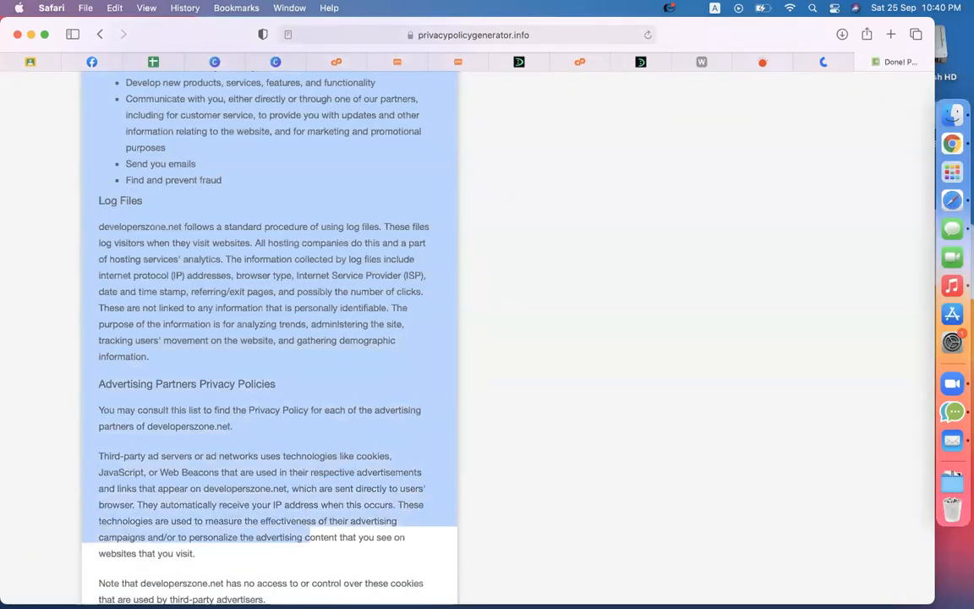
{"action": "key", "text": "shift+Down"}
{"action": "key", "text": "shift+Down"}
{"action": "key", "text": "shift+Down"}
{"action": "key", "text": "shift+Down"}
{"action": "key", "text": "shift+Down"}
{"action": "key", "text": "shift+Down"}
{"action": "key", "text": "shift+Down"}
{"action": "key", "text": "shift+Down"}
{"action": "key", "text": "shift+Down"}
{"action": "key", "text": "shift+Down"}
{"action": "key", "text": "shift+Down"}
{"action": "key", "text": "shift+Down"}
{"action": "key", "text": "shift+Down"}
{"action": "key", "text": "shift+Down"}
{"action": "key", "text": "shift+Down"}
{"action": "key", "text": "shift+Down"}
{"action": "key", "text": "shift+Down"}
{"action": "key", "text": "shift+Down"}
{"action": "key", "text": "shift+Down"}
{"action": "key", "text": "shift+Down"}
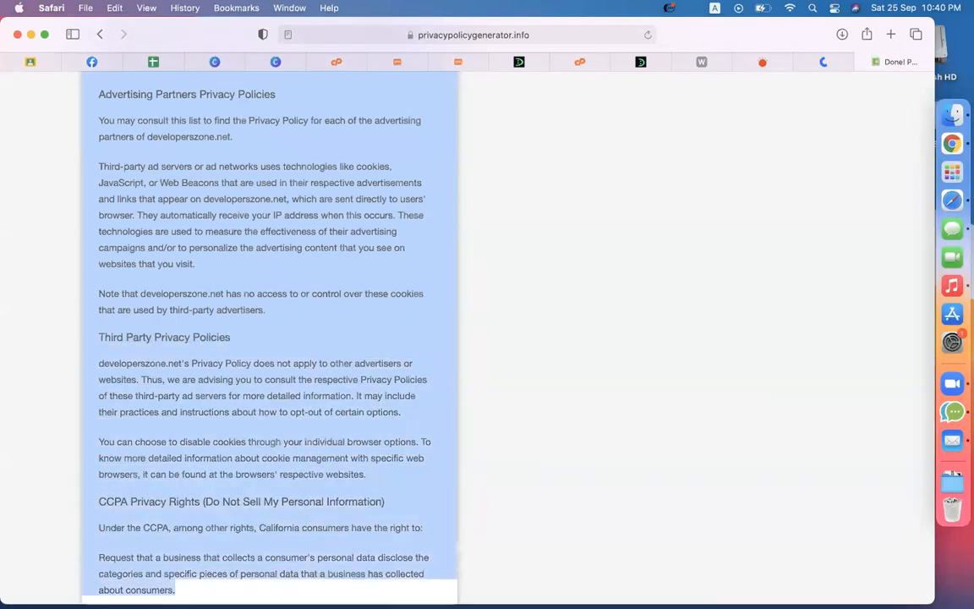
{"action": "key", "text": "shift+Down"}
{"action": "key", "text": "shift+Down"}
{"action": "key", "text": "shift+Down"}
{"action": "key", "text": "shift+Down"}
{"action": "key", "text": "shift+Down"}
{"action": "key", "text": "shift+Down"}
{"action": "key", "text": "shift+Down"}
{"action": "key", "text": "shift+Down"}
{"action": "key", "text": "shift+Down"}
{"action": "key", "text": "shift+Down"}
{"action": "key", "text": "shift+Down"}
{"action": "key", "text": "shift+Down"}
{"action": "key", "text": "shift+Down"}
{"action": "key", "text": "shift+Down"}
{"action": "key", "text": "shift+Down"}
{"action": "key", "text": "shift+Down"}
{"action": "key", "text": "shift+Down"}
{"action": "key", "text": "shift+Down"}
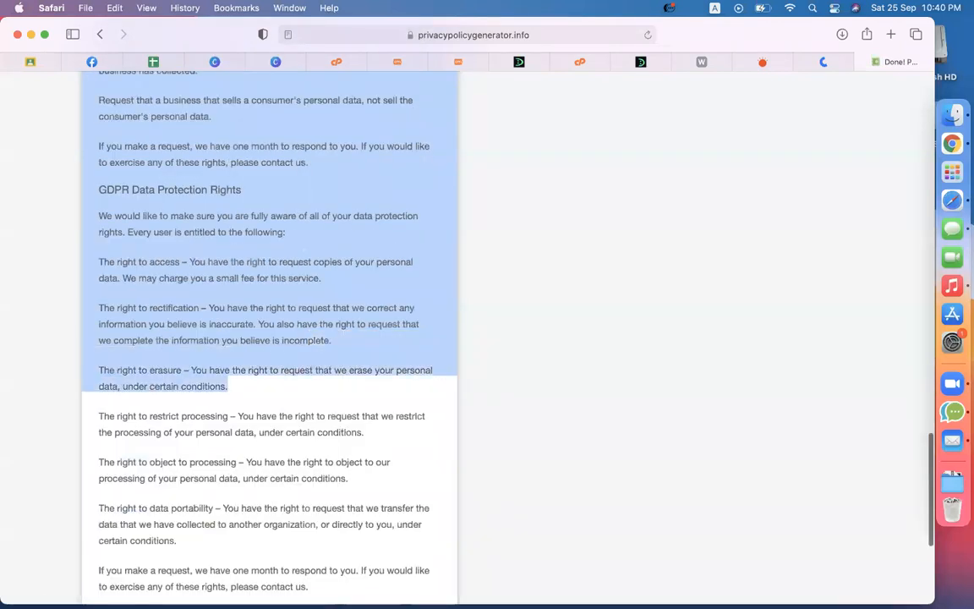
{"action": "key", "text": "shift+Down"}
{"action": "key", "text": "shift+Down"}
{"action": "key", "text": "shift+Down"}
{"action": "key", "text": "shift+Down"}
{"action": "key", "text": "shift+Down"}
{"action": "key", "text": "shift+Down"}
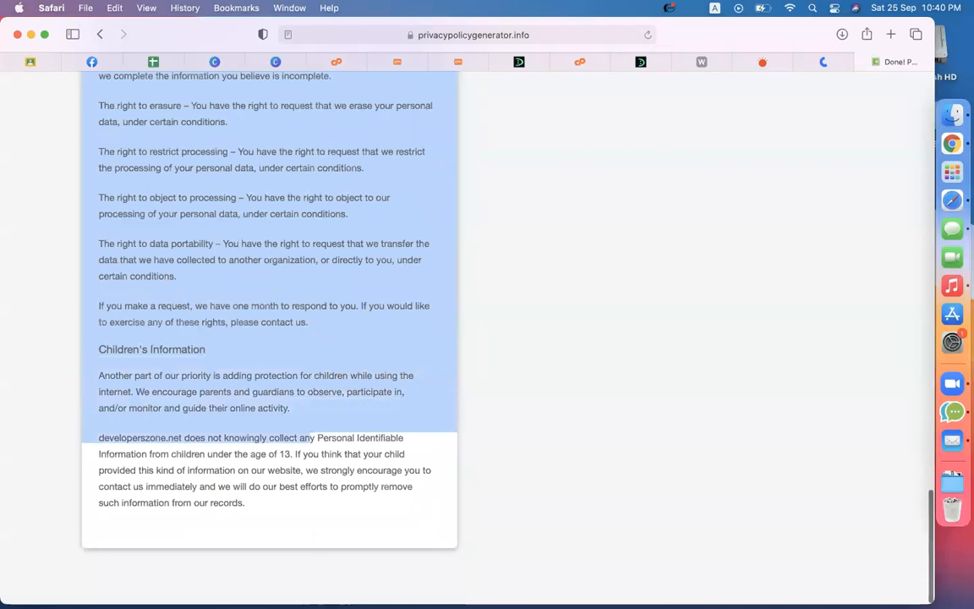
{"action": "key", "text": "shift+Down"}
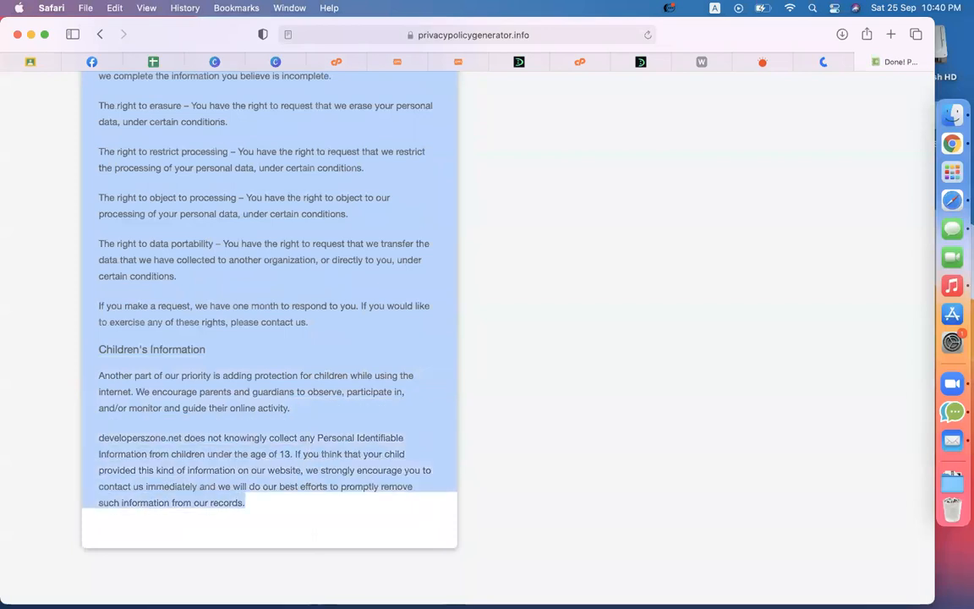
{"action": "left_click", "coordinate": [400, 62]}
Step: Remove the Disclaimer item from td-demo-footer-menu
{"action": "left_click", "coordinate": [485, 66]}
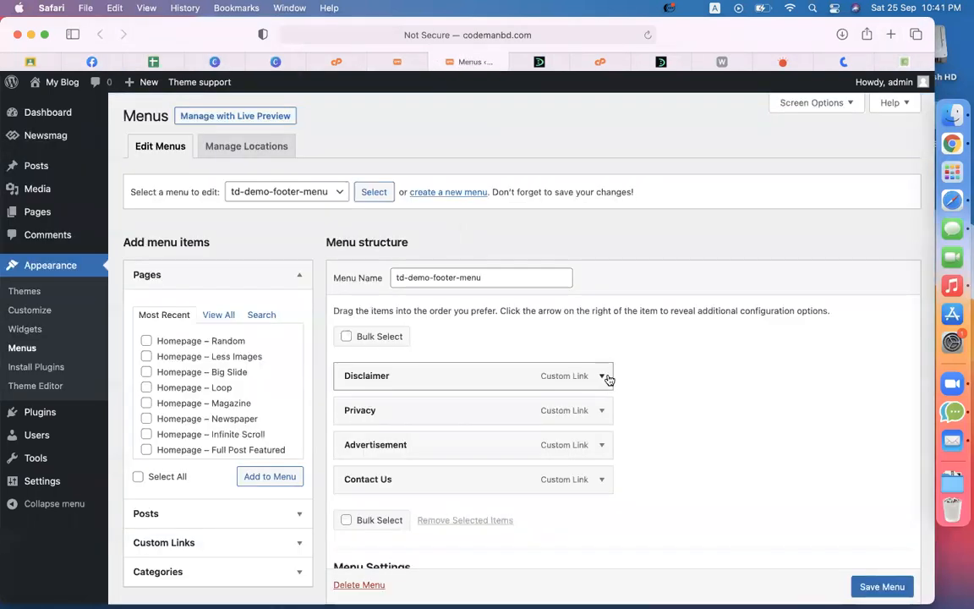
{"action": "scroll", "coordinate": [674, 403], "scroll_direction": "down", "scroll_amount": 4}
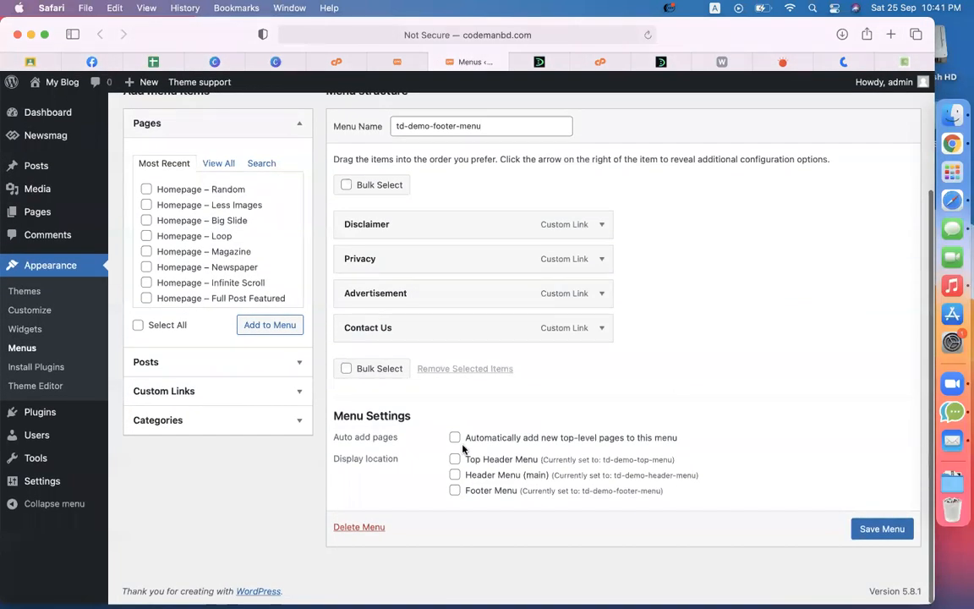
{"action": "scroll", "coordinate": [469, 326], "scroll_direction": "up", "scroll_amount": 2}
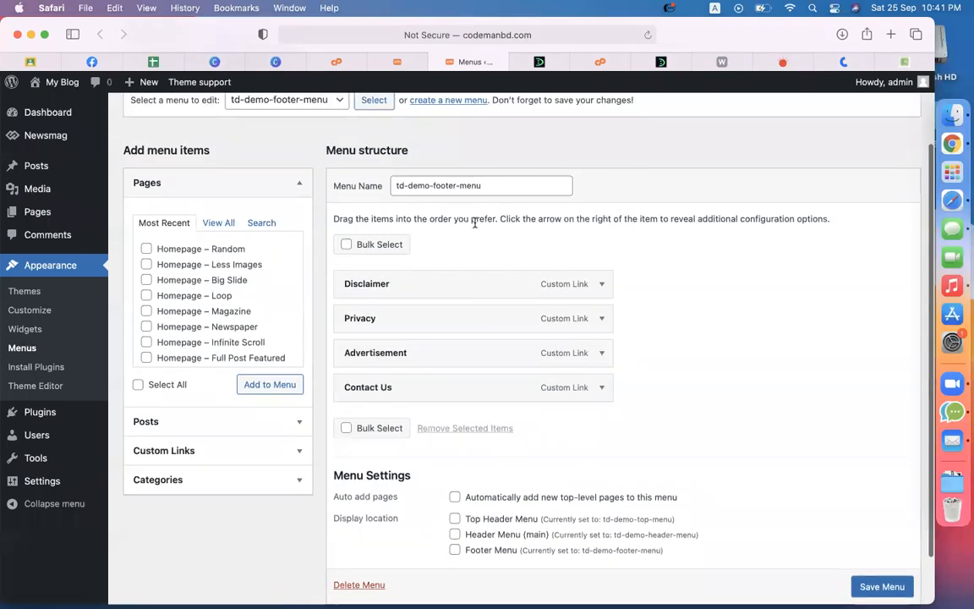
{"action": "left_click", "coordinate": [599, 288]}
{"action": "scroll", "coordinate": [613, 407], "scroll_direction": "down", "scroll_amount": 8}
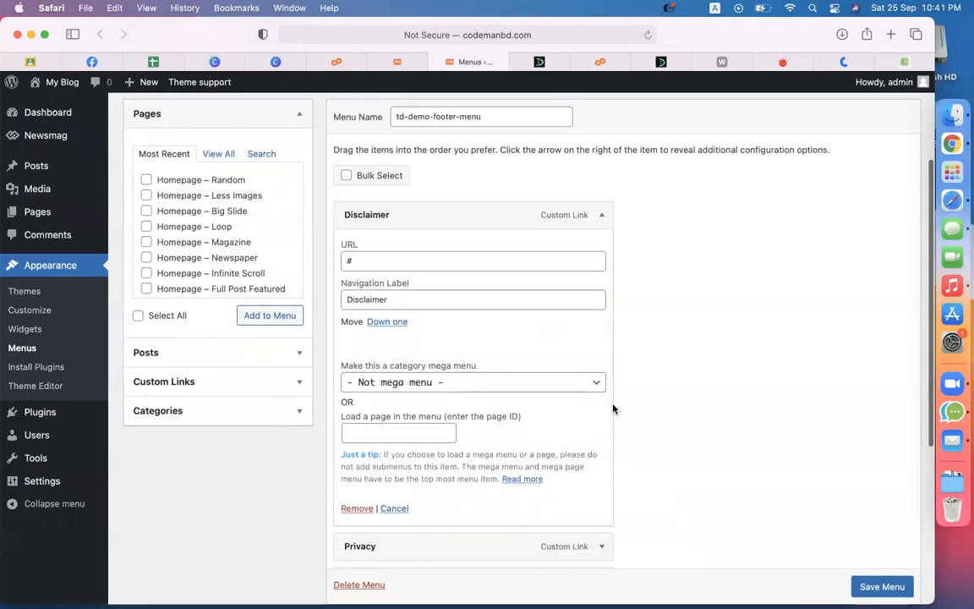
{"action": "left_click", "coordinate": [357, 221]}
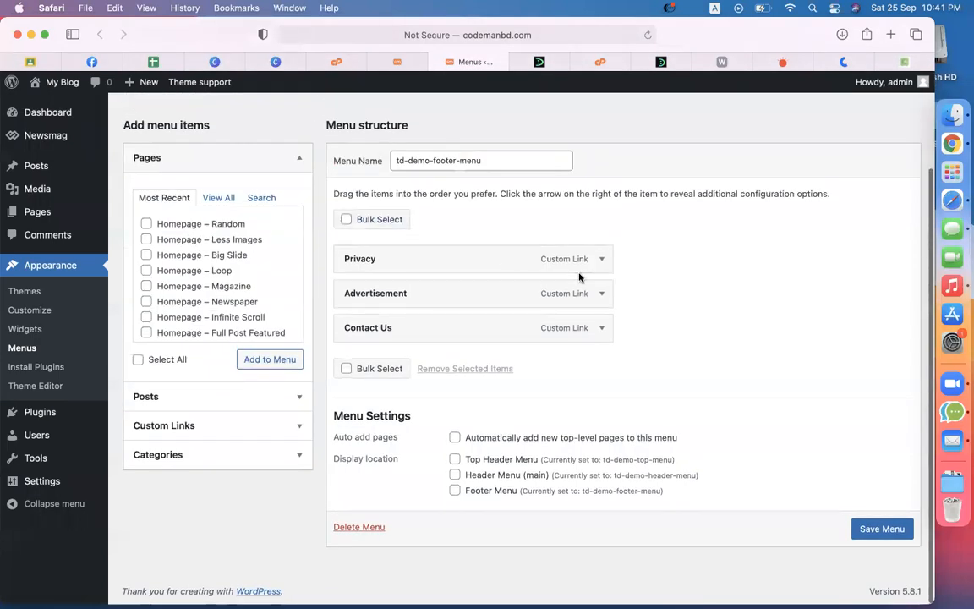
{"action": "scroll", "coordinate": [647, 293], "scroll_direction": "up", "scroll_amount": 1}
Step: Remove the Privacy and Advertisement items and save the footer menu
{"action": "left_click", "coordinate": [601, 301]}
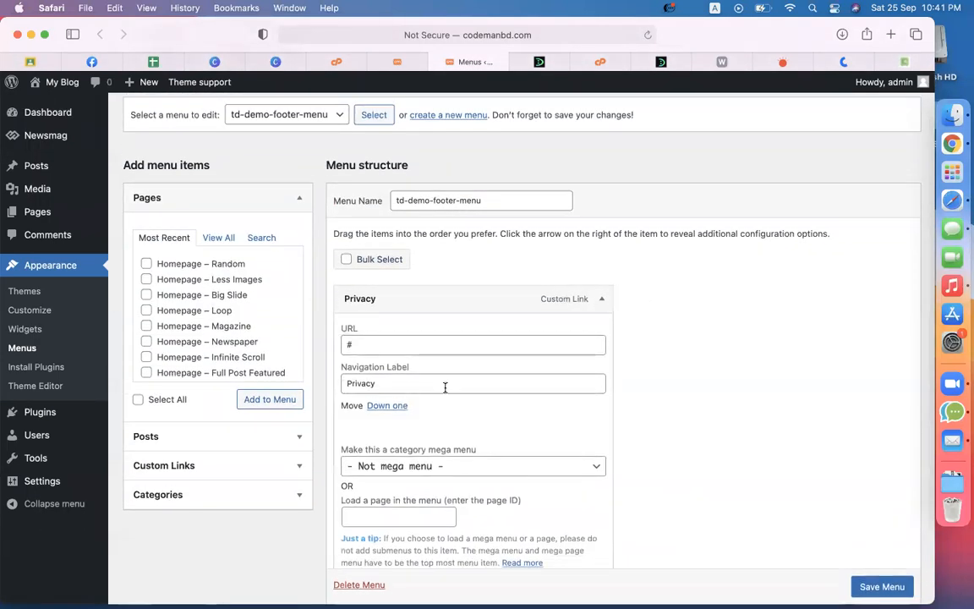
{"action": "scroll", "coordinate": [385, 395], "scroll_direction": "down", "scroll_amount": 6}
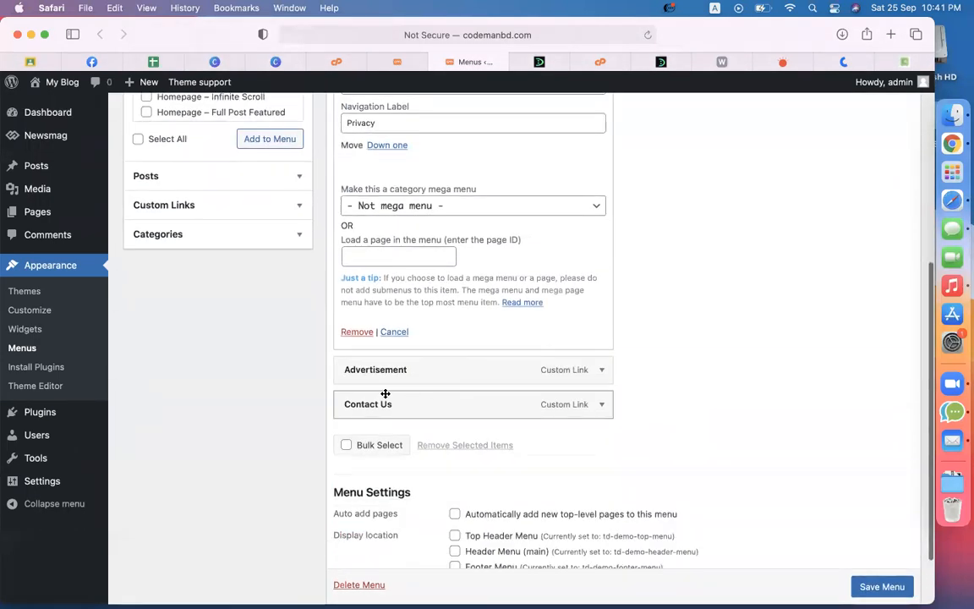
{"action": "left_click", "coordinate": [358, 337]}
{"action": "left_click", "coordinate": [603, 293]}
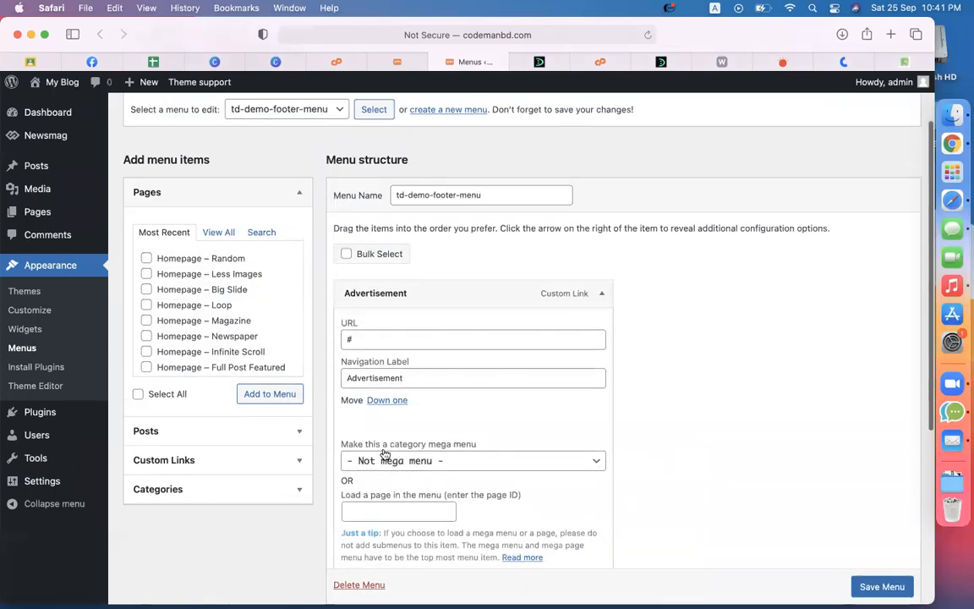
{"action": "scroll", "coordinate": [385, 454], "scroll_direction": "down", "scroll_amount": 7}
{"action": "left_click", "coordinate": [355, 289]}
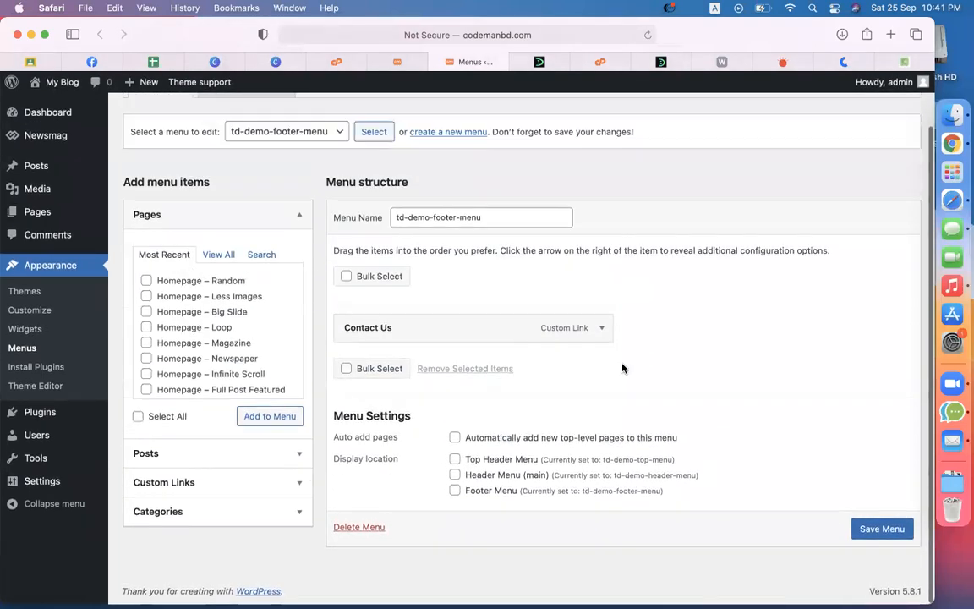
{"action": "left_click", "coordinate": [884, 551]}
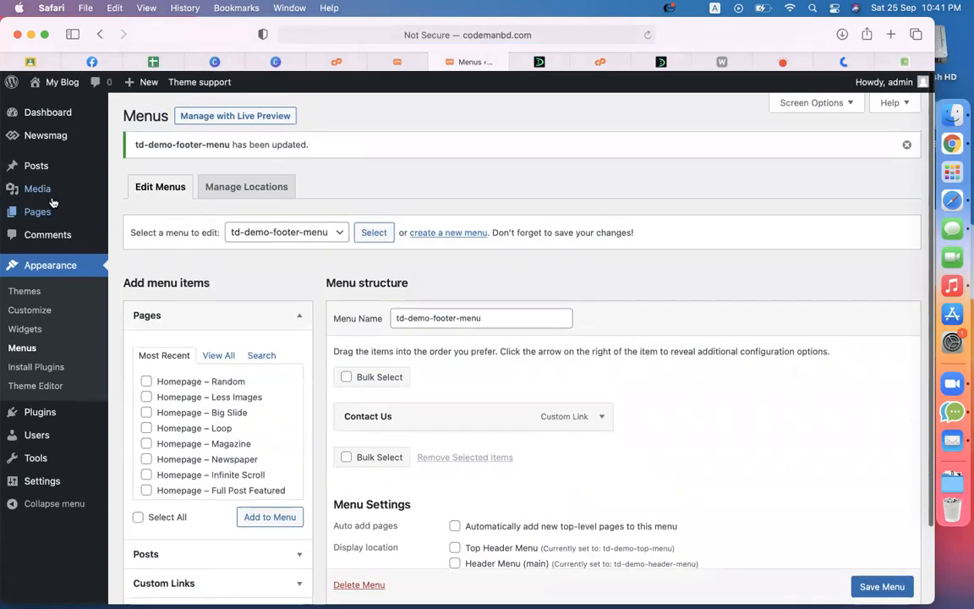
Step: Create a new page titled 'privacy policy' and paste the policy text into its body
{"action": "mouse_move", "coordinate": [48, 212]}
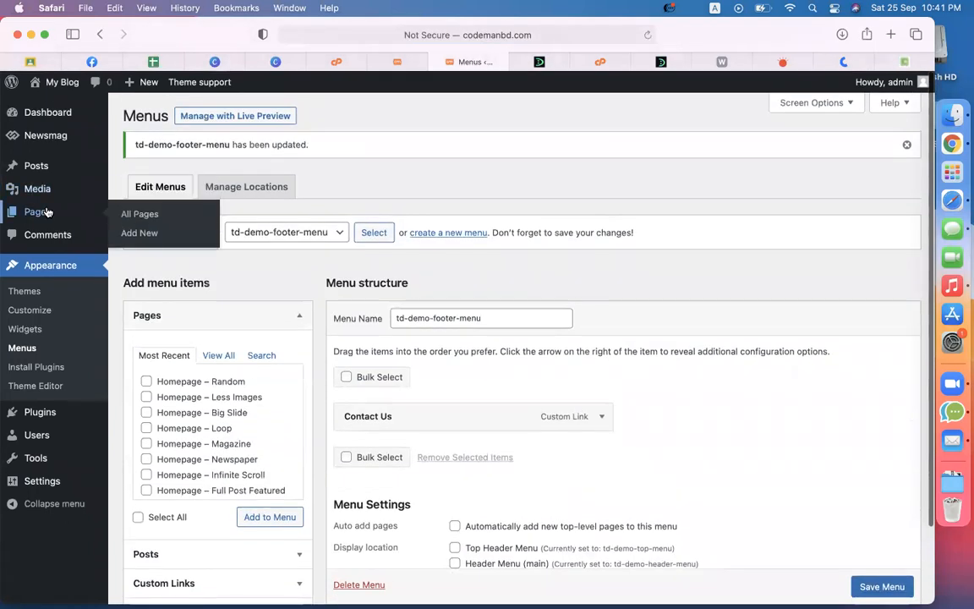
{"action": "left_click", "coordinate": [140, 233]}
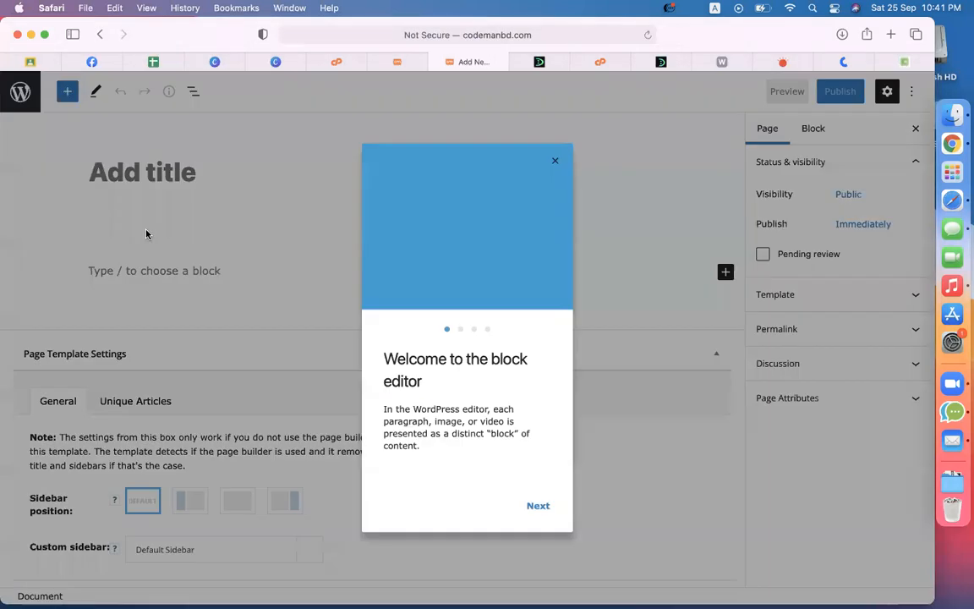
{"action": "left_click", "coordinate": [556, 161]}
{"action": "left_click", "coordinate": [215, 186]}
{"action": "type", "text": "priva"}
{"action": "type", "text": "c"}
{"action": "key", "text": "BackSpace"}
{"action": "type", "text": "vacy policy"}
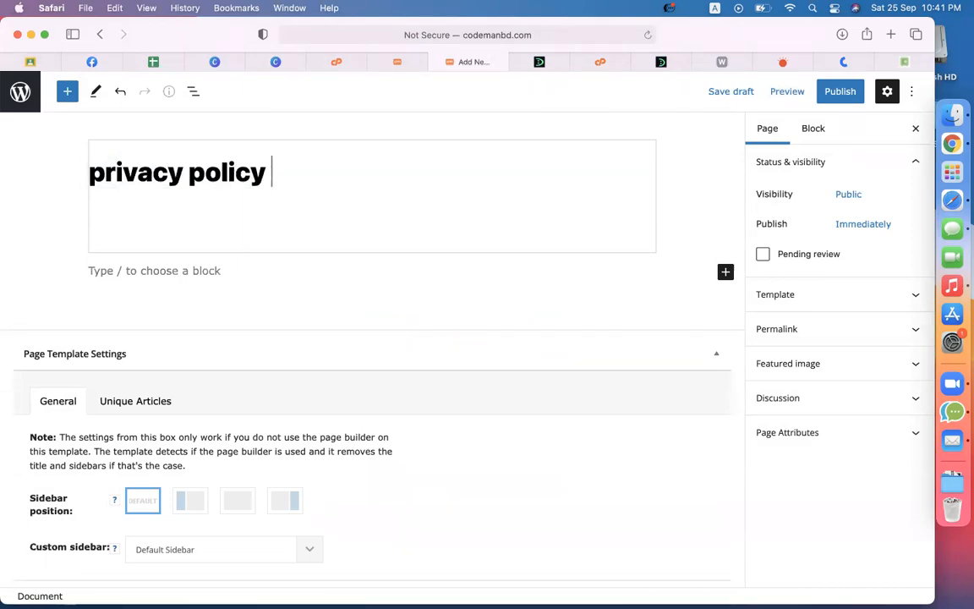
{"action": "left_click", "coordinate": [187, 271]}
{"action": "key", "text": "super+v"}
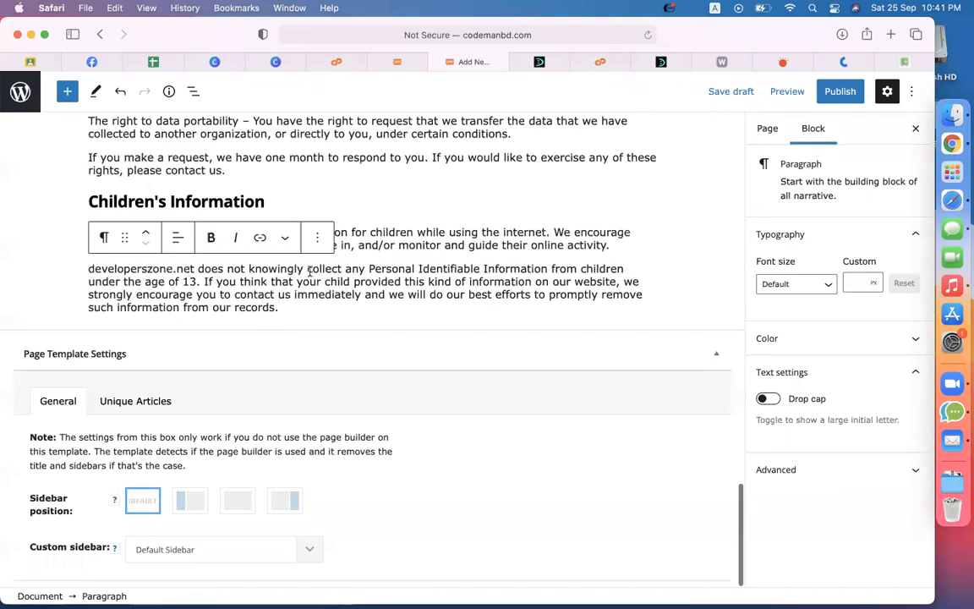
{"action": "scroll", "coordinate": [310, 271], "scroll_direction": "up", "scroll_amount": 10}
{"action": "scroll", "coordinate": [309, 270], "scroll_direction": "up", "scroll_amount": 5}
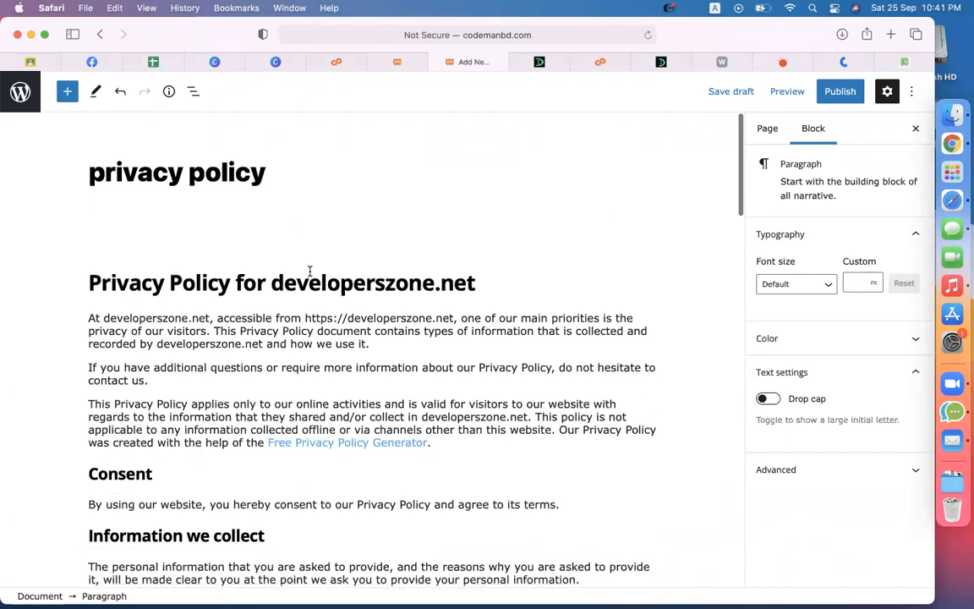
Step: Attempt to publish, then reload the editor after the offline error
{"action": "left_click", "coordinate": [839, 91]}
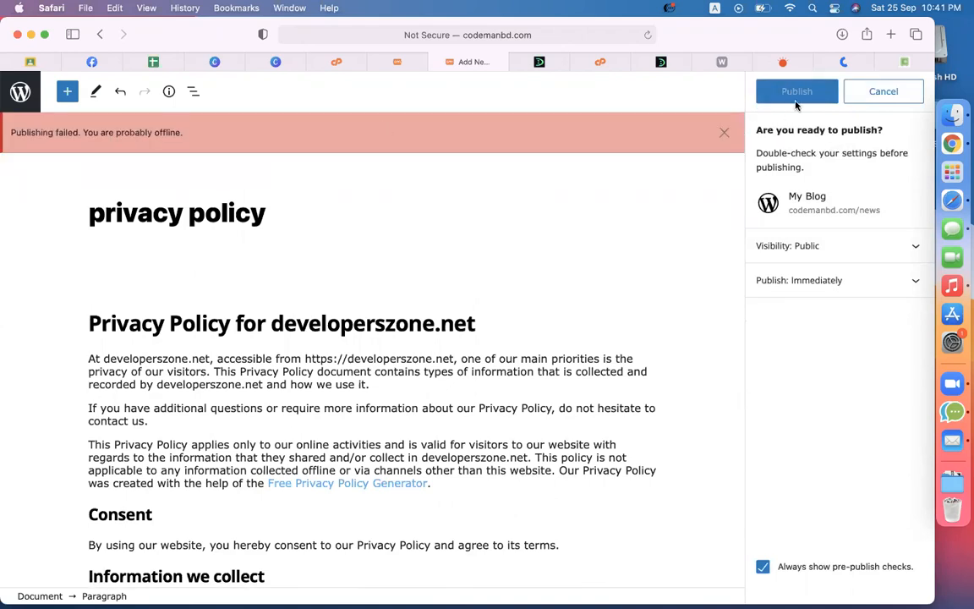
{"action": "left_click", "coordinate": [897, 99]}
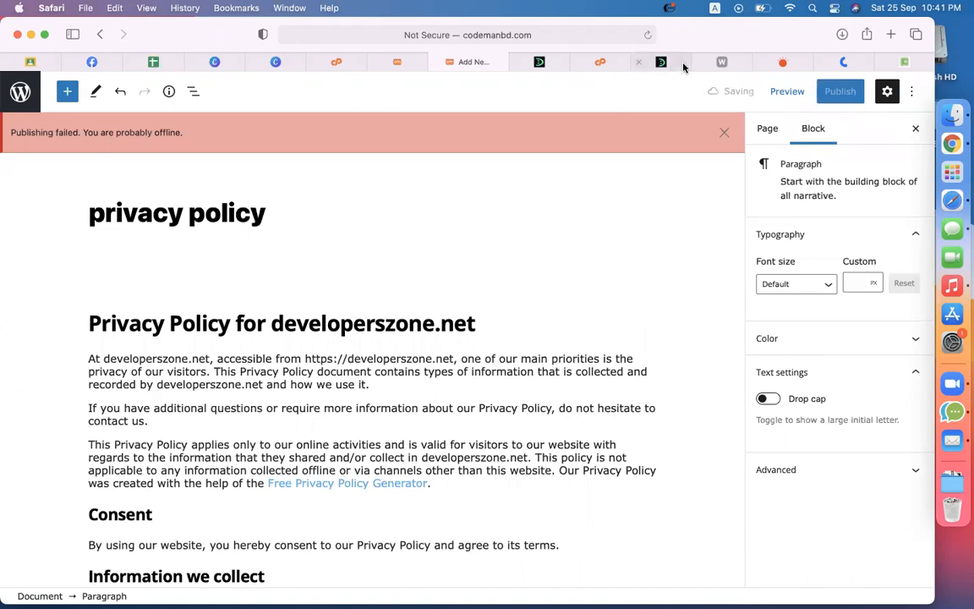
{"action": "left_click", "coordinate": [648, 35]}
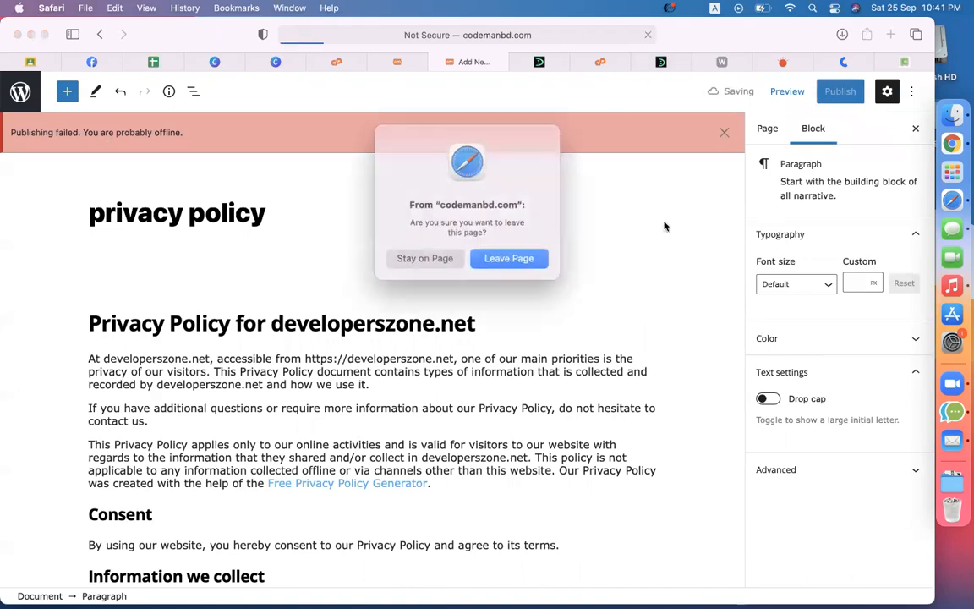
{"action": "left_click", "coordinate": [522, 255]}
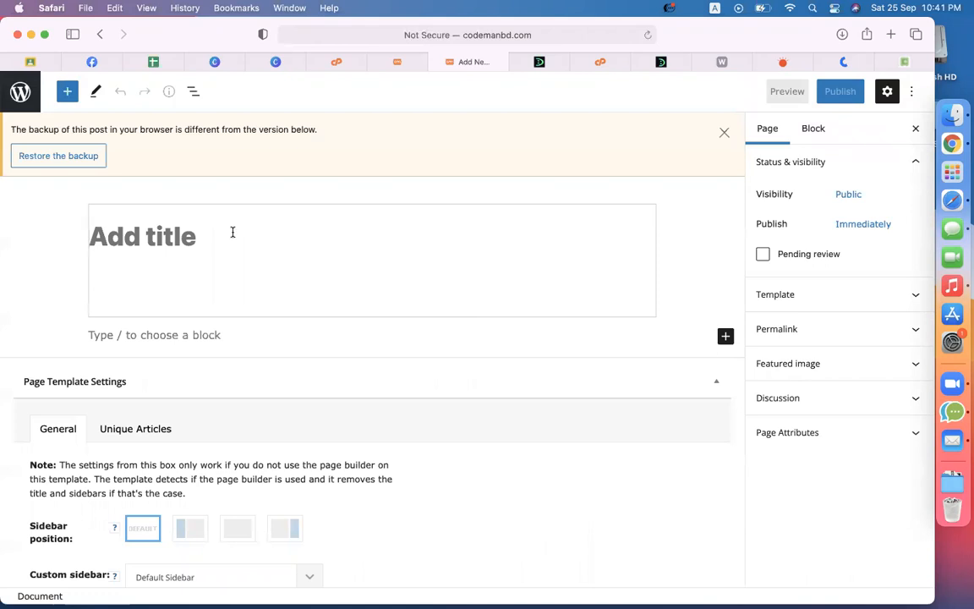
Step: Title the page 'Privacy Policy', paste the policy text, and publish it
{"action": "type", "text": "Privacy Policy"}
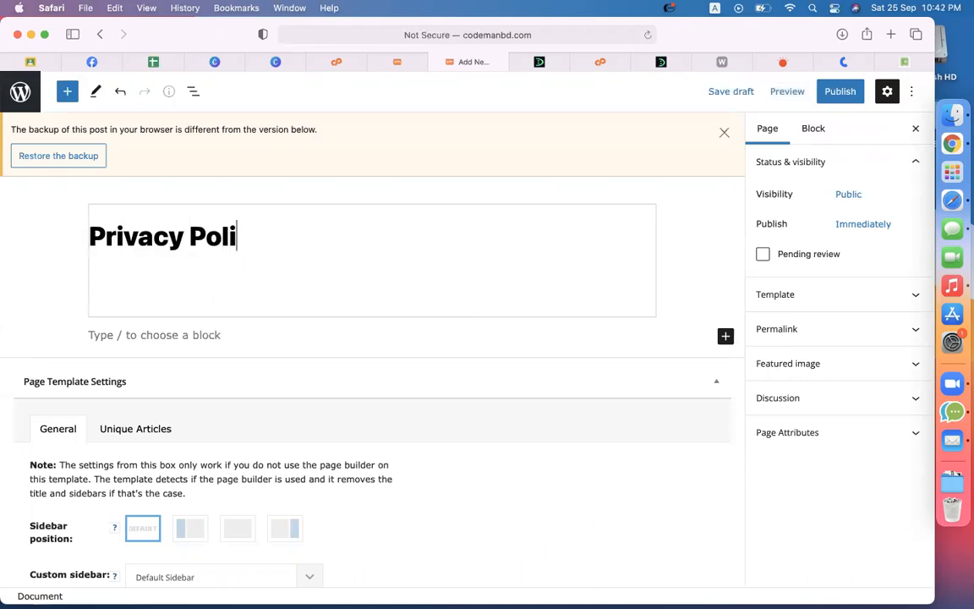
{"action": "left_click", "coordinate": [171, 334]}
{"action": "key", "text": "super+v"}
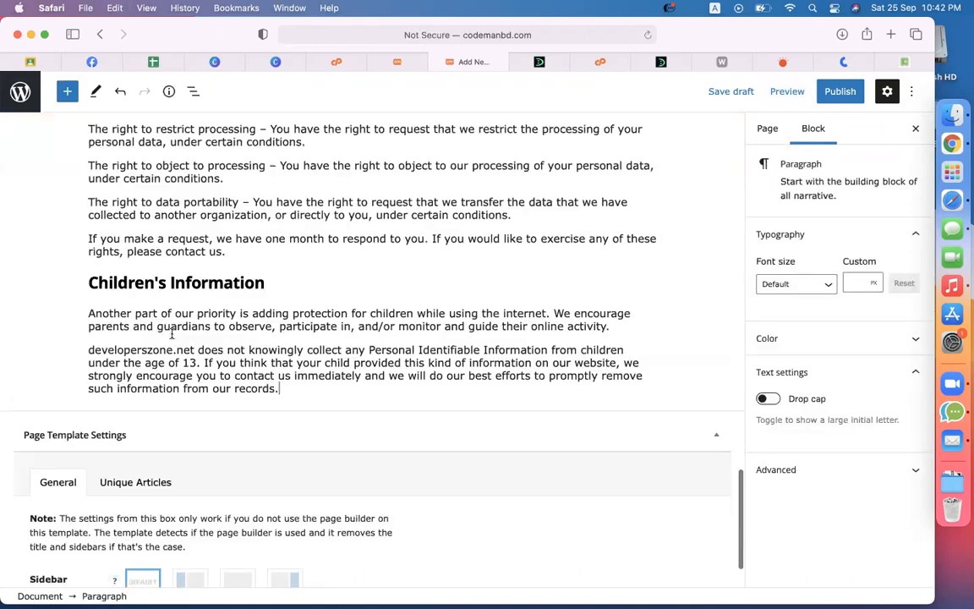
{"action": "left_click", "coordinate": [840, 91]}
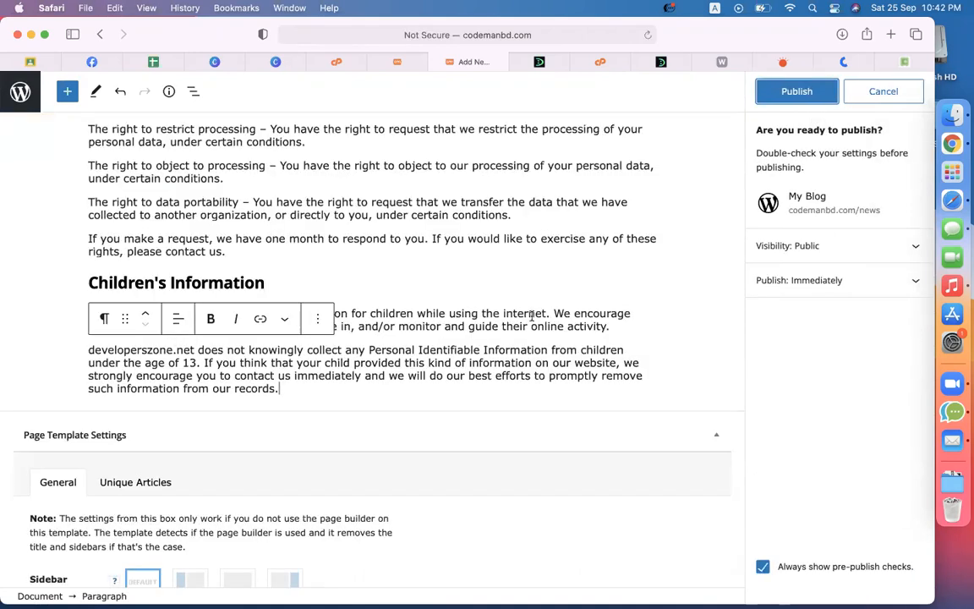
{"action": "left_click", "coordinate": [796, 93]}
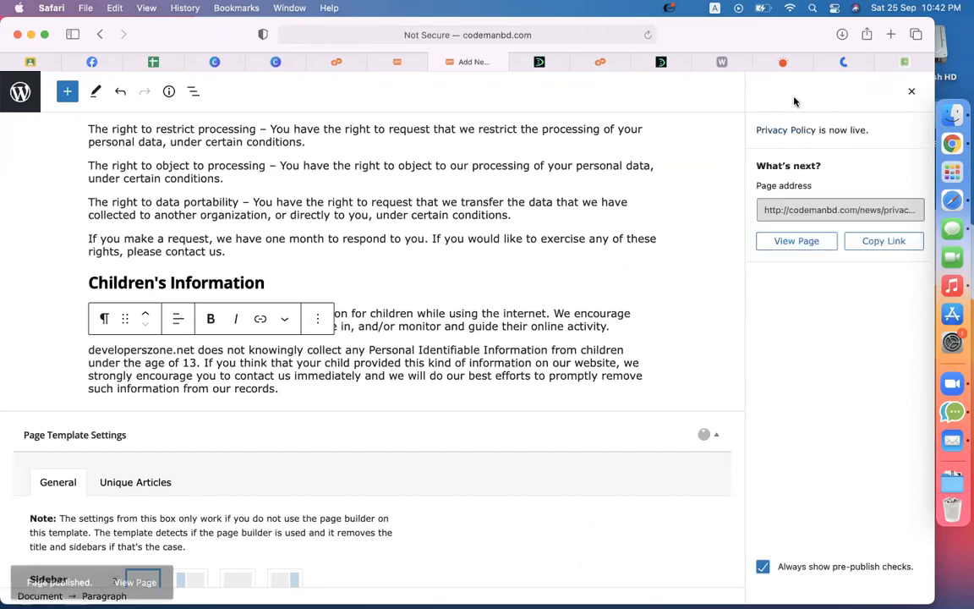
{"action": "scroll", "coordinate": [491, 444], "scroll_direction": "up", "scroll_amount": 20}
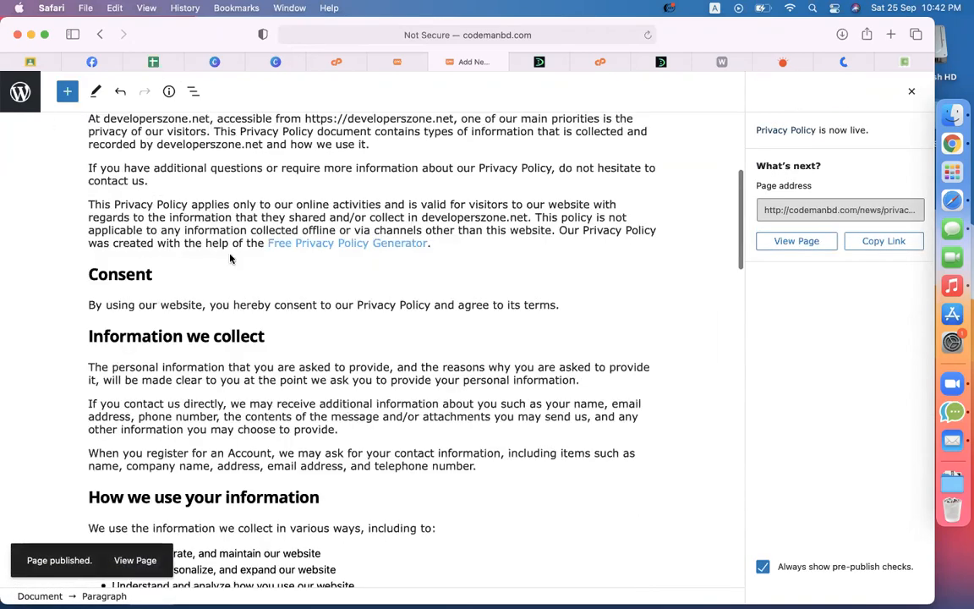
{"action": "scroll", "coordinate": [254, 279], "scroll_direction": "up", "scroll_amount": 5}
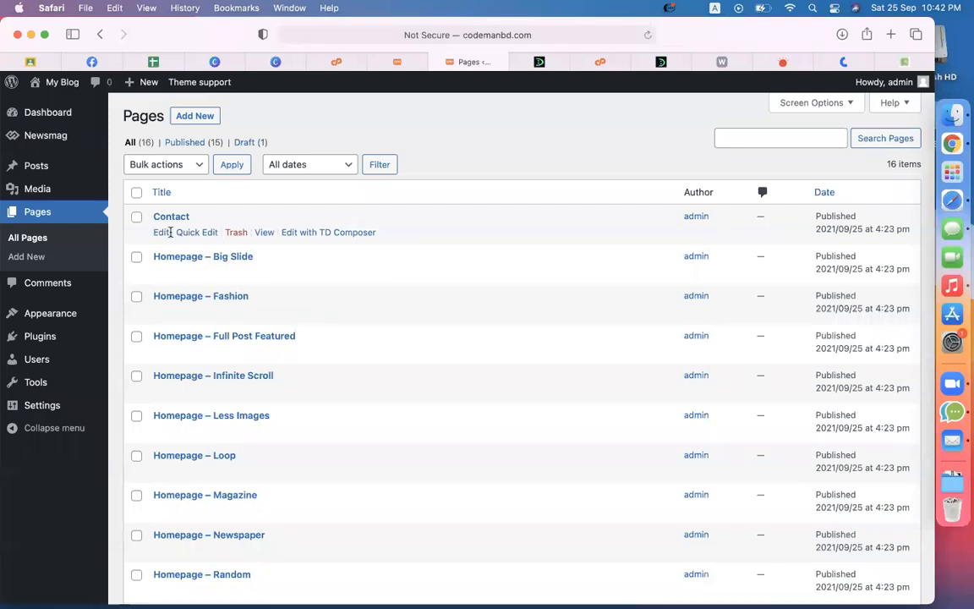
Step: Add the Privacy Policy page to td-demo-footer-menu above Contact Us and save
{"action": "mouse_move", "coordinate": [77, 313]}
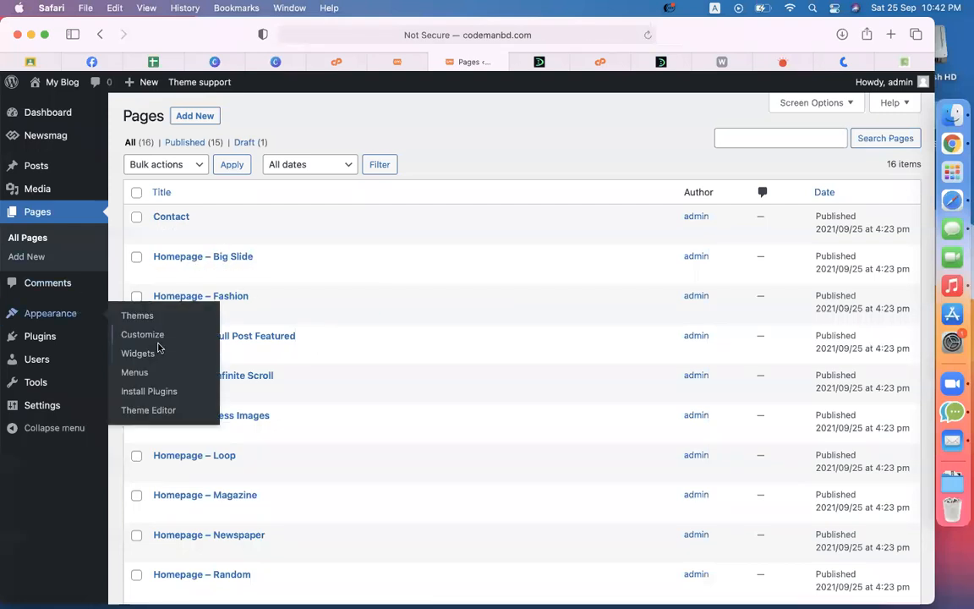
{"action": "left_click", "coordinate": [134, 376]}
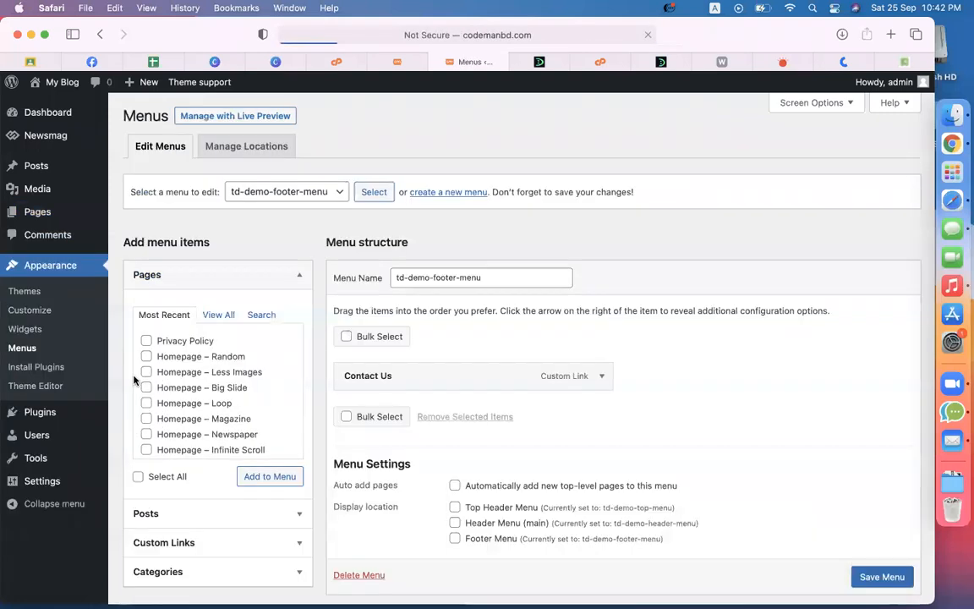
{"action": "scroll", "coordinate": [507, 411], "scroll_direction": "down", "scroll_amount": 2}
{"action": "left_click", "coordinate": [178, 292]}
{"action": "left_click", "coordinate": [270, 428]}
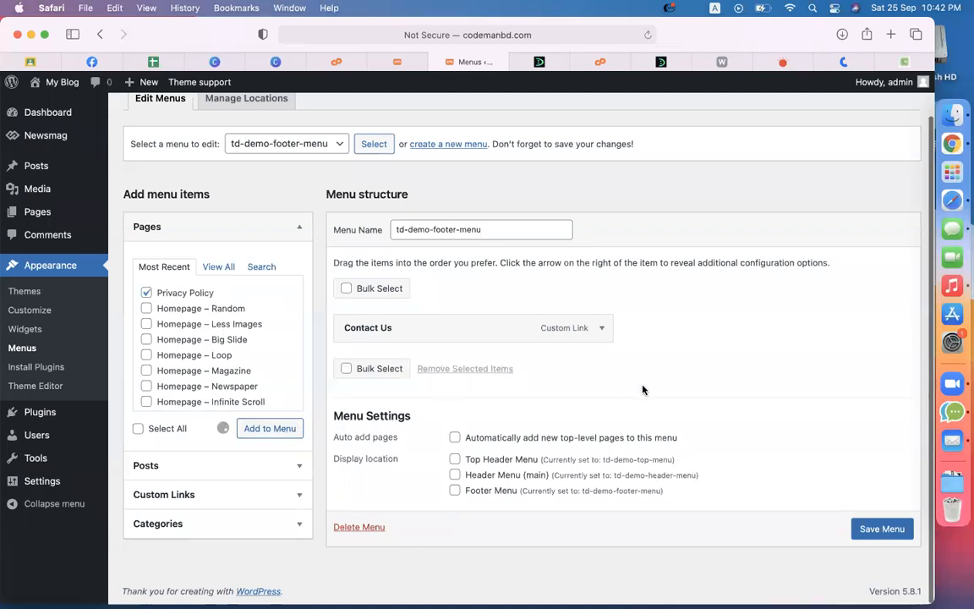
{"action": "left_click_drag", "start_coordinate": [569, 362], "coordinate": [505, 321]}
{"action": "left_click", "coordinate": [905, 567]}
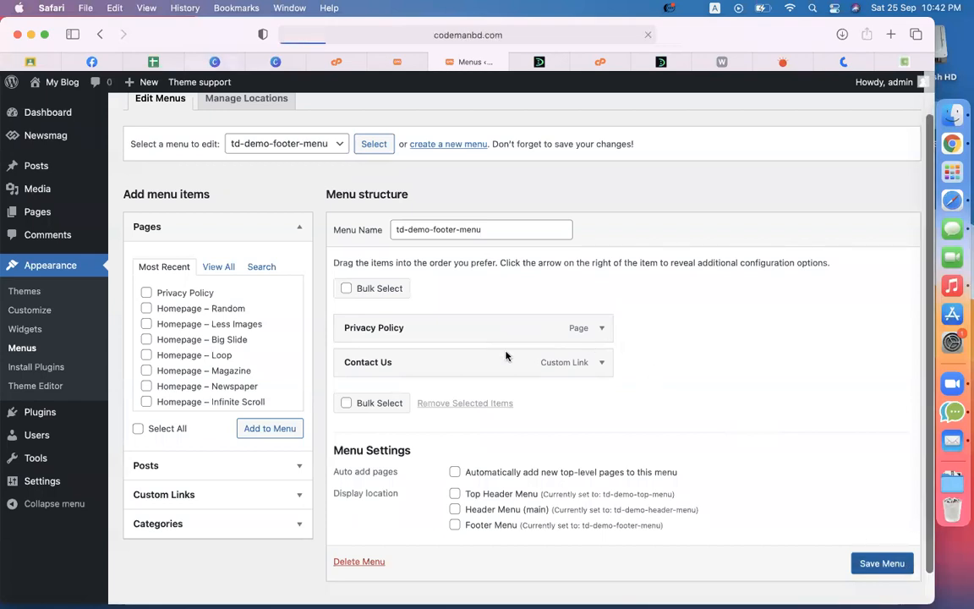
Step: Reload the live site to check the updated footer menu
{"action": "left_click", "coordinate": [539, 62]}
{"action": "left_click", "coordinate": [648, 34]}
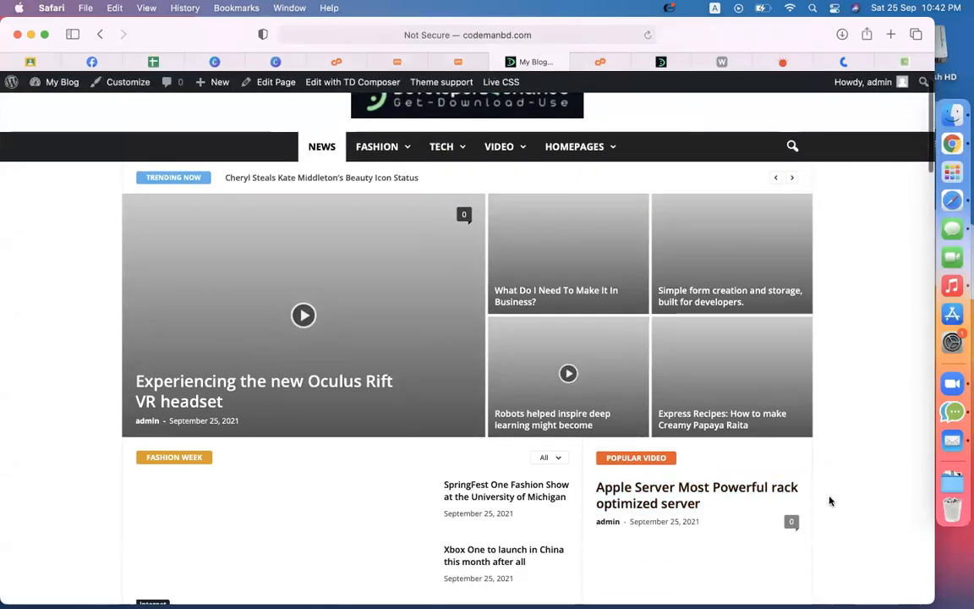
{"action": "scroll", "coordinate": [830, 502], "scroll_direction": "down", "scroll_amount": 20}
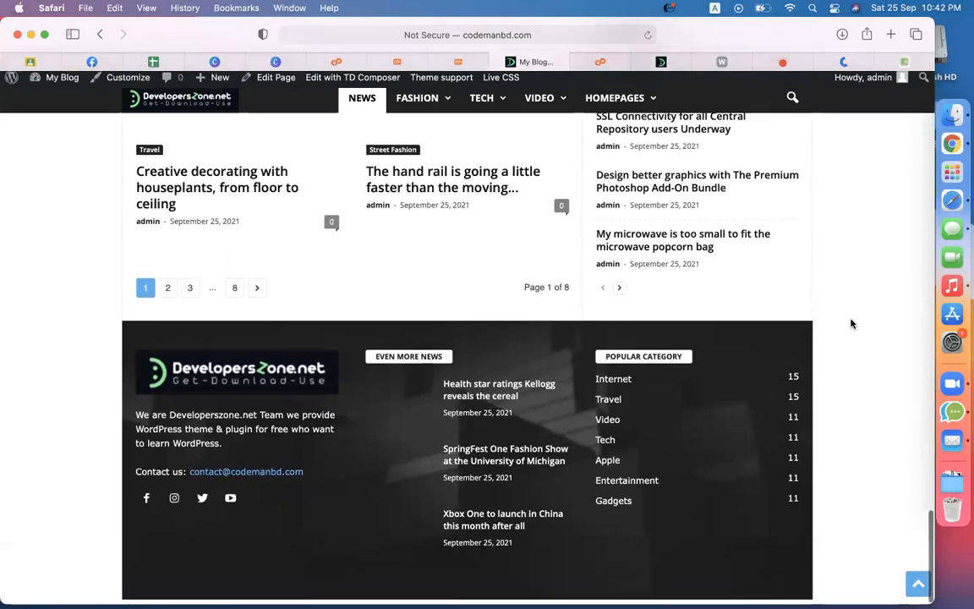
{"action": "scroll", "coordinate": [851, 324], "scroll_direction": "up", "scroll_amount": 5}
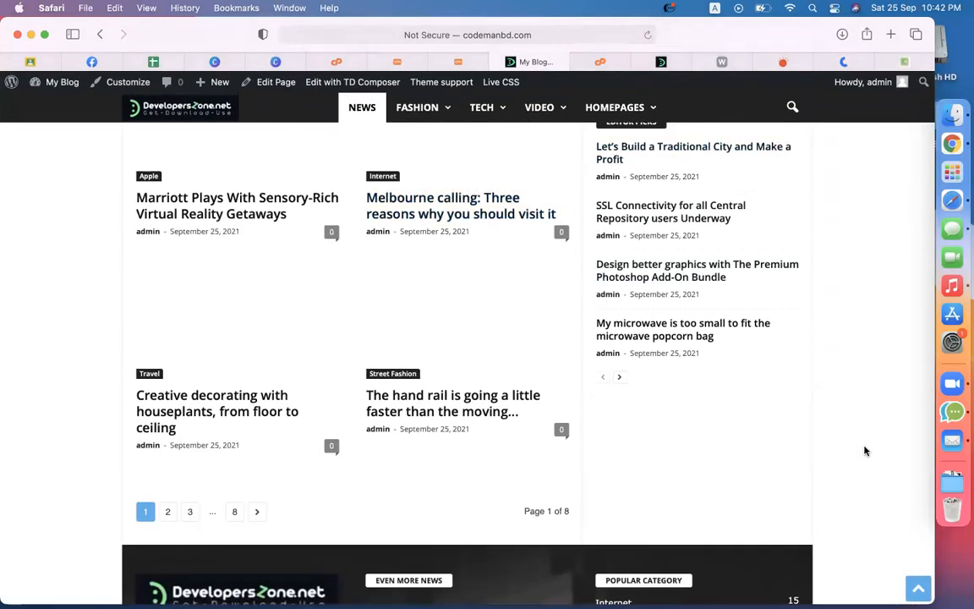
{"action": "scroll", "coordinate": [864, 451], "scroll_direction": "down", "scroll_amount": 5}
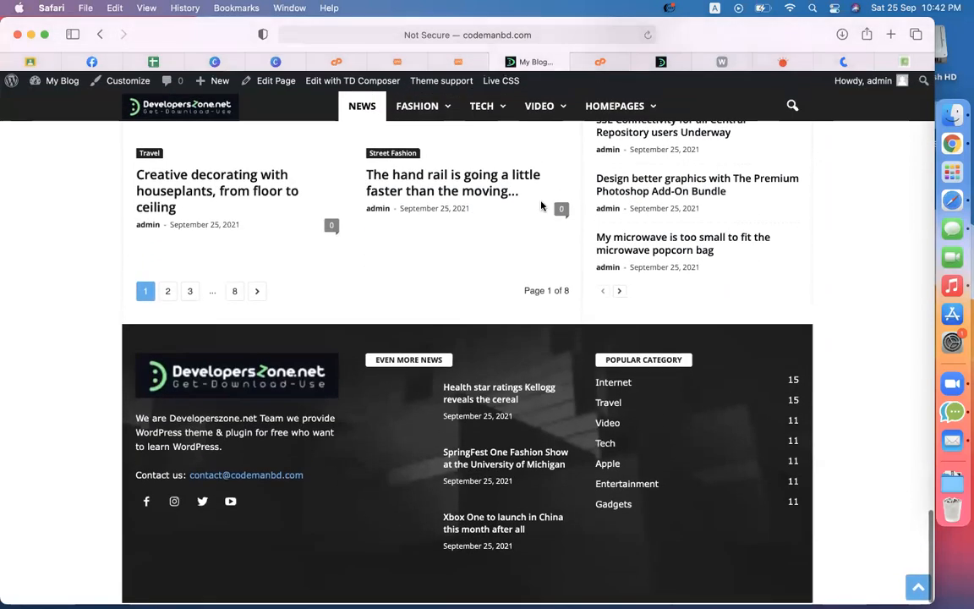
{"action": "left_click", "coordinate": [458, 61]}
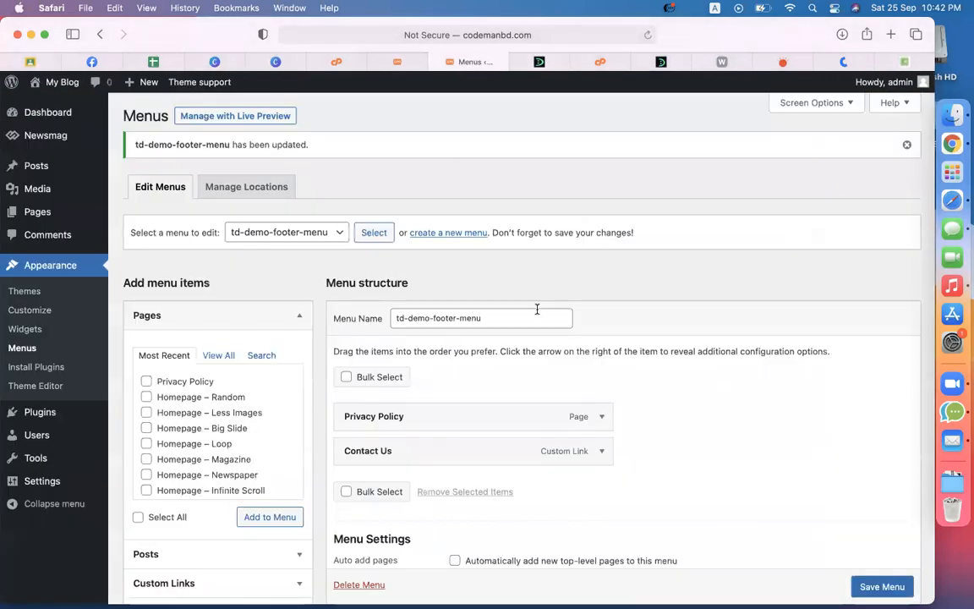
Step: Turn on the sub-footer in the Newsmag theme panel and save the settings
{"action": "left_click", "coordinate": [401, 63]}
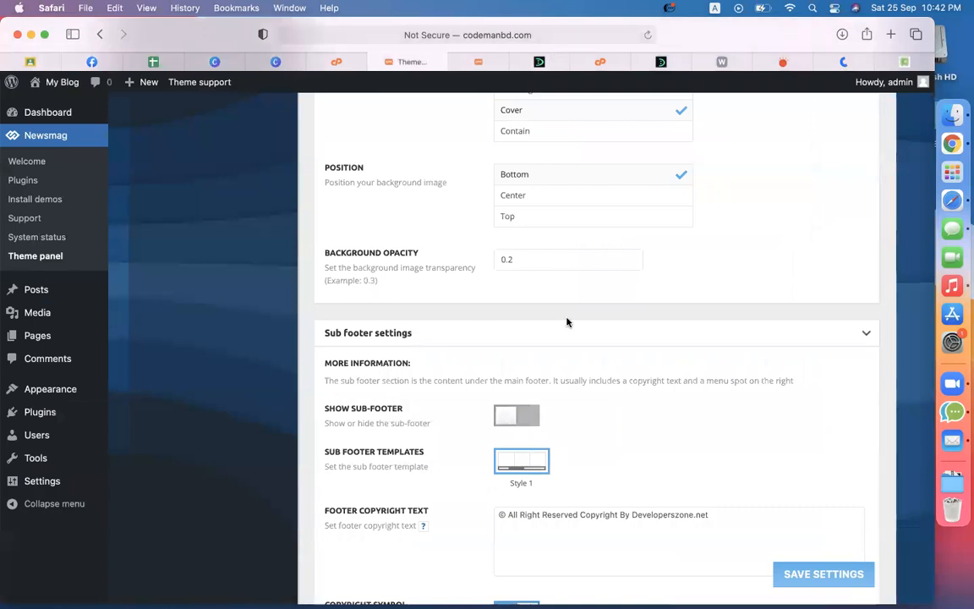
{"action": "scroll", "coordinate": [579, 369], "scroll_direction": "down", "scroll_amount": 3}
{"action": "left_click", "coordinate": [526, 310]}
{"action": "scroll", "coordinate": [706, 443], "scroll_direction": "down", "scroll_amount": 2}
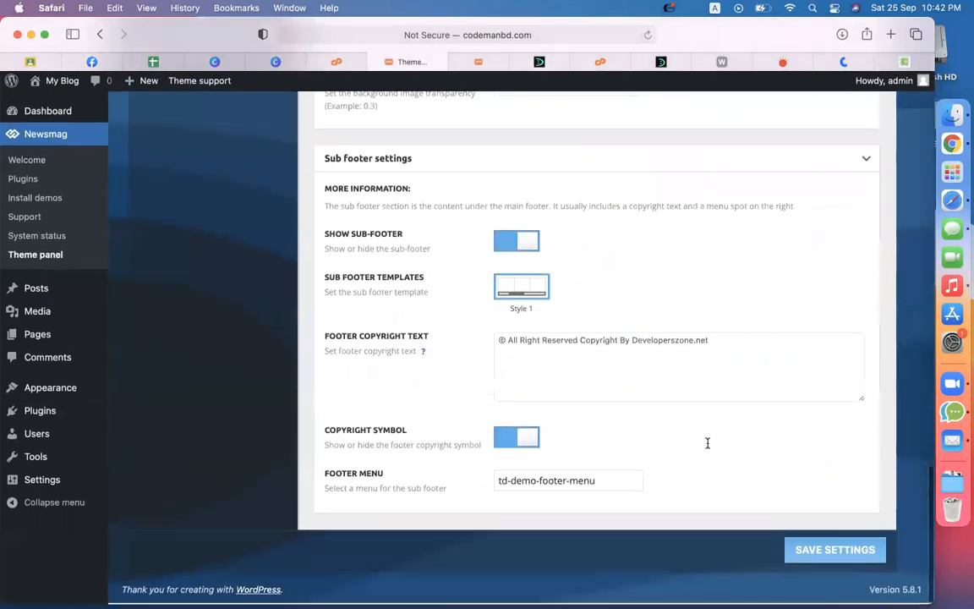
{"action": "left_click", "coordinate": [821, 556]}
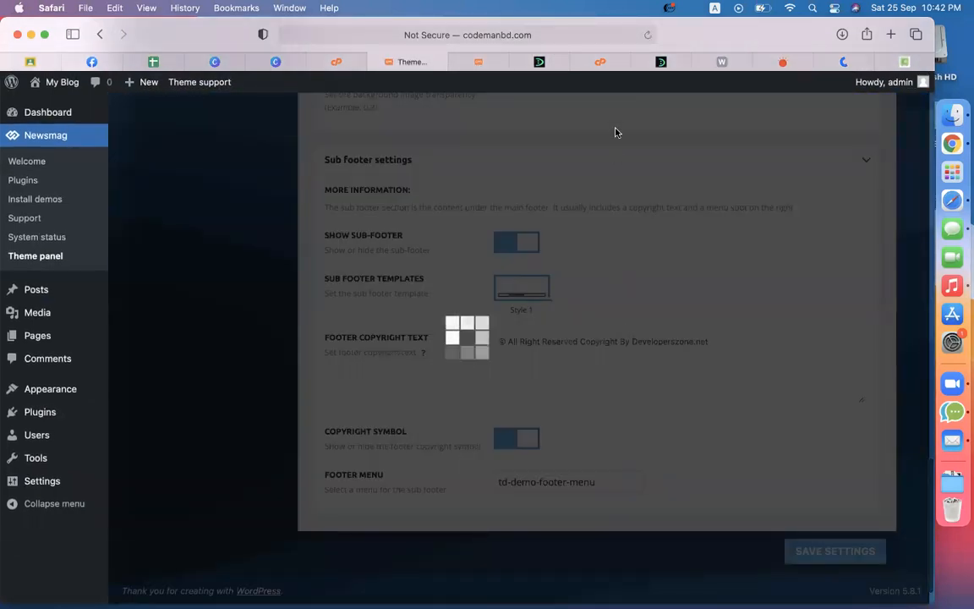
Step: Reload the front page and check the footer copyright line and links
{"action": "left_click", "coordinate": [480, 64]}
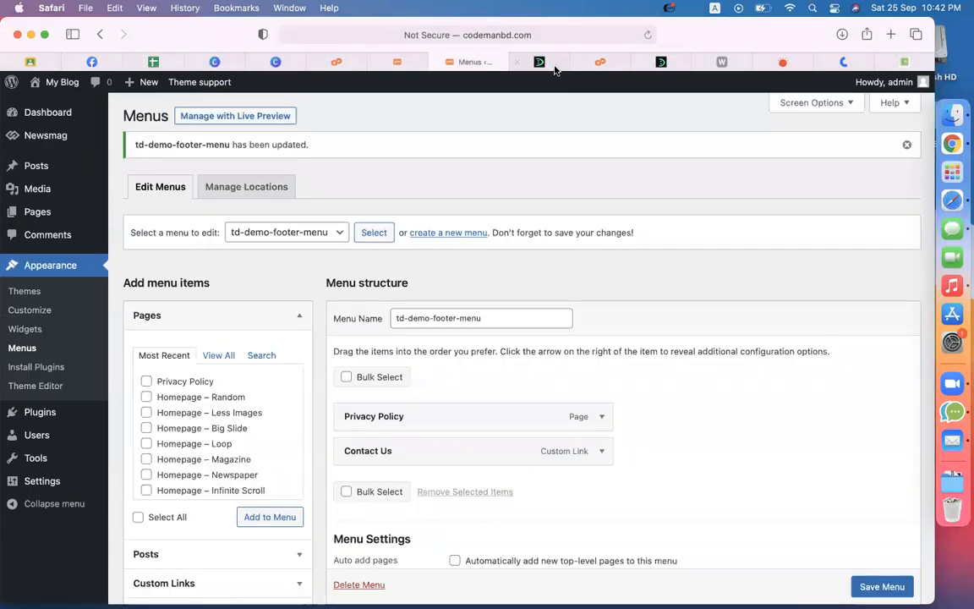
{"action": "left_click", "coordinate": [550, 63]}
{"action": "left_click", "coordinate": [647, 35]}
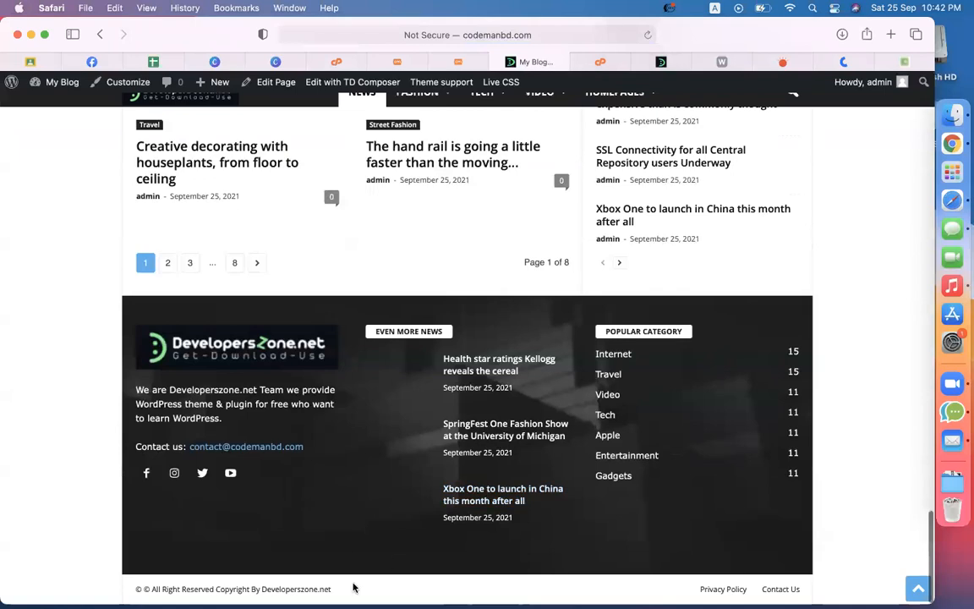
{"action": "left_click_drag", "start_coordinate": [354, 587], "coordinate": [82, 590]}
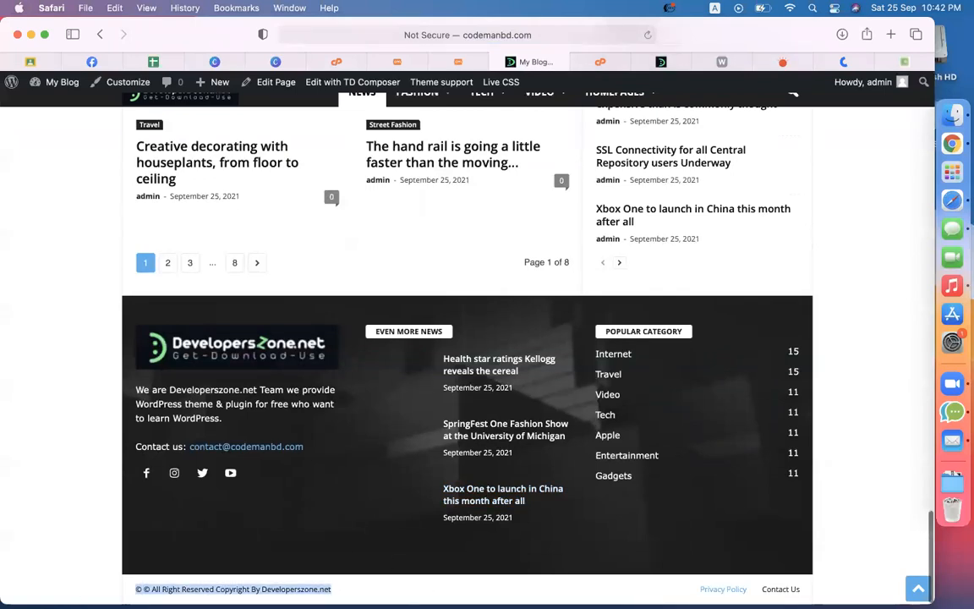
{"action": "scroll", "coordinate": [896, 429], "scroll_direction": "up", "scroll_amount": 20}
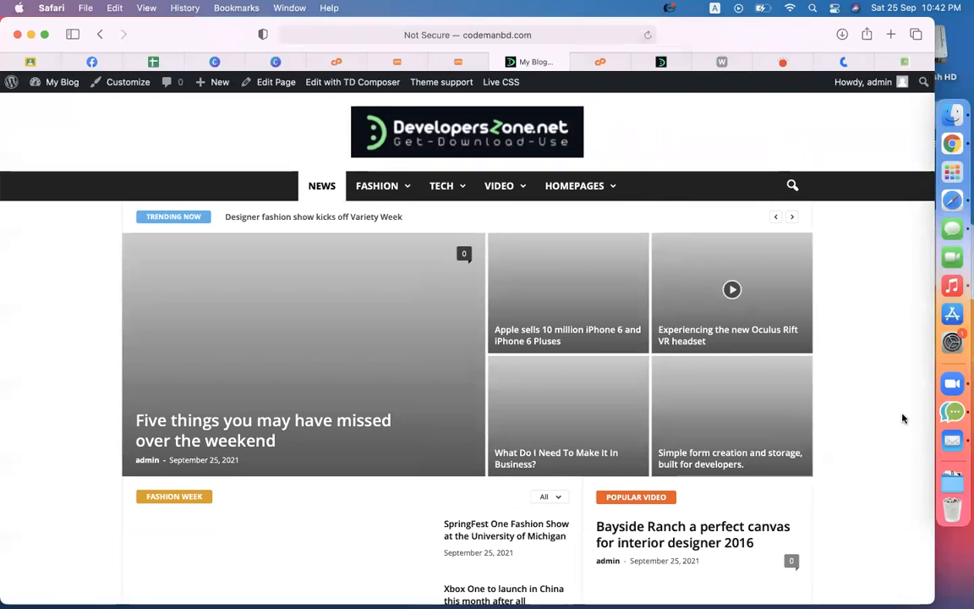
{"action": "scroll", "coordinate": [389, 296], "scroll_direction": "down", "scroll_amount": 8}
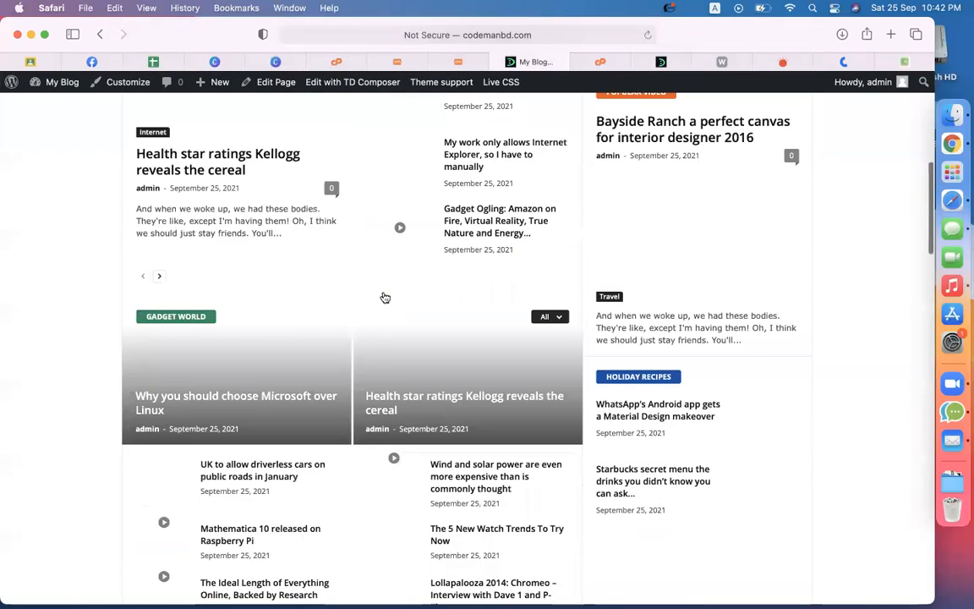
{"action": "scroll", "coordinate": [385, 297], "scroll_direction": "up", "scroll_amount": 10}
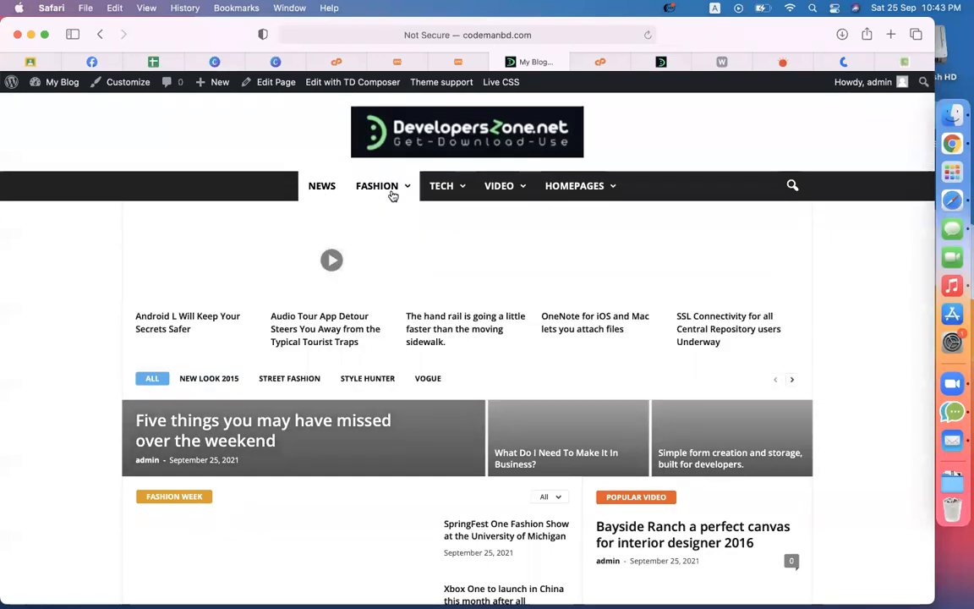
Step: Bulk-delete all post categories, leaving only Uncategorized
{"action": "left_click", "coordinate": [452, 59]}
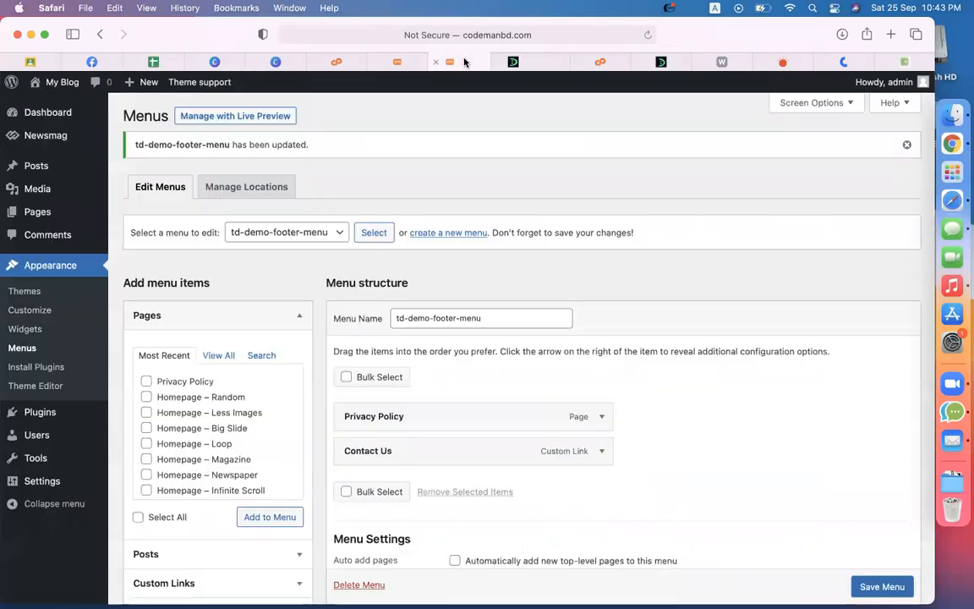
{"action": "mouse_move", "coordinate": [59, 211]}
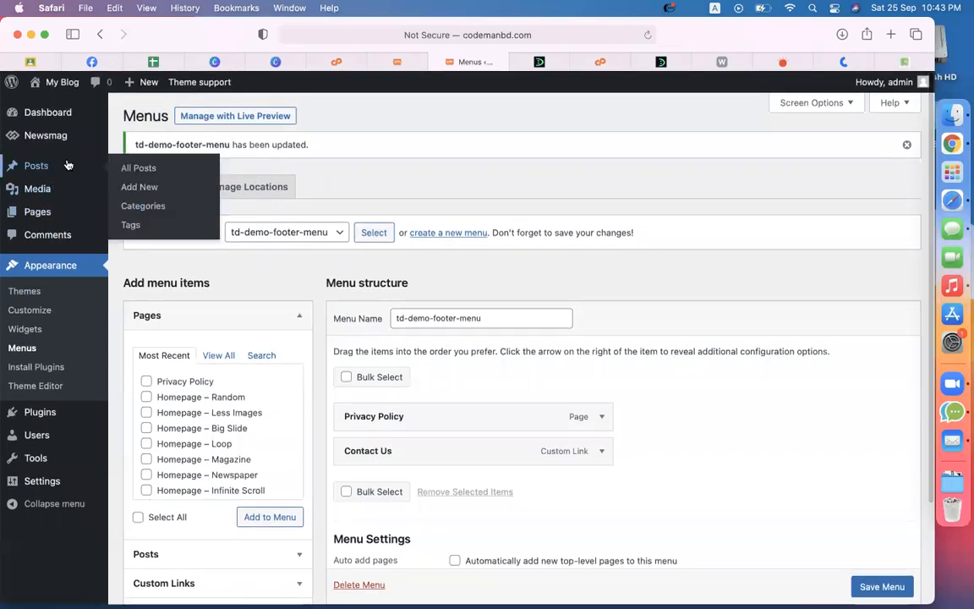
{"action": "left_click", "coordinate": [175, 203]}
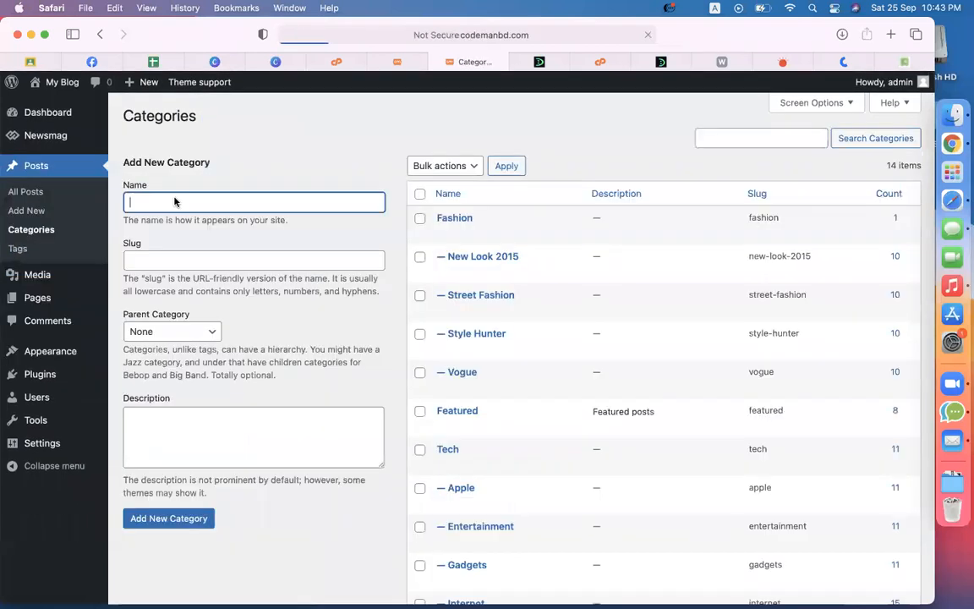
{"action": "left_click", "coordinate": [420, 194]}
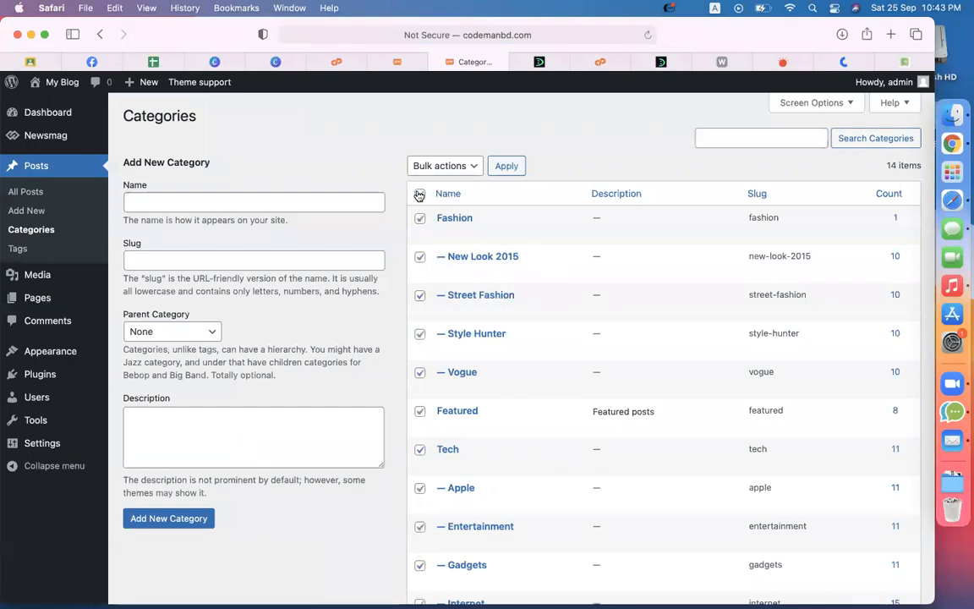
{"action": "left_click", "coordinate": [440, 168]}
{"action": "left_click", "coordinate": [438, 179]}
{"action": "left_click", "coordinate": [500, 168]}
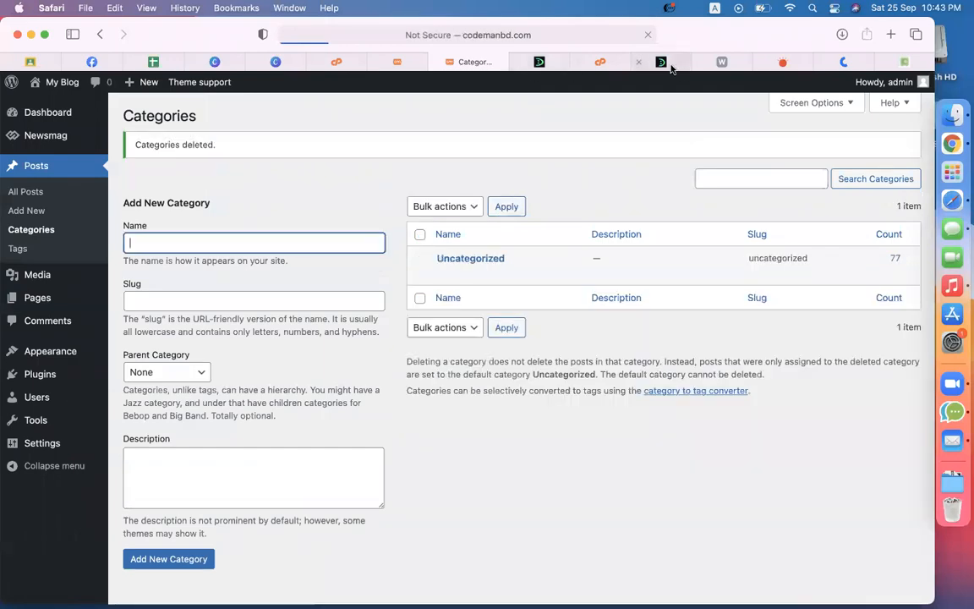
Step: View the DevelopersZone.net Newsmag theme article
{"action": "left_click", "coordinate": [656, 62]}
{"action": "scroll", "coordinate": [375, 329], "scroll_direction": "up", "scroll_amount": 5}
{"action": "scroll", "coordinate": [375, 329], "scroll_direction": "up", "scroll_amount": 15}
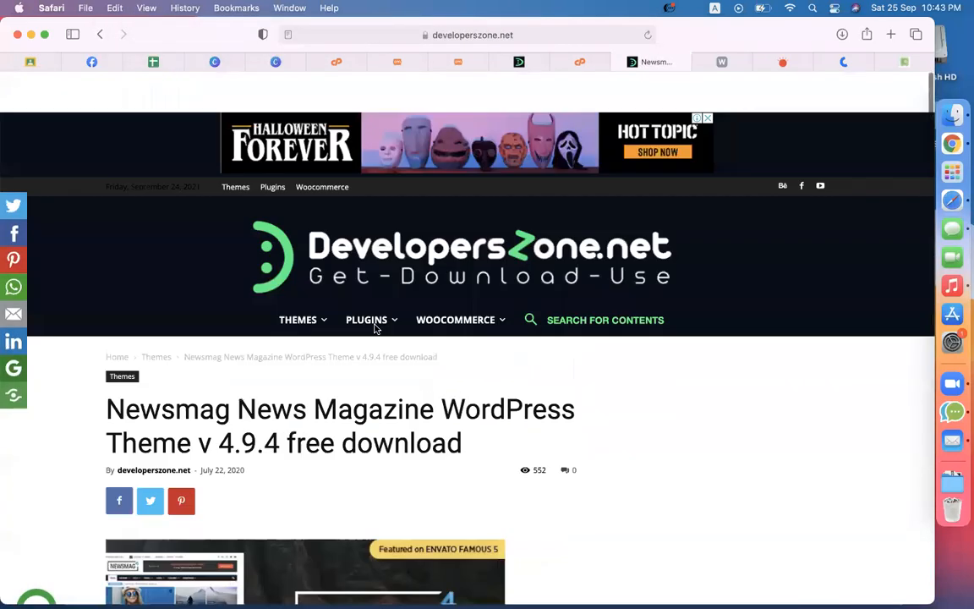
Step: Add the Themes and Plugins categories
{"action": "mouse_move", "coordinate": [365, 283]}
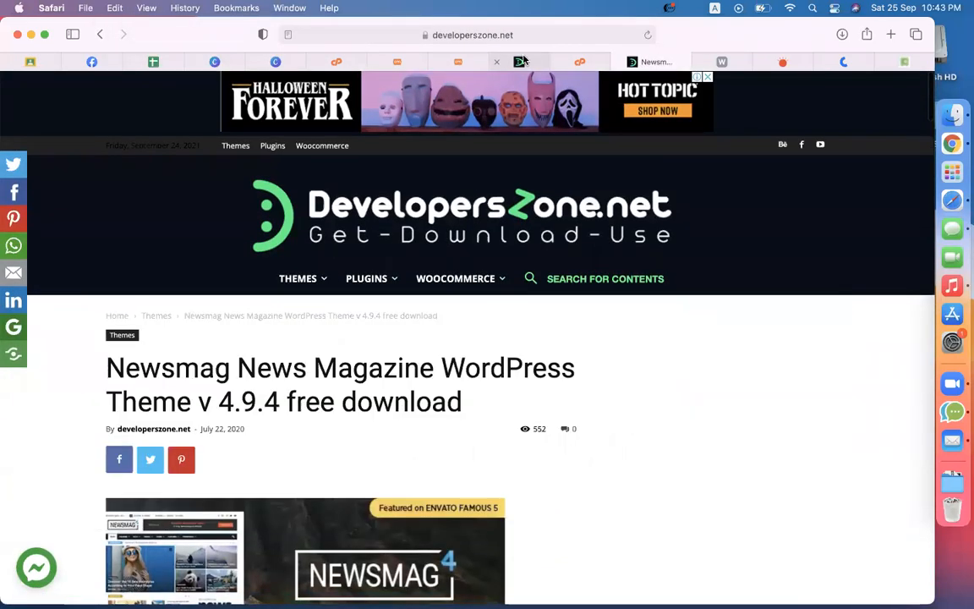
{"action": "left_click", "coordinate": [521, 62]}
{"action": "left_click", "coordinate": [463, 63]}
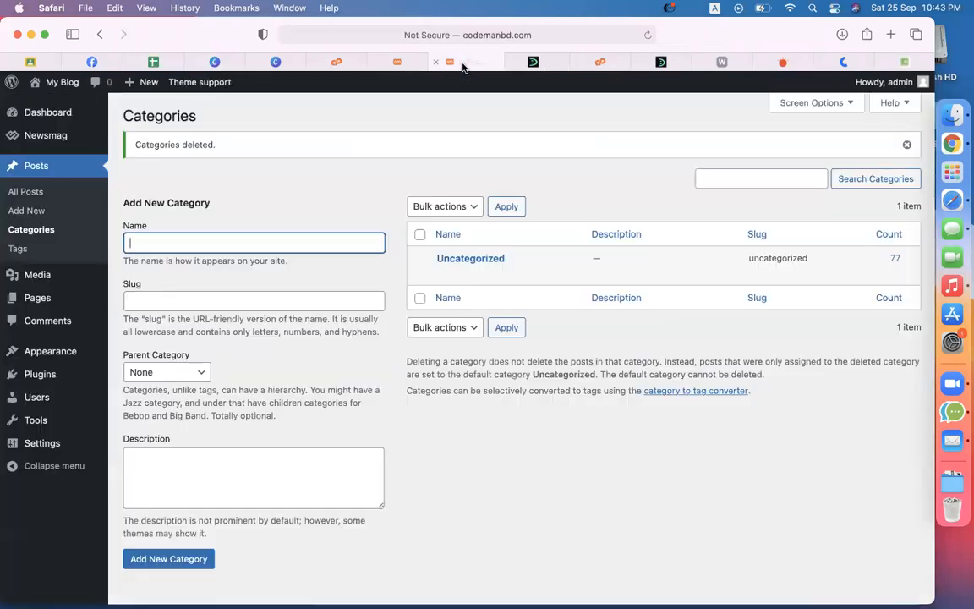
{"action": "type", "text": "The,e"}
{"action": "key", "text": "BackSpace"}
{"action": "key", "text": "BackSpace"}
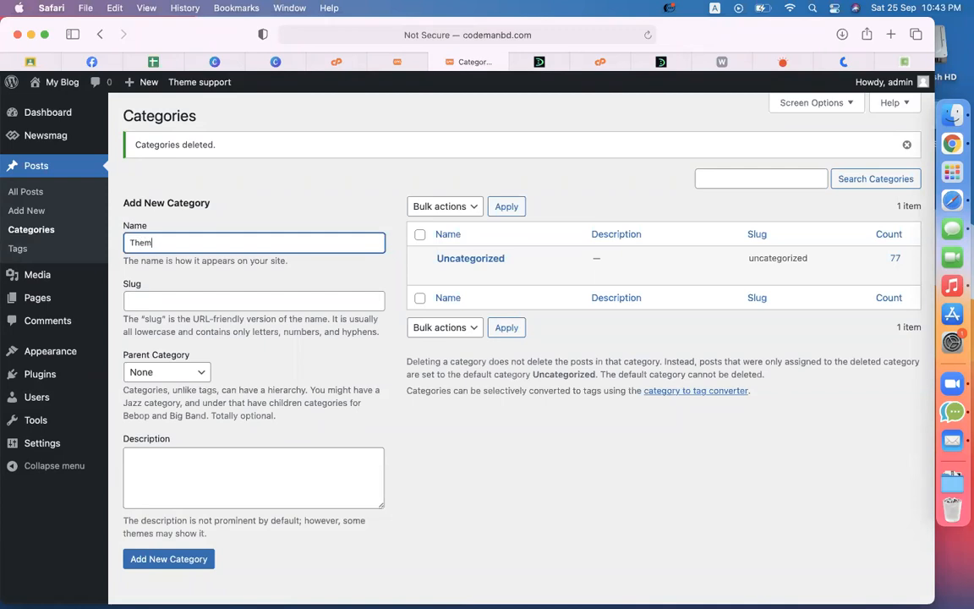
{"action": "left_click", "coordinate": [166, 565]}
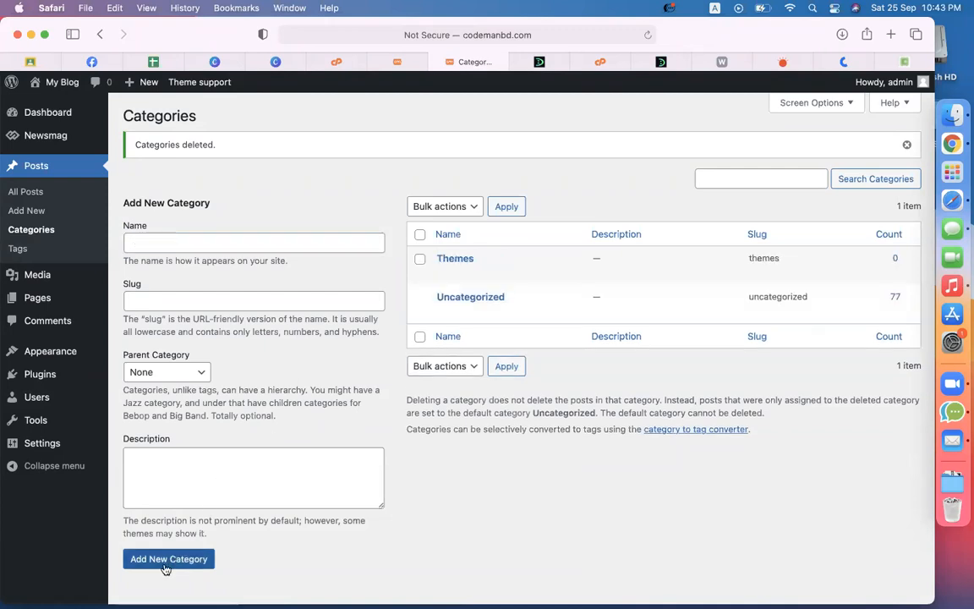
{"action": "left_click", "coordinate": [216, 241]}
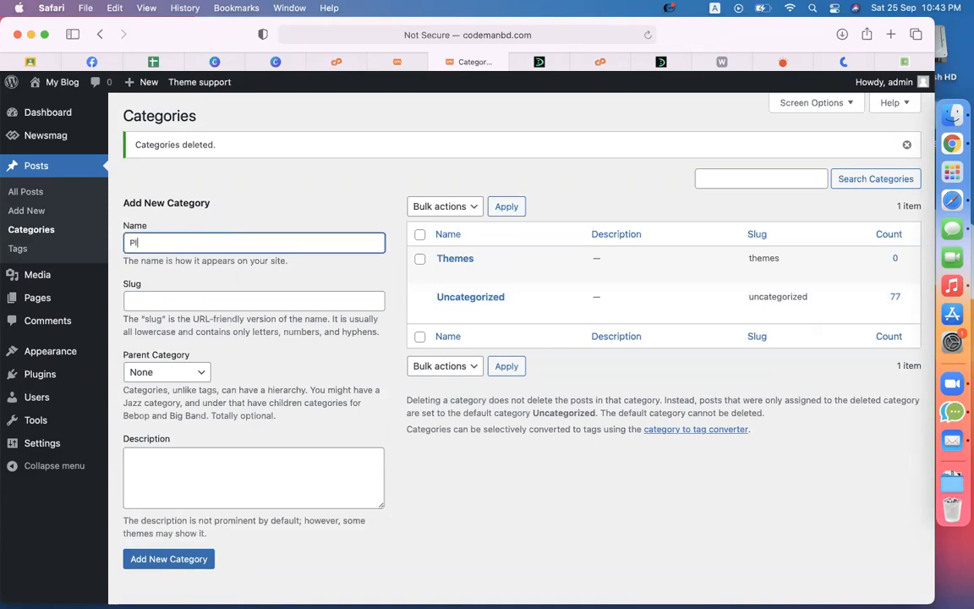
{"action": "type", "text": "Plugins"}
{"action": "left_click", "coordinate": [167, 559]}
Step: Add a Woocommerce category, delete it permanently, then add the ecommerce category
{"action": "left_click", "coordinate": [203, 247]}
{"action": "type", "text": "W"}
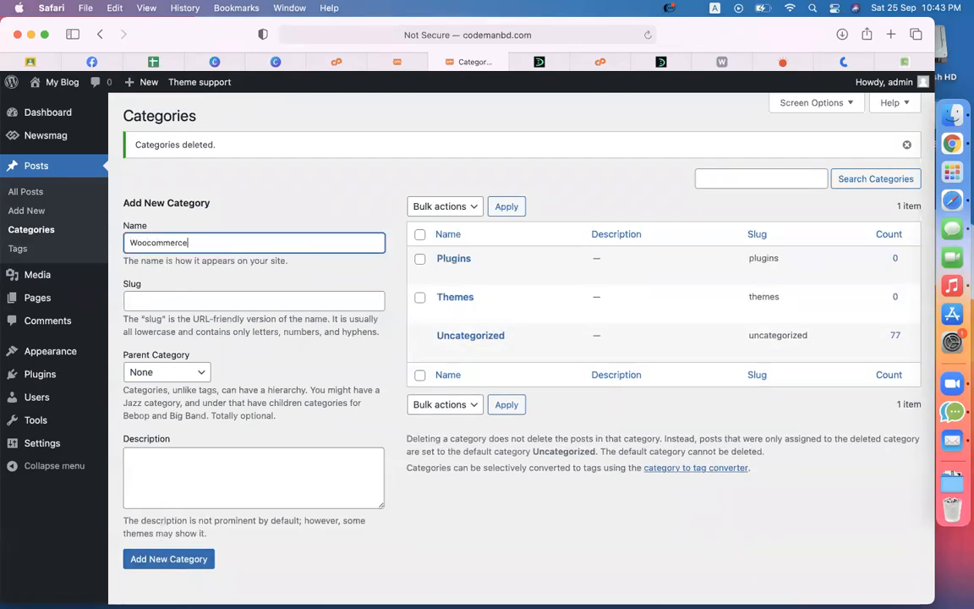
{"action": "type", "text": "oocommerce"}
{"action": "left_click", "coordinate": [169, 559]}
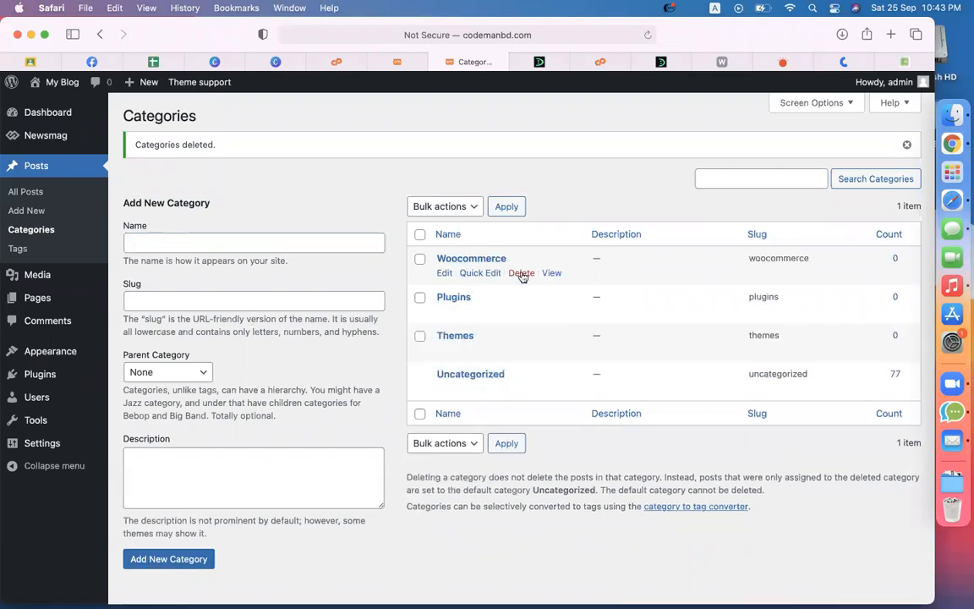
{"action": "left_click", "coordinate": [522, 274]}
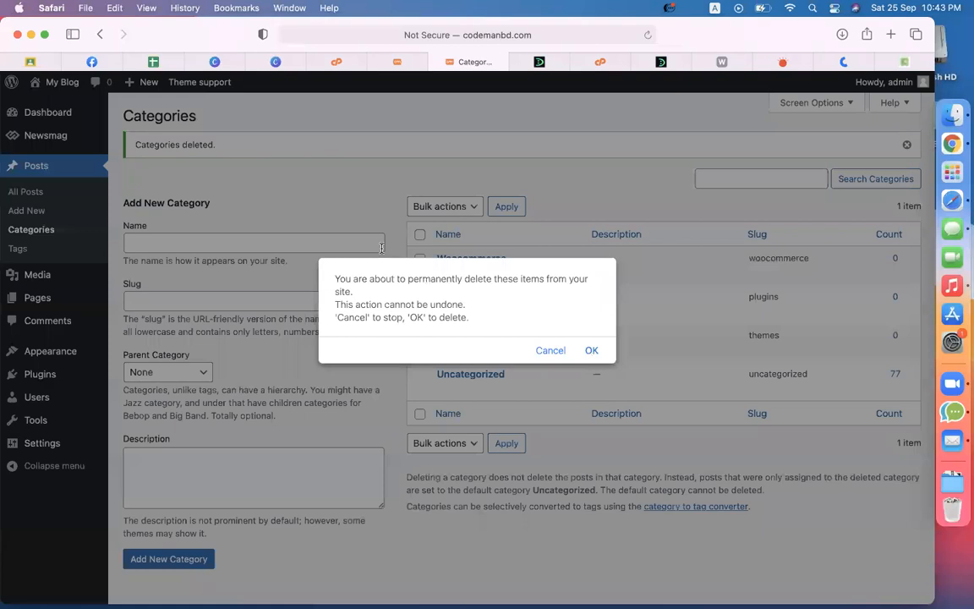
{"action": "key", "text": "Return"}
{"action": "left_click", "coordinate": [227, 239]}
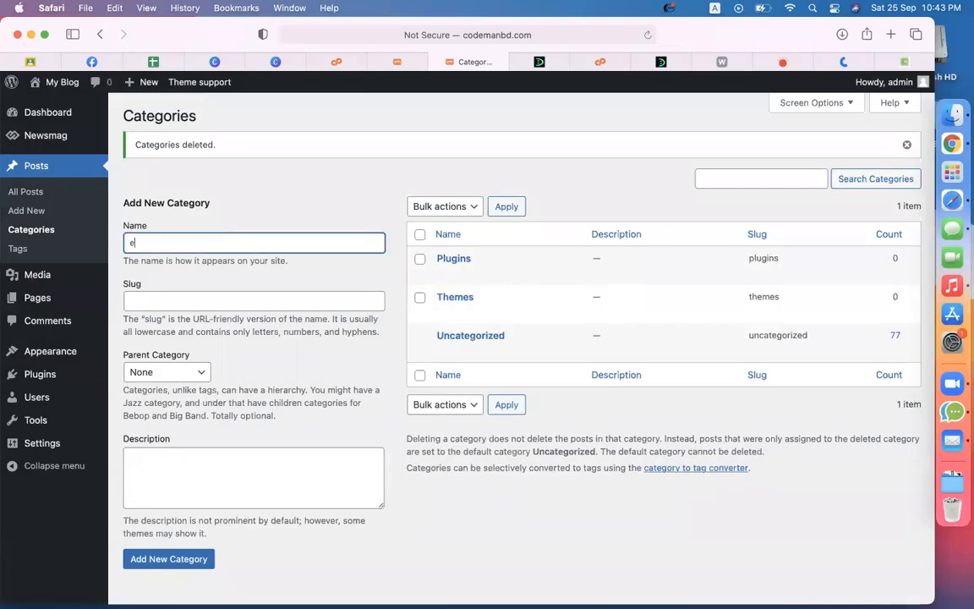
{"action": "left_click", "coordinate": [151, 565]}
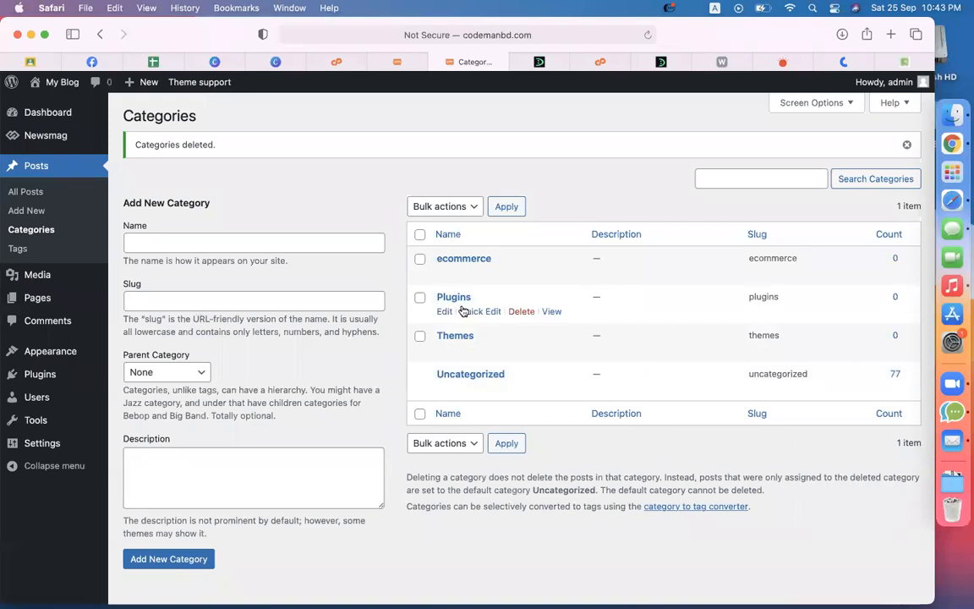
Step: Add woocommerce as a child of ecommerce, reloading the stalled page and retrying
{"action": "left_click", "coordinate": [274, 242]}
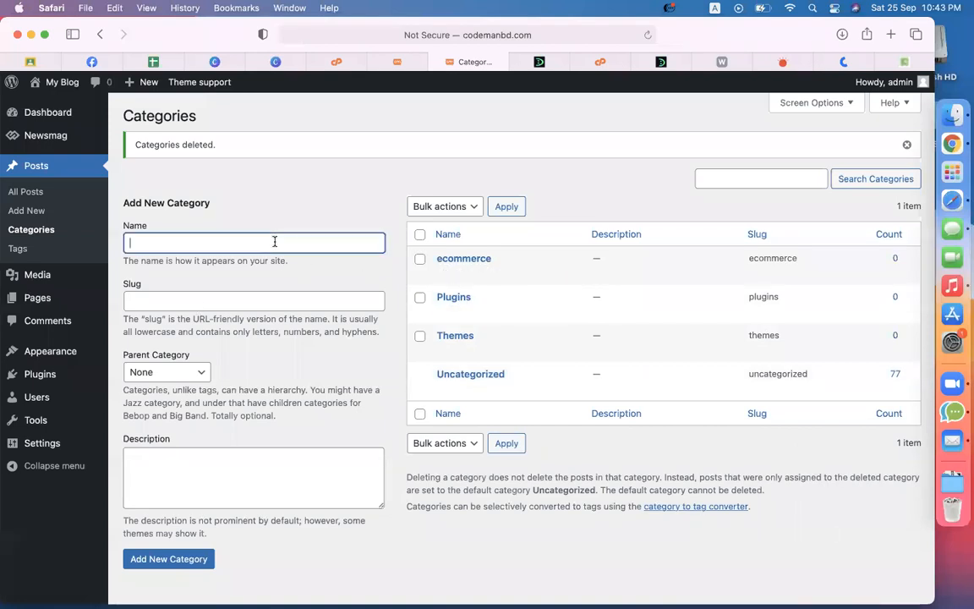
{"action": "type", "text": "woocommerce"}
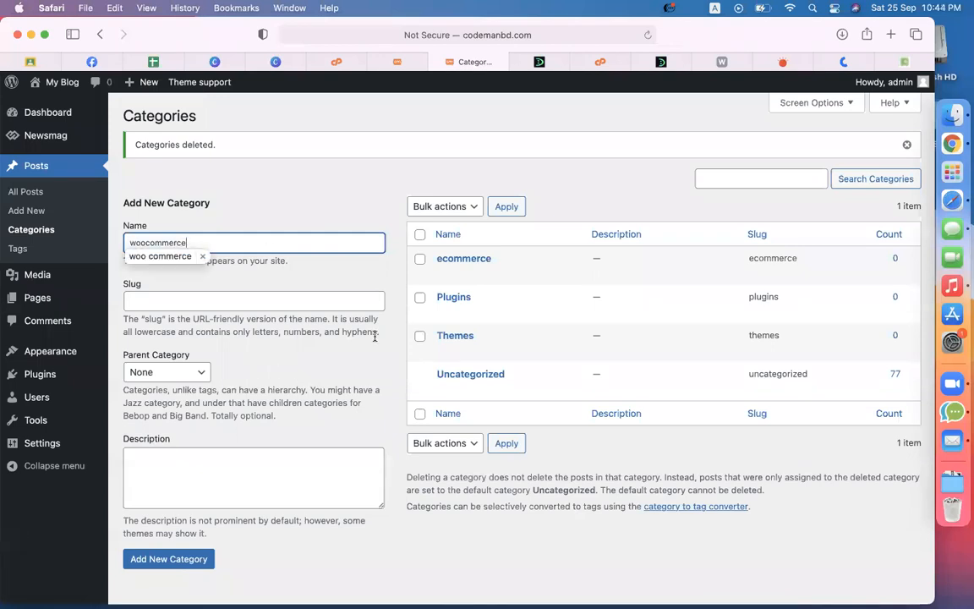
{"action": "key", "text": "Return"}
{"action": "left_click", "coordinate": [174, 373]}
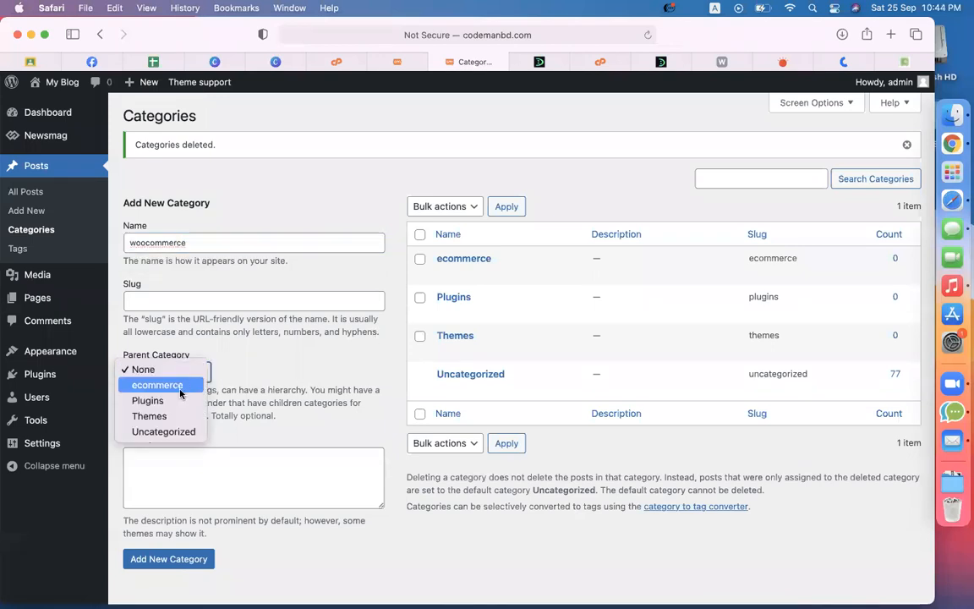
{"action": "key", "text": "Escape"}
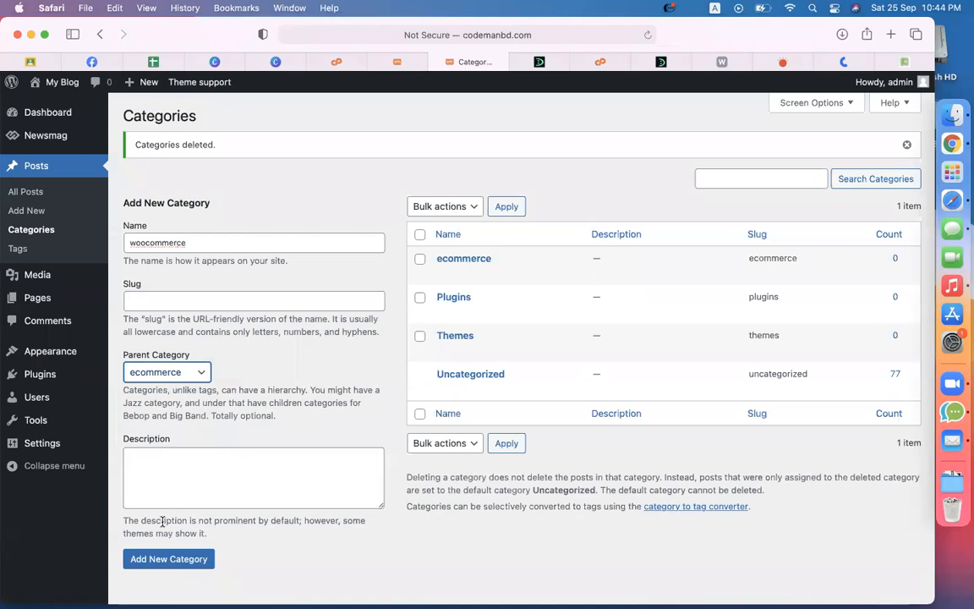
{"action": "left_click", "coordinate": [168, 559]}
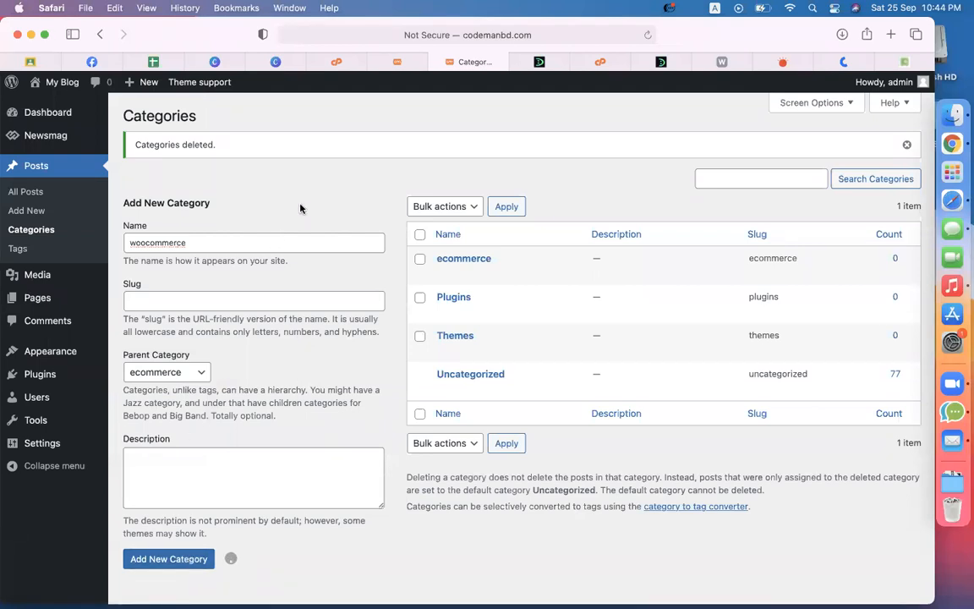
{"action": "left_click", "coordinate": [648, 34]}
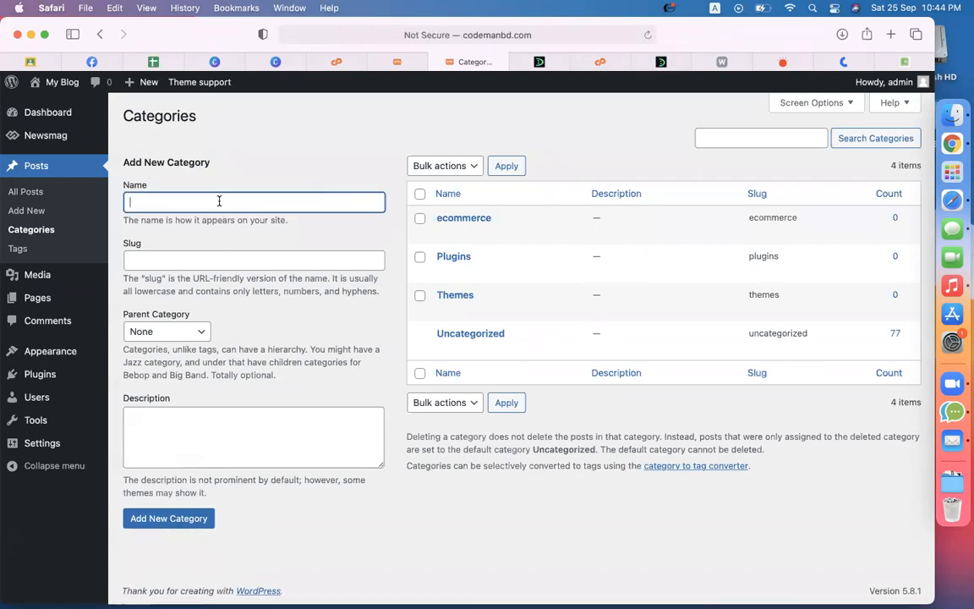
{"action": "type", "text": "woocommerce"}
{"action": "left_click", "coordinate": [155, 345]}
{"action": "left_click", "coordinate": [180, 333]}
{"action": "left_click", "coordinate": [165, 342]}
{"action": "left_click", "coordinate": [181, 520]}
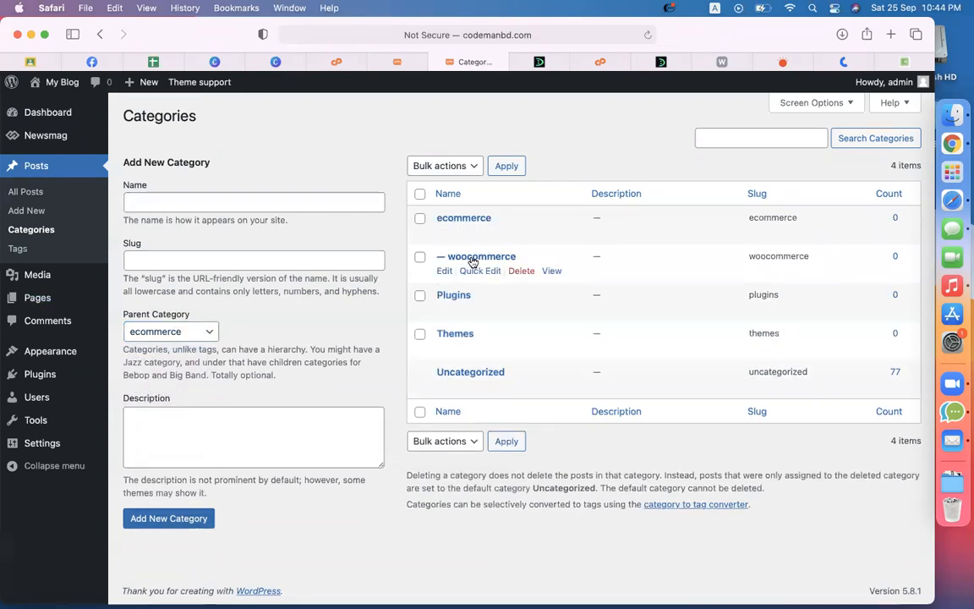
Step: Add shopify as a child category of ecommerce
{"action": "left_click", "coordinate": [241, 205]}
{"action": "type", "text": "shopi"}
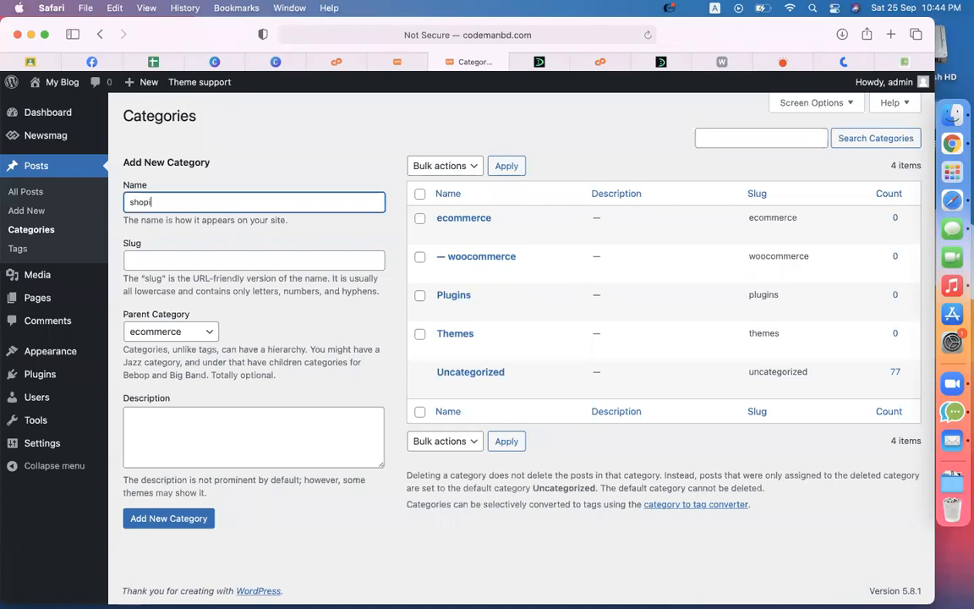
{"action": "type", "text": "fy"}
{"action": "left_click", "coordinate": [165, 331]}
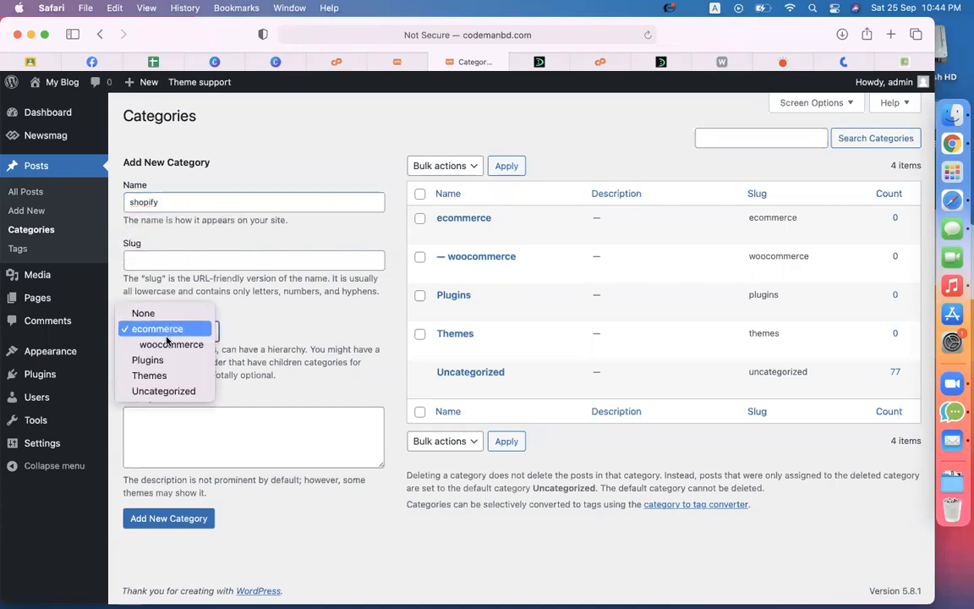
{"action": "left_click", "coordinate": [317, 335]}
{"action": "left_click", "coordinate": [191, 517]}
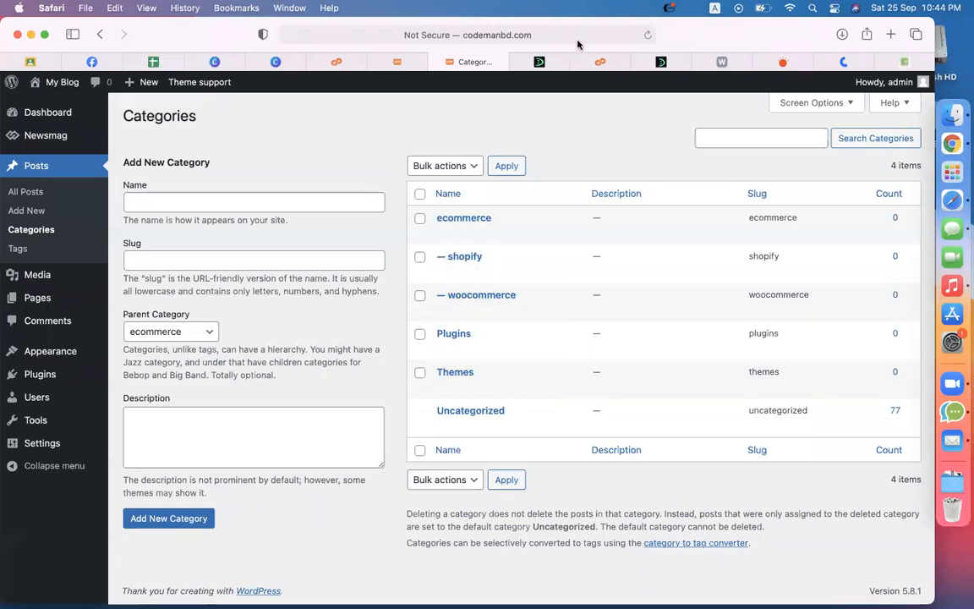
Step: Go back to the admin tab and open the Appearance > Menus page
{"action": "left_click", "coordinate": [394, 61]}
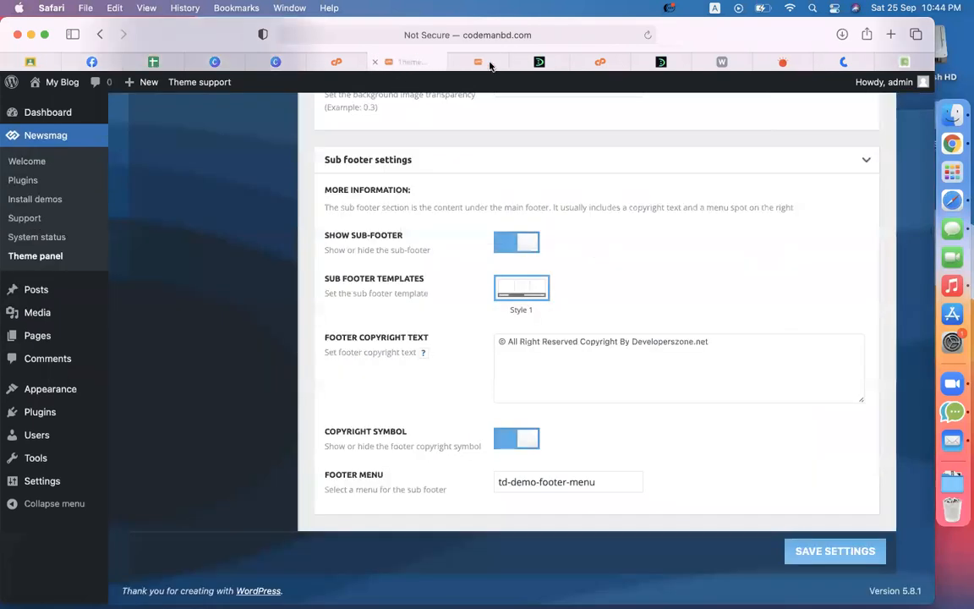
{"action": "left_click", "coordinate": [533, 62]}
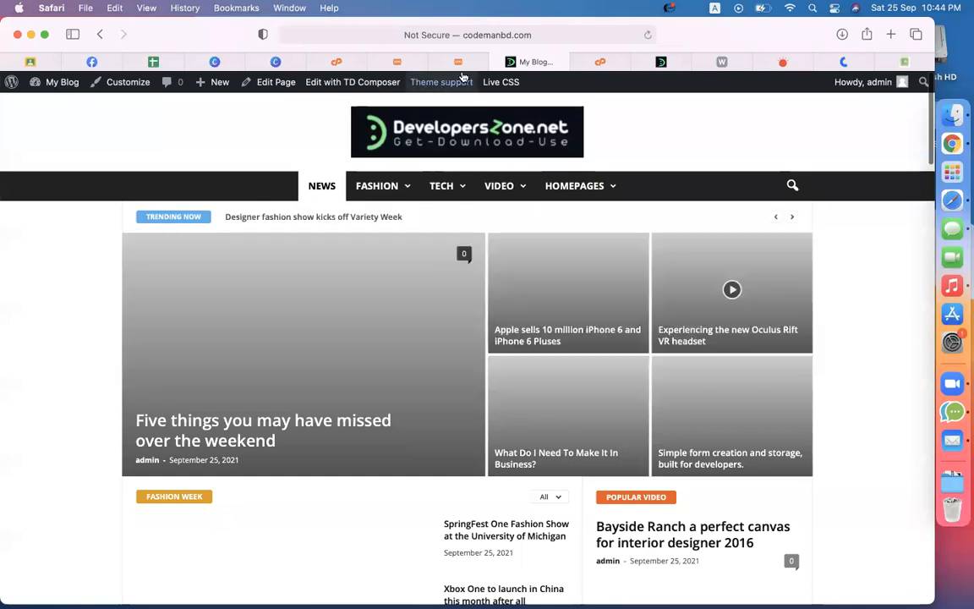
{"action": "left_click", "coordinate": [457, 62]}
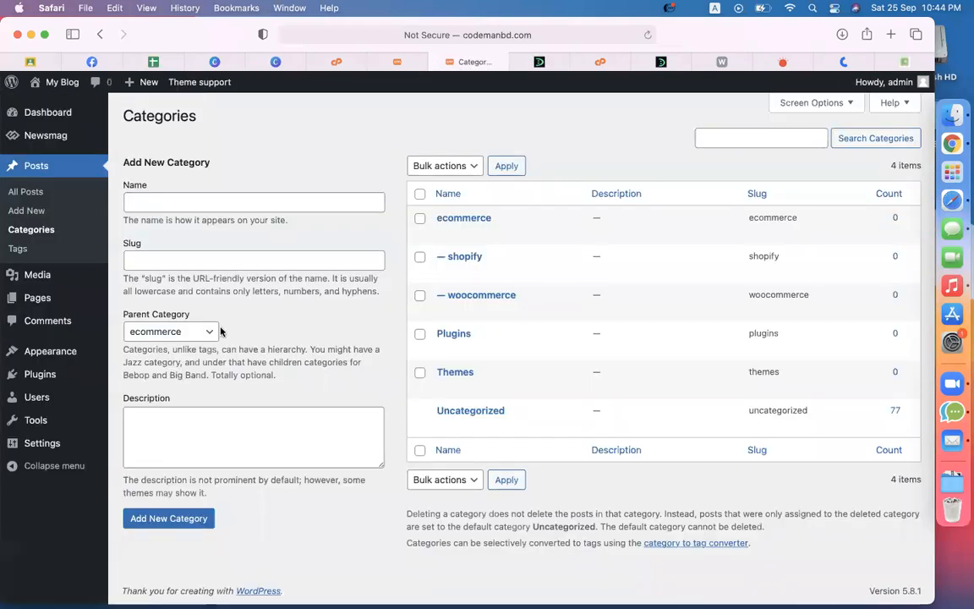
{"action": "mouse_move", "coordinate": [74, 357]}
{"action": "left_click", "coordinate": [142, 410]}
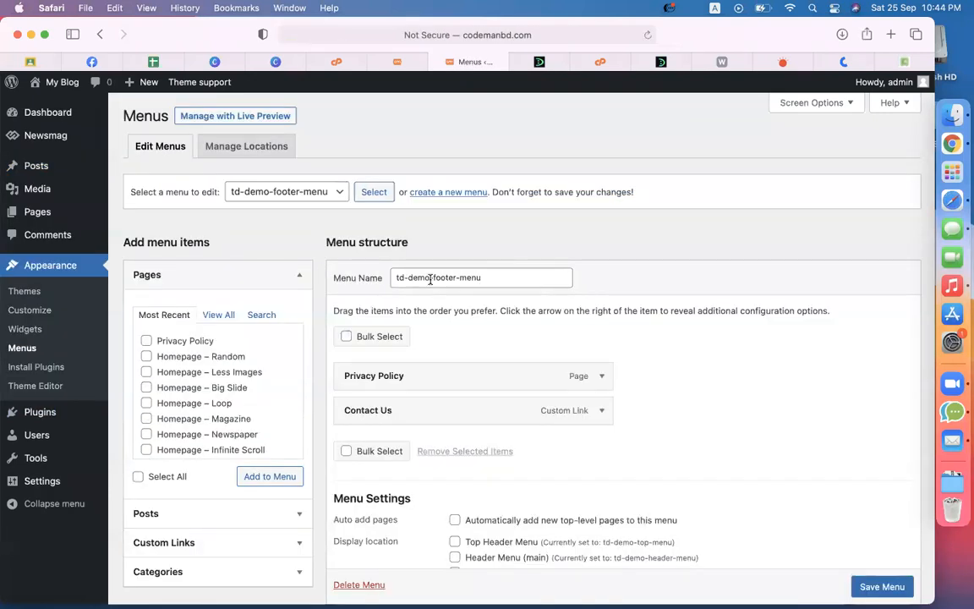
Step: Select td-demo-header-menu for editing and review its News, Fashion, Tech, Video and Homepages items
{"action": "left_click", "coordinate": [330, 195]}
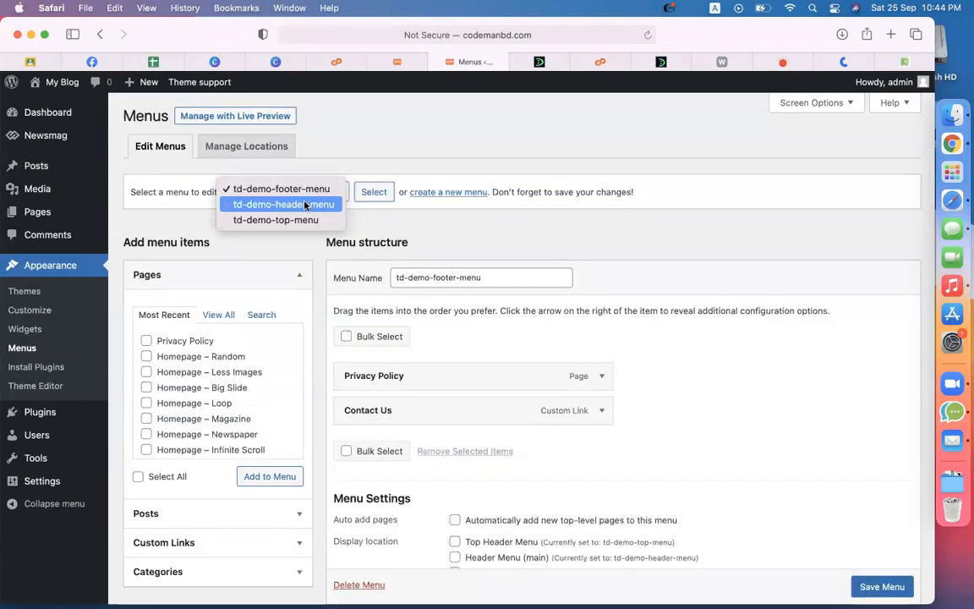
{"action": "left_click", "coordinate": [279, 204]}
{"action": "left_click", "coordinate": [375, 195]}
{"action": "scroll", "coordinate": [755, 307], "scroll_direction": "down", "scroll_amount": 3}
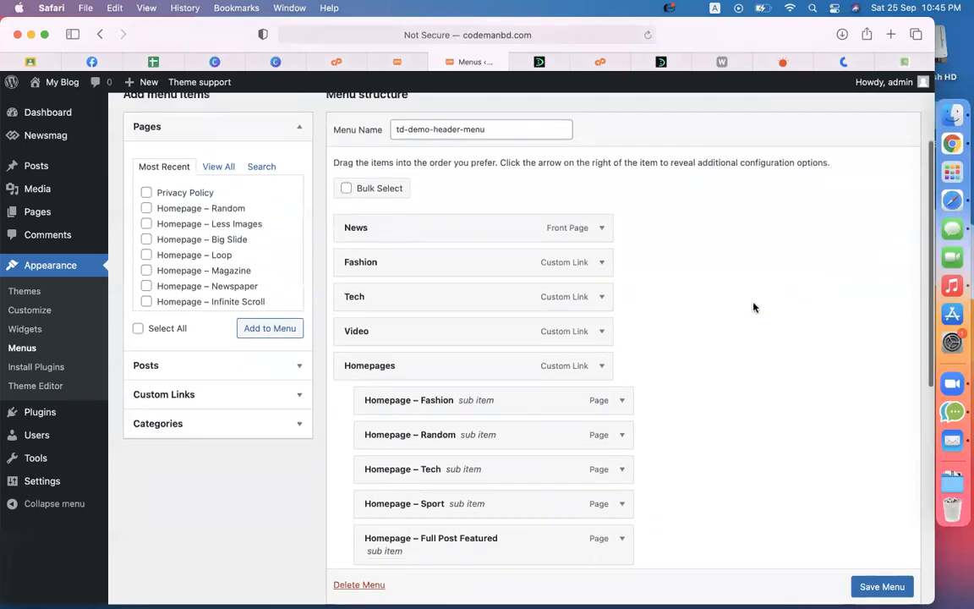
{"action": "scroll", "coordinate": [755, 307], "scroll_direction": "down", "scroll_amount": 5}
{"action": "scroll", "coordinate": [754, 307], "scroll_direction": "up", "scroll_amount": 8}
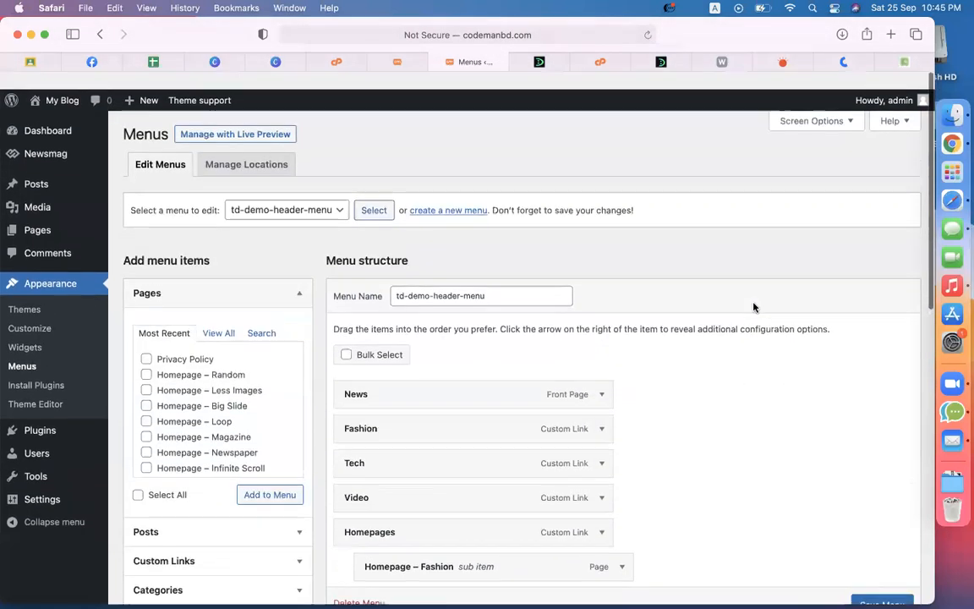
{"action": "scroll", "coordinate": [755, 307], "scroll_direction": "down", "scroll_amount": 5}
{"action": "scroll", "coordinate": [755, 307], "scroll_direction": "up", "scroll_amount": 3}
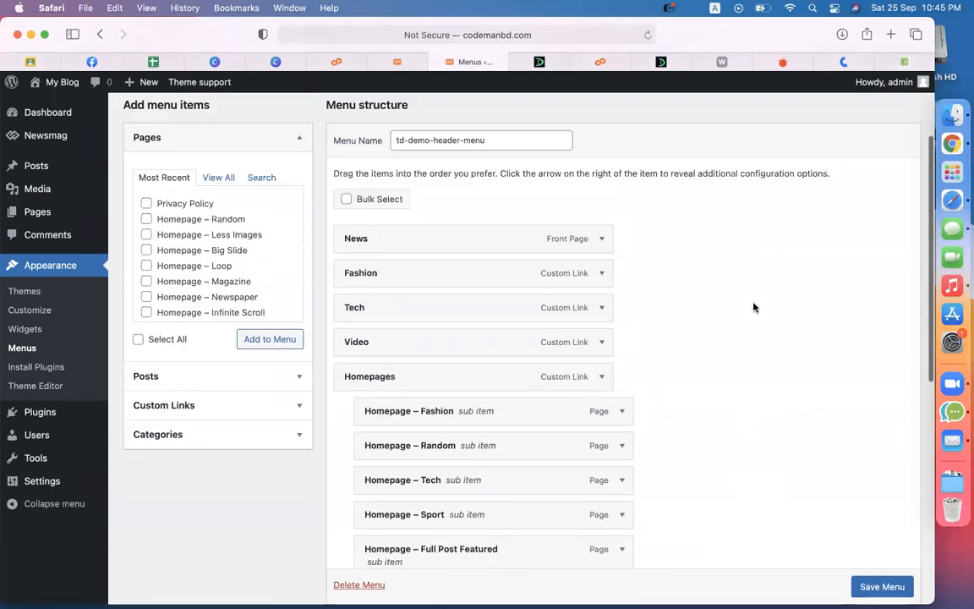
{"action": "scroll", "coordinate": [755, 307], "scroll_direction": "up", "scroll_amount": 3}
{"action": "left_click", "coordinate": [560, 281]}
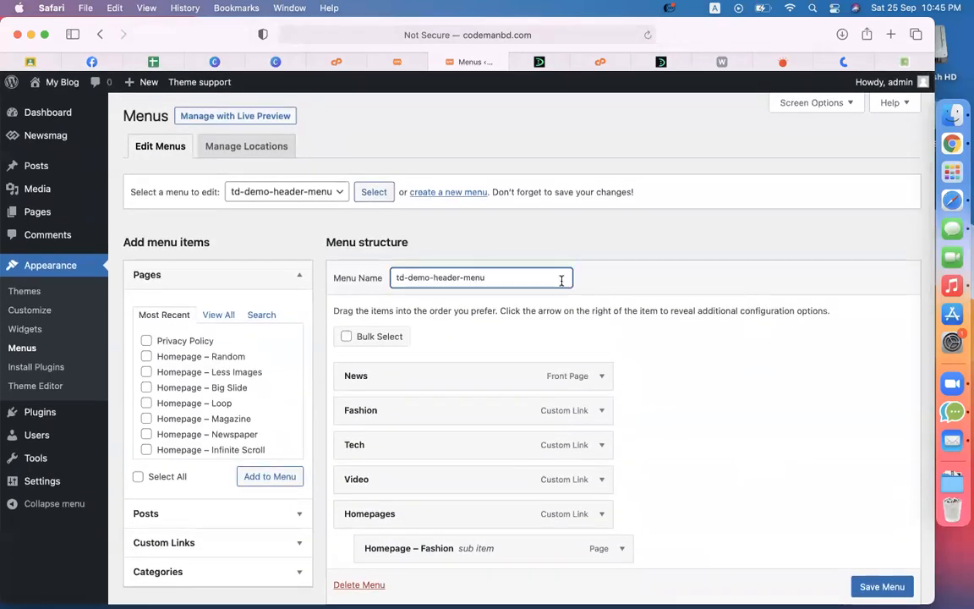
{"action": "key", "text": "super+a"}
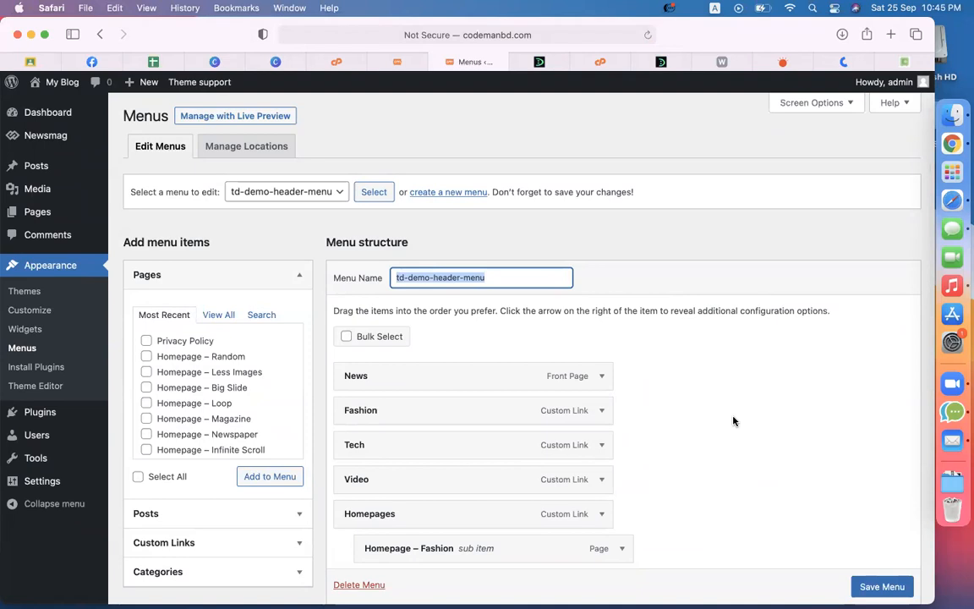
{"action": "scroll", "coordinate": [733, 419], "scroll_direction": "down", "scroll_amount": 10}
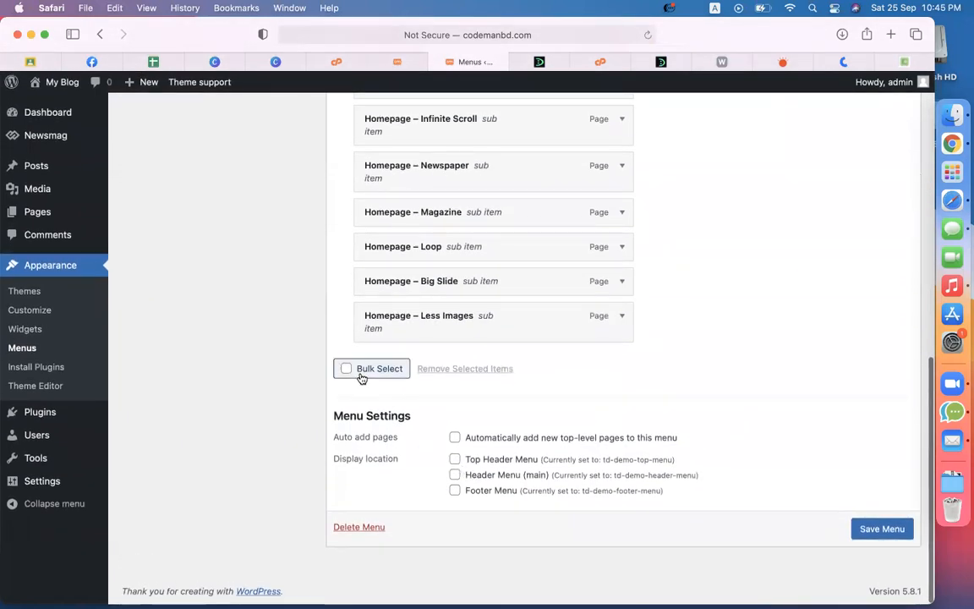
Step: Enable Bulk Select and tick all eleven Homepage sub-items, from Less Images to Fashion
{"action": "left_click", "coordinate": [361, 375]}
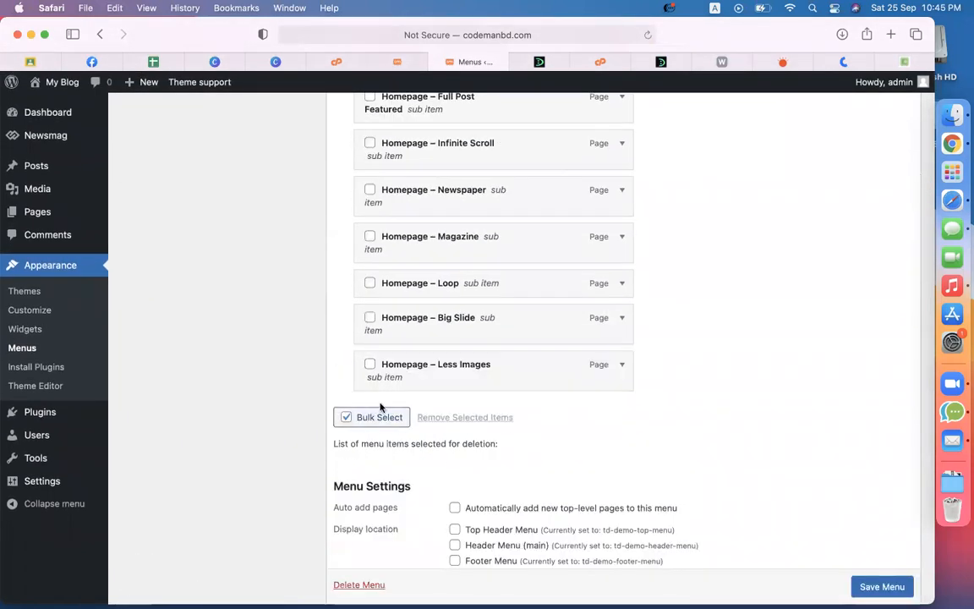
{"action": "left_click", "coordinate": [370, 363]}
{"action": "left_click", "coordinate": [369, 318]}
{"action": "scroll", "coordinate": [377, 341], "scroll_direction": "up", "scroll_amount": 3}
{"action": "left_click", "coordinate": [370, 403]}
{"action": "left_click", "coordinate": [370, 356]}
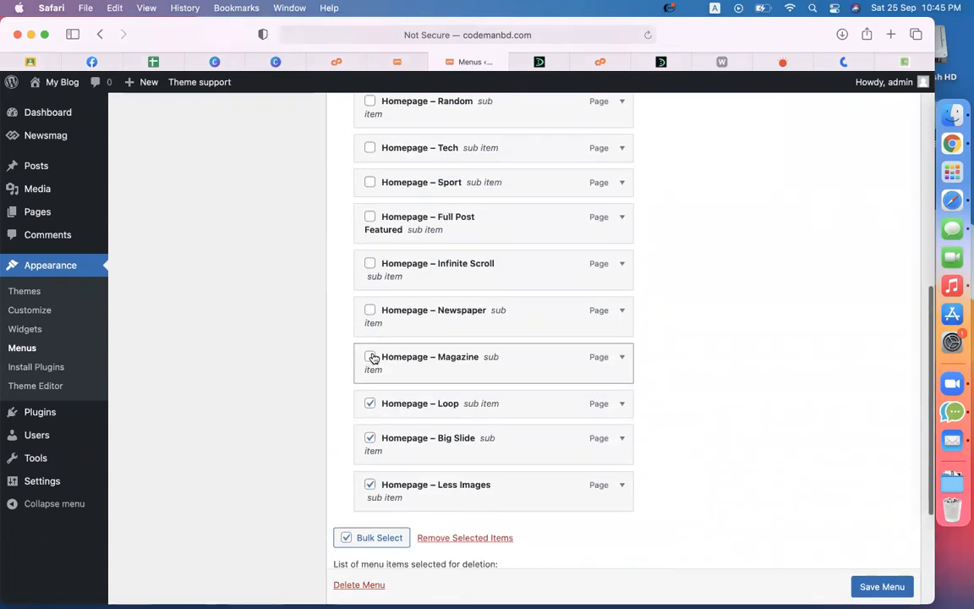
{"action": "left_click", "coordinate": [371, 310]}
{"action": "left_click", "coordinate": [370, 263]}
{"action": "left_click", "coordinate": [369, 218]}
{"action": "scroll", "coordinate": [373, 221], "scroll_direction": "up", "scroll_amount": 3}
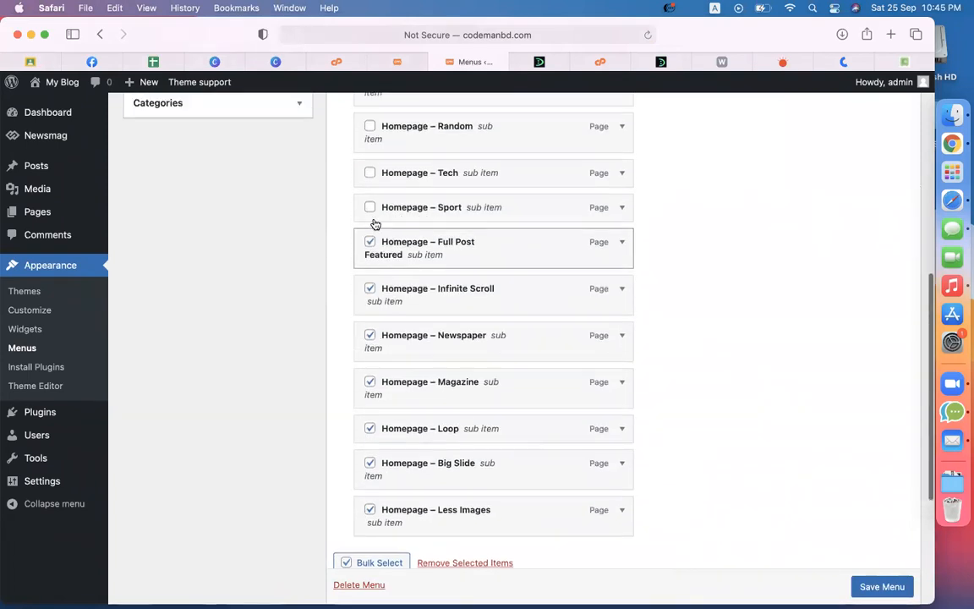
{"action": "left_click", "coordinate": [370, 292]}
{"action": "left_click", "coordinate": [373, 265]}
{"action": "left_click", "coordinate": [372, 218]}
{"action": "scroll", "coordinate": [373, 220], "scroll_direction": "up", "scroll_amount": 3}
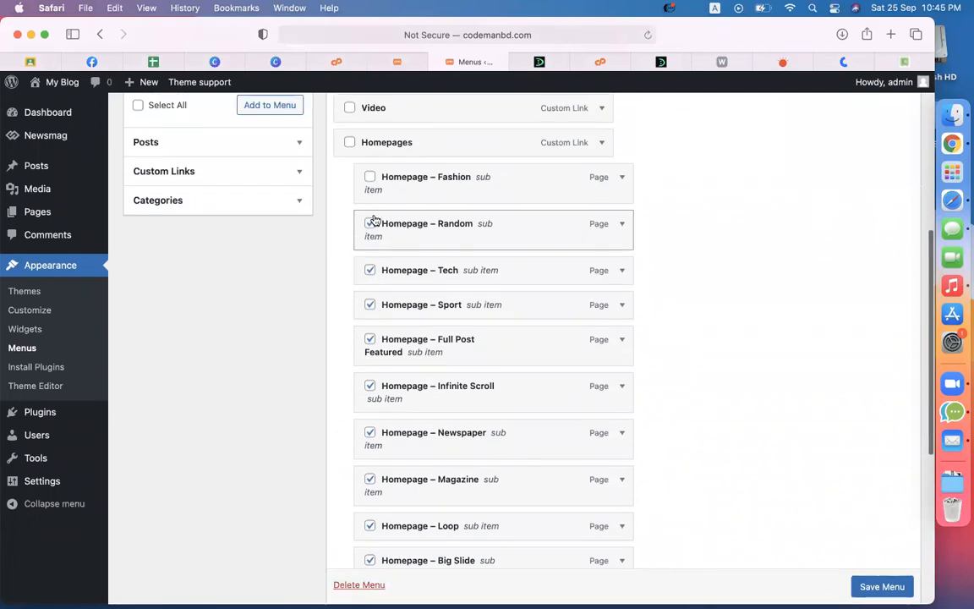
{"action": "left_click", "coordinate": [375, 264]}
{"action": "scroll", "coordinate": [374, 271], "scroll_direction": "up", "scroll_amount": 3}
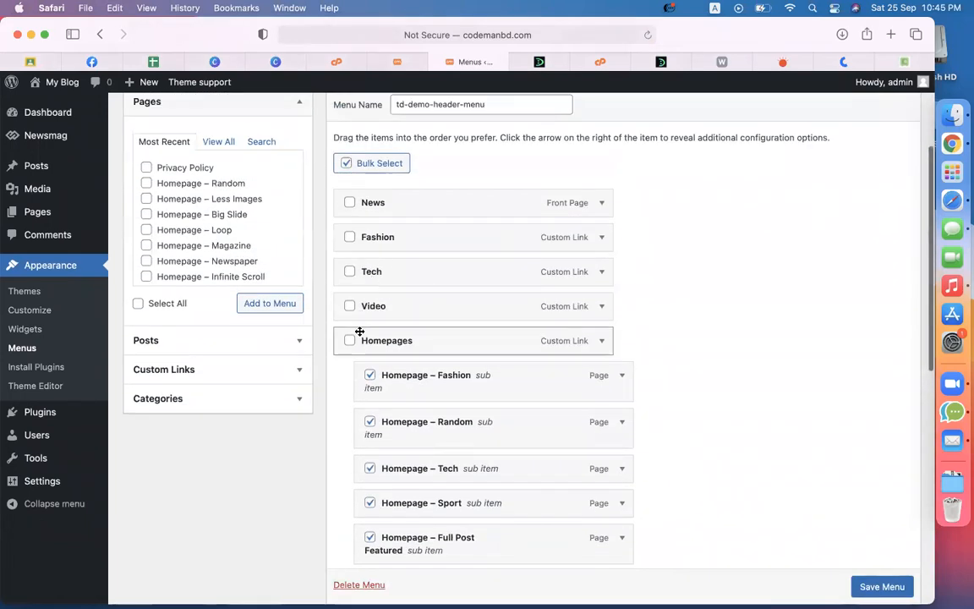
Step: Tick the Homepages, Video, Fashion and News items and remove all selected items
{"action": "left_click", "coordinate": [350, 342]}
{"action": "left_click", "coordinate": [349, 306]}
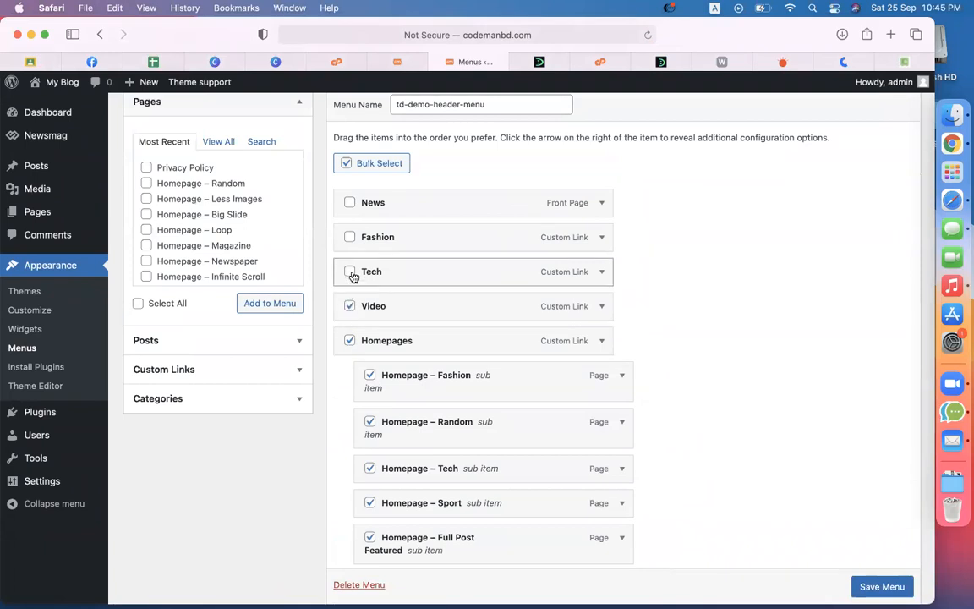
{"action": "left_click", "coordinate": [350, 236]}
{"action": "left_click", "coordinate": [351, 202]}
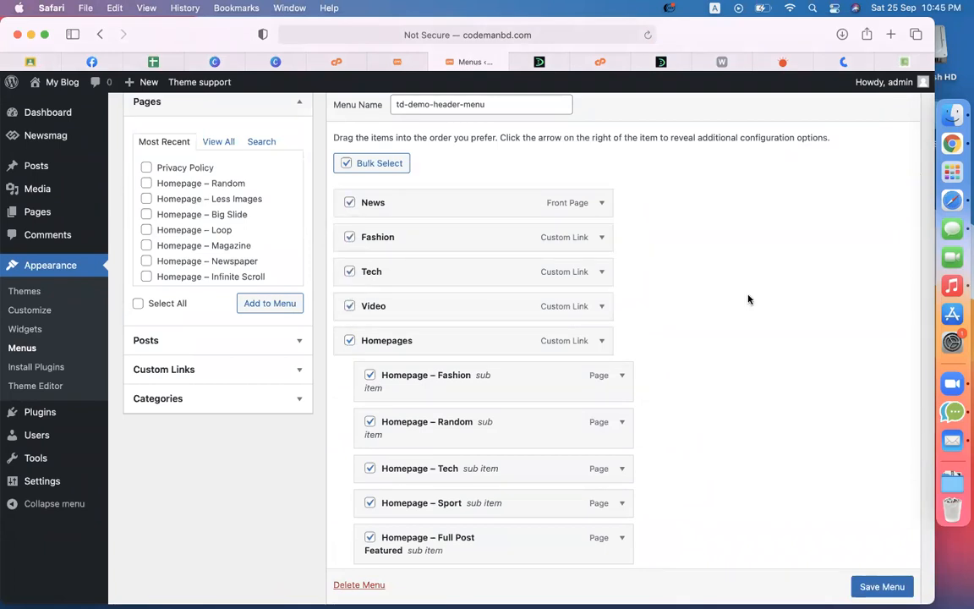
{"action": "scroll", "coordinate": [748, 299], "scroll_direction": "down", "scroll_amount": 10}
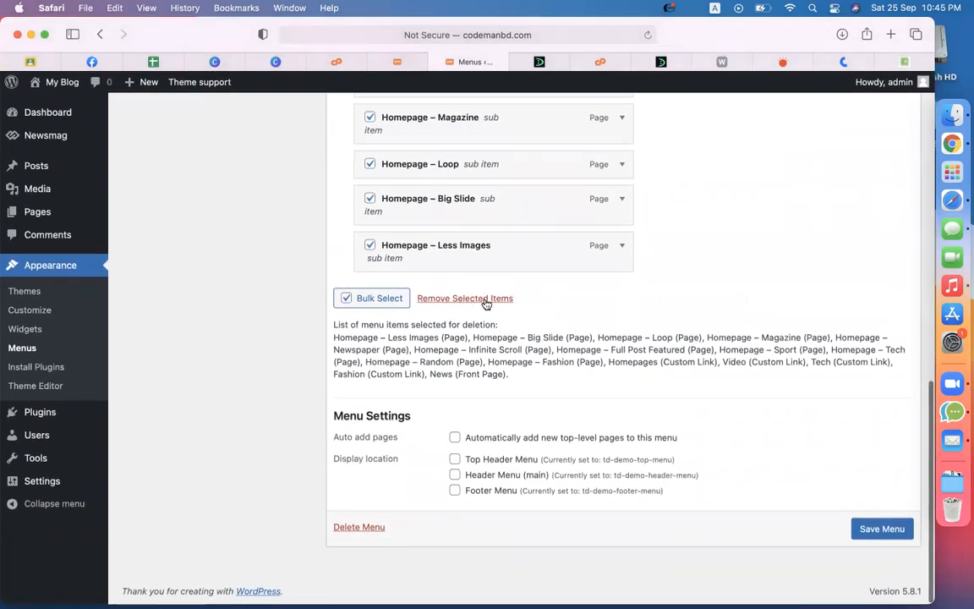
{"action": "left_click", "coordinate": [473, 299]}
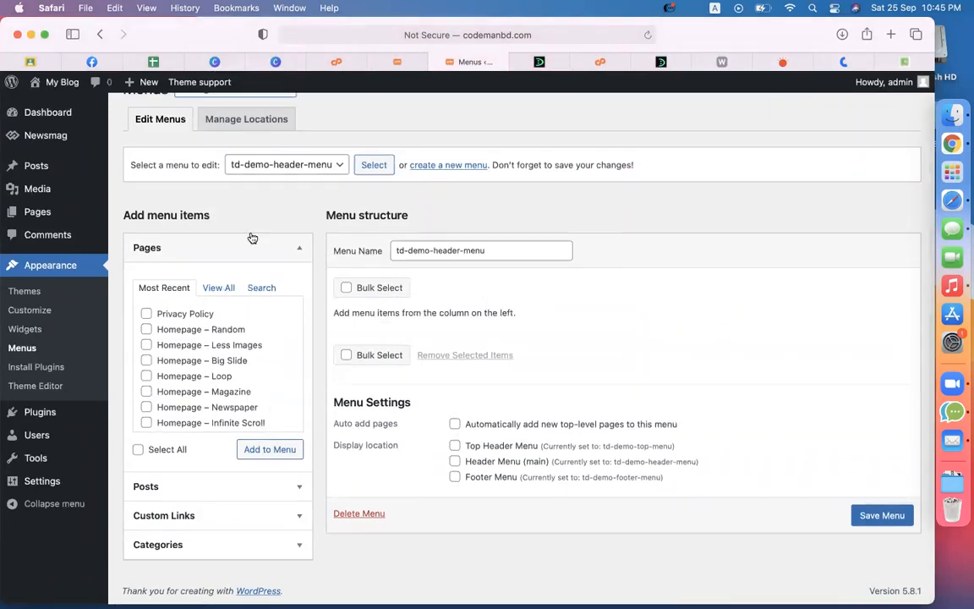
Step: Tick ecommerce and woocommerce under Categories > View All, add them to the menu, then reload
{"action": "scroll", "coordinate": [226, 332], "scroll_direction": "down", "scroll_amount": 5}
{"action": "left_click", "coordinate": [190, 545]}
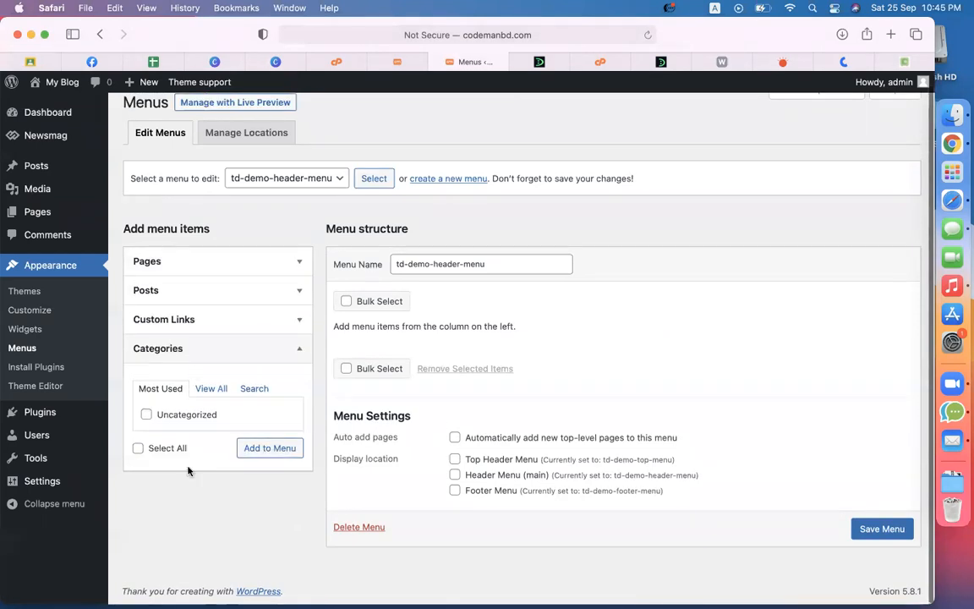
{"action": "left_click", "coordinate": [210, 388]}
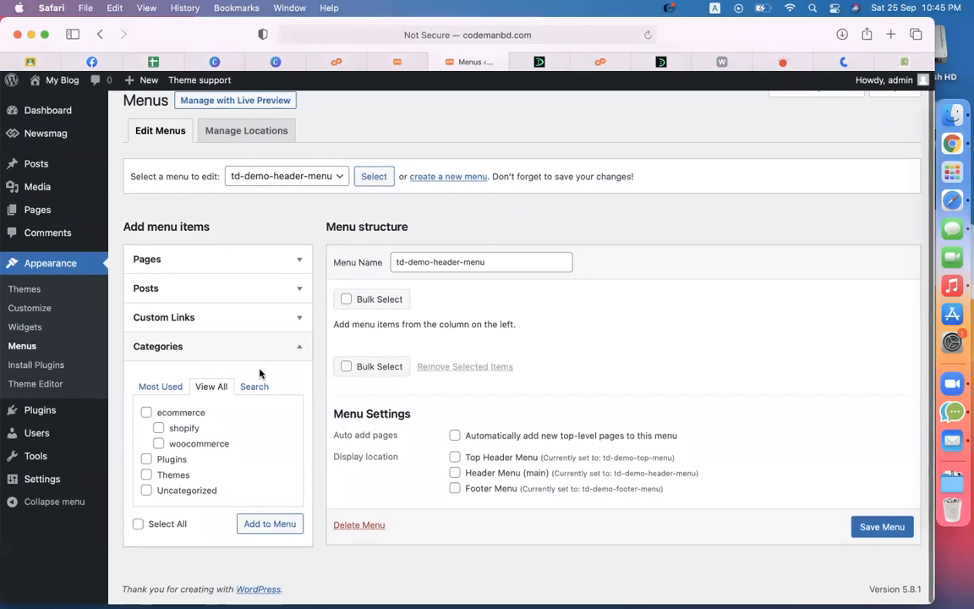
{"action": "left_click", "coordinate": [148, 415]}
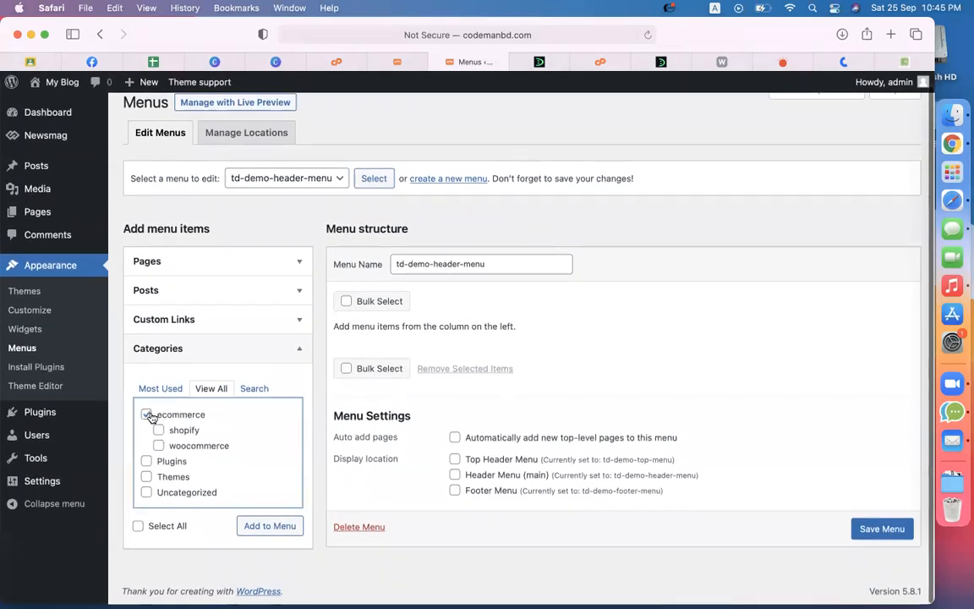
{"action": "left_click", "coordinate": [159, 446]}
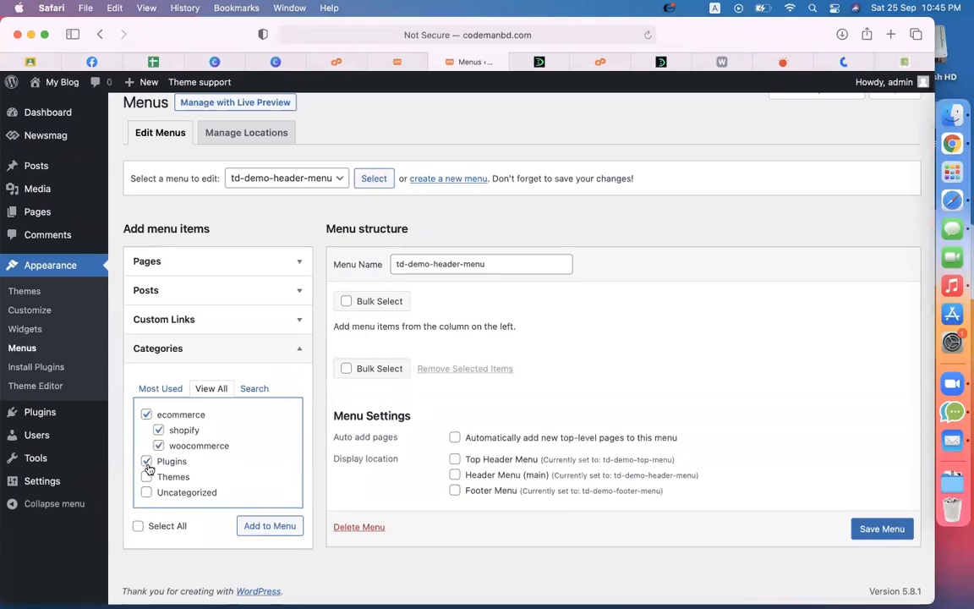
{"action": "left_click", "coordinate": [261, 526]}
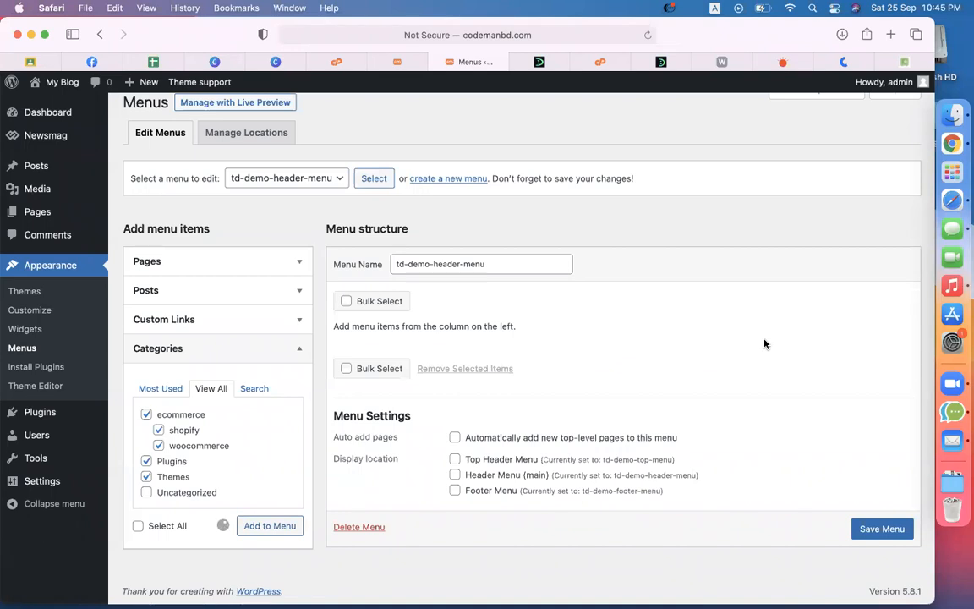
{"action": "left_click", "coordinate": [648, 35]}
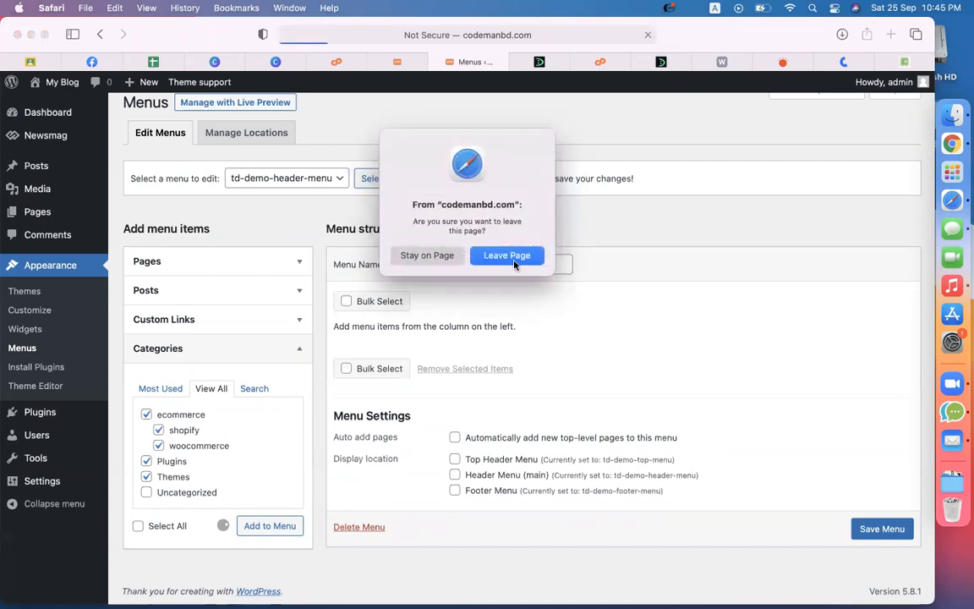
Step: Confirm leaving the page, enable Bulk Select, and tick News, Fashion, Tech, Video and Homepages
{"action": "left_click", "coordinate": [511, 256]}
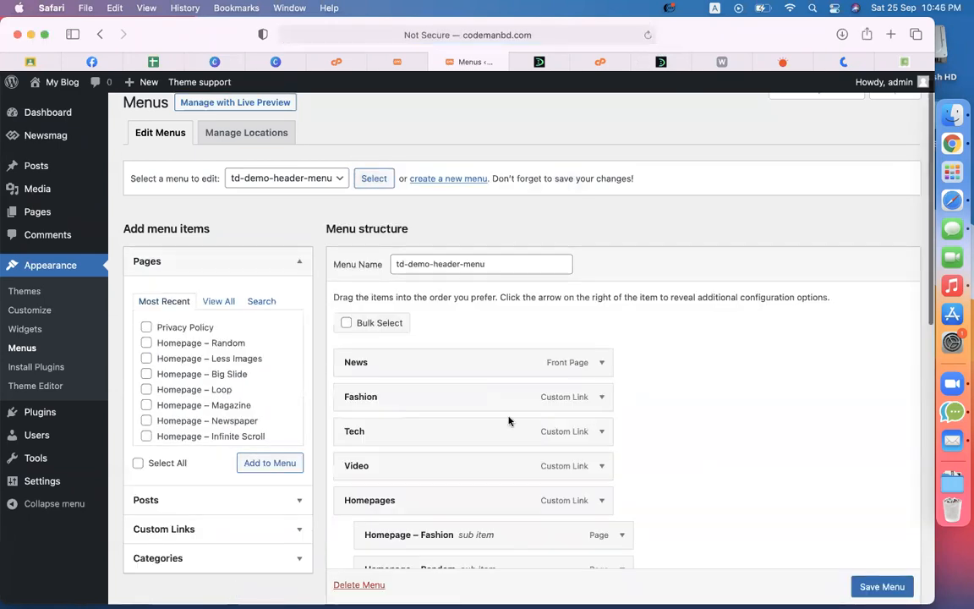
{"action": "left_click", "coordinate": [346, 322]}
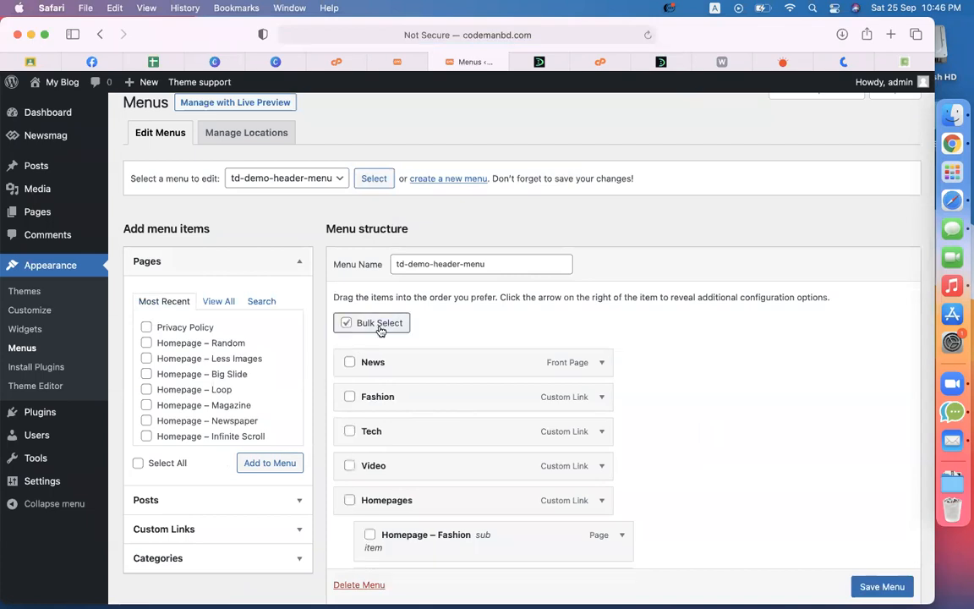
{"action": "scroll", "coordinate": [541, 338], "scroll_direction": "down", "scroll_amount": 5}
{"action": "scroll", "coordinate": [541, 337], "scroll_direction": "down", "scroll_amount": 1}
{"action": "left_click", "coordinate": [423, 123]}
{"action": "left_click", "coordinate": [402, 157]}
{"action": "left_click", "coordinate": [403, 199]}
{"action": "left_click", "coordinate": [403, 226]}
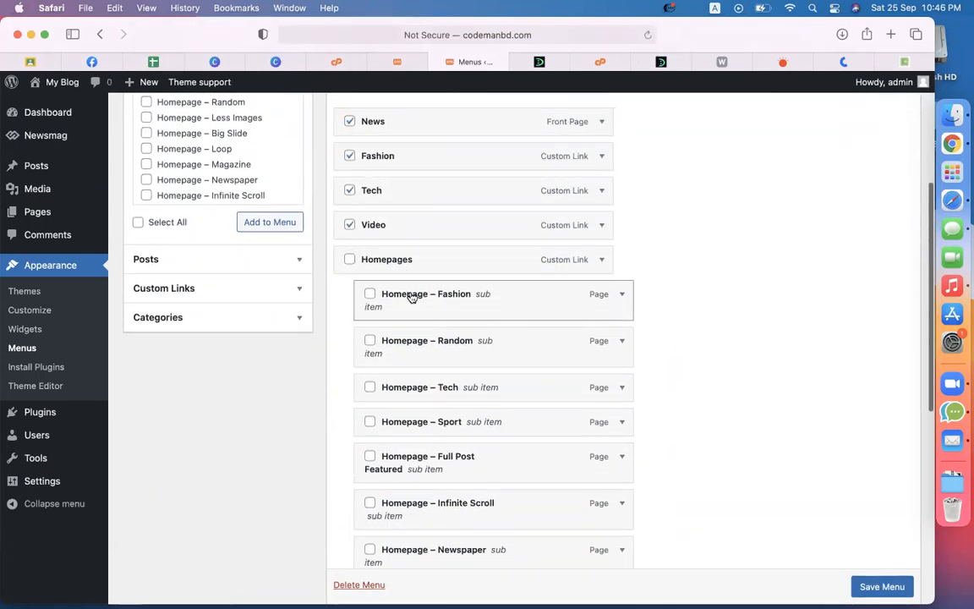
{"action": "left_click", "coordinate": [381, 269]}
Step: Tick every Homepage sub-item through Homepage – Less Images and remove all selected items
{"action": "left_click", "coordinate": [385, 301]}
{"action": "left_click", "coordinate": [409, 389]}
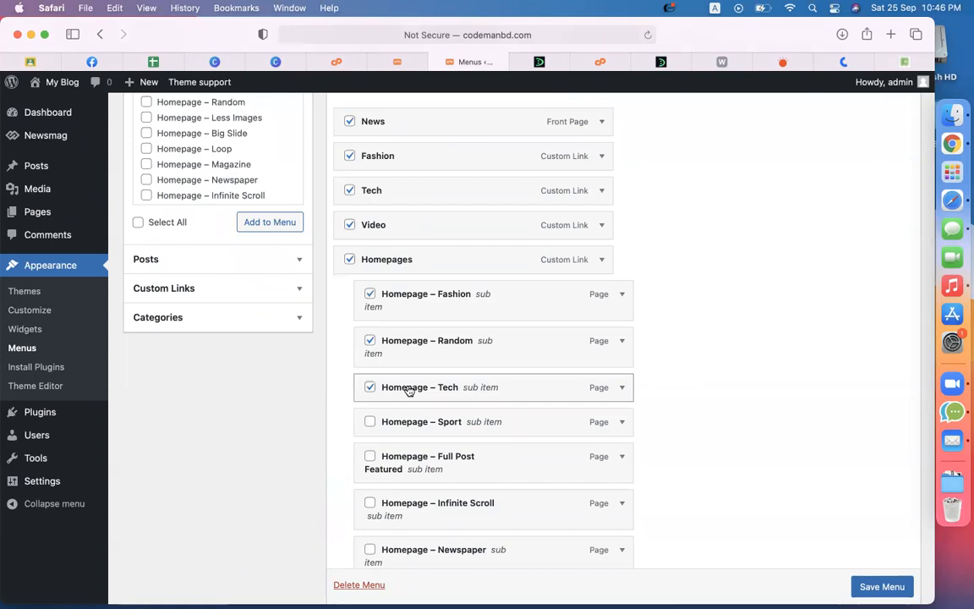
{"action": "left_click", "coordinate": [370, 421]}
{"action": "left_click", "coordinate": [427, 503]}
{"action": "scroll", "coordinate": [426, 504], "scroll_direction": "down", "scroll_amount": 5}
{"action": "left_click", "coordinate": [427, 373]}
{"action": "left_click", "coordinate": [422, 425]}
{"action": "left_click", "coordinate": [421, 468]}
{"action": "scroll", "coordinate": [558, 495], "scroll_direction": "down", "scroll_amount": 6}
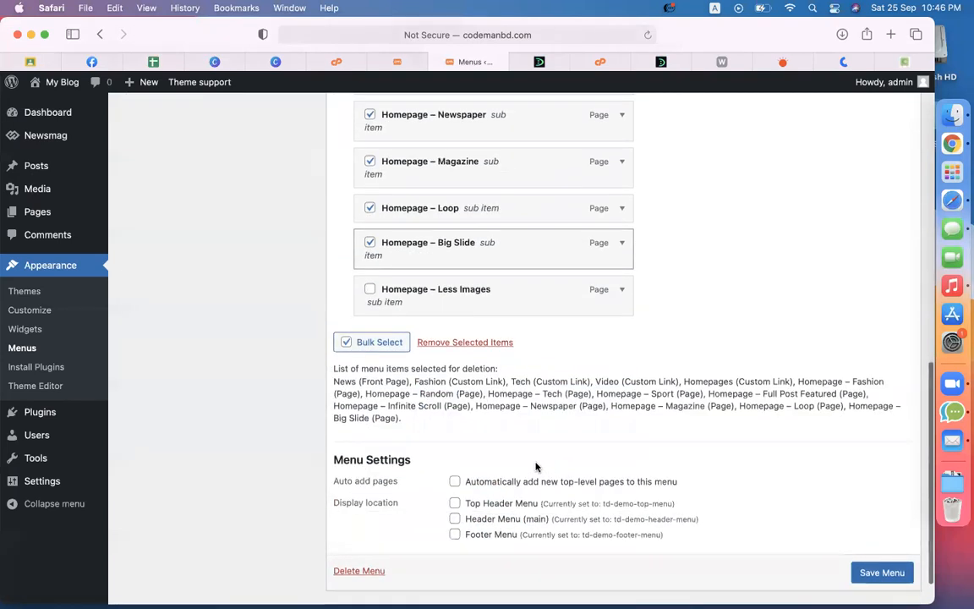
{"action": "left_click", "coordinate": [440, 295]}
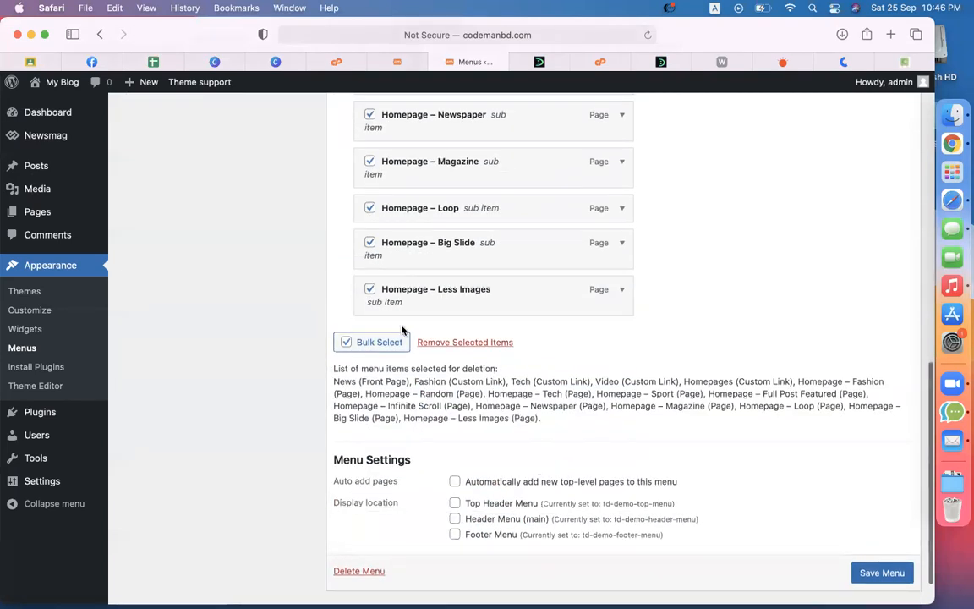
{"action": "left_click", "coordinate": [484, 341]}
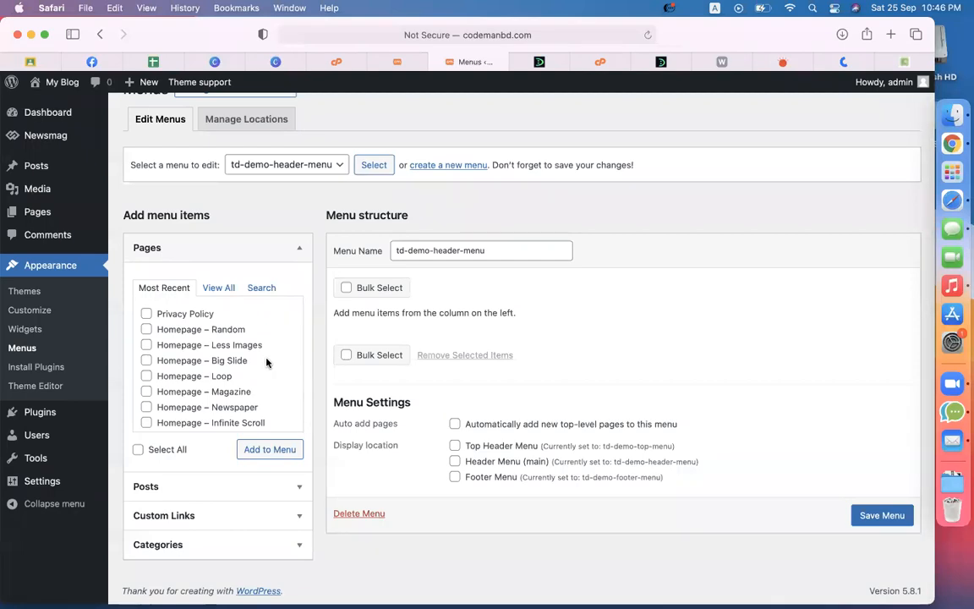
Step: Open Pages > All Pages in a new tab and review the pages list
{"action": "scroll", "coordinate": [266, 362], "scroll_direction": "down", "scroll_amount": 2}
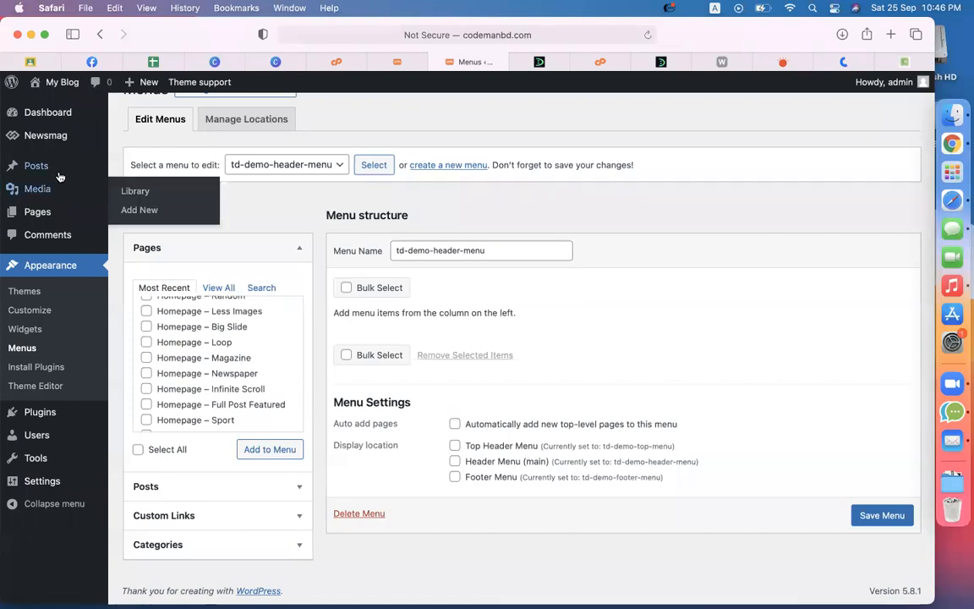
{"action": "mouse_move", "coordinate": [54, 213]}
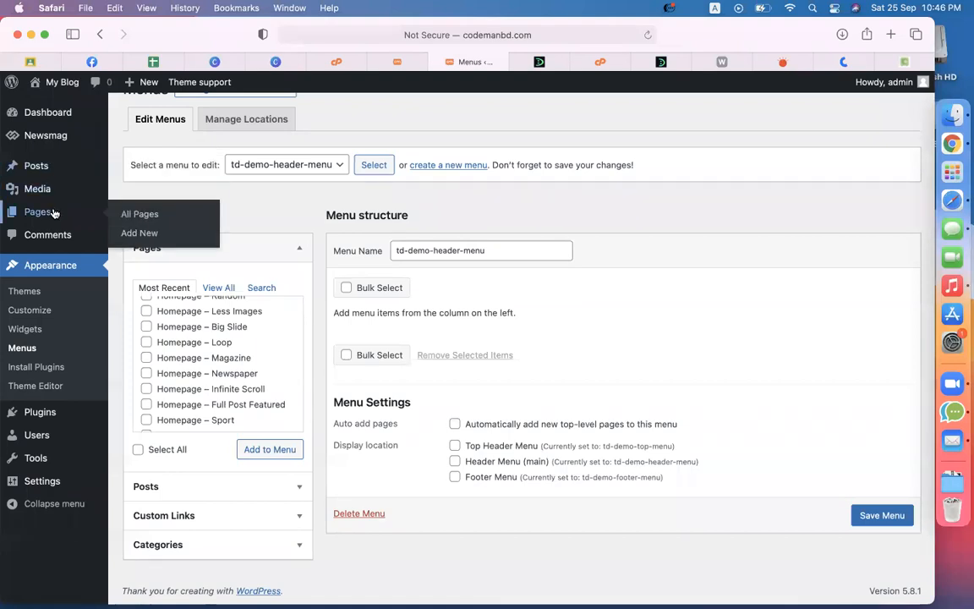
{"action": "right_click", "coordinate": [142, 215]}
{"action": "left_click", "coordinate": [161, 215]}
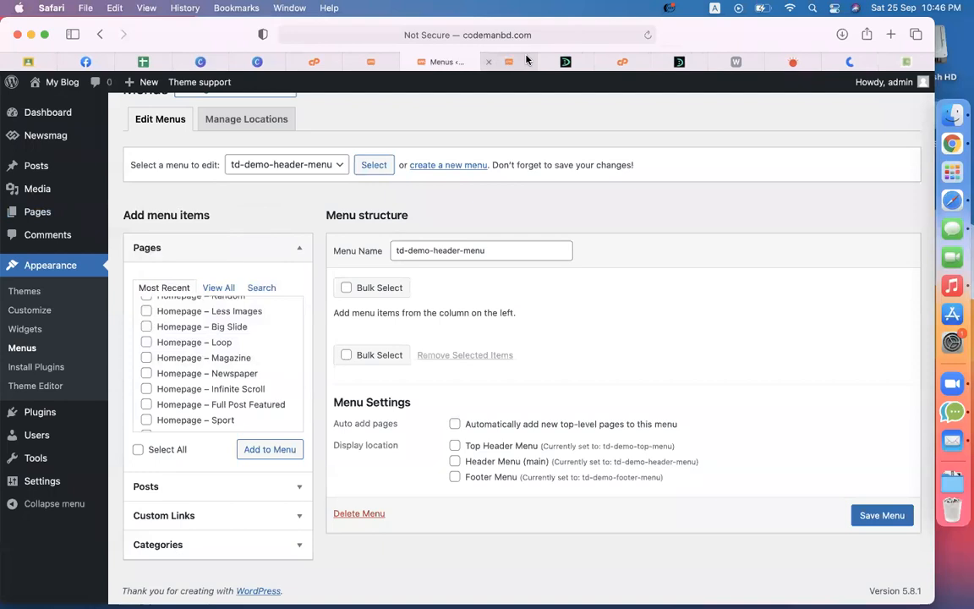
{"action": "left_click", "coordinate": [523, 60]}
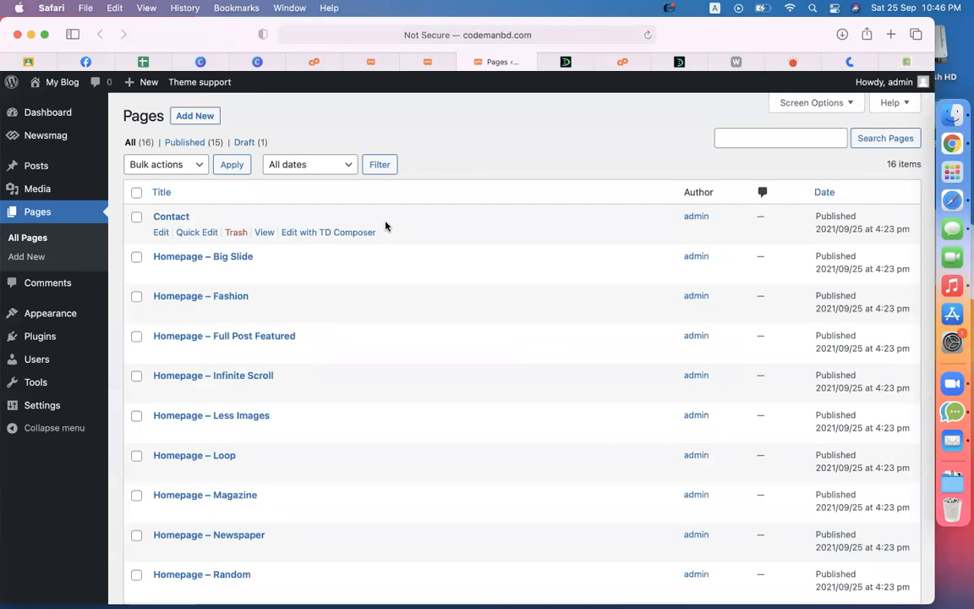
{"action": "scroll", "coordinate": [386, 226], "scroll_direction": "down", "scroll_amount": 10}
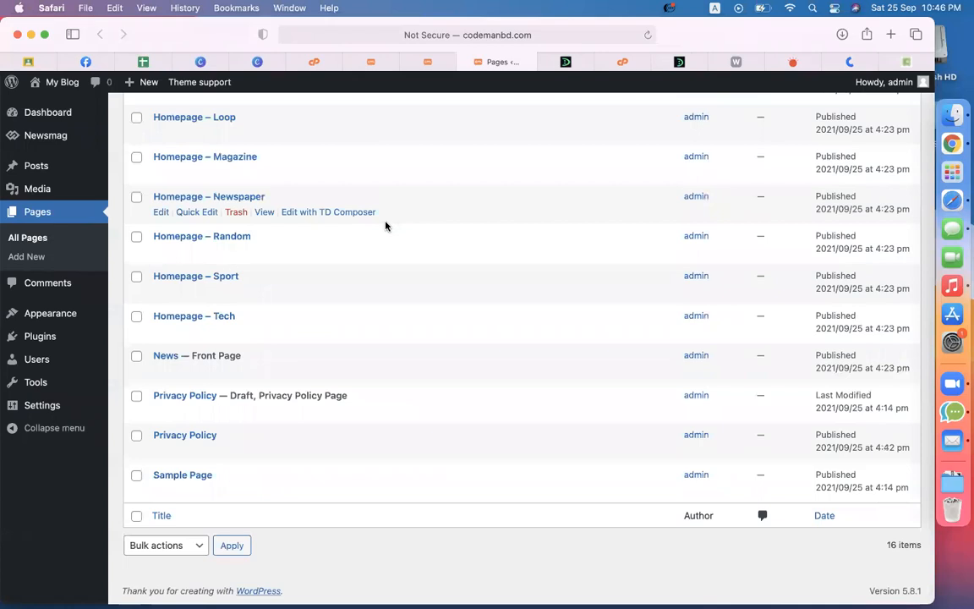
{"action": "scroll", "coordinate": [386, 226], "scroll_direction": "up", "scroll_amount": 3}
{"action": "scroll", "coordinate": [386, 226], "scroll_direction": "up", "scroll_amount": 3}
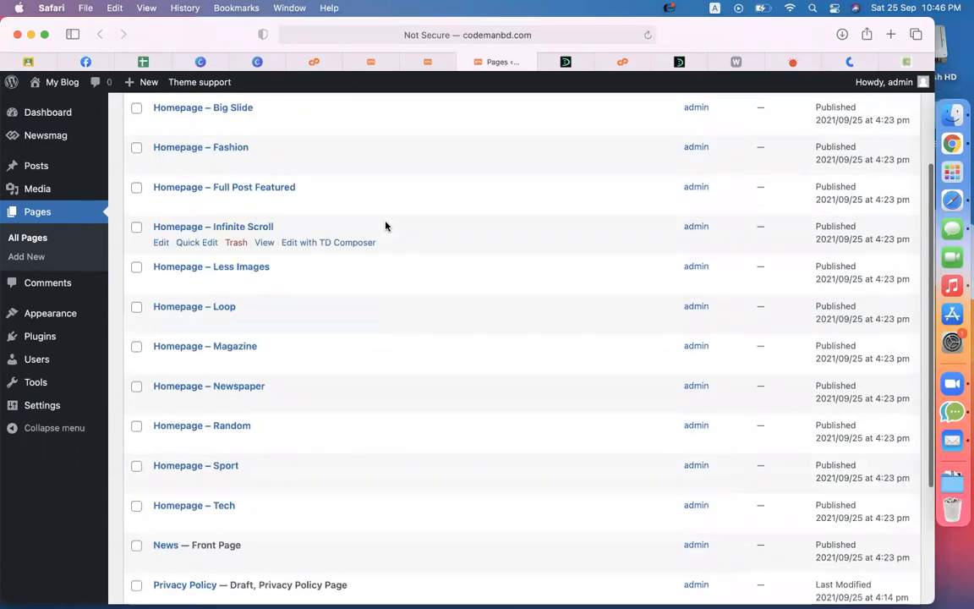
{"action": "scroll", "coordinate": [195, 508], "scroll_direction": "down", "scroll_amount": 6}
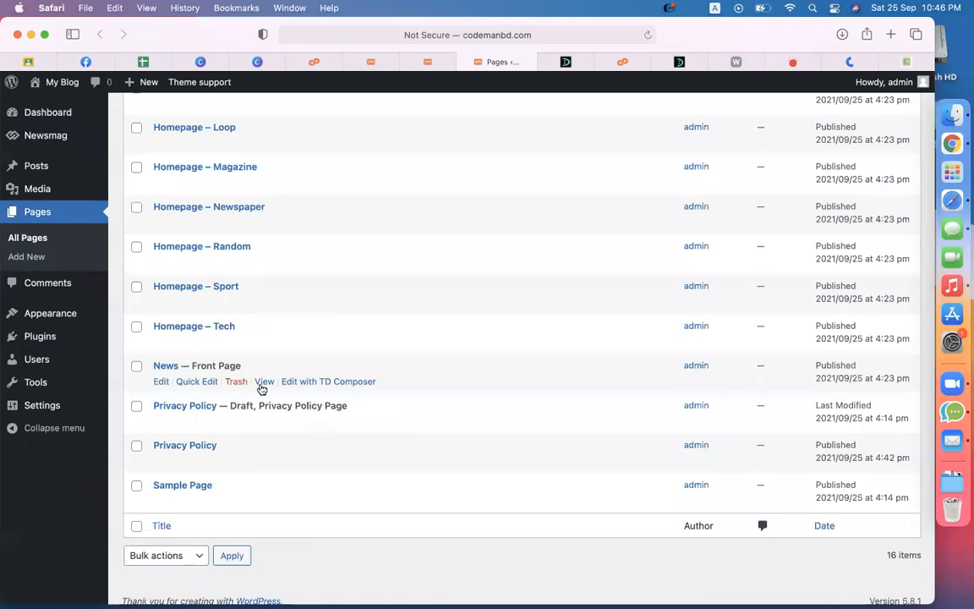
Step: Preview the News front page in a new tab, then close it
{"action": "right_click", "coordinate": [262, 387]}
{"action": "left_click", "coordinate": [269, 392]}
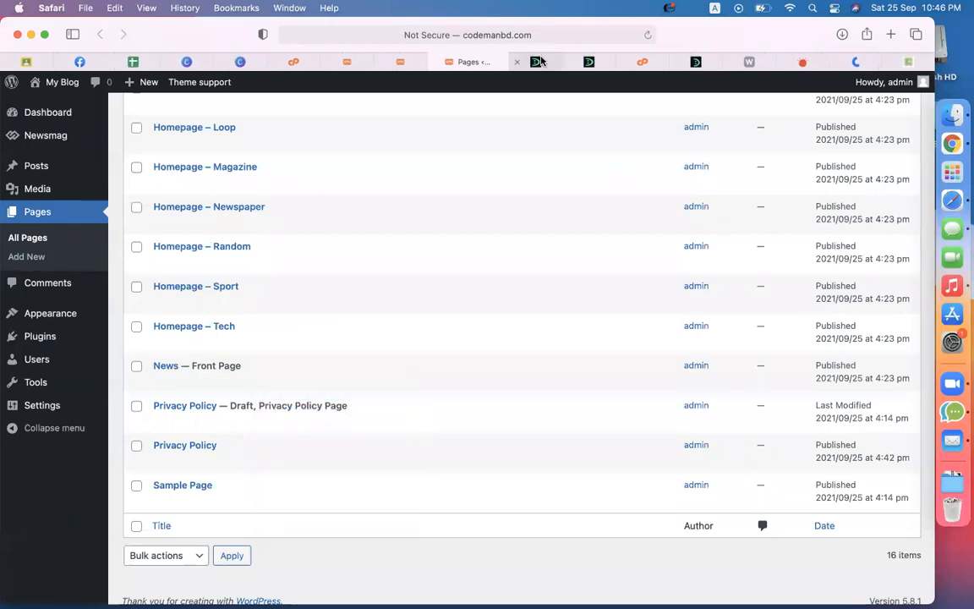
{"action": "left_click", "coordinate": [538, 62]}
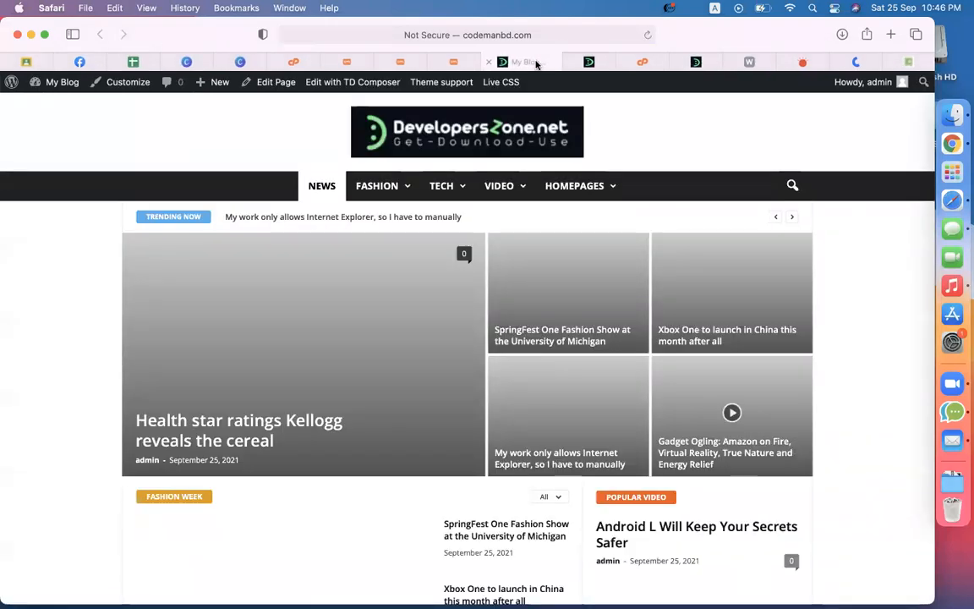
{"action": "left_click", "coordinate": [490, 62]}
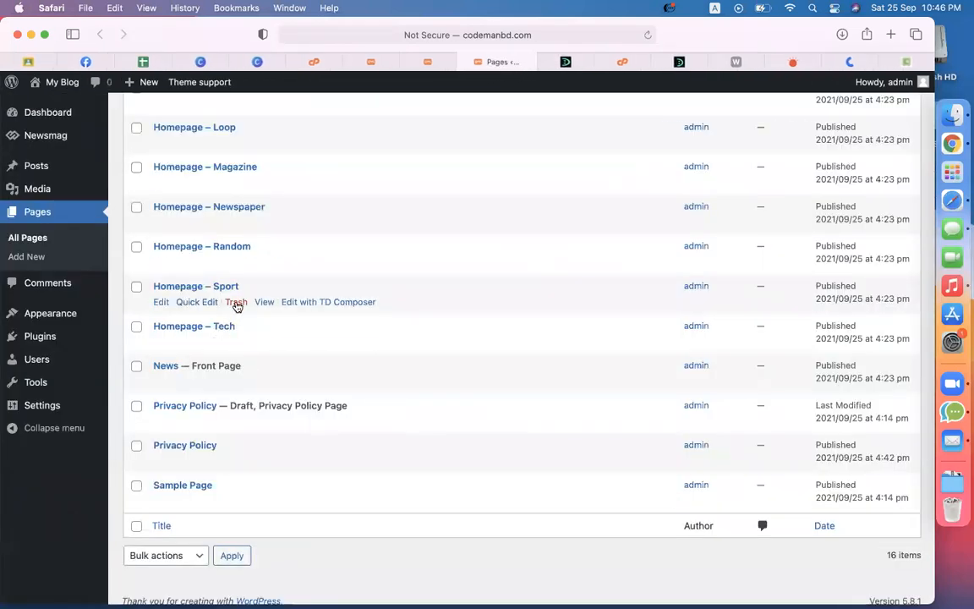
Step: Preview the Homepage – Sport page in a new tab, then close it and return
{"action": "right_click", "coordinate": [271, 306]}
{"action": "left_click", "coordinate": [283, 309]}
{"action": "left_click", "coordinate": [534, 61]}
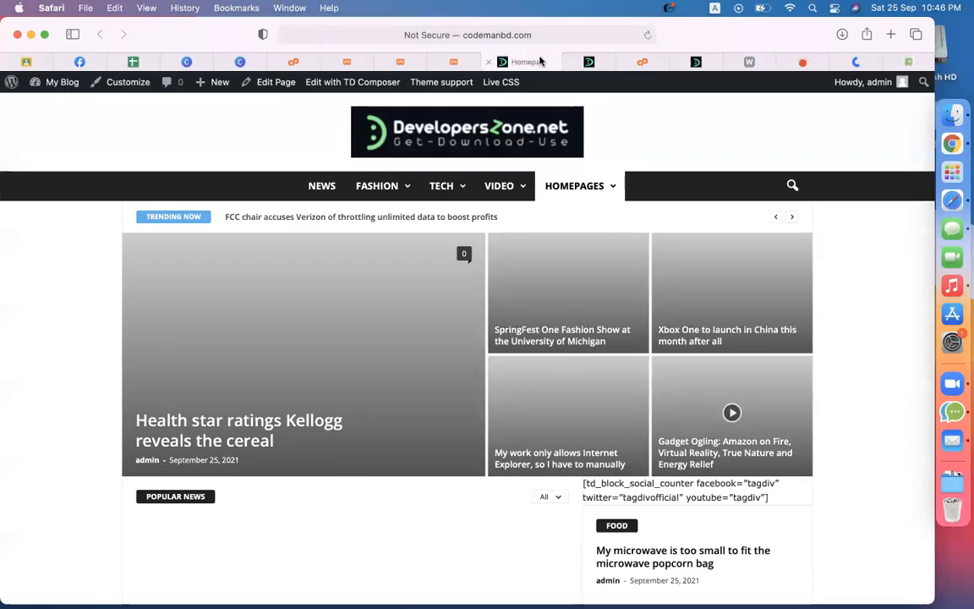
{"action": "scroll", "coordinate": [793, 439], "scroll_direction": "down", "scroll_amount": 5}
{"action": "scroll", "coordinate": [793, 439], "scroll_direction": "up", "scroll_amount": 5}
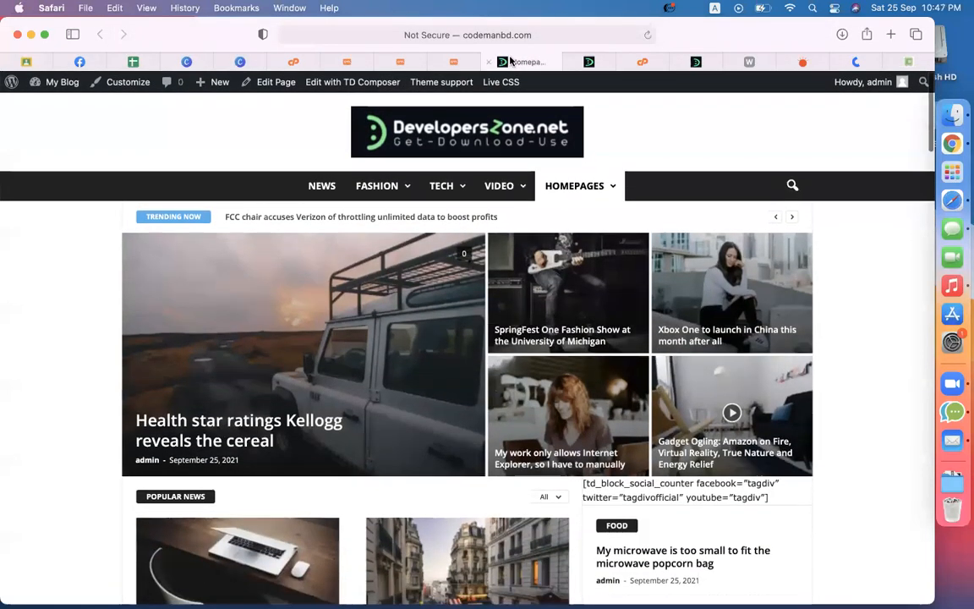
{"action": "right_click", "coordinate": [491, 64]}
{"action": "left_click", "coordinate": [489, 64]}
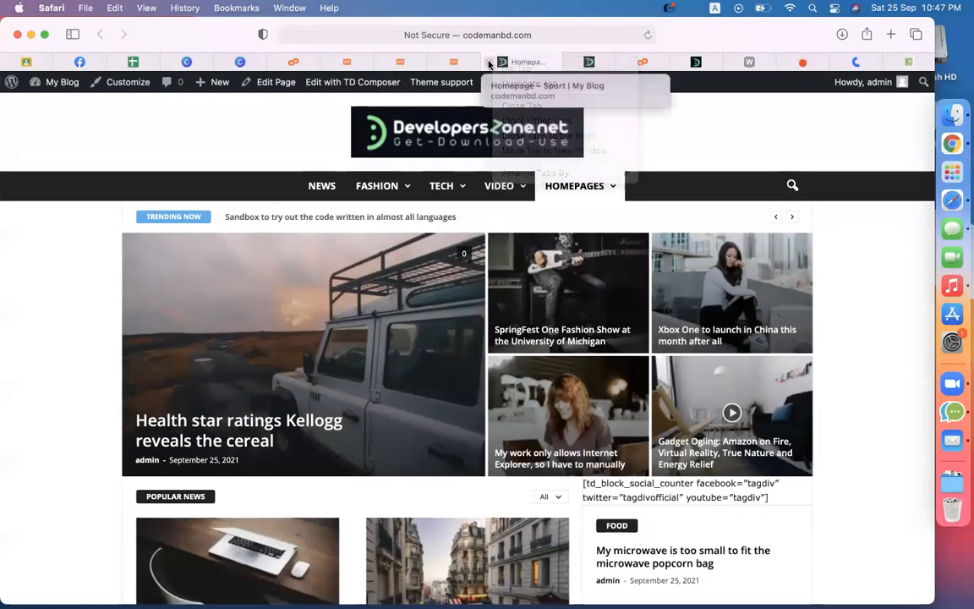
{"action": "left_click", "coordinate": [488, 63]}
{"action": "scroll", "coordinate": [321, 294], "scroll_direction": "up", "scroll_amount": 5}
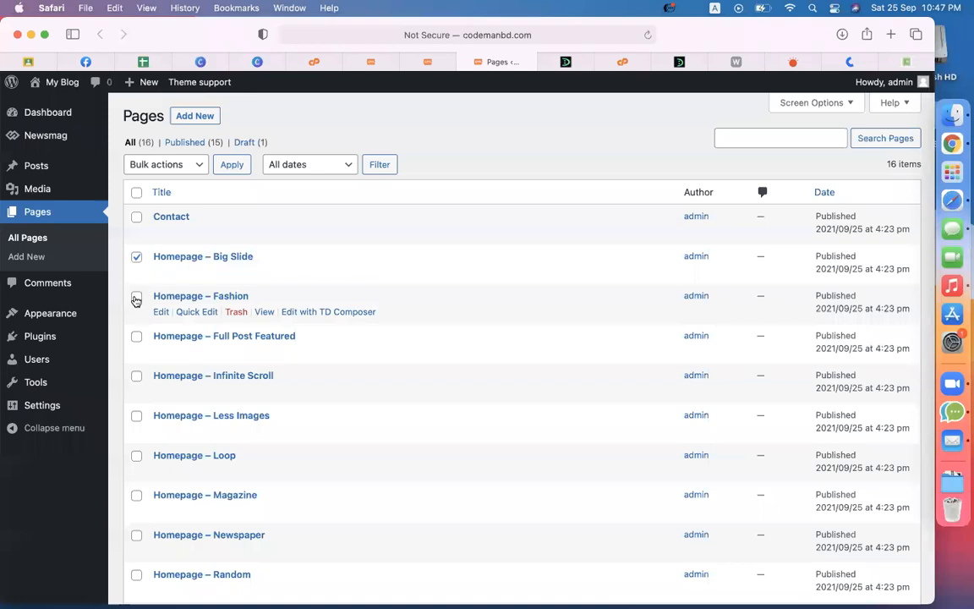
Step: Tick the Homepage demo pages, from Fashion through Tech, plus the draft Privacy Policy page
{"action": "left_click", "coordinate": [136, 296]}
{"action": "left_click", "coordinate": [137, 337]}
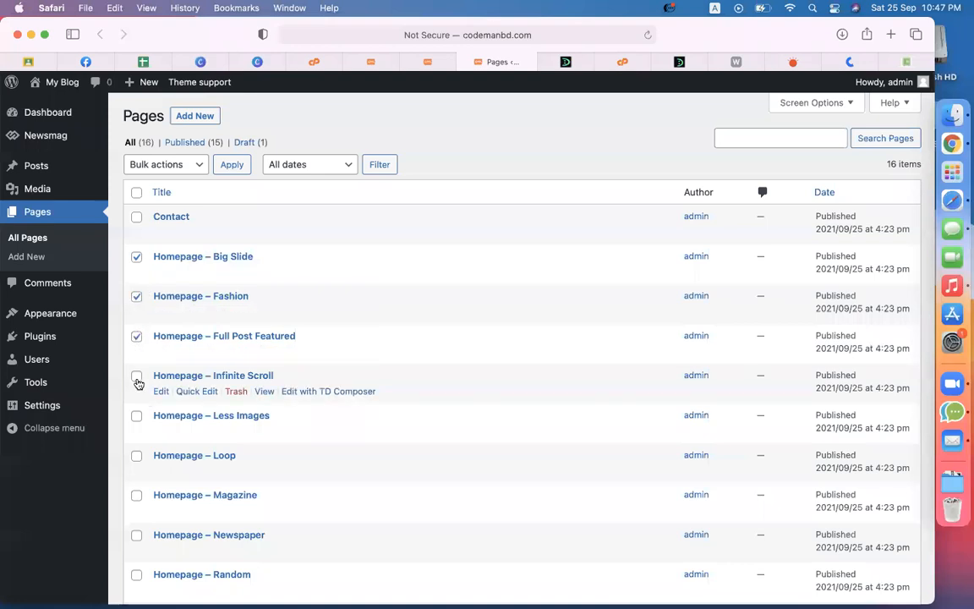
{"action": "left_click", "coordinate": [137, 377]}
{"action": "left_click", "coordinate": [137, 455]}
{"action": "scroll", "coordinate": [137, 455], "scroll_direction": "down", "scroll_amount": 5}
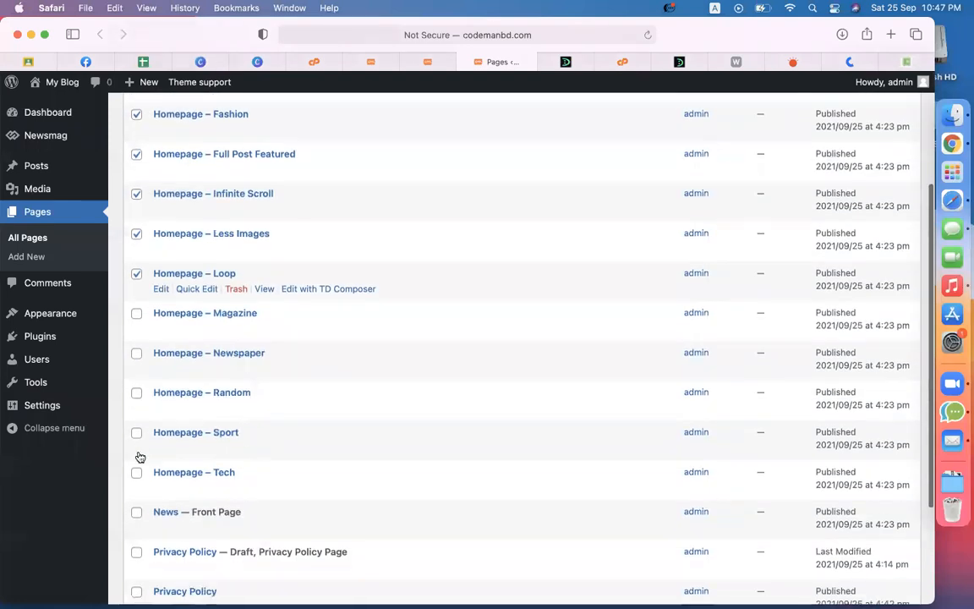
{"action": "left_click", "coordinate": [137, 355]}
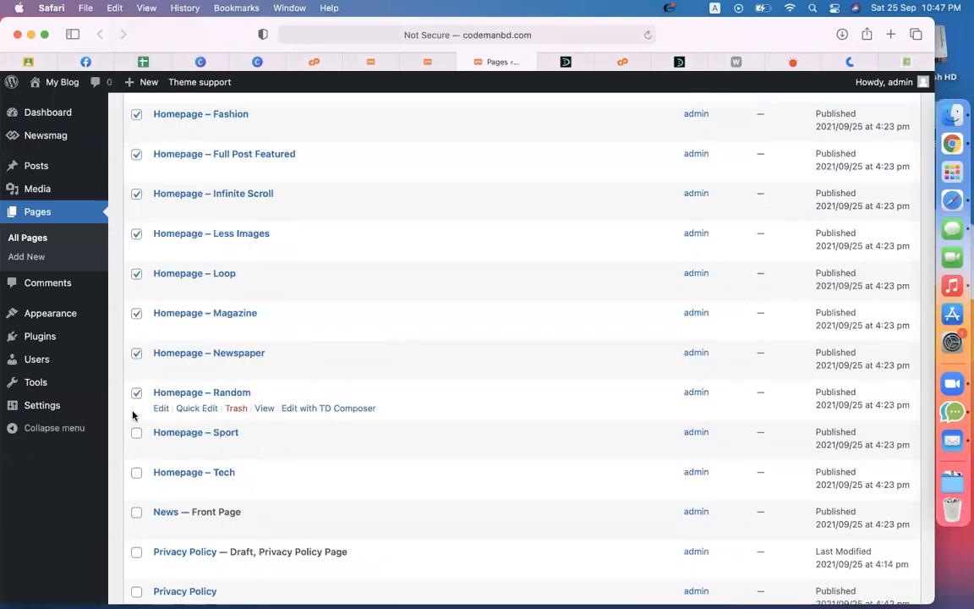
{"action": "left_click", "coordinate": [136, 433]}
{"action": "left_click", "coordinate": [137, 473]}
{"action": "scroll", "coordinate": [285, 432], "scroll_direction": "down", "scroll_amount": 5}
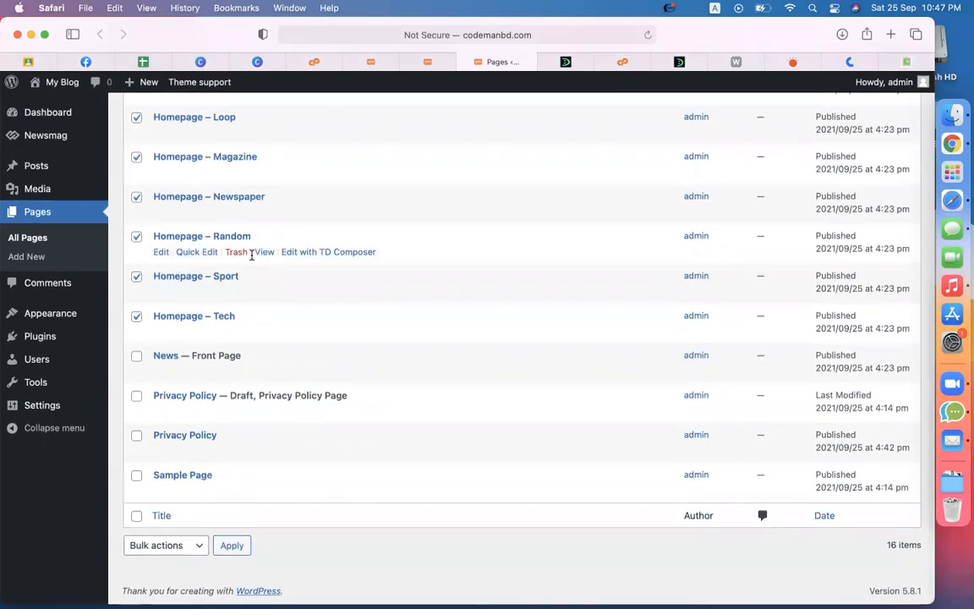
{"action": "left_click", "coordinate": [138, 398]}
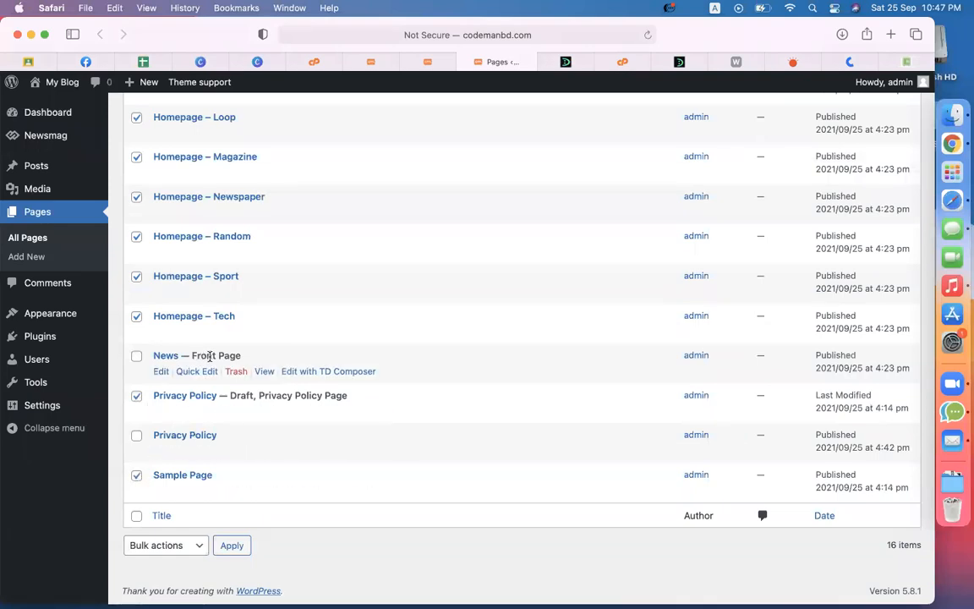
Step: Move the 13 marked pages to Trash, empty the Trash, and return to All pages
{"action": "left_click", "coordinate": [178, 548]}
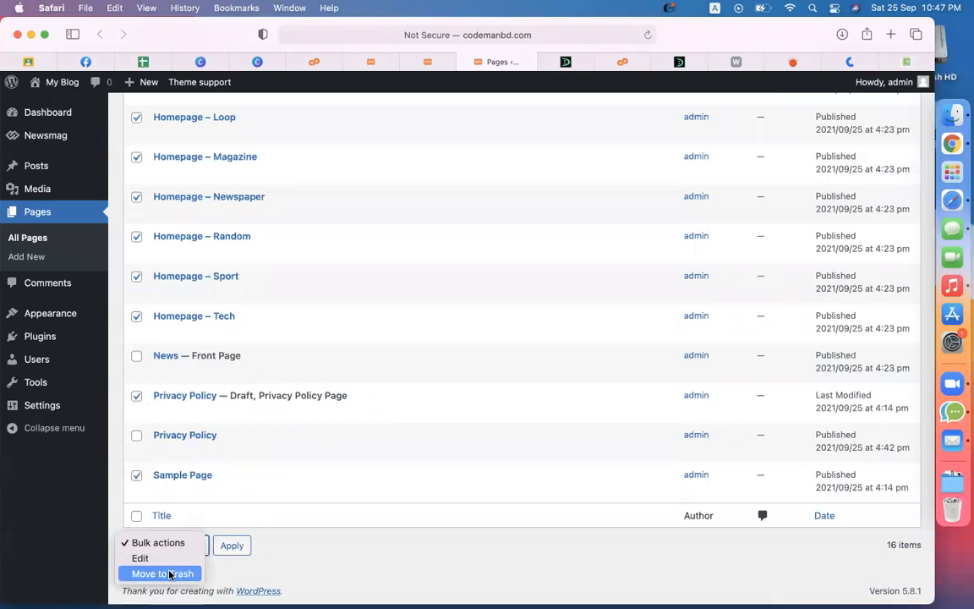
{"action": "left_click", "coordinate": [174, 572]}
{"action": "left_click", "coordinate": [232, 547]}
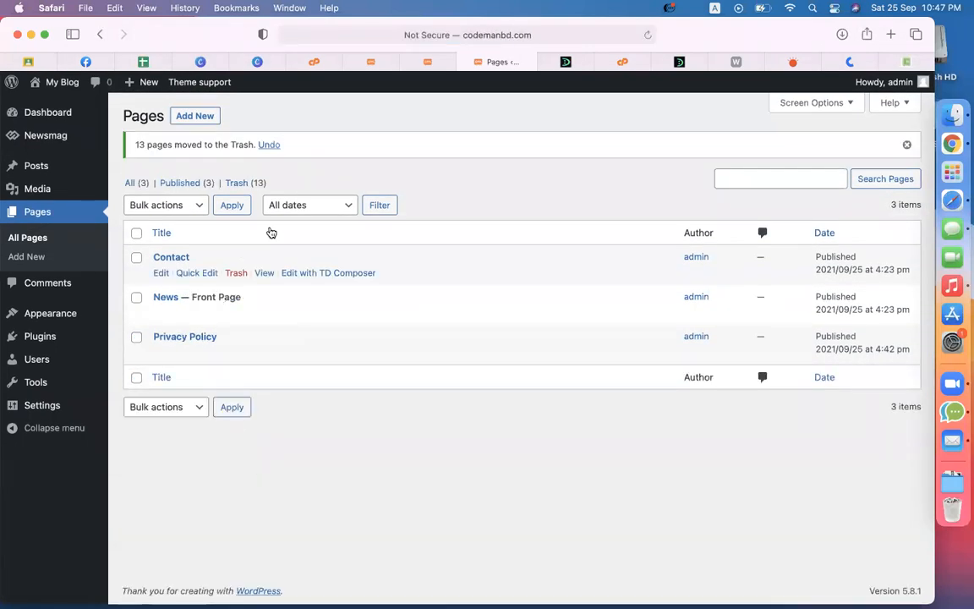
{"action": "left_click", "coordinate": [240, 183]}
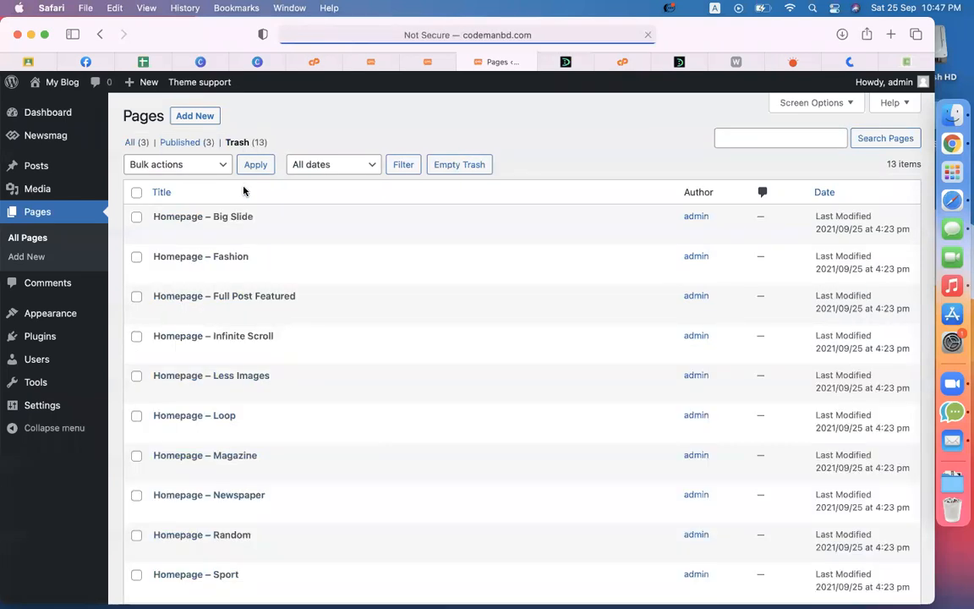
{"action": "left_click", "coordinate": [450, 171]}
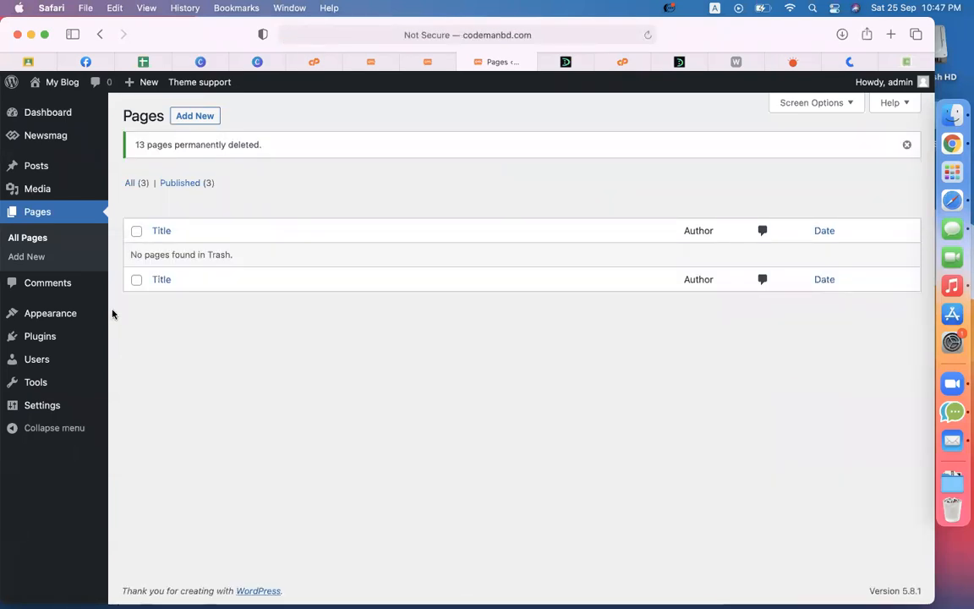
{"action": "left_click", "coordinate": [140, 185]}
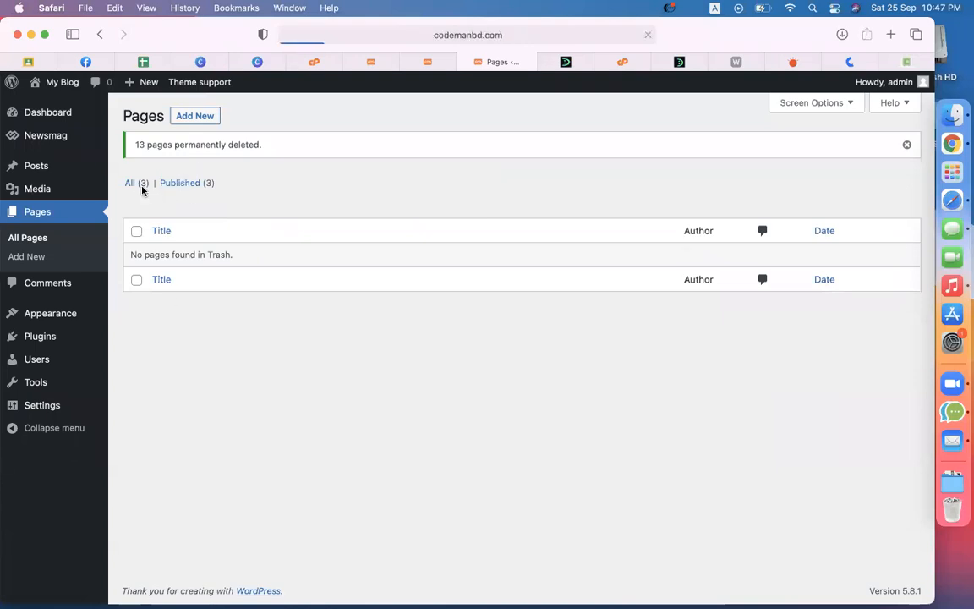
{"action": "mouse_move", "coordinate": [174, 266]}
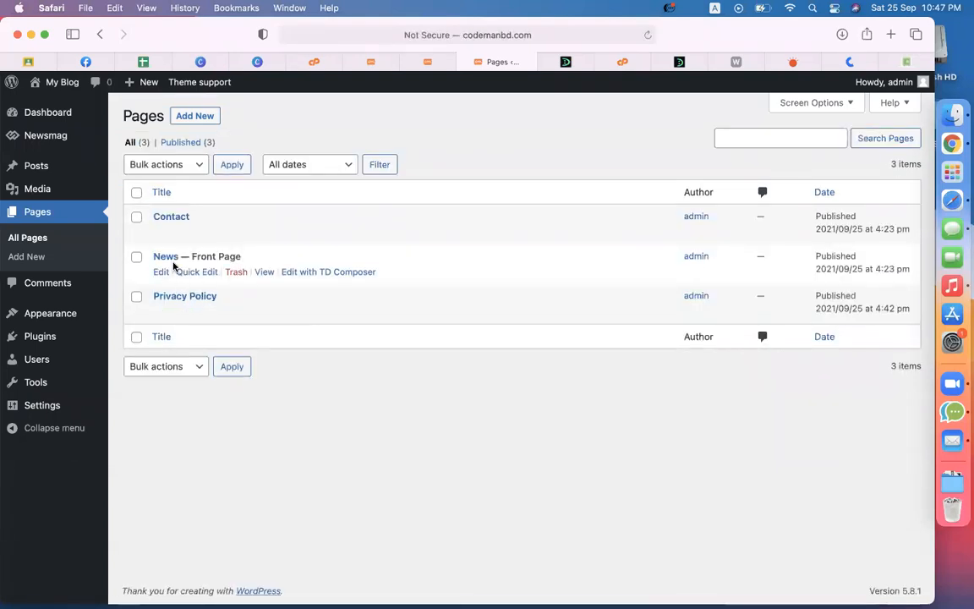
Step: Bulk-remove the News, Fashion, Tech, Video and Homepages items from td-demo-header-menu
{"action": "mouse_move", "coordinate": [65, 313]}
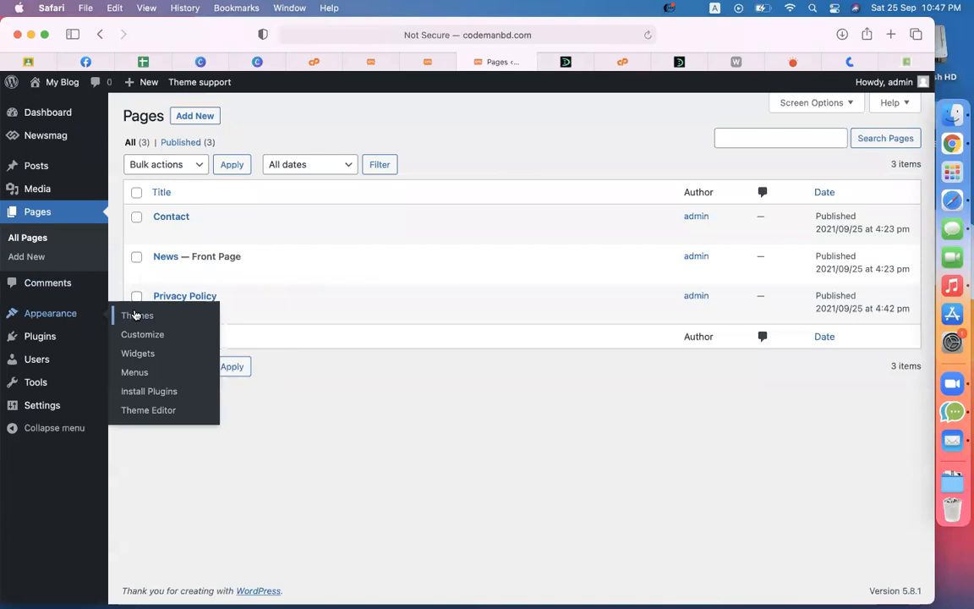
{"action": "left_click", "coordinate": [133, 372]}
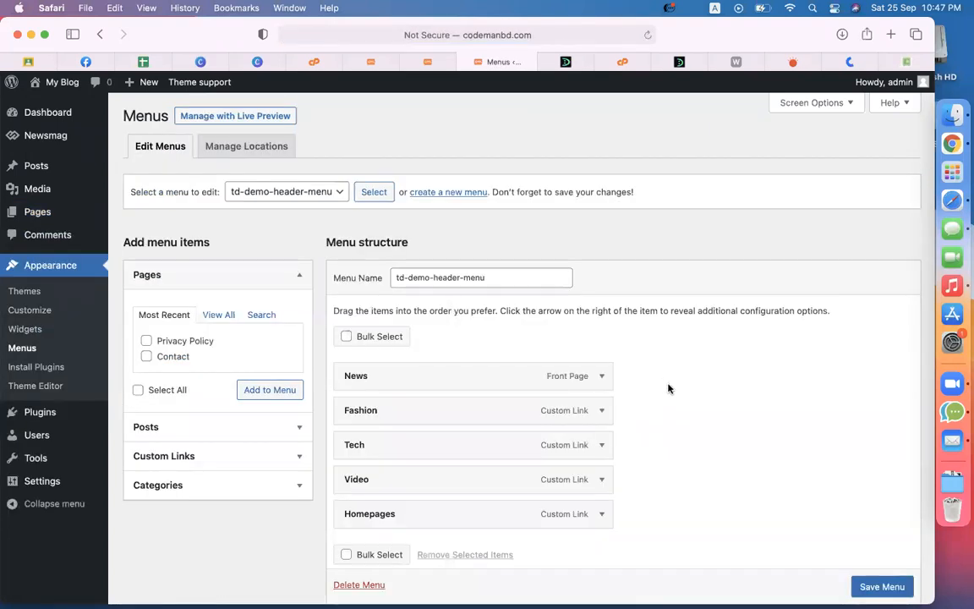
{"action": "scroll", "coordinate": [668, 388], "scroll_direction": "down", "scroll_amount": 4}
{"action": "scroll", "coordinate": [668, 388], "scroll_direction": "up", "scroll_amount": 3}
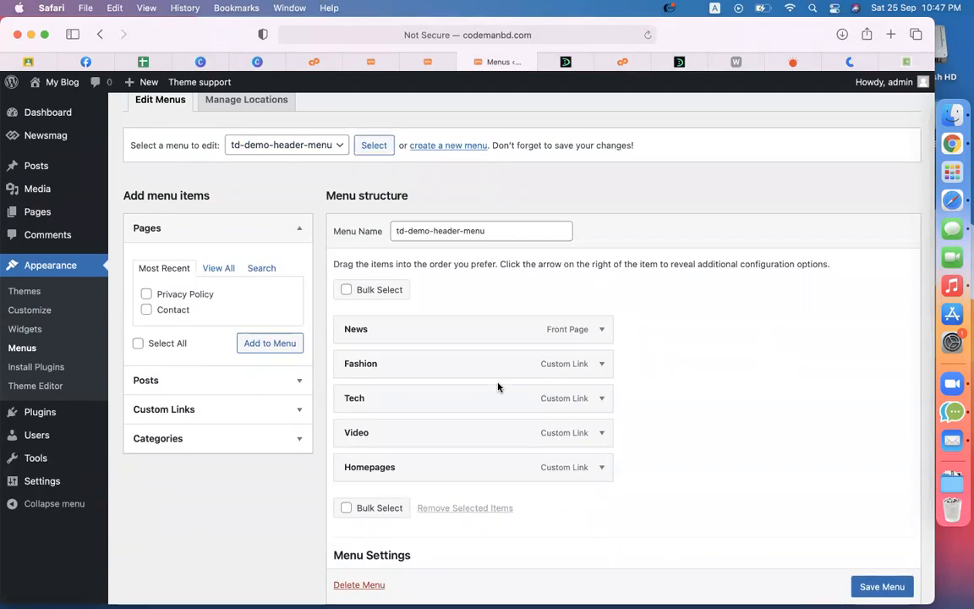
{"action": "left_click", "coordinate": [370, 289]}
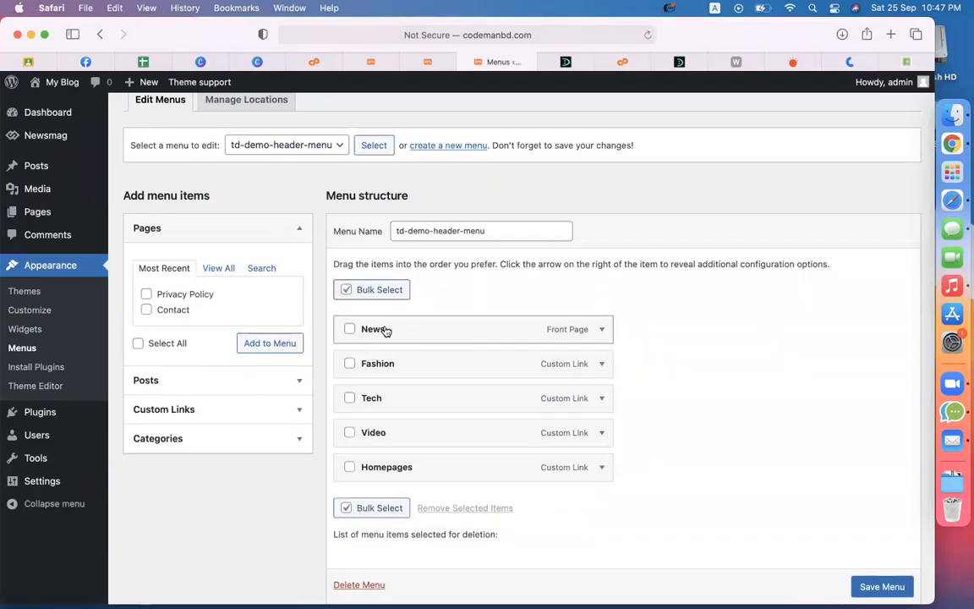
{"action": "left_click", "coordinate": [385, 329]}
{"action": "left_click", "coordinate": [391, 365]}
{"action": "left_click", "coordinate": [391, 400]}
{"action": "left_click", "coordinate": [387, 434]}
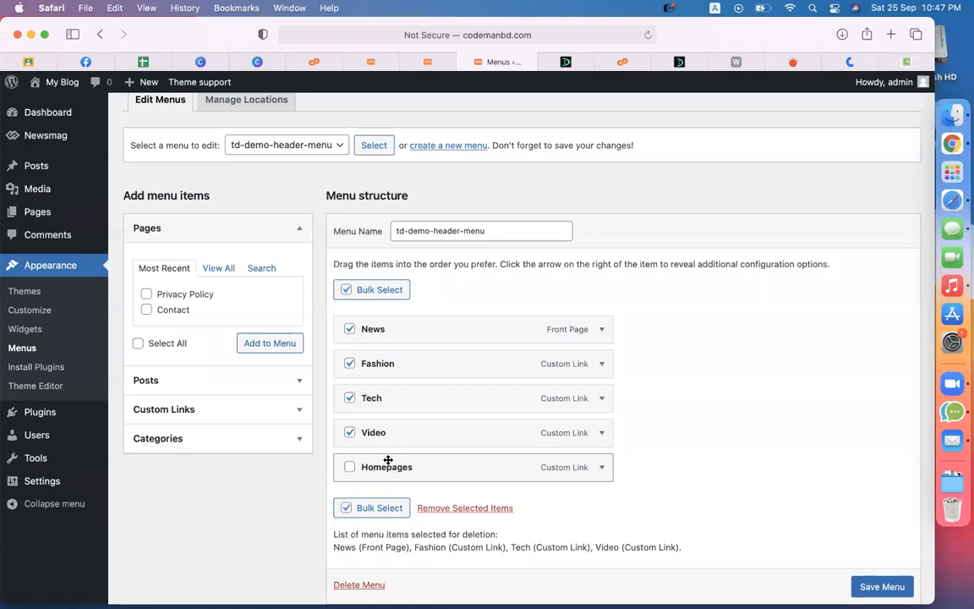
{"action": "left_click", "coordinate": [388, 467]}
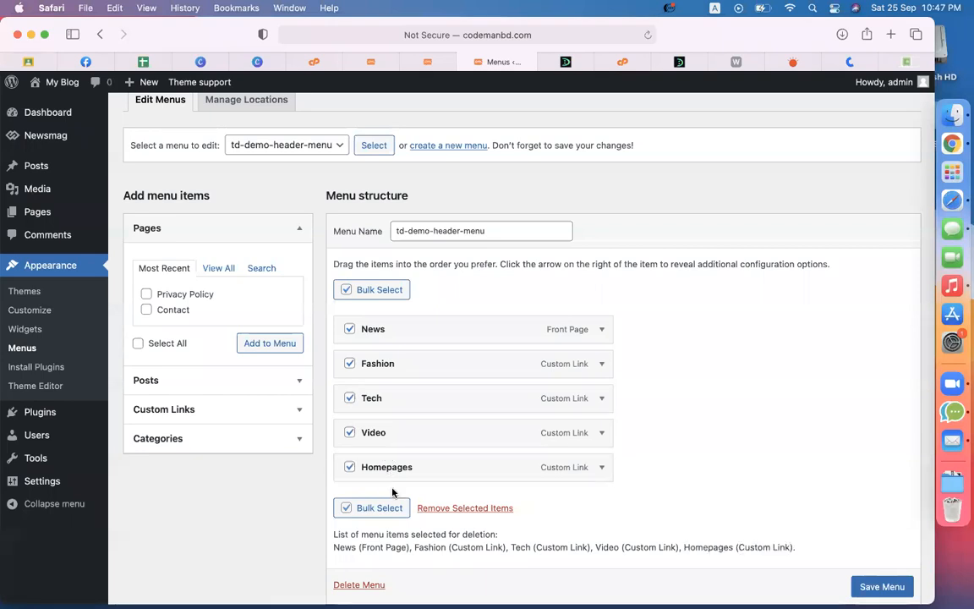
{"action": "left_click", "coordinate": [455, 508]}
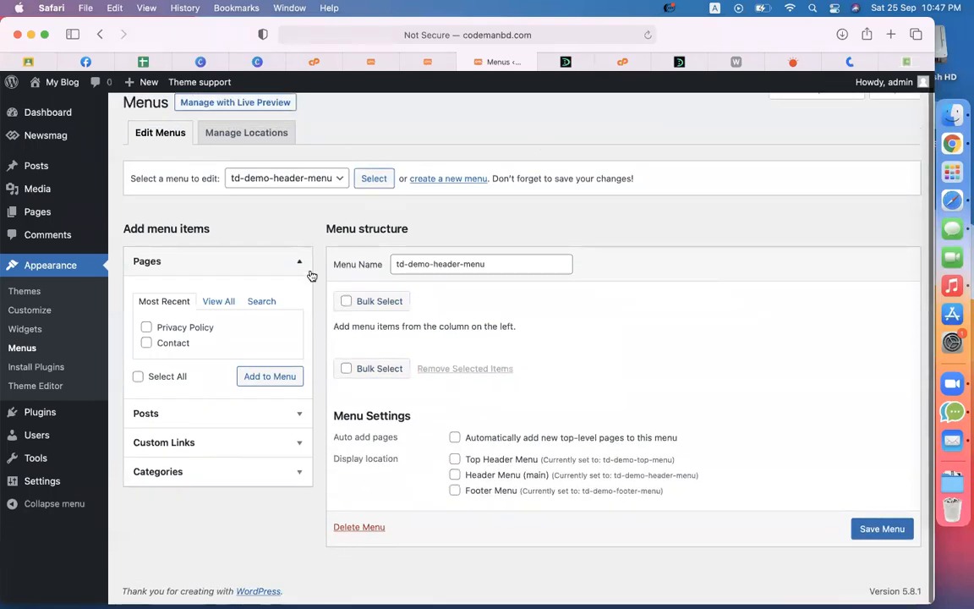
Step: Tick News — Front Page in the full pages list and add it to the menu
{"action": "left_click", "coordinate": [218, 301]}
{"action": "left_click", "coordinate": [147, 327]}
{"action": "left_click", "coordinate": [258, 399]}
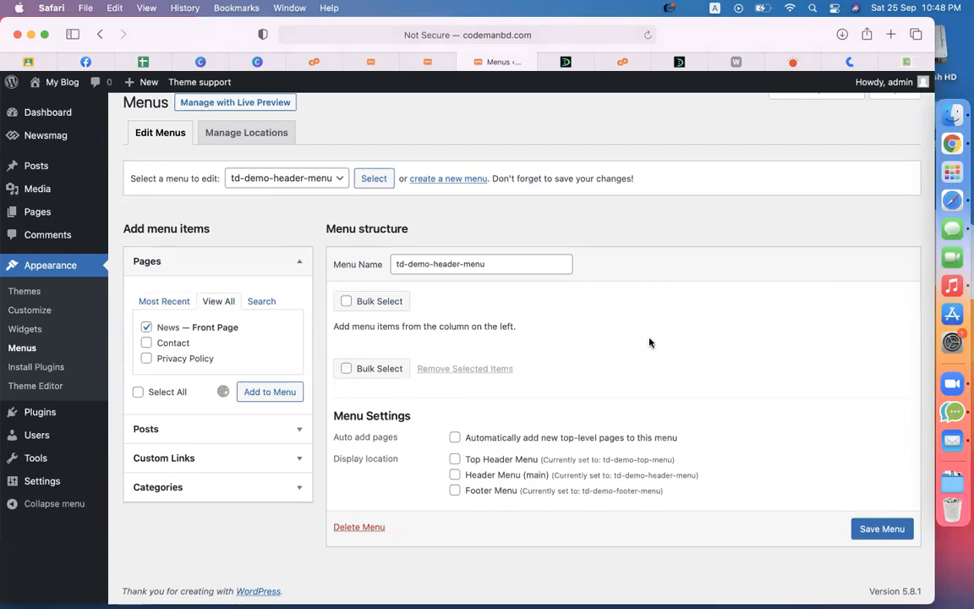
Step: Add the News front page to the header menu and save it
{"action": "left_click", "coordinate": [895, 529]}
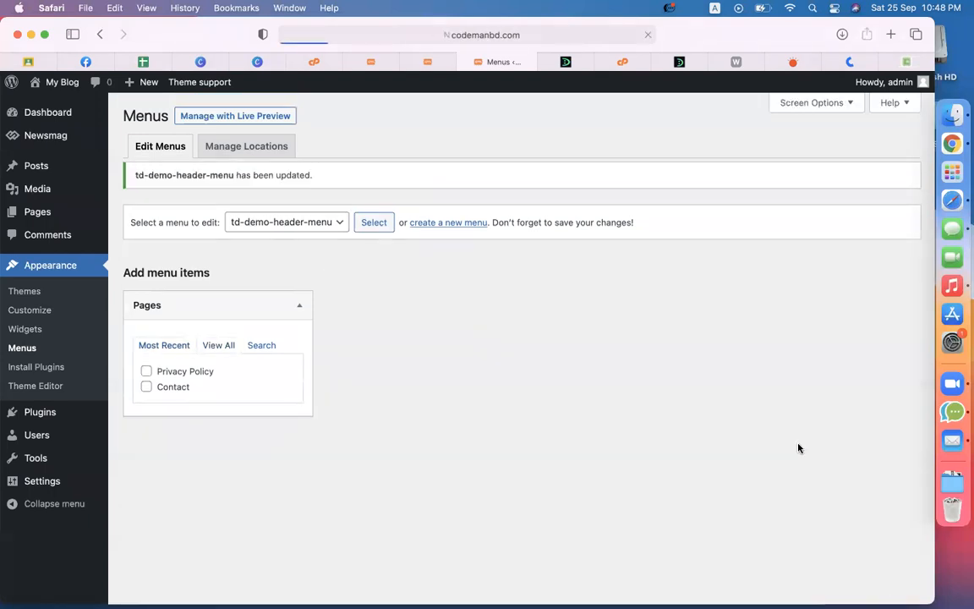
{"action": "left_click", "coordinate": [218, 357]}
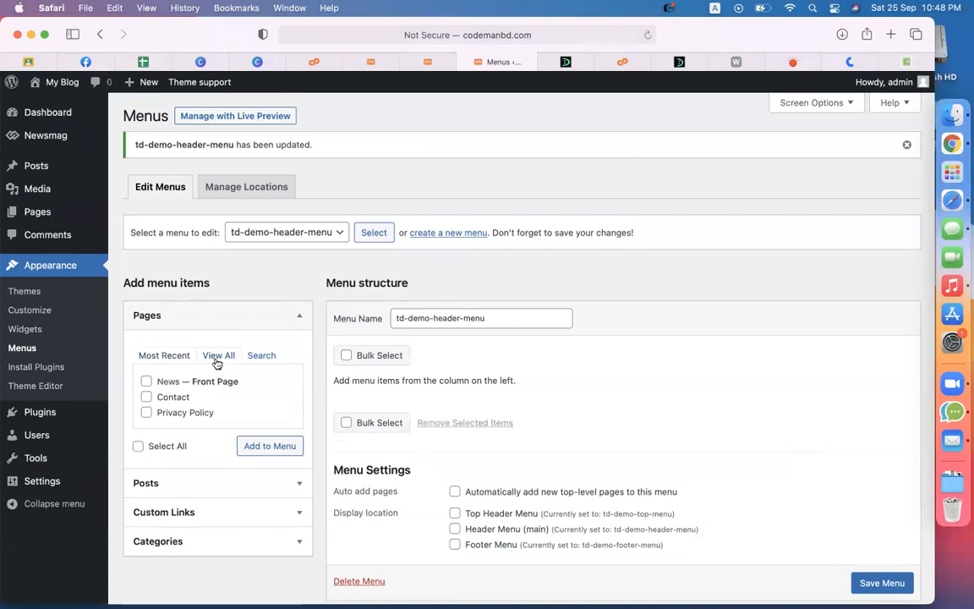
{"action": "left_click", "coordinate": [191, 381]}
{"action": "left_click", "coordinate": [257, 444]}
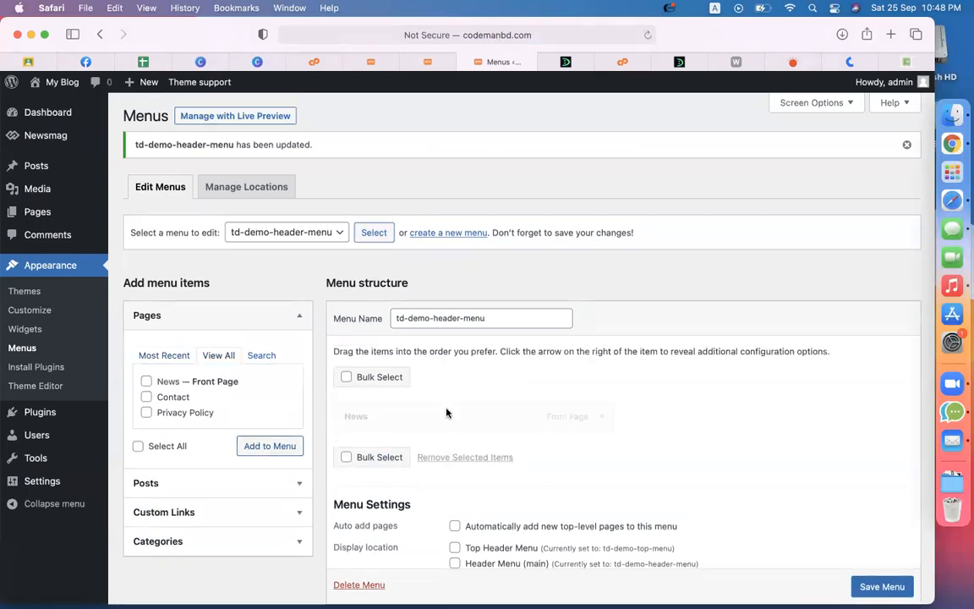
{"action": "scroll", "coordinate": [739, 459], "scroll_direction": "down", "scroll_amount": 2}
{"action": "left_click", "coordinate": [882, 586]}
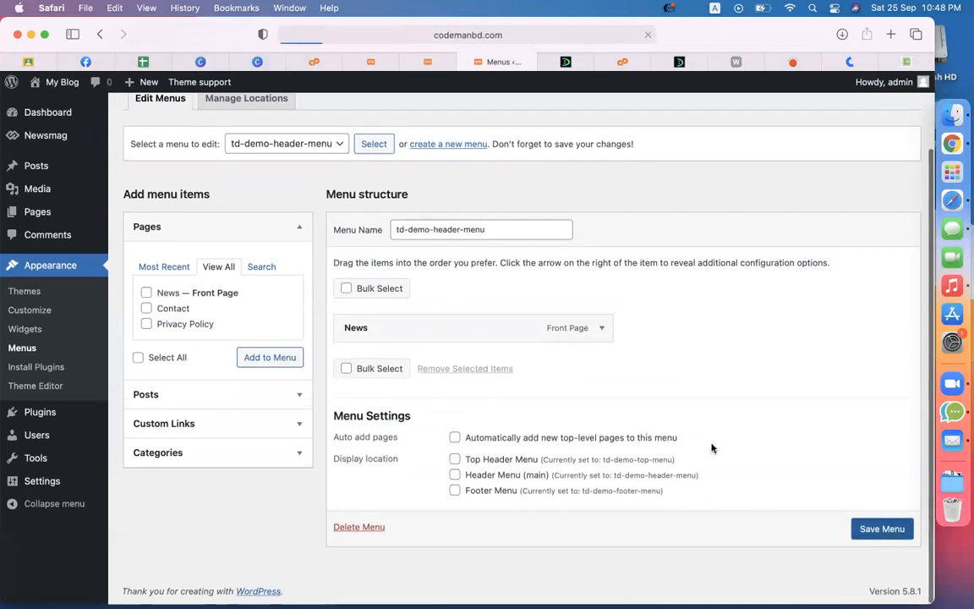
Step: Add the ecommerce, shopify, woocommerce and Plugins categories to the menu
{"action": "scroll", "coordinate": [712, 448], "scroll_direction": "down", "scroll_amount": 2}
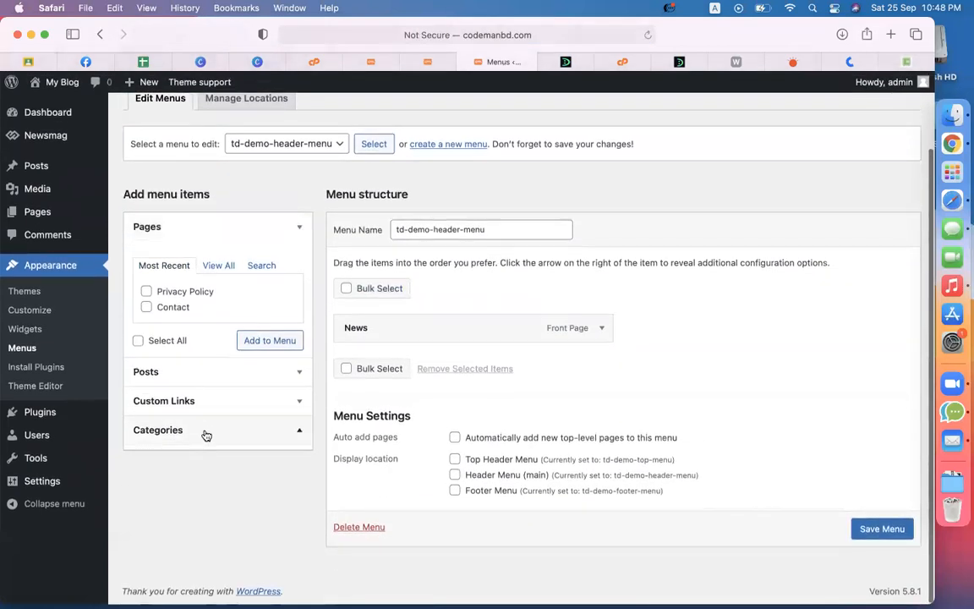
{"action": "left_click", "coordinate": [266, 431]}
{"action": "left_click", "coordinate": [211, 354]}
{"action": "left_click", "coordinate": [184, 379]}
{"action": "left_click", "coordinate": [184, 395]}
{"action": "left_click", "coordinate": [179, 411]}
{"action": "left_click", "coordinate": [172, 427]}
{"action": "left_click", "coordinate": [284, 487]}
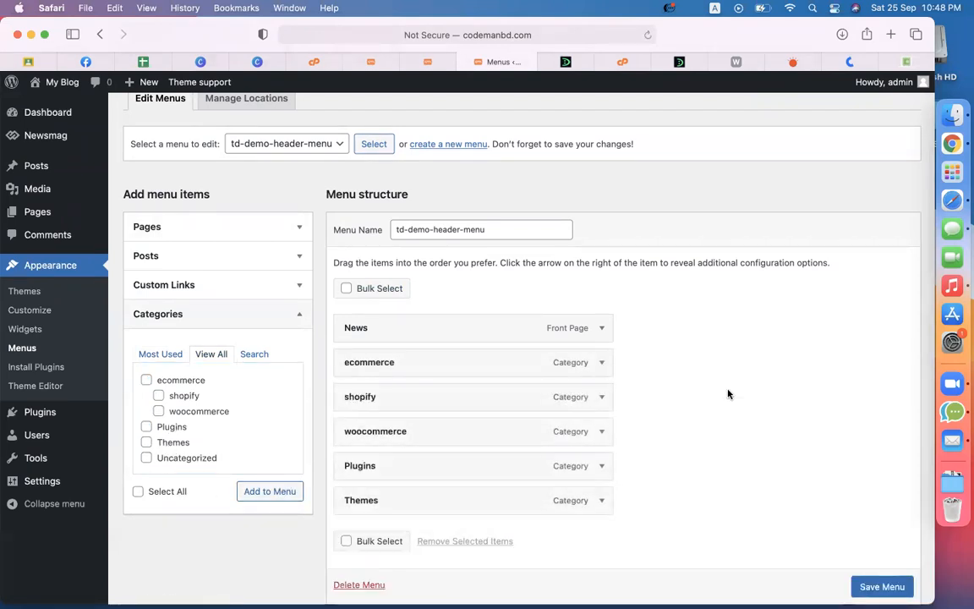
Step: Order the menu News, Themes, Plugins, nesting woocommerce and shopify under ecommerce
{"action": "scroll", "coordinate": [729, 394], "scroll_direction": "up", "scroll_amount": 4}
{"action": "left_click_drag", "start_coordinate": [215, 426], "coordinate": [183, 226]}
{"action": "left_click_drag", "start_coordinate": [137, 402], "coordinate": [132, 266]}
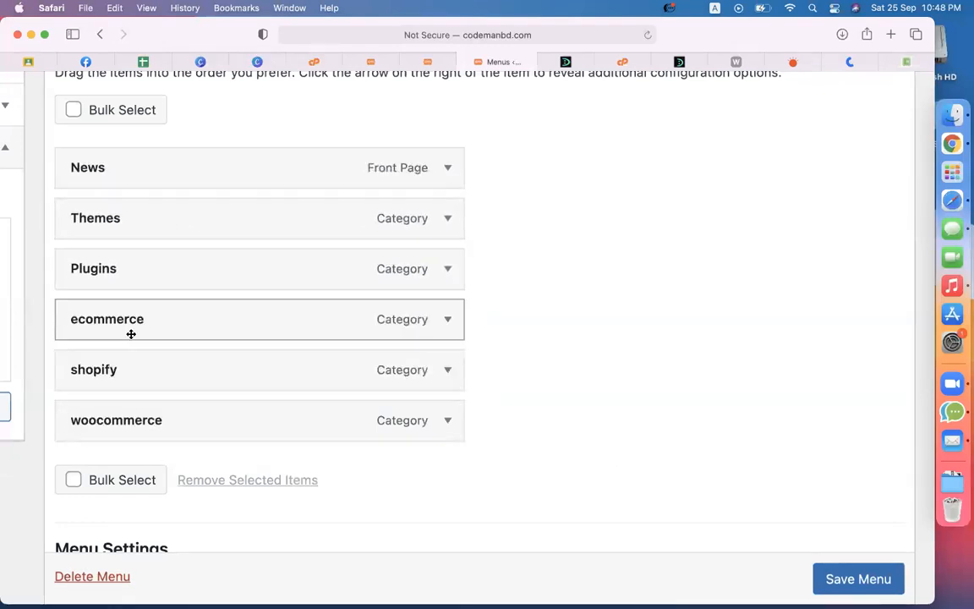
{"action": "left_click_drag", "start_coordinate": [126, 435], "coordinate": [164, 370]}
{"action": "left_click_drag", "start_coordinate": [125, 406], "coordinate": [164, 404]}
{"action": "key", "text": "super+minus"}
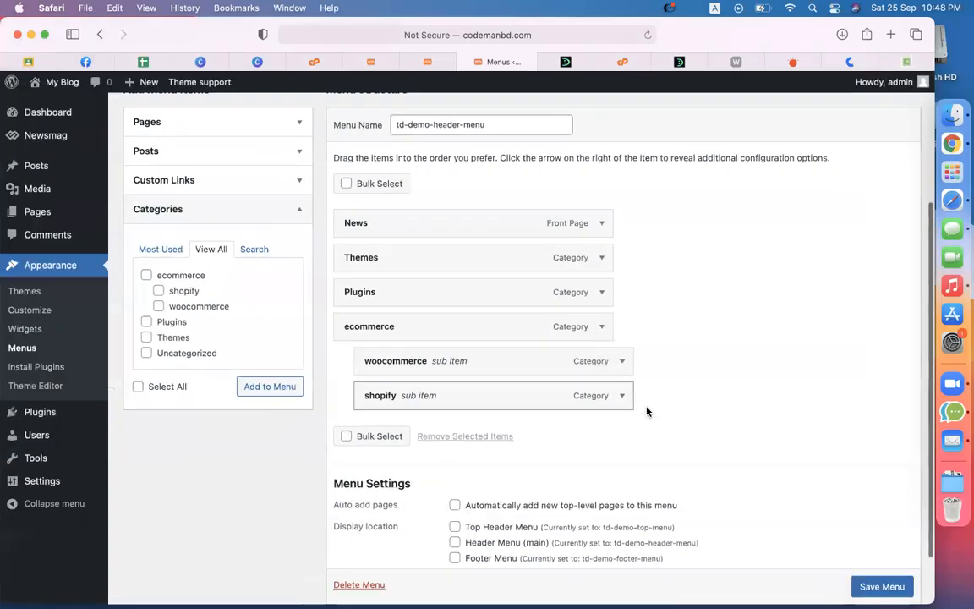
Step: Assign the menu to Header Menu (main), save it, and view the site's front page
{"action": "scroll", "coordinate": [646, 408], "scroll_direction": "down", "scroll_amount": 2}
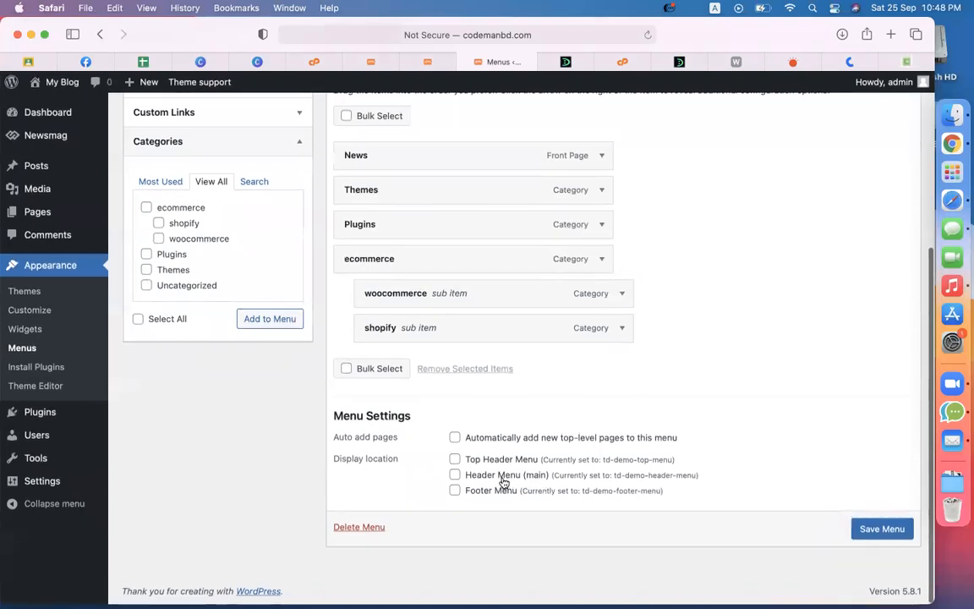
{"action": "left_click", "coordinate": [455, 474]}
{"action": "left_click", "coordinate": [882, 529]}
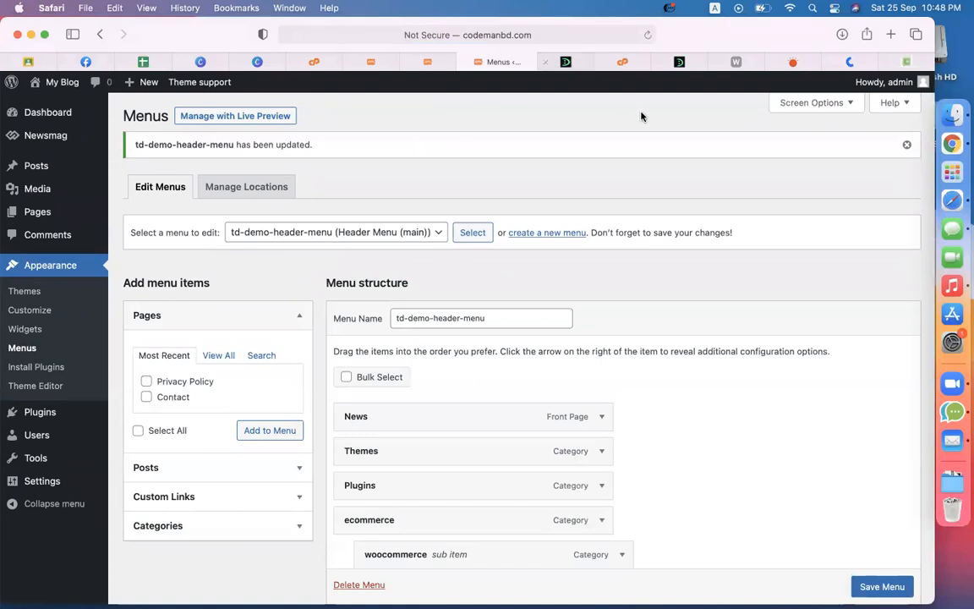
{"action": "left_click", "coordinate": [566, 61]}
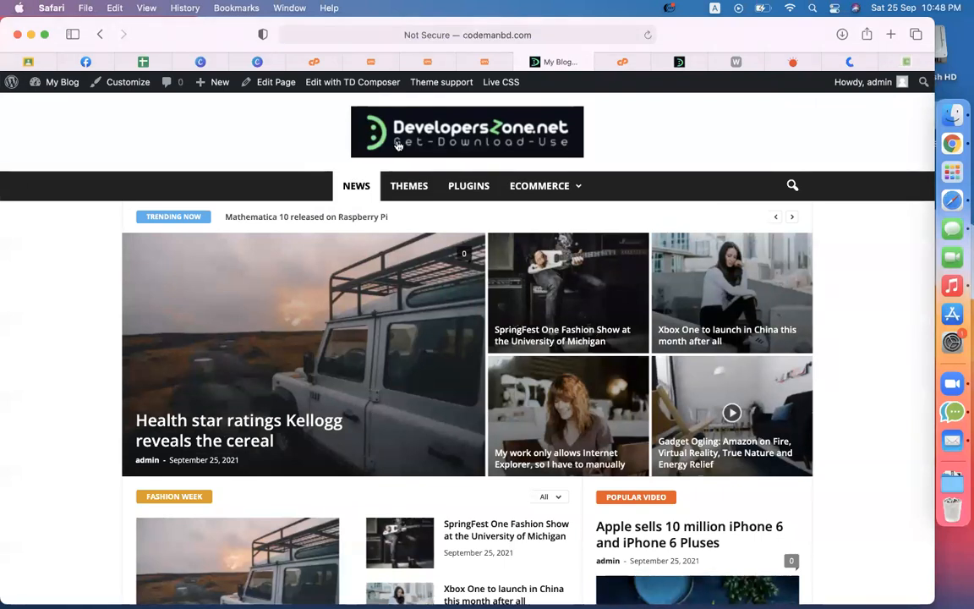
Step: Change the News menu item's Navigation Label to Home and save the menu
{"action": "left_click", "coordinate": [484, 62]}
{"action": "left_click", "coordinate": [602, 417]}
{"action": "scroll", "coordinate": [643, 427], "scroll_direction": "down", "scroll_amount": 2}
{"action": "triple_click", "coordinate": [471, 361]}
{"action": "type", "text": "H"}
{"action": "scroll", "coordinate": [697, 439], "scroll_direction": "down", "scroll_amount": 5}
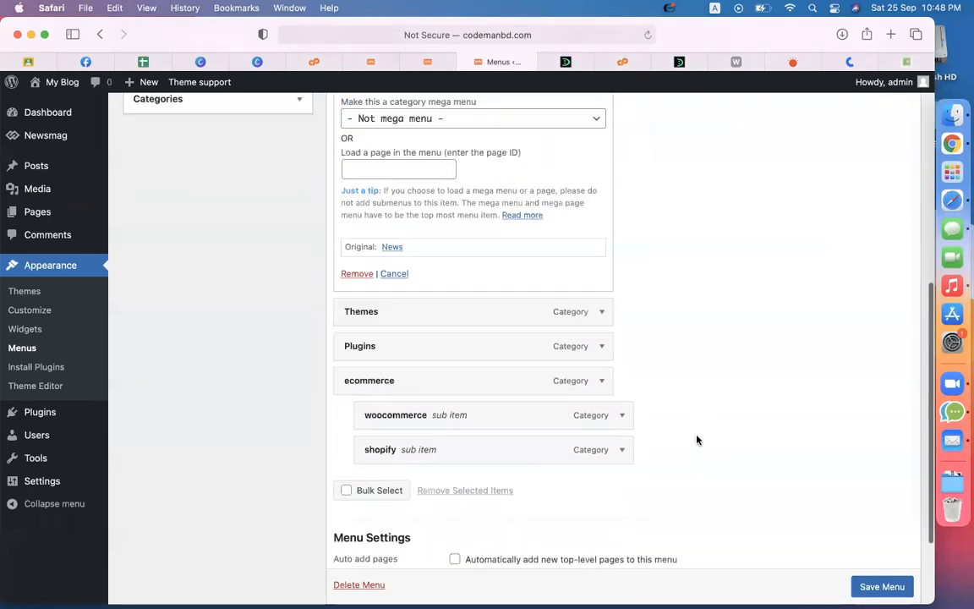
{"action": "left_click", "coordinate": [881, 586]}
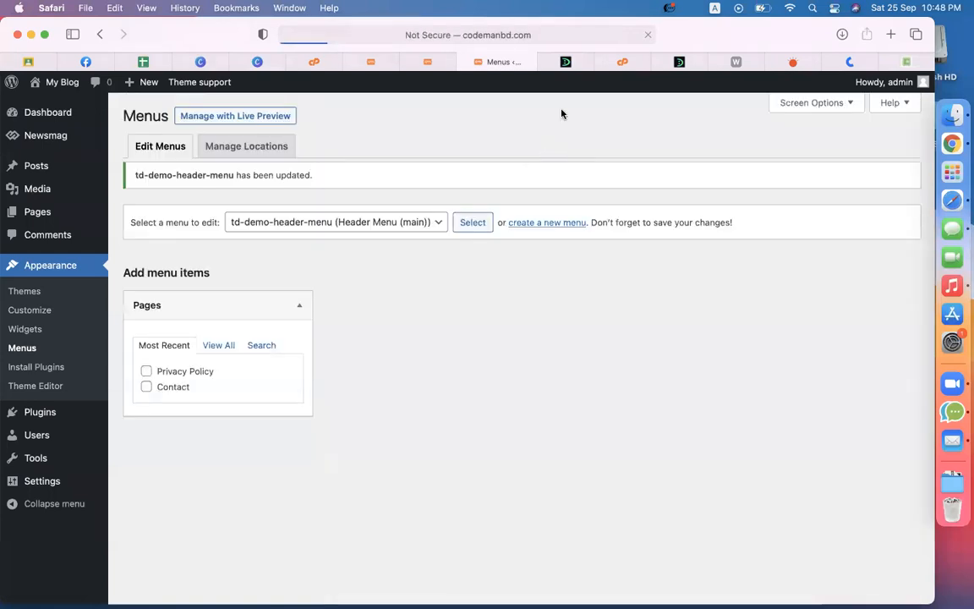
Step: Reload the front page to confirm the menu reads HOME, THEMES, PLUGINS, ECOMMERCE
{"action": "left_click", "coordinate": [562, 61]}
{"action": "left_click", "coordinate": [647, 36]}
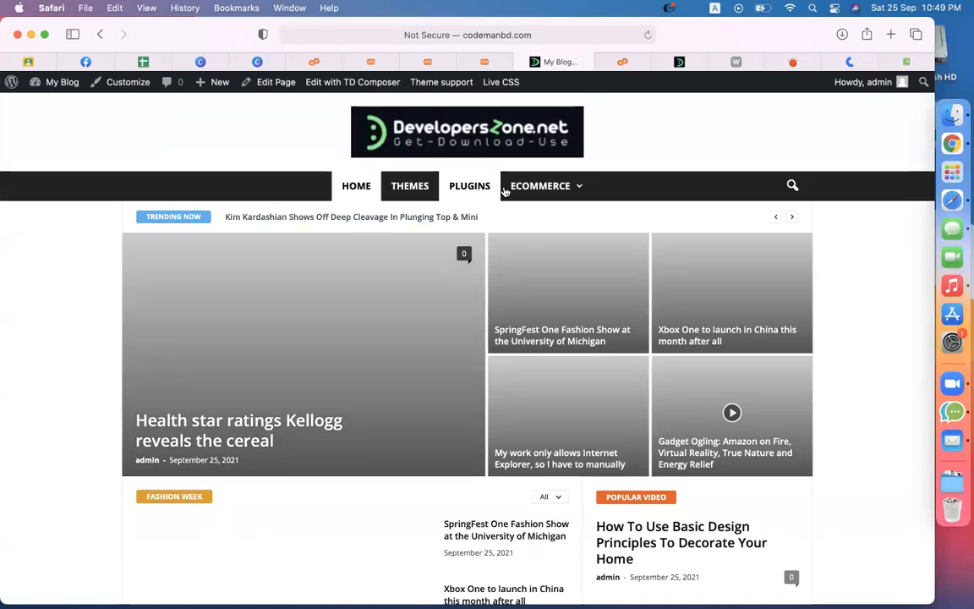
{"action": "mouse_move", "coordinate": [540, 186]}
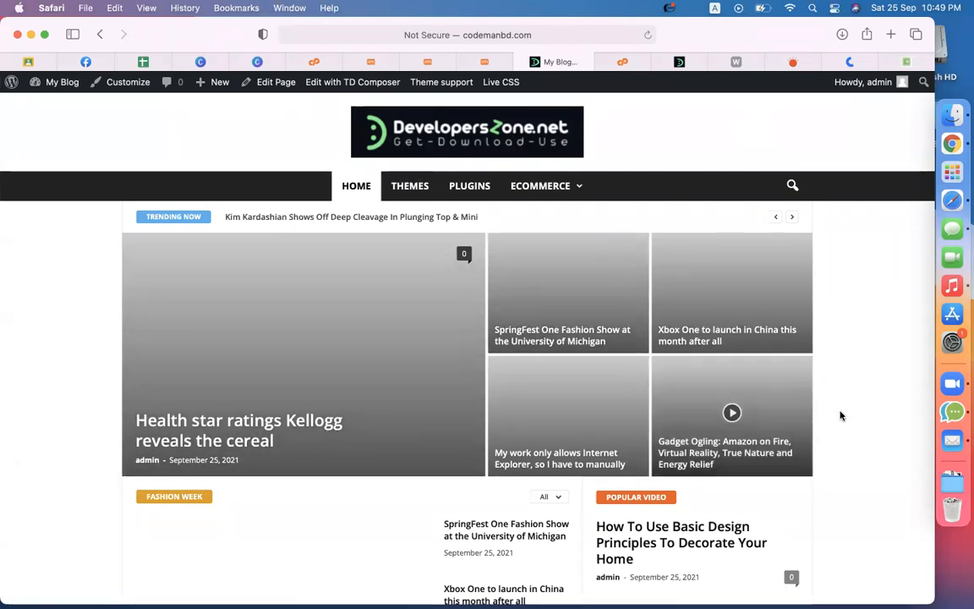
{"action": "scroll", "coordinate": [861, 430], "scroll_direction": "down", "scroll_amount": 20}
{"action": "scroll", "coordinate": [861, 430], "scroll_direction": "up", "scroll_amount": 20}
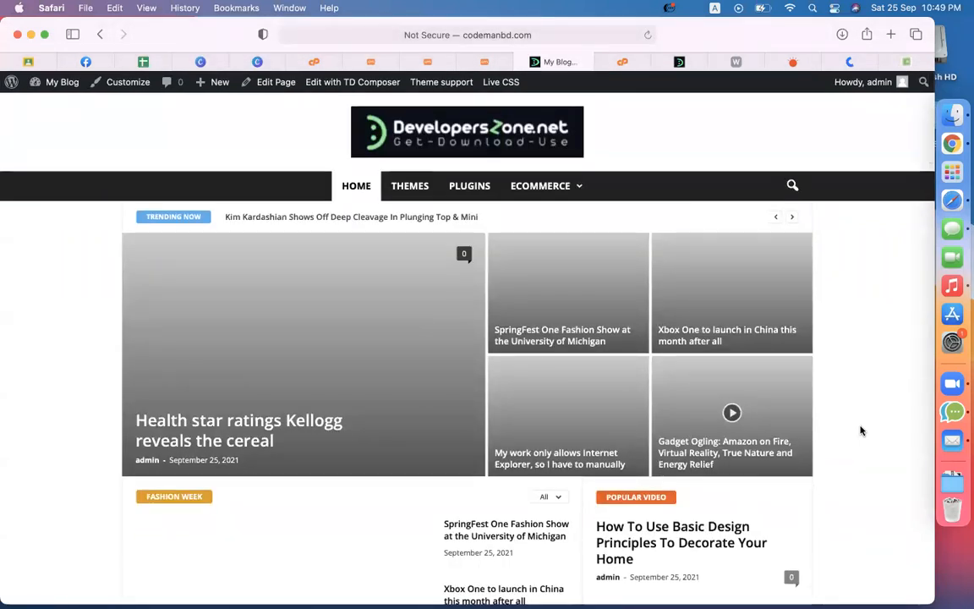
Step: On DevelopersZone, open the Travel Booking WordPress Theme article under Themes and select its title
{"action": "left_click", "coordinate": [414, 189]}
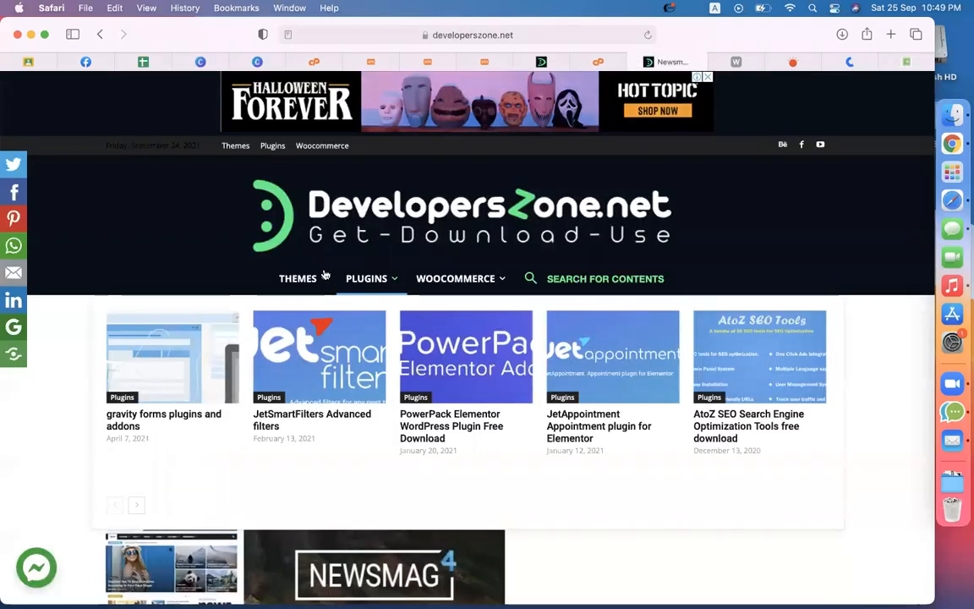
{"action": "left_click", "coordinate": [298, 279]}
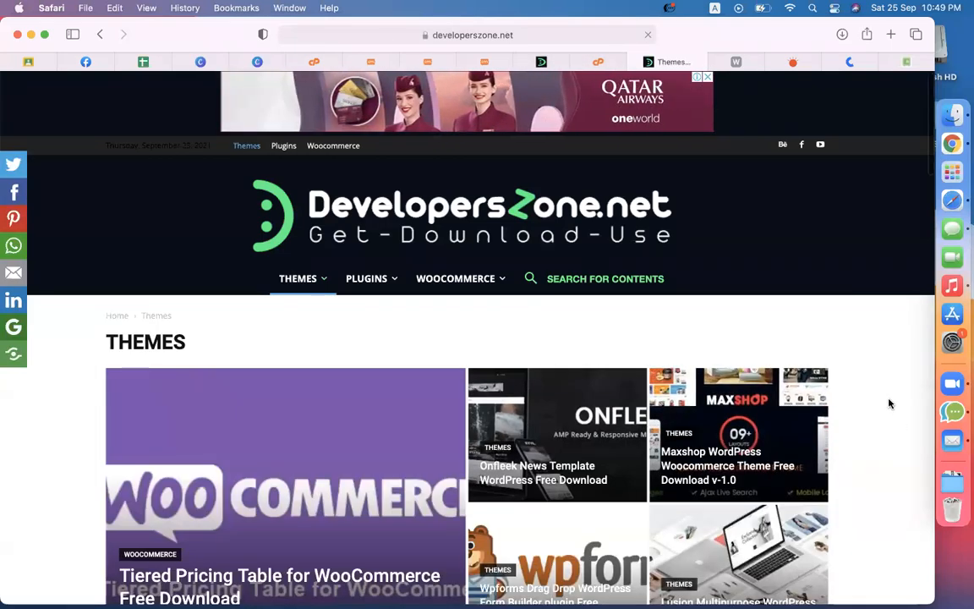
{"action": "scroll", "coordinate": [890, 403], "scroll_direction": "down", "scroll_amount": 5}
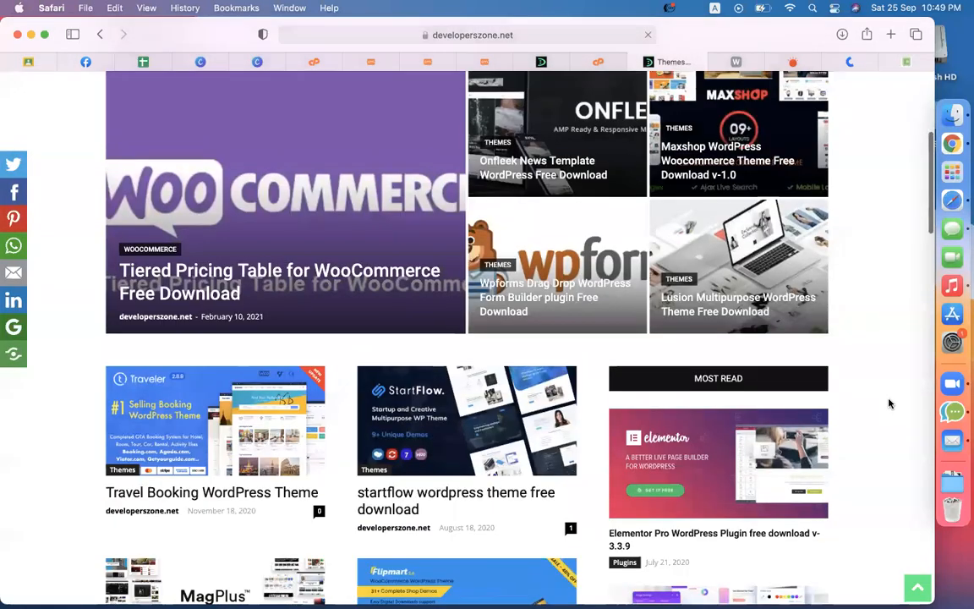
{"action": "left_click", "coordinate": [246, 437]}
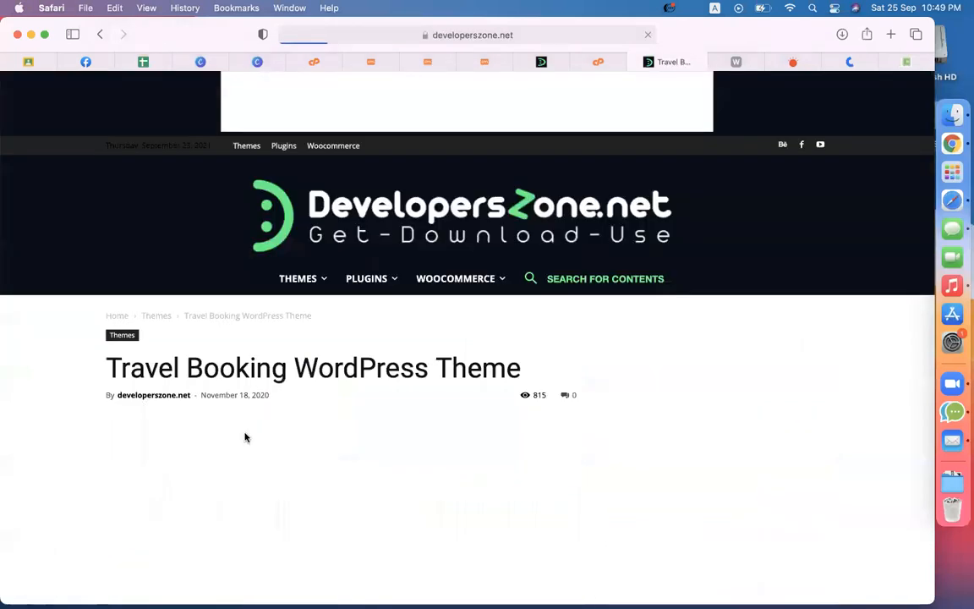
{"action": "scroll", "coordinate": [692, 382], "scroll_direction": "down", "scroll_amount": 5}
{"action": "scroll", "coordinate": [692, 382], "scroll_direction": "up", "scroll_amount": 3}
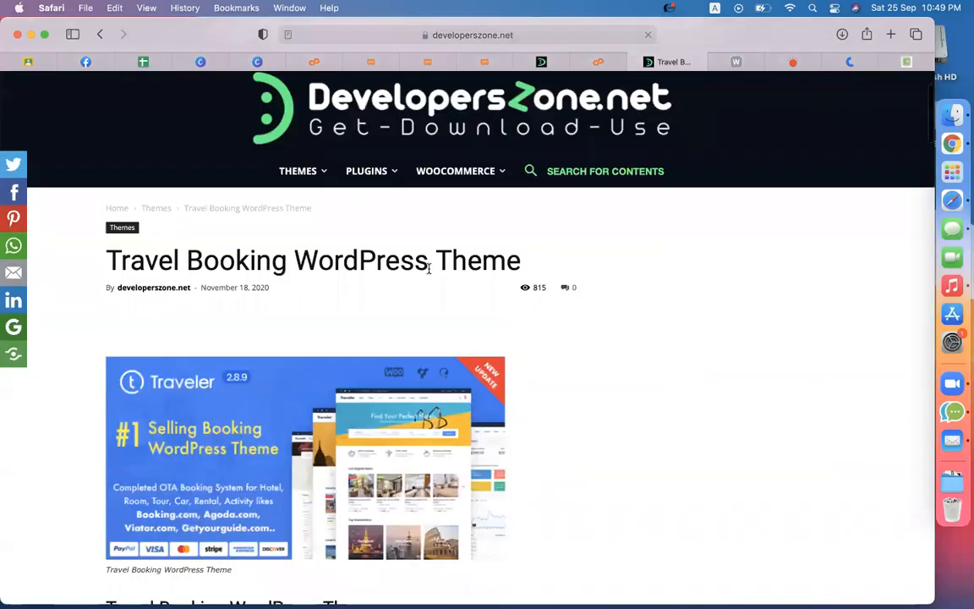
{"action": "triple_click", "coordinate": [384, 264]}
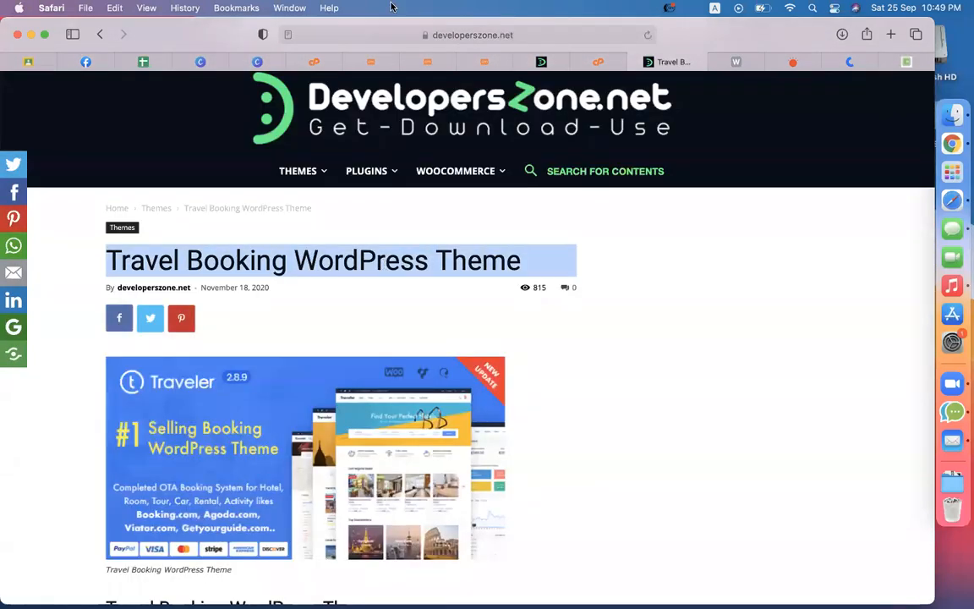
{"action": "mouse_move", "coordinate": [428, 61]}
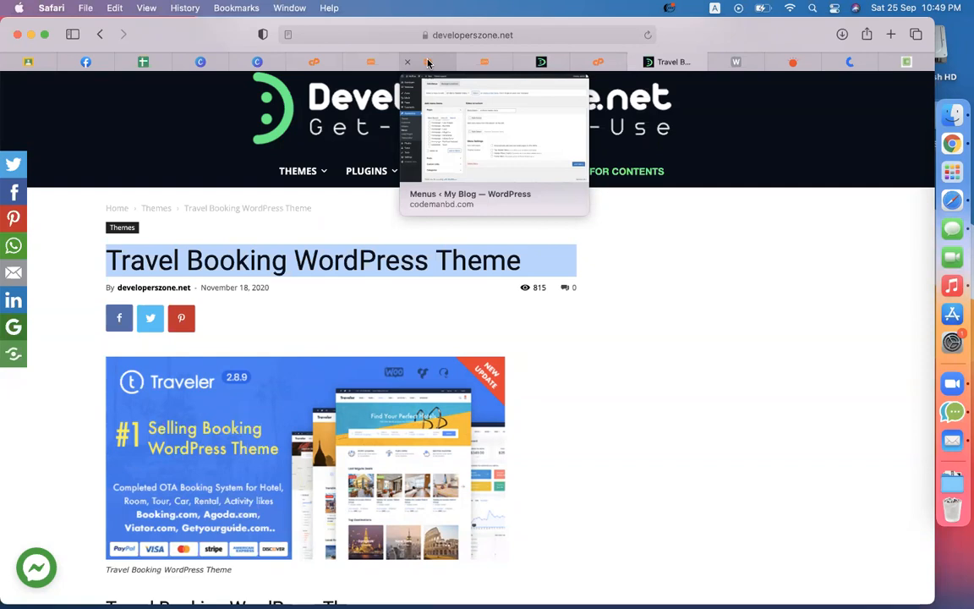
{"action": "left_click", "coordinate": [428, 62]}
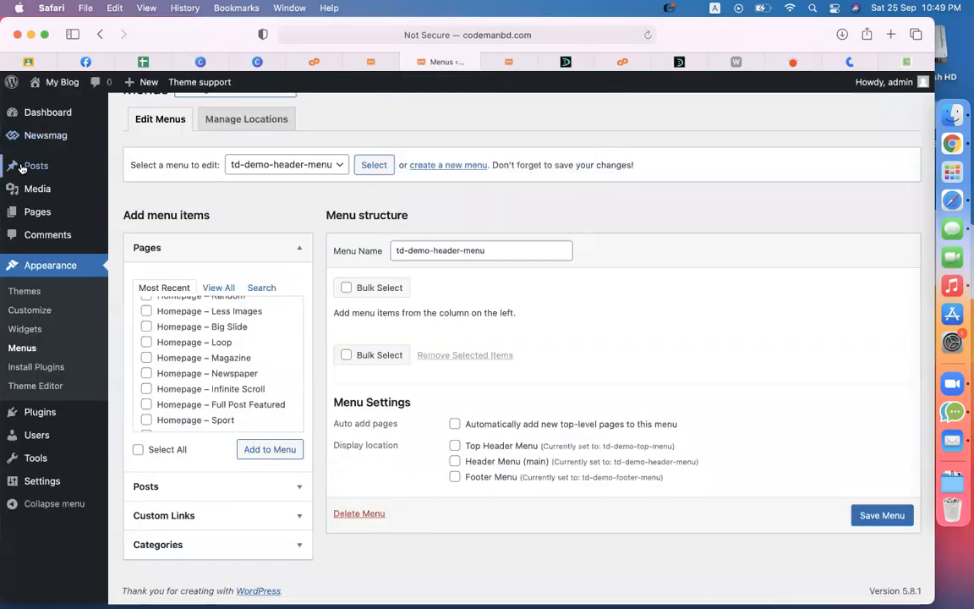
Step: Leave the unsaved Menus page, open the new-post editor, then exit back to Posts
{"action": "mouse_move", "coordinate": [32, 162]}
{"action": "left_click", "coordinate": [142, 166]}
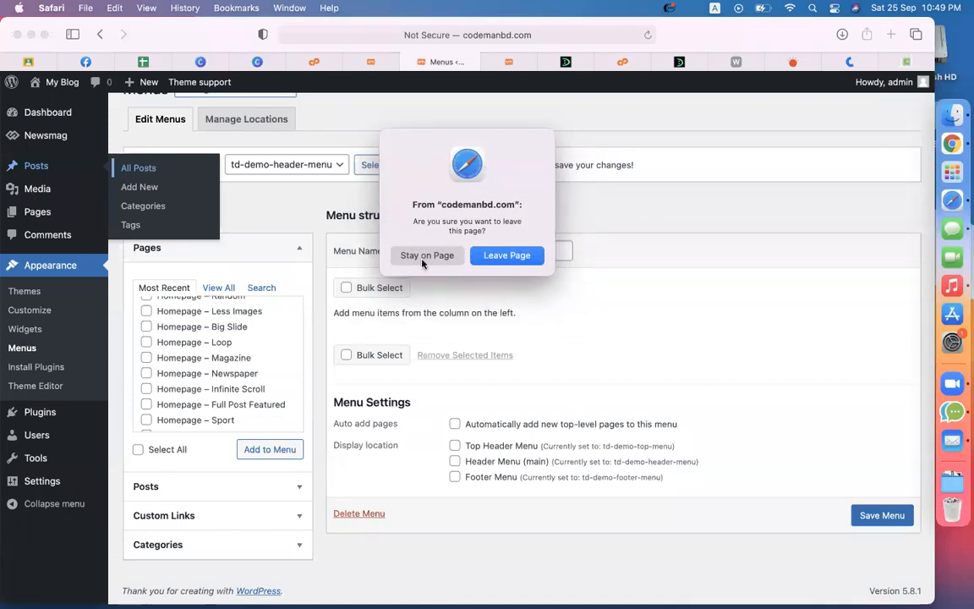
{"action": "left_click", "coordinate": [495, 255]}
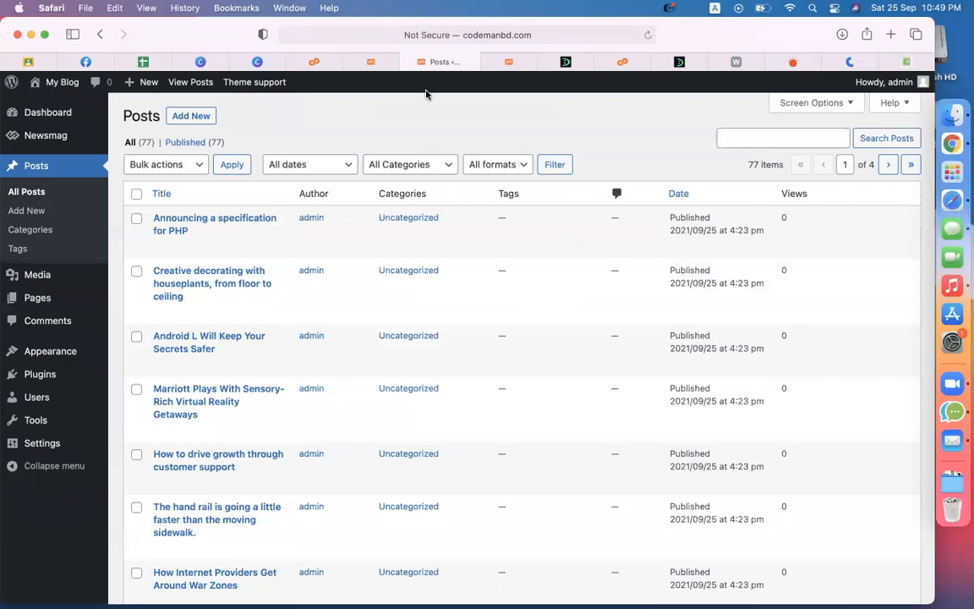
{"action": "left_click", "coordinate": [215, 118]}
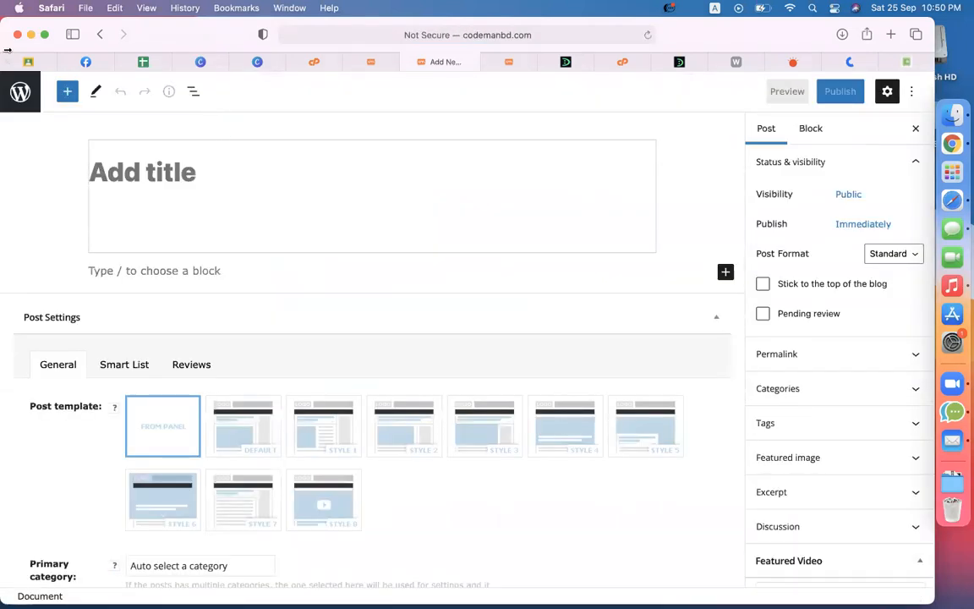
{"action": "left_click", "coordinate": [20, 97]}
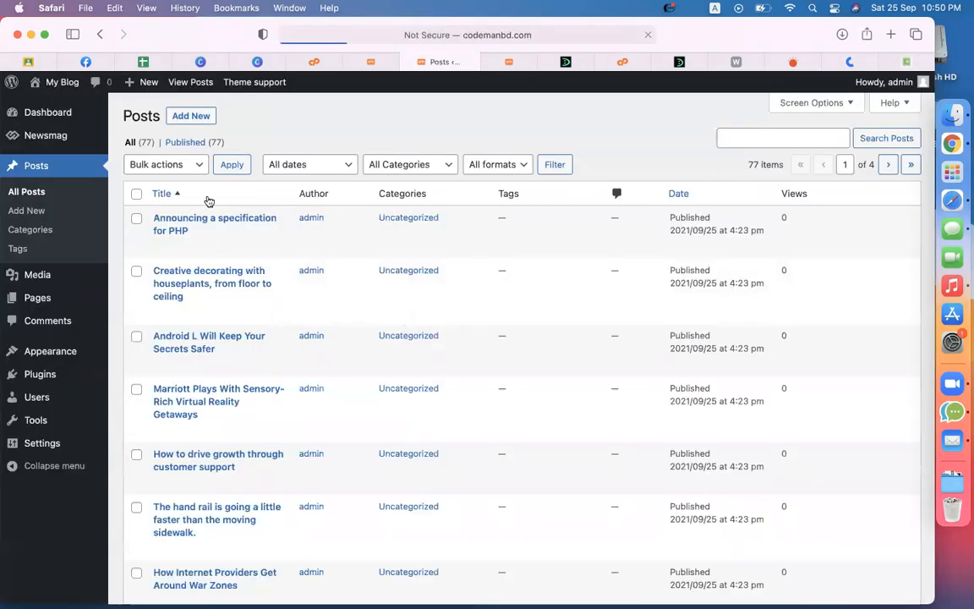
Step: Install and activate the Classic Editor plugin, then start a new post
{"action": "mouse_move", "coordinate": [40, 375]}
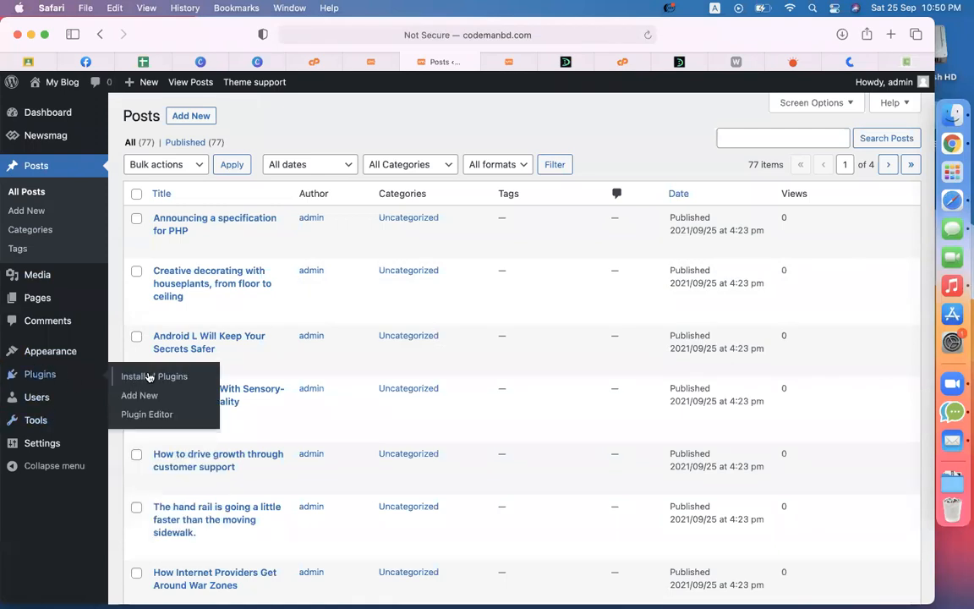
{"action": "left_click", "coordinate": [133, 395]}
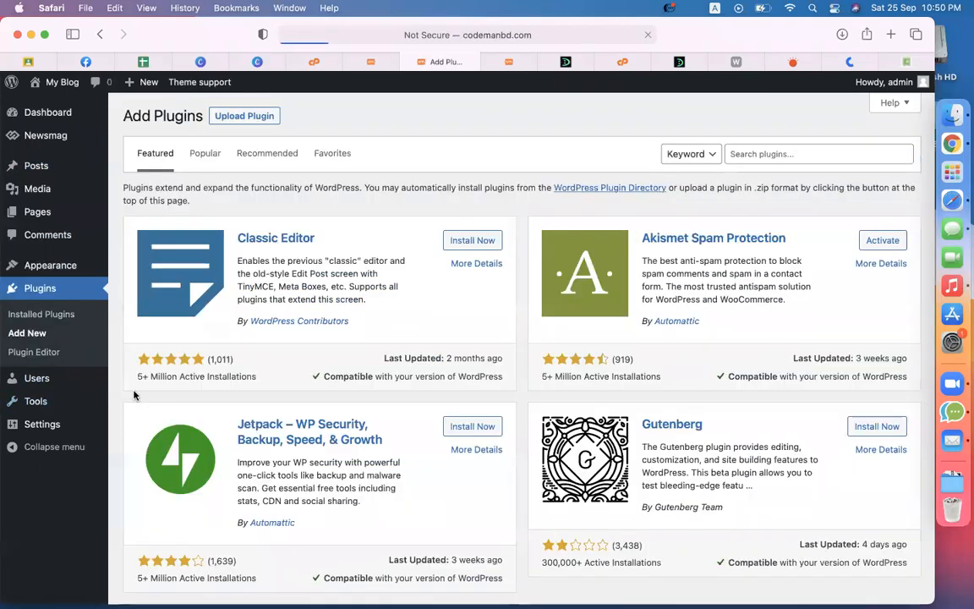
{"action": "left_click", "coordinate": [458, 243]}
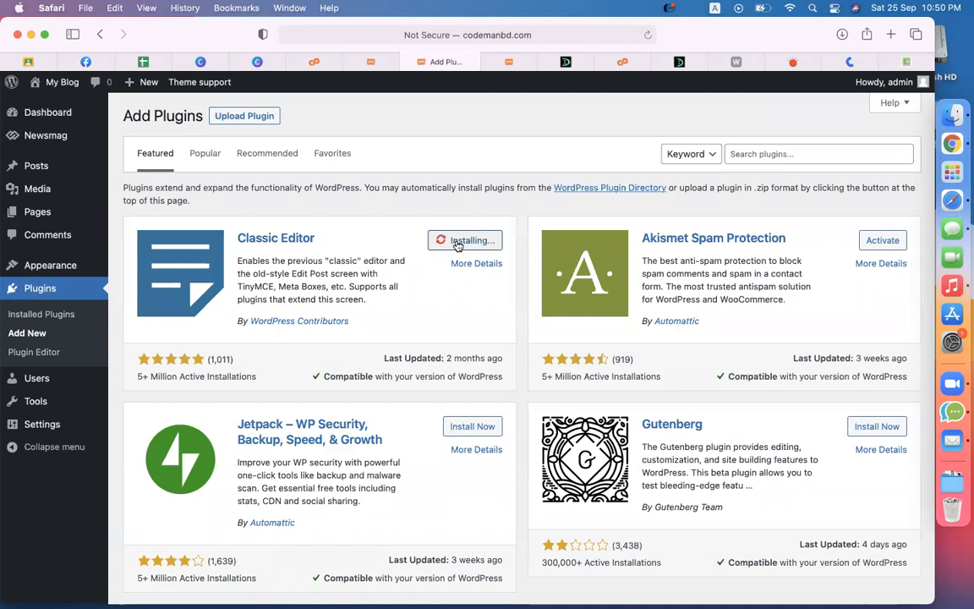
{"action": "left_click", "coordinate": [478, 242]}
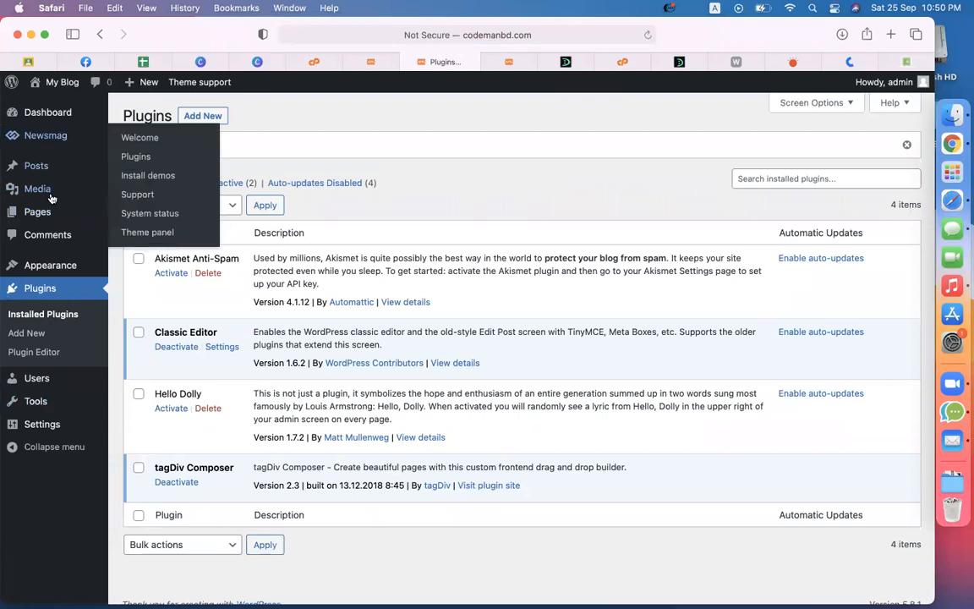
{"action": "mouse_move", "coordinate": [38, 164]}
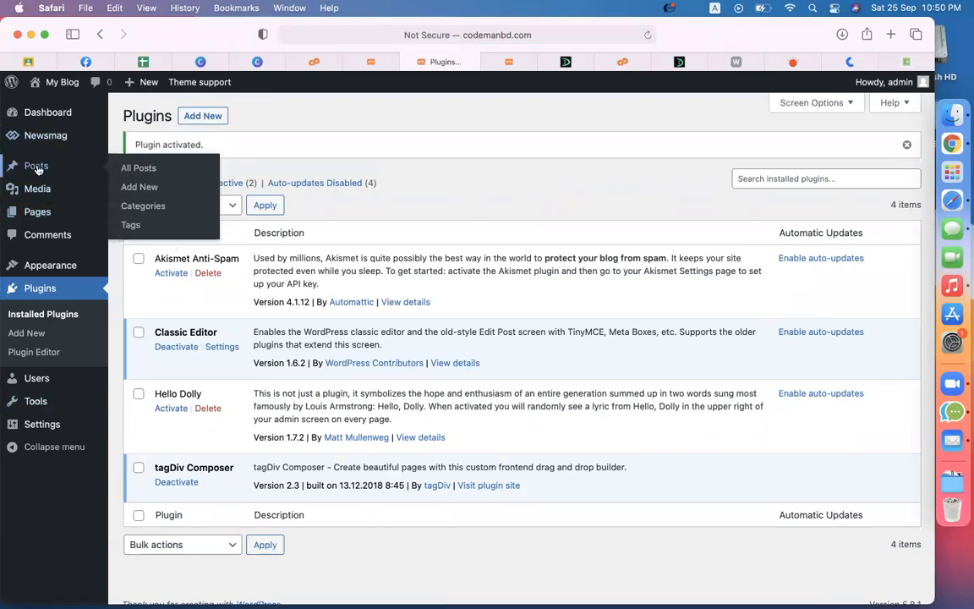
{"action": "left_click", "coordinate": [132, 193]}
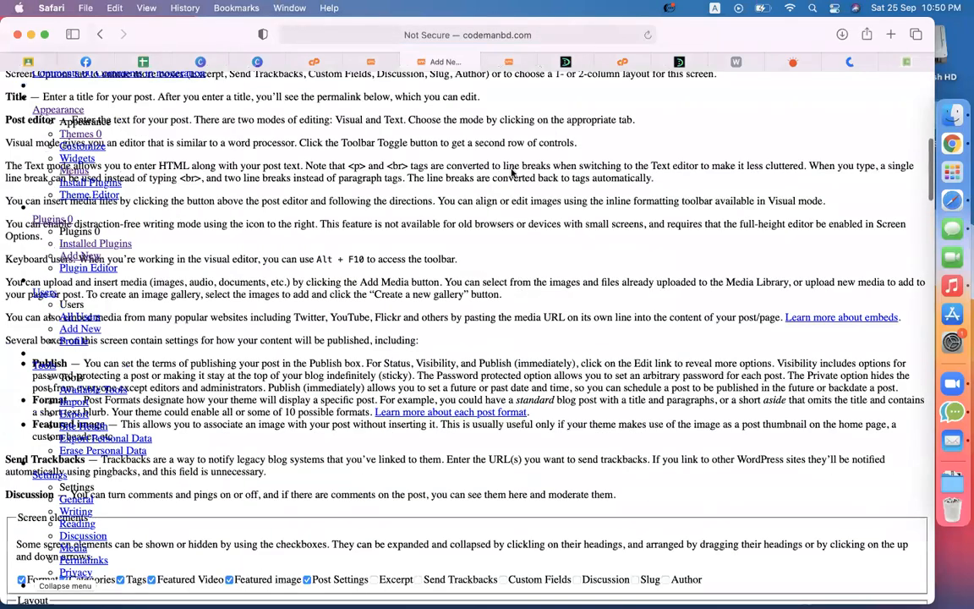
Step: Paste 'Travel Booking WordPress Theme' as the title of the reloaded new post
{"action": "left_click", "coordinate": [646, 36]}
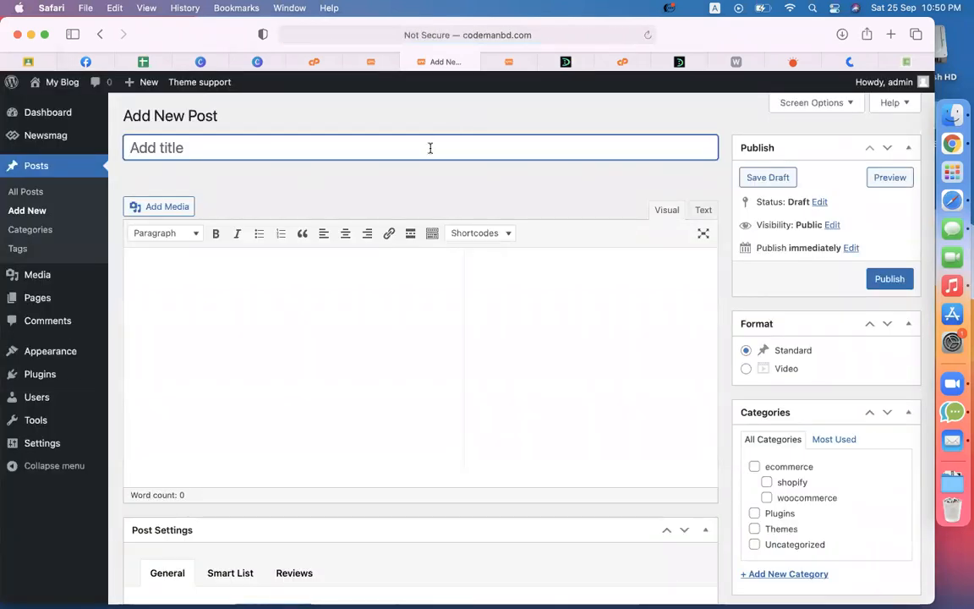
{"action": "type", "text": "Travel Booking WordPress Theme"}
{"action": "left_click", "coordinate": [399, 399]}
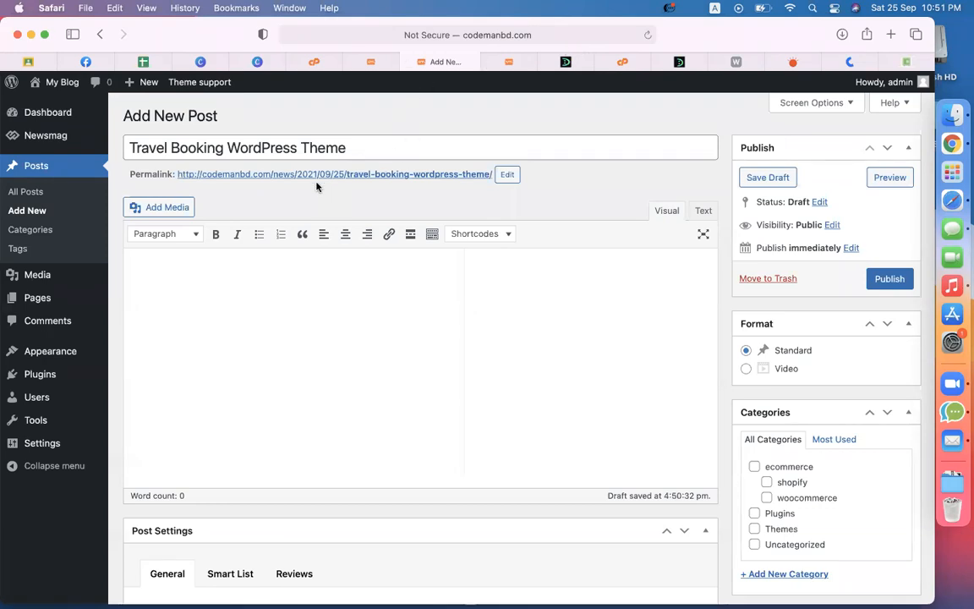
{"action": "scroll", "coordinate": [318, 185], "scroll_direction": "up", "scroll_amount": 5}
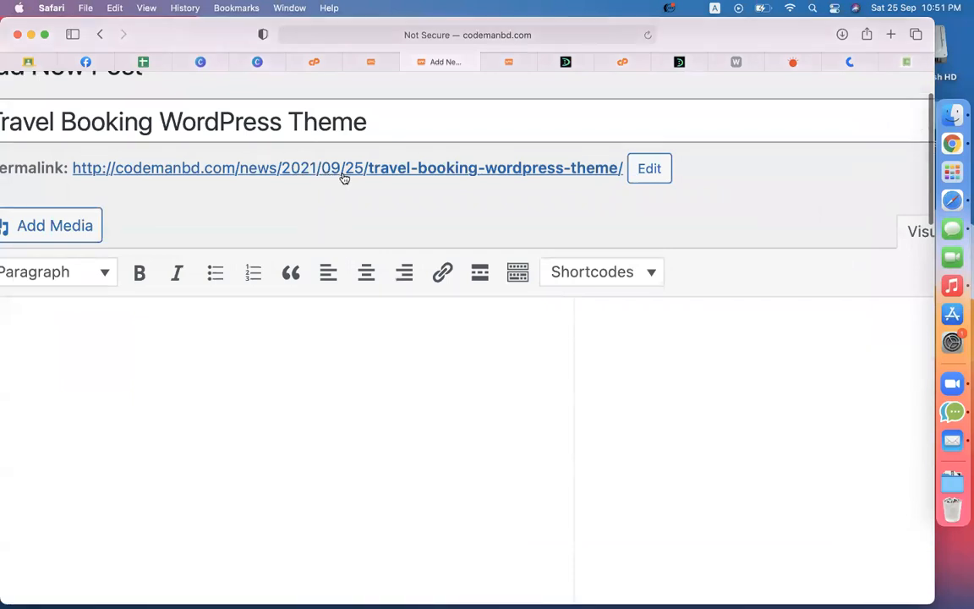
{"action": "scroll", "coordinate": [344, 178], "scroll_direction": "down", "scroll_amount": 5}
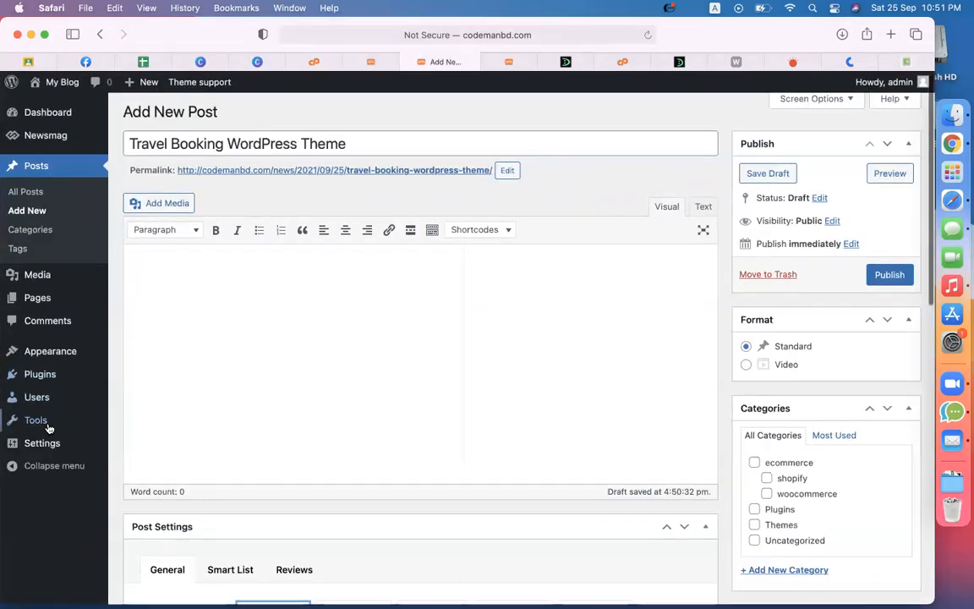
Step: Save permalinks as the Post name structure (/%postname%/), then list all posts
{"action": "mouse_move", "coordinate": [44, 442]}
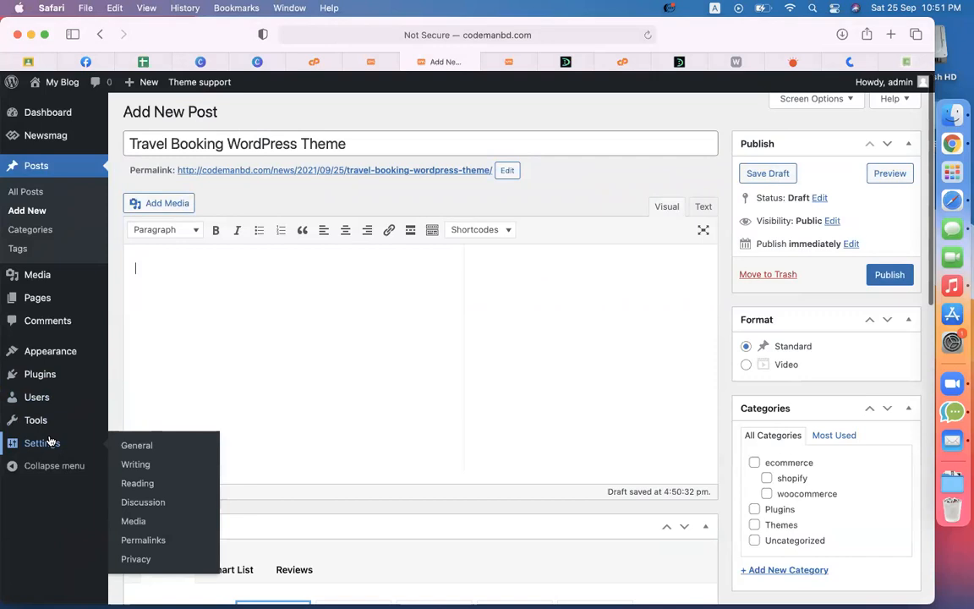
{"action": "left_click", "coordinate": [154, 539]}
{"action": "left_click", "coordinate": [510, 256]}
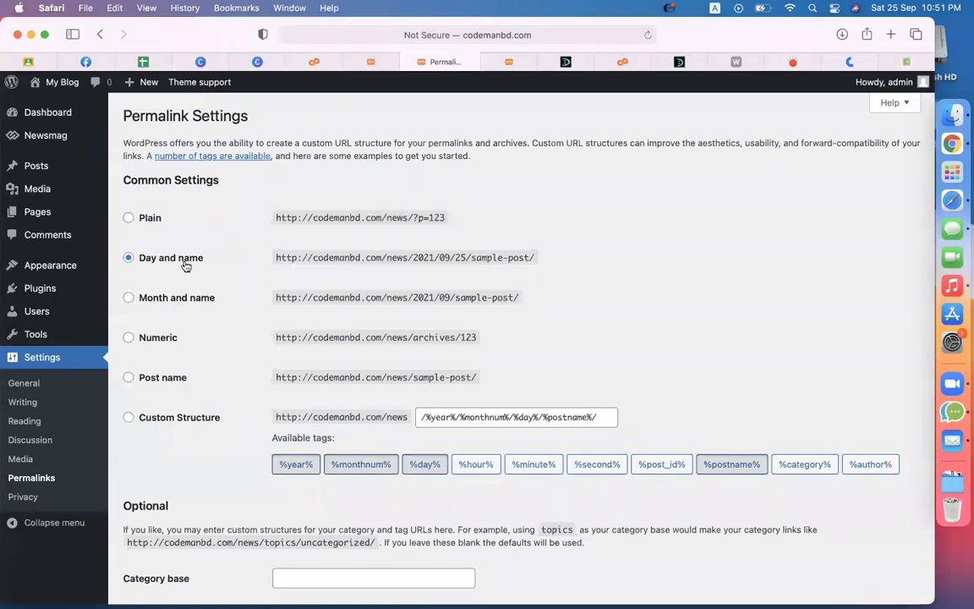
{"action": "left_click", "coordinate": [166, 379]}
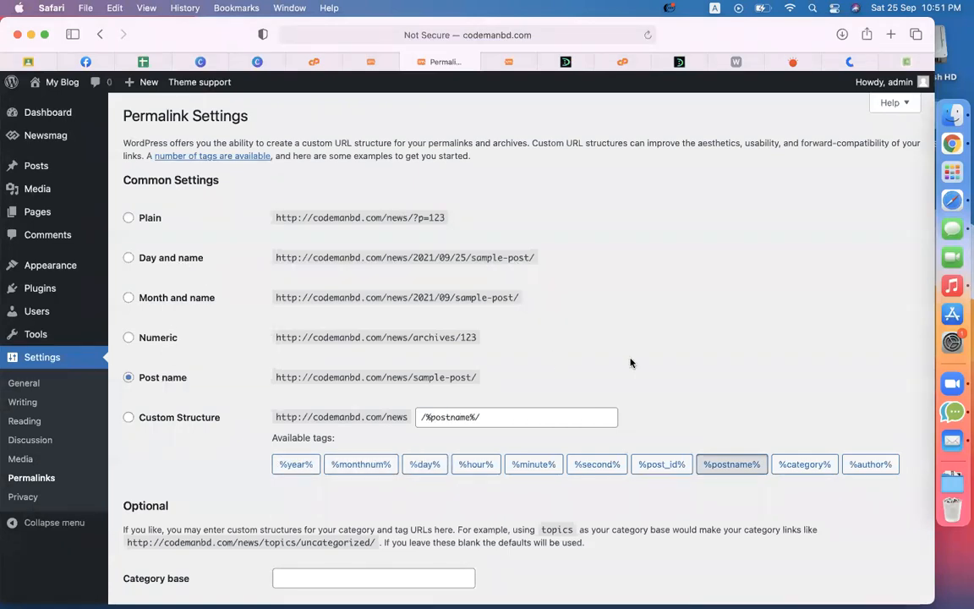
{"action": "scroll", "coordinate": [630, 363], "scroll_direction": "down", "scroll_amount": 3}
{"action": "left_click", "coordinate": [152, 536]}
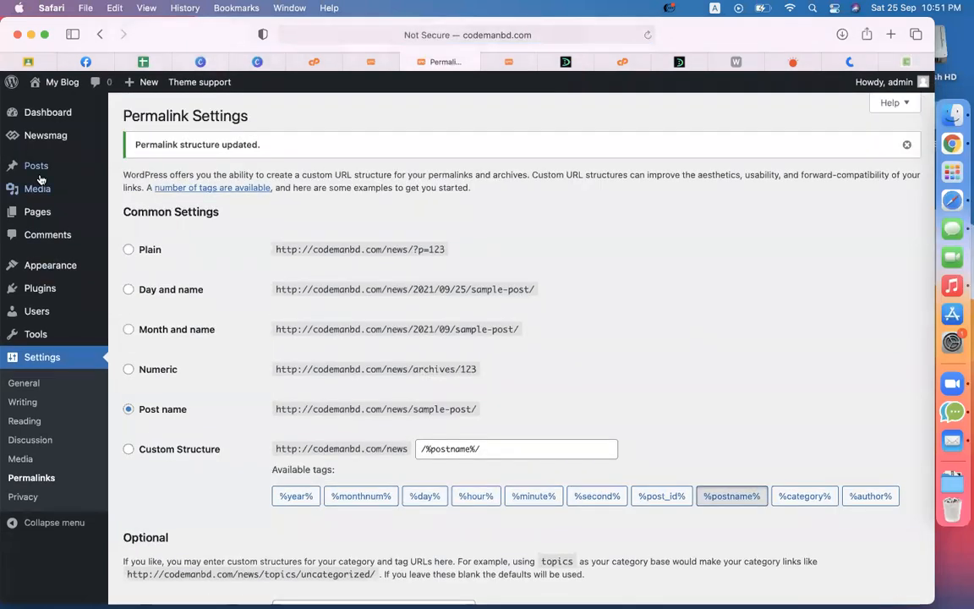
{"action": "mouse_move", "coordinate": [100, 175]}
{"action": "left_click", "coordinate": [129, 168]}
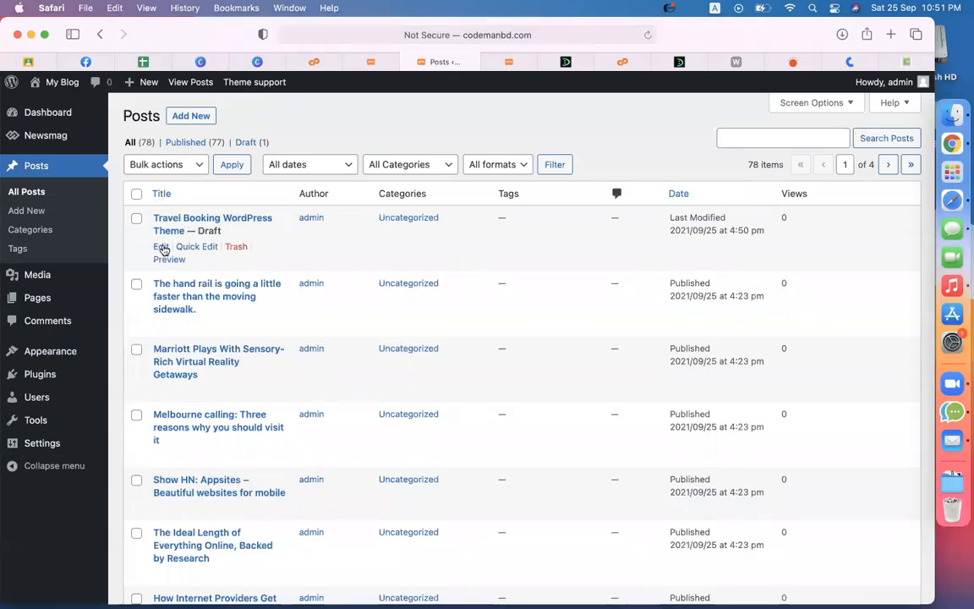
Step: Trash the old draft and start a fresh post titled Travel Booking WordPress Theme
{"action": "left_click", "coordinate": [239, 247]}
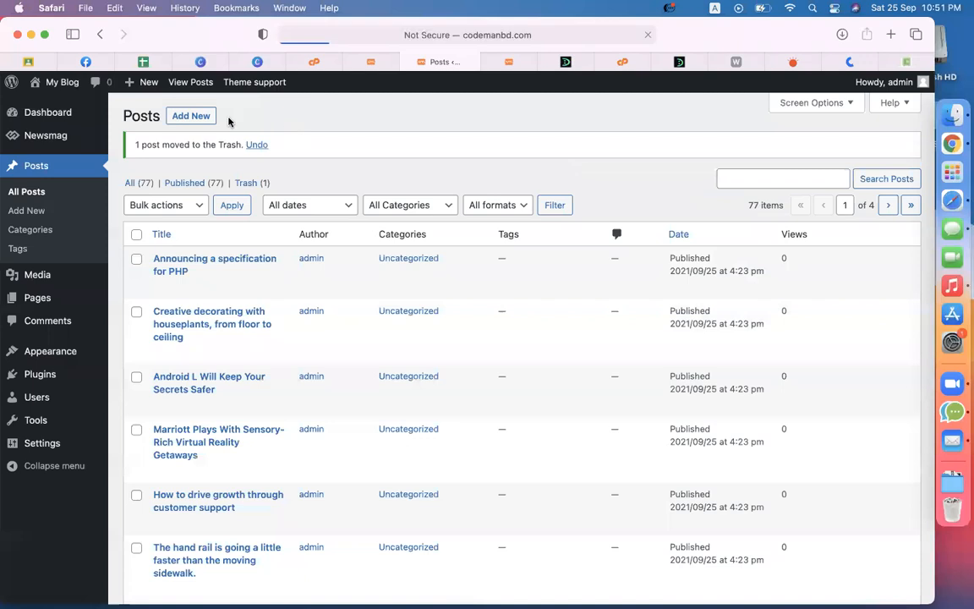
{"action": "left_click", "coordinate": [197, 116]}
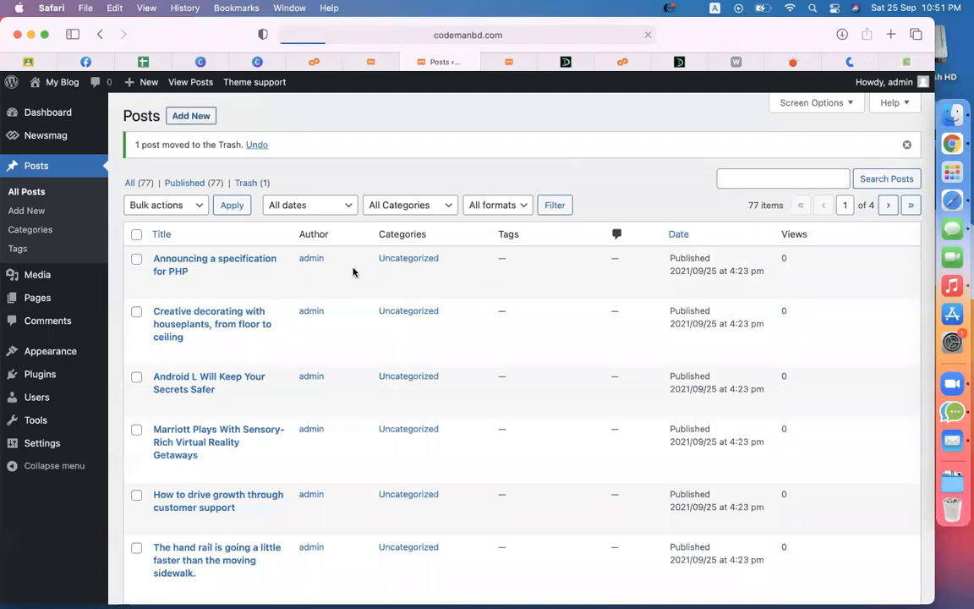
{"action": "type", "text": "Travel Booking WordPress Theme"}
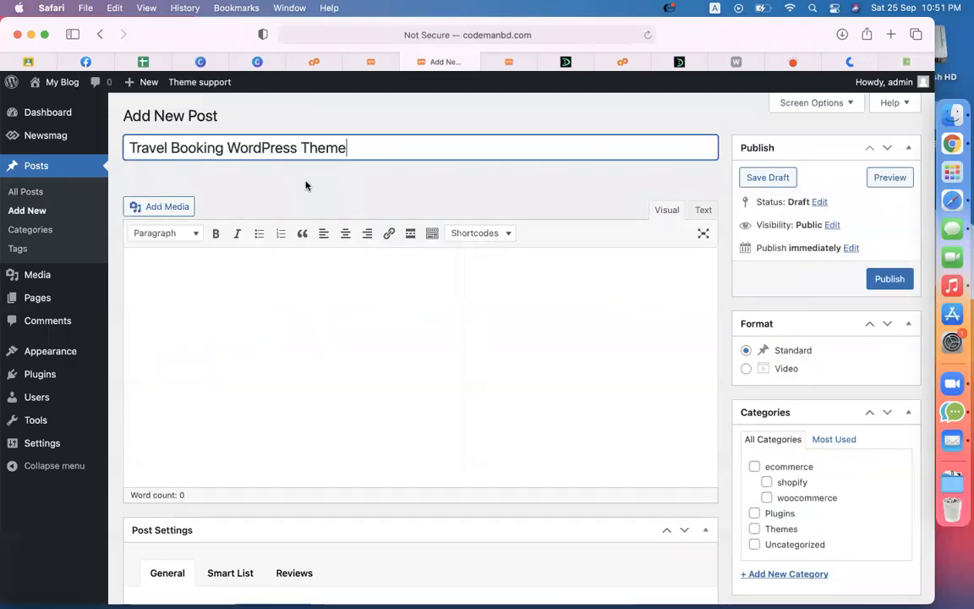
{"action": "left_click", "coordinate": [327, 328]}
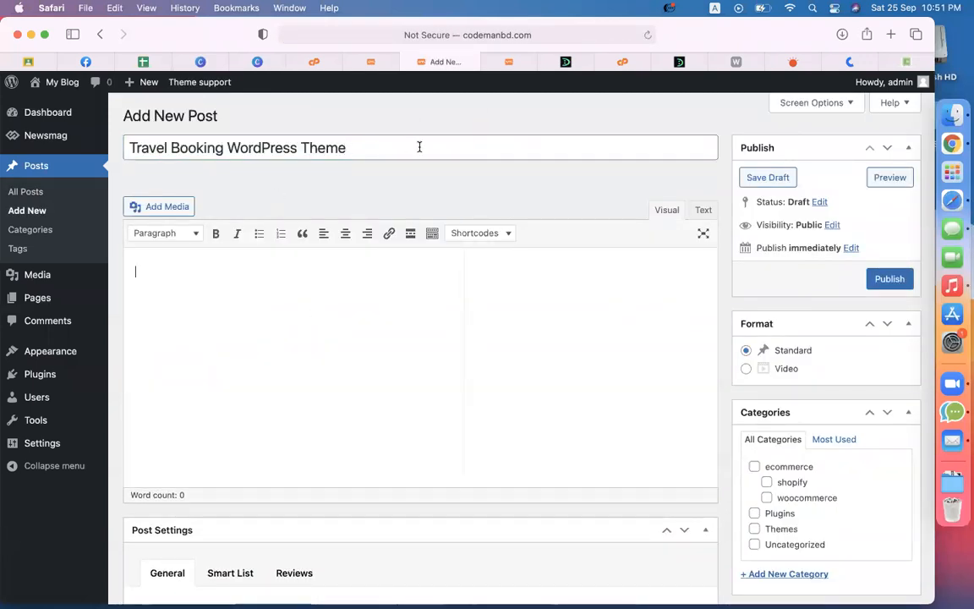
Step: Save the Traveler theme image from the DevelopersZone article to the computer
{"action": "left_click", "coordinate": [681, 62]}
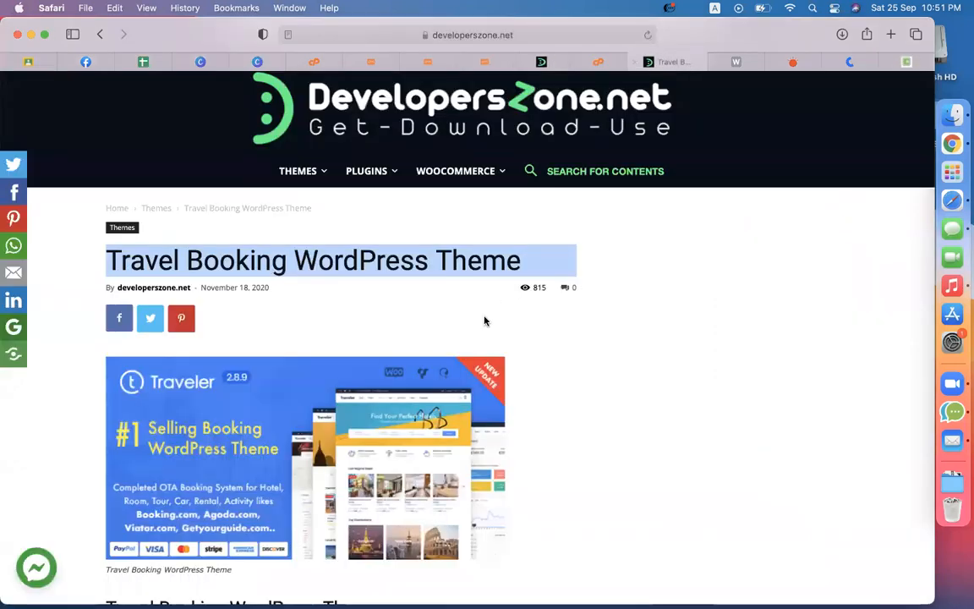
{"action": "scroll", "coordinate": [483, 322], "scroll_direction": "down", "scroll_amount": 5}
{"action": "right_click", "coordinate": [381, 303]}
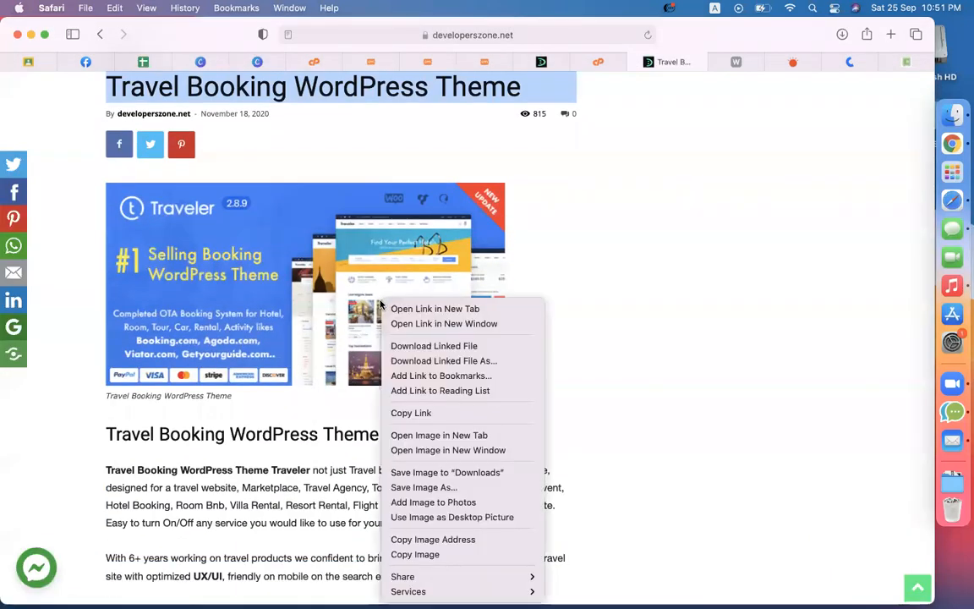
{"action": "left_click", "coordinate": [436, 487]}
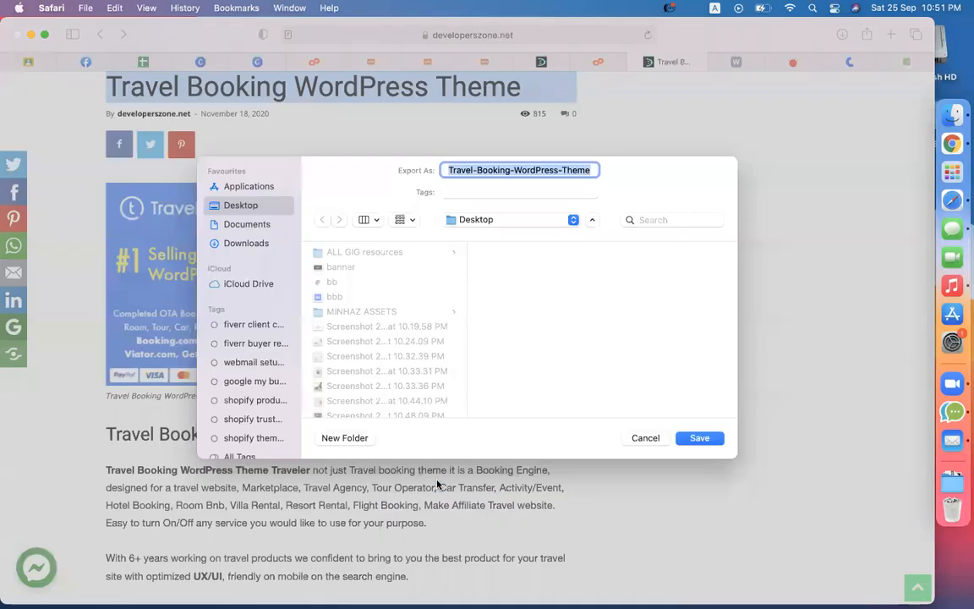
{"action": "key", "text": "Return"}
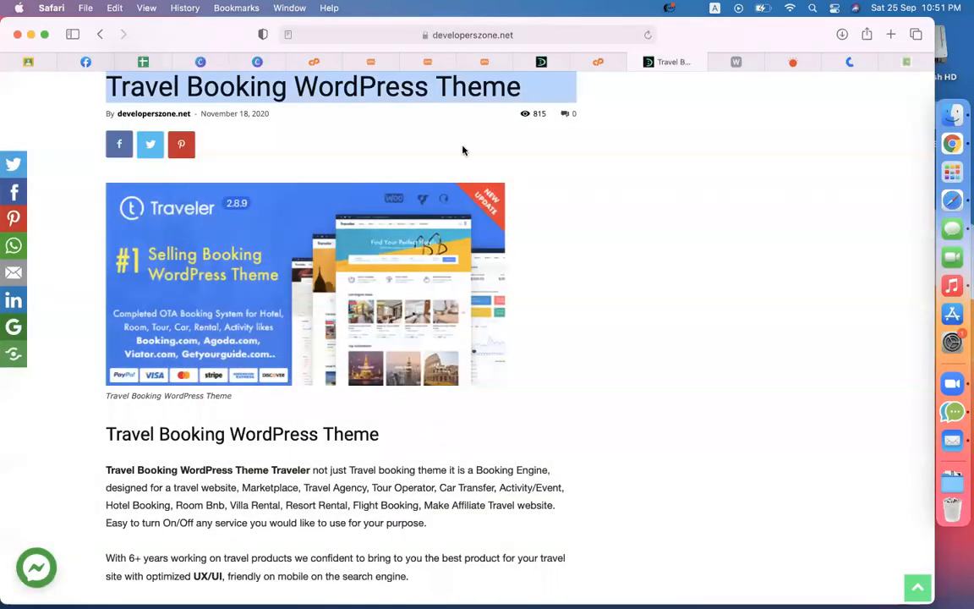
{"action": "left_click", "coordinate": [492, 67]}
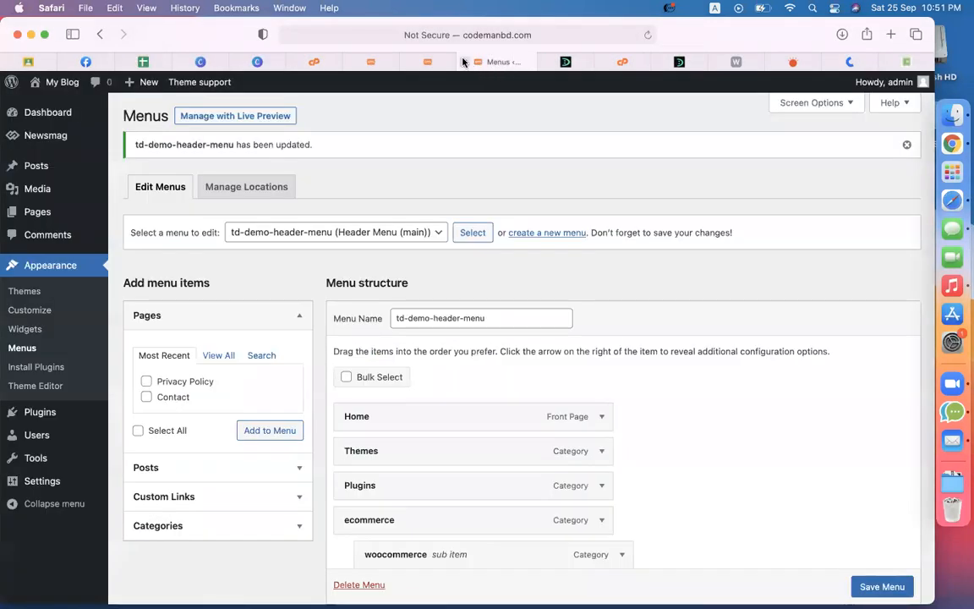
Step: Upload the downloaded Travel-Booking-WordPress-Theme.png through the featured image dialog
{"action": "left_click", "coordinate": [464, 61]}
{"action": "scroll", "coordinate": [798, 483], "scroll_direction": "down", "scroll_amount": 15}
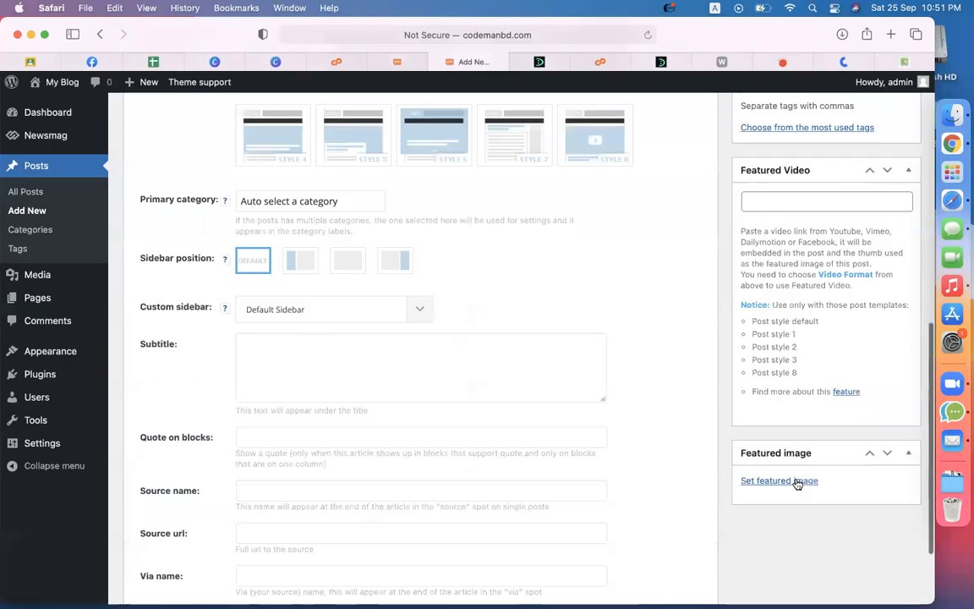
{"action": "left_click", "coordinate": [751, 366]}
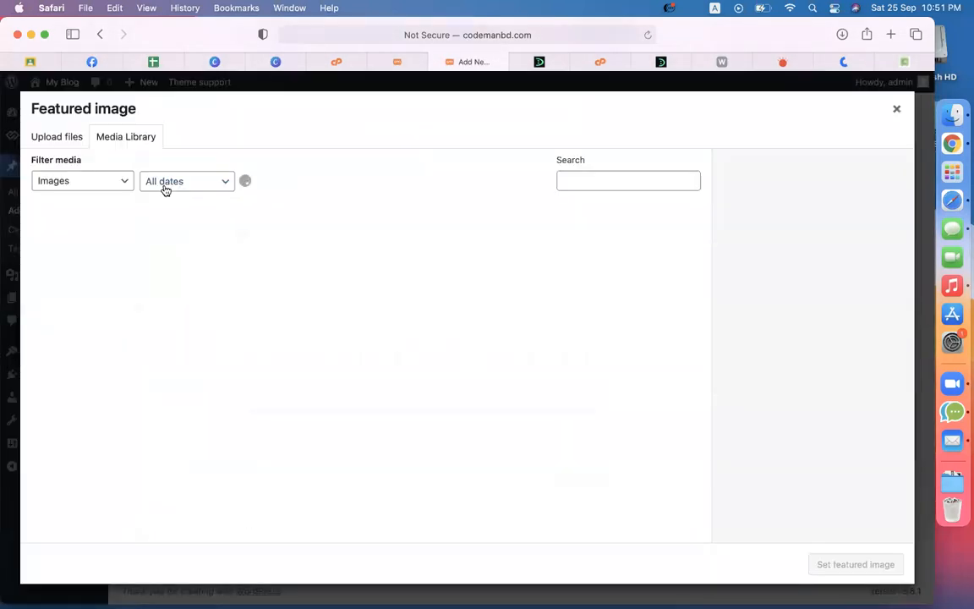
{"action": "left_click", "coordinate": [64, 138]}
{"action": "left_click", "coordinate": [459, 339]}
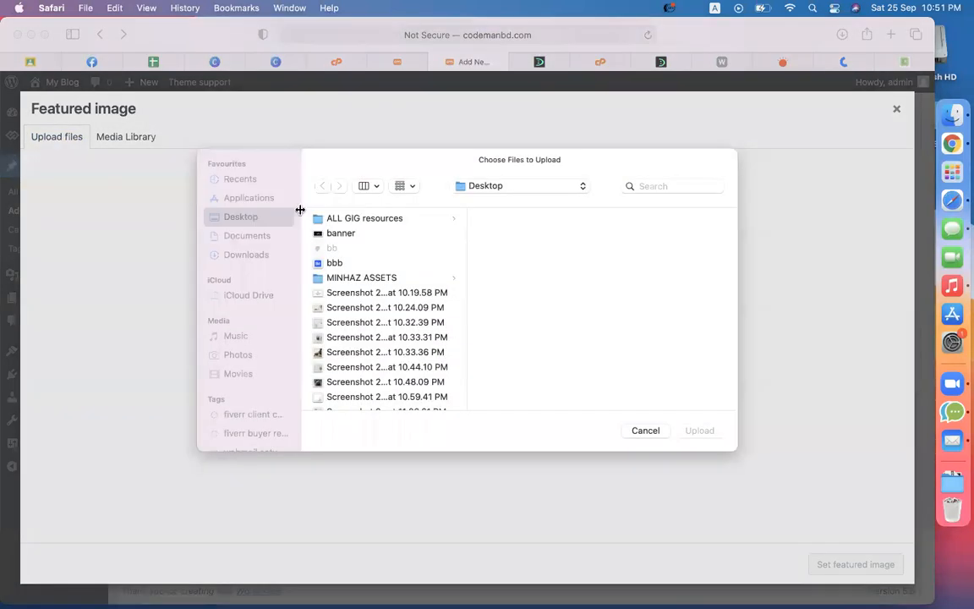
{"action": "left_click", "coordinate": [408, 333]}
{"action": "type", "text": "tr"}
{"action": "key", "text": "Return"}
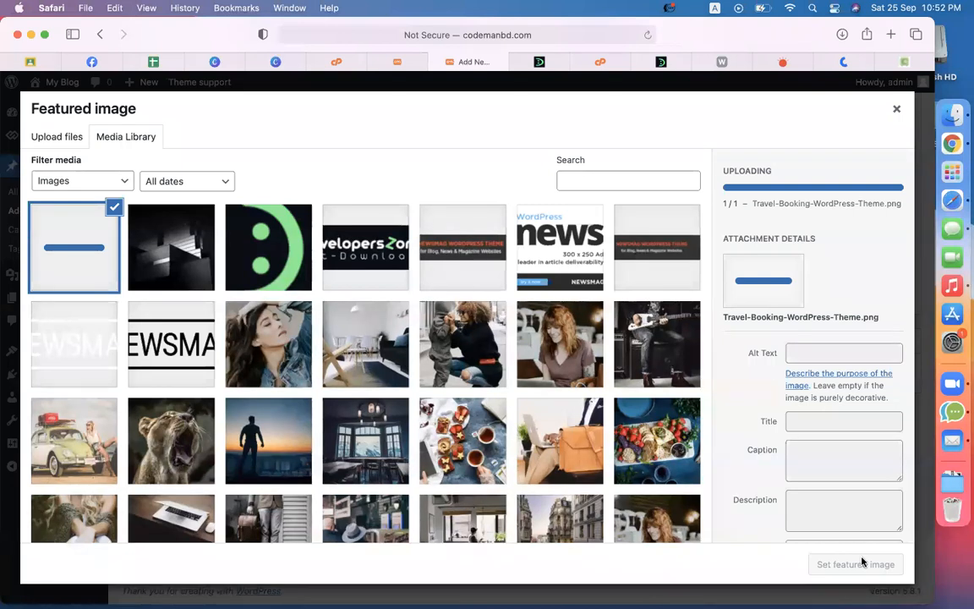
Step: Set the uploaded 590 by 300 image as the post's featured image
{"action": "left_click", "coordinate": [807, 356]}
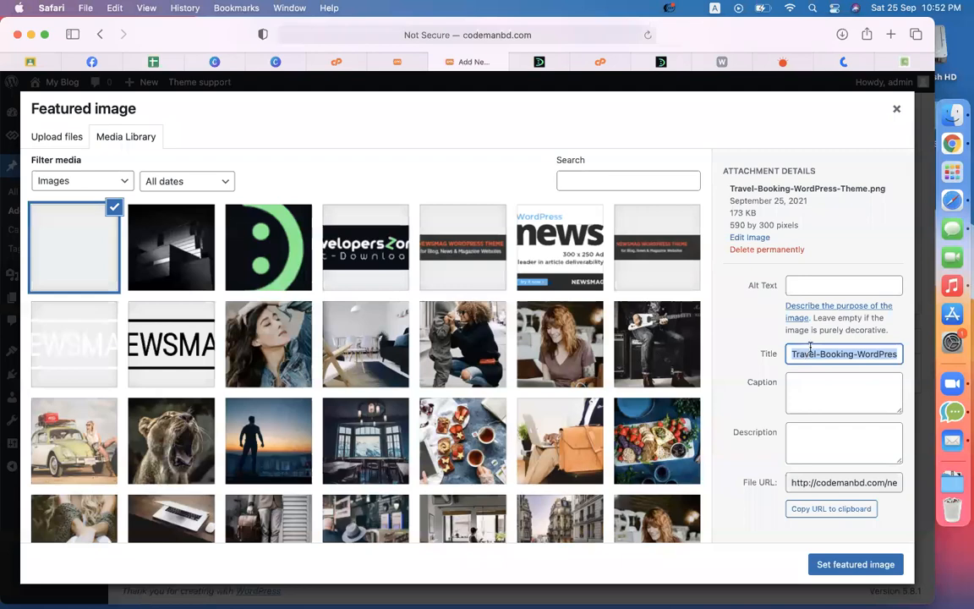
{"action": "left_click", "coordinate": [811, 332]}
{"action": "left_click", "coordinate": [850, 565]}
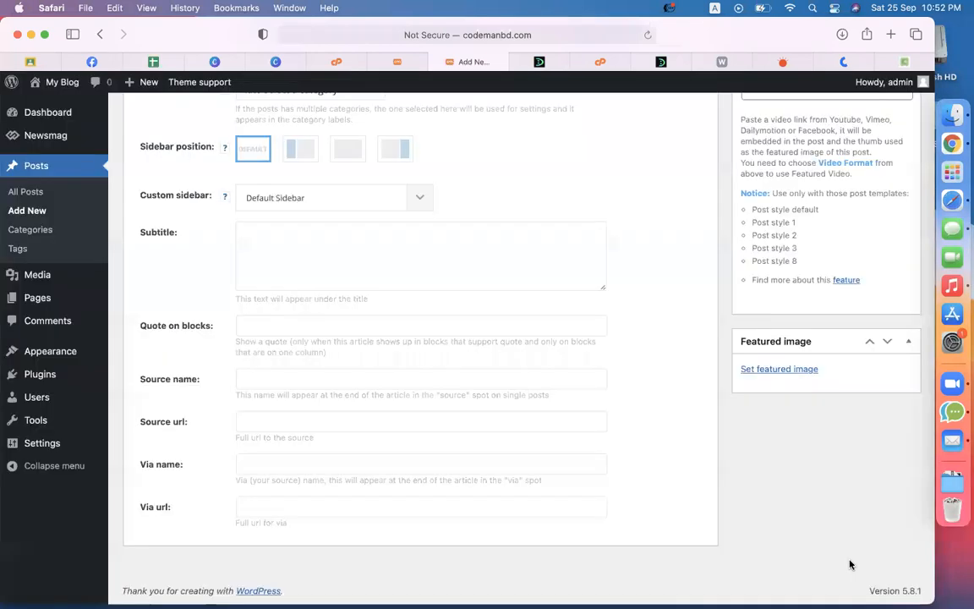
Step: Copy the Travel Booking theme description, title through feature list, and paste it into the post body
{"action": "scroll", "coordinate": [640, 340], "scroll_direction": "up", "scroll_amount": 10}
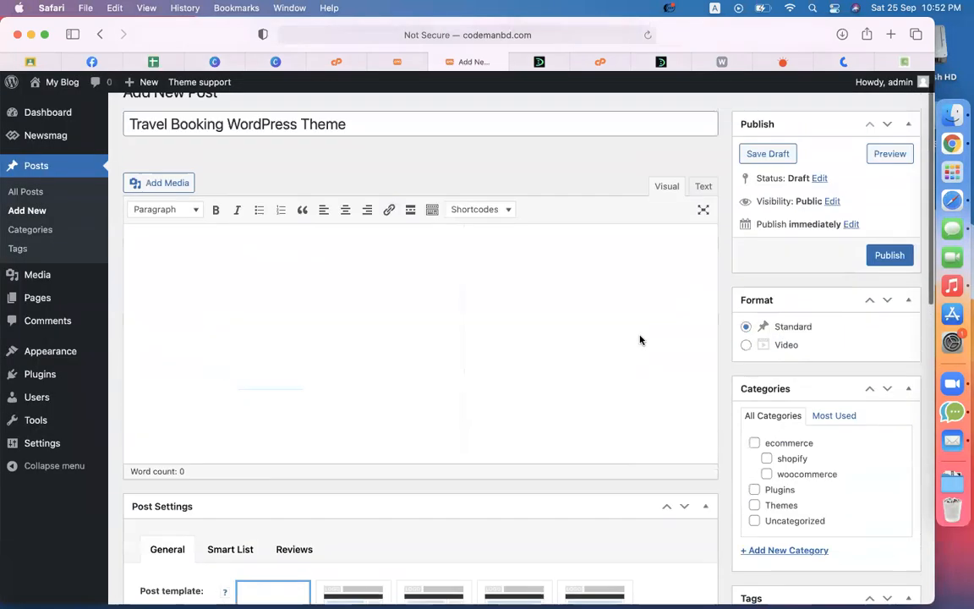
{"action": "left_click", "coordinate": [237, 296]}
{"action": "left_click", "coordinate": [672, 57]}
{"action": "scroll", "coordinate": [153, 233], "scroll_direction": "down", "scroll_amount": 5}
{"action": "left_click_drag", "start_coordinate": [108, 188], "coordinate": [485, 499]}
{"action": "key", "text": "super+c"}
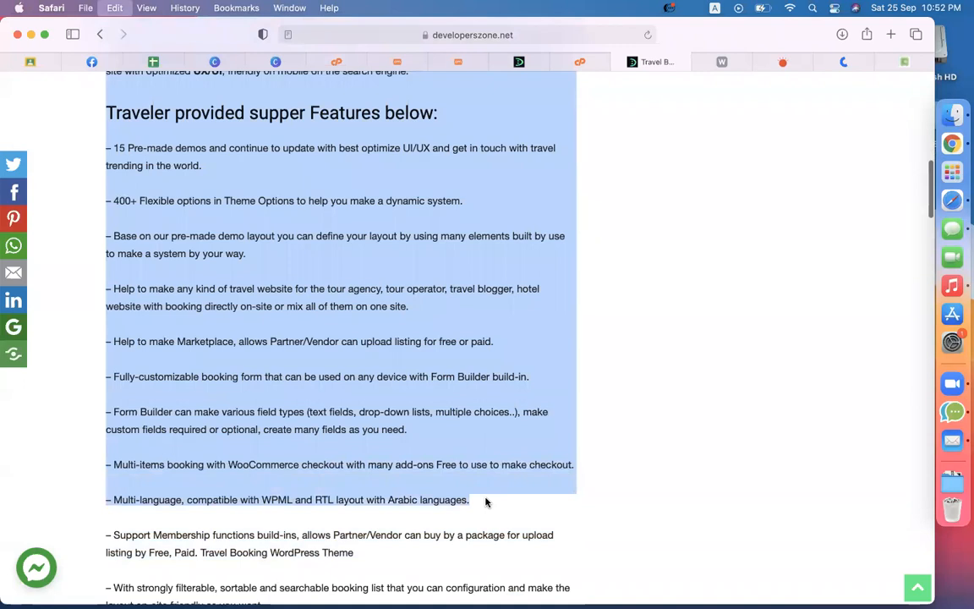
{"action": "left_click", "coordinate": [401, 61]}
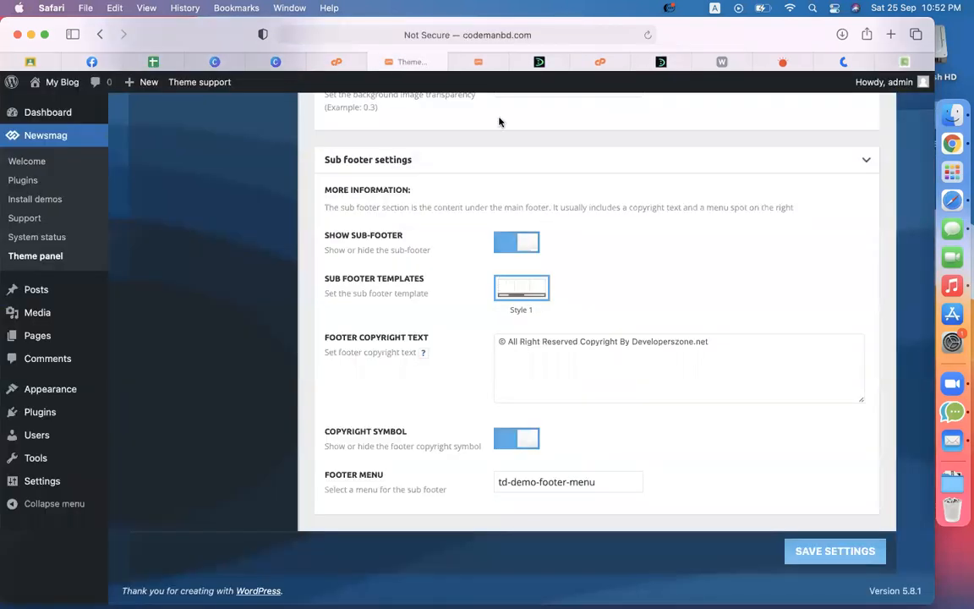
{"action": "left_click", "coordinate": [480, 74]}
{"action": "left_click", "coordinate": [479, 64]}
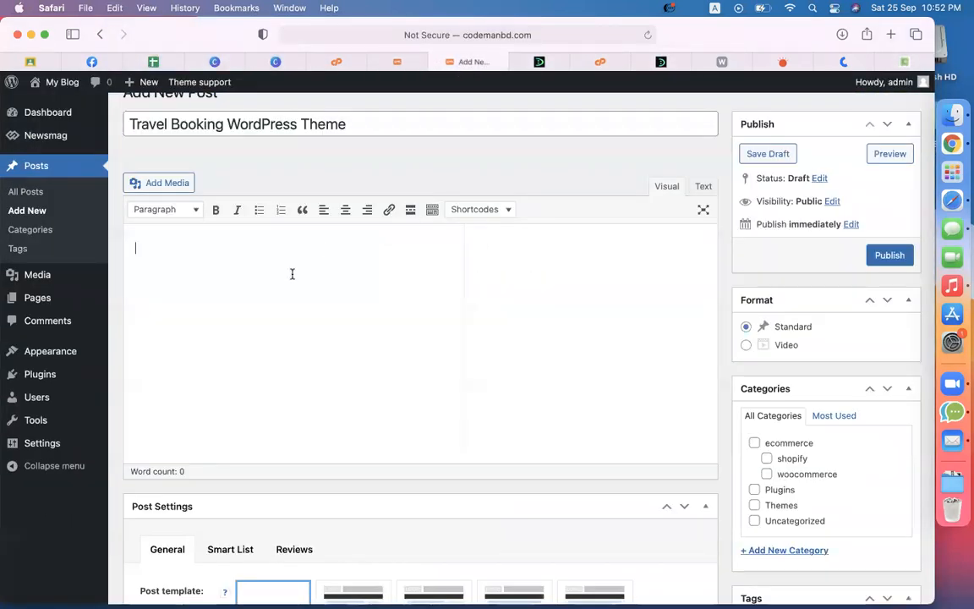
{"action": "key", "text": "super+v"}
Step: Publish the Travel Booking WordPress Theme post with the Themes category ticked
{"action": "scroll", "coordinate": [348, 310], "scroll_direction": "up", "scroll_amount": 1}
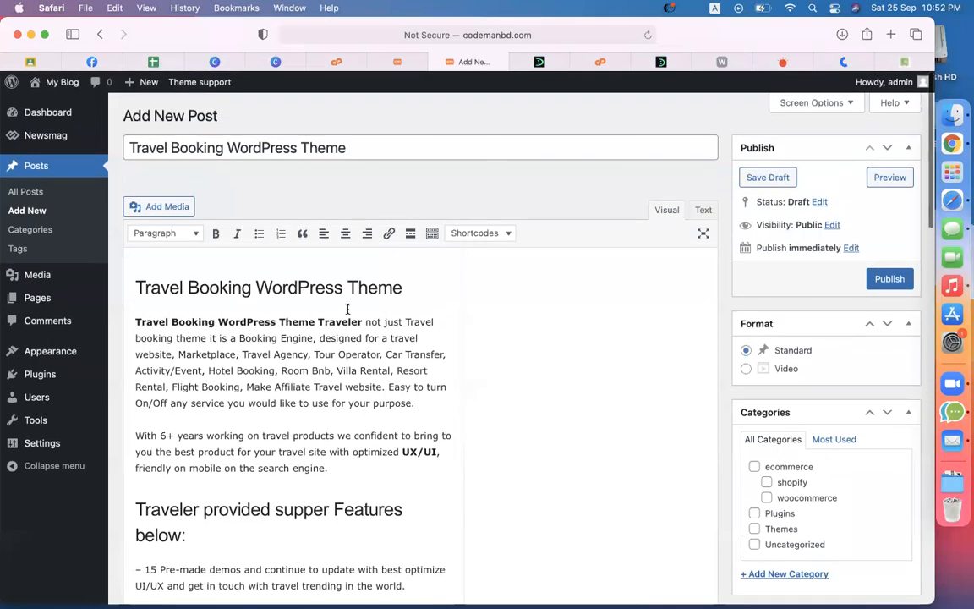
{"action": "double_click", "coordinate": [320, 149]}
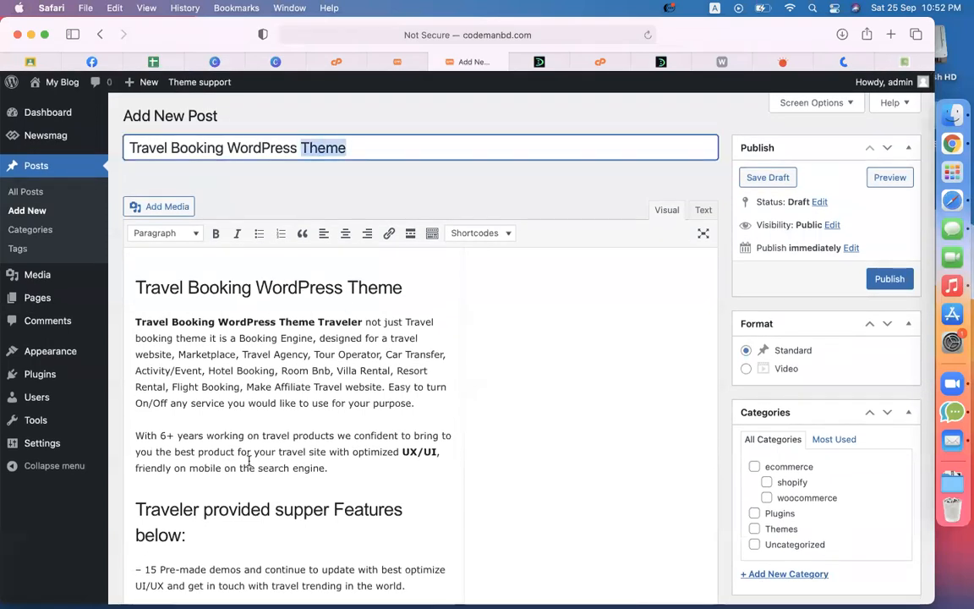
{"action": "left_click", "coordinate": [226, 417]}
{"action": "scroll", "coordinate": [779, 403], "scroll_direction": "down", "scroll_amount": 4}
{"action": "scroll", "coordinate": [780, 402], "scroll_direction": "down", "scroll_amount": 1}
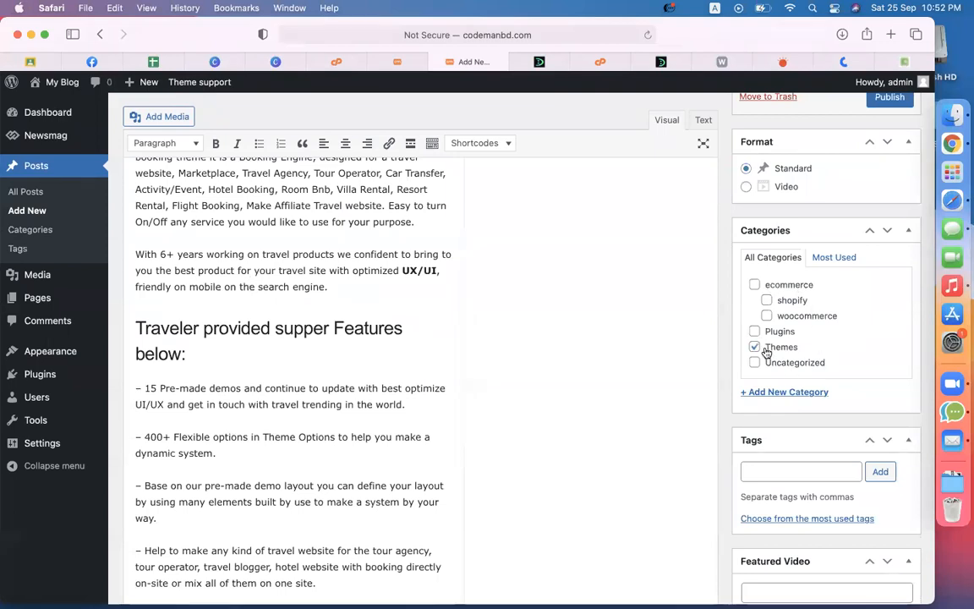
{"action": "scroll", "coordinate": [544, 376], "scroll_direction": "up", "scroll_amount": 5}
{"action": "left_click", "coordinate": [891, 283]}
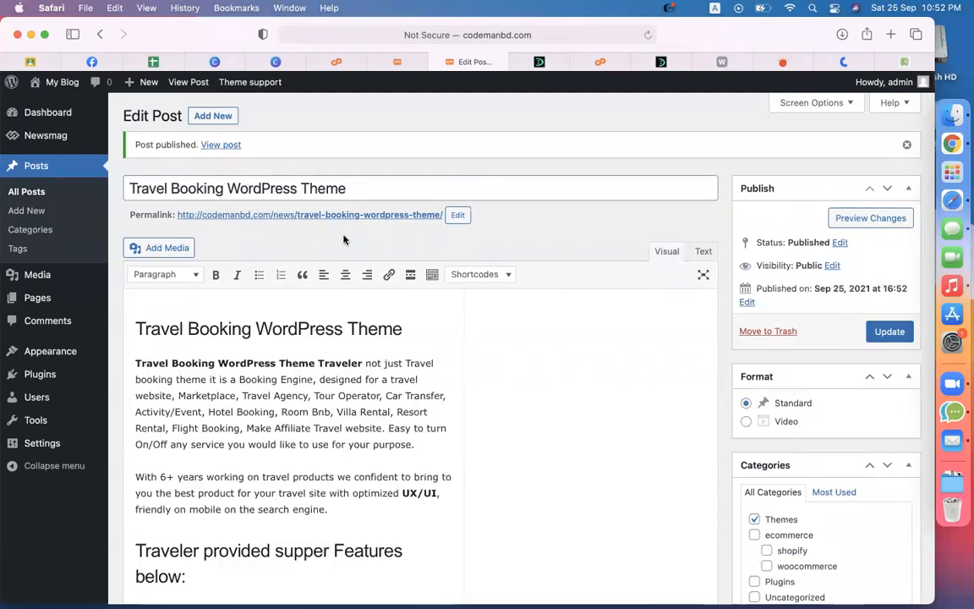
Step: Show the full Posts list, with the new Travel Booking post at the top
{"action": "scroll", "coordinate": [341, 240], "scroll_direction": "up", "scroll_amount": 5}
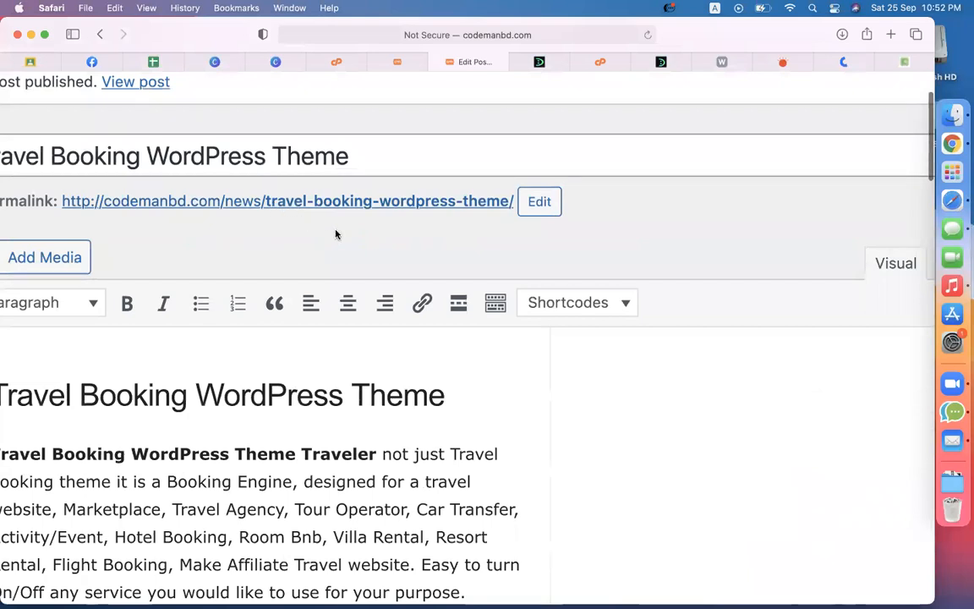
{"action": "scroll", "coordinate": [388, 228], "scroll_direction": "down", "scroll_amount": 5}
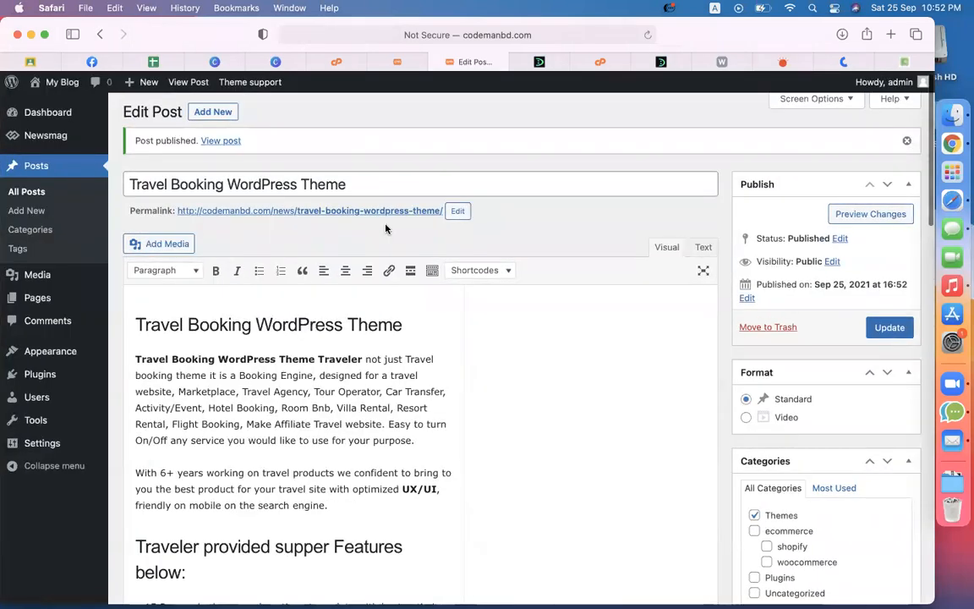
{"action": "left_click", "coordinate": [26, 194]}
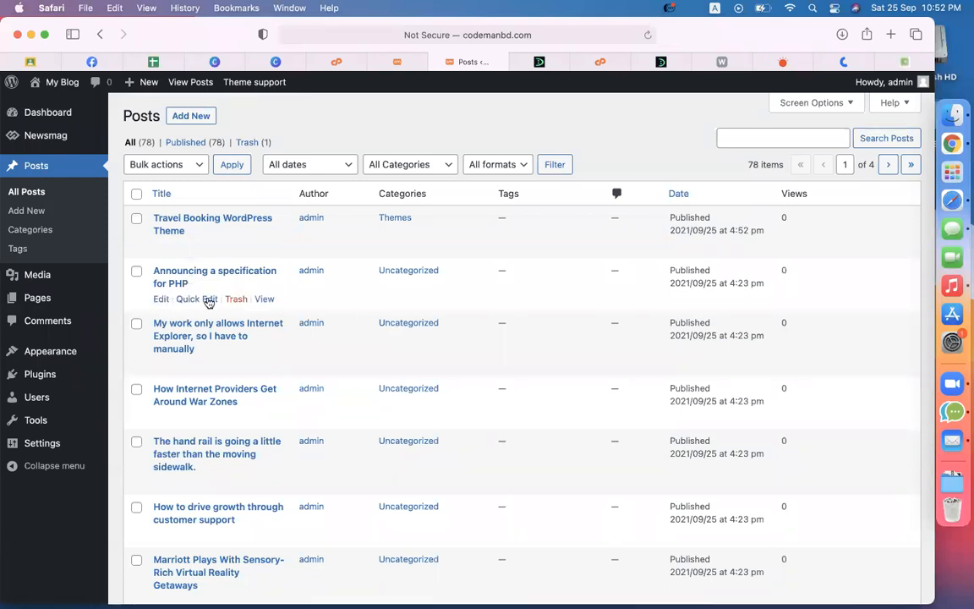
{"action": "left_click", "coordinate": [161, 299]}
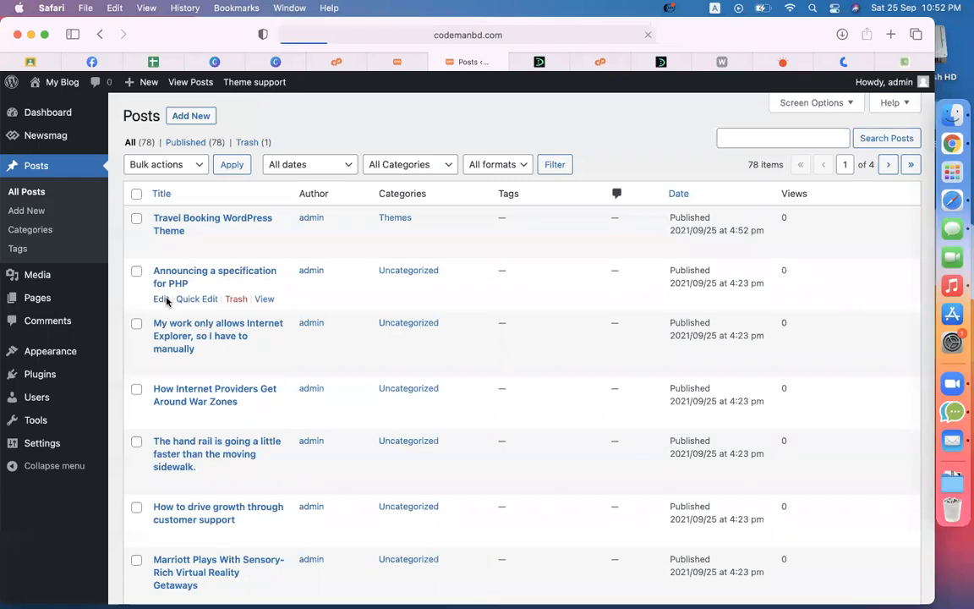
{"action": "scroll", "coordinate": [803, 448], "scroll_direction": "down", "scroll_amount": 10}
{"action": "scroll", "coordinate": [804, 449], "scroll_direction": "down", "scroll_amount": 3}
{"action": "scroll", "coordinate": [387, 230], "scroll_direction": "up", "scroll_amount": 10}
{"action": "left_click", "coordinate": [32, 190]}
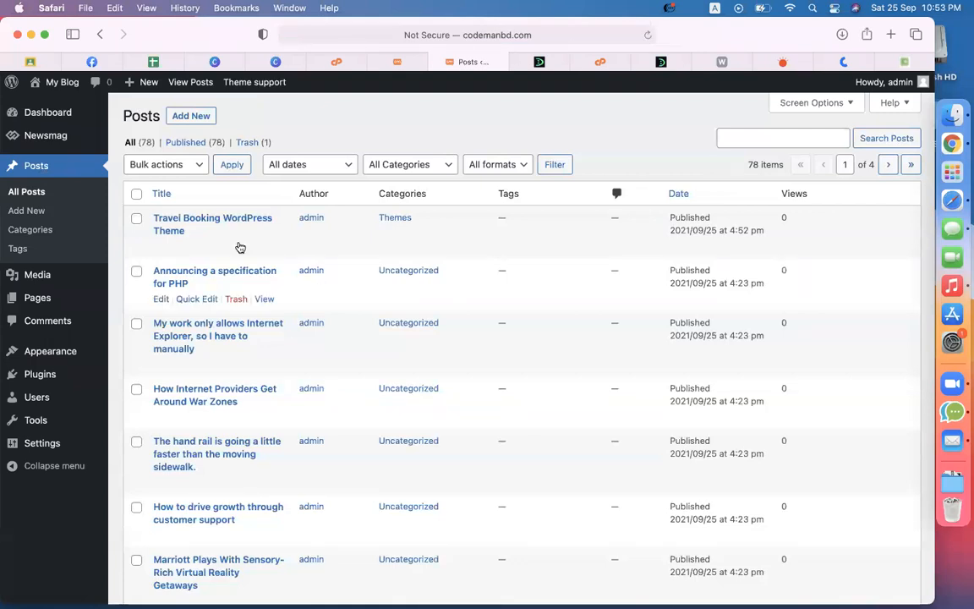
{"action": "left_click", "coordinate": [137, 194]}
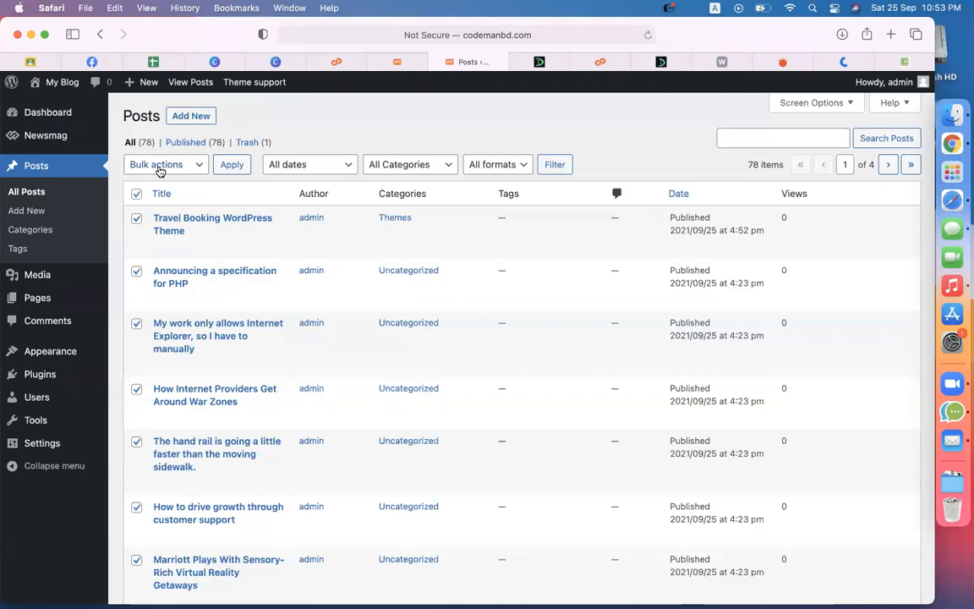
{"action": "left_click", "coordinate": [146, 164]}
{"action": "left_click", "coordinate": [306, 132]}
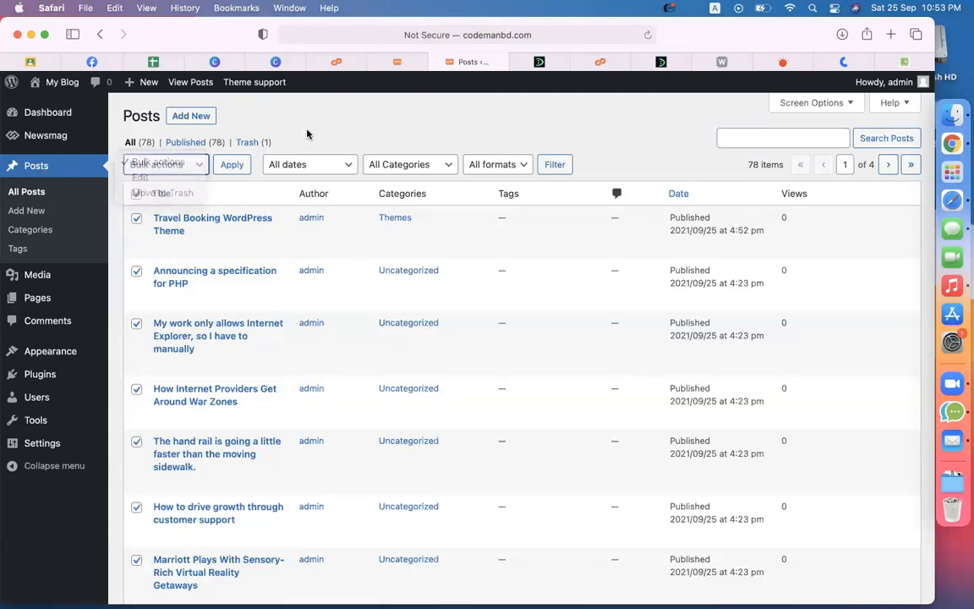
{"action": "left_click", "coordinate": [138, 194]}
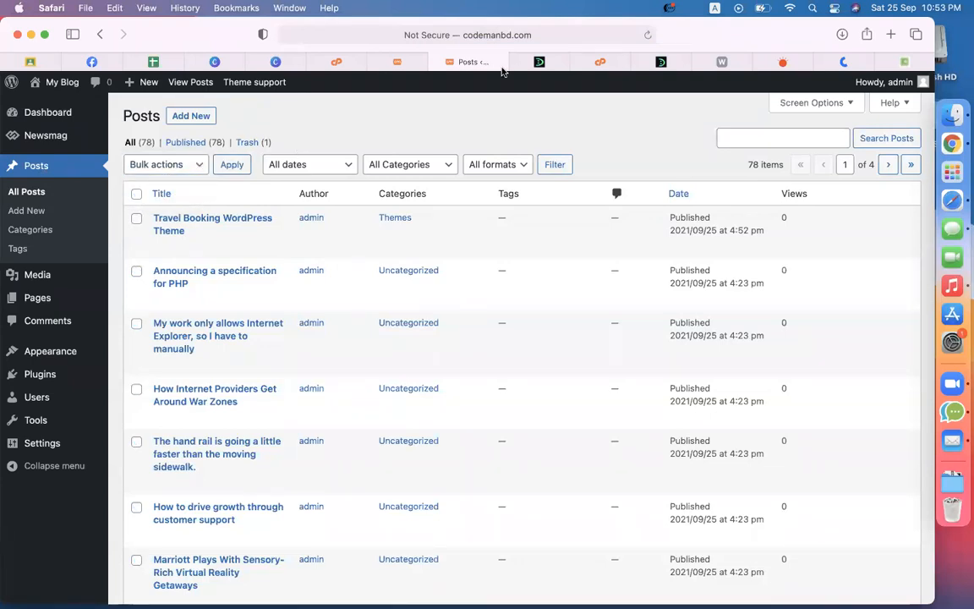
{"action": "mouse_move", "coordinate": [256, 230]}
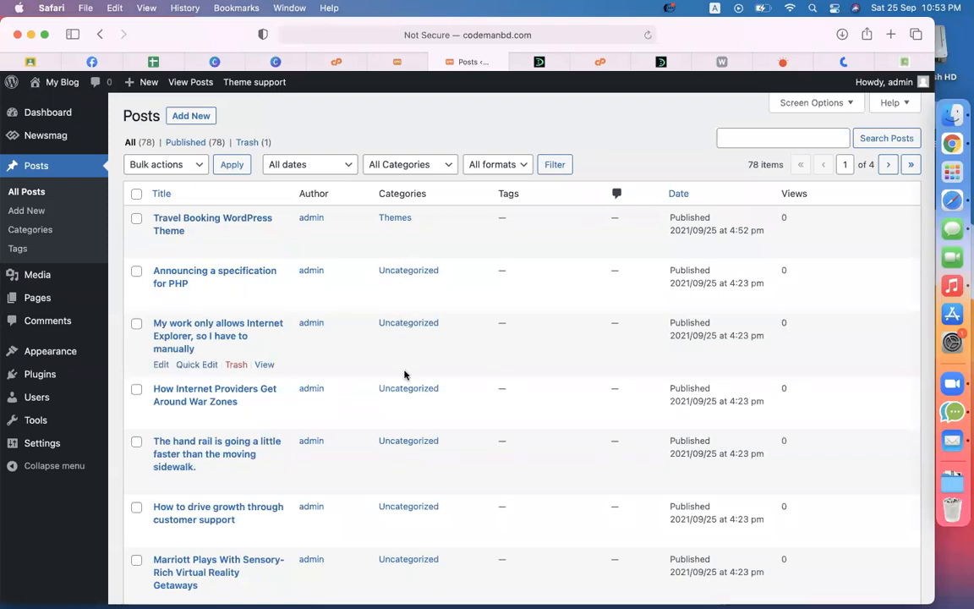
Step: Move the Announcing a specification for PHP post from Uncategorized to Plugins
{"action": "left_click", "coordinate": [197, 299]}
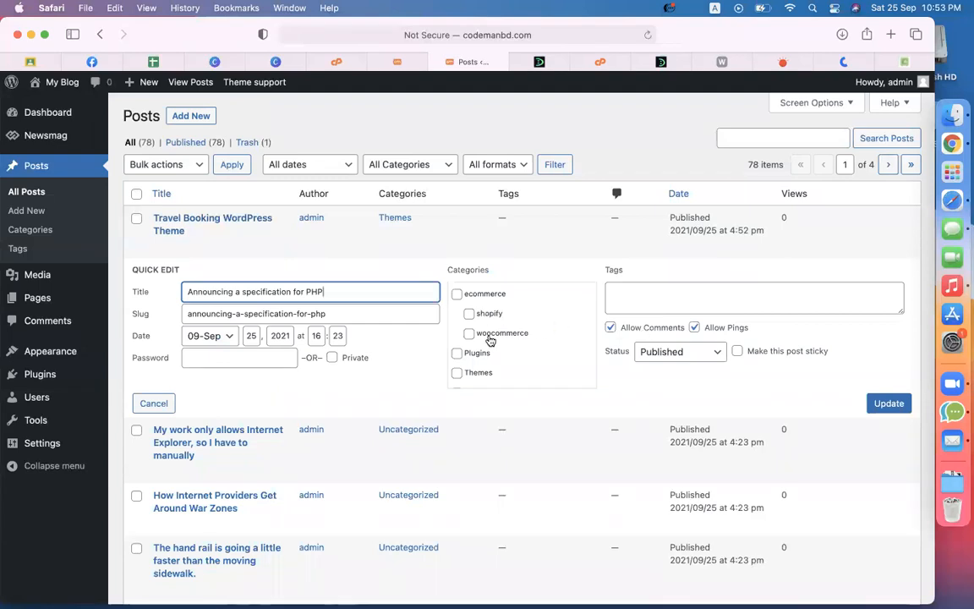
{"action": "scroll", "coordinate": [489, 339], "scroll_direction": "down", "scroll_amount": 1}
{"action": "left_click", "coordinate": [471, 379]}
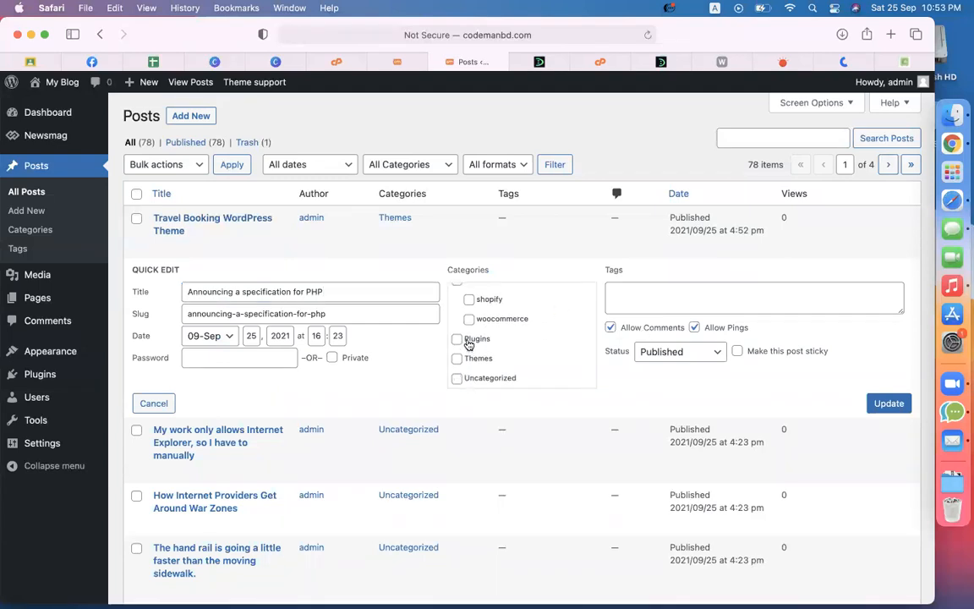
{"action": "left_click", "coordinate": [879, 404]}
Step: Add woocommerce to the Internet Explorer post; file the War Zones post under Themes and woocommerce
{"action": "left_click", "coordinate": [198, 366]}
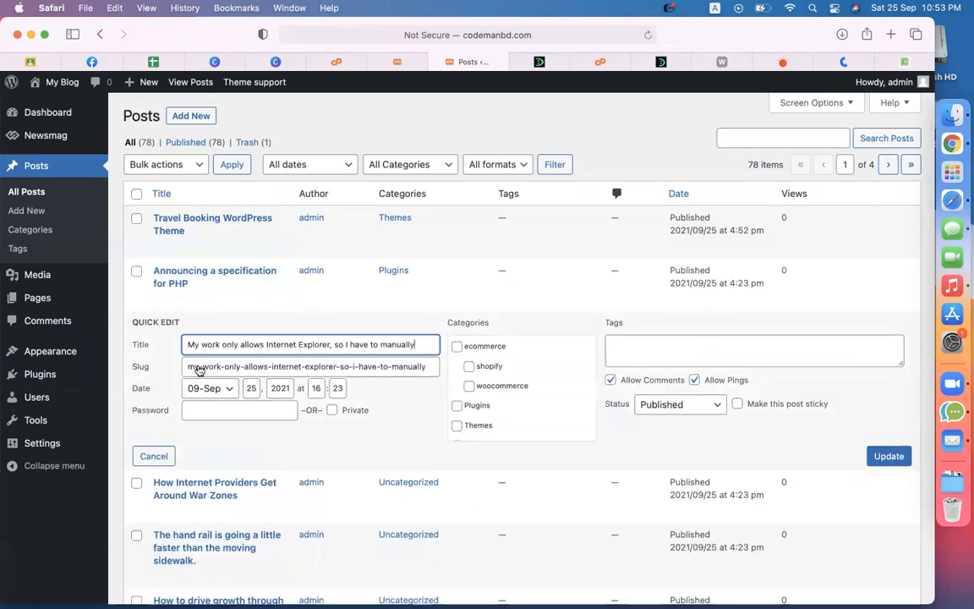
{"action": "left_click", "coordinate": [470, 391]}
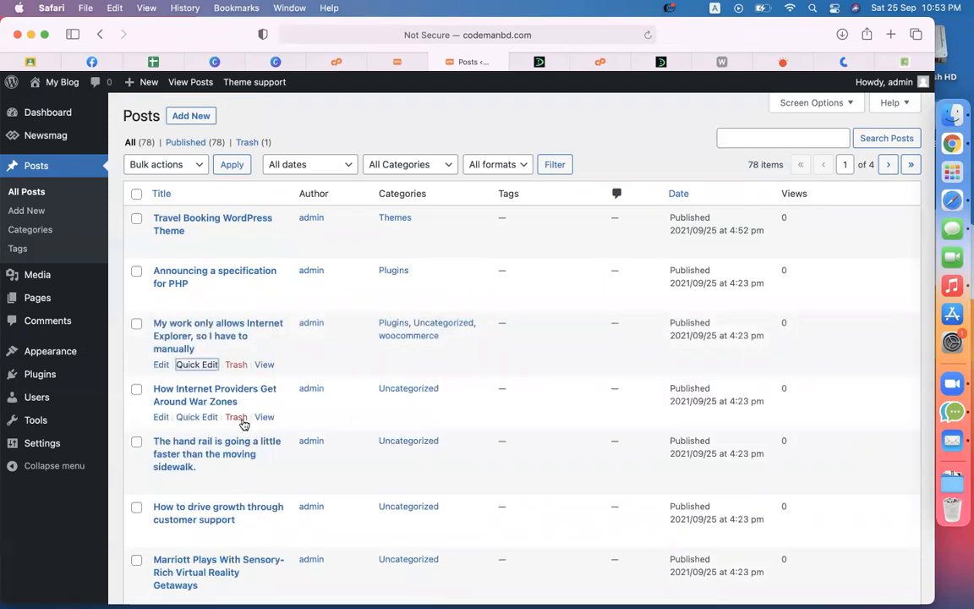
{"action": "left_click", "coordinate": [196, 417]}
{"action": "scroll", "coordinate": [507, 412], "scroll_direction": "down", "scroll_amount": 2}
{"action": "left_click", "coordinate": [471, 492]}
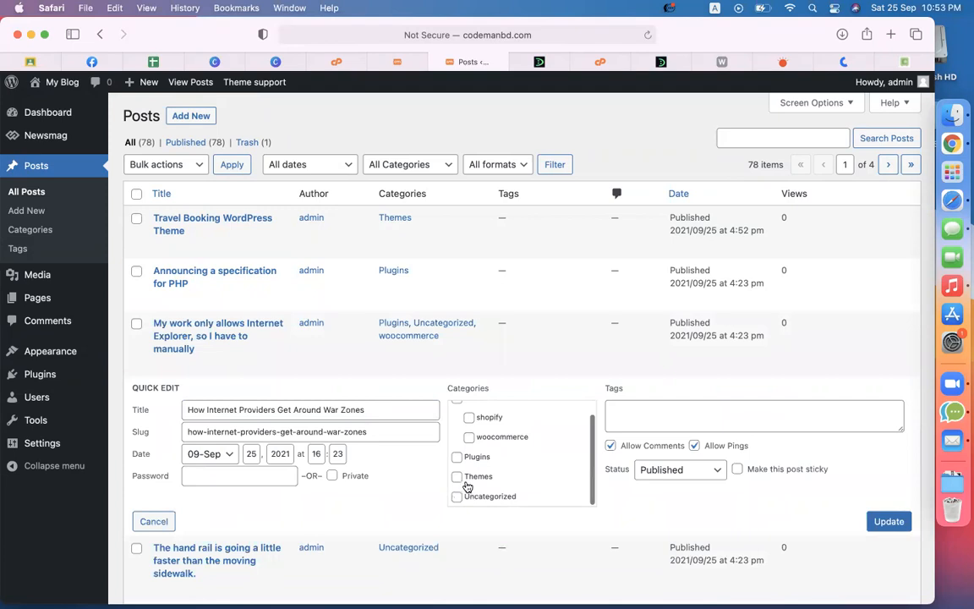
{"action": "left_click", "coordinate": [889, 521]}
{"action": "scroll", "coordinate": [330, 513], "scroll_direction": "down", "scroll_amount": 5}
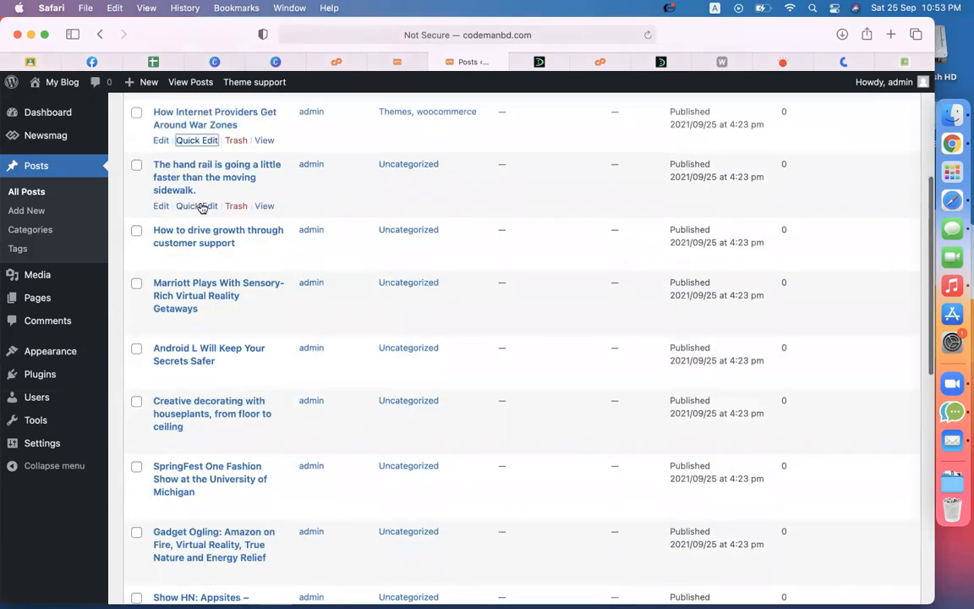
Step: Add the Plugins and shopify categories to the hand rail post
{"action": "left_click", "coordinate": [203, 208]}
{"action": "left_click", "coordinate": [457, 309]}
{"action": "scroll", "coordinate": [469, 258], "scroll_direction": "up", "scroll_amount": 1}
{"action": "left_click", "coordinate": [469, 257]}
{"action": "scroll", "coordinate": [546, 298], "scroll_direction": "down", "scroll_amount": 1}
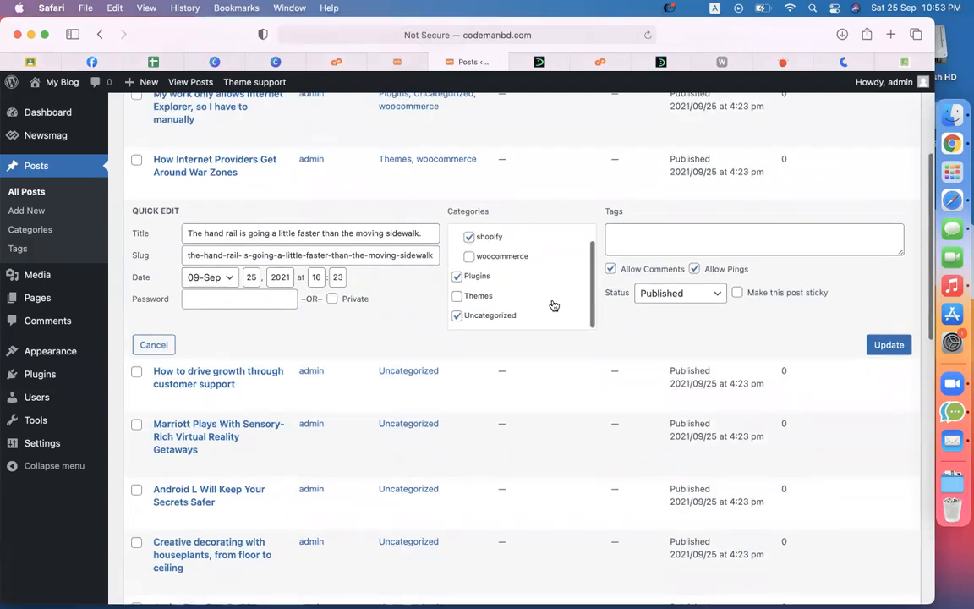
{"action": "left_click", "coordinate": [871, 346]}
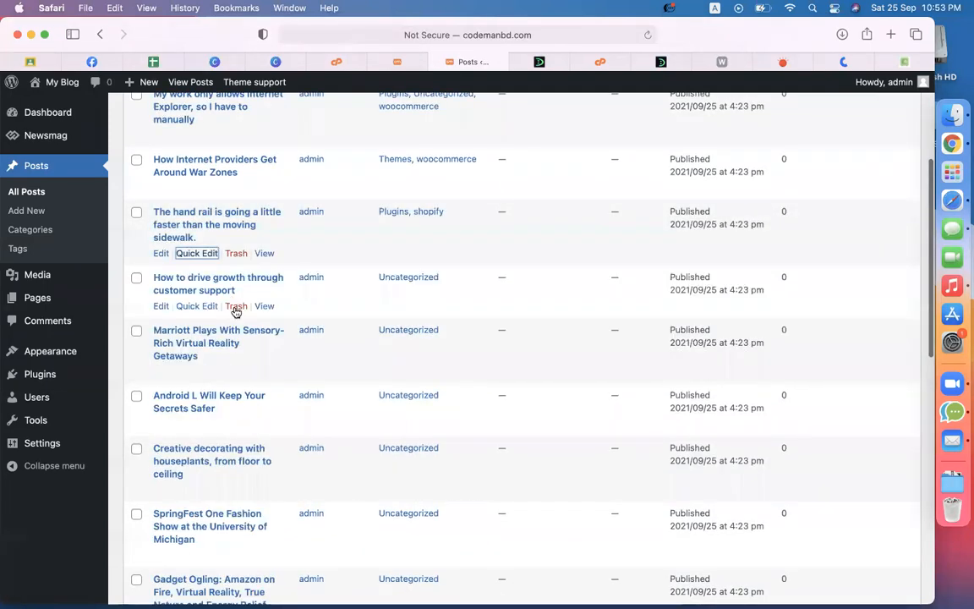
Step: Recategorize the How to drive growth post to Plugins and Themes, dropping Uncategorized
{"action": "left_click", "coordinate": [204, 309]}
{"action": "scroll", "coordinate": [468, 363], "scroll_direction": "down", "scroll_amount": 1}
{"action": "left_click", "coordinate": [468, 385]}
{"action": "left_click", "coordinate": [488, 367]}
{"action": "left_click", "coordinate": [470, 349]}
{"action": "left_click", "coordinate": [882, 411]}
Step: Add the Plugins category to the Marriott virtual reality post
{"action": "scroll", "coordinate": [253, 338], "scroll_direction": "down", "scroll_amount": 3}
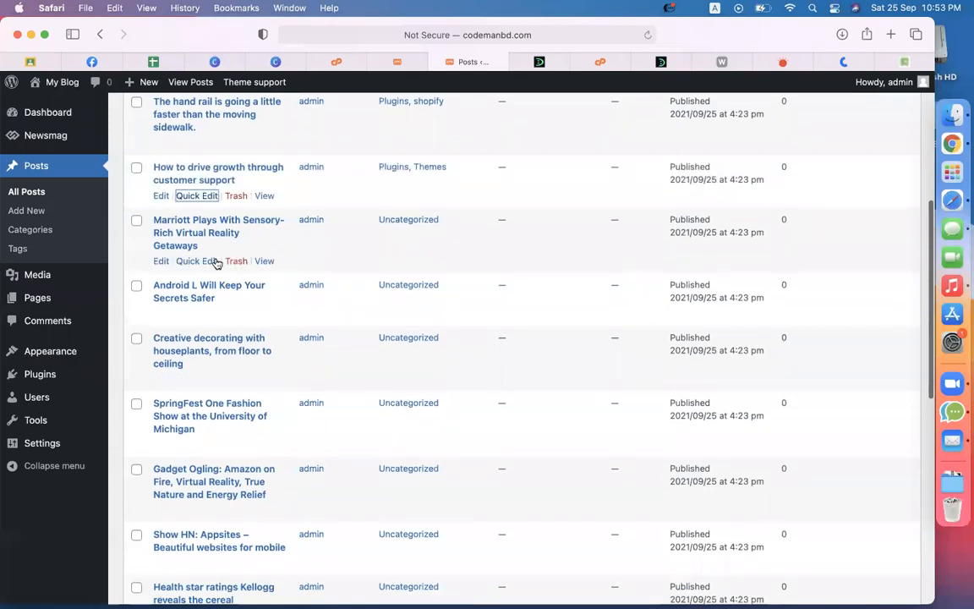
{"action": "left_click", "coordinate": [213, 262]}
{"action": "left_click", "coordinate": [483, 305]}
{"action": "scroll", "coordinate": [501, 314], "scroll_direction": "down", "scroll_amount": 1}
{"action": "scroll", "coordinate": [490, 321], "scroll_direction": "down", "scroll_amount": 1}
{"action": "left_click", "coordinate": [871, 354]}
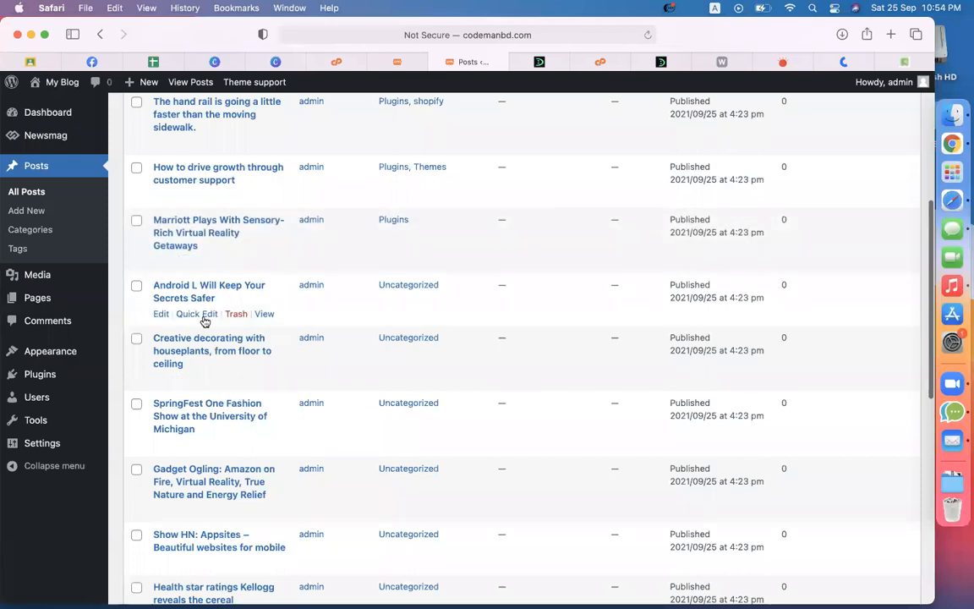
Step: Add the shopify and ecommerce categories to the Android L Will Keep Your Secrets Safer post
{"action": "left_click", "coordinate": [200, 314]}
{"action": "left_click", "coordinate": [470, 328]}
{"action": "left_click", "coordinate": [457, 308]}
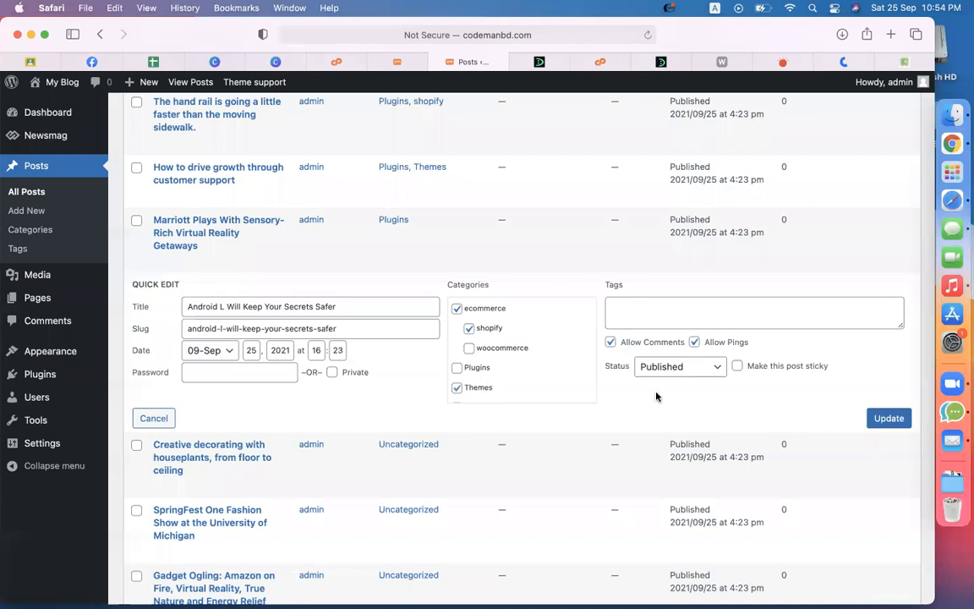
{"action": "scroll", "coordinate": [528, 380], "scroll_direction": "down", "scroll_amount": 2}
{"action": "left_click", "coordinate": [883, 417]}
{"action": "scroll", "coordinate": [251, 312], "scroll_direction": "down", "scroll_amount": 2}
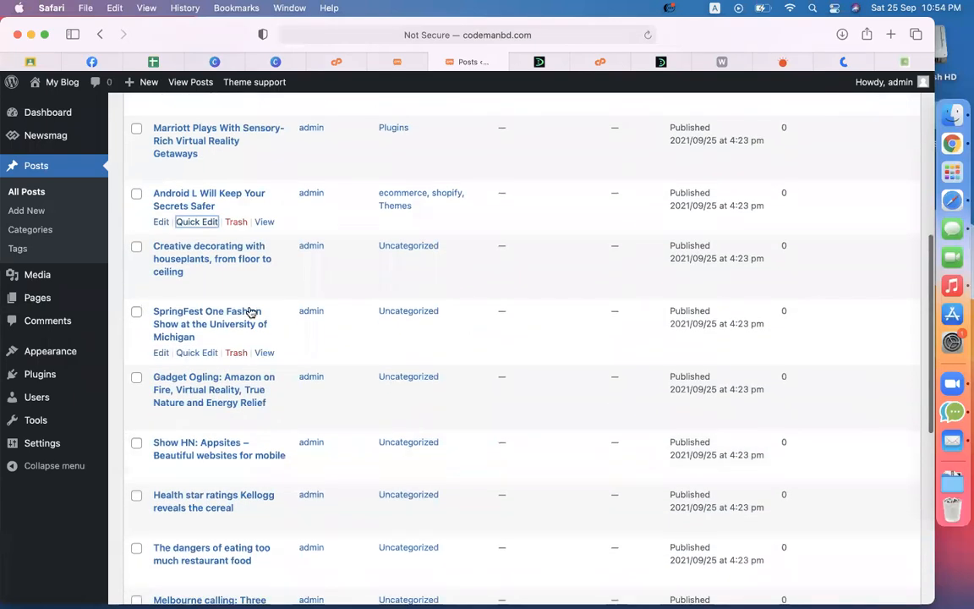
Step: File the Creative decorating with houseplants post under woocommerce and Plugins instead of Uncategorized
{"action": "left_click", "coordinate": [202, 285]}
{"action": "left_click", "coordinate": [474, 309]}
{"action": "right_click", "coordinate": [479, 330]}
{"action": "left_click", "coordinate": [480, 331]}
{"action": "left_click", "coordinate": [482, 330]}
{"action": "scroll", "coordinate": [529, 331], "scroll_direction": "down", "scroll_amount": 1}
{"action": "left_click", "coordinate": [492, 355]}
{"action": "left_click", "coordinate": [888, 378]}
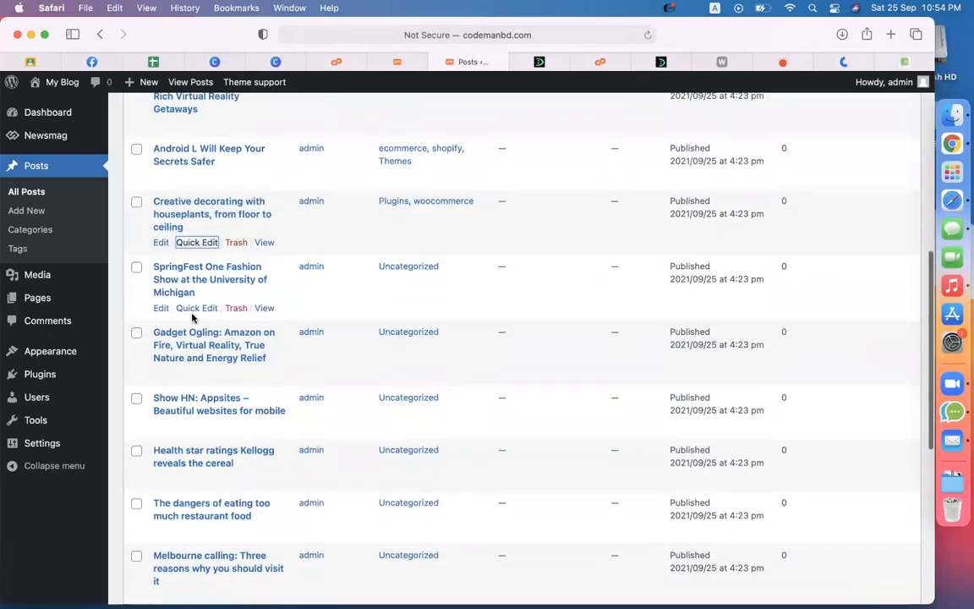
{"action": "left_click", "coordinate": [198, 309]}
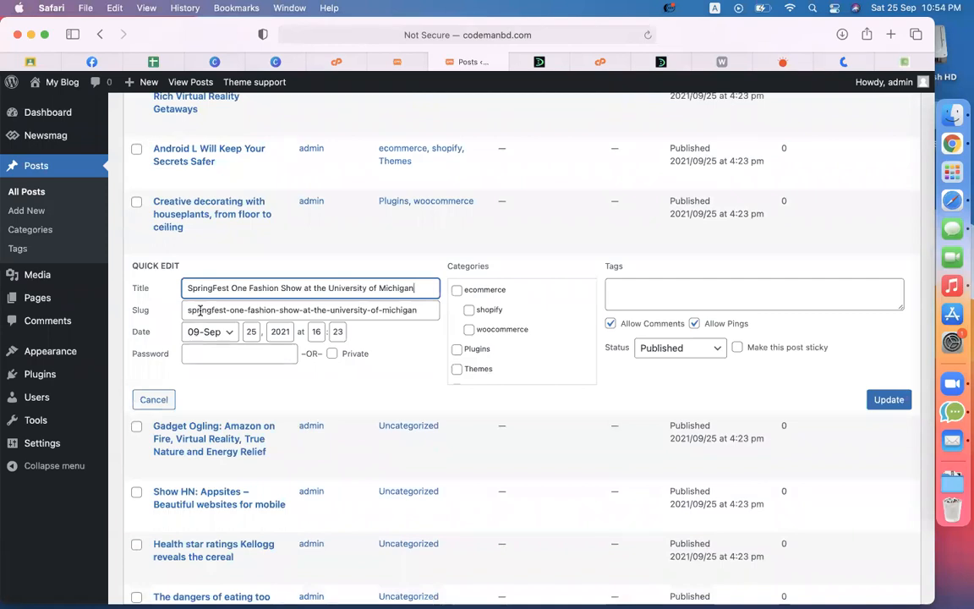
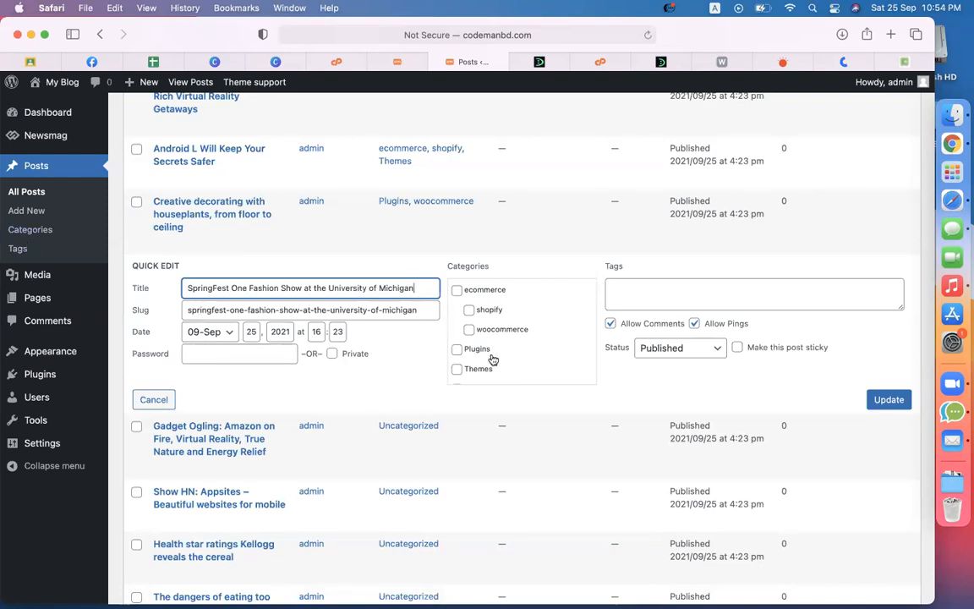
Step: Move the SpringFest post from Uncategorized to shopify and Themes
{"action": "scroll", "coordinate": [493, 360], "scroll_direction": "down", "scroll_amount": 2}
{"action": "left_click", "coordinate": [476, 374]}
{"action": "left_click", "coordinate": [488, 355]}
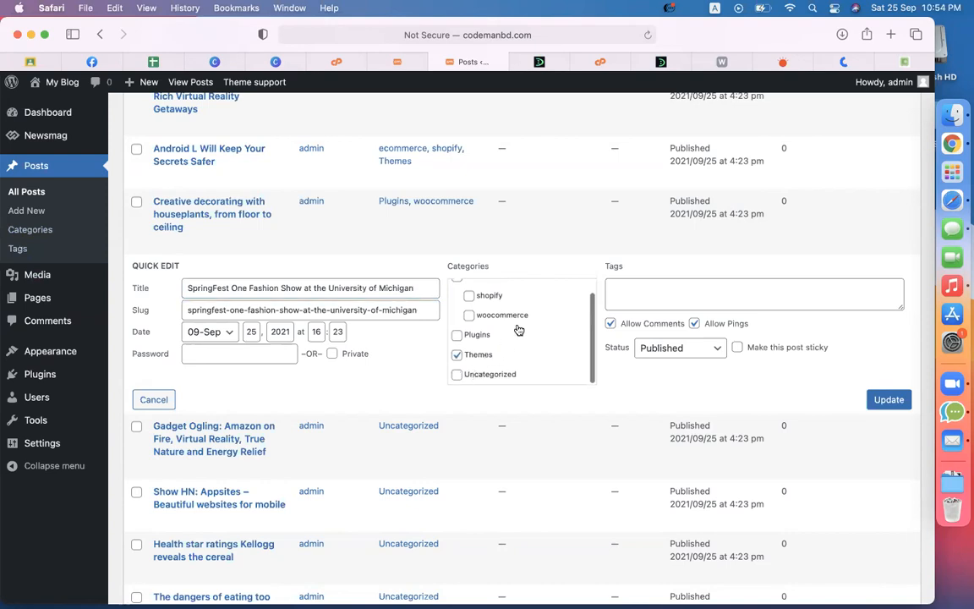
{"action": "scroll", "coordinate": [519, 330], "scroll_direction": "up", "scroll_amount": 1}
{"action": "left_click", "coordinate": [469, 309]}
{"action": "left_click", "coordinate": [871, 400]}
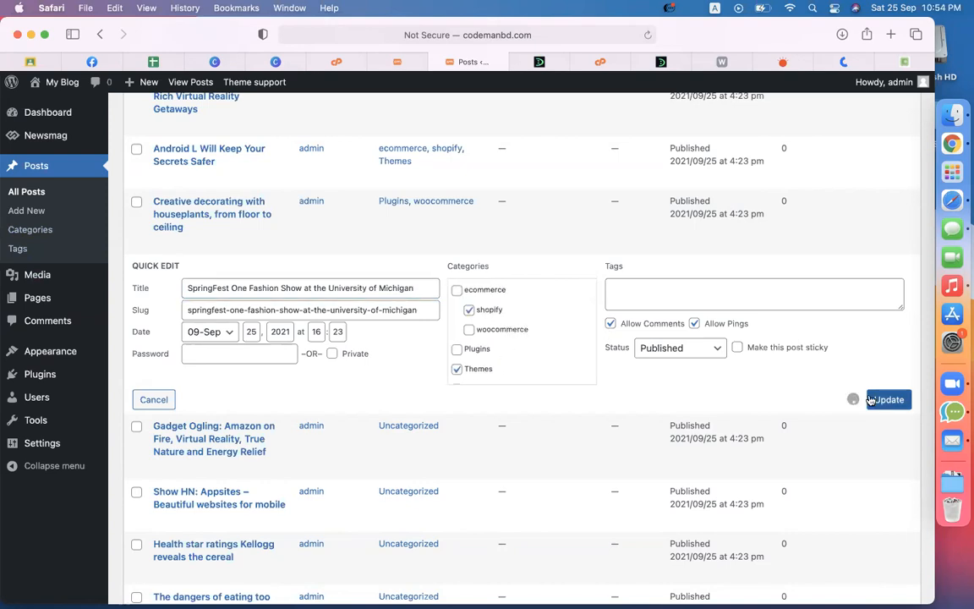
Step: Add the Gadget Ogling post to ecommerce and Plugins
{"action": "left_click", "coordinate": [209, 372]}
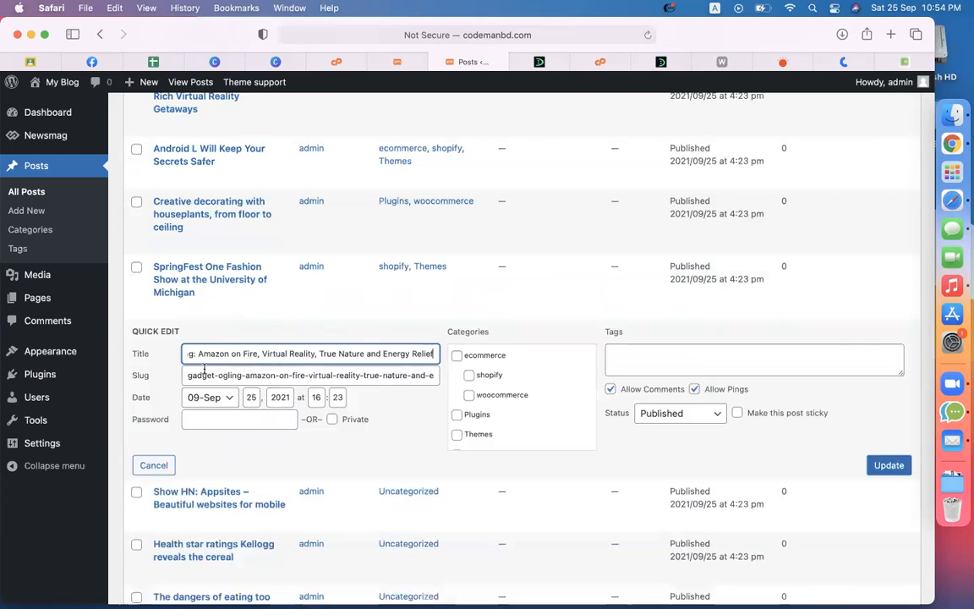
{"action": "left_click", "coordinate": [461, 357]}
{"action": "left_click", "coordinate": [481, 415]}
{"action": "scroll", "coordinate": [486, 422], "scroll_direction": "down", "scroll_amount": 1}
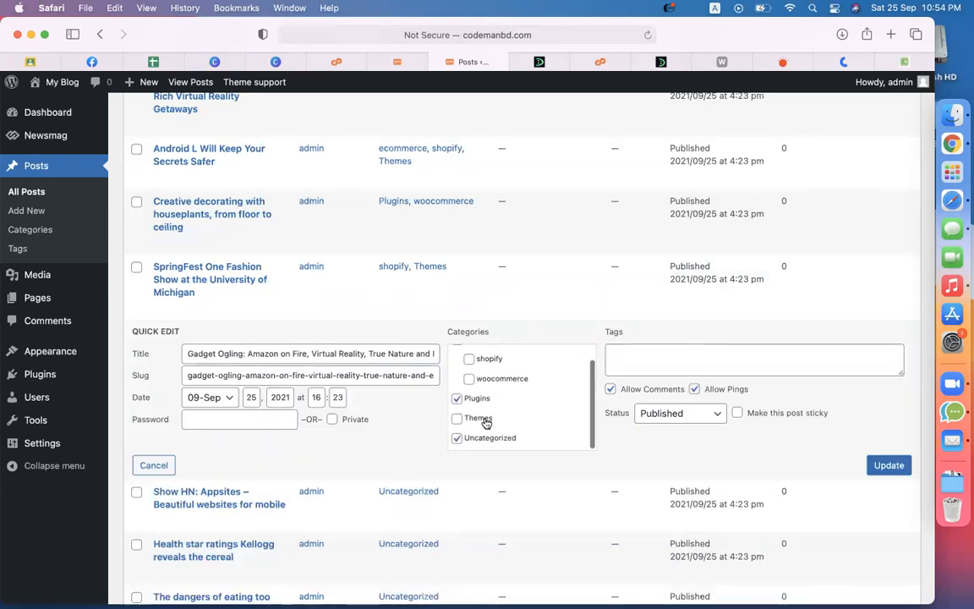
{"action": "left_click", "coordinate": [891, 464]}
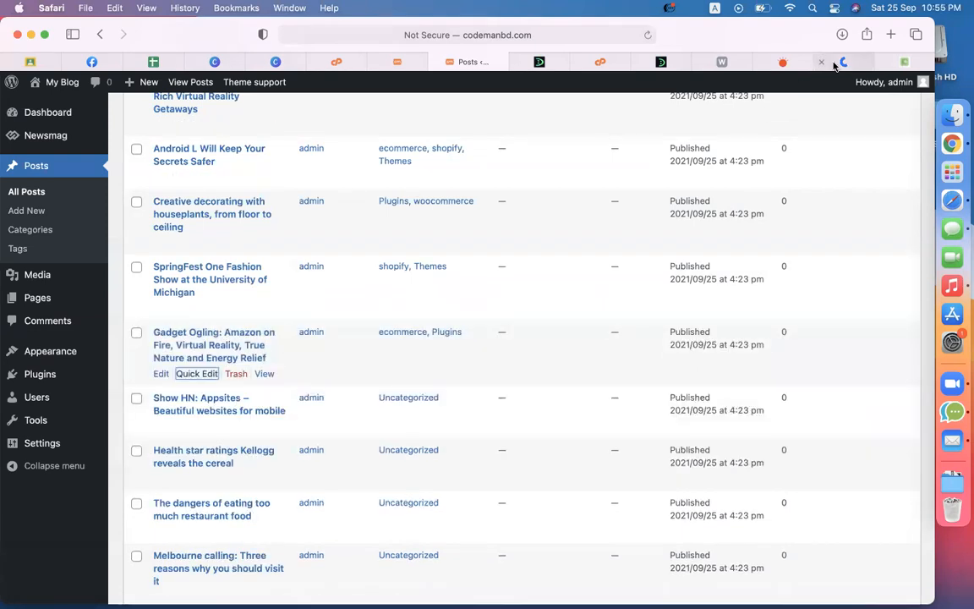
Step: Add the Show HN post to woocommerce and Plugins
{"action": "scroll", "coordinate": [239, 381], "scroll_direction": "down", "scroll_amount": 2}
{"action": "left_click", "coordinate": [198, 373]}
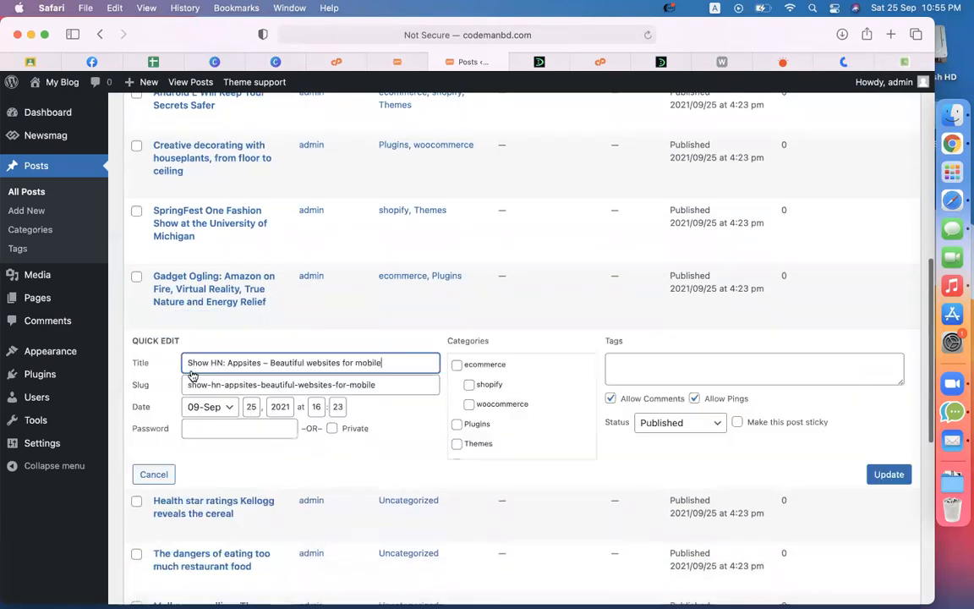
{"action": "left_click", "coordinate": [470, 404]}
{"action": "left_click", "coordinate": [479, 423]}
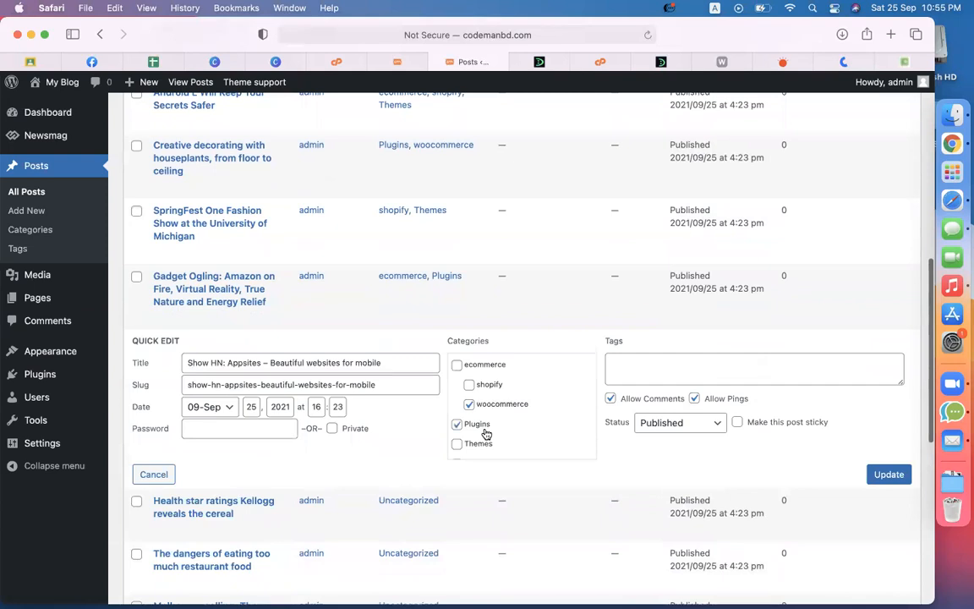
{"action": "left_click", "coordinate": [888, 473]}
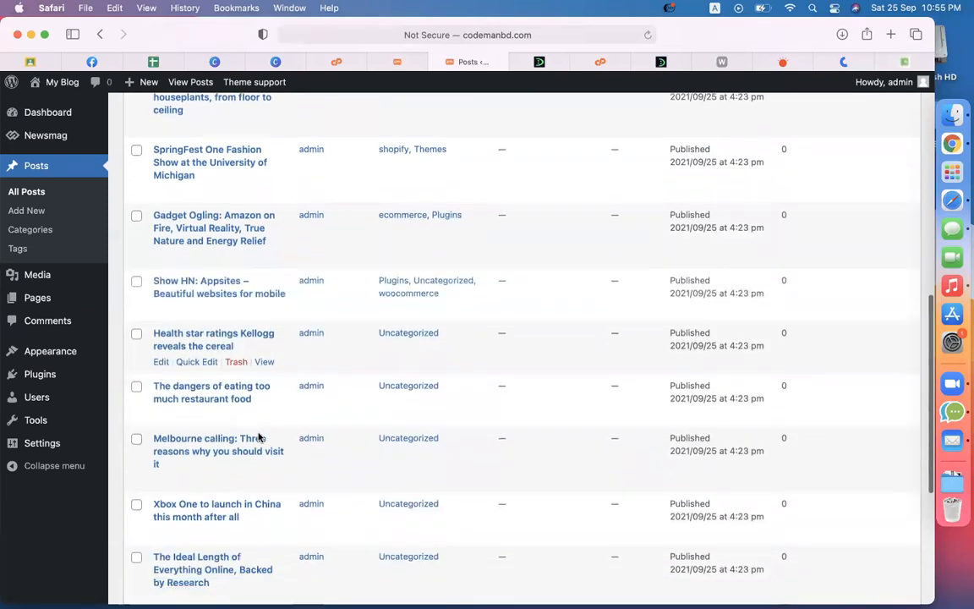
Step: Add the Health star post to woocommerce and Themes
{"action": "scroll", "coordinate": [228, 381], "scroll_direction": "down", "scroll_amount": 3}
{"action": "left_click", "coordinate": [197, 310]}
{"action": "left_click", "coordinate": [489, 344]}
{"action": "left_click", "coordinate": [478, 386]}
{"action": "left_click", "coordinate": [888, 416]}
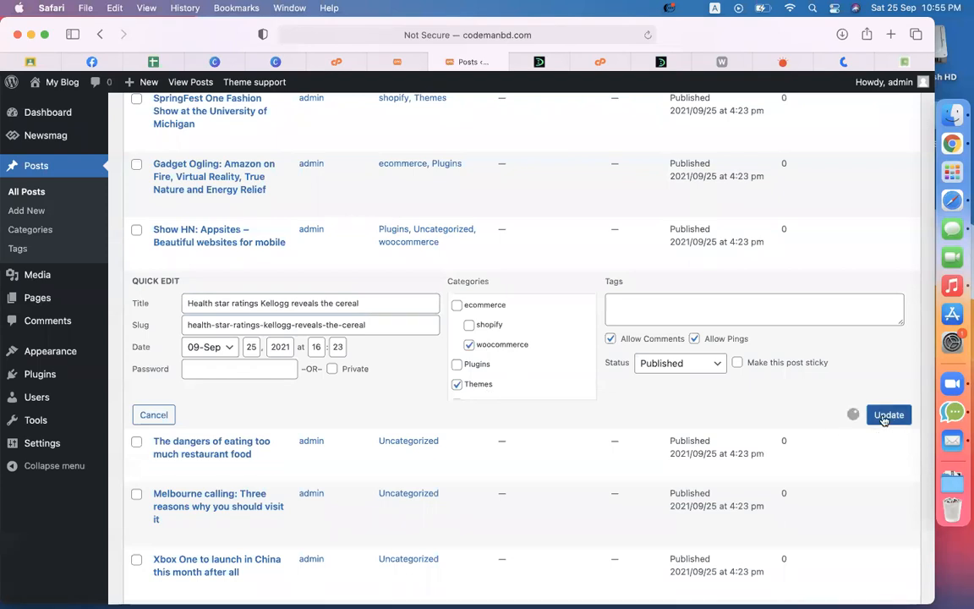
Step: Add the restaurant food post to woocommerce, Themes and Plugins
{"action": "left_click", "coordinate": [201, 363]}
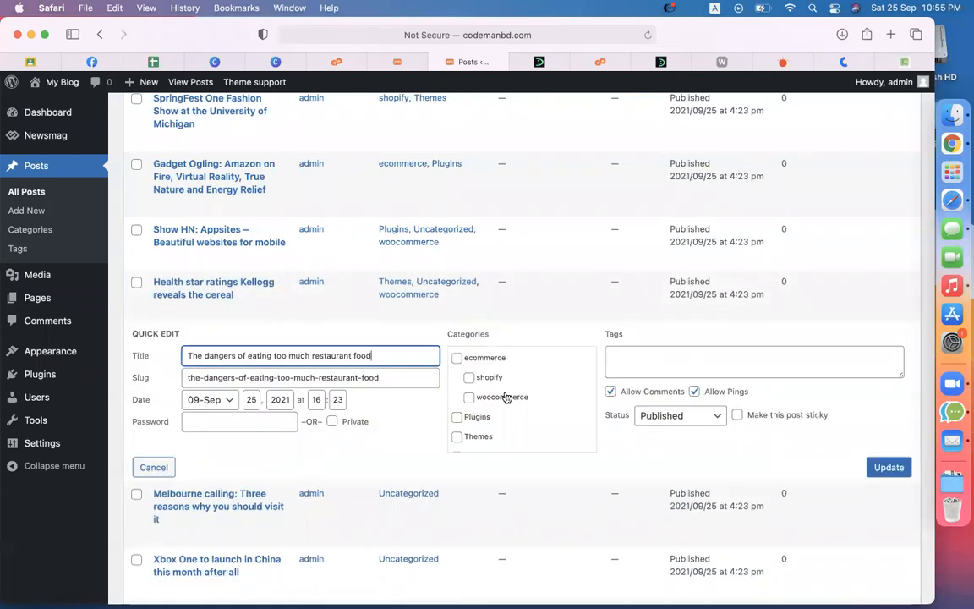
{"action": "left_click", "coordinate": [471, 392]}
{"action": "scroll", "coordinate": [507, 410], "scroll_direction": "down", "scroll_amount": 1}
{"action": "left_click", "coordinate": [464, 423]}
{"action": "left_click", "coordinate": [470, 403]}
{"action": "left_click", "coordinate": [888, 467]}
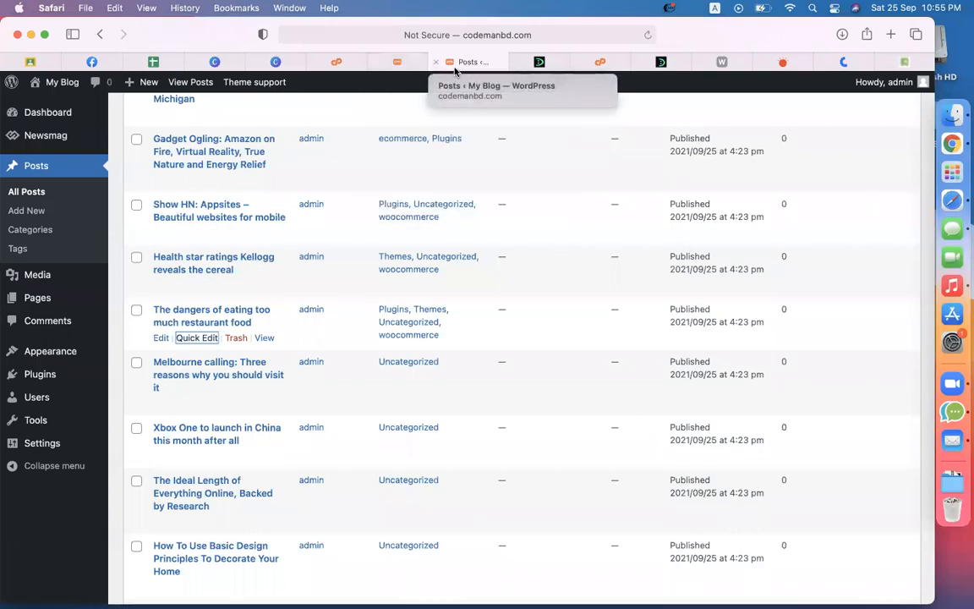
{"action": "scroll", "coordinate": [396, 276], "scroll_direction": "up", "scroll_amount": 10}
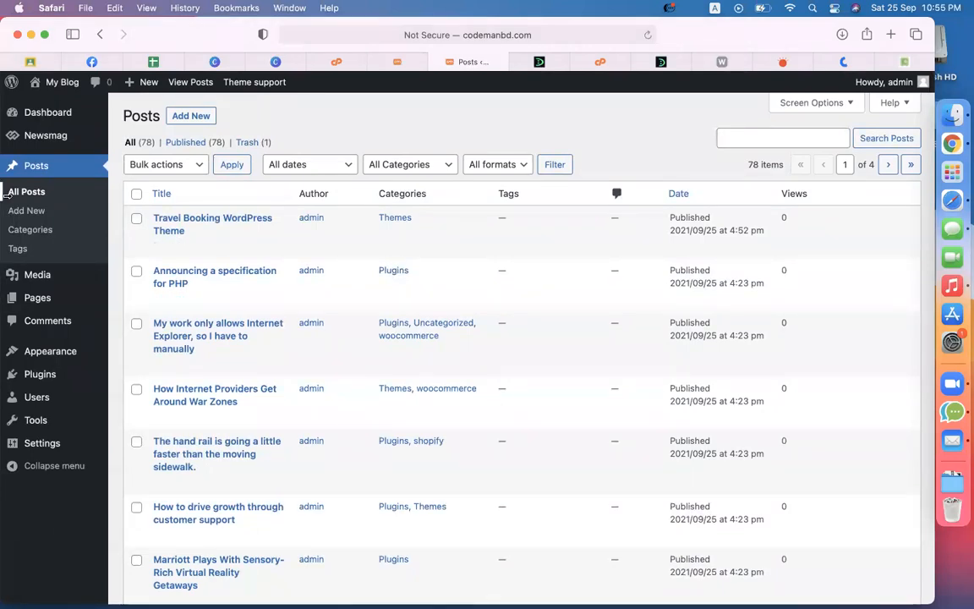
{"action": "mouse_move", "coordinate": [36, 143]}
{"action": "scroll", "coordinate": [641, 322], "scroll_direction": "up", "scroll_amount": 2}
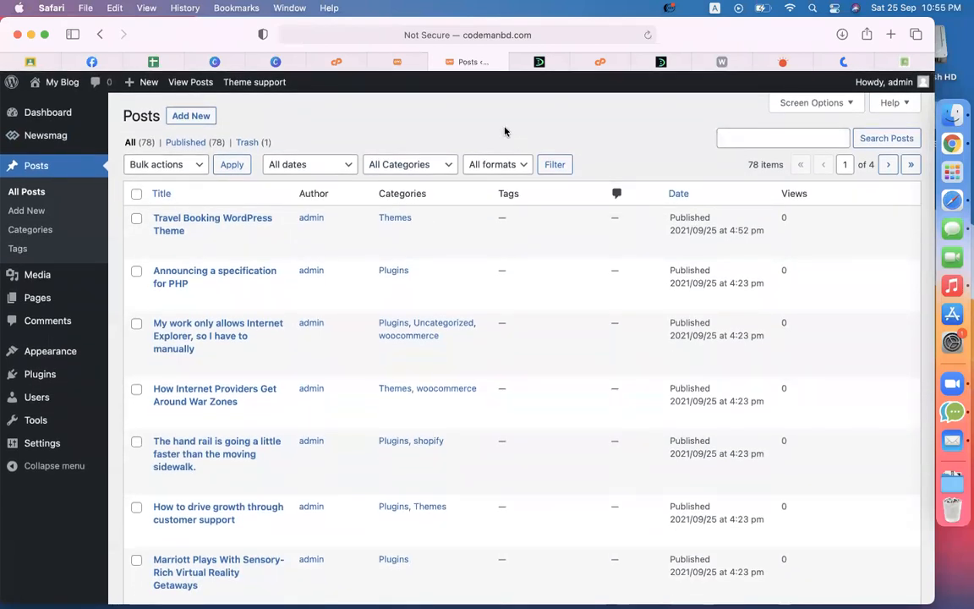
Step: Reload the My Blog home page and scroll through the recategorised posts
{"action": "left_click", "coordinate": [399, 62]}
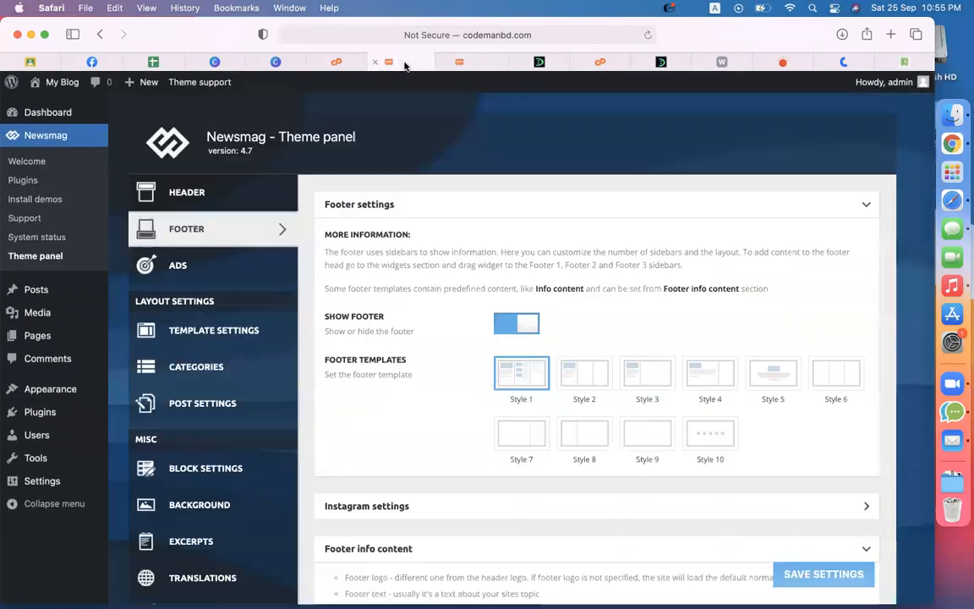
{"action": "left_click", "coordinate": [541, 65]}
{"action": "left_click", "coordinate": [649, 35]}
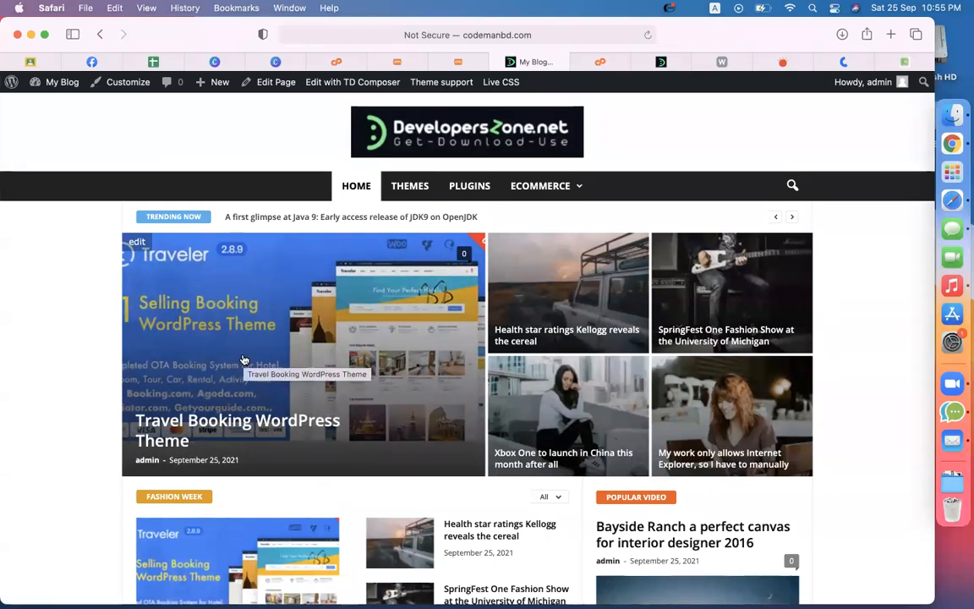
{"action": "scroll", "coordinate": [681, 424], "scroll_direction": "down", "scroll_amount": 15}
{"action": "scroll", "coordinate": [684, 423], "scroll_direction": "up", "scroll_amount": 3}
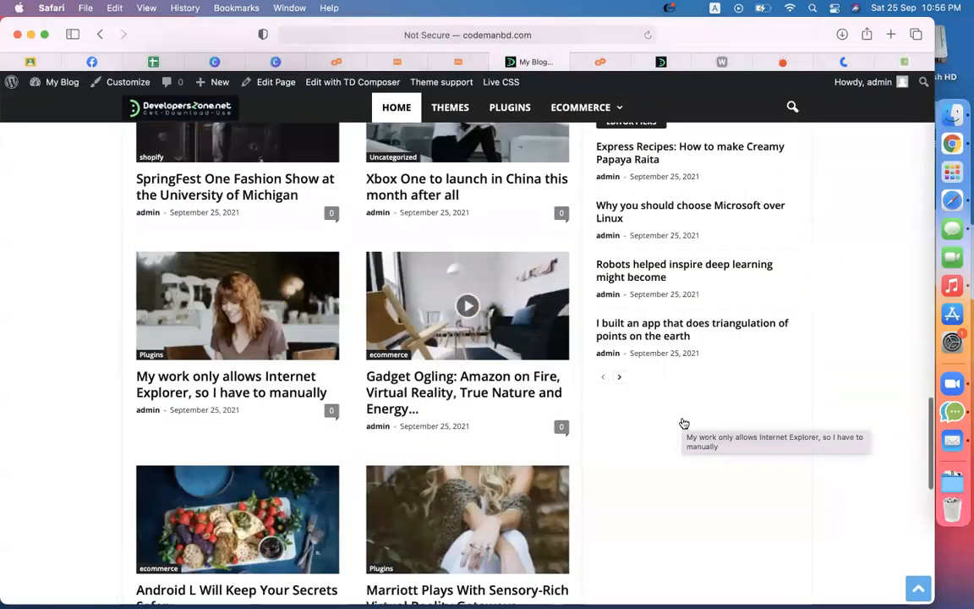
{"action": "scroll", "coordinate": [684, 423], "scroll_direction": "up", "scroll_amount": 12}
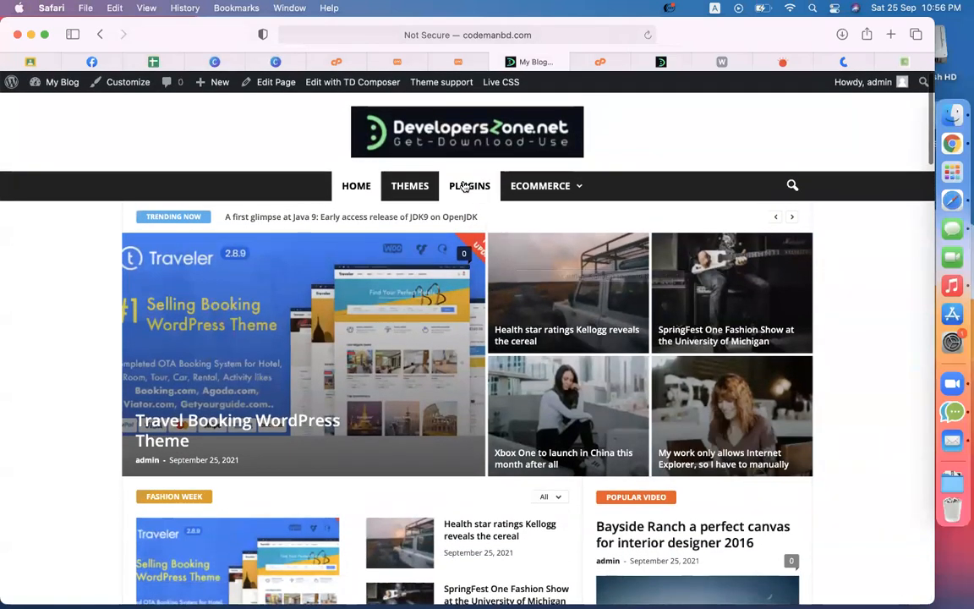
Step: Edit the homepage in TD Composer and switch the featured grid from Big Grid to Big Grid 6
{"action": "left_click", "coordinate": [361, 82]}
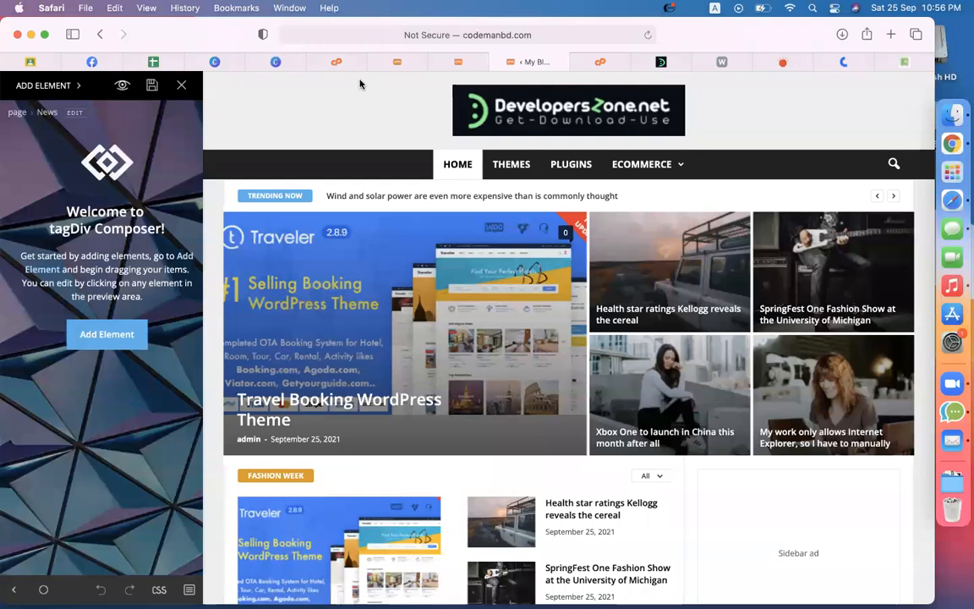
{"action": "left_click", "coordinate": [403, 290]}
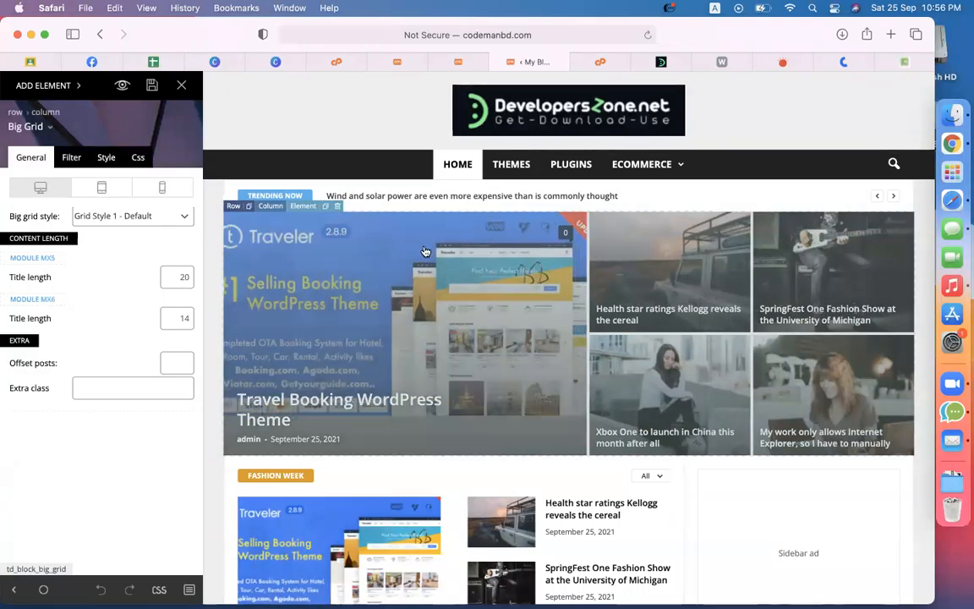
{"action": "left_click", "coordinate": [52, 128]}
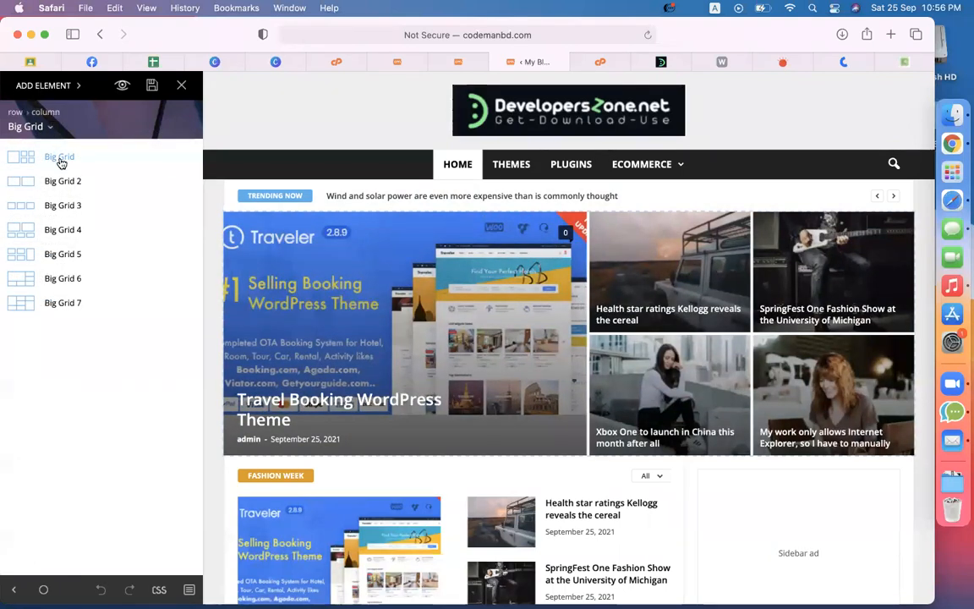
{"action": "left_click", "coordinate": [75, 234]}
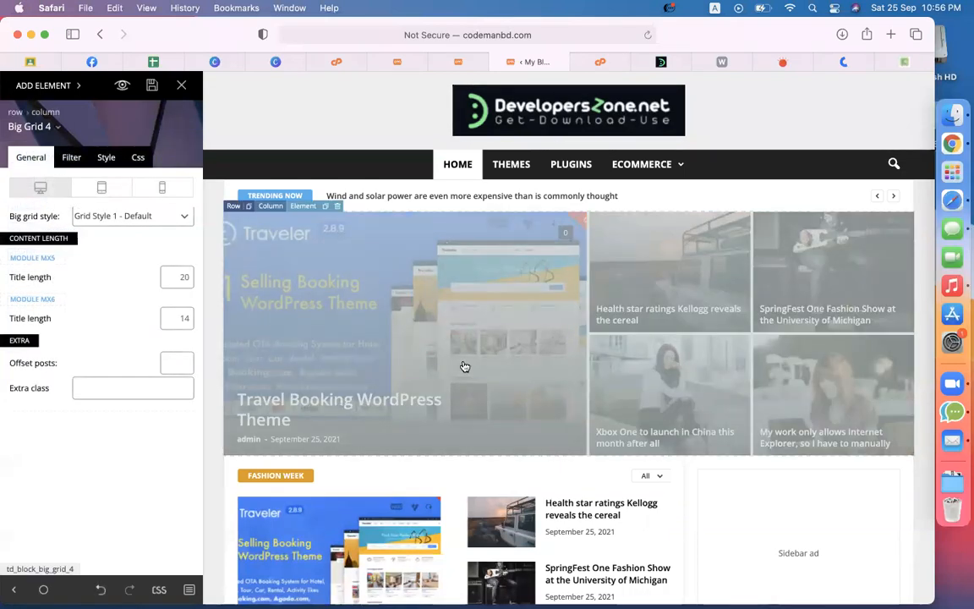
{"action": "scroll", "coordinate": [657, 426], "scroll_direction": "down", "scroll_amount": 3}
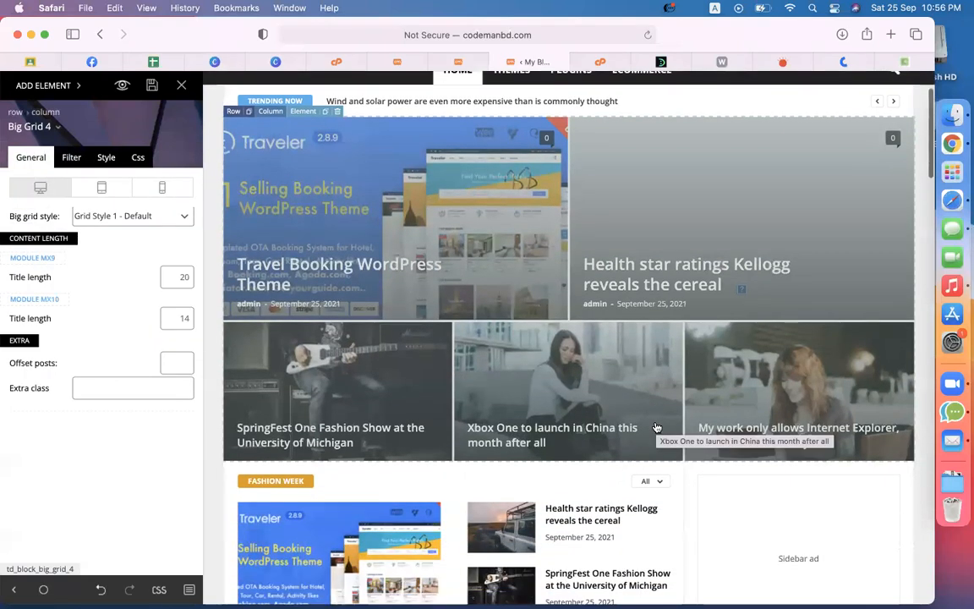
{"action": "scroll", "coordinate": [689, 429], "scroll_direction": "up", "scroll_amount": 1}
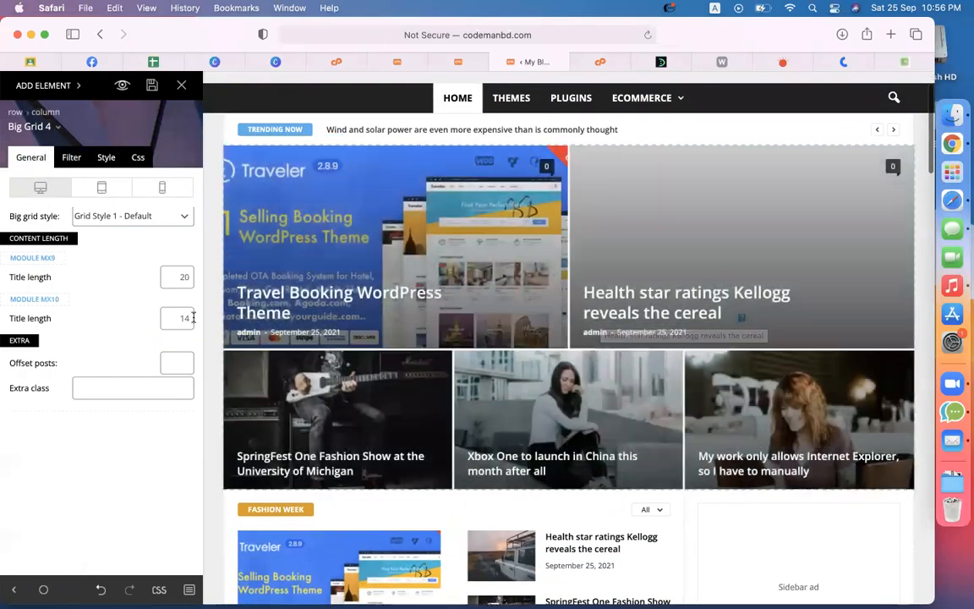
{"action": "left_click", "coordinate": [53, 128]}
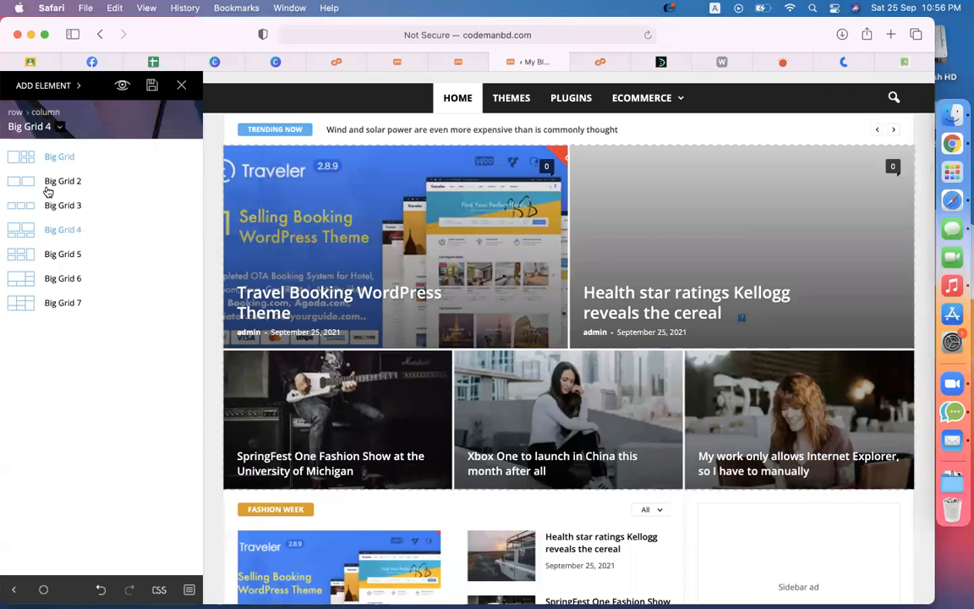
{"action": "left_click", "coordinate": [61, 279]}
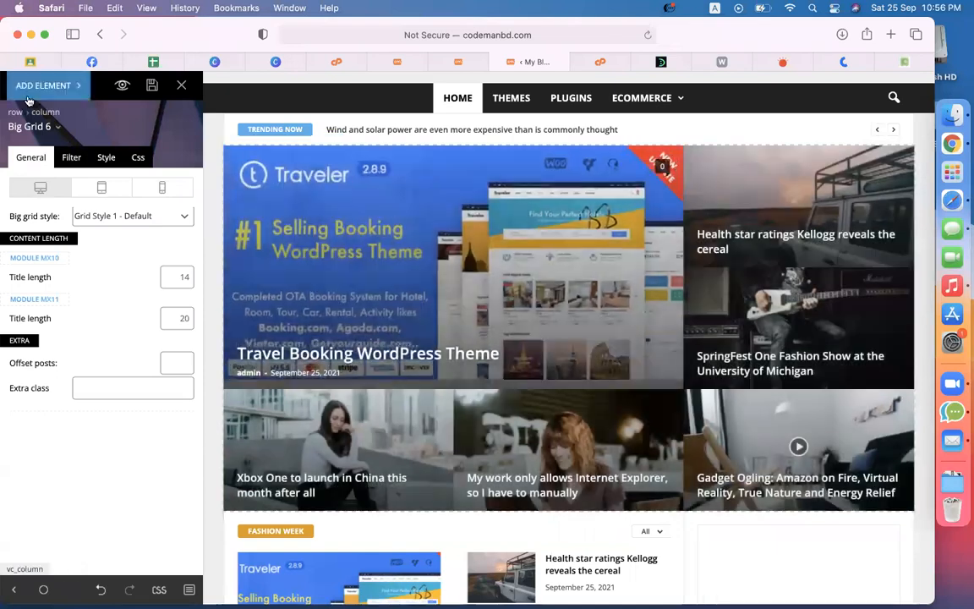
{"action": "left_click", "coordinate": [35, 129]}
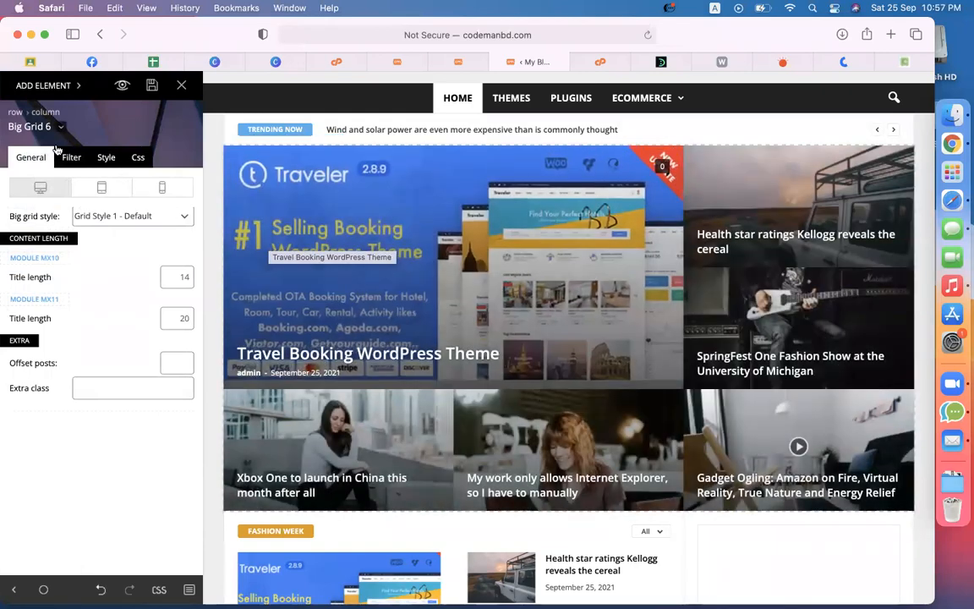
{"action": "left_click", "coordinate": [42, 127]}
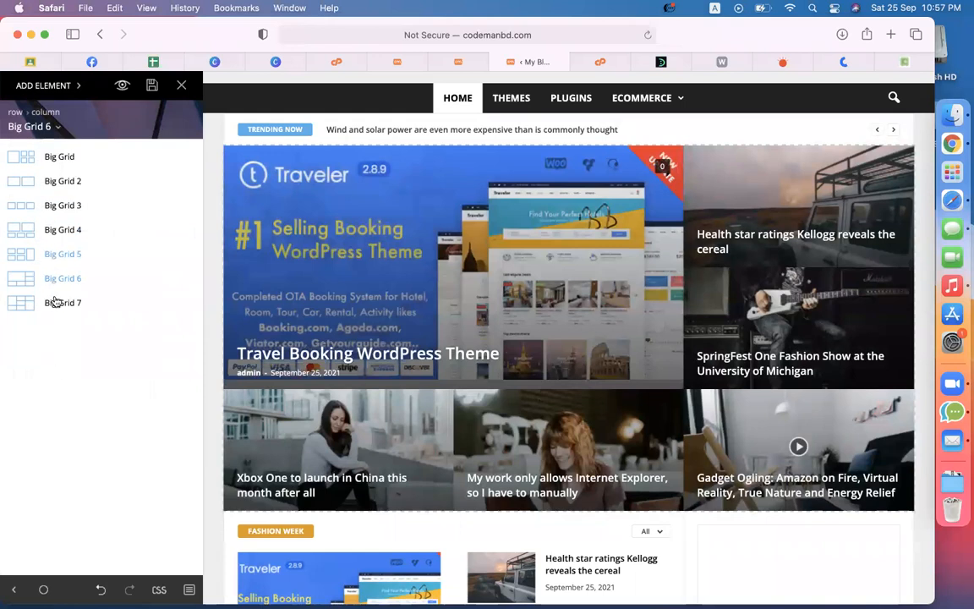
{"action": "left_click", "coordinate": [56, 129]}
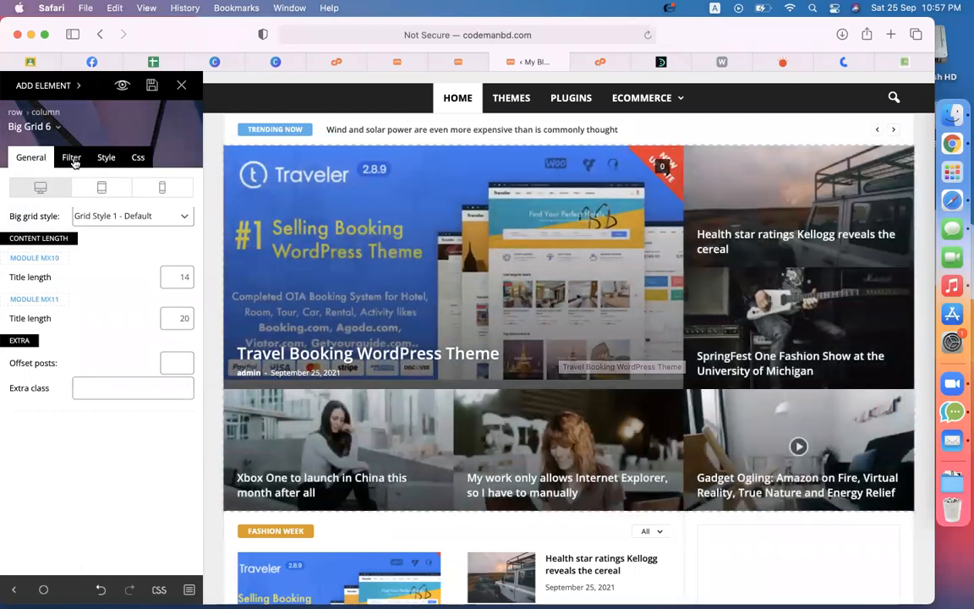
Step: Keep all categories in Big Grid 6's filter, then select the Trending Now ticker
{"action": "left_click", "coordinate": [72, 159]}
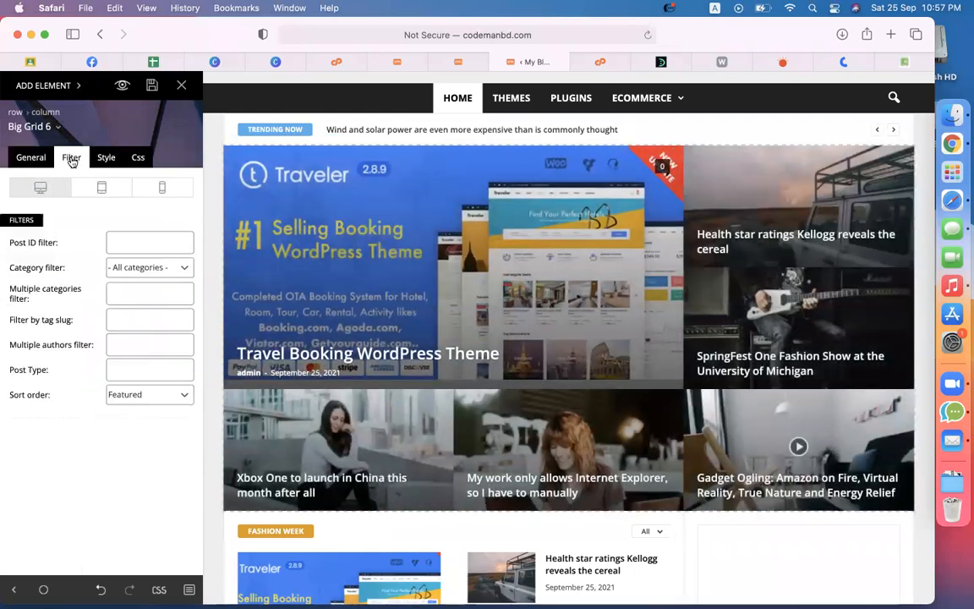
{"action": "left_click", "coordinate": [154, 275]}
{"action": "left_click", "coordinate": [138, 225]}
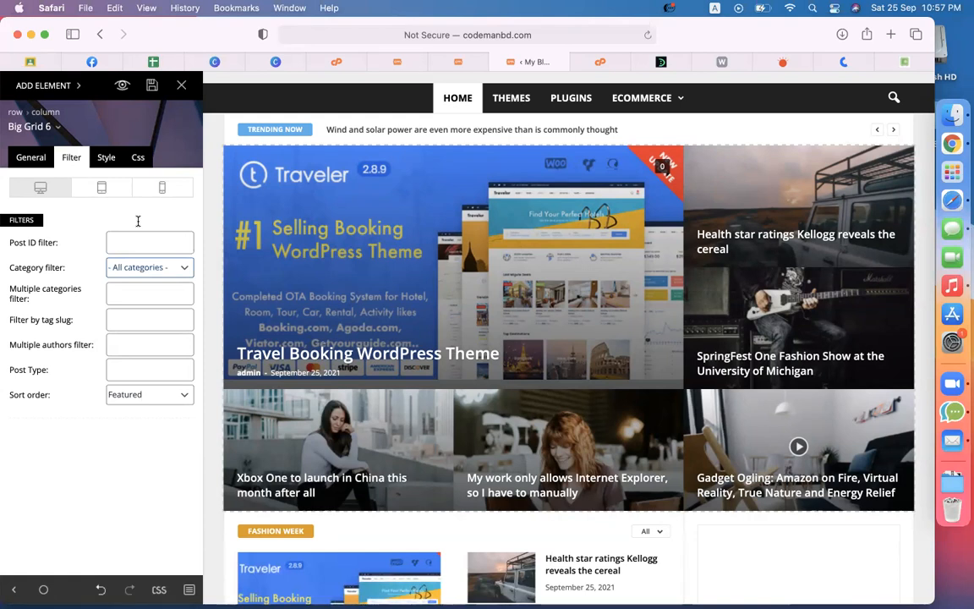
{"action": "scroll", "coordinate": [399, 392], "scroll_direction": "down", "scroll_amount": 4}
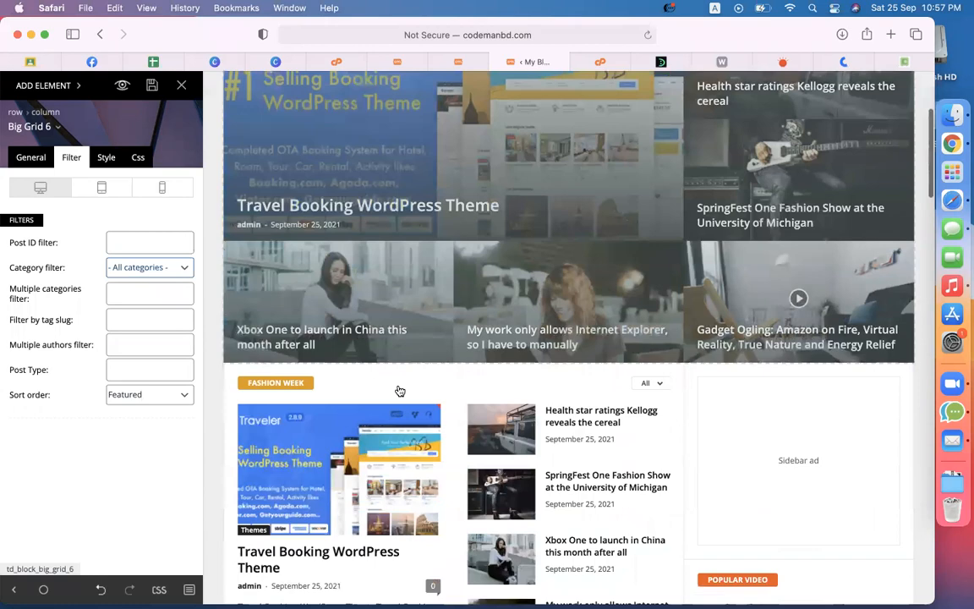
{"action": "scroll", "coordinate": [398, 391], "scroll_direction": "up", "scroll_amount": 5}
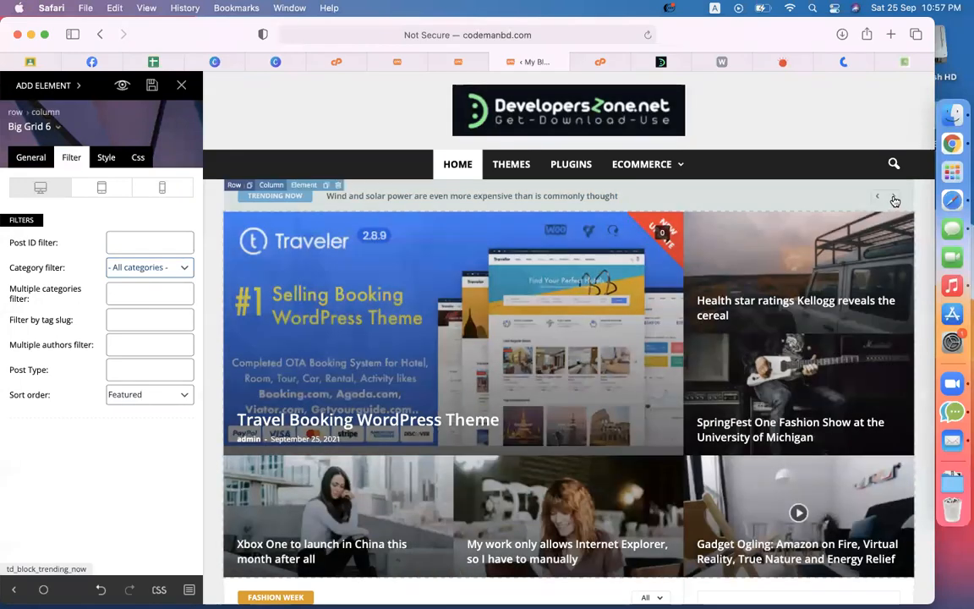
{"action": "left_click", "coordinate": [895, 201]}
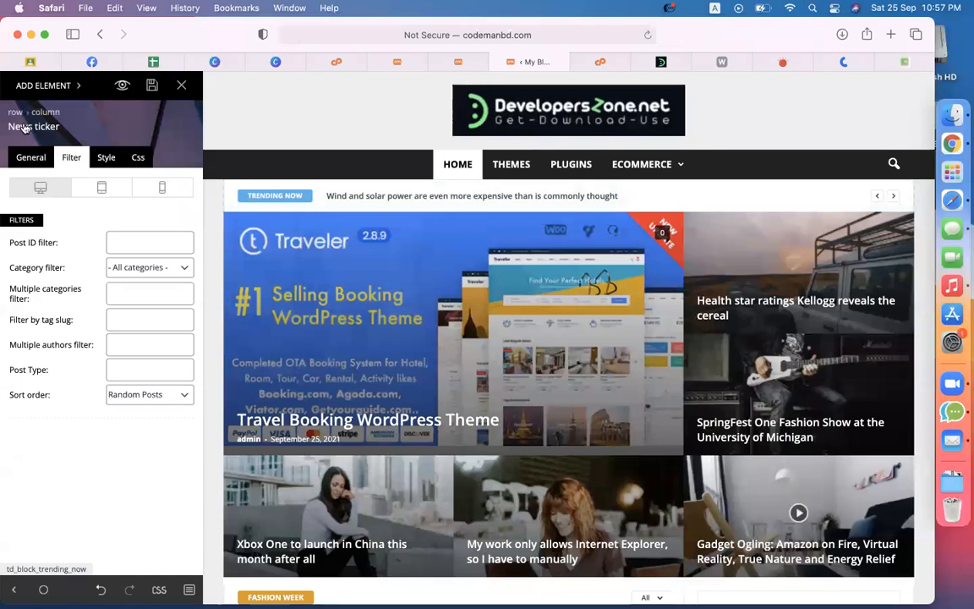
Step: Leave the ticker's category filter set to all categories
{"action": "left_click", "coordinate": [32, 157]}
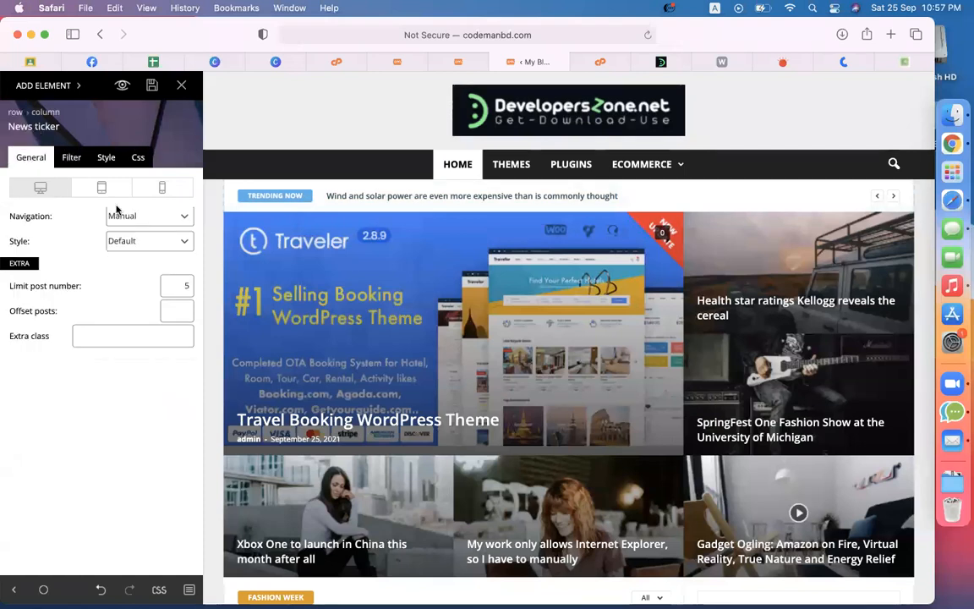
{"action": "left_click", "coordinate": [70, 160]}
{"action": "left_click", "coordinate": [140, 267]}
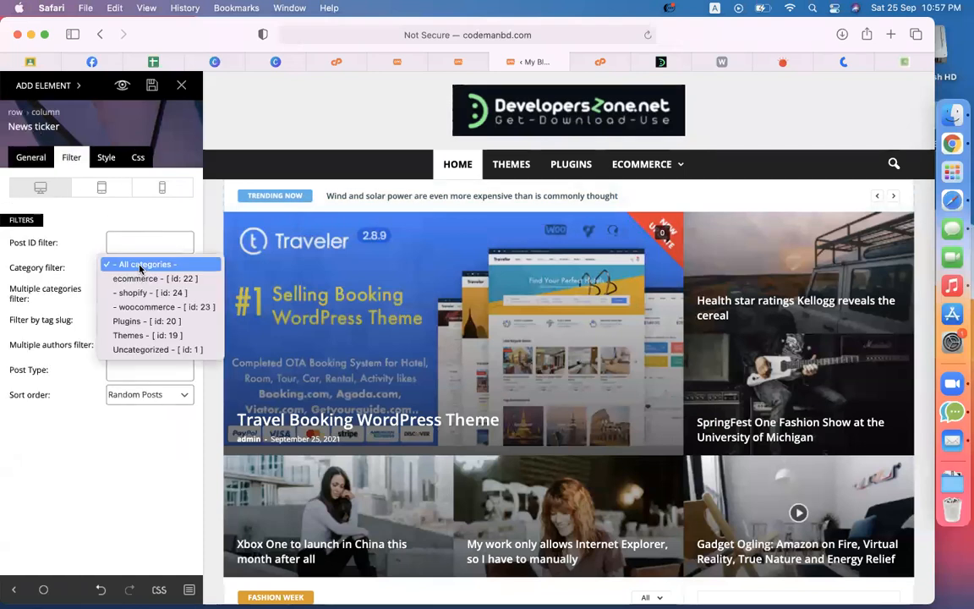
{"action": "left_click", "coordinate": [141, 267]}
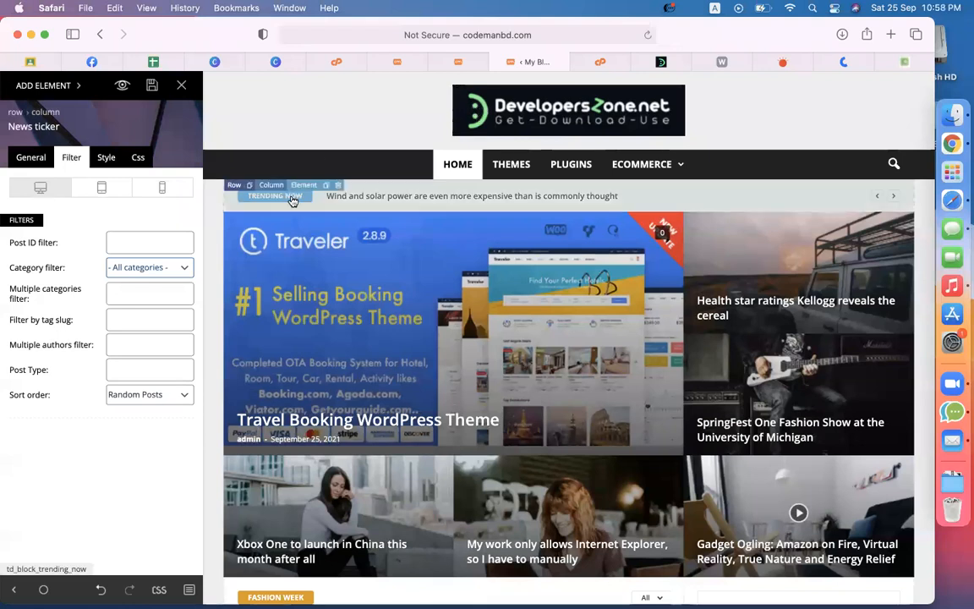
Step: Give the Trending Now ticker title a green background
{"action": "left_click", "coordinate": [106, 158]}
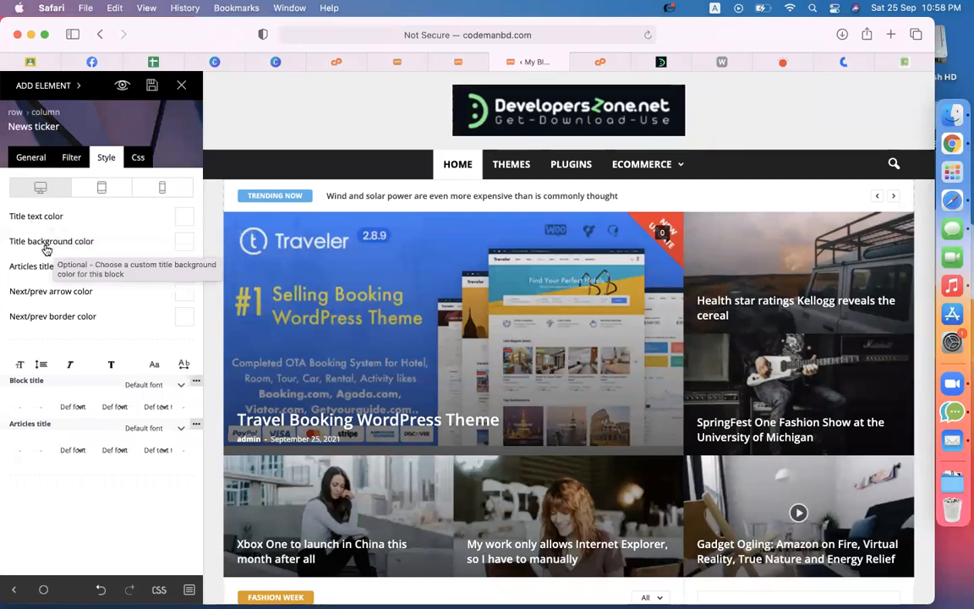
{"action": "left_click", "coordinate": [183, 242]}
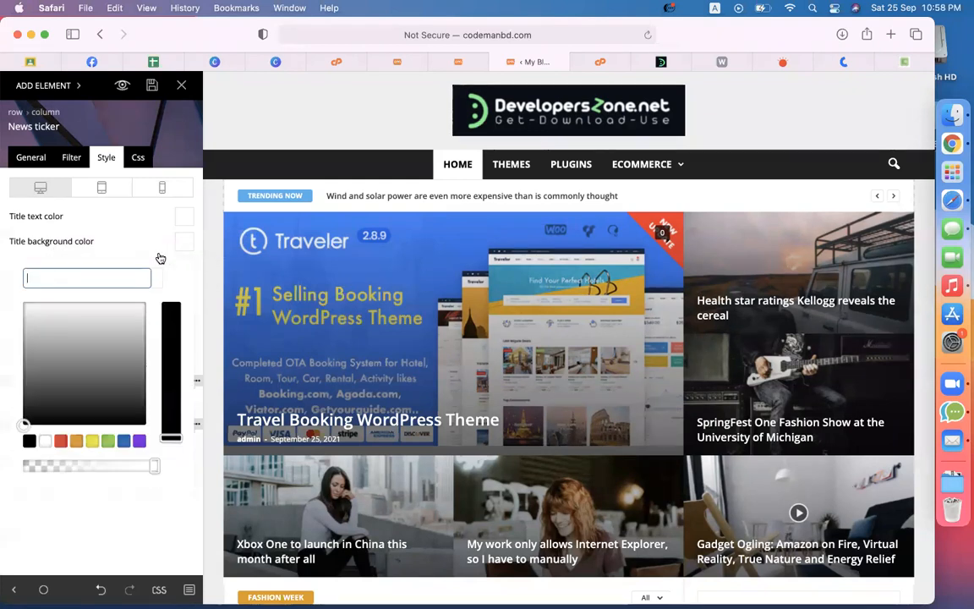
{"action": "left_click", "coordinate": [108, 439]}
{"action": "left_click", "coordinate": [183, 241]}
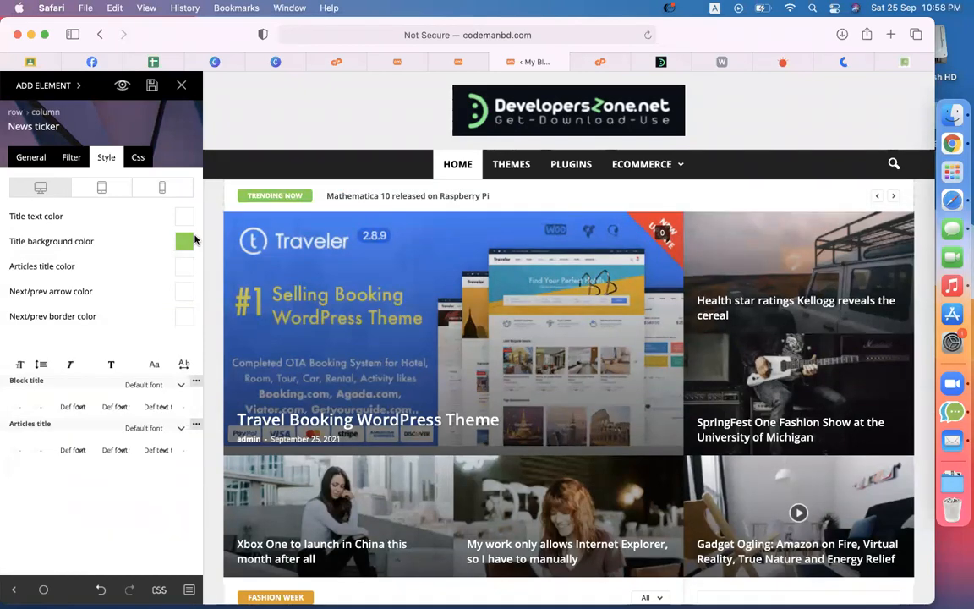
{"action": "left_click", "coordinate": [192, 241]}
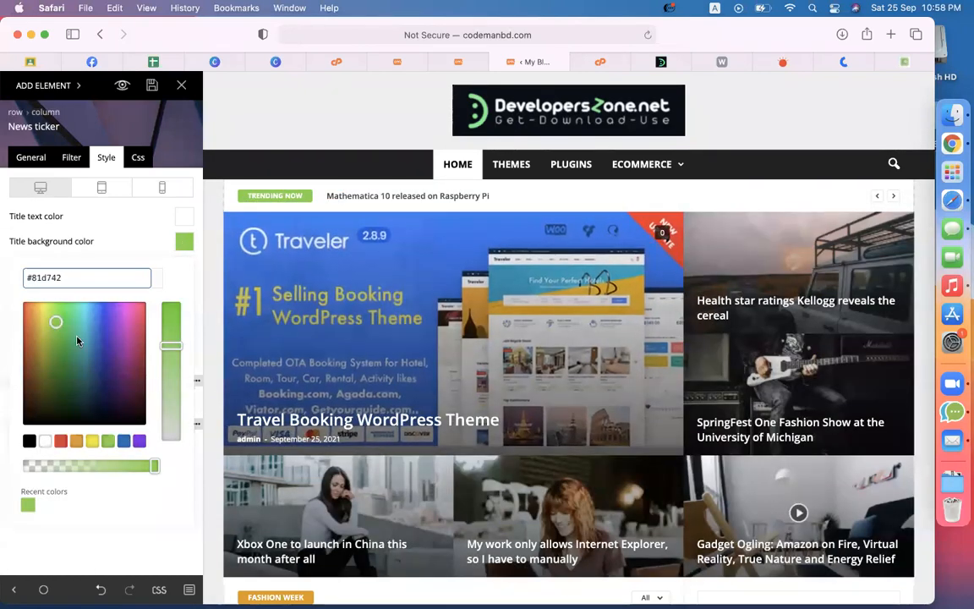
{"action": "mouse_move", "coordinate": [54, 321]}
{"action": "left_mouse_down"}
{"action": "mouse_move", "coordinate": [63, 343]}
{"action": "mouse_move", "coordinate": [60, 318]}
{"action": "left_mouse_up"}
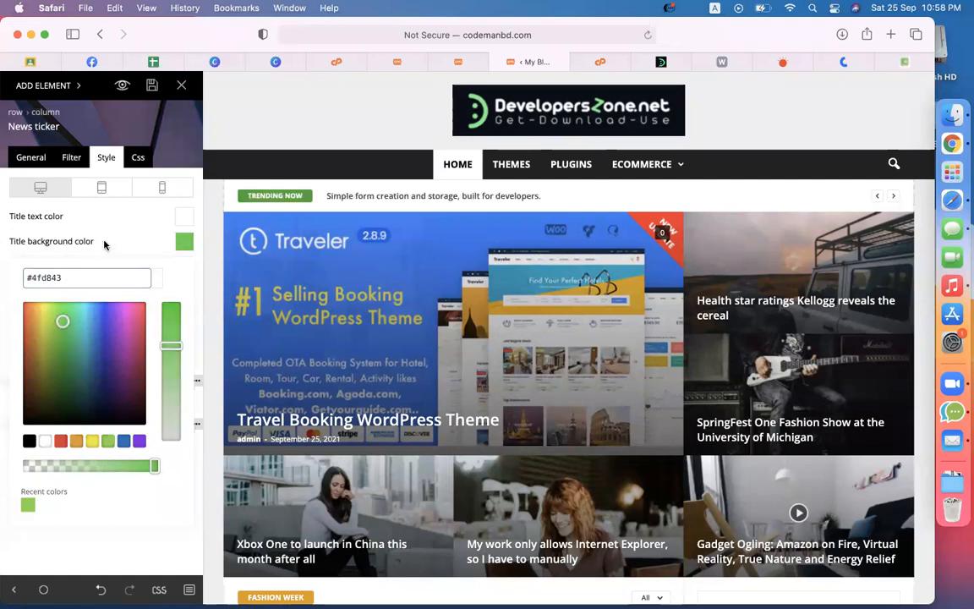
{"action": "left_click", "coordinate": [137, 236]}
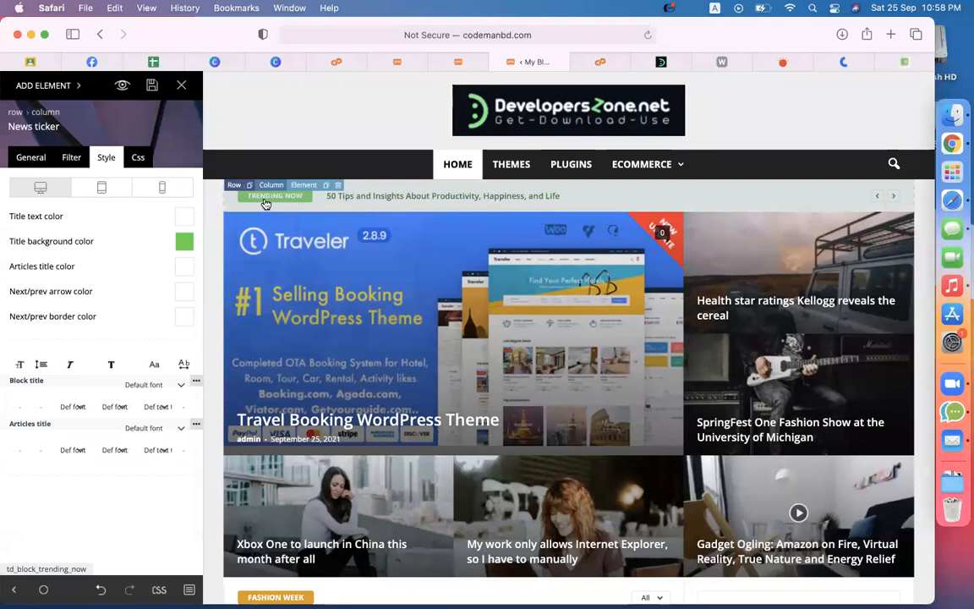
Step: Make the ticker title text black and save the page
{"action": "left_click", "coordinate": [184, 220]}
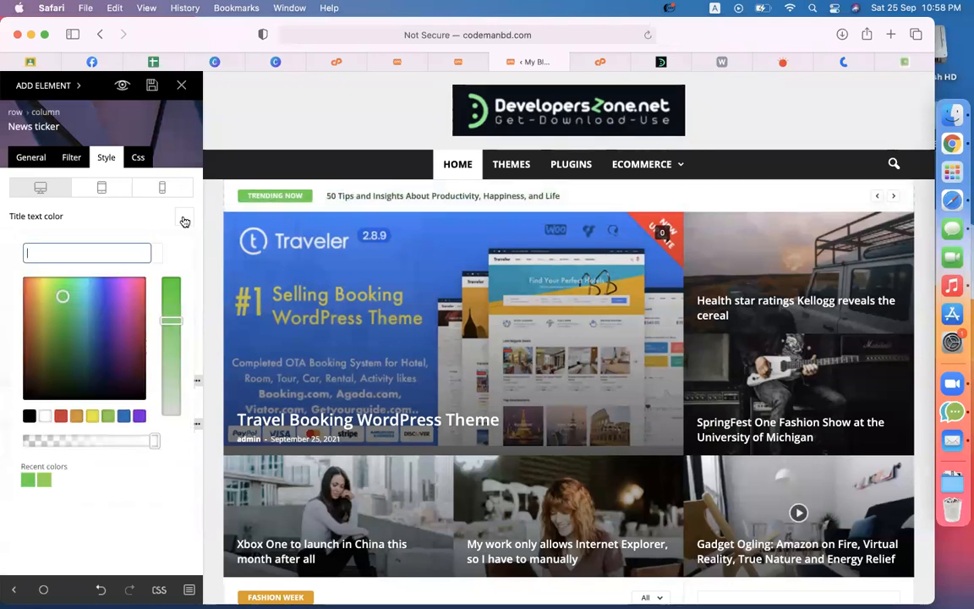
{"action": "left_click", "coordinate": [29, 415]}
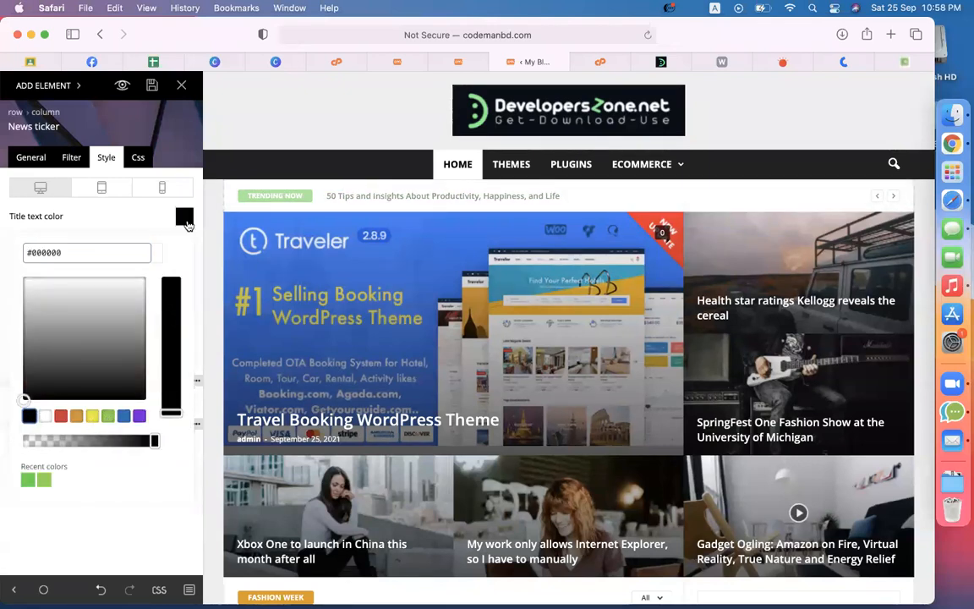
{"action": "left_click", "coordinate": [186, 218]}
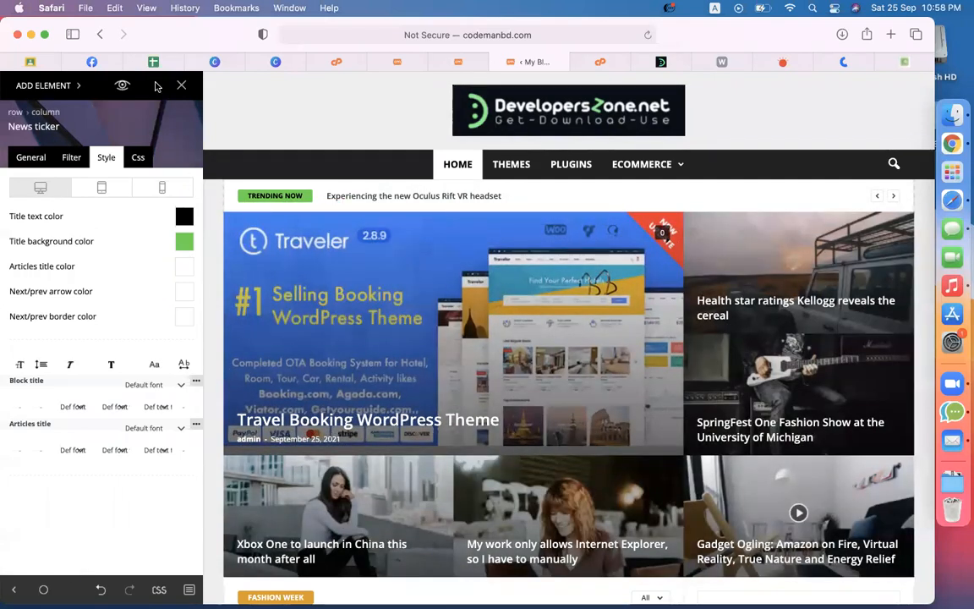
{"action": "left_click", "coordinate": [154, 86]}
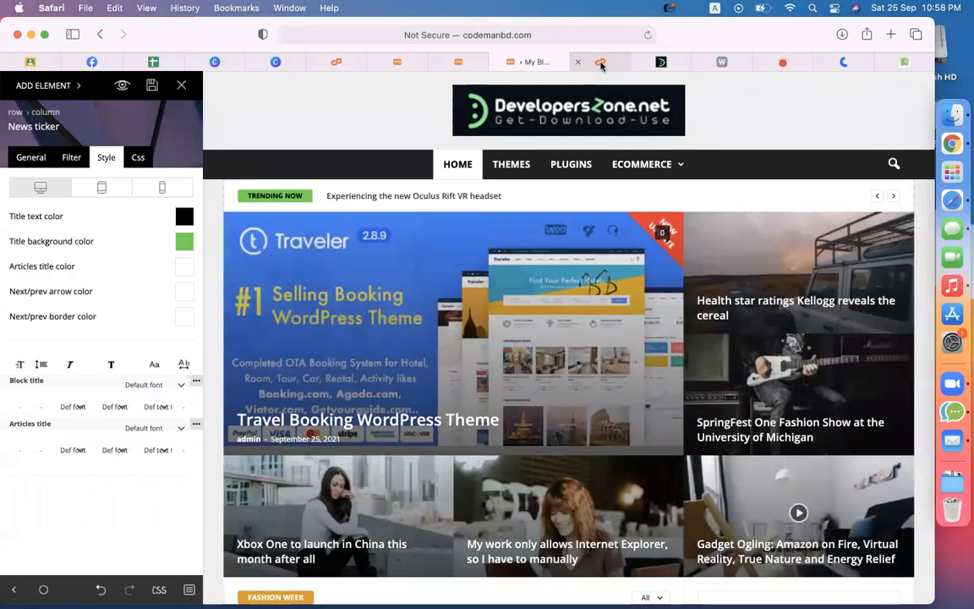
Step: Load codemanbd.com/new in another Safari tab
{"action": "left_click", "coordinate": [600, 62]}
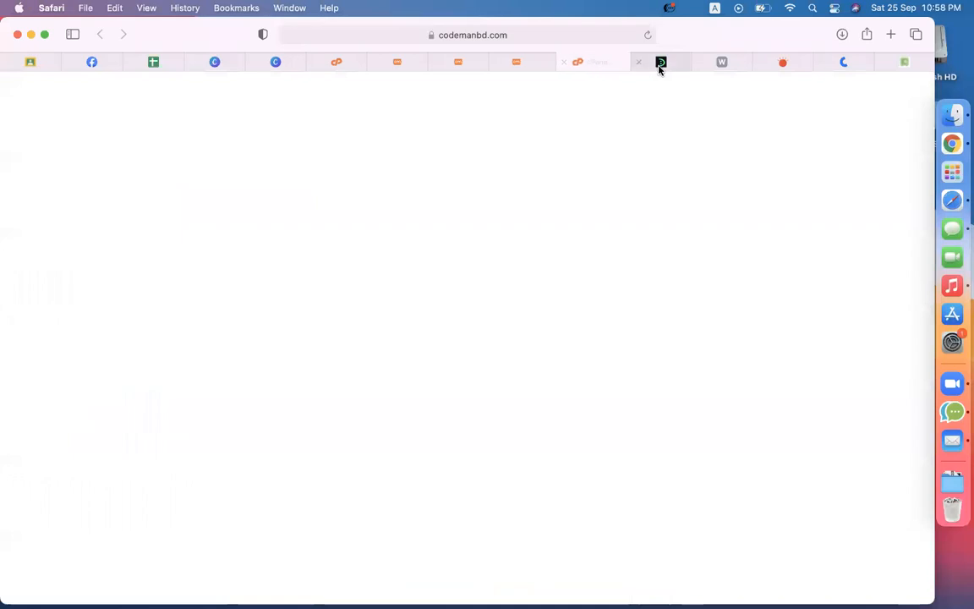
{"action": "left_click", "coordinate": [526, 32]}
{"action": "type", "text": "codemanbd.com/new"}
{"action": "key", "text": "Return"}
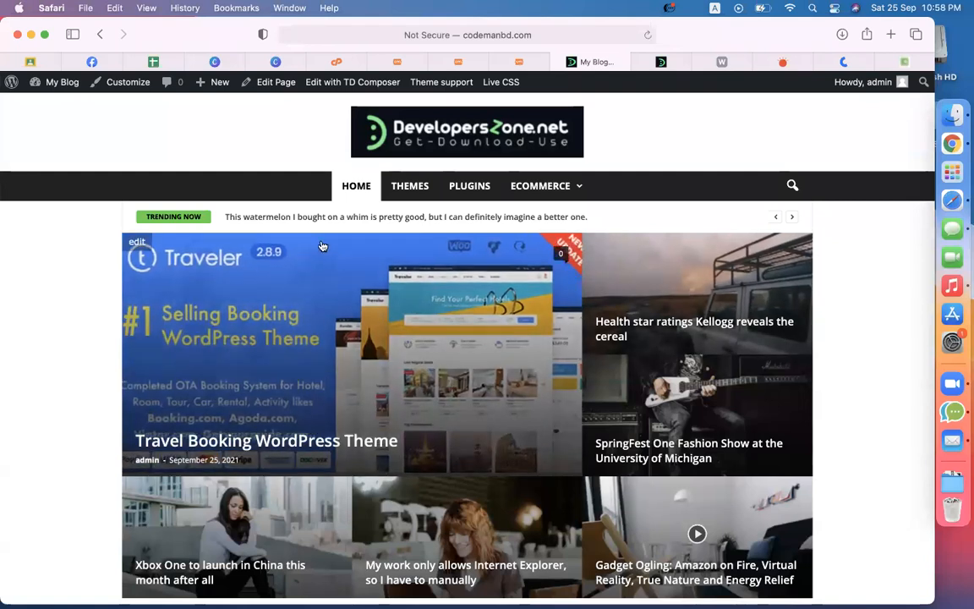
Step: Cycle through six Trending Now headlines and scroll the live homepage
{"action": "left_click", "coordinate": [794, 218]}
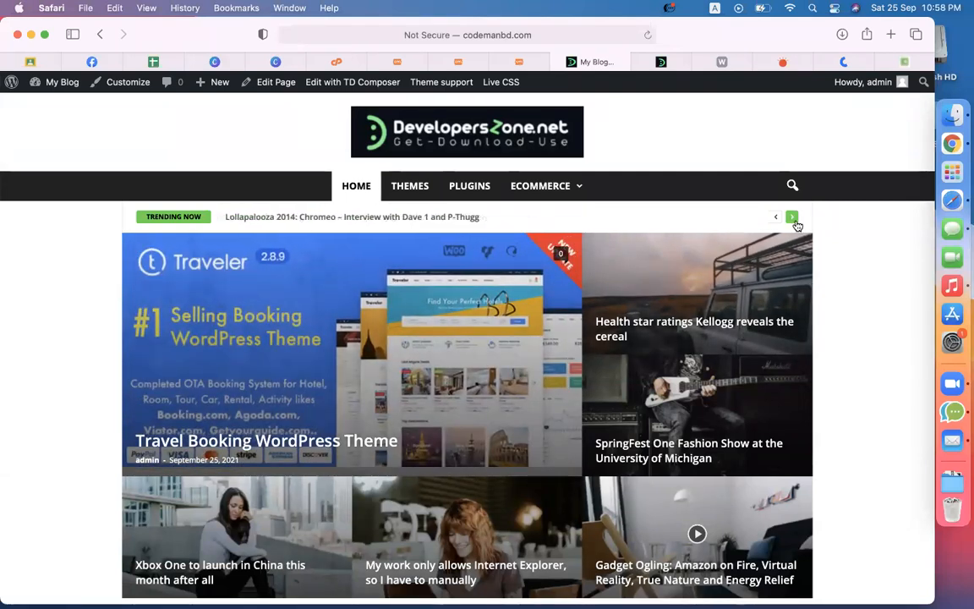
{"action": "left_click", "coordinate": [793, 218]}
{"action": "left_click", "coordinate": [793, 219]}
{"action": "left_click", "coordinate": [792, 217]}
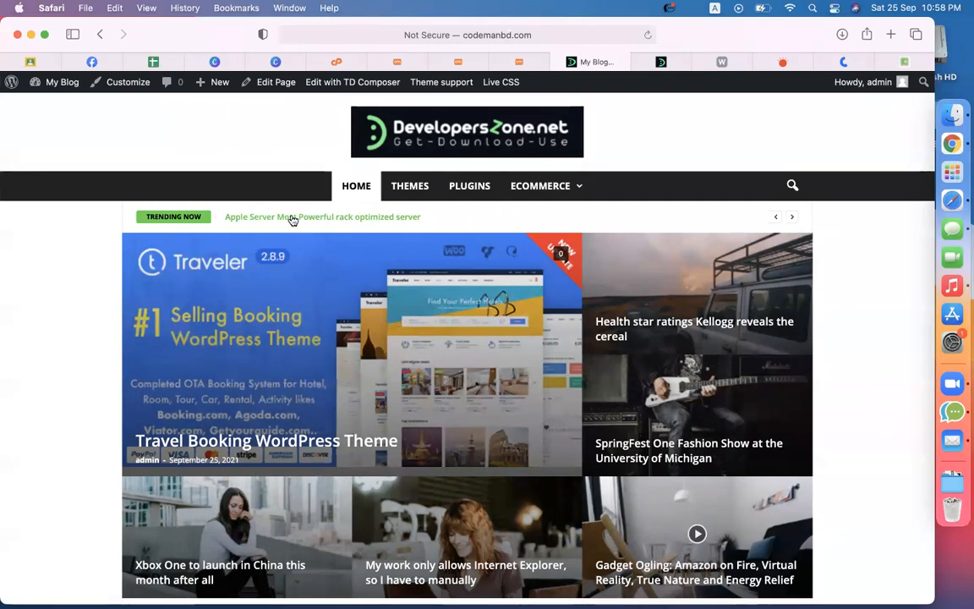
{"action": "left_click", "coordinate": [791, 219]}
{"action": "left_click", "coordinate": [791, 218]}
{"action": "scroll", "coordinate": [848, 331], "scroll_direction": "down", "scroll_amount": 1}
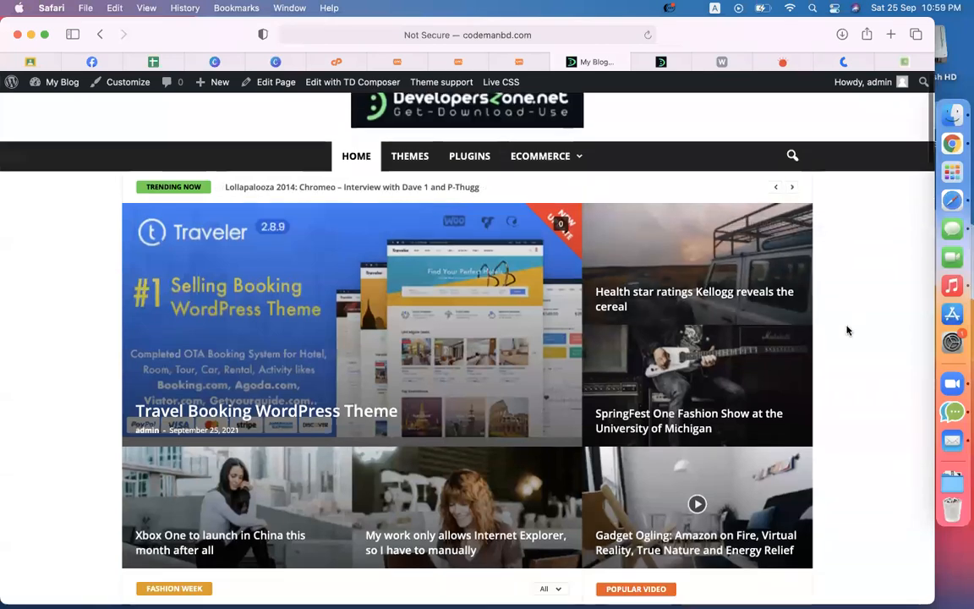
{"action": "scroll", "coordinate": [848, 331], "scroll_direction": "down", "scroll_amount": 5}
{"action": "scroll", "coordinate": [849, 331], "scroll_direction": "down", "scroll_amount": 5}
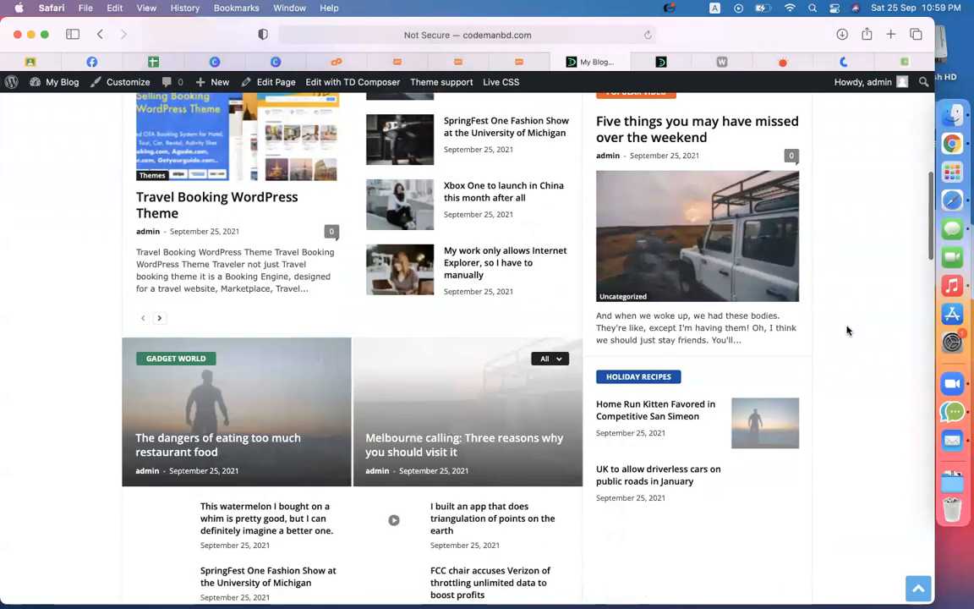
{"action": "scroll", "coordinate": [848, 330], "scroll_direction": "up", "scroll_amount": 10}
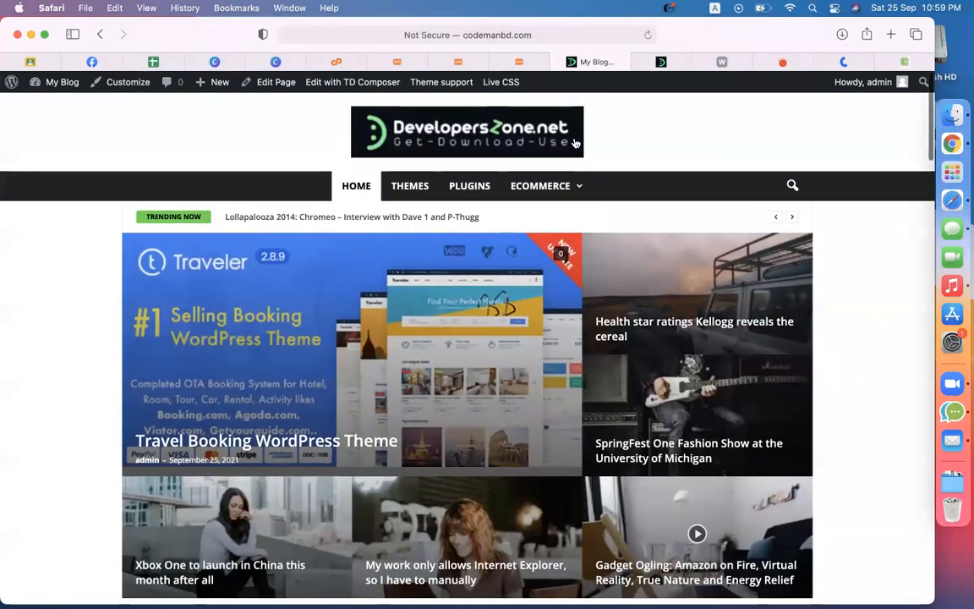
Step: Change the News ticker's Limit post number from 5 to 10
{"action": "left_click", "coordinate": [519, 62]}
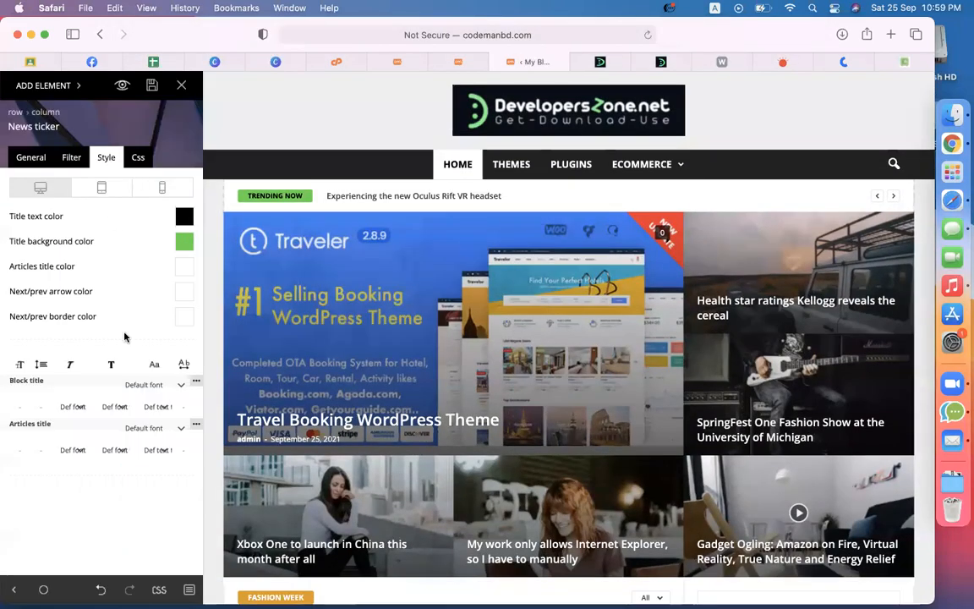
{"action": "left_click", "coordinate": [71, 158]}
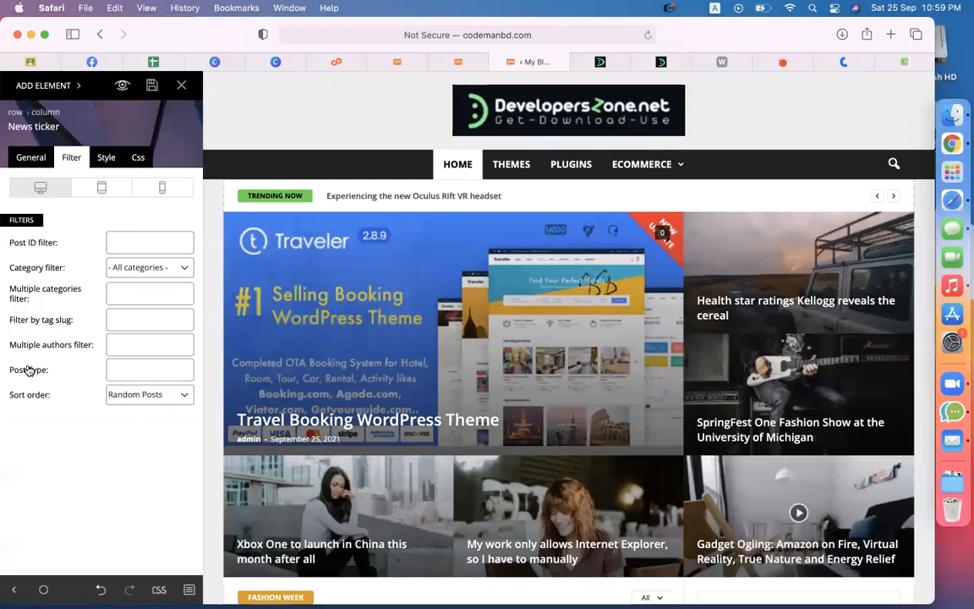
{"action": "left_click", "coordinate": [28, 161]}
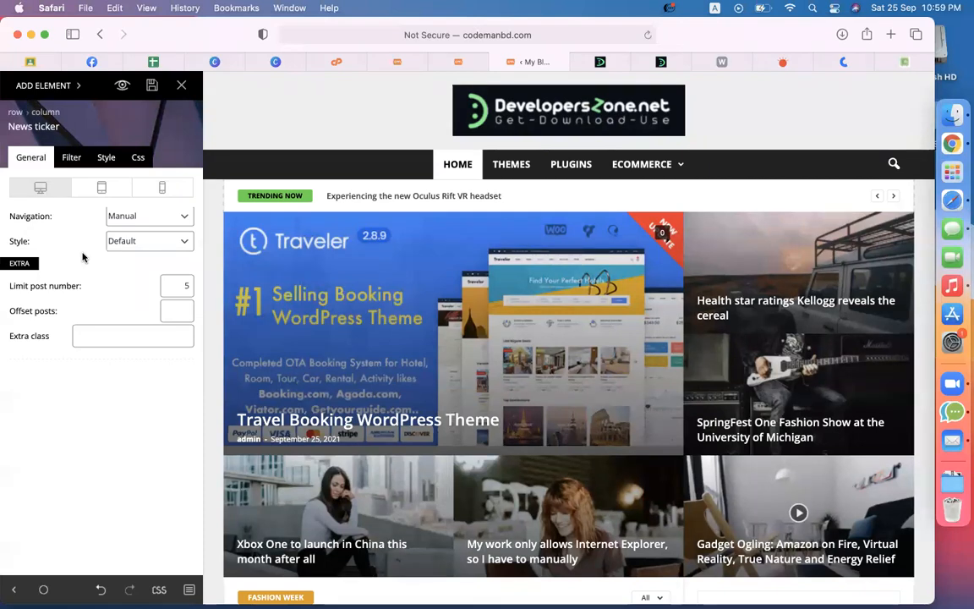
{"action": "double_click", "coordinate": [190, 285]}
{"action": "type", "text": "10"}
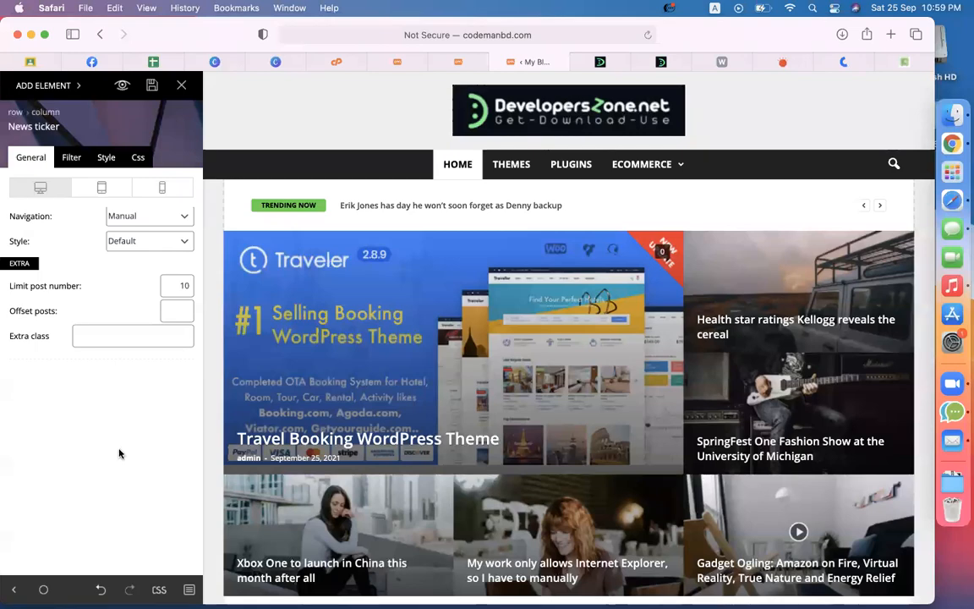
Step: Save the layout and delete the Fashion Week, Gadget World and Best Smartphones blocks
{"action": "left_click", "coordinate": [152, 84]}
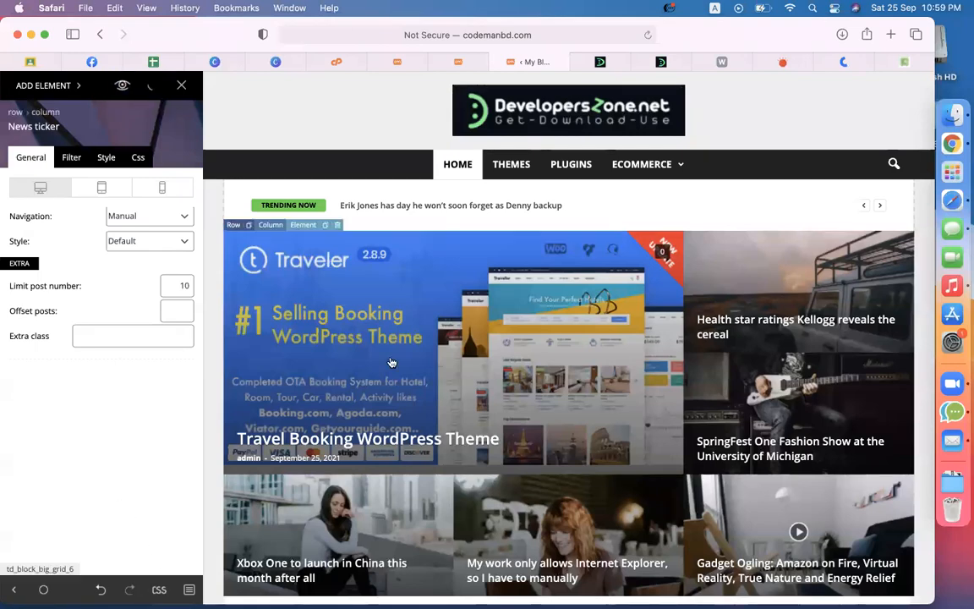
{"action": "scroll", "coordinate": [391, 362], "scroll_direction": "down", "scroll_amount": 5}
{"action": "scroll", "coordinate": [635, 285], "scroll_direction": "down", "scroll_amount": 1}
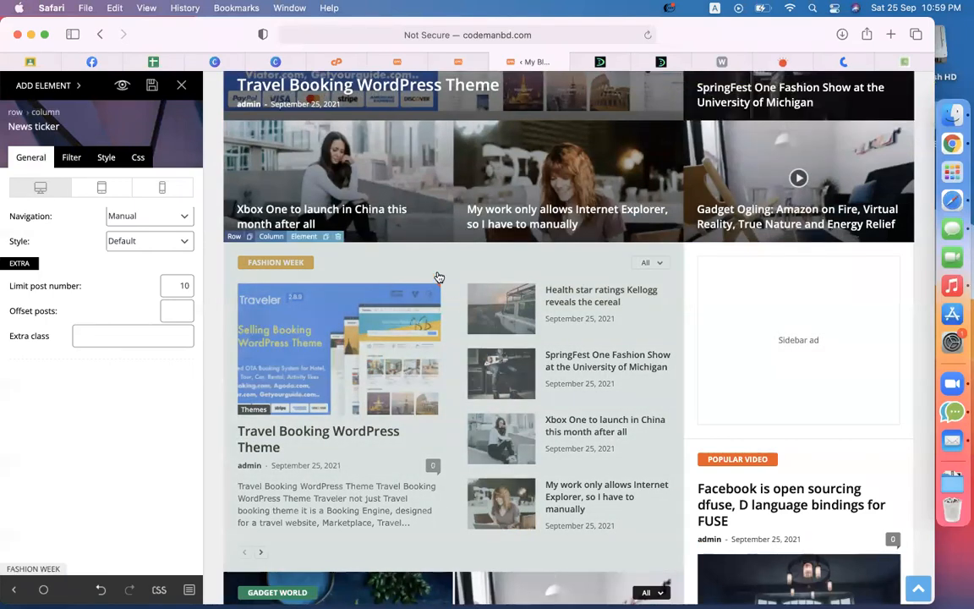
{"action": "left_click", "coordinate": [369, 257]}
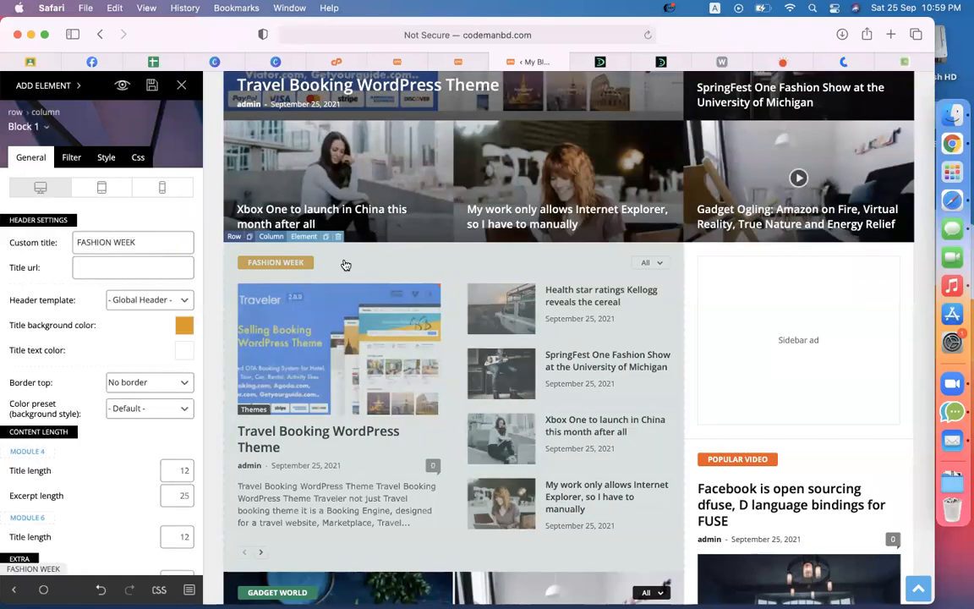
{"action": "left_click", "coordinate": [338, 236]}
{"action": "left_click", "coordinate": [418, 309]}
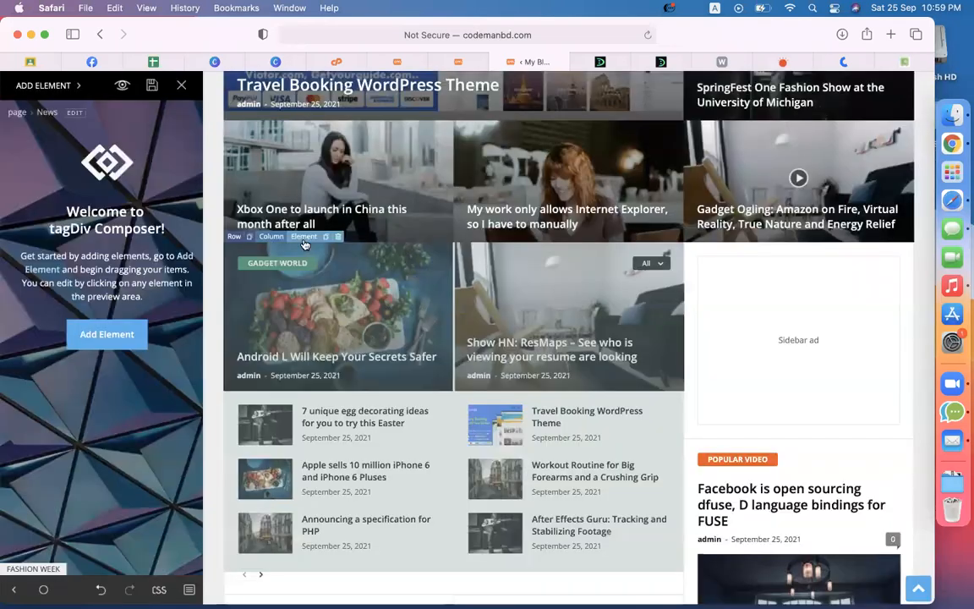
{"action": "left_click", "coordinate": [342, 237]}
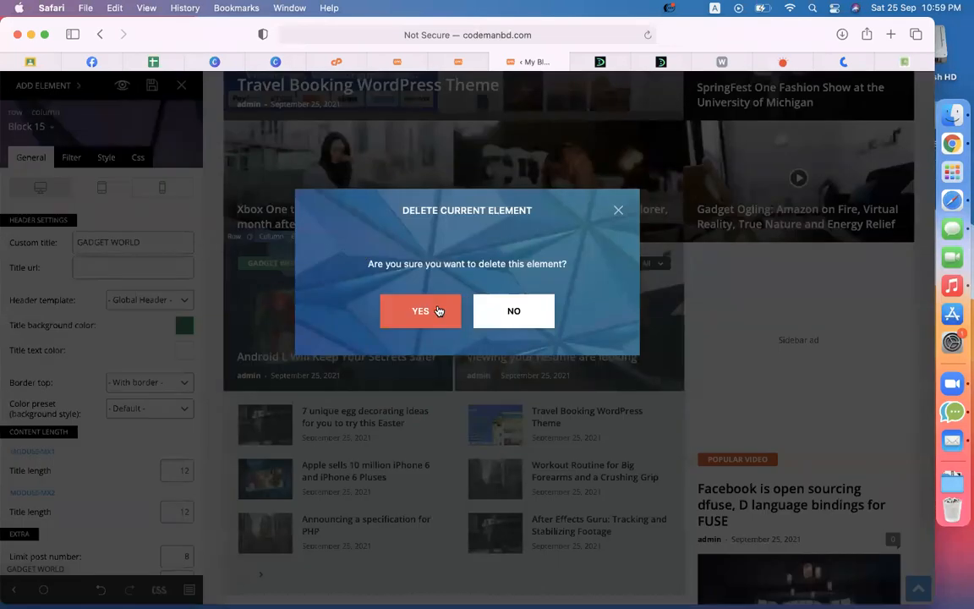
{"action": "left_click", "coordinate": [420, 311]}
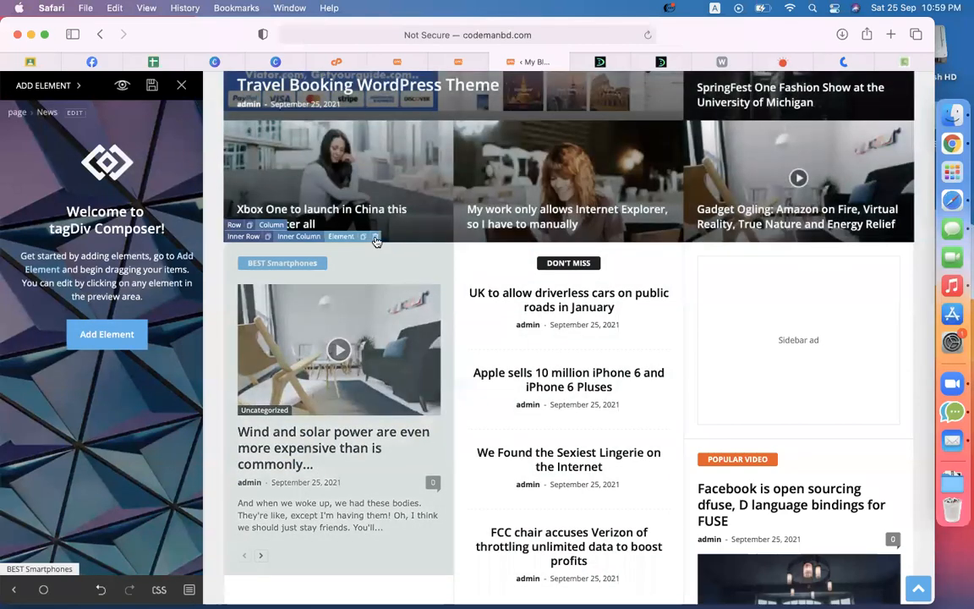
{"action": "left_click", "coordinate": [376, 241]}
{"action": "left_click", "coordinate": [422, 311]}
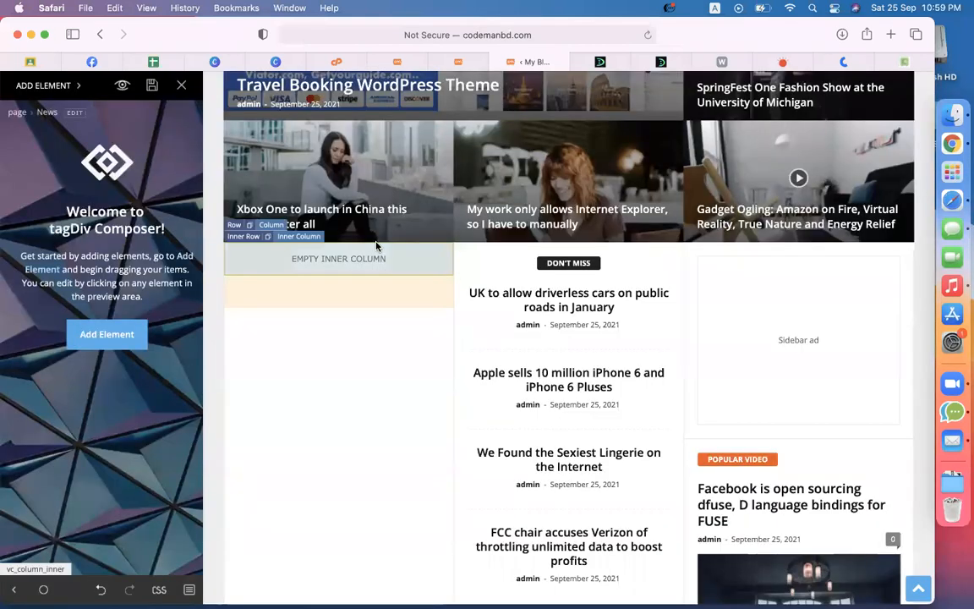
Step: Delete Don't Miss, the sidebar ad, Popular Video, Holiday Recipes and Even More News
{"action": "left_click", "coordinate": [604, 237]}
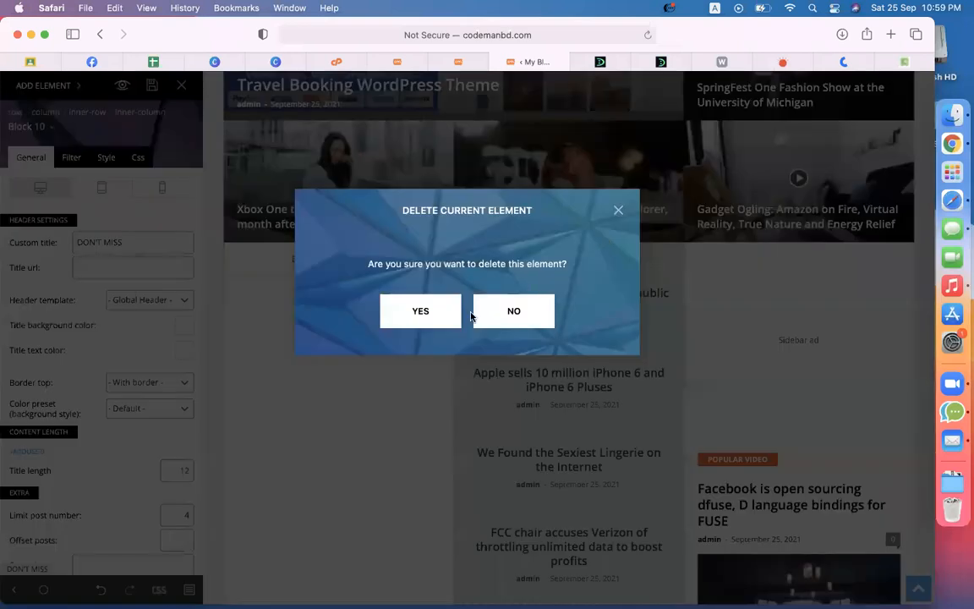
{"action": "left_click", "coordinate": [415, 312]}
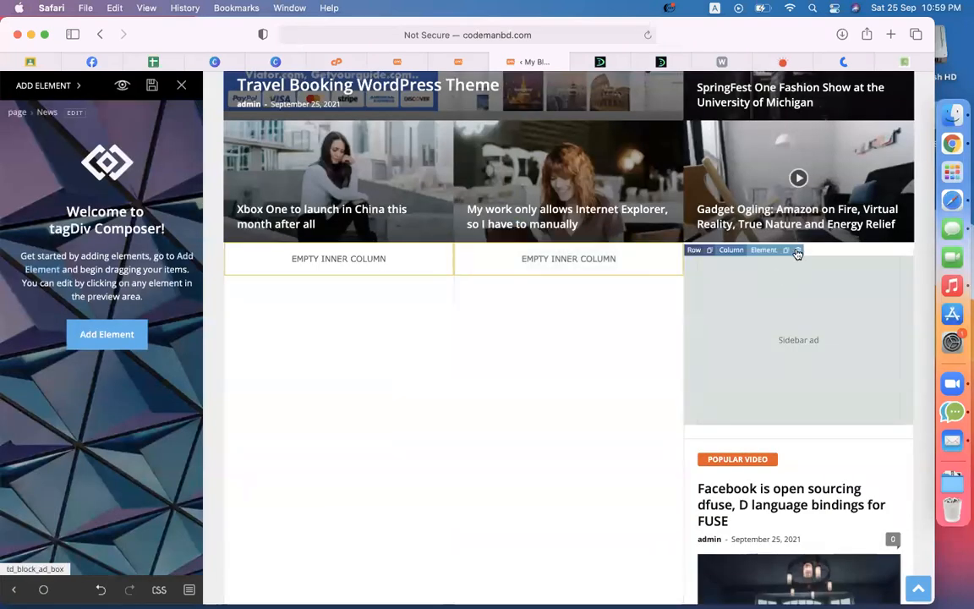
{"action": "left_click", "coordinate": [798, 251]}
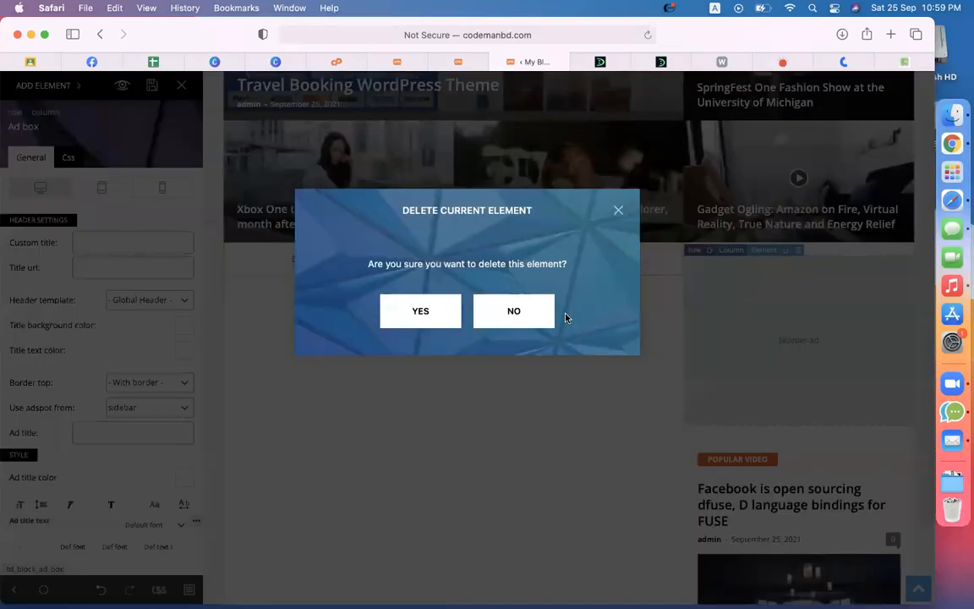
{"action": "left_click", "coordinate": [441, 316]}
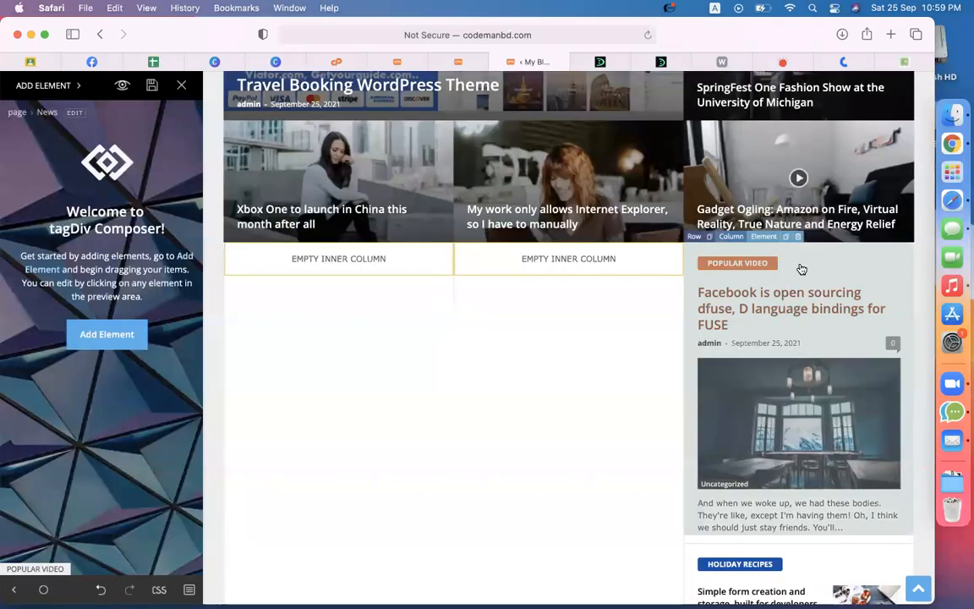
{"action": "left_click", "coordinate": [799, 237]}
{"action": "left_click", "coordinate": [421, 306]}
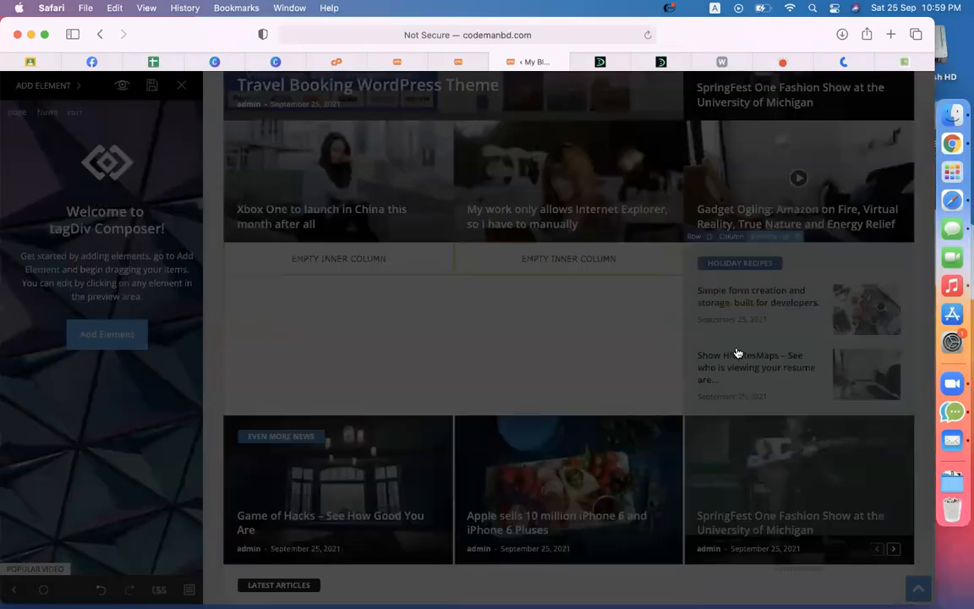
{"action": "left_click", "coordinate": [798, 237]}
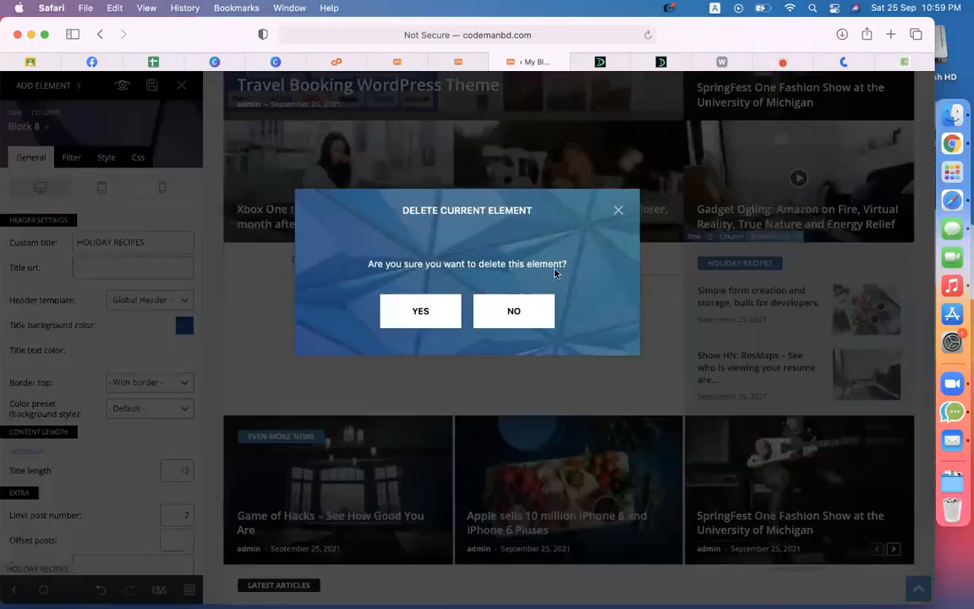
{"action": "left_click", "coordinate": [442, 302]}
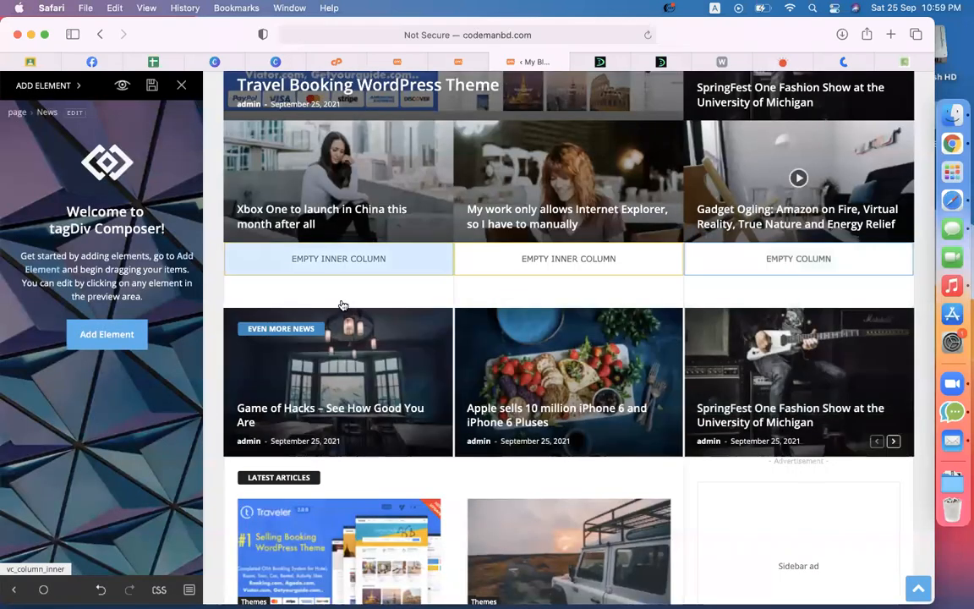
{"action": "left_click", "coordinate": [341, 304]}
{"action": "left_click", "coordinate": [400, 311]}
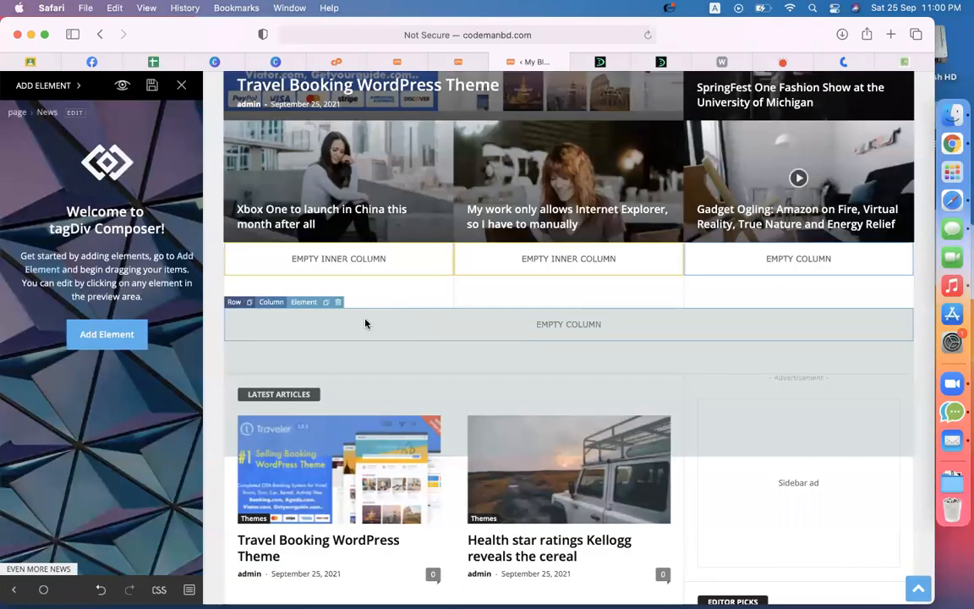
Step: Inspect the cleared full-width empty column beneath the big grid
{"action": "left_click", "coordinate": [277, 319]}
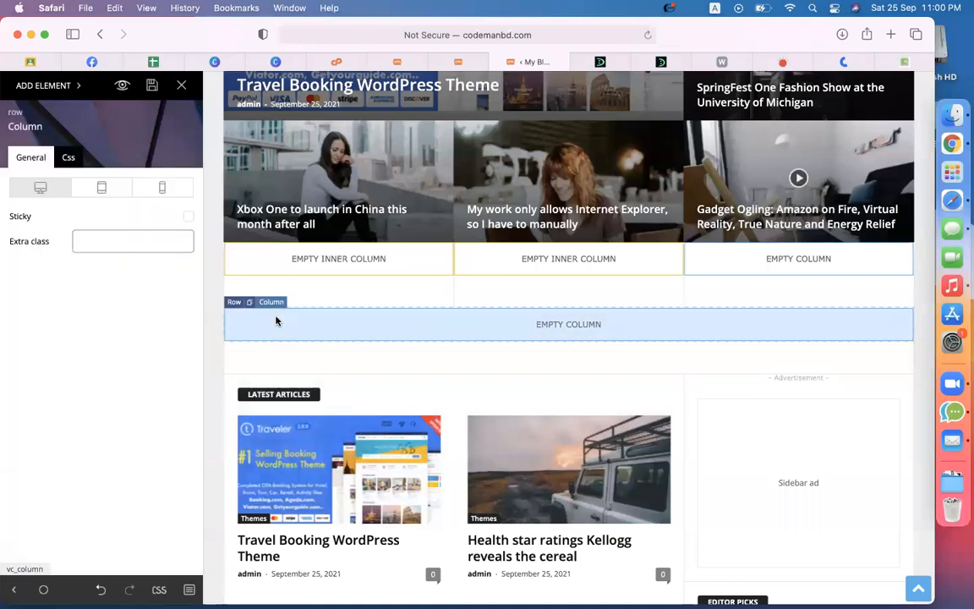
{"action": "left_click", "coordinate": [339, 418]}
{"action": "scroll", "coordinate": [363, 357], "scroll_direction": "down", "scroll_amount": 15}
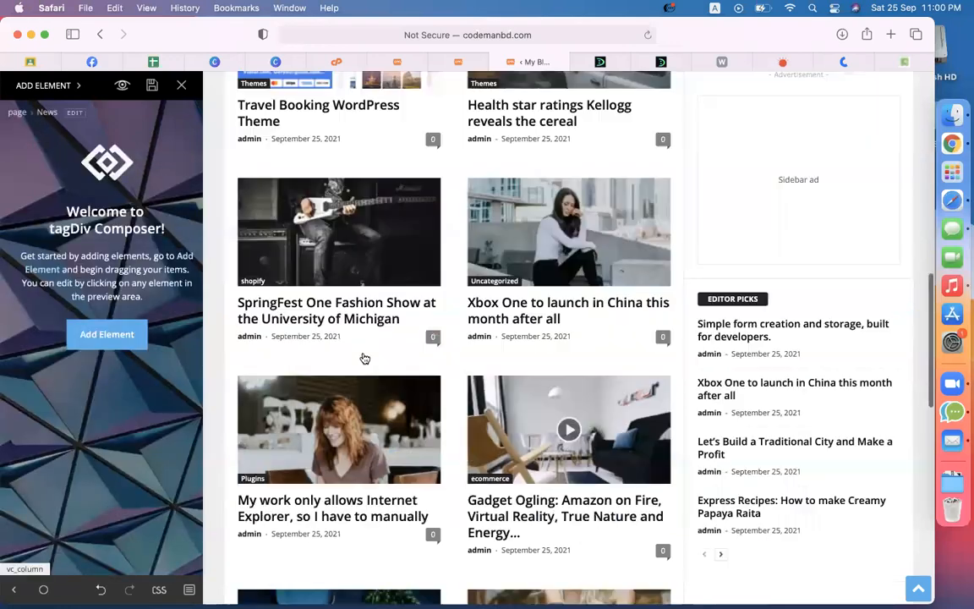
{"action": "scroll", "coordinate": [646, 369], "scroll_direction": "up", "scroll_amount": 15}
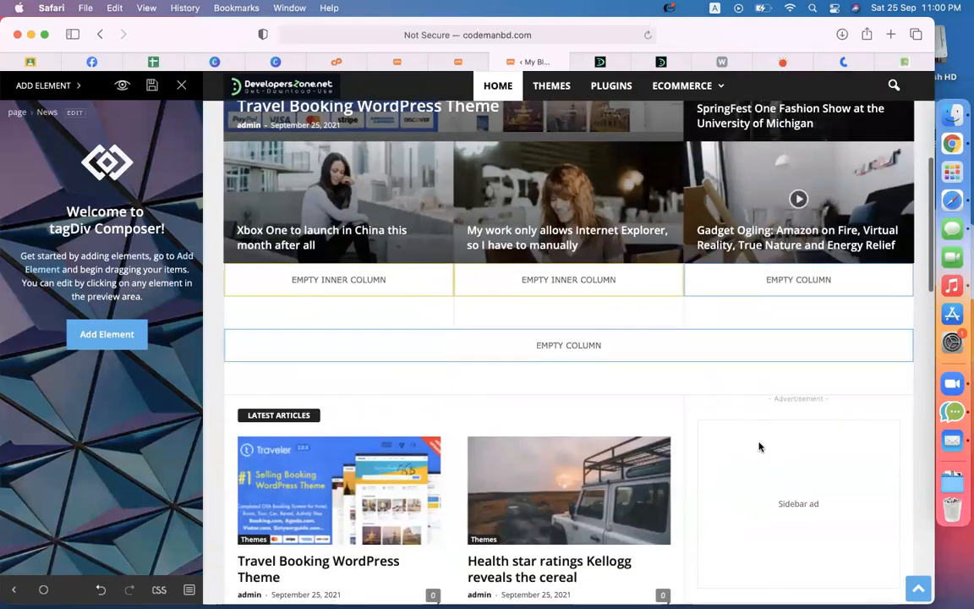
{"action": "scroll", "coordinate": [713, 492], "scroll_direction": "down", "scroll_amount": 3}
{"action": "scroll", "coordinate": [433, 384], "scroll_direction": "up", "scroll_amount": 12}
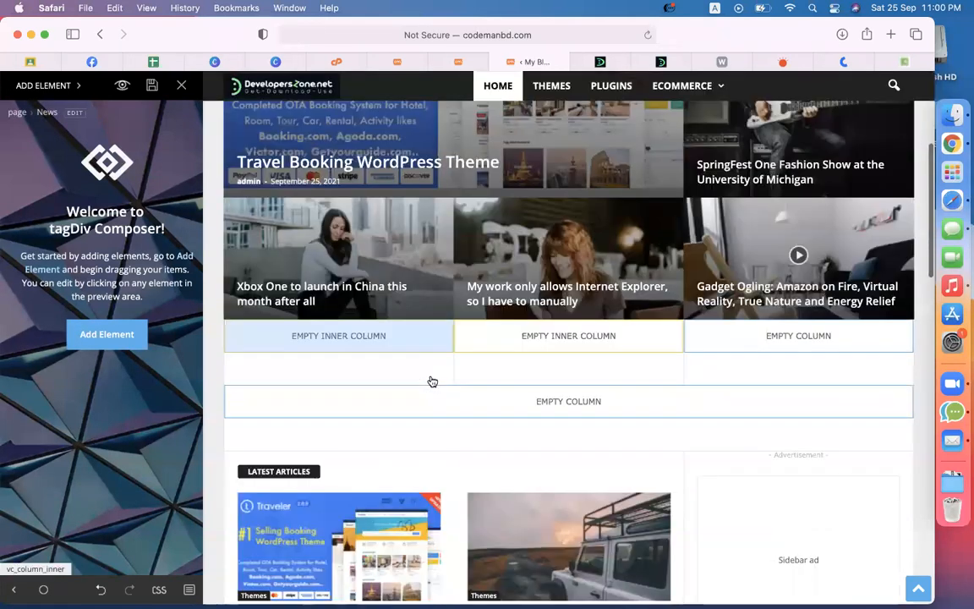
{"action": "scroll", "coordinate": [431, 382], "scroll_direction": "down", "scroll_amount": 10}
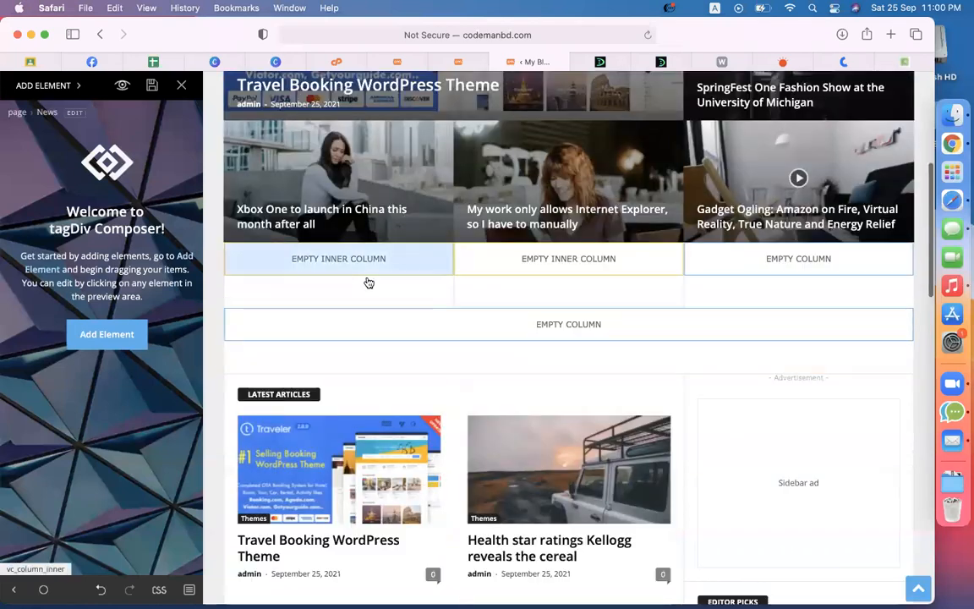
Step: Select the first empty inner column, open the element list, then go to DevelopersZone
{"action": "left_click", "coordinate": [334, 261]}
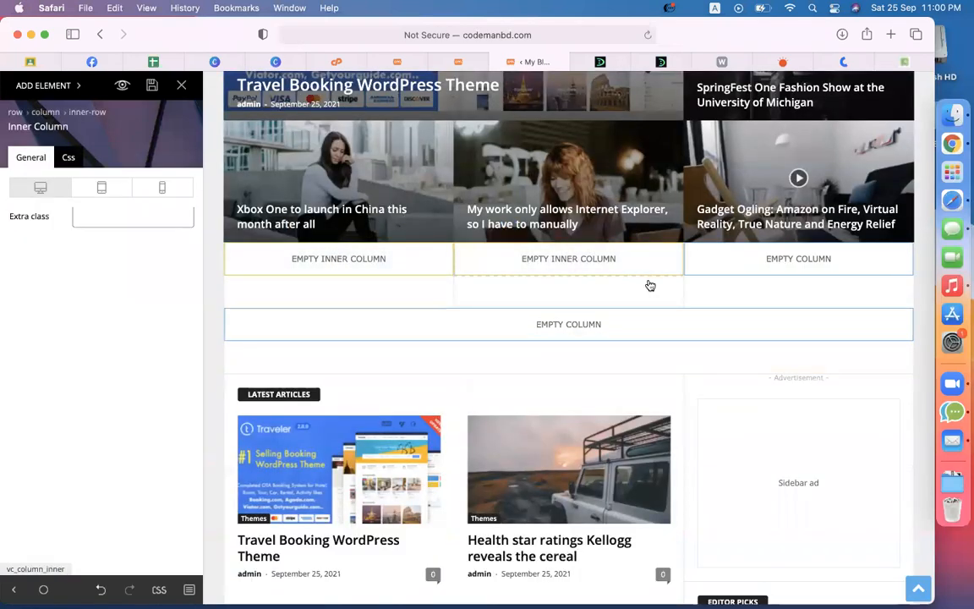
{"action": "left_click", "coordinate": [708, 272]}
{"action": "left_click", "coordinate": [565, 324]}
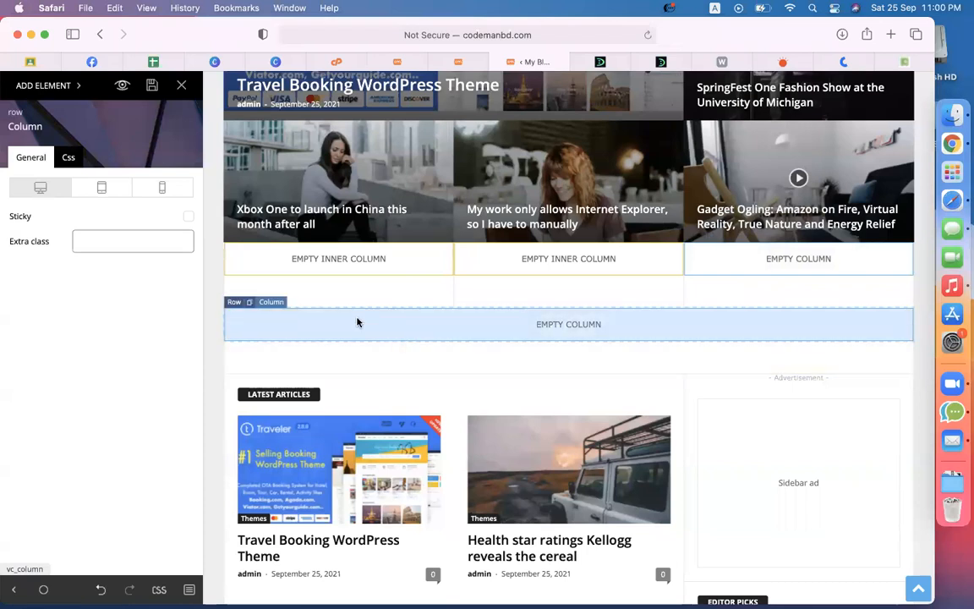
{"action": "left_click", "coordinate": [275, 264]}
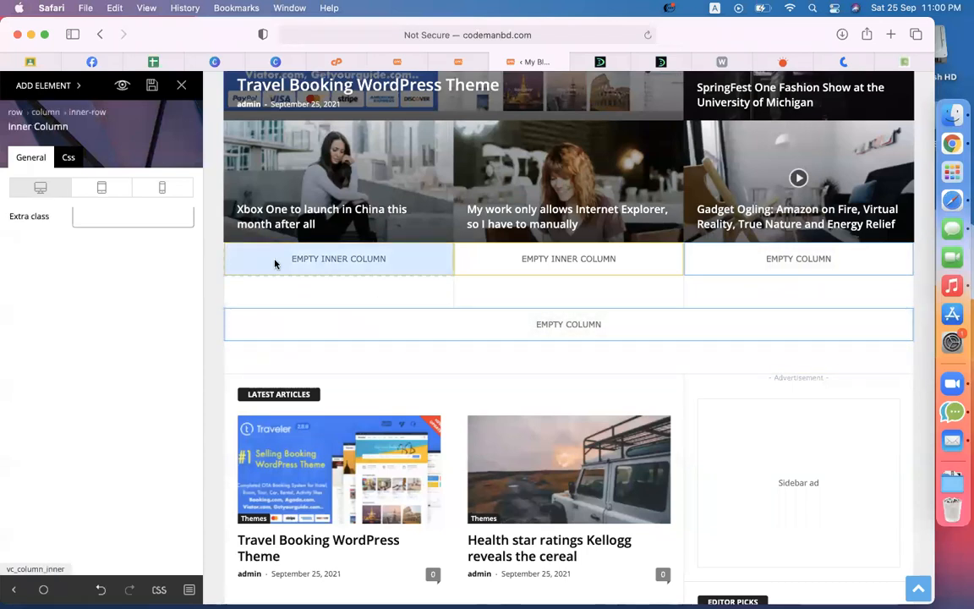
{"action": "left_click", "coordinate": [41, 87]}
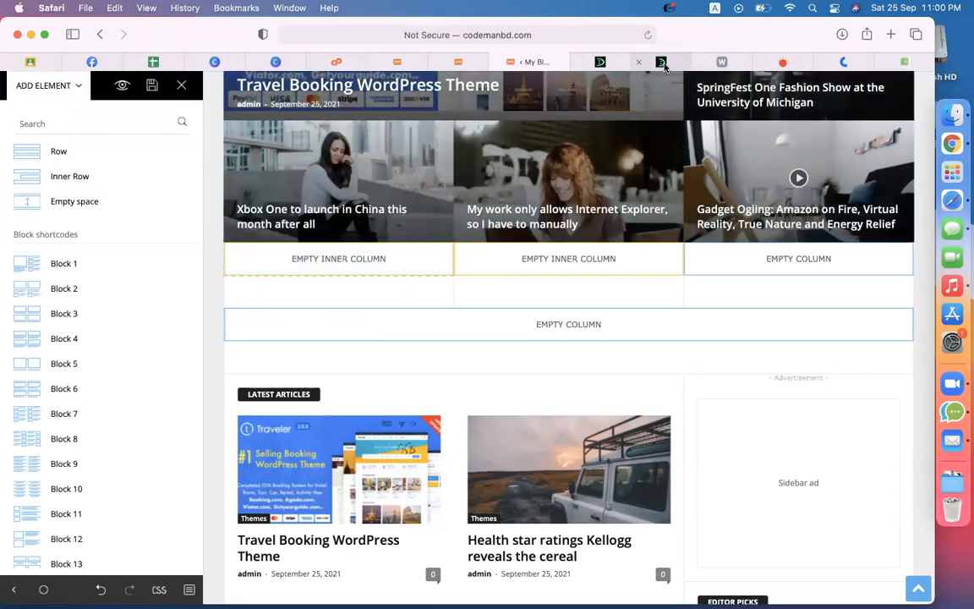
{"action": "left_click", "coordinate": [662, 63]}
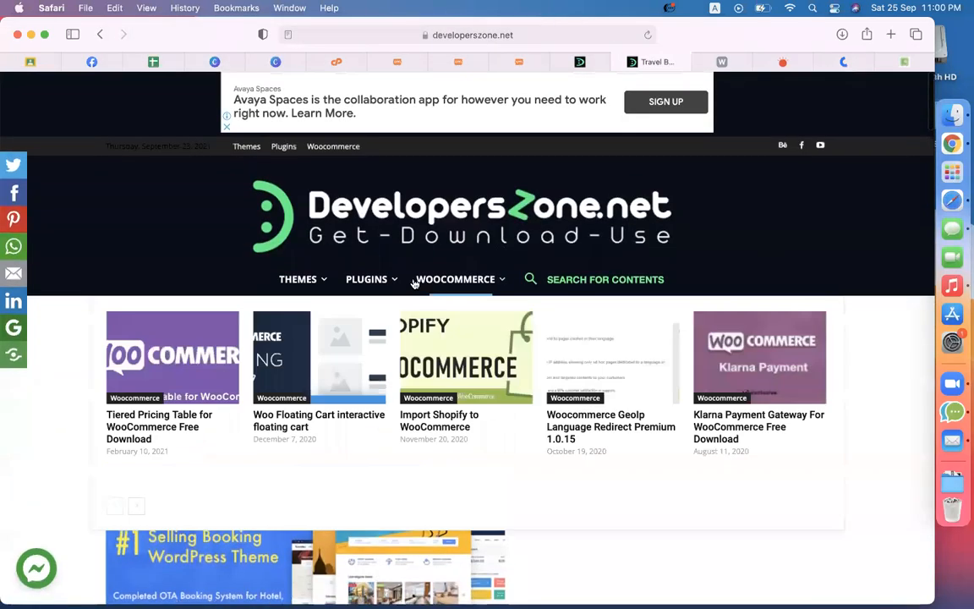
Step: Open the DevelopersZone homepage and scroll through its layout
{"action": "left_click", "coordinate": [369, 234]}
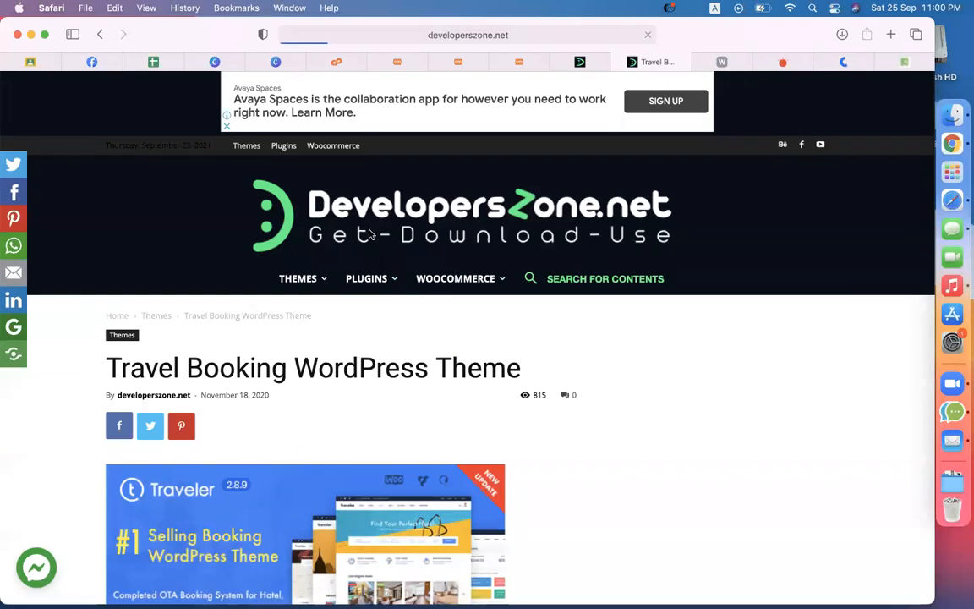
{"action": "scroll", "coordinate": [728, 363], "scroll_direction": "down", "scroll_amount": 4}
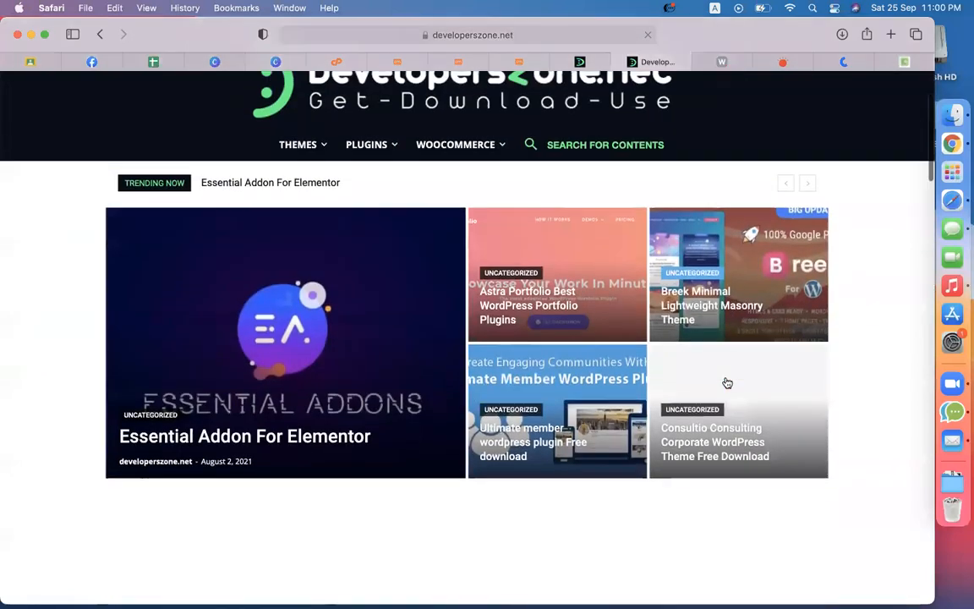
{"action": "scroll", "coordinate": [157, 284], "scroll_direction": "down", "scroll_amount": 5}
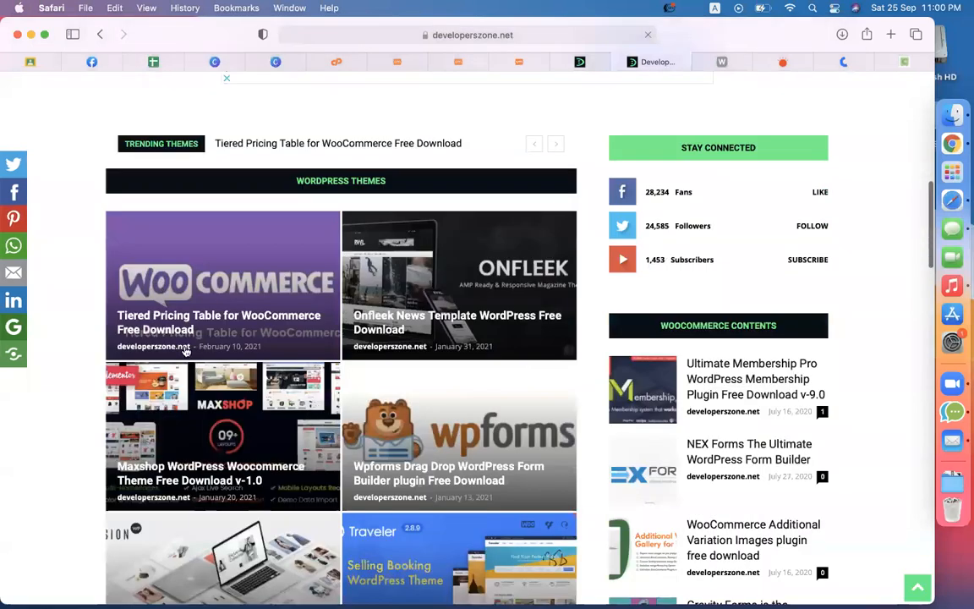
{"action": "scroll", "coordinate": [169, 321], "scroll_direction": "down", "scroll_amount": 2}
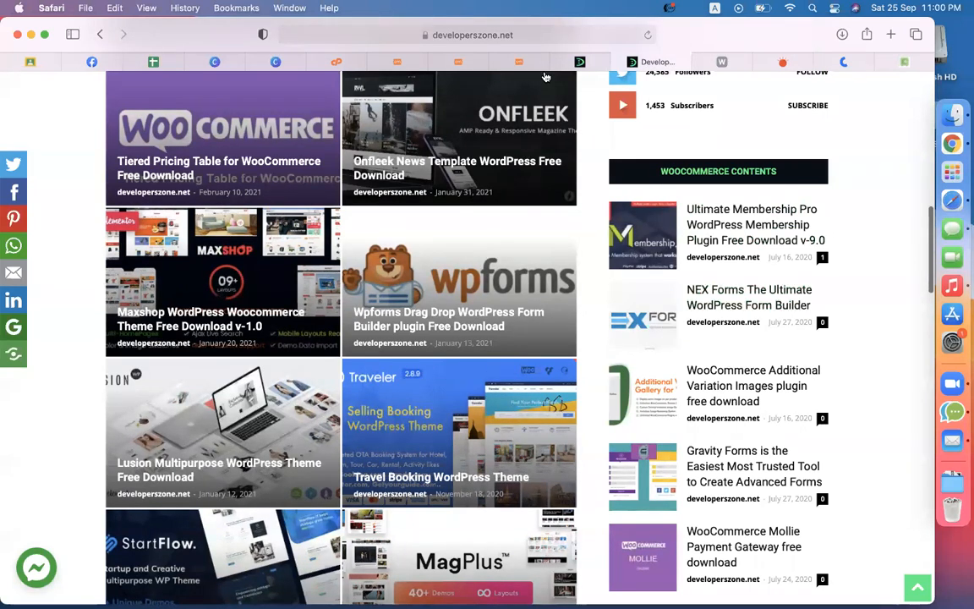
Step: Review the developerszone.net reference sections, then return to the My Blog tab
{"action": "left_click", "coordinate": [578, 64]}
{"action": "left_click", "coordinate": [637, 61]}
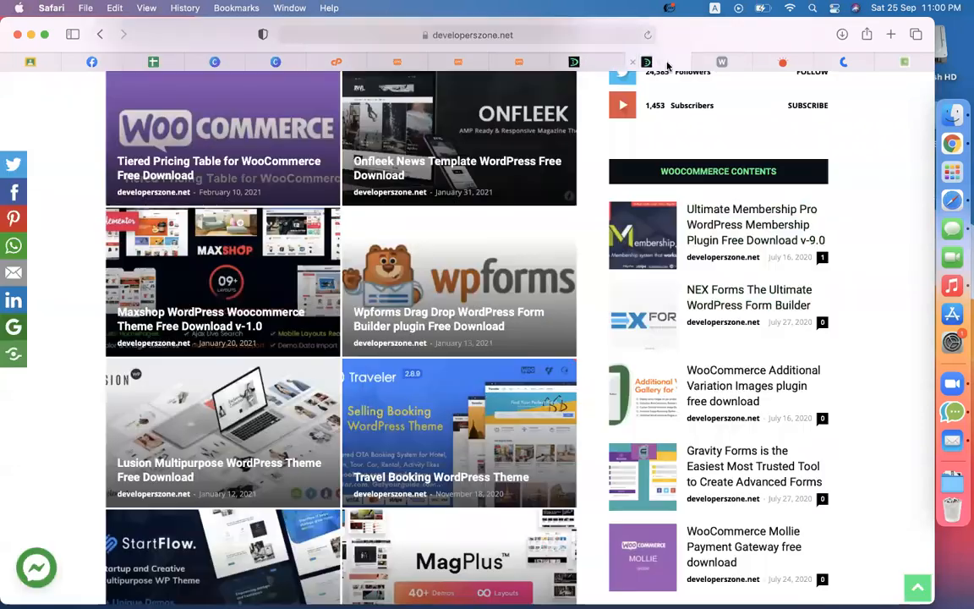
{"action": "scroll", "coordinate": [740, 333], "scroll_direction": "down", "scroll_amount": 3}
{"action": "scroll", "coordinate": [740, 333], "scroll_direction": "up", "scroll_amount": 5}
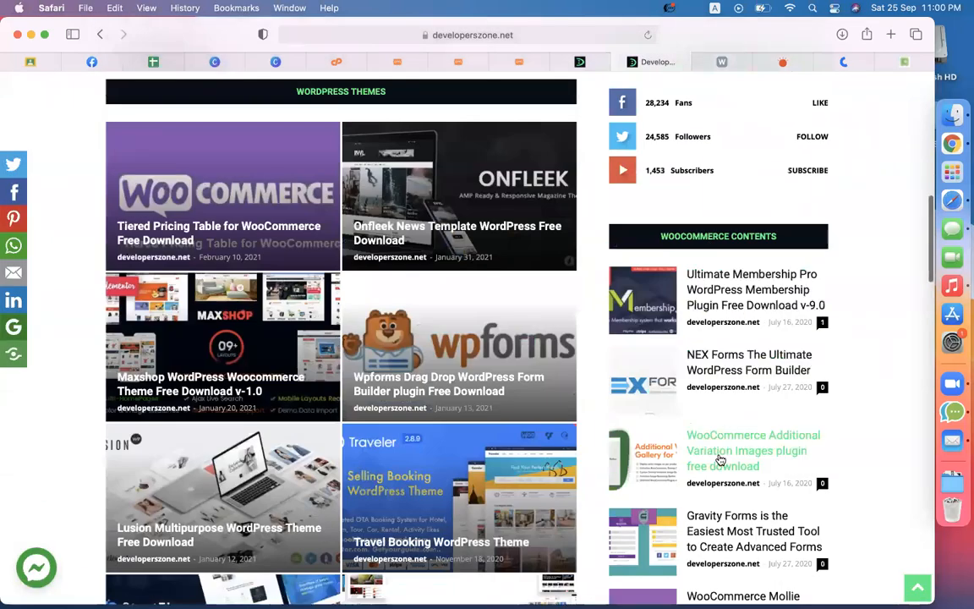
{"action": "scroll", "coordinate": [719, 457], "scroll_direction": "down", "scroll_amount": 5}
{"action": "scroll", "coordinate": [720, 422], "scroll_direction": "down", "scroll_amount": 5}
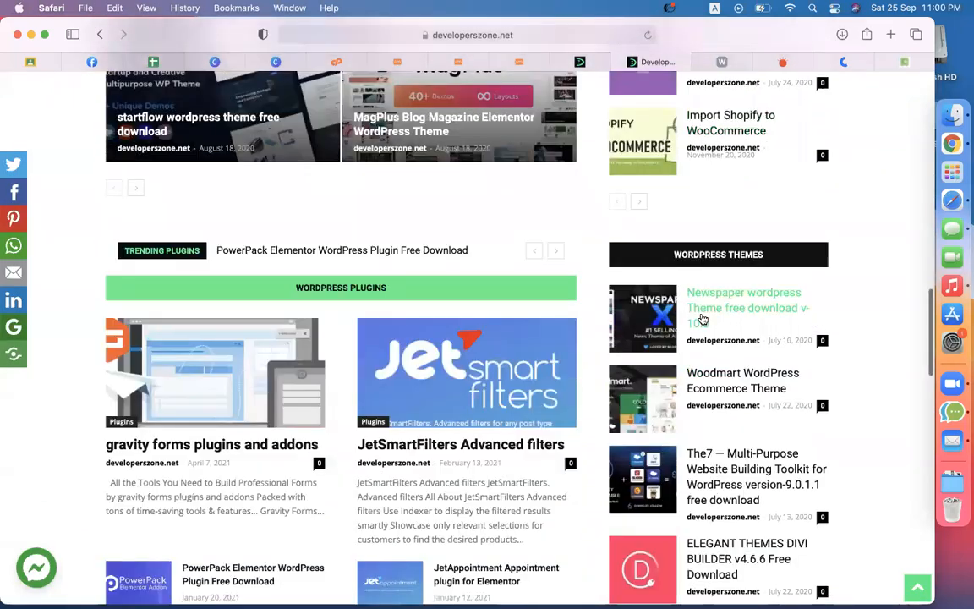
{"action": "scroll", "coordinate": [700, 317], "scroll_direction": "down", "scroll_amount": 3}
{"action": "scroll", "coordinate": [492, 293], "scroll_direction": "up", "scroll_amount": 3}
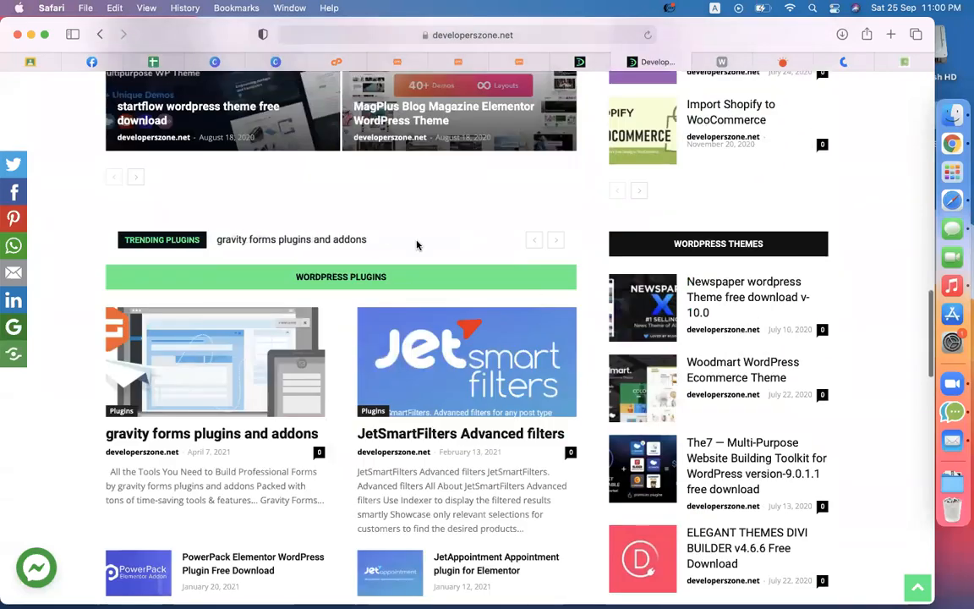
{"action": "scroll", "coordinate": [835, 331], "scroll_direction": "down", "scroll_amount": 3}
{"action": "scroll", "coordinate": [742, 493], "scroll_direction": "down", "scroll_amount": 5}
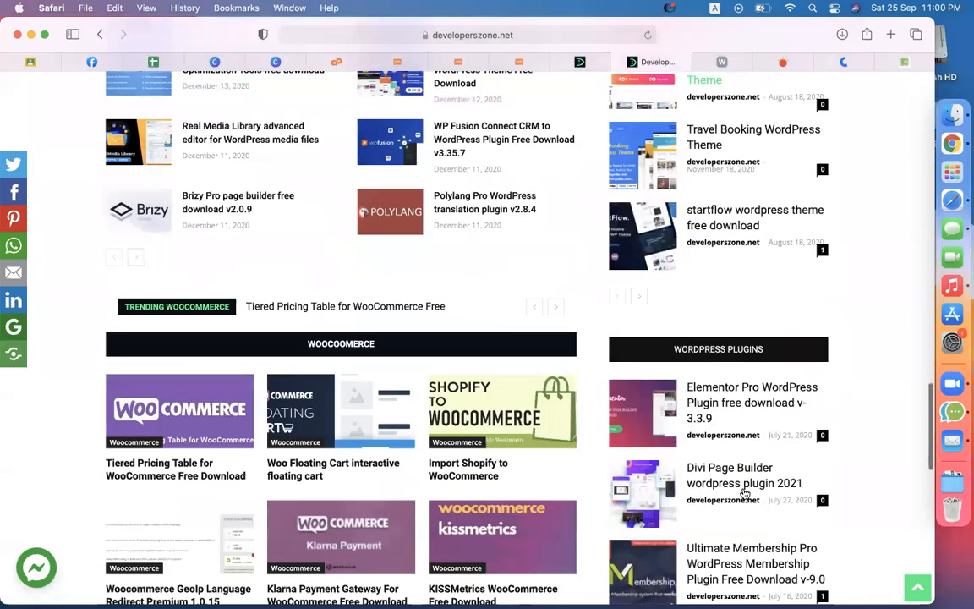
{"action": "scroll", "coordinate": [251, 268], "scroll_direction": "down", "scroll_amount": 1}
{"action": "scroll", "coordinate": [710, 214], "scroll_direction": "down", "scroll_amount": 1}
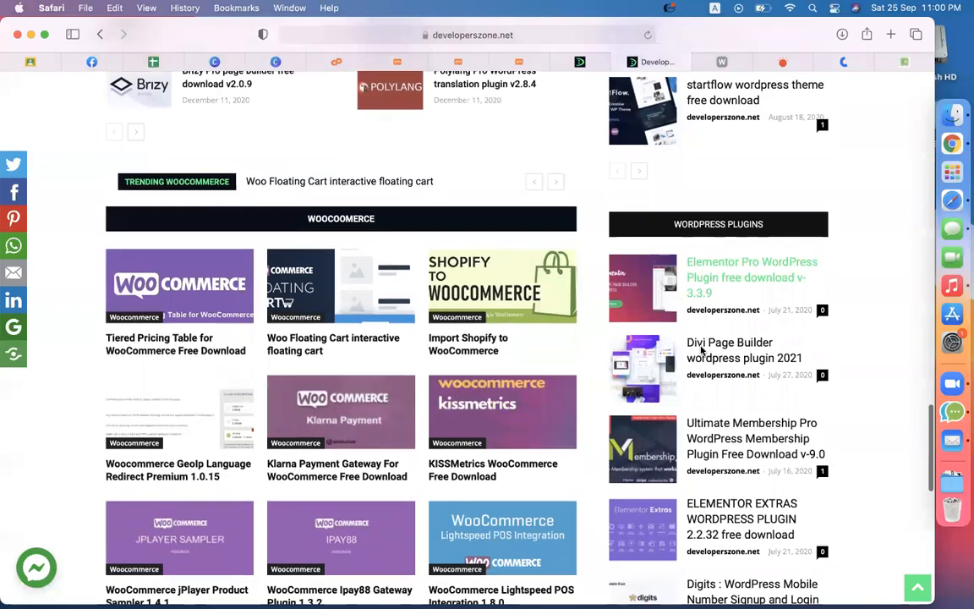
{"action": "scroll", "coordinate": [722, 397], "scroll_direction": "down", "scroll_amount": 4}
{"action": "scroll", "coordinate": [729, 446], "scroll_direction": "up", "scroll_amount": 3}
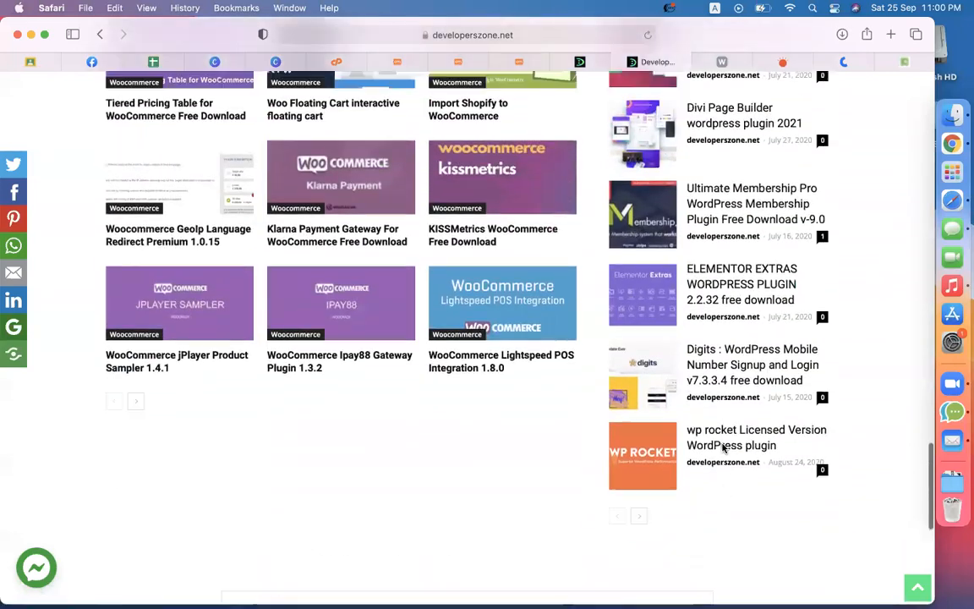
{"action": "left_click", "coordinate": [587, 61]}
Step: Insert a new row below the featured posts grid in the page editor
{"action": "scroll", "coordinate": [559, 215], "scroll_direction": "down", "scroll_amount": 4}
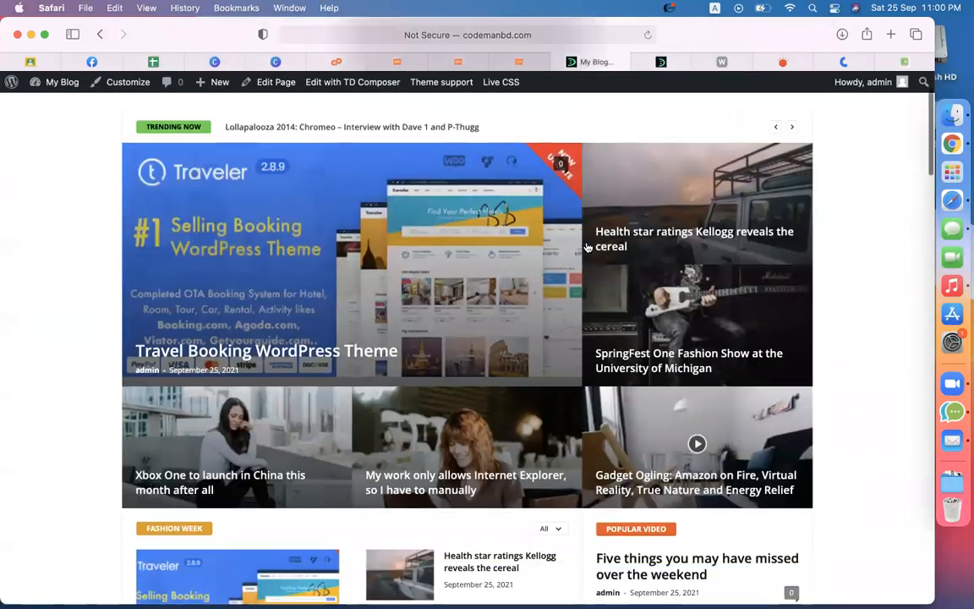
{"action": "left_click", "coordinate": [519, 64]}
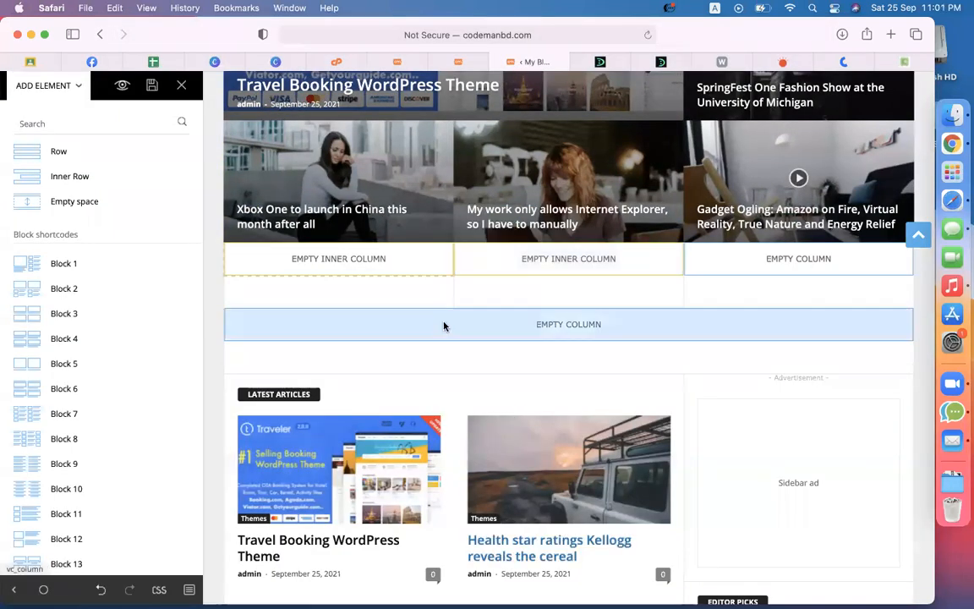
{"action": "left_click_drag", "start_coordinate": [58, 160], "coordinate": [463, 311]}
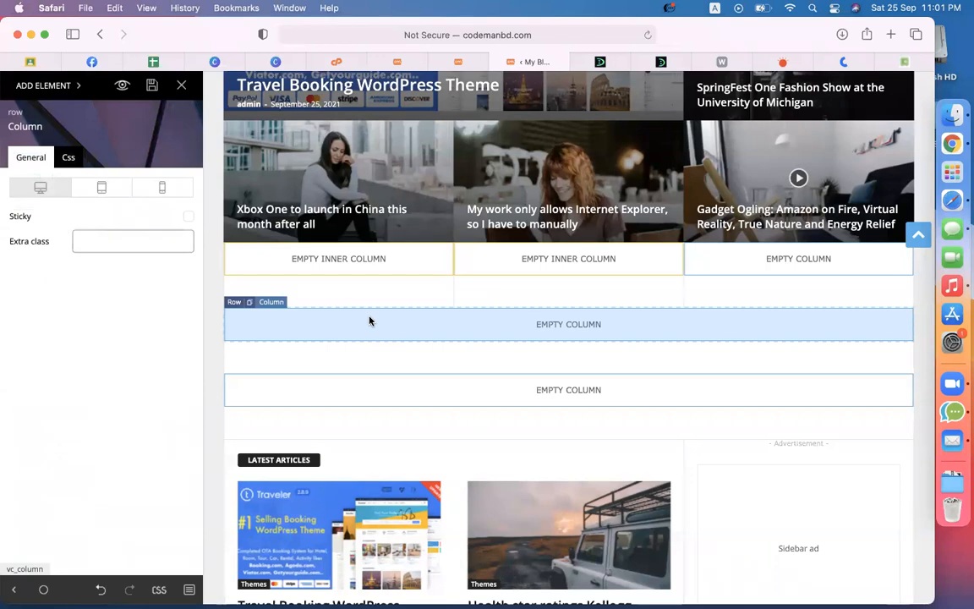
Step: Split the new row into a 2/3 + 1/3 column layout
{"action": "left_click", "coordinate": [69, 161]}
{"action": "left_click", "coordinate": [39, 157]}
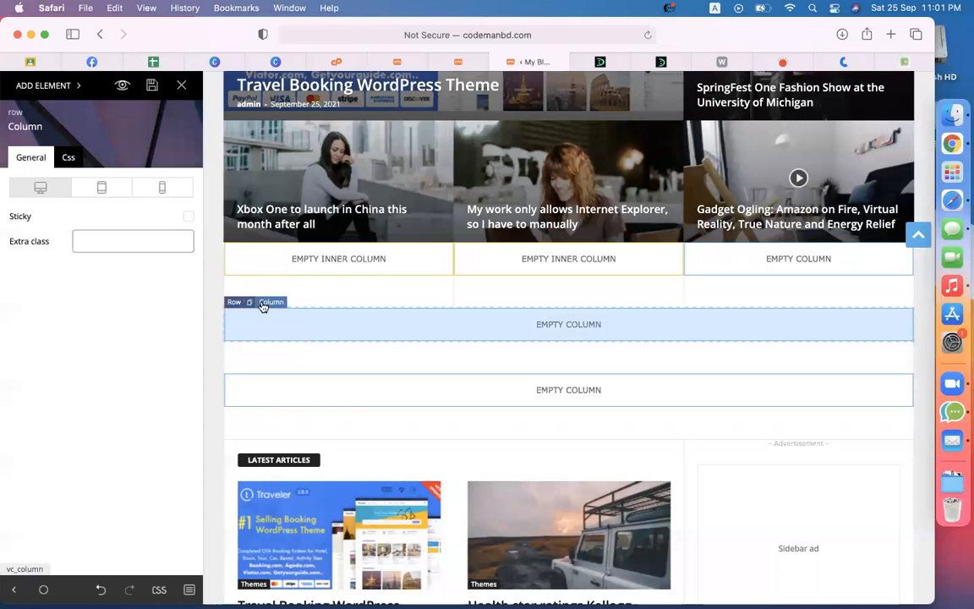
{"action": "left_click", "coordinate": [236, 303]}
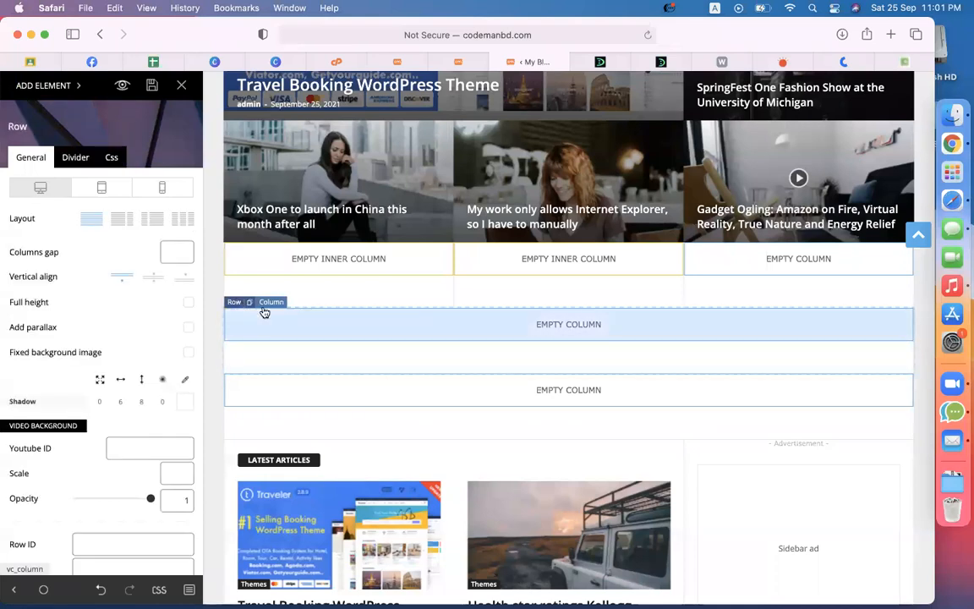
{"action": "left_click", "coordinate": [273, 303]}
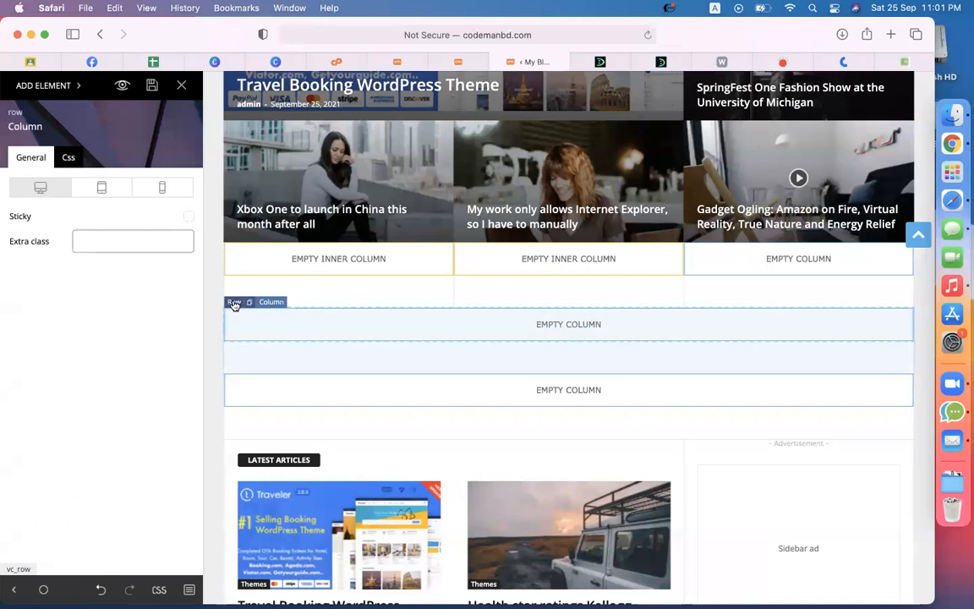
{"action": "left_click", "coordinate": [235, 302]}
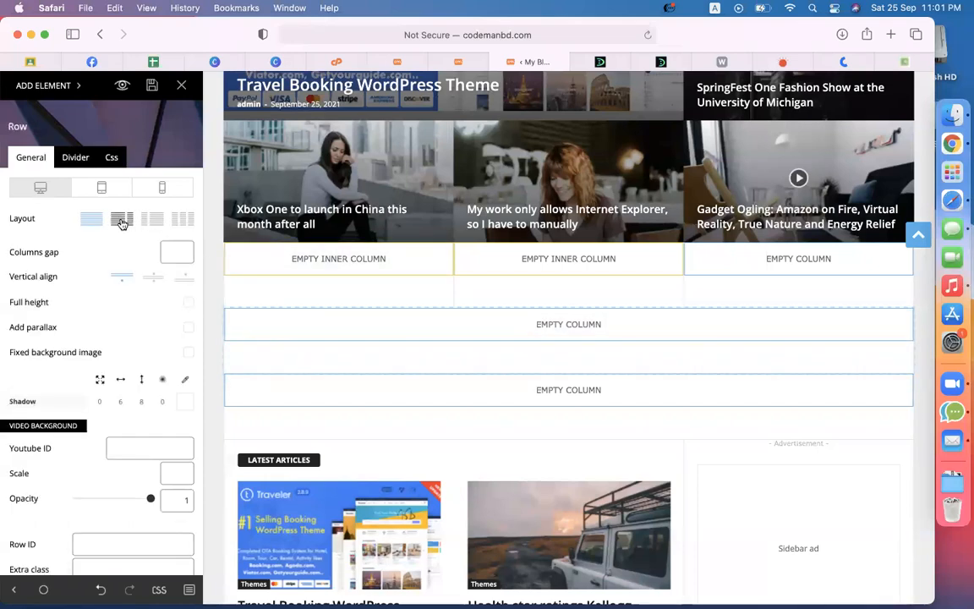
{"action": "scroll", "coordinate": [121, 222], "scroll_direction": "up", "scroll_amount": 5}
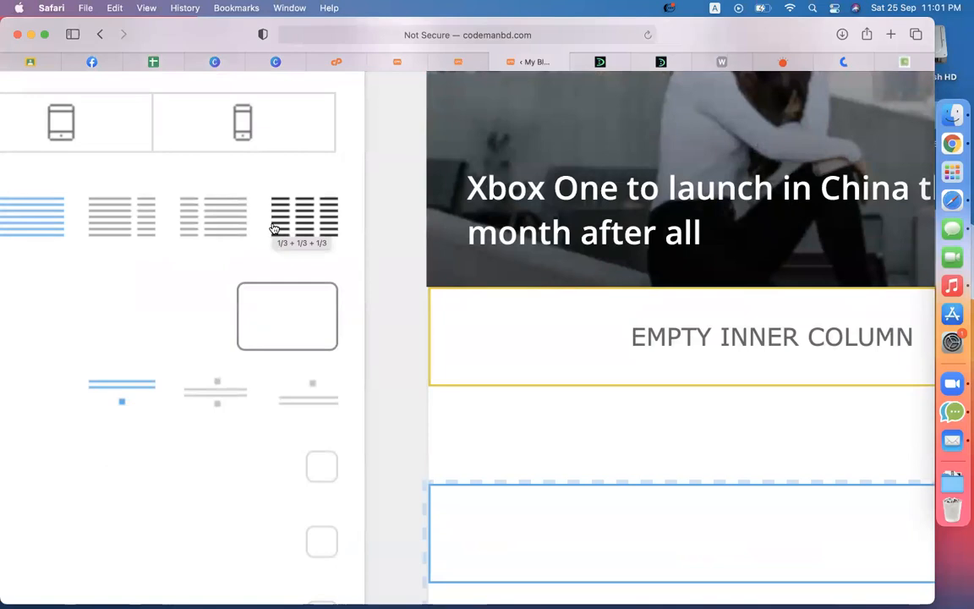
{"action": "scroll", "coordinate": [274, 228], "scroll_direction": "down", "scroll_amount": 5}
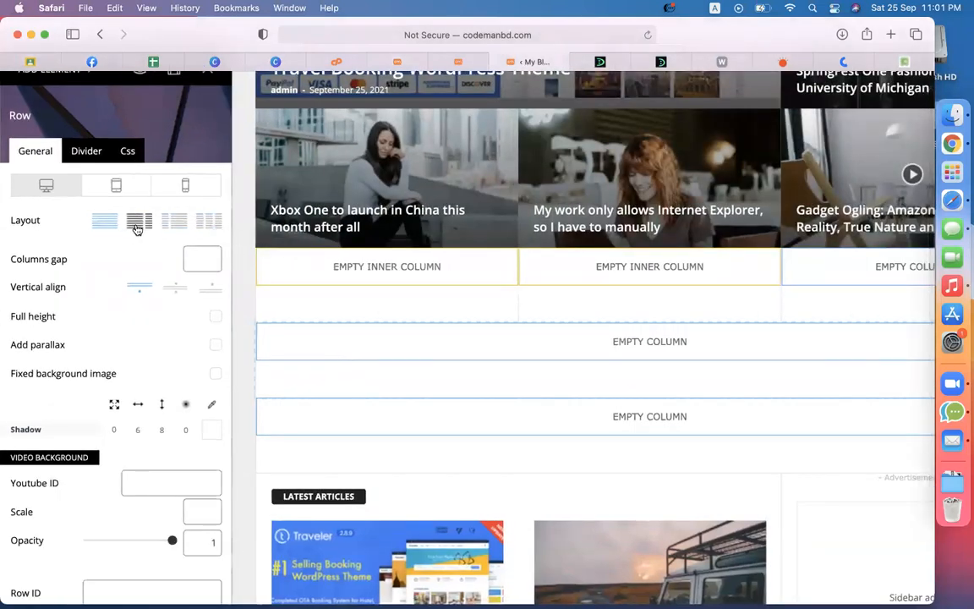
{"action": "left_click", "coordinate": [136, 227]}
{"action": "key", "text": "super+minus"}
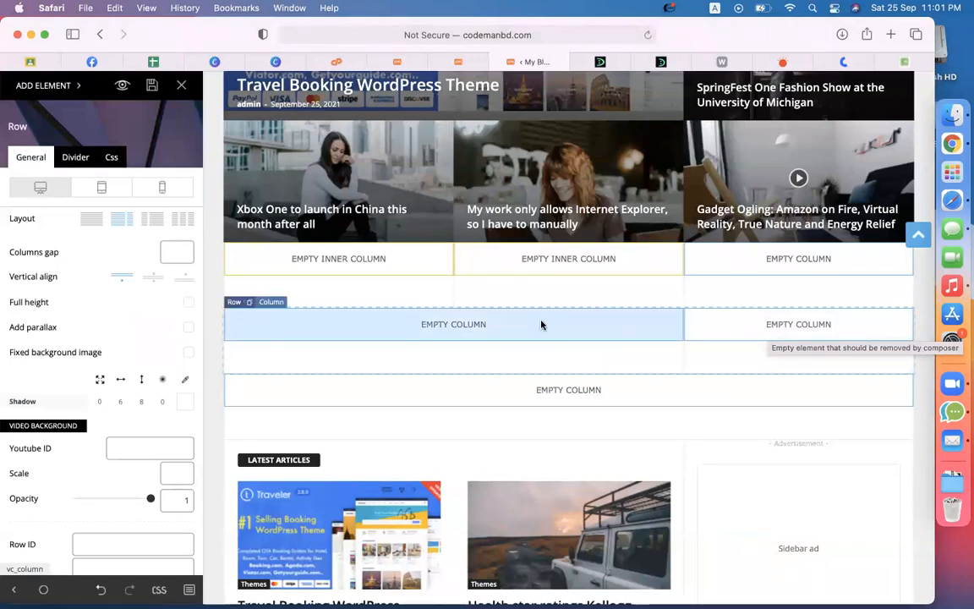
{"action": "left_click", "coordinate": [26, 86]}
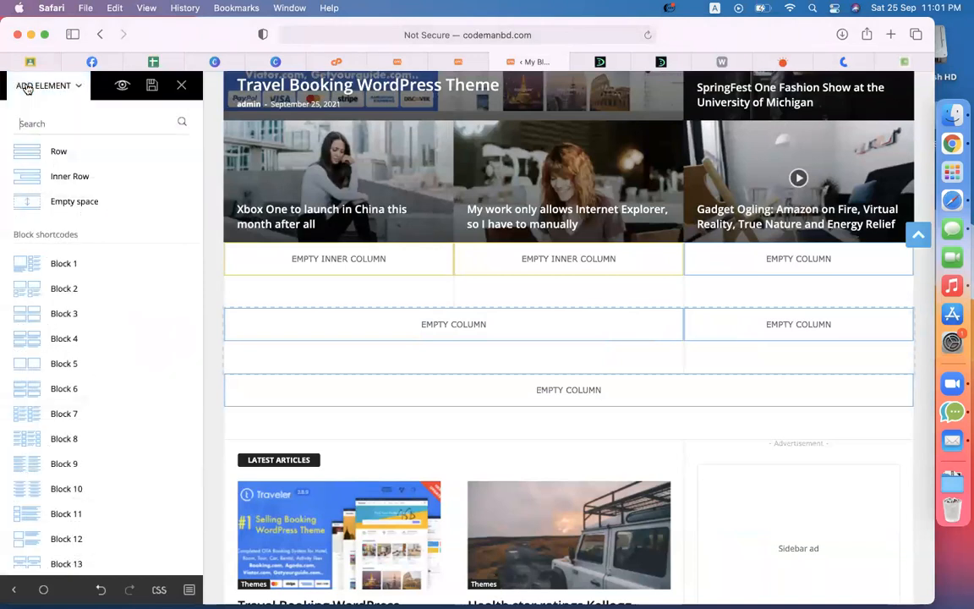
Step: Drop Block 1 into the wide column and give it the custom title 'WordPress Themes'
{"action": "scroll", "coordinate": [95, 287], "scroll_direction": "down", "scroll_amount": 2}
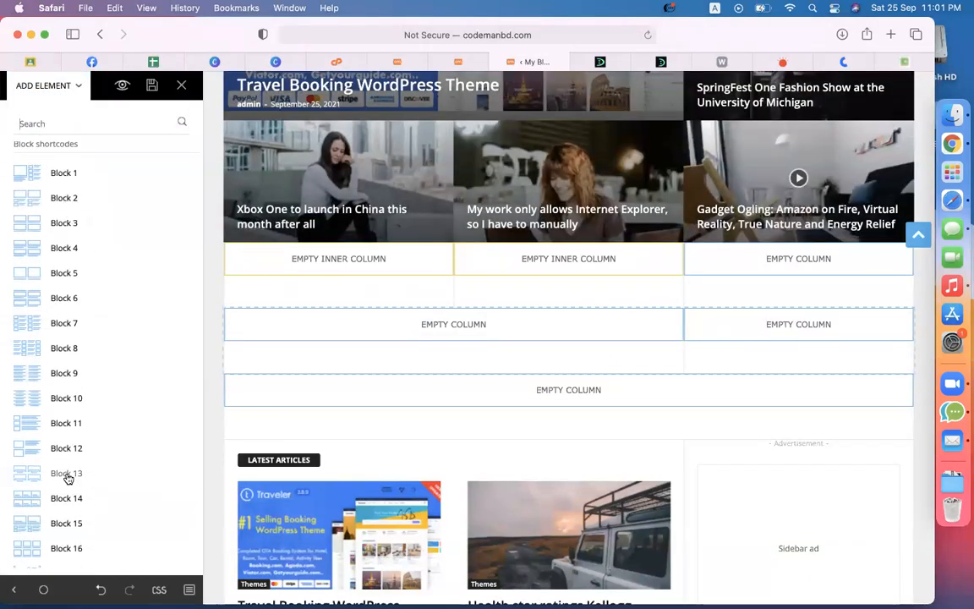
{"action": "left_click_drag", "start_coordinate": [51, 179], "coordinate": [345, 339]}
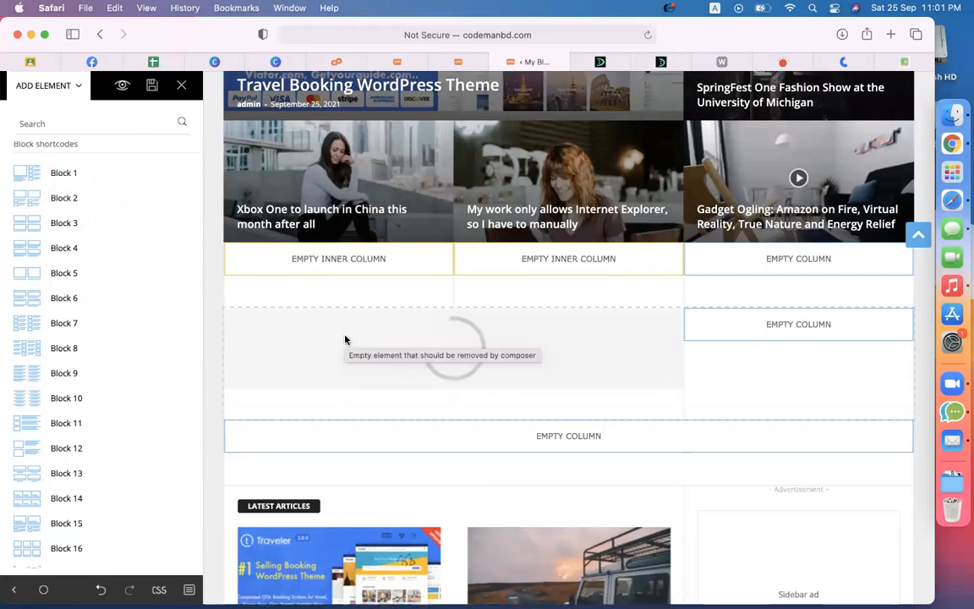
{"action": "scroll", "coordinate": [523, 427], "scroll_direction": "down", "scroll_amount": 3}
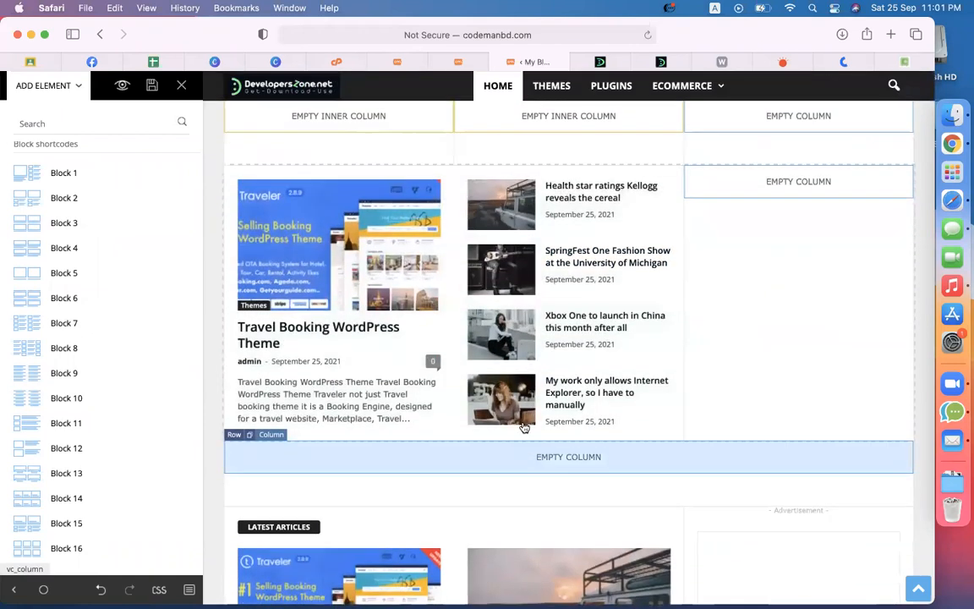
{"action": "left_click", "coordinate": [343, 230]}
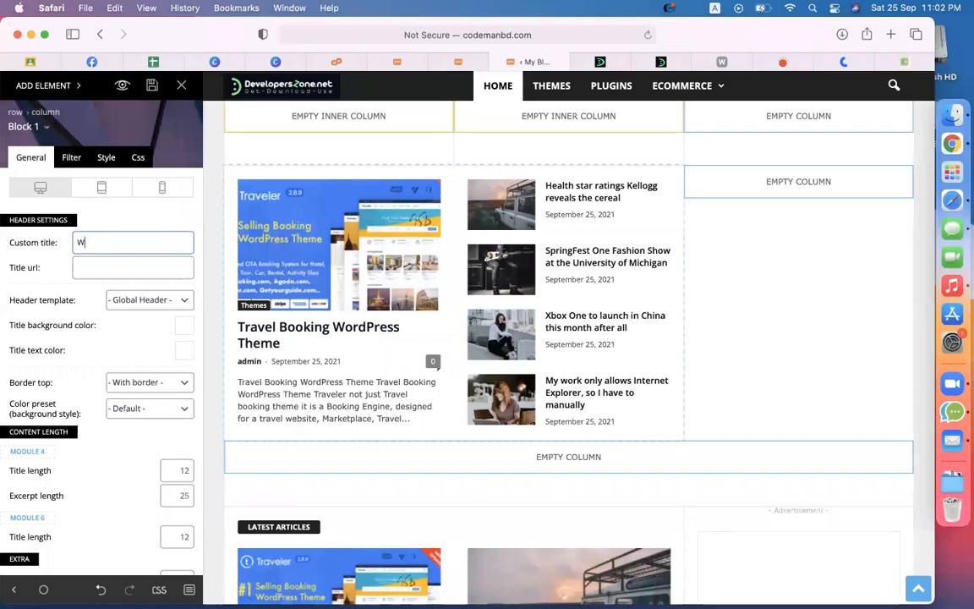
{"action": "type", "text": "WordPress Themes"}
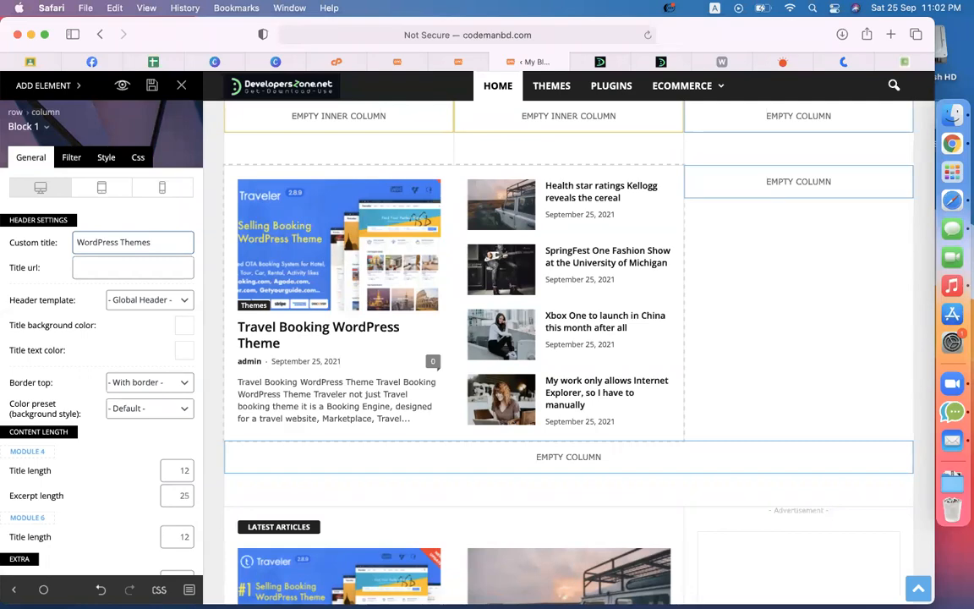
{"action": "scroll", "coordinate": [507, 216], "scroll_direction": "up", "scroll_amount": 4}
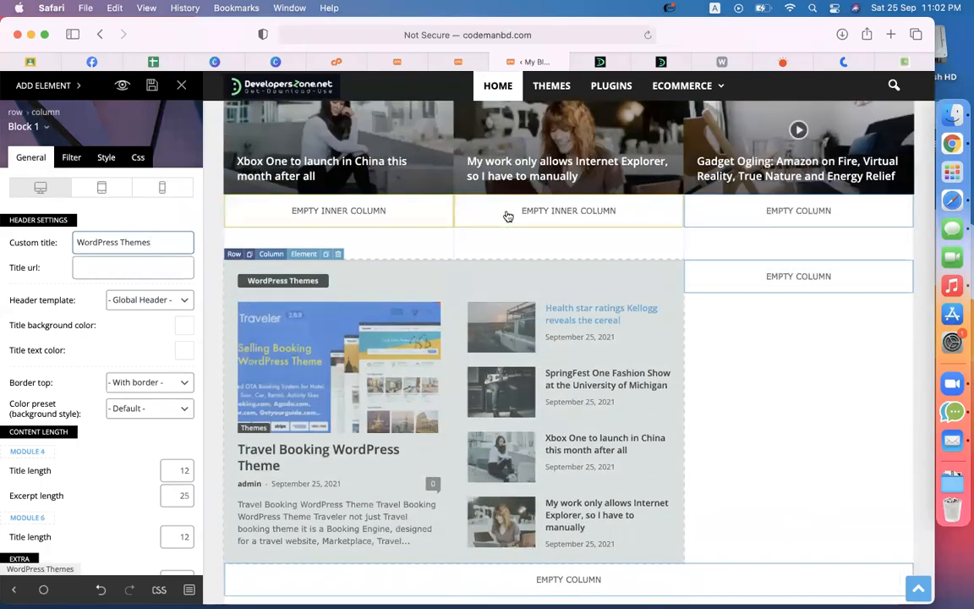
{"action": "scroll", "coordinate": [508, 215], "scroll_direction": "down", "scroll_amount": 4}
{"action": "scroll", "coordinate": [508, 216], "scroll_direction": "down", "scroll_amount": 1}
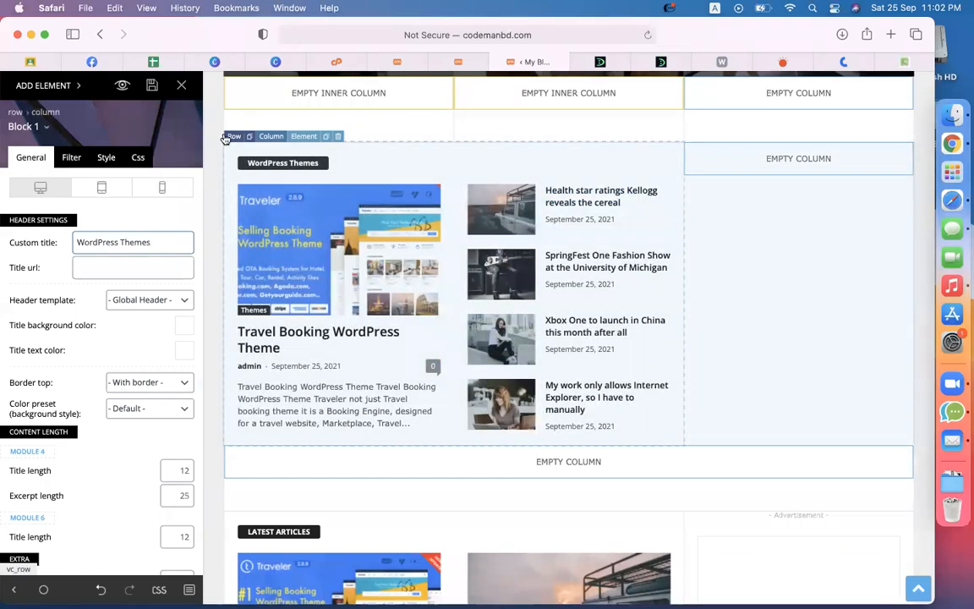
{"action": "triple_click", "coordinate": [156, 238]}
{"action": "left_click", "coordinate": [156, 237]}
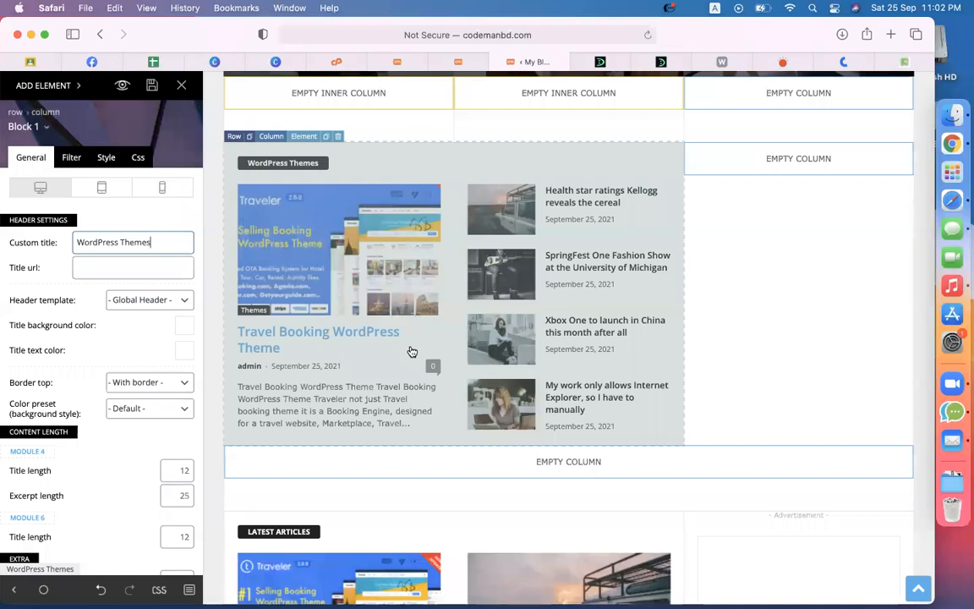
Step: Filter the WordPress Themes block's posts to the Themes category
{"action": "left_click", "coordinate": [69, 166]}
{"action": "left_click", "coordinate": [135, 268]}
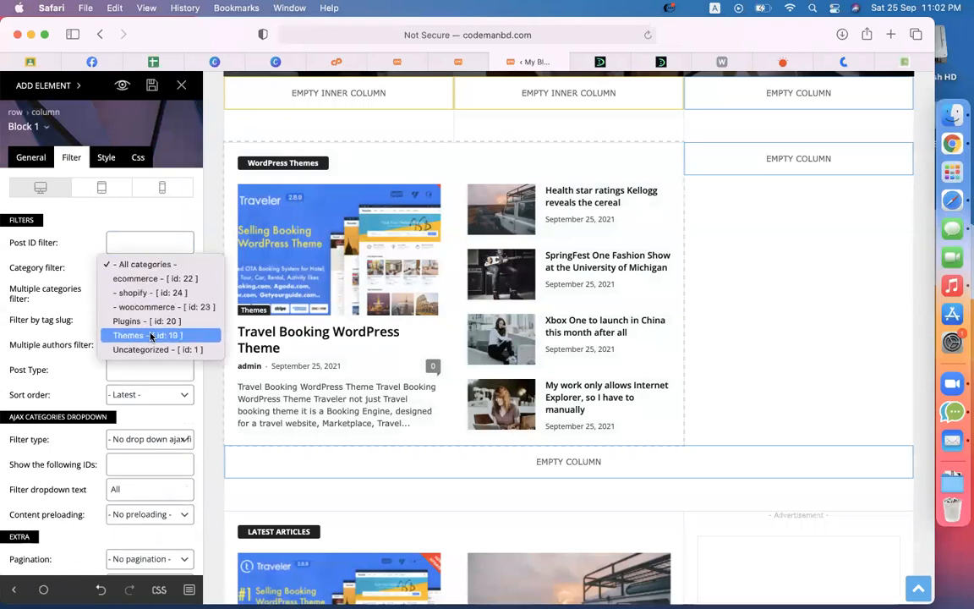
{"action": "left_click", "coordinate": [150, 336]}
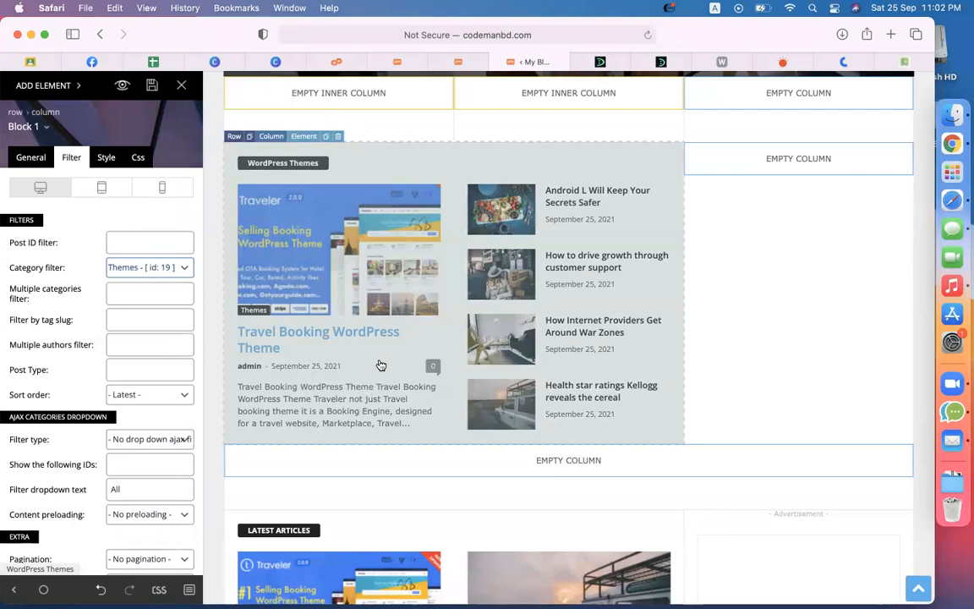
{"action": "scroll", "coordinate": [381, 366], "scroll_direction": "up", "scroll_amount": 10}
{"action": "scroll", "coordinate": [381, 366], "scroll_direction": "down", "scroll_amount": 1}
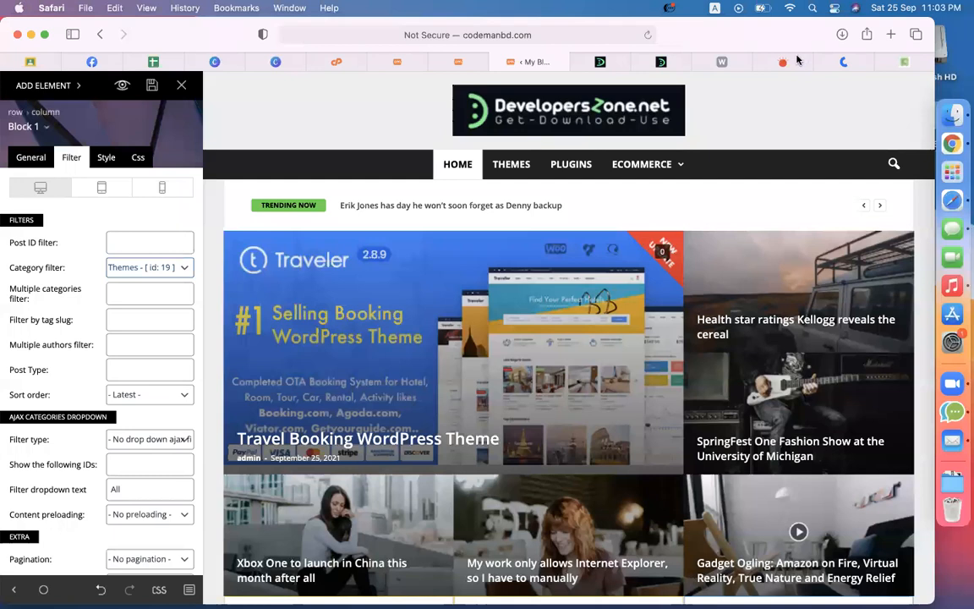
Step: Look at the politics (রাজনীতি) section on prothomalo.com
{"action": "left_click", "coordinate": [780, 62]}
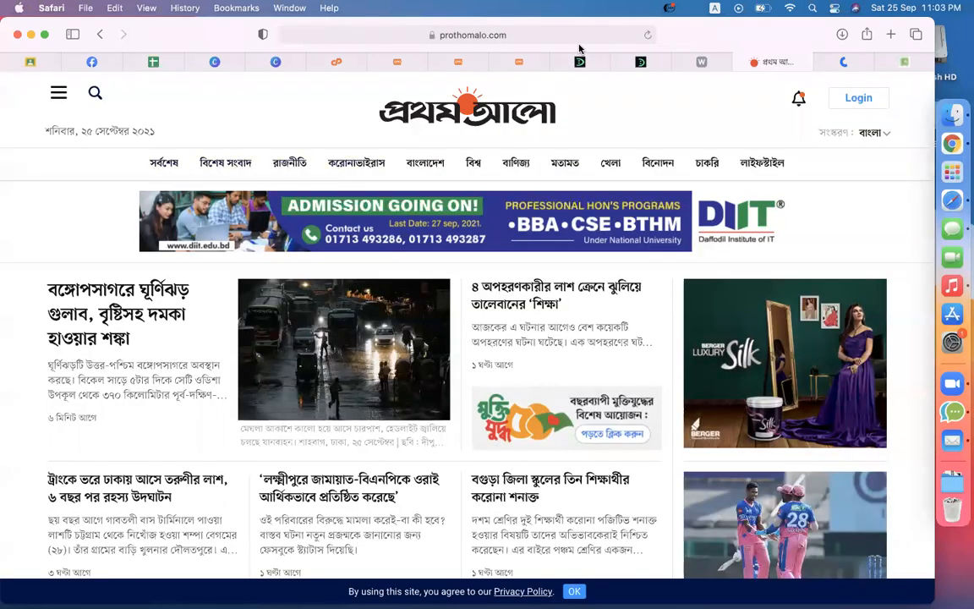
{"action": "left_click", "coordinate": [289, 163]}
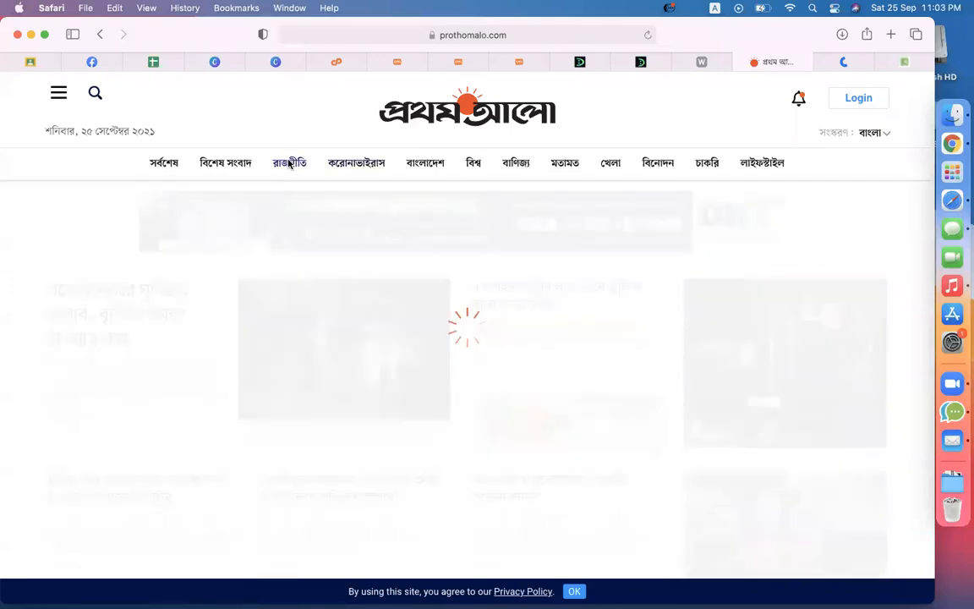
{"action": "scroll", "coordinate": [487, 373], "scroll_direction": "down", "scroll_amount": 20}
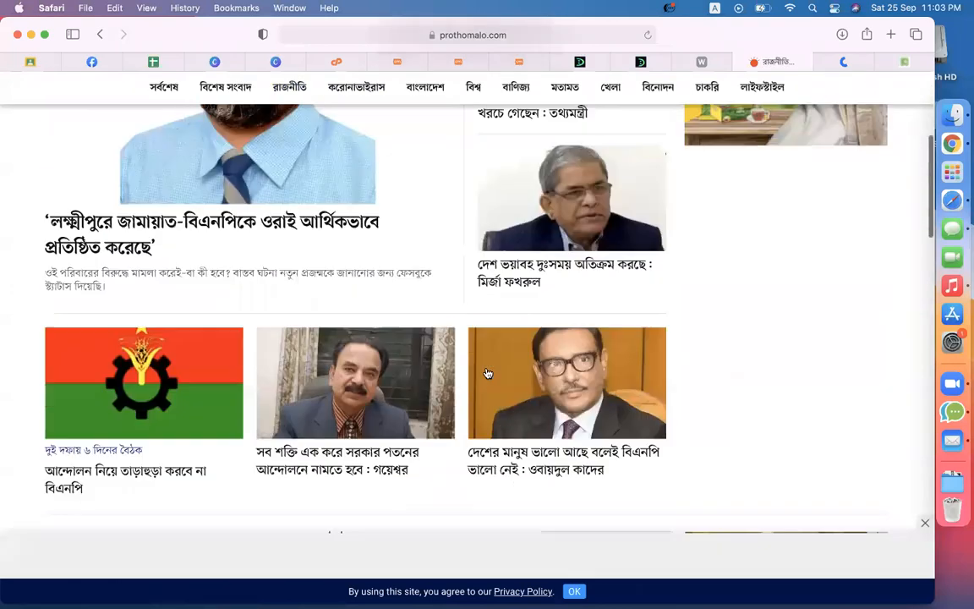
{"action": "scroll", "coordinate": [487, 373], "scroll_direction": "up", "scroll_amount": 20}
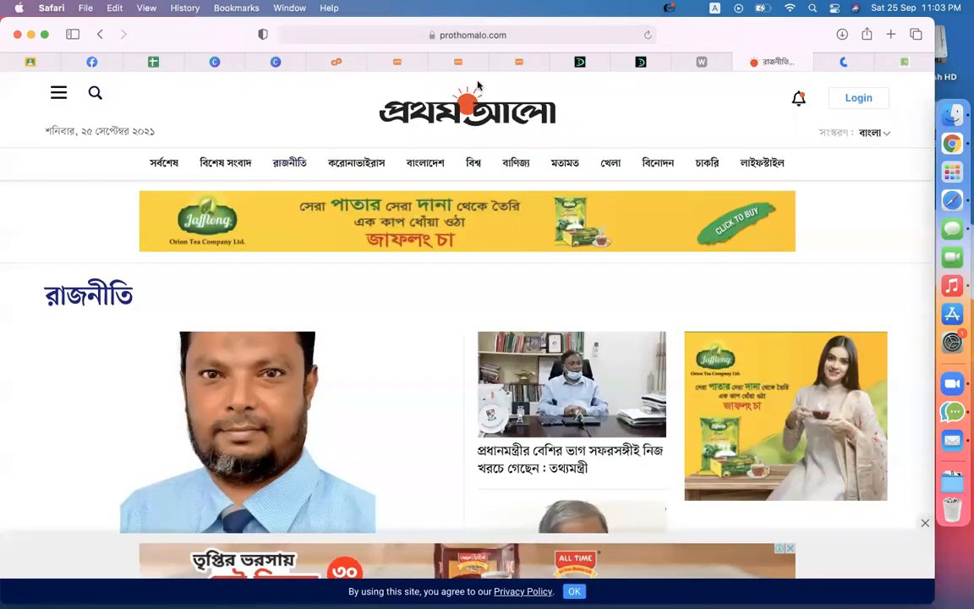
Step: Switch through the My Blog and DevelopersZone tabs
{"action": "left_click", "coordinate": [587, 63]}
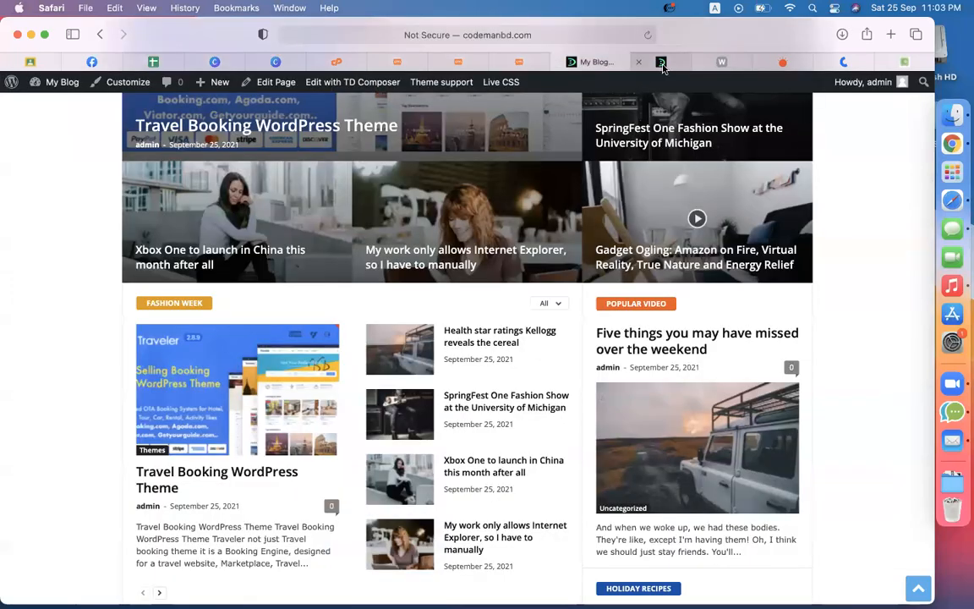
{"action": "left_click", "coordinate": [660, 61]}
{"action": "scroll", "coordinate": [364, 251], "scroll_direction": "up", "scroll_amount": 15}
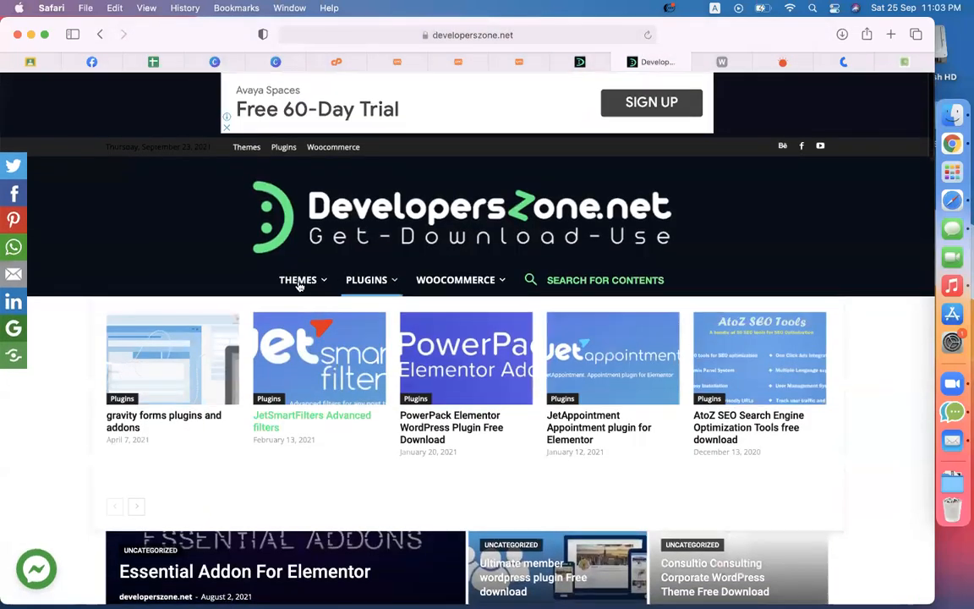
Step: Try a post limit of 7 on the WordPress Themes block, then set it back to 5
{"action": "left_click", "coordinate": [524, 63]}
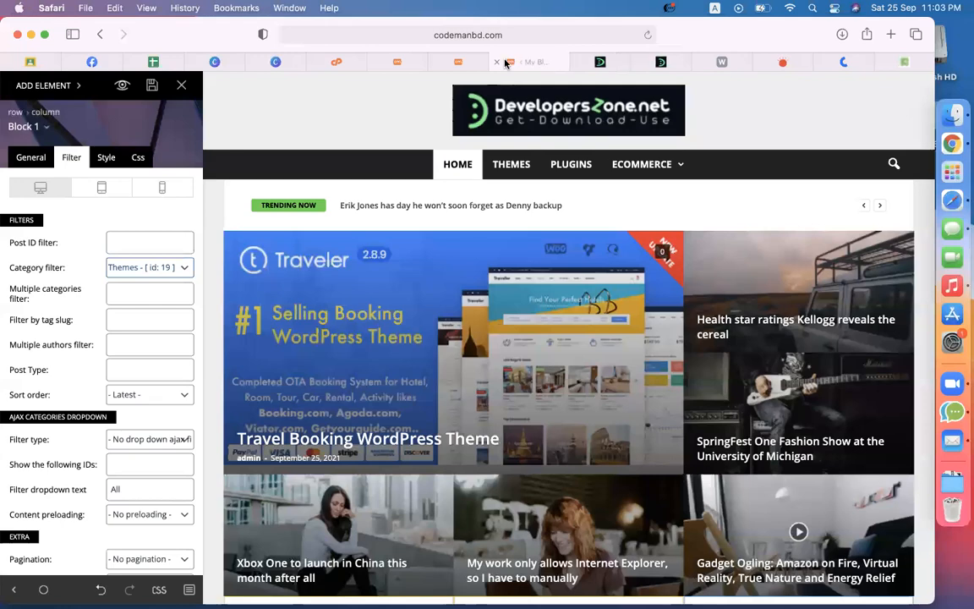
{"action": "scroll", "coordinate": [496, 259], "scroll_direction": "down", "scroll_amount": 8}
{"action": "scroll", "coordinate": [497, 259], "scroll_direction": "up", "scroll_amount": 2}
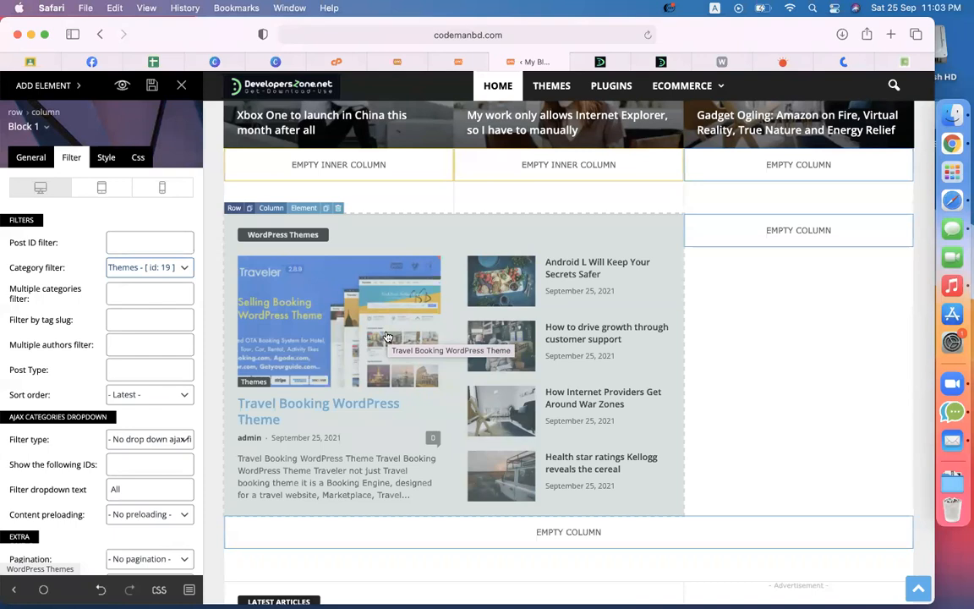
{"action": "left_click", "coordinate": [31, 166]}
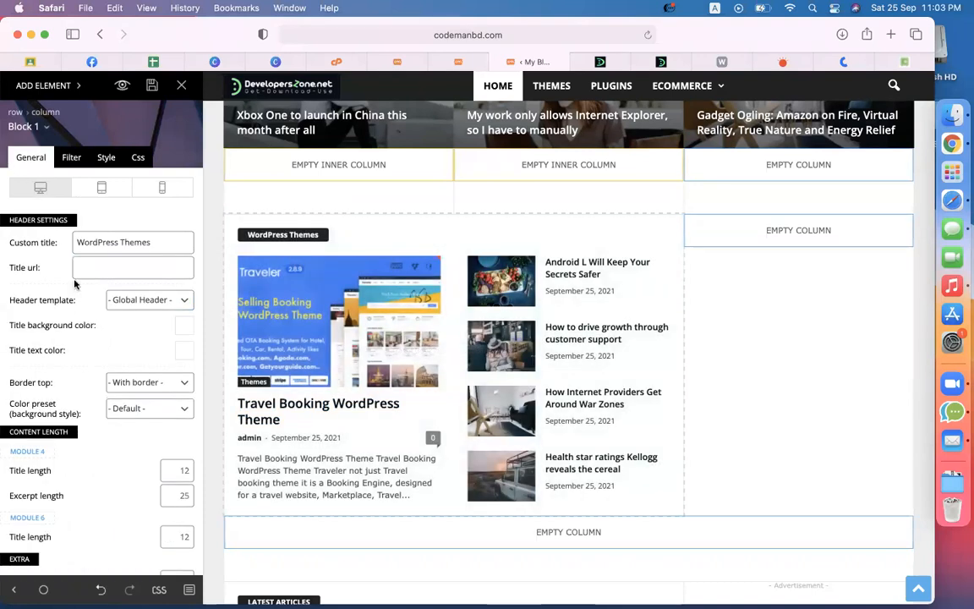
{"action": "scroll", "coordinate": [152, 403], "scroll_direction": "down", "scroll_amount": 3}
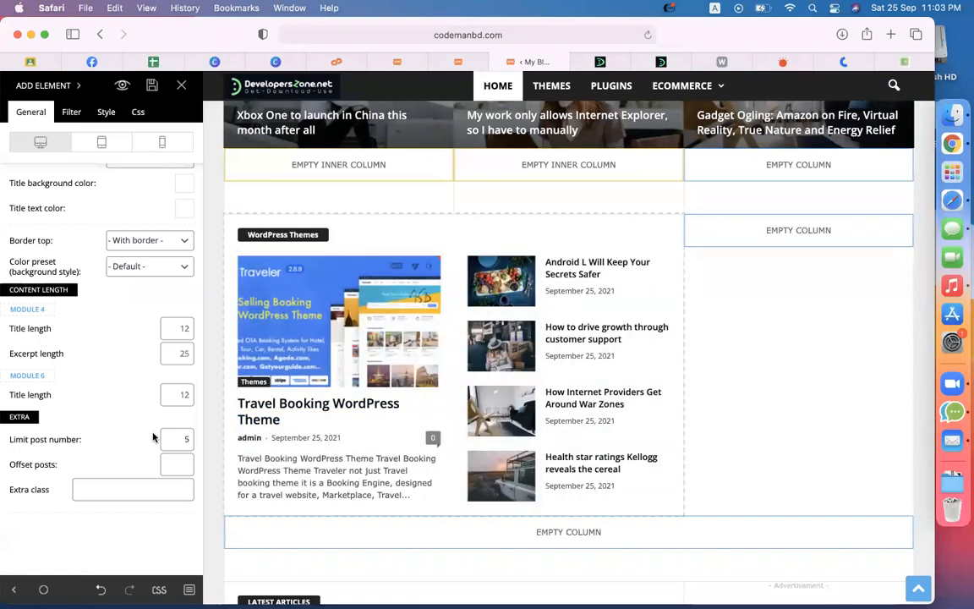
{"action": "double_click", "coordinate": [182, 439]}
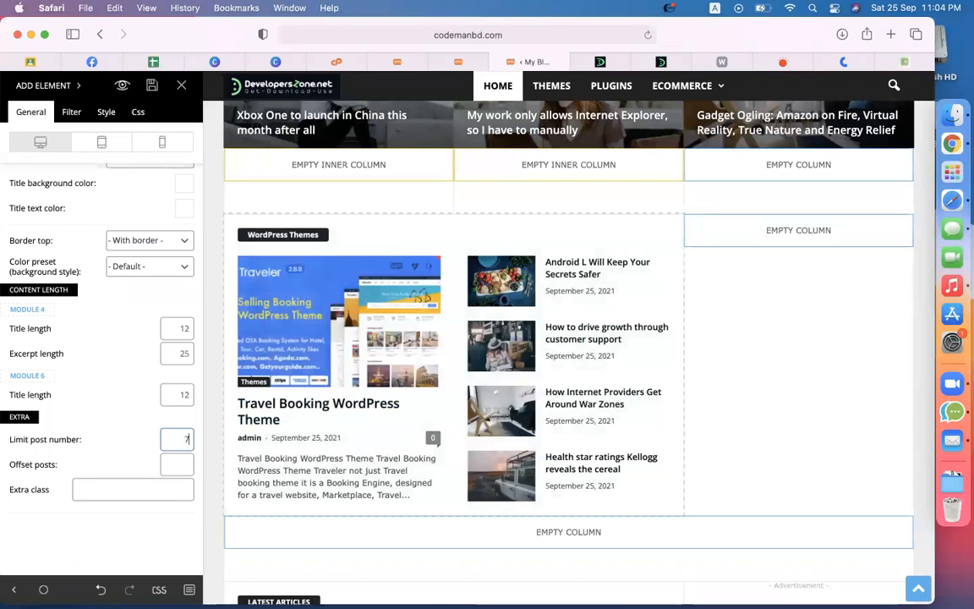
{"action": "scroll", "coordinate": [541, 446], "scroll_direction": "down", "scroll_amount": 3}
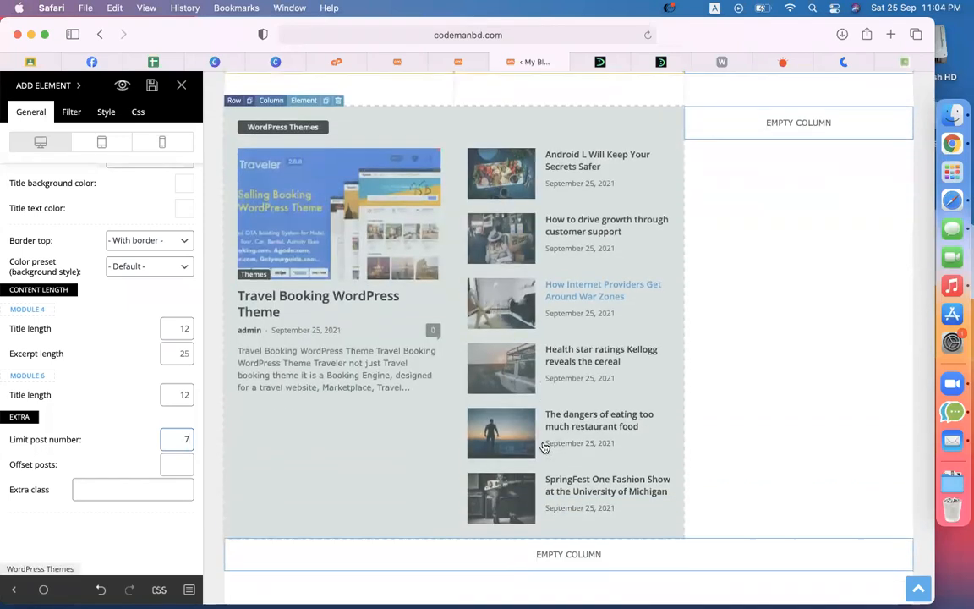
{"action": "scroll", "coordinate": [545, 448], "scroll_direction": "down", "scroll_amount": 1}
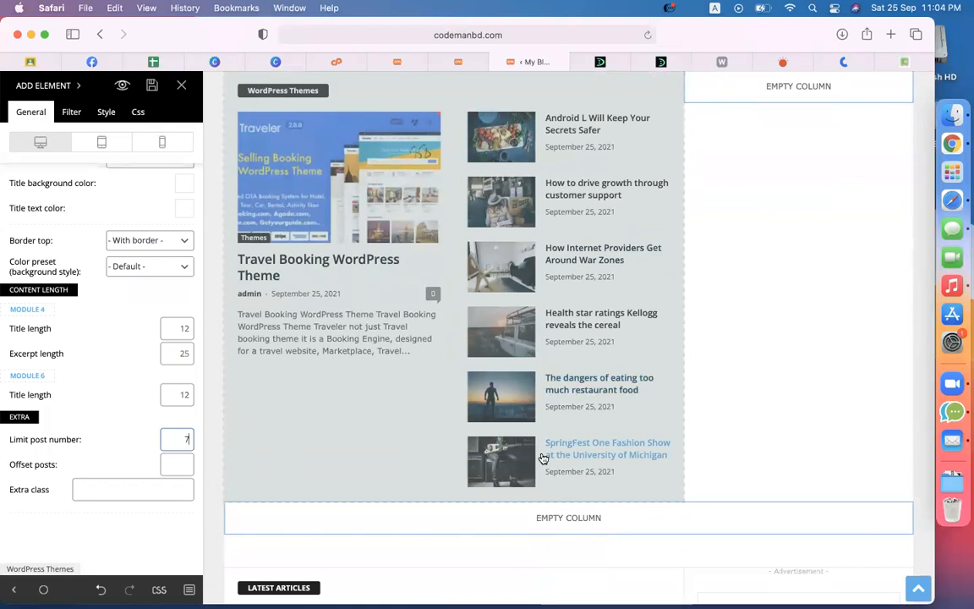
{"action": "type", "text": "5"}
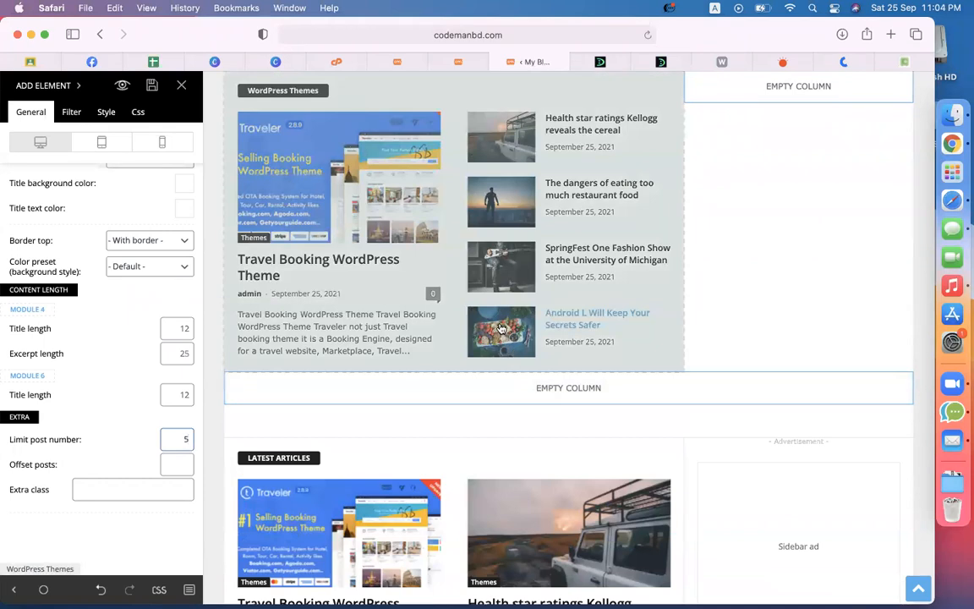
{"action": "scroll", "coordinate": [353, 246], "scroll_direction": "up", "scroll_amount": 4}
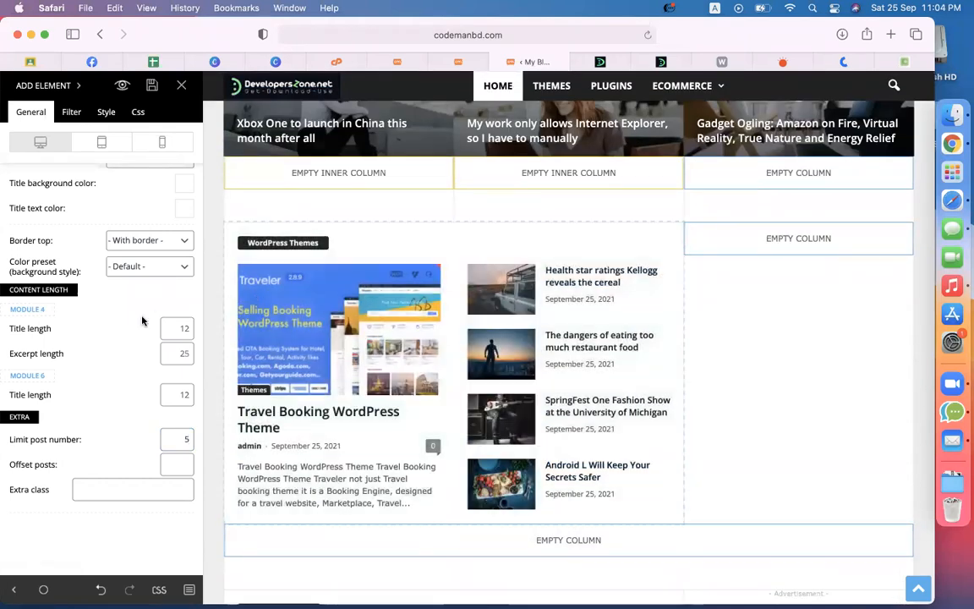
{"action": "scroll", "coordinate": [142, 320], "scroll_direction": "up", "scroll_amount": 4}
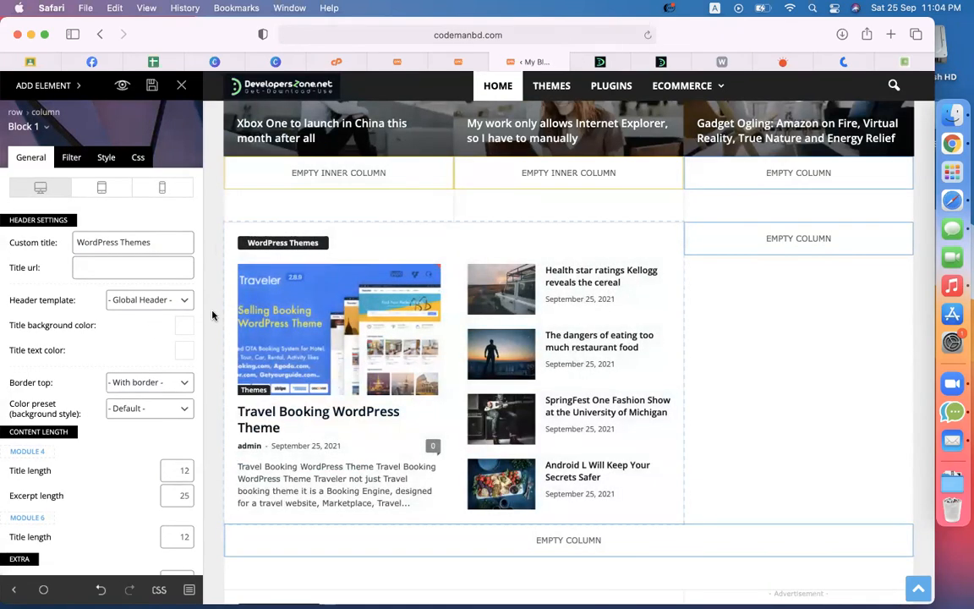
Step: Give the block title a yellow background and black text
{"action": "left_click", "coordinate": [184, 328]}
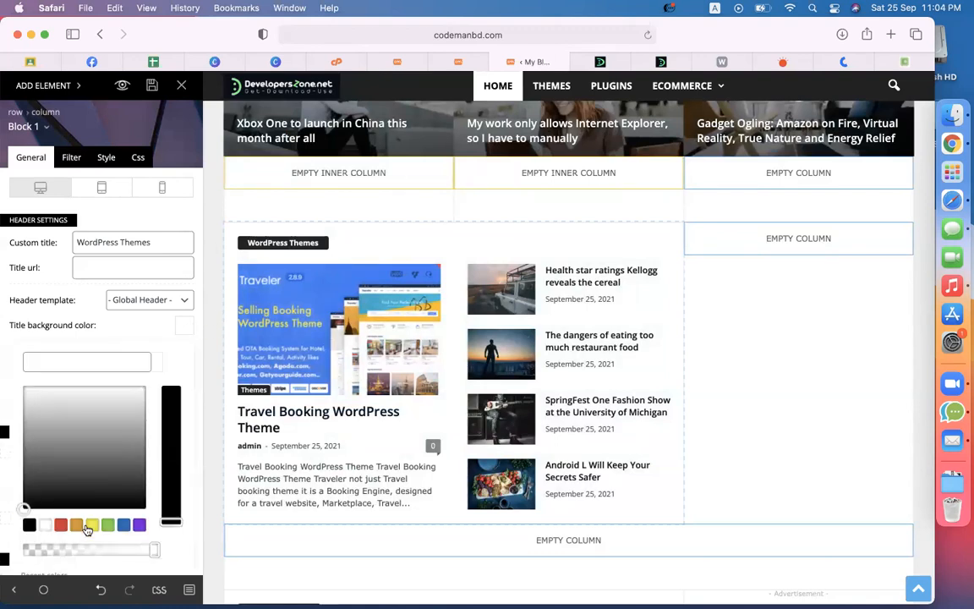
{"action": "left_click", "coordinate": [88, 527]}
{"action": "left_click", "coordinate": [186, 326]}
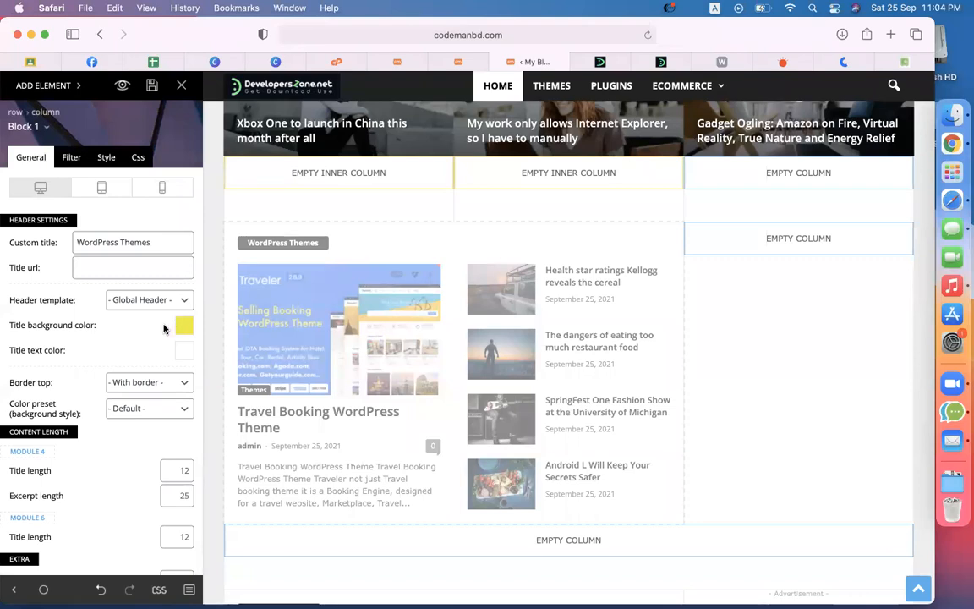
{"action": "left_click", "coordinate": [184, 349]}
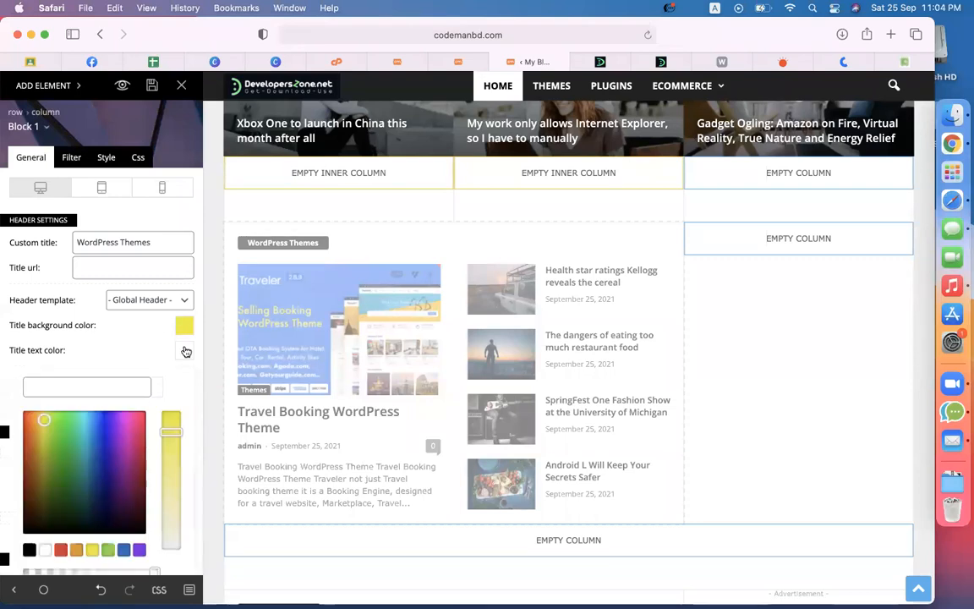
{"action": "left_click", "coordinate": [30, 550]}
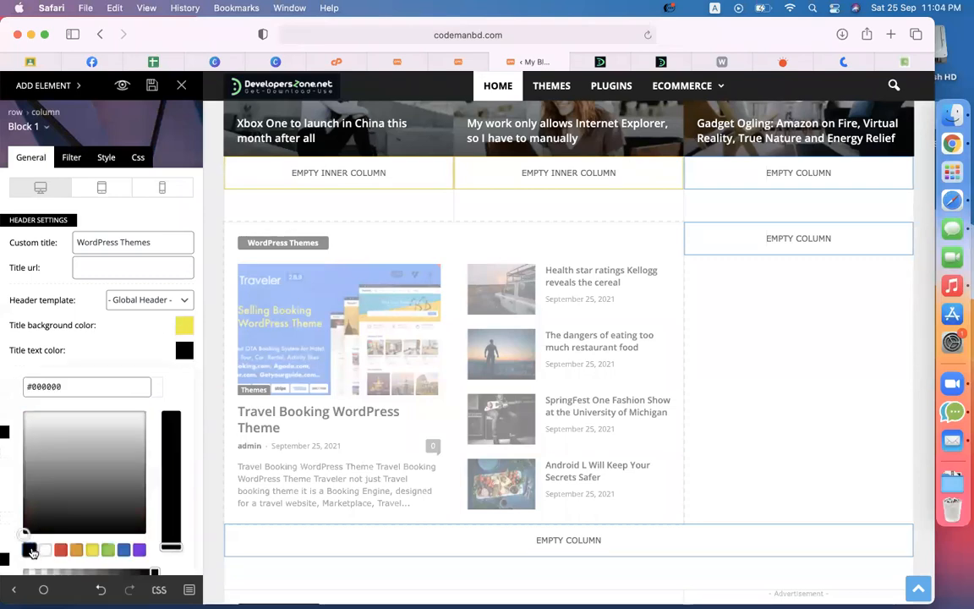
{"action": "left_click", "coordinate": [131, 360]}
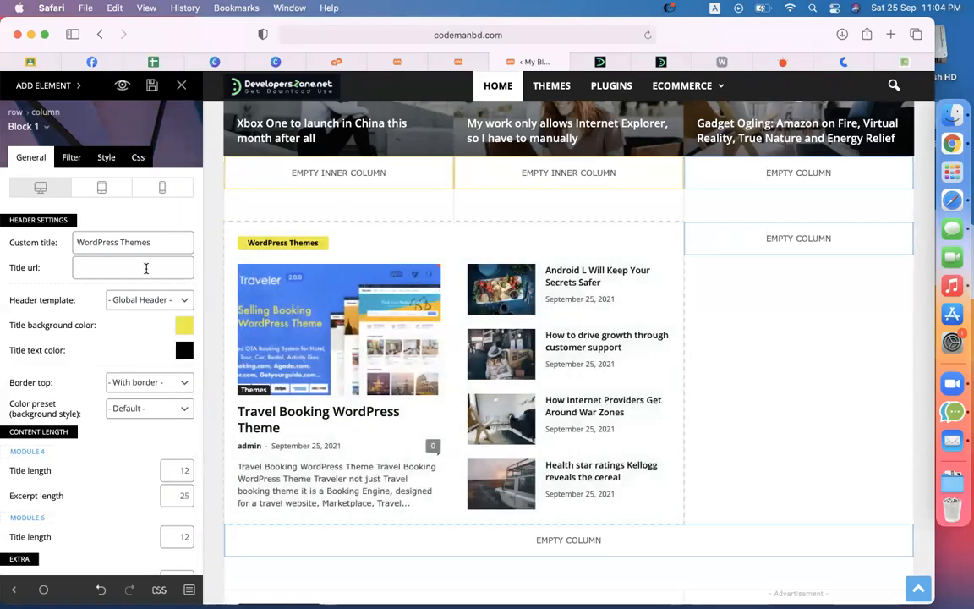
Step: Try the Block Header 1 - Default template, then revert to Global Header
{"action": "scroll", "coordinate": [130, 435], "scroll_direction": "down", "scroll_amount": 3}
{"action": "scroll", "coordinate": [130, 435], "scroll_direction": "up", "scroll_amount": 3}
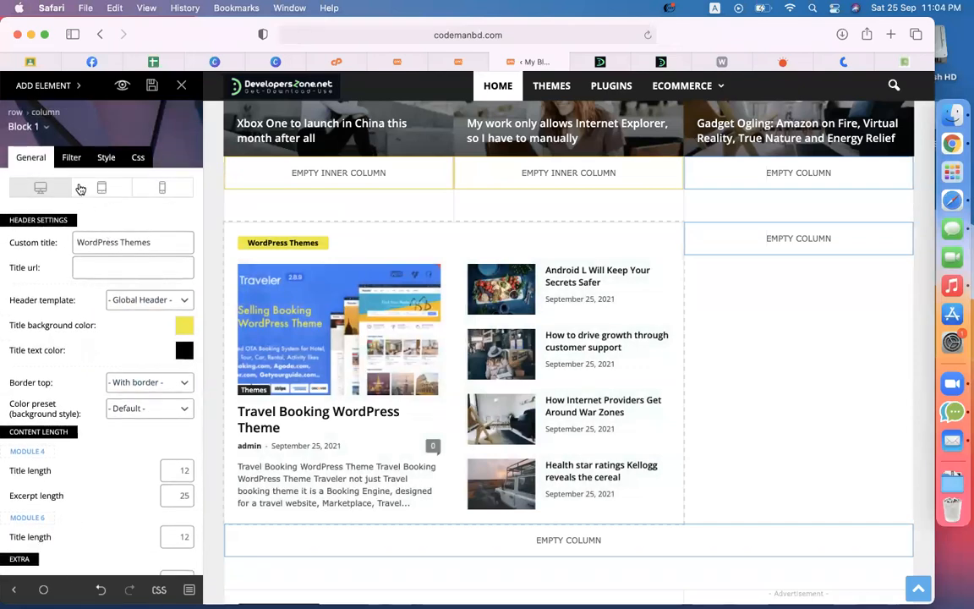
{"action": "left_click", "coordinate": [135, 300]}
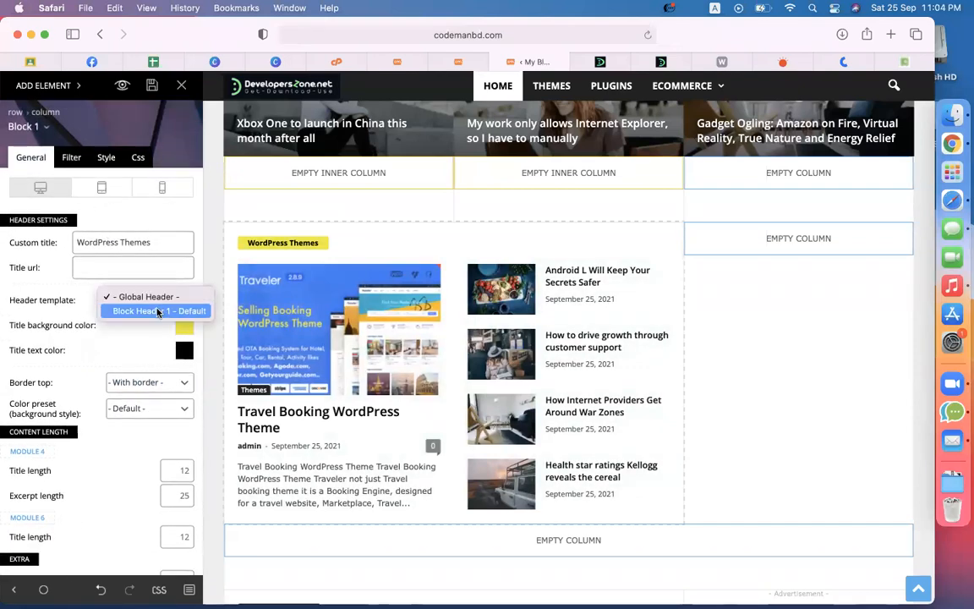
{"action": "left_click", "coordinate": [157, 311]}
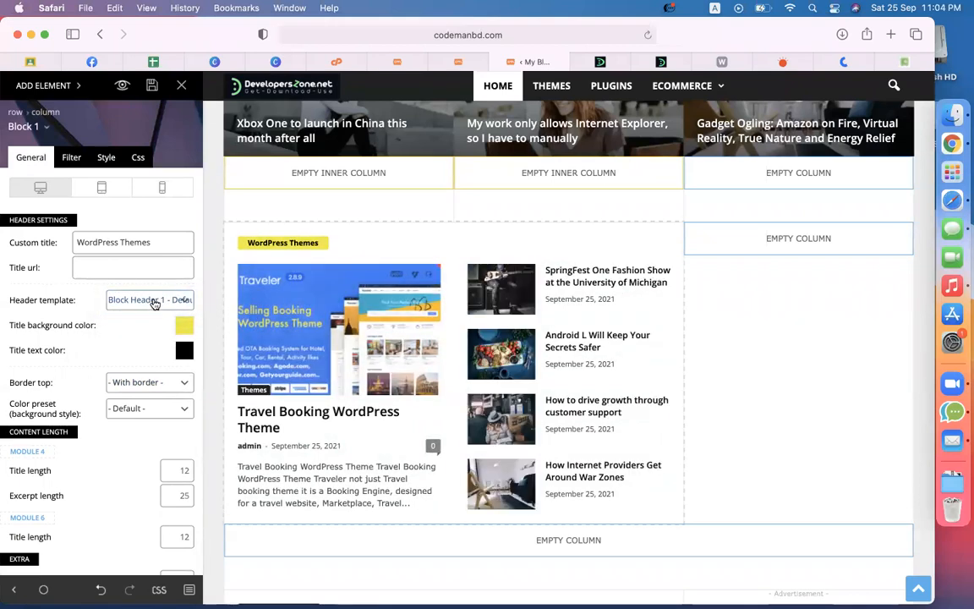
{"action": "left_click", "coordinate": [155, 302]}
{"action": "left_click", "coordinate": [146, 284]}
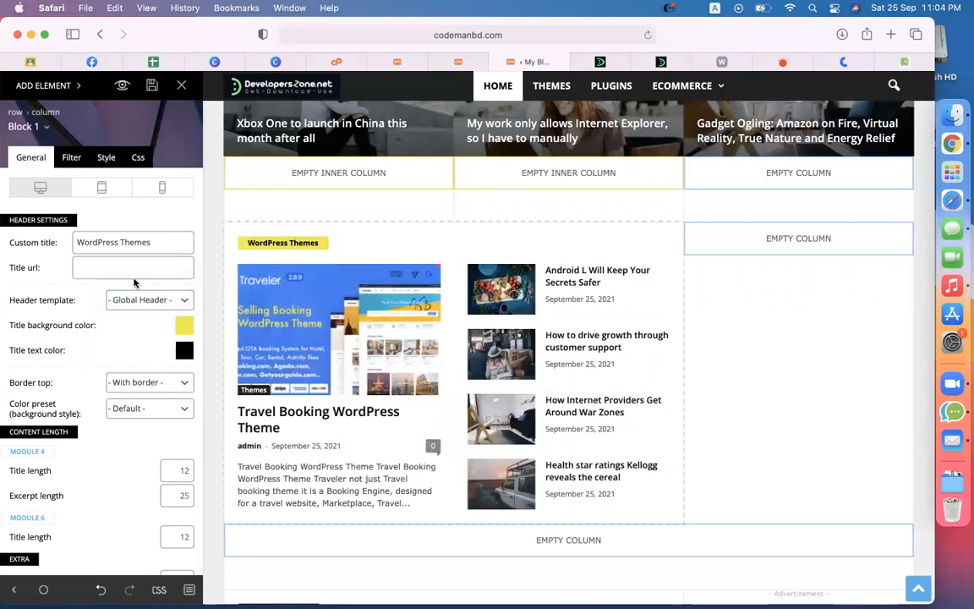
{"action": "left_click", "coordinate": [96, 156]}
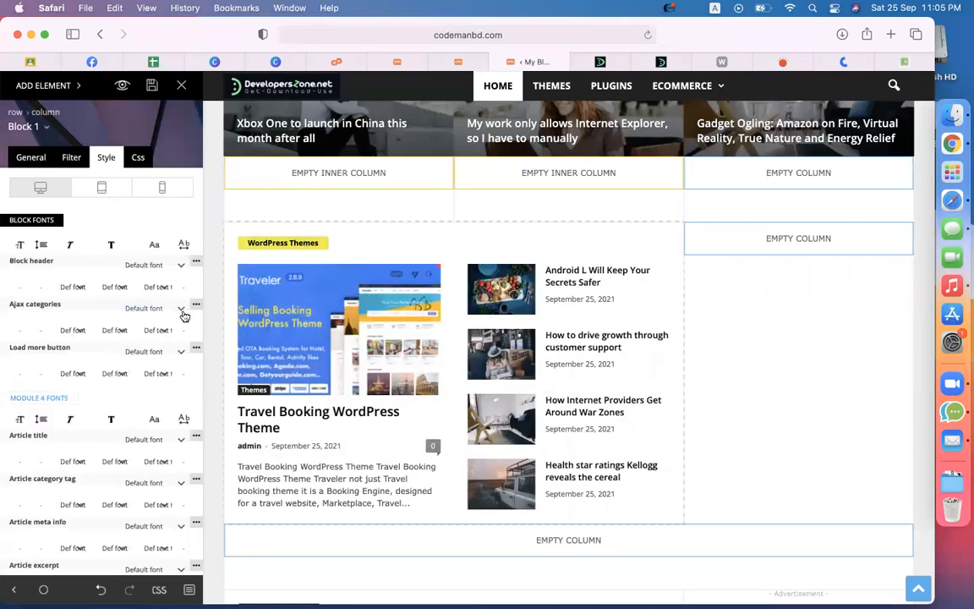
Step: Set the block header font to Verdana, Geneva and the article title font to Helvetica Neue
{"action": "left_click", "coordinate": [153, 266]}
{"action": "left_click", "coordinate": [152, 274]}
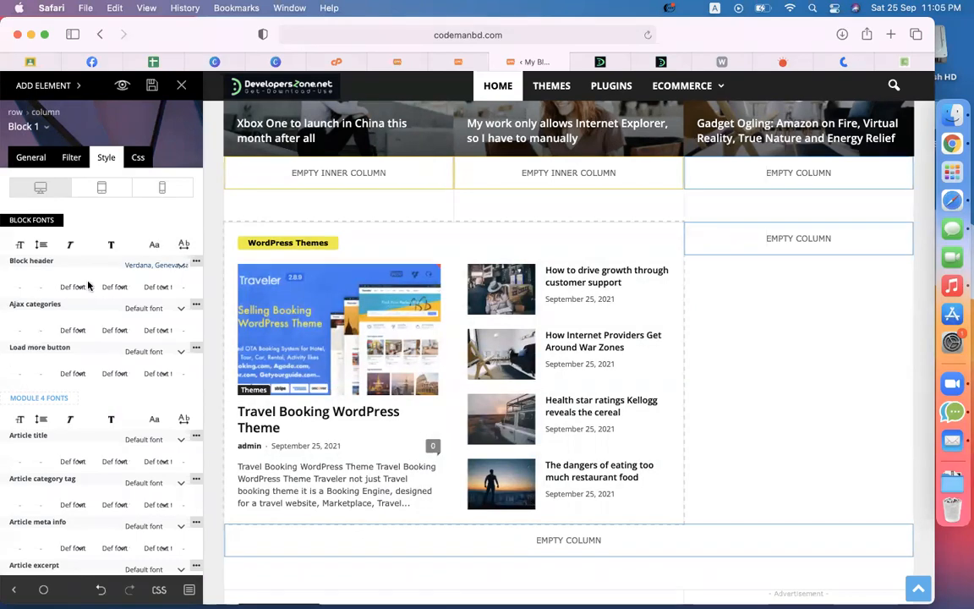
{"action": "scroll", "coordinate": [124, 332], "scroll_direction": "down", "scroll_amount": 3}
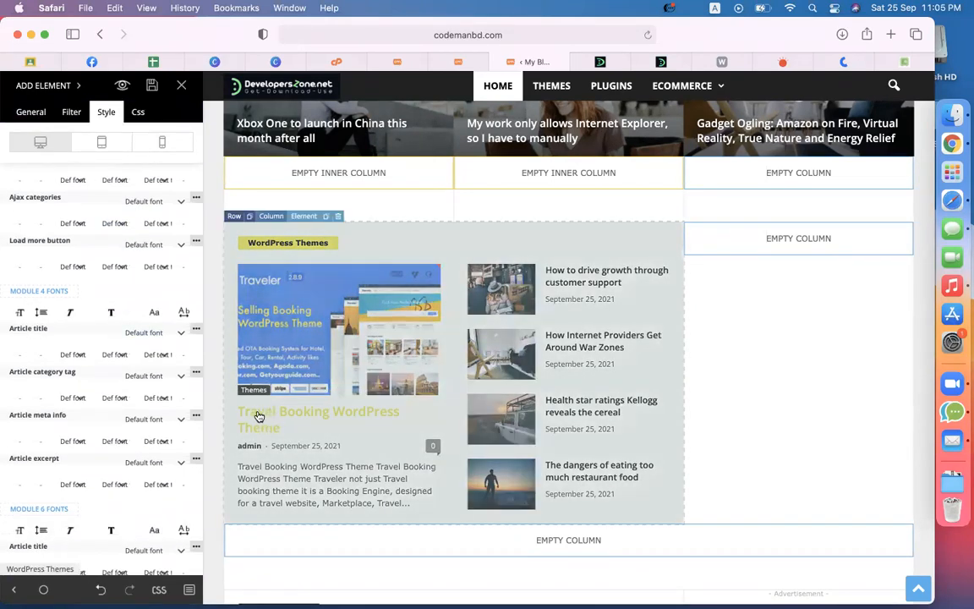
{"action": "left_click", "coordinate": [153, 332]}
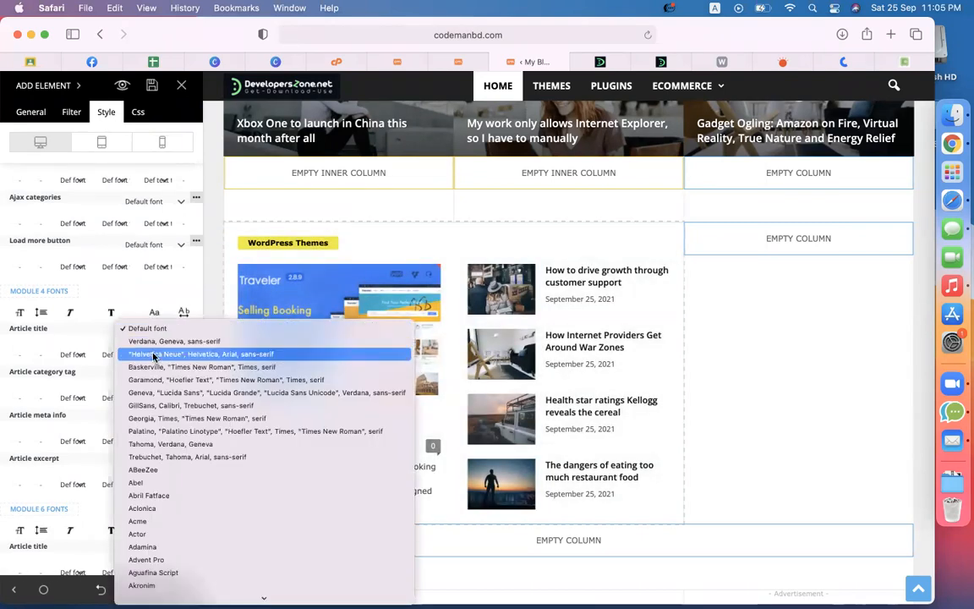
{"action": "left_click", "coordinate": [155, 355]}
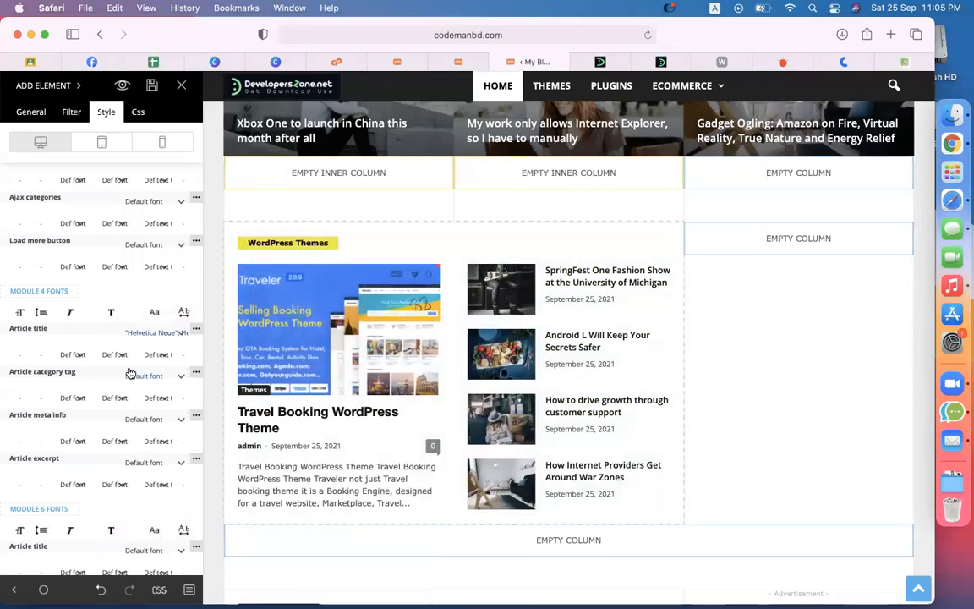
{"action": "scroll", "coordinate": [123, 330], "scroll_direction": "down", "scroll_amount": 3}
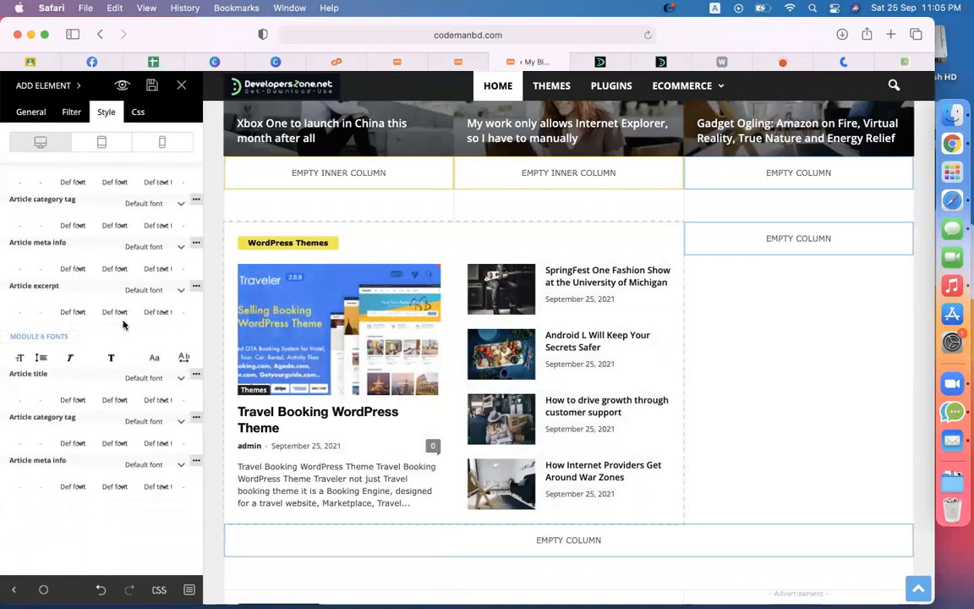
{"action": "scroll", "coordinate": [122, 324], "scroll_direction": "up", "scroll_amount": 5}
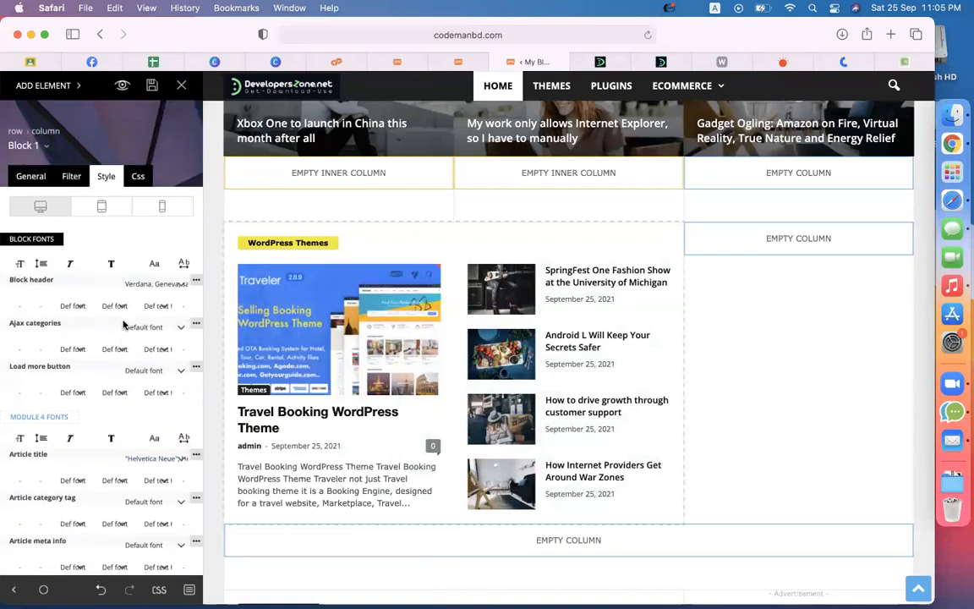
Step: Set the WordPress Themes block's background colour to pale yellow #ededc9
{"action": "left_click", "coordinate": [139, 163]}
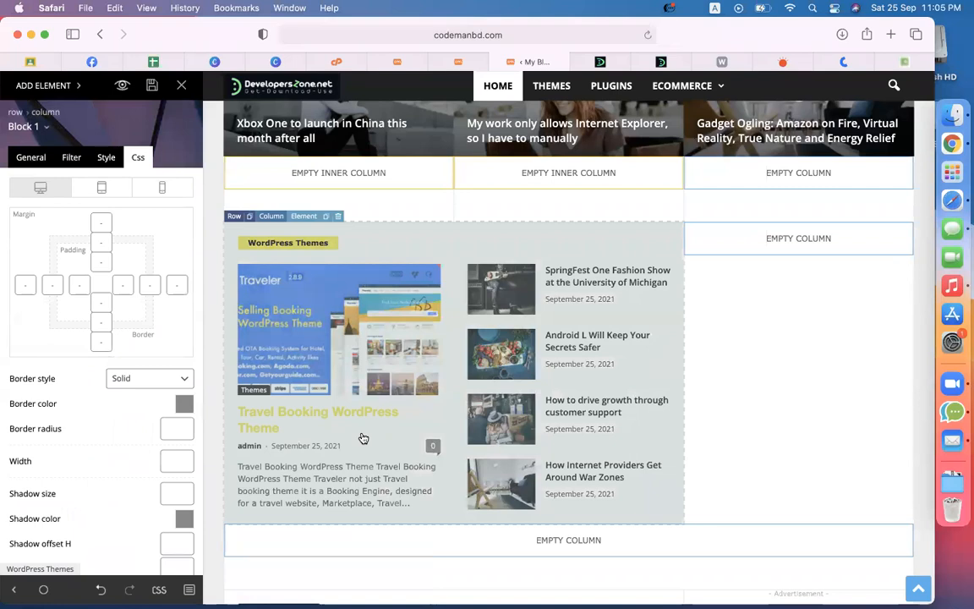
{"action": "scroll", "coordinate": [81, 505], "scroll_direction": "down", "scroll_amount": 3}
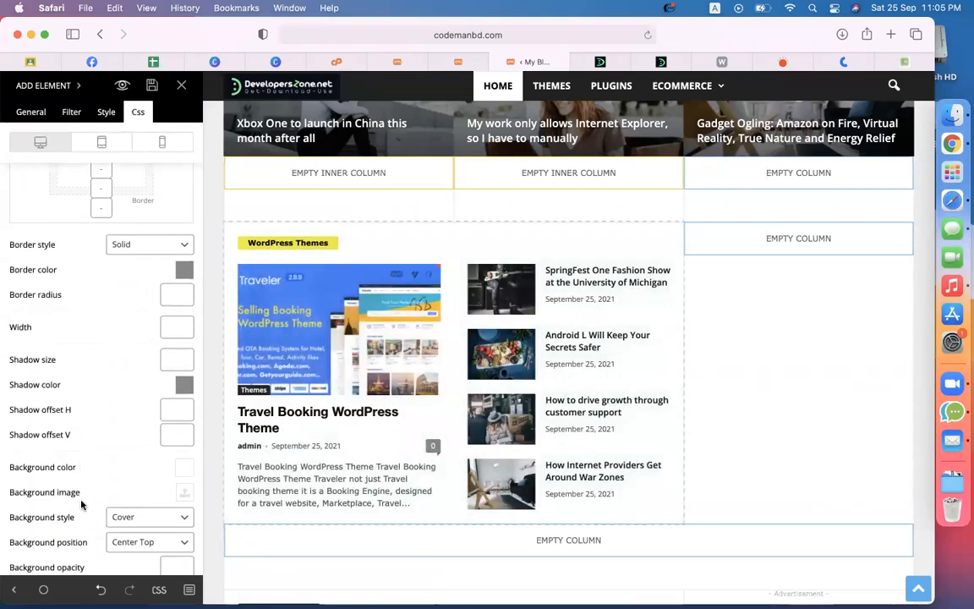
{"action": "scroll", "coordinate": [81, 505], "scroll_direction": "down", "scroll_amount": 2}
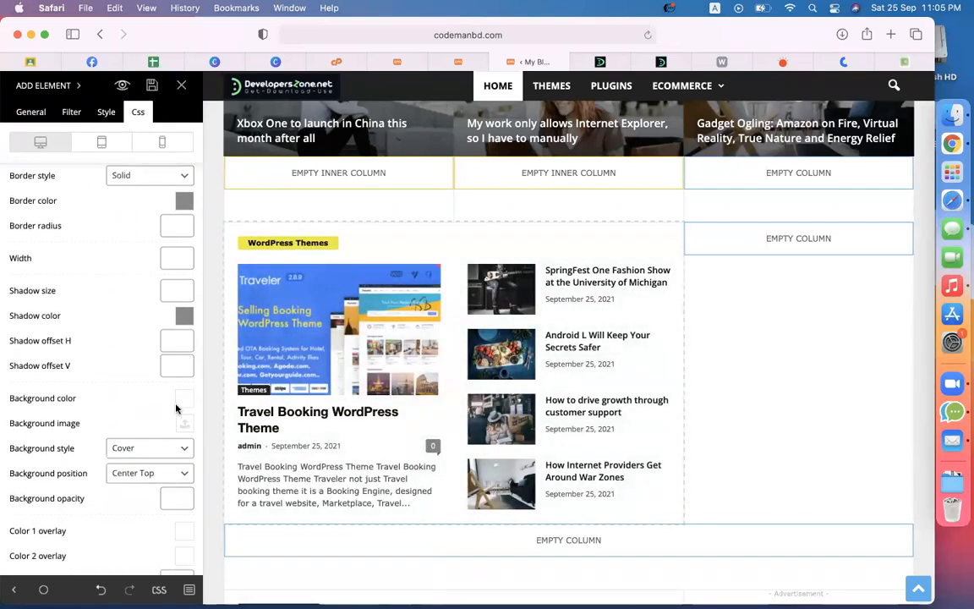
{"action": "left_click", "coordinate": [184, 400]}
{"action": "scroll", "coordinate": [115, 423], "scroll_direction": "down", "scroll_amount": 4}
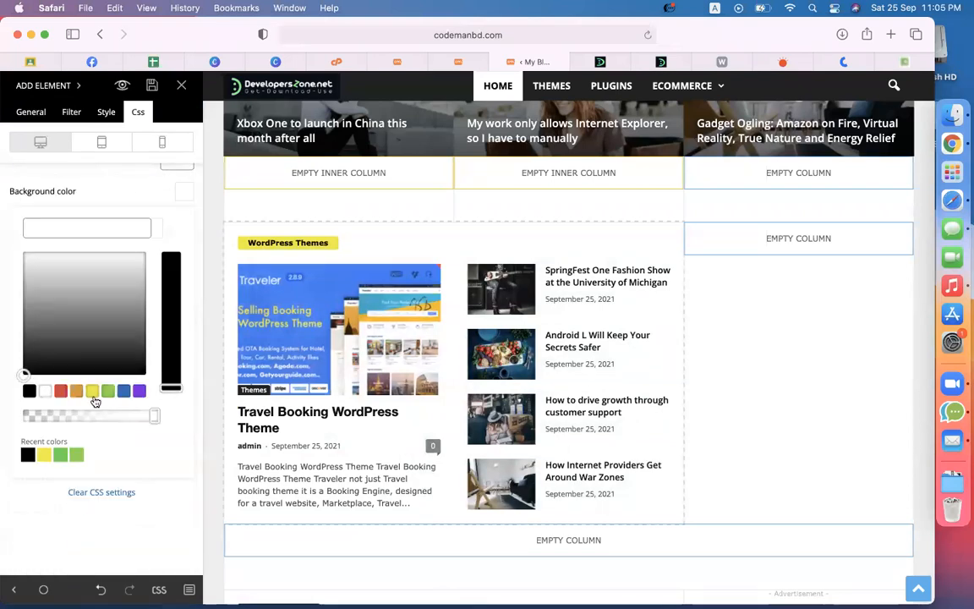
{"action": "left_click", "coordinate": [92, 391]}
{"action": "left_click", "coordinate": [170, 369]}
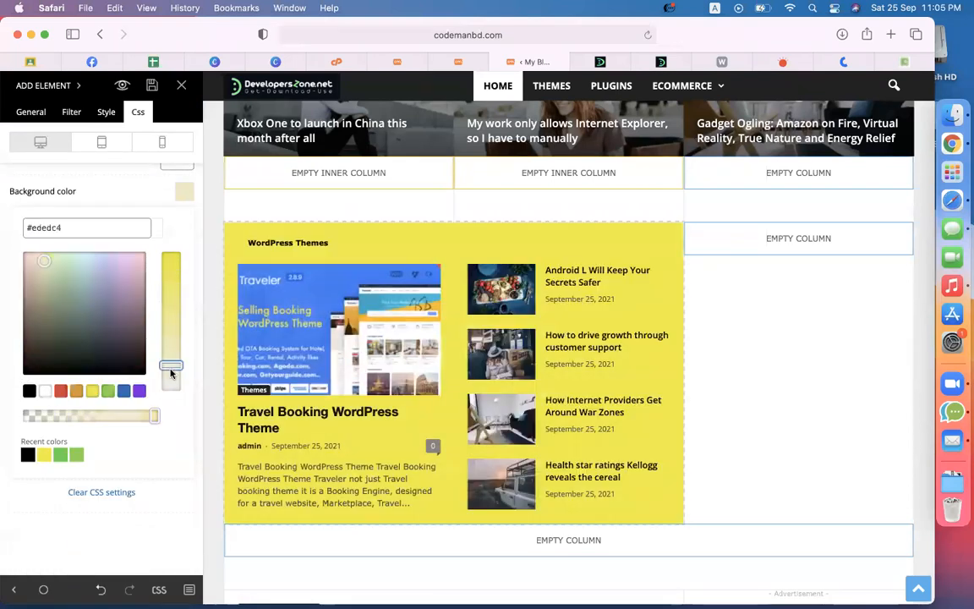
{"action": "left_click", "coordinate": [172, 387]}
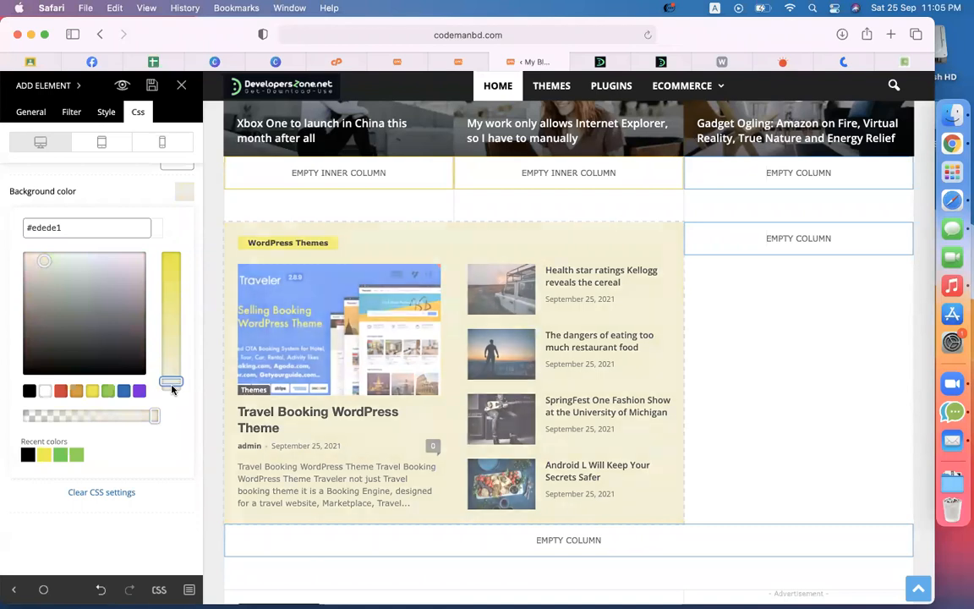
{"action": "left_click_drag", "start_coordinate": [172, 389], "coordinate": [169, 376]}
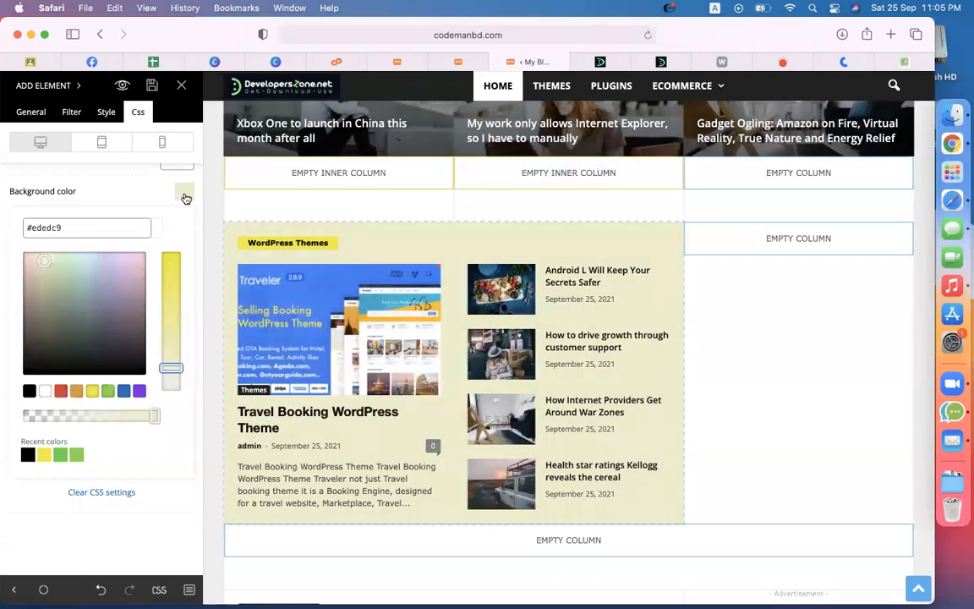
{"action": "left_click", "coordinate": [186, 198]}
{"action": "scroll", "coordinate": [162, 279], "scroll_direction": "up", "scroll_amount": 5}
{"action": "scroll", "coordinate": [160, 277], "scroll_direction": "up", "scroll_amount": 5}
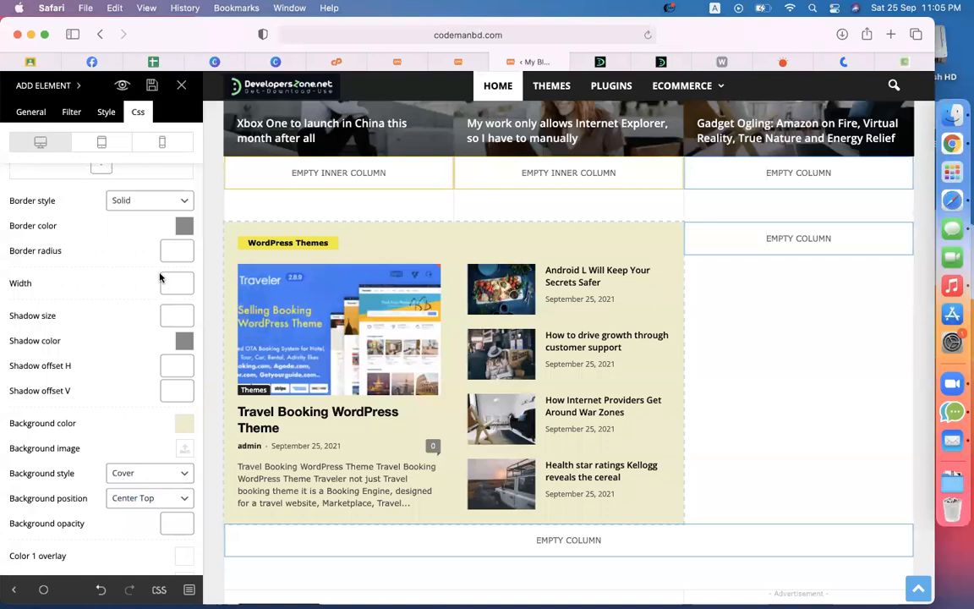
{"action": "scroll", "coordinate": [162, 279], "scroll_direction": "up", "scroll_amount": 3}
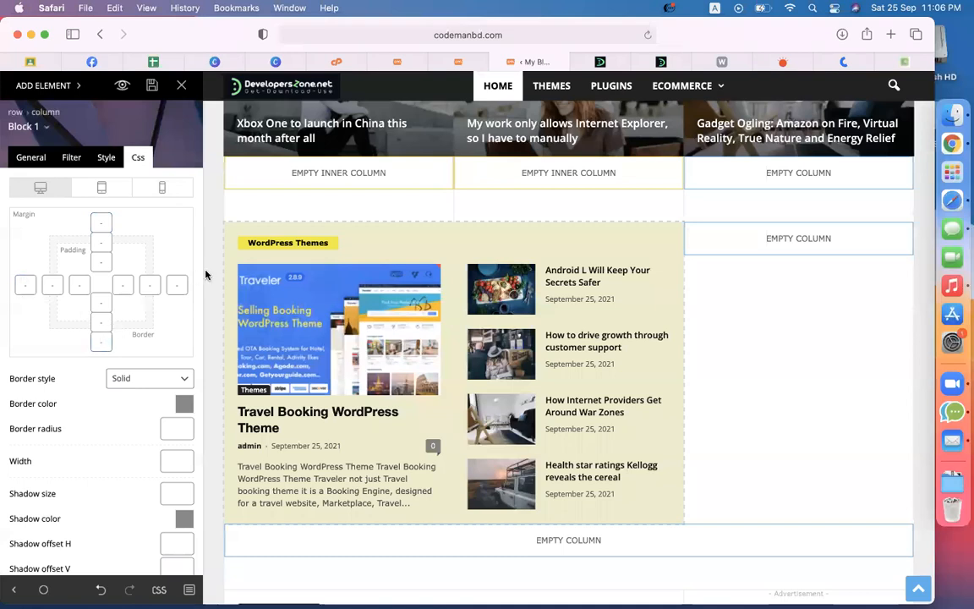
Step: Enter 2 px top and bottom border widths for the block
{"action": "left_click", "coordinate": [102, 264]}
{"action": "left_click", "coordinate": [107, 262]}
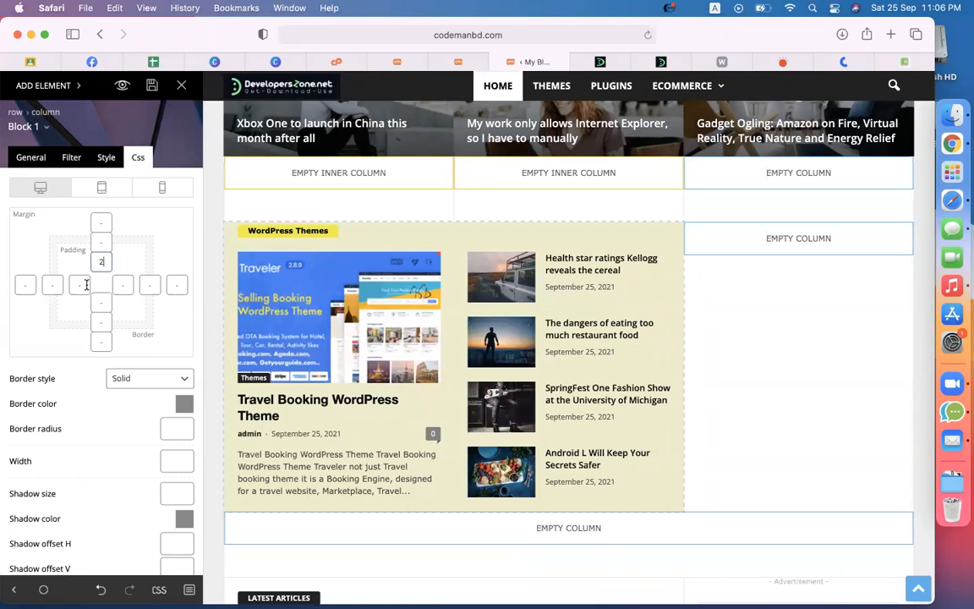
{"action": "left_click", "coordinate": [97, 242]}
{"action": "type", "text": "2"}
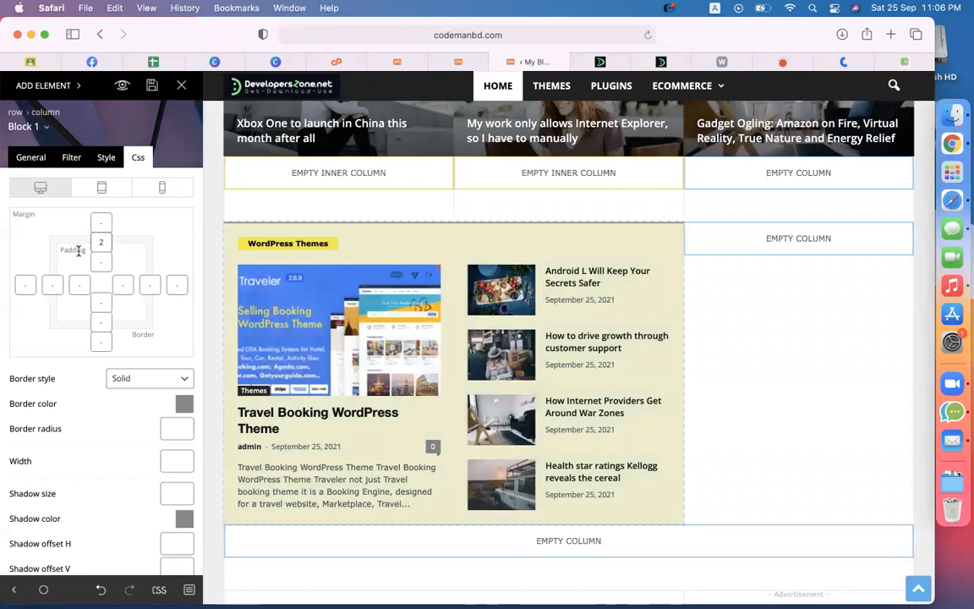
{"action": "left_click", "coordinate": [97, 324]}
{"action": "type", "text": "2"}
Step: Clear the right and left border widths so only top and bottom borders remain
{"action": "left_click", "coordinate": [153, 289]}
{"action": "type", "text": "2"}
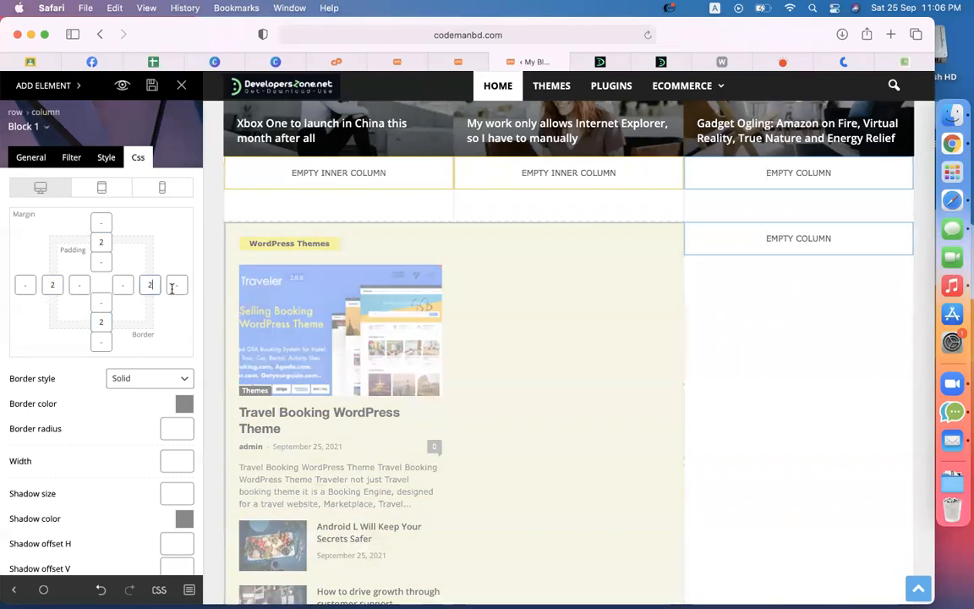
{"action": "scroll", "coordinate": [913, 408], "scroll_direction": "down", "scroll_amount": 3}
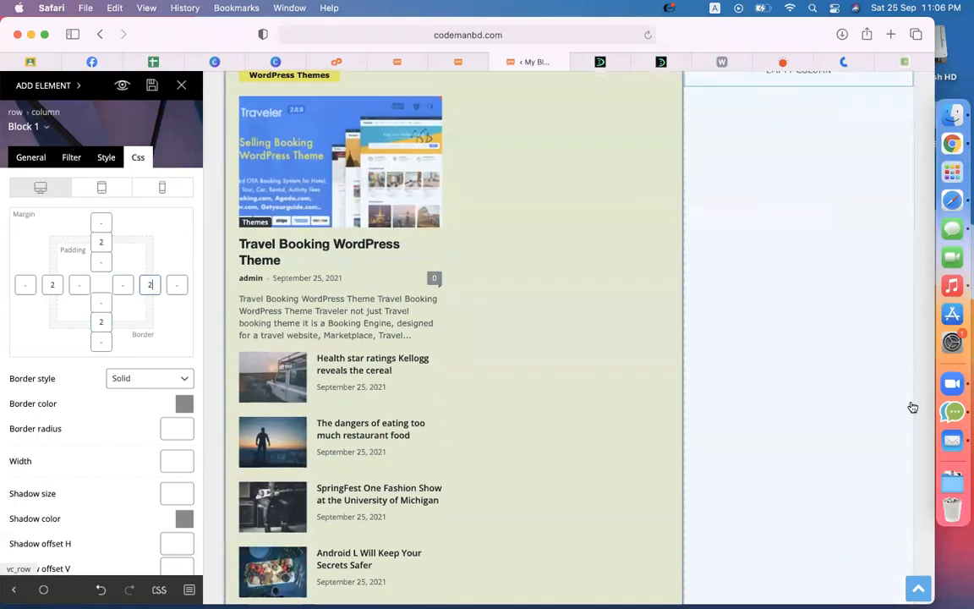
{"action": "scroll", "coordinate": [914, 407], "scroll_direction": "down", "scroll_amount": 3}
{"action": "scroll", "coordinate": [713, 345], "scroll_direction": "up", "scroll_amount": 5}
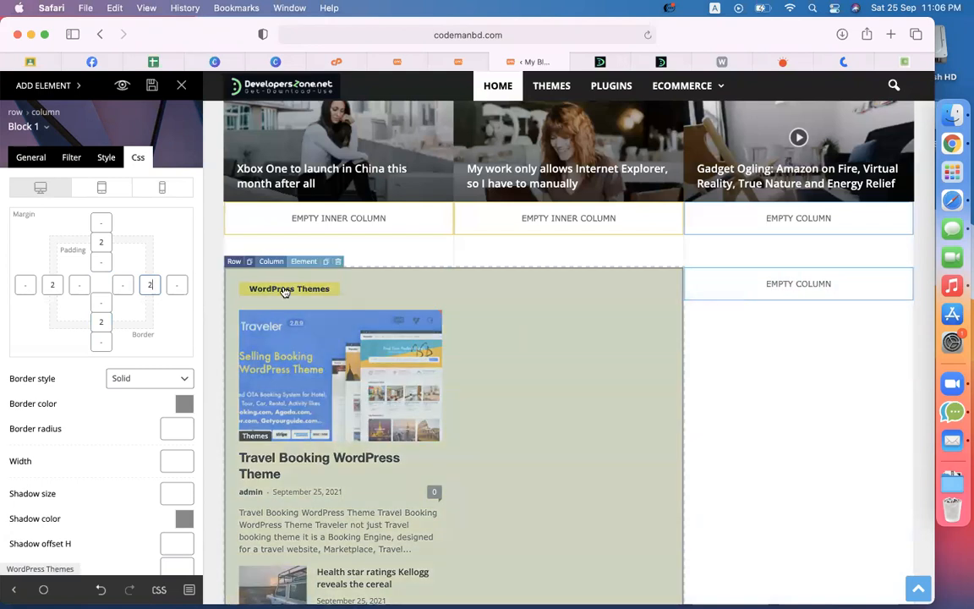
{"action": "key", "text": "BackSpace"}
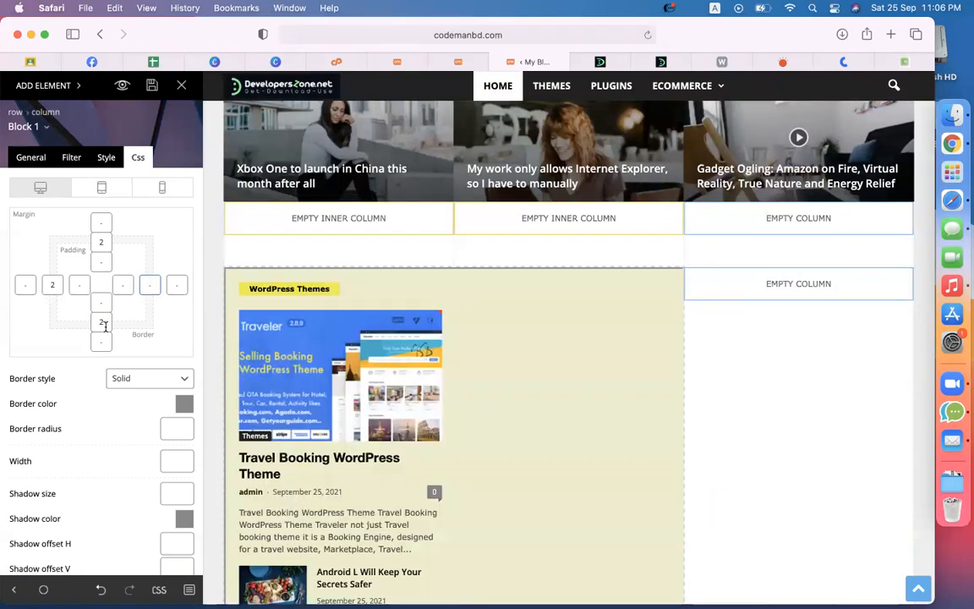
{"action": "left_click", "coordinate": [59, 286]}
{"action": "key", "text": "BackSpace"}
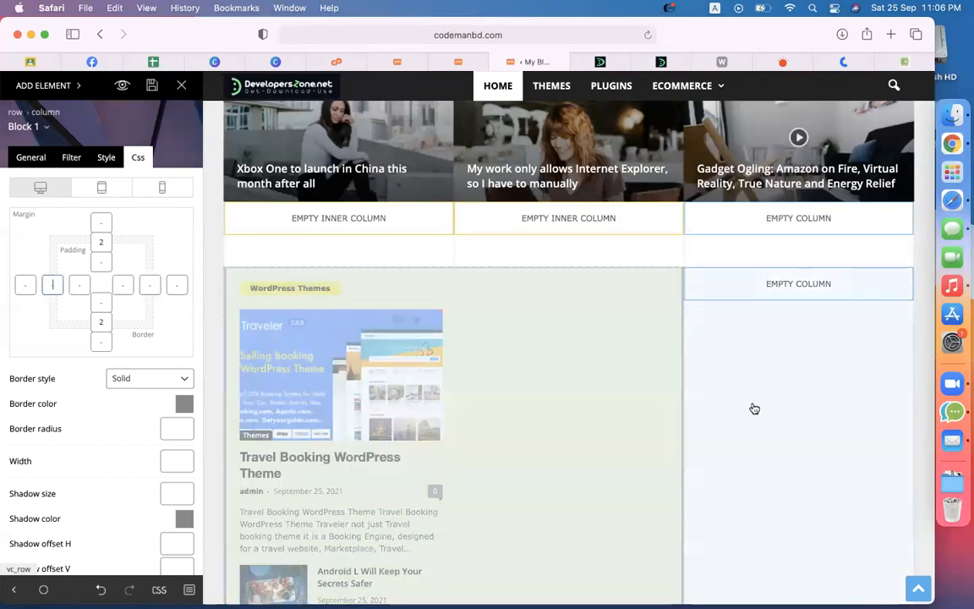
Step: Review the pale yellow bordered block, then bring up the Block 1–16 shortcode list
{"action": "scroll", "coordinate": [886, 431], "scroll_direction": "down", "scroll_amount": 4}
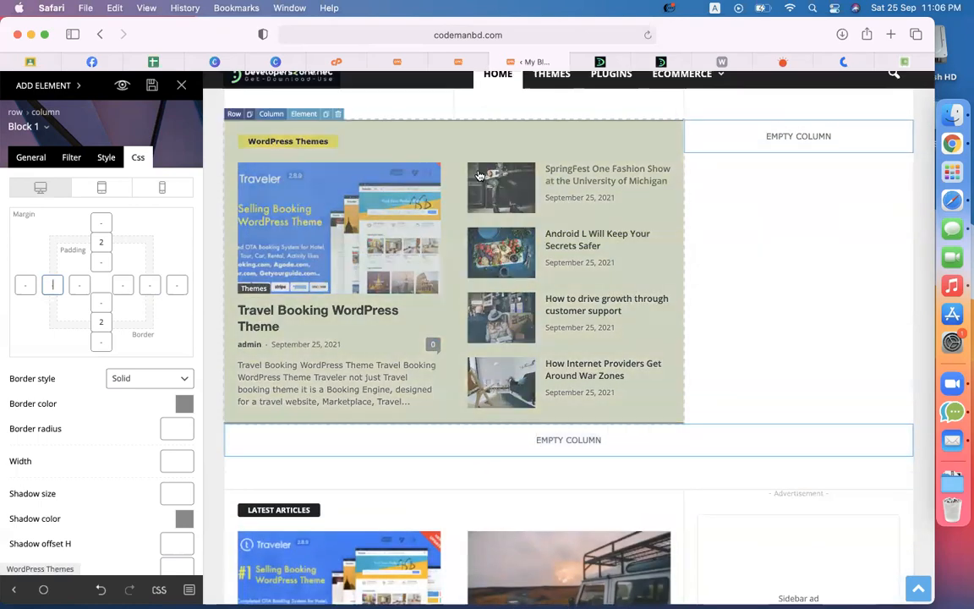
{"action": "scroll", "coordinate": [785, 324], "scroll_direction": "up", "scroll_amount": 3}
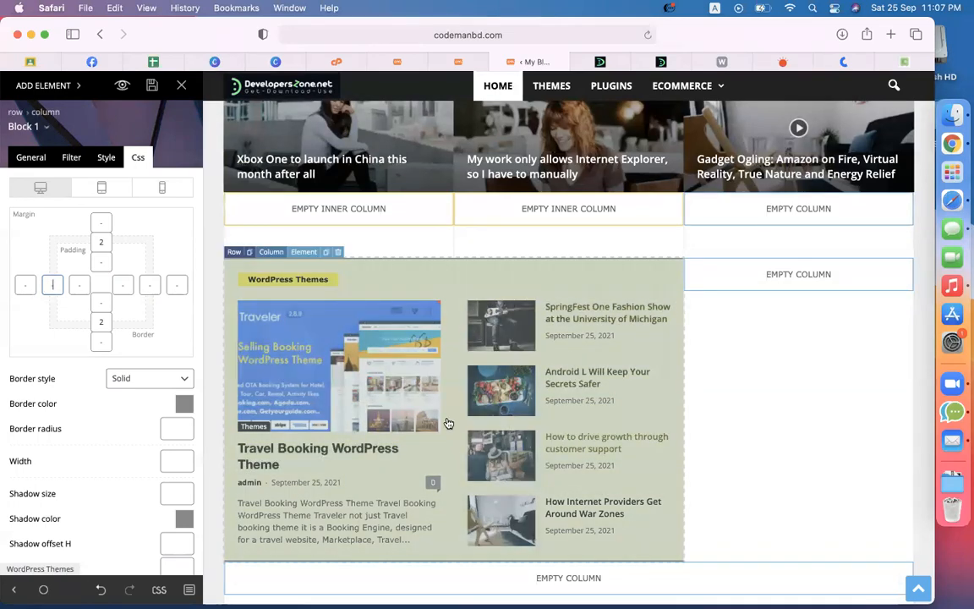
{"action": "scroll", "coordinate": [448, 423], "scroll_direction": "up", "scroll_amount": 9}
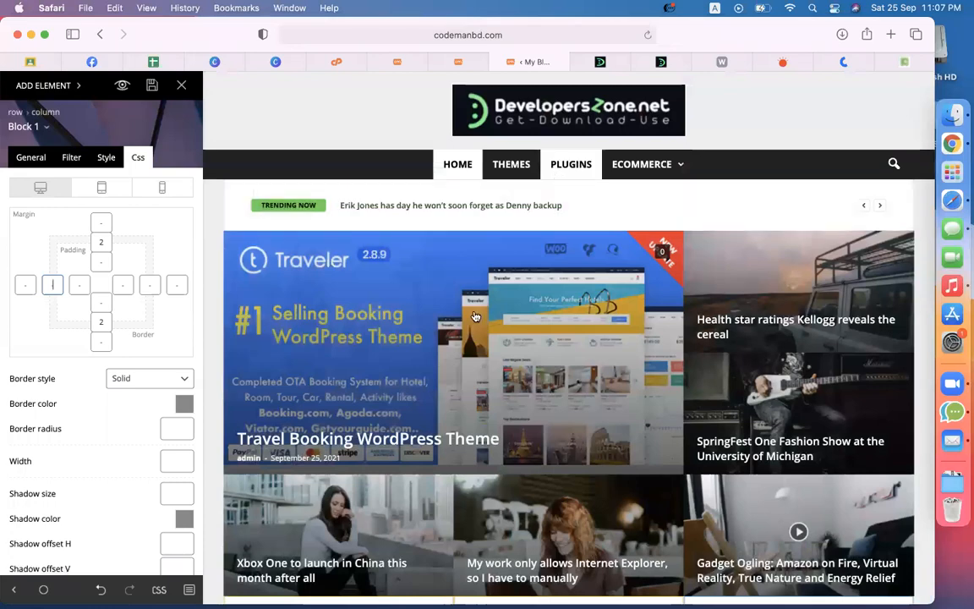
{"action": "scroll", "coordinate": [470, 332], "scroll_direction": "down", "scroll_amount": 9}
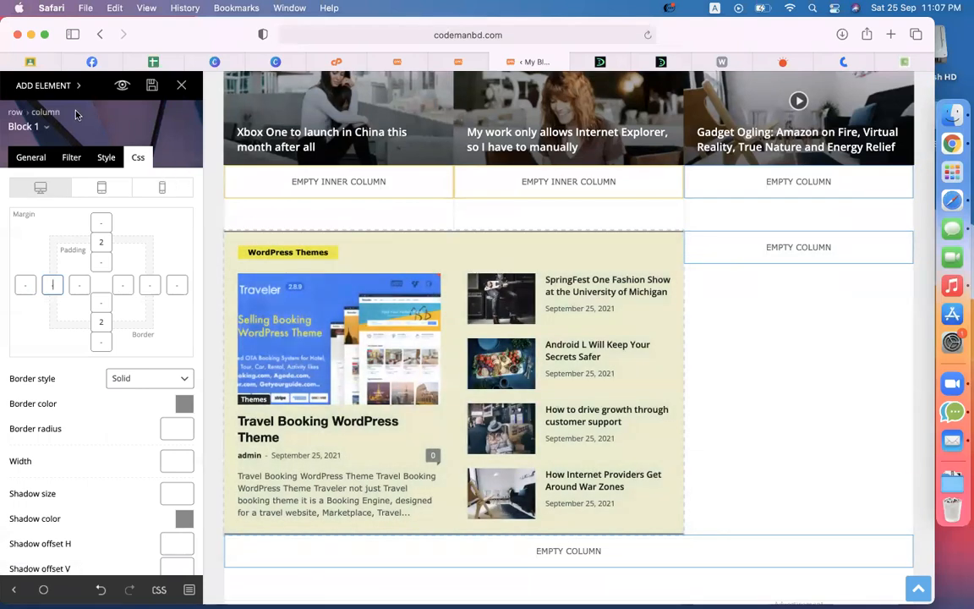
{"action": "left_click", "coordinate": [47, 85]}
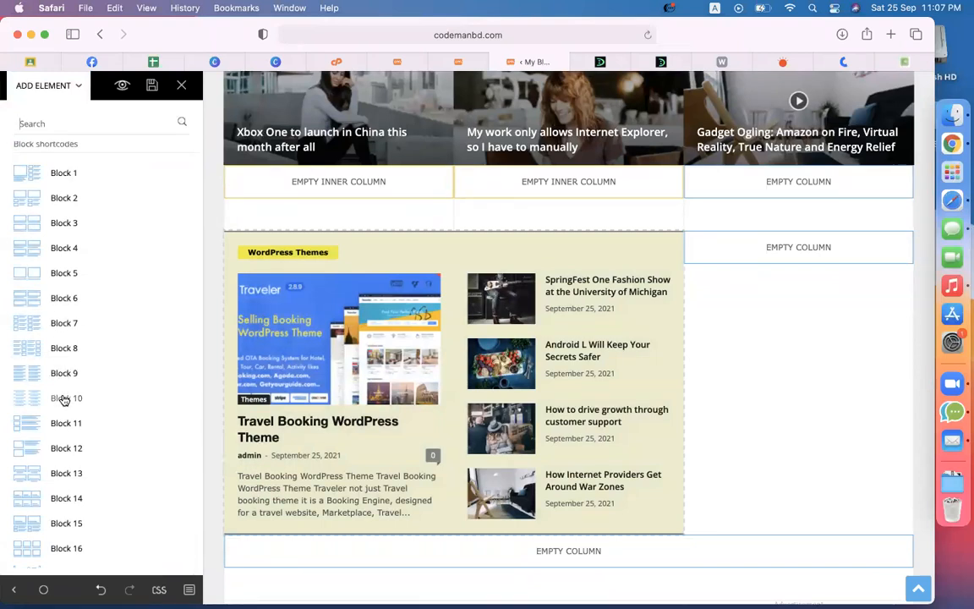
Step: Drop a Block 7 post list into the empty right column
{"action": "left_click_drag", "start_coordinate": [58, 330], "coordinate": [750, 256]}
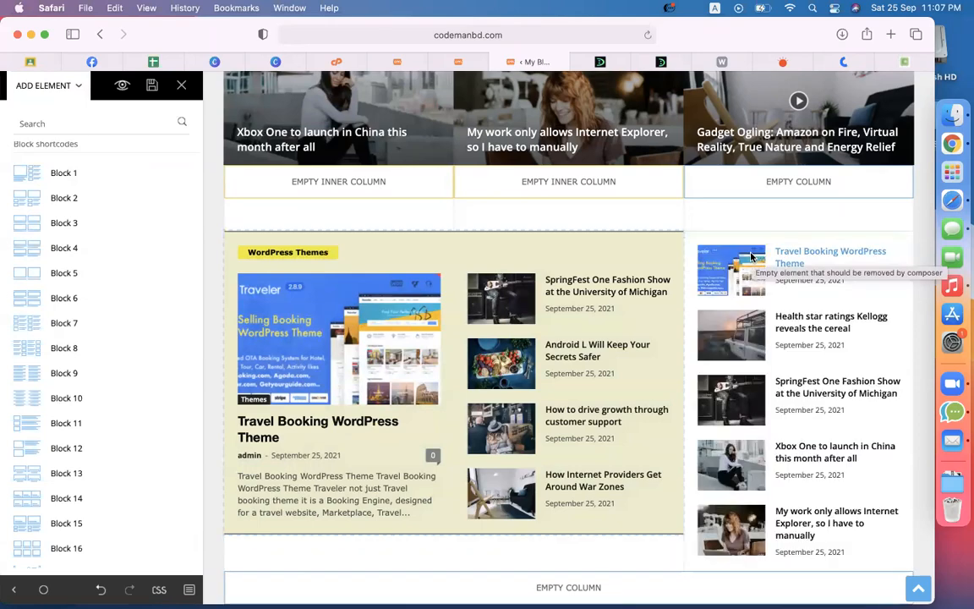
{"action": "scroll", "coordinate": [768, 388], "scroll_direction": "down", "scroll_amount": 3}
{"action": "scroll", "coordinate": [767, 388], "scroll_direction": "up", "scroll_amount": 4}
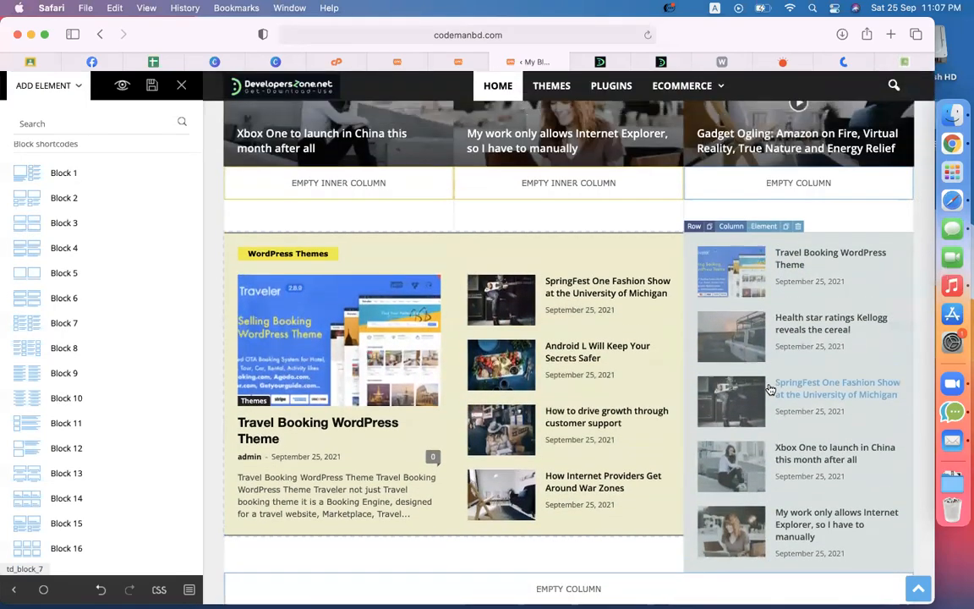
{"action": "scroll", "coordinate": [768, 388], "scroll_direction": "down", "scroll_amount": 3}
Step: Give the Block 7 list the custom title 'WordPress Themes'
{"action": "left_click", "coordinate": [739, 240]}
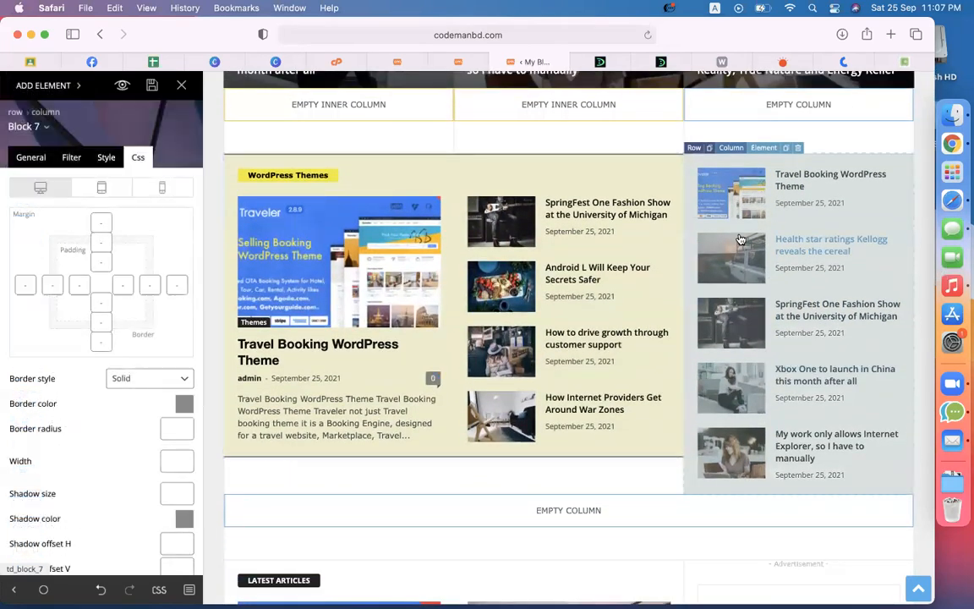
{"action": "left_click", "coordinate": [33, 155]}
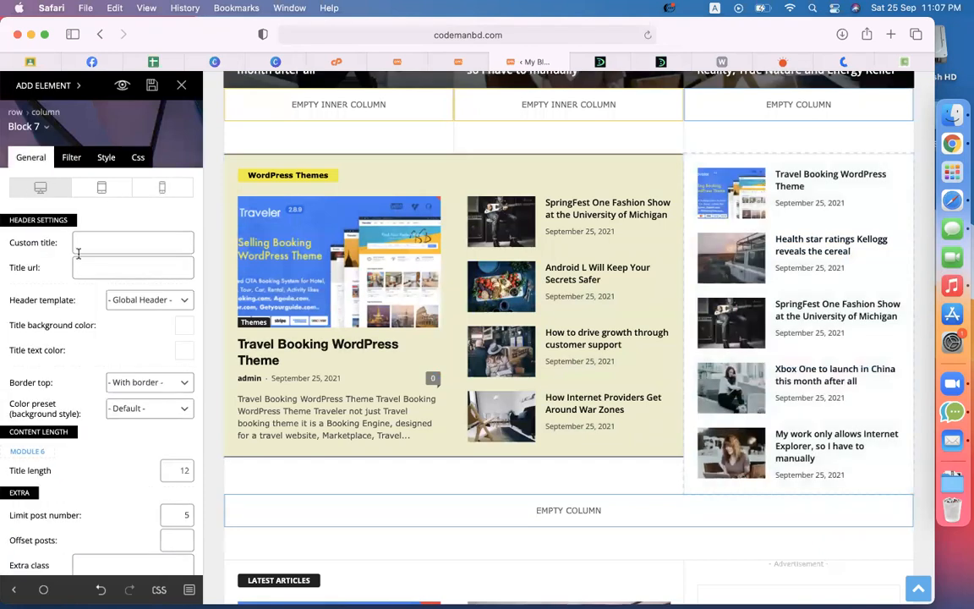
{"action": "left_click", "coordinate": [106, 246]}
{"action": "type", "text": "WordPress Plugins"}
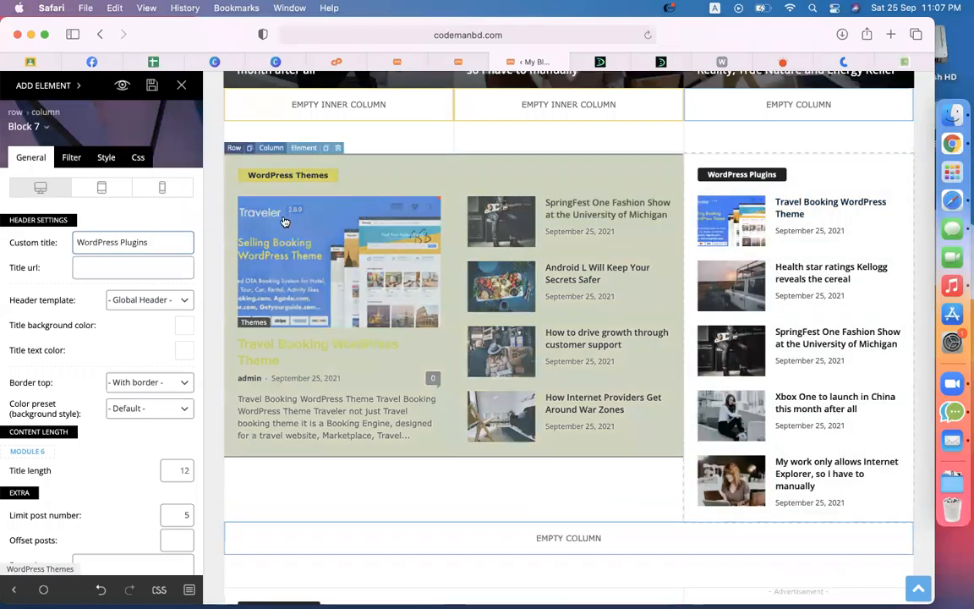
{"action": "double_click", "coordinate": [128, 242]}
{"action": "type", "text": "Themes"}
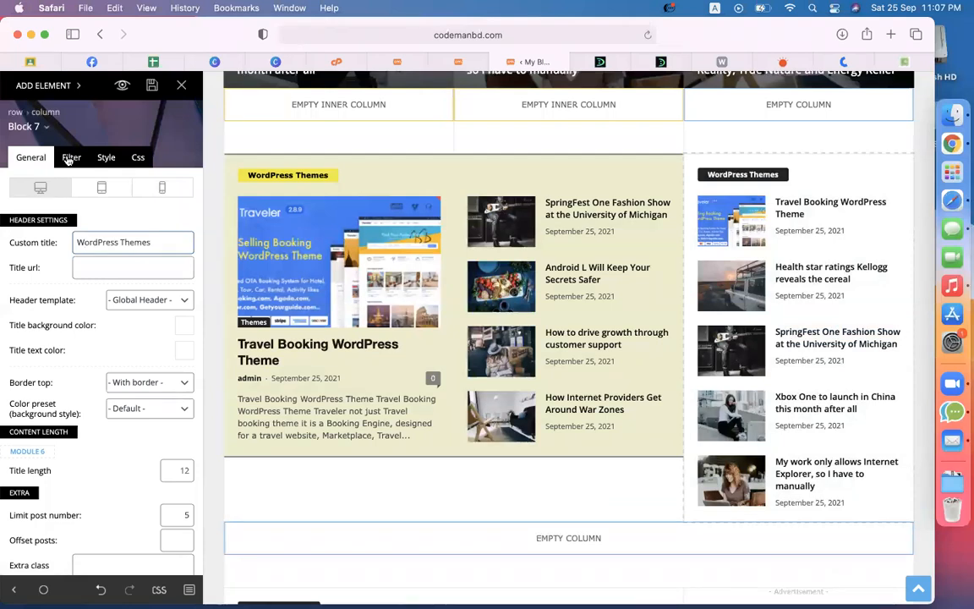
Step: Filter the right-column block to the Themes category, sorted oldest posts first
{"action": "left_click", "coordinate": [71, 157]}
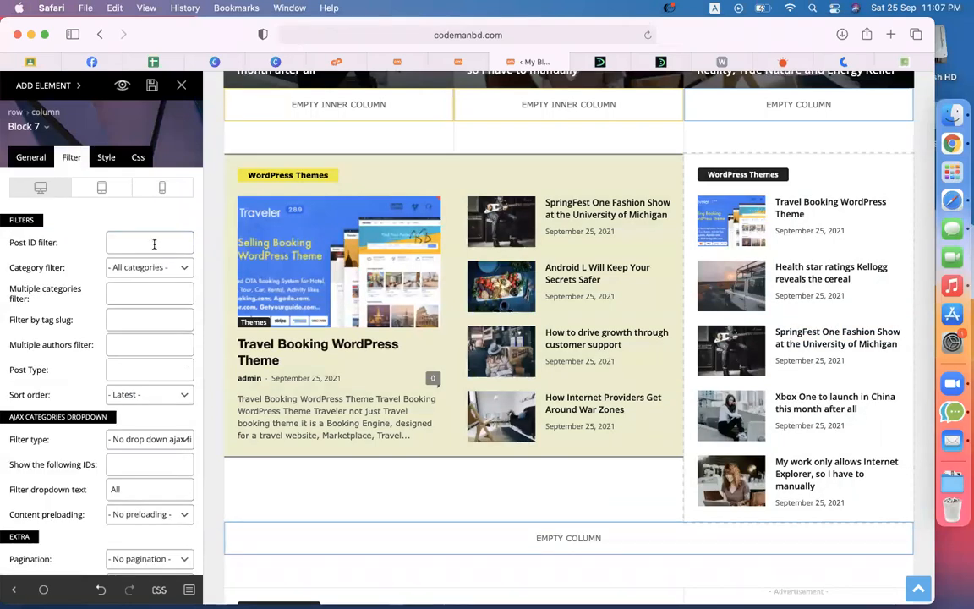
{"action": "left_click", "coordinate": [137, 267]}
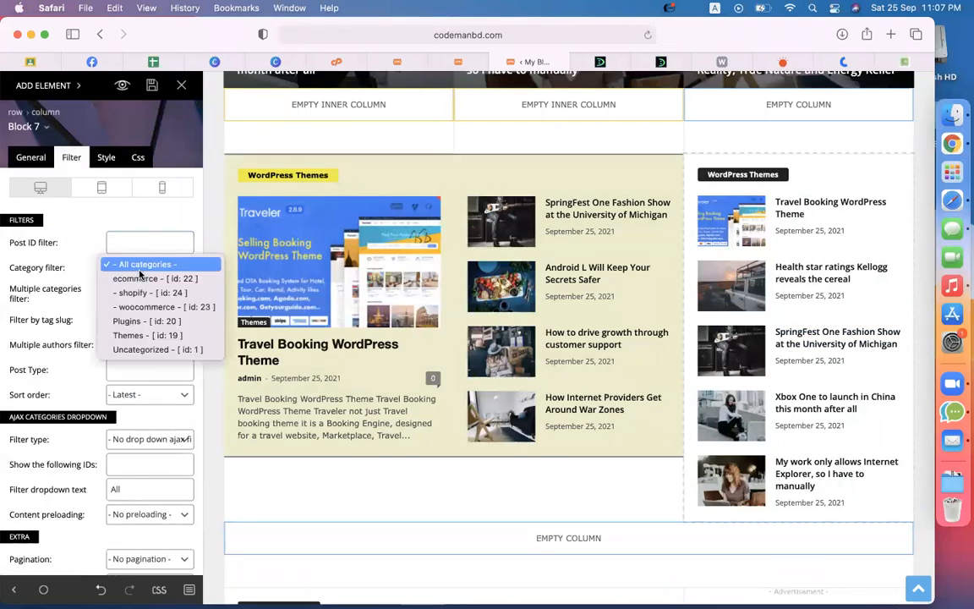
{"action": "left_click", "coordinate": [142, 336]}
{"action": "scroll", "coordinate": [118, 336], "scroll_direction": "down", "scroll_amount": 2}
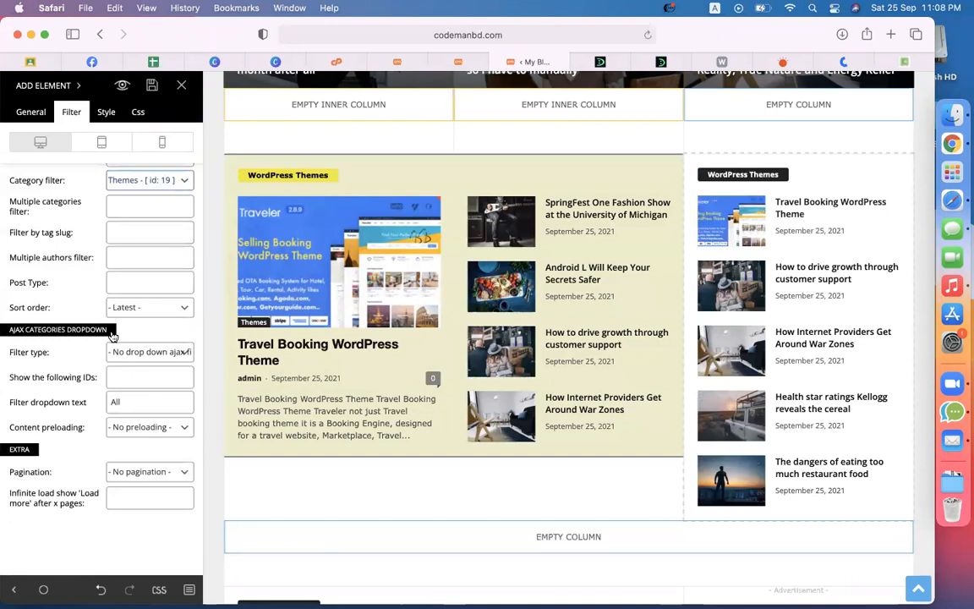
{"action": "left_click", "coordinate": [127, 311]}
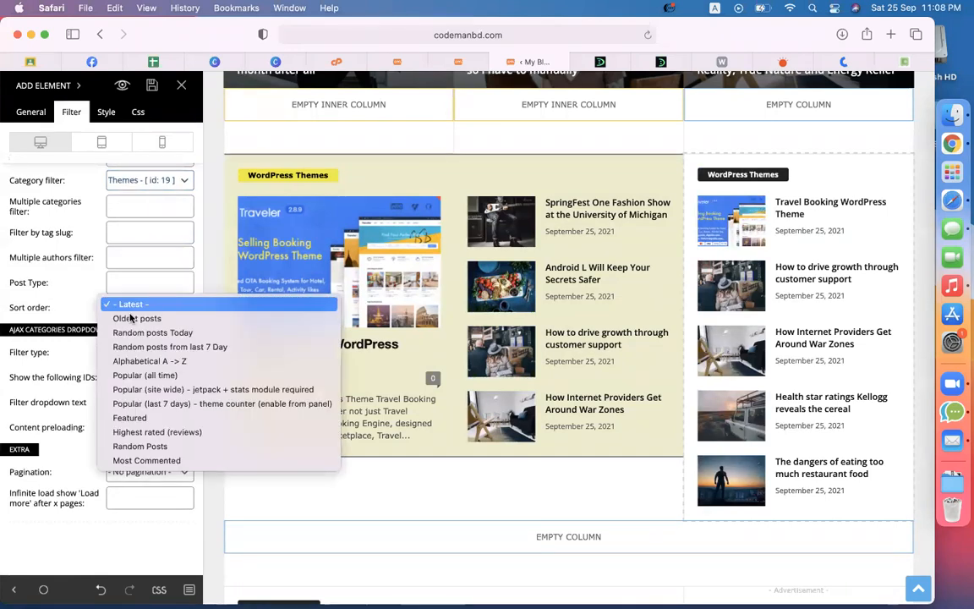
{"action": "left_click", "coordinate": [128, 318]}
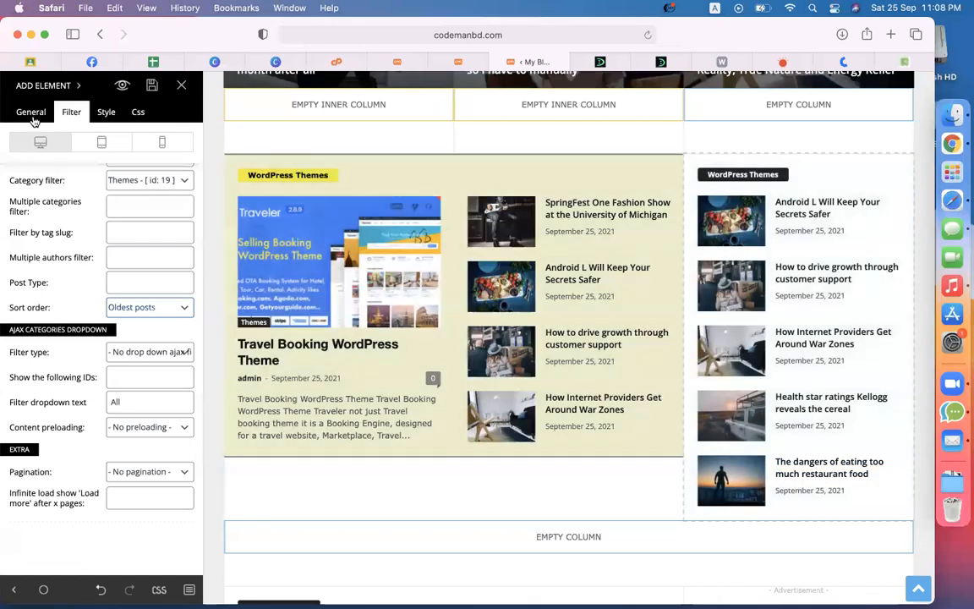
Step: Lower the block's post limit from 5 to 4
{"action": "left_click", "coordinate": [32, 113]}
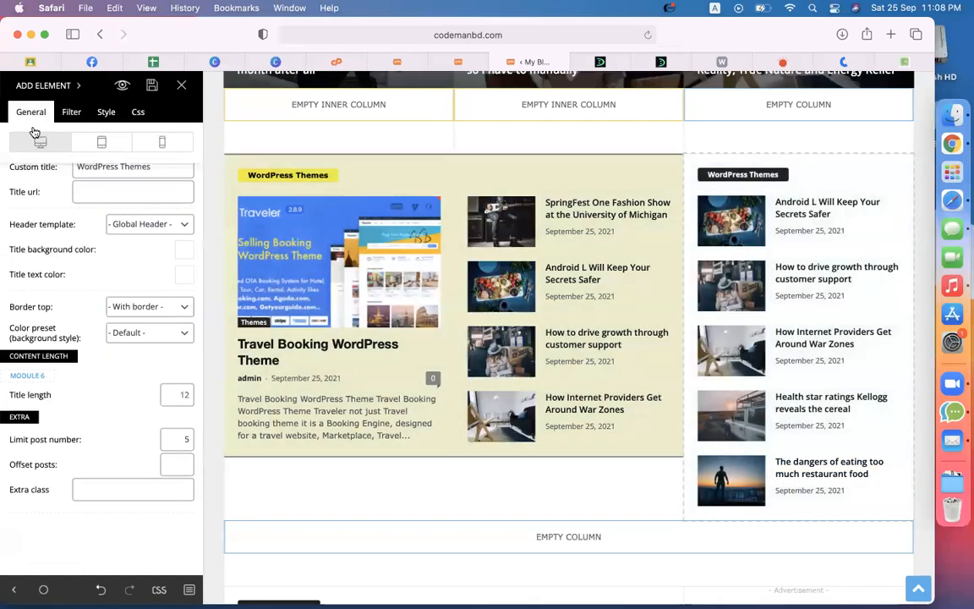
{"action": "double_click", "coordinate": [188, 440]}
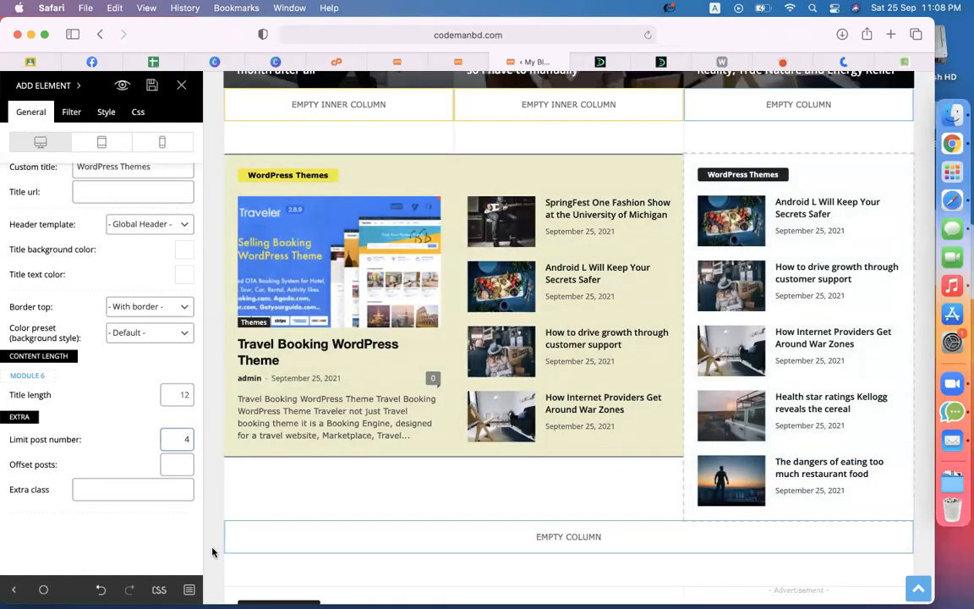
{"action": "type", "text": "4"}
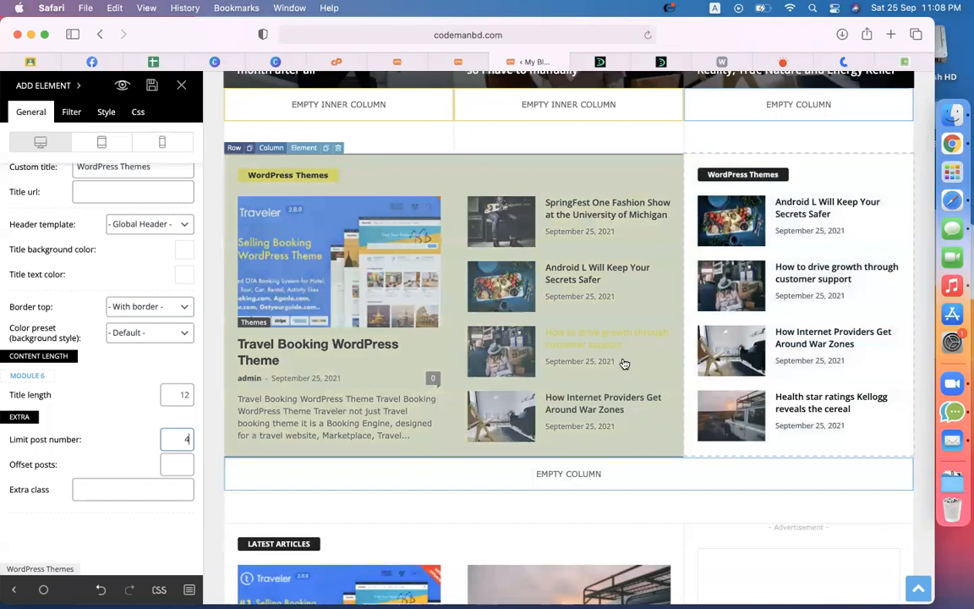
{"action": "scroll", "coordinate": [624, 364], "scroll_direction": "down", "scroll_amount": 5}
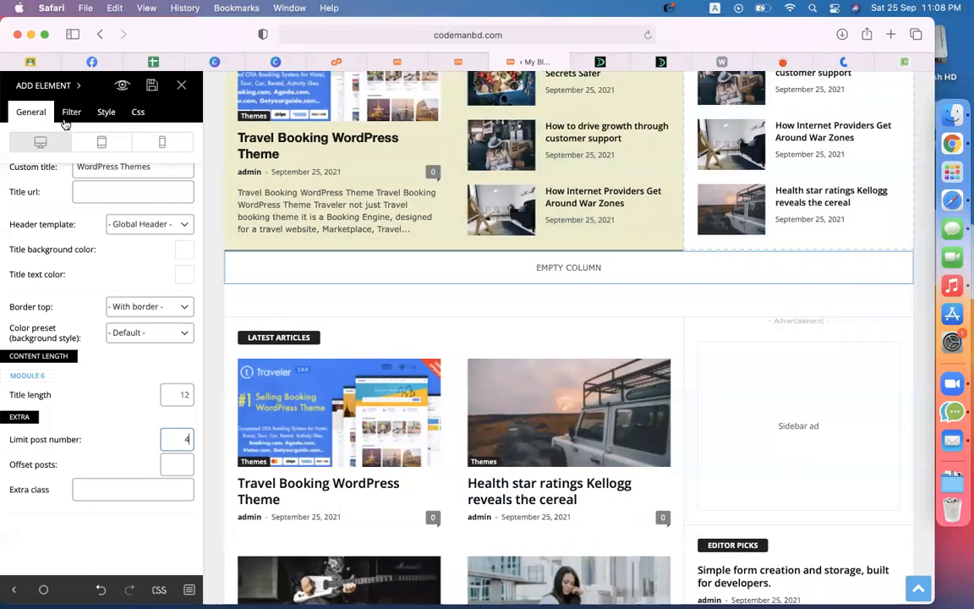
Step: Add a new full-width row below the WordPress Themes section
{"action": "left_click", "coordinate": [43, 85]}
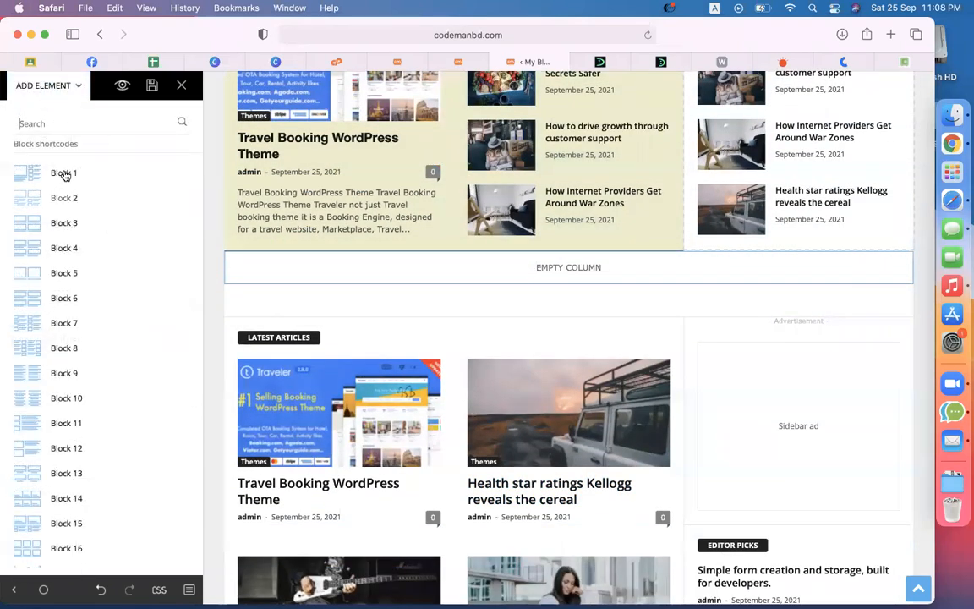
{"action": "scroll", "coordinate": [66, 205], "scroll_direction": "up", "scroll_amount": 3}
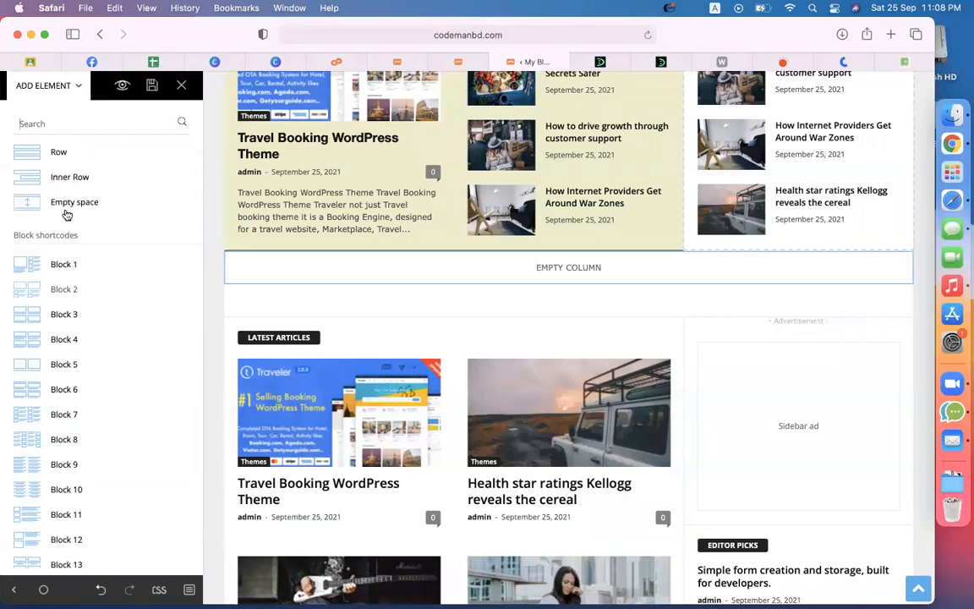
{"action": "left_click_drag", "start_coordinate": [52, 150], "coordinate": [574, 282]}
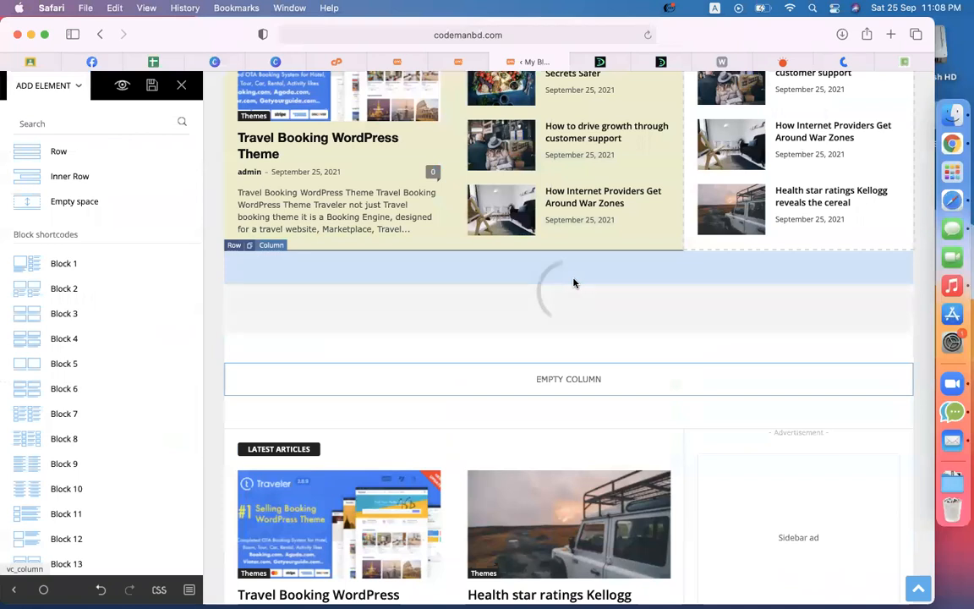
{"action": "left_click", "coordinate": [234, 244]}
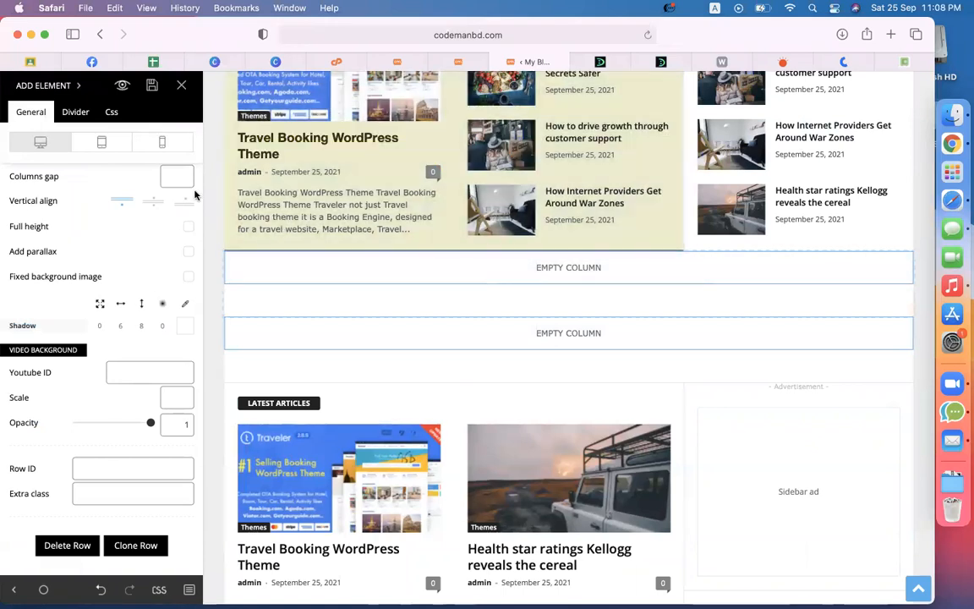
Step: Place a Block 14 grid of post tiles into the new row's empty column
{"action": "left_click", "coordinate": [49, 86]}
{"action": "scroll", "coordinate": [69, 315], "scroll_direction": "down", "scroll_amount": 4}
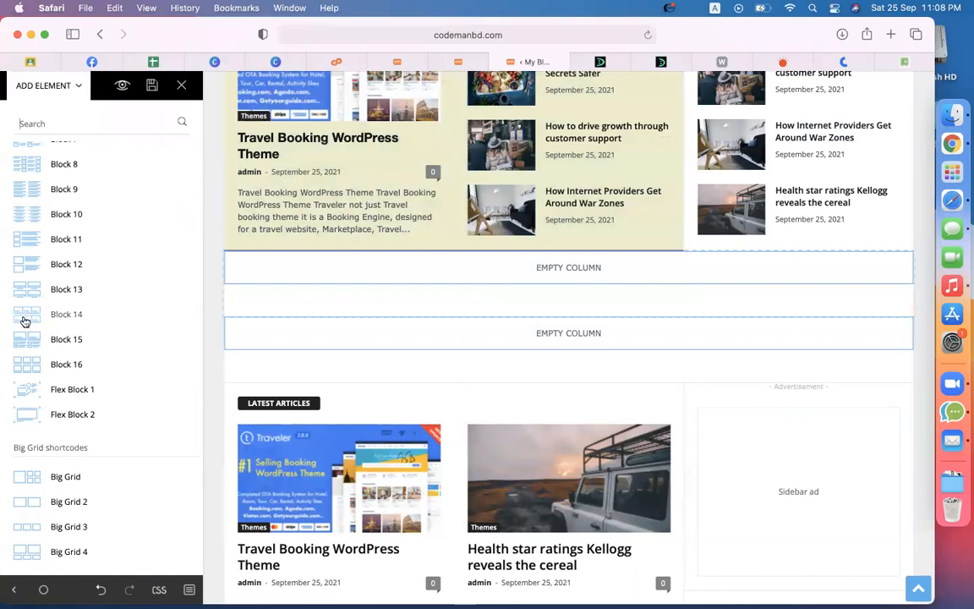
{"action": "scroll", "coordinate": [24, 321], "scroll_direction": "up", "scroll_amount": 5}
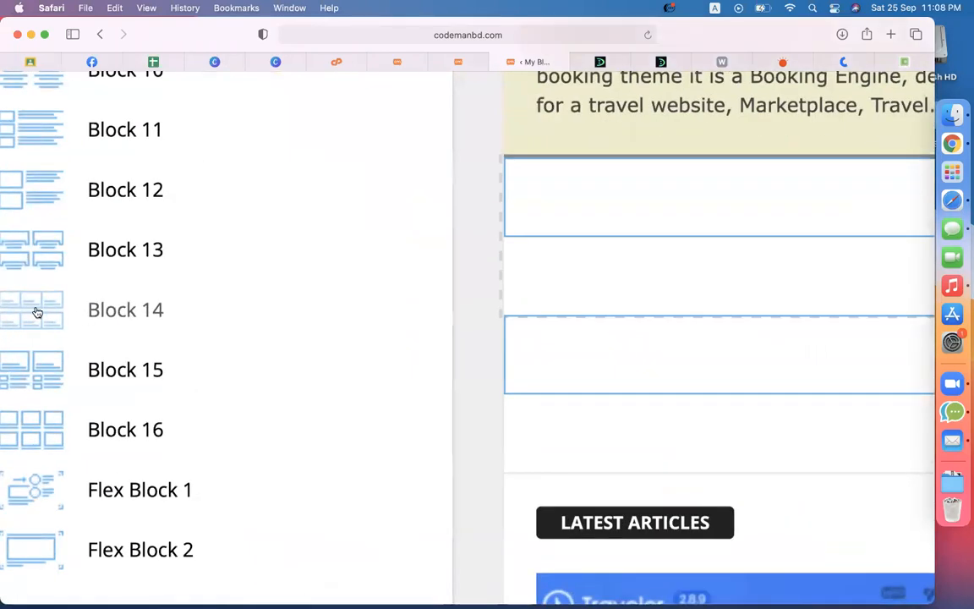
{"action": "scroll", "coordinate": [37, 313], "scroll_direction": "down", "scroll_amount": 5}
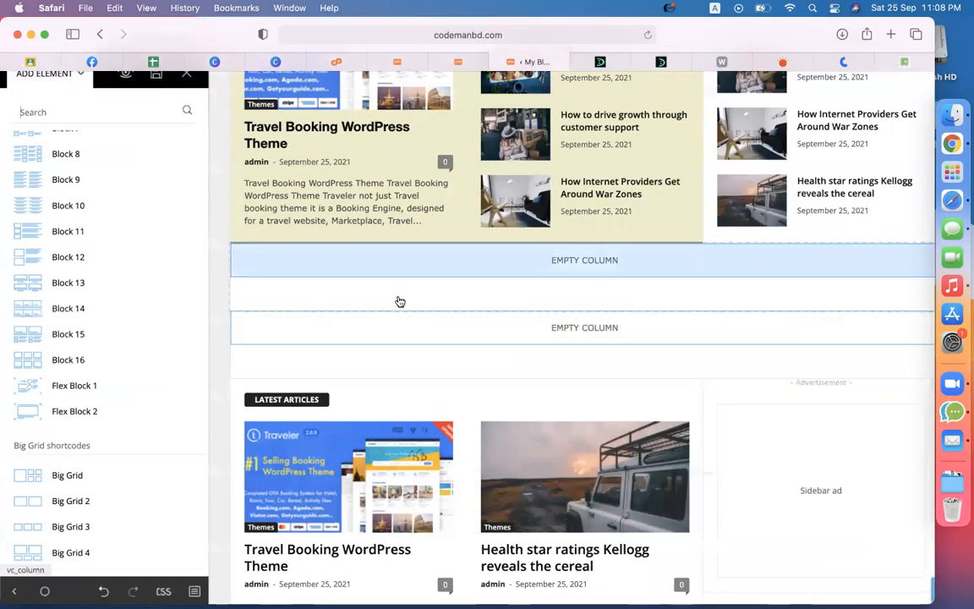
{"action": "left_click_drag", "start_coordinate": [135, 314], "coordinate": [439, 266]}
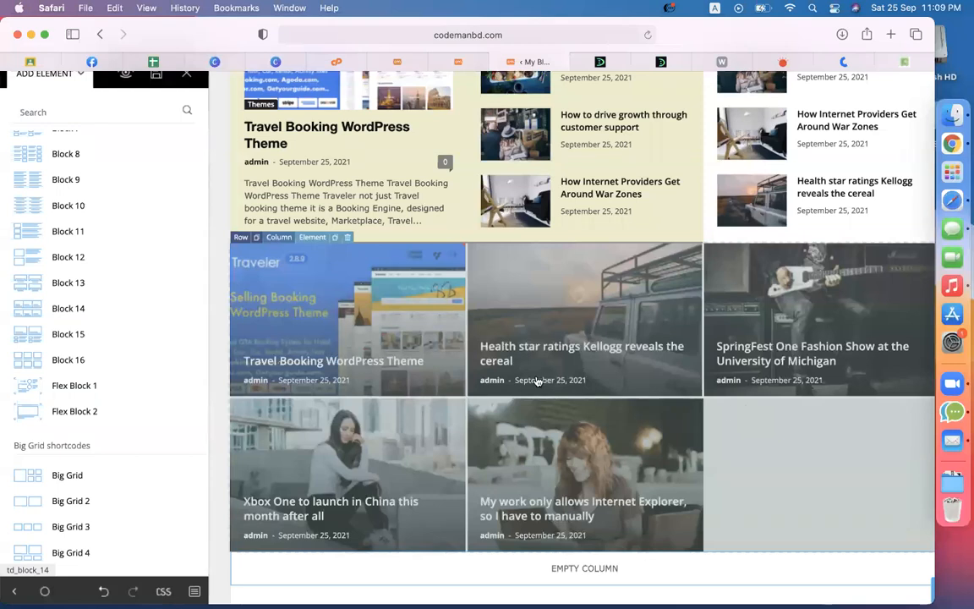
Step: Title the Block 14 grid 'WordPress Plugins' and give it a top margin of 50
{"action": "left_click", "coordinate": [429, 347]}
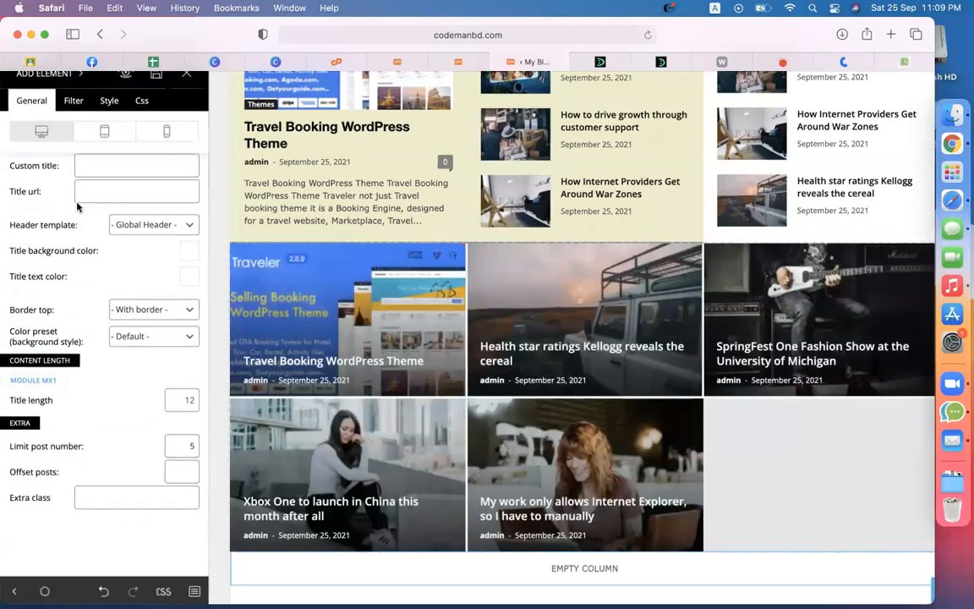
{"action": "left_click", "coordinate": [87, 234]}
{"action": "type", "text": "Wor"}
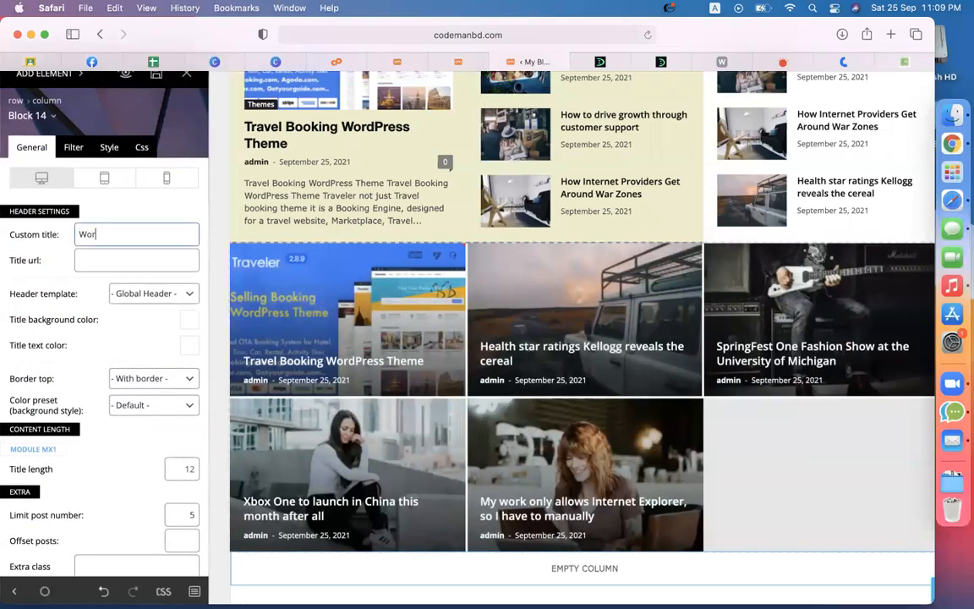
{"action": "type", "text": "dPrress"}
{"action": "key", "text": "BackSpace"}
{"action": "key", "text": "BackSpace"}
{"action": "key", "text": "BackSpace"}
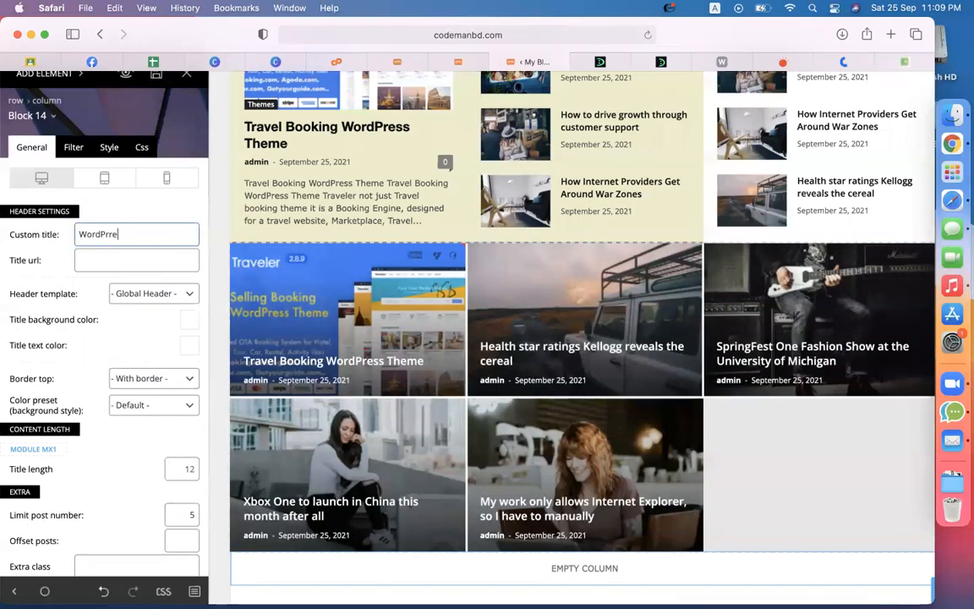
{"action": "type", "text": "ess Plugins"}
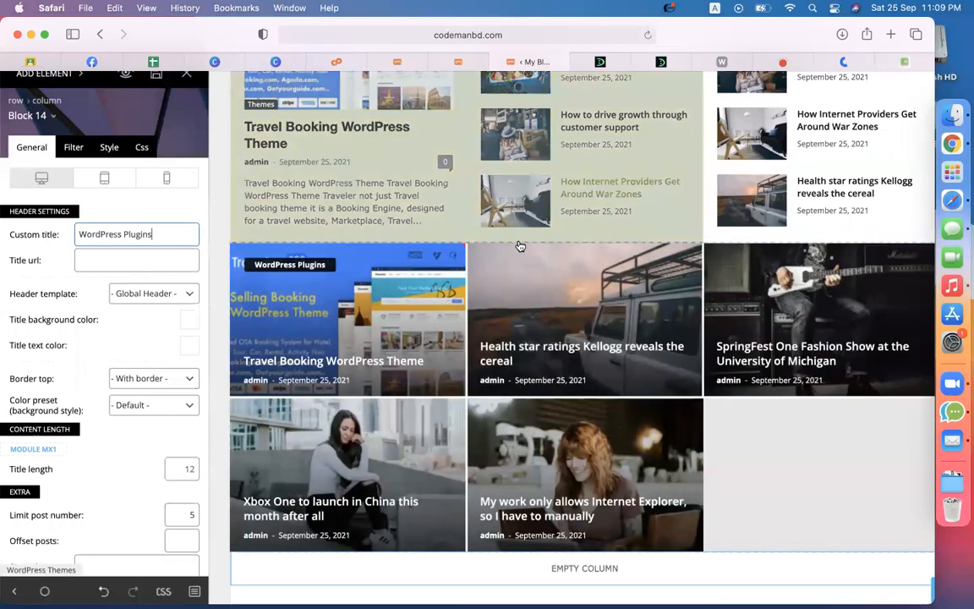
{"action": "left_click", "coordinate": [141, 149]}
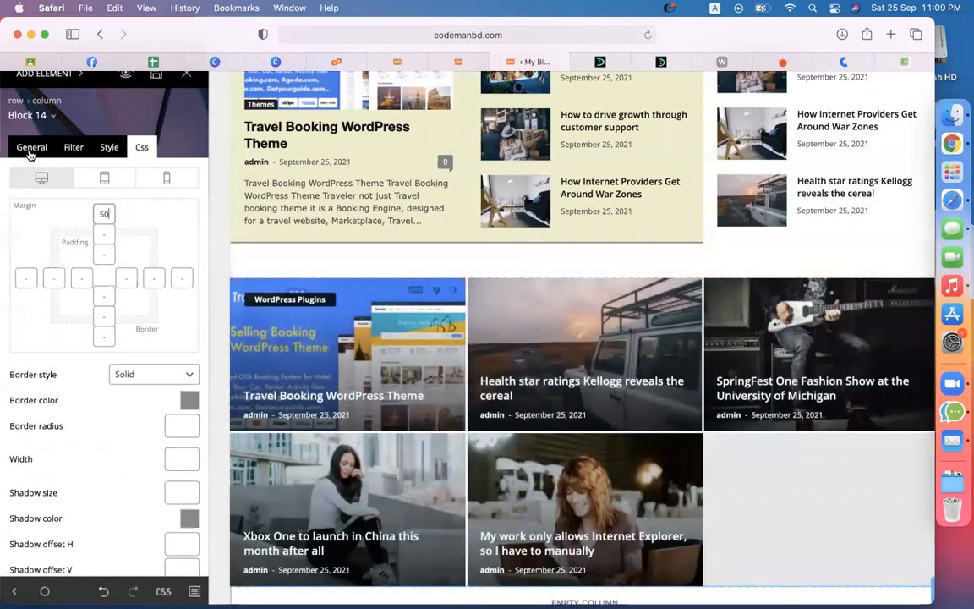
{"action": "left_click", "coordinate": [30, 148]}
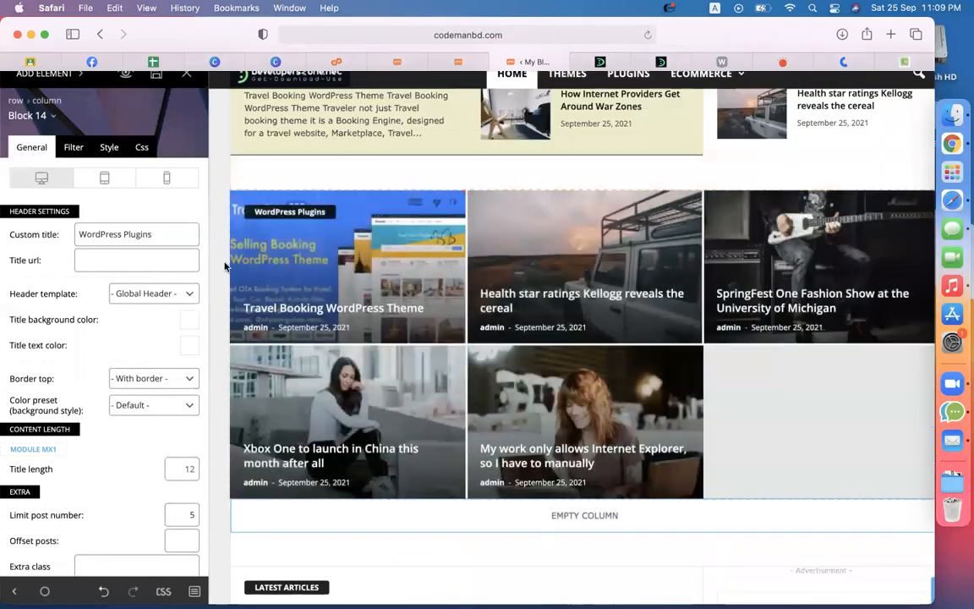
{"action": "left_click", "coordinate": [74, 151]}
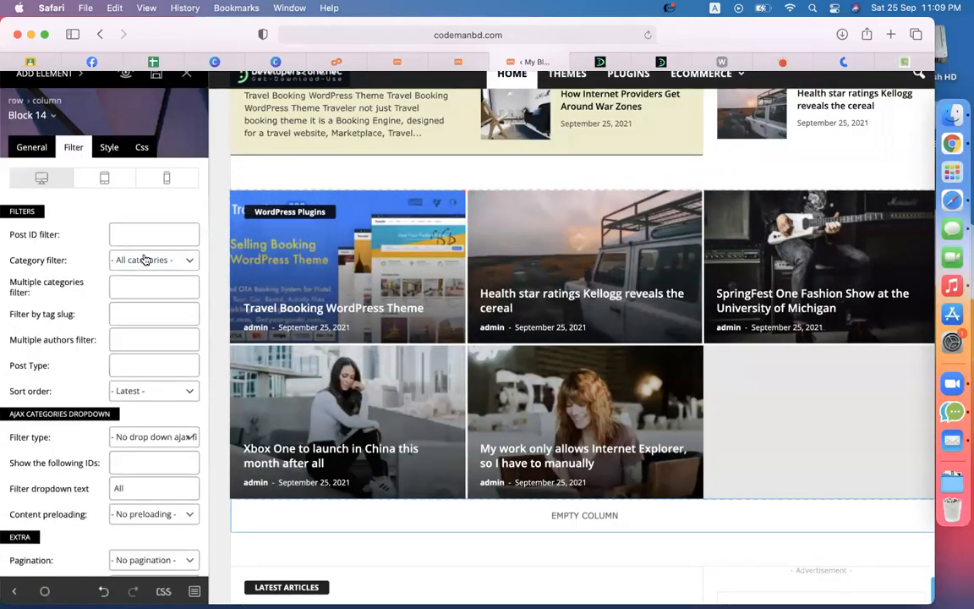
{"action": "left_click", "coordinate": [135, 260]}
{"action": "left_click", "coordinate": [146, 314]}
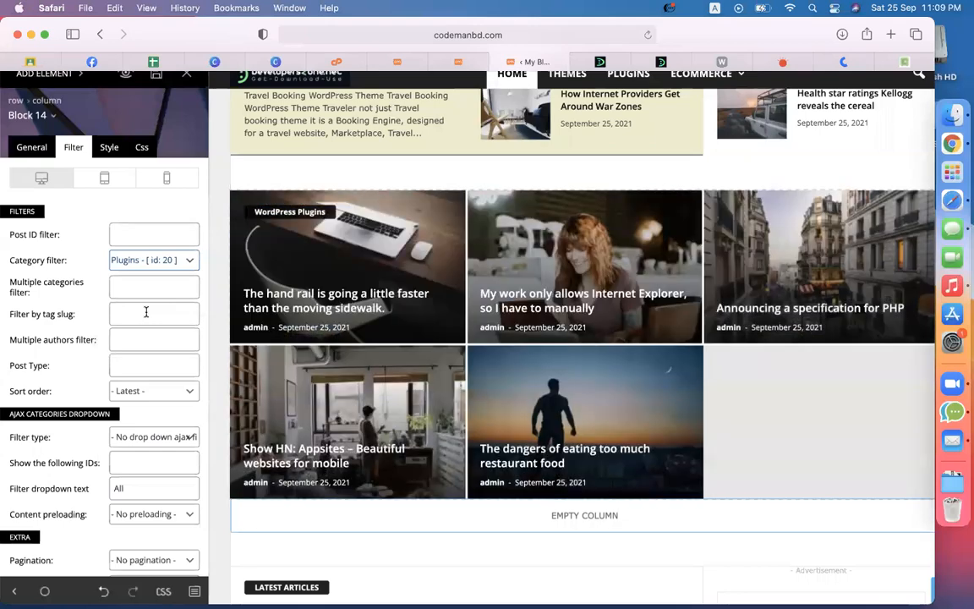
{"action": "left_click", "coordinate": [32, 147]}
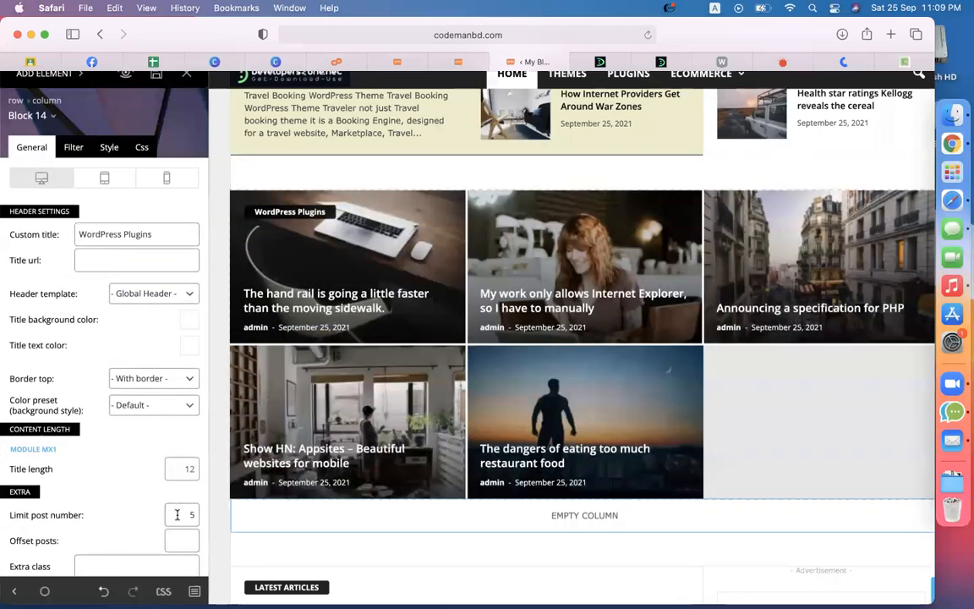
{"action": "double_click", "coordinate": [192, 514]}
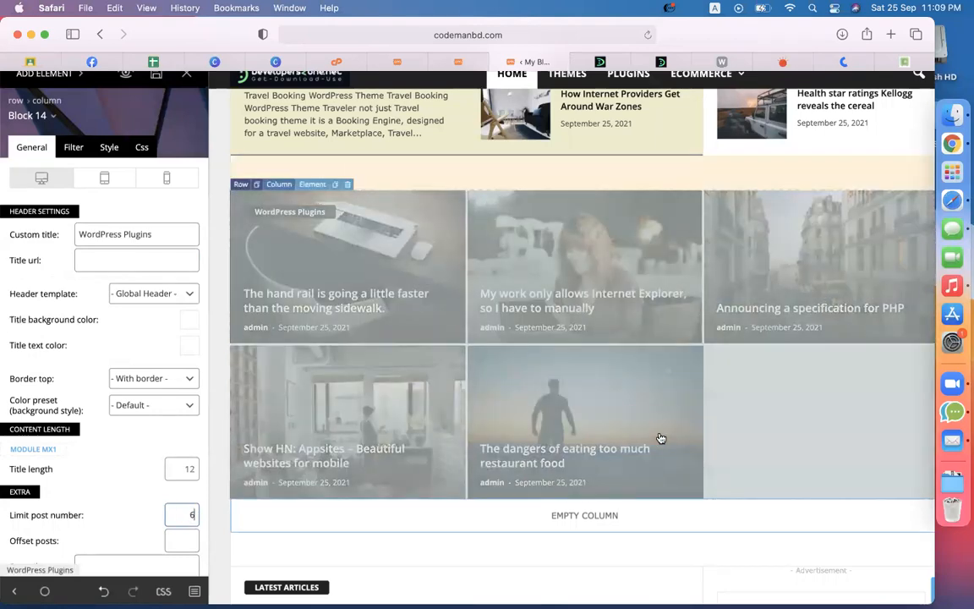
{"action": "scroll", "coordinate": [660, 436], "scroll_direction": "down", "scroll_amount": 2}
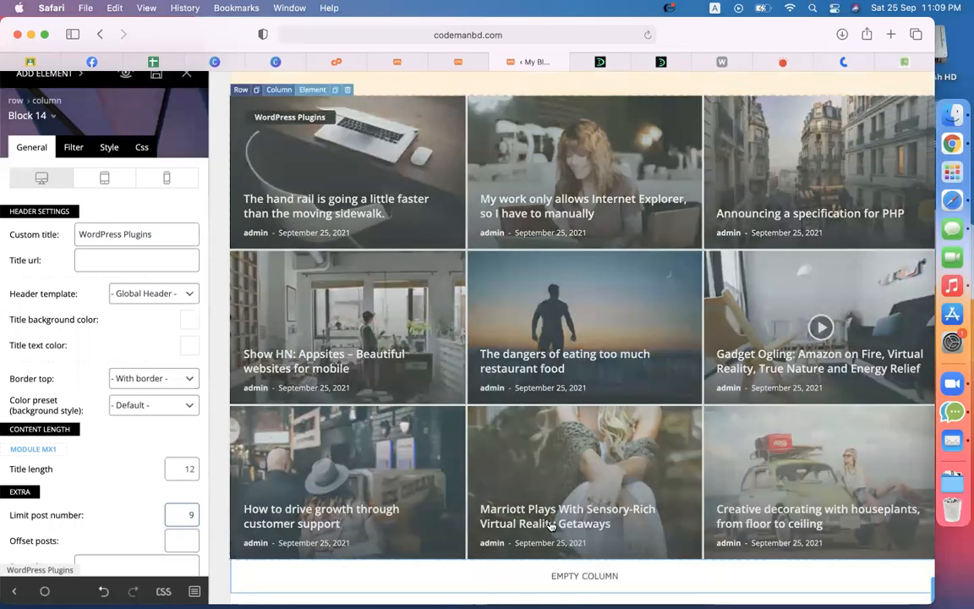
{"action": "scroll", "coordinate": [554, 515], "scroll_direction": "up", "scroll_amount": 3}
{"action": "scroll", "coordinate": [582, 482], "scroll_direction": "down", "scroll_amount": 3}
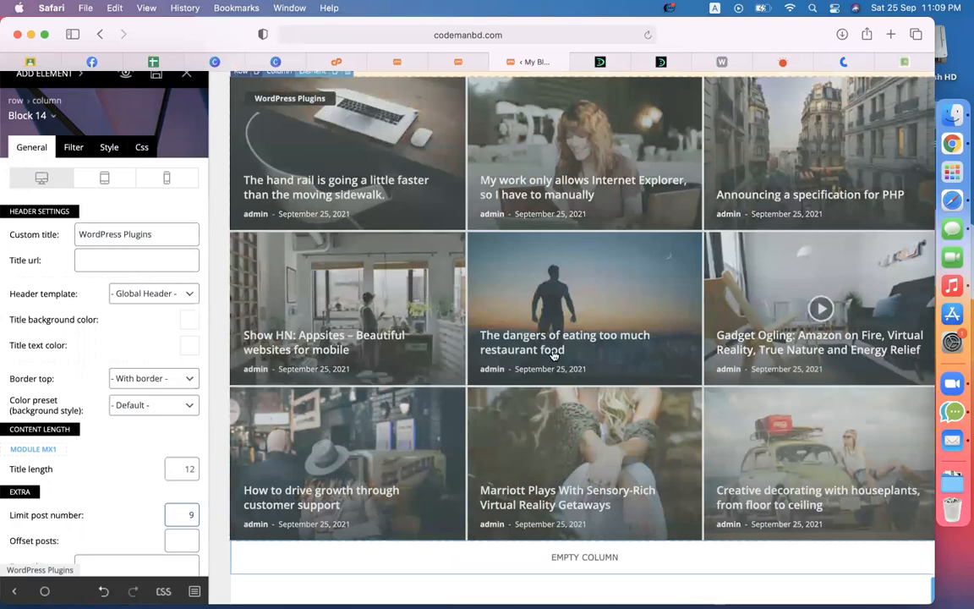
{"action": "scroll", "coordinate": [554, 356], "scroll_direction": "up", "scroll_amount": 5}
{"action": "scroll", "coordinate": [506, 364], "scroll_direction": "down", "scroll_amount": 4}
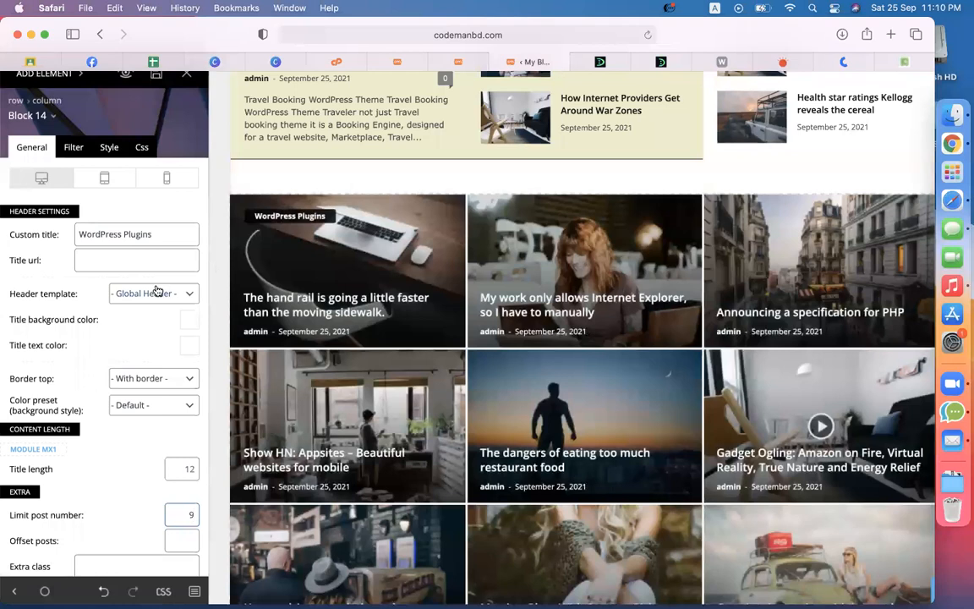
Step: Set the WordPress Plugins title background to white and its text colour to black
{"action": "left_click", "coordinate": [194, 322]}
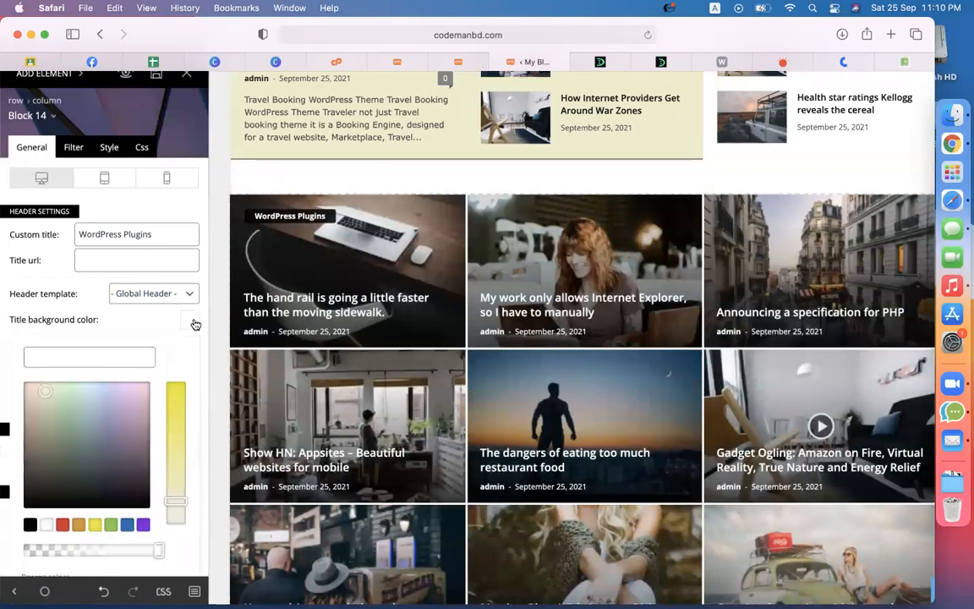
{"action": "left_click", "coordinate": [48, 524]}
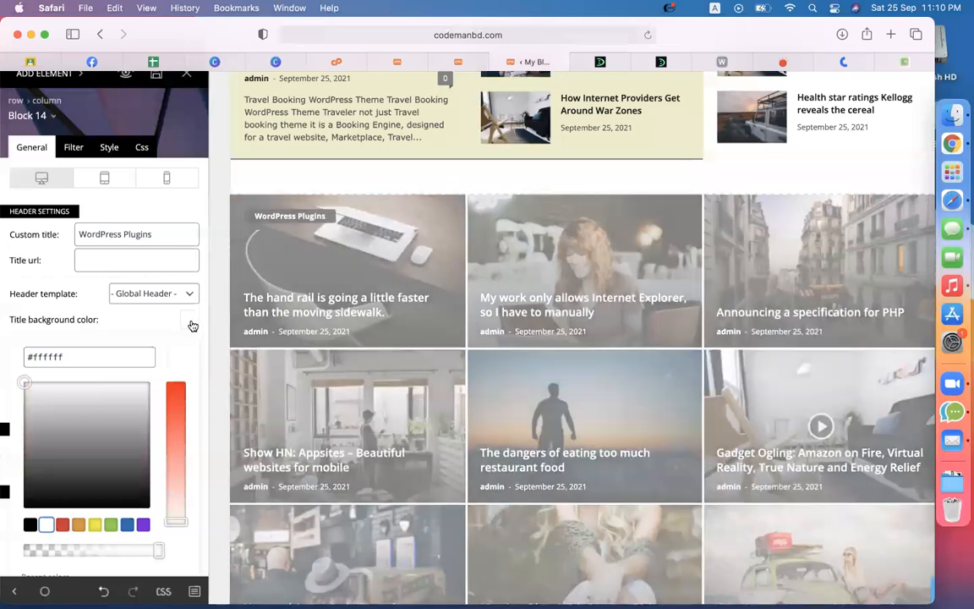
{"action": "left_click", "coordinate": [193, 325]}
{"action": "left_click", "coordinate": [190, 347]}
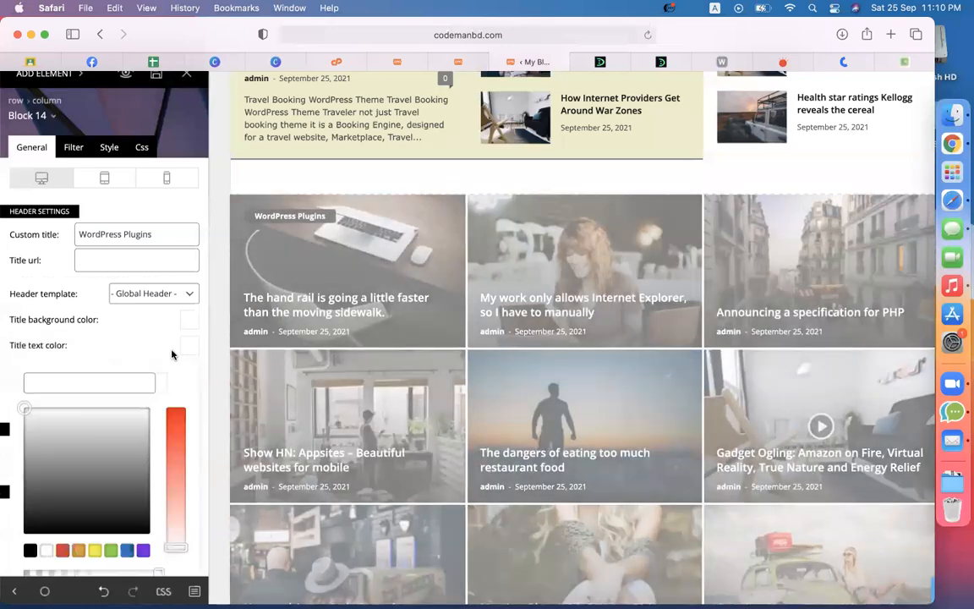
{"action": "left_click", "coordinate": [31, 550]}
{"action": "left_click", "coordinate": [171, 184]}
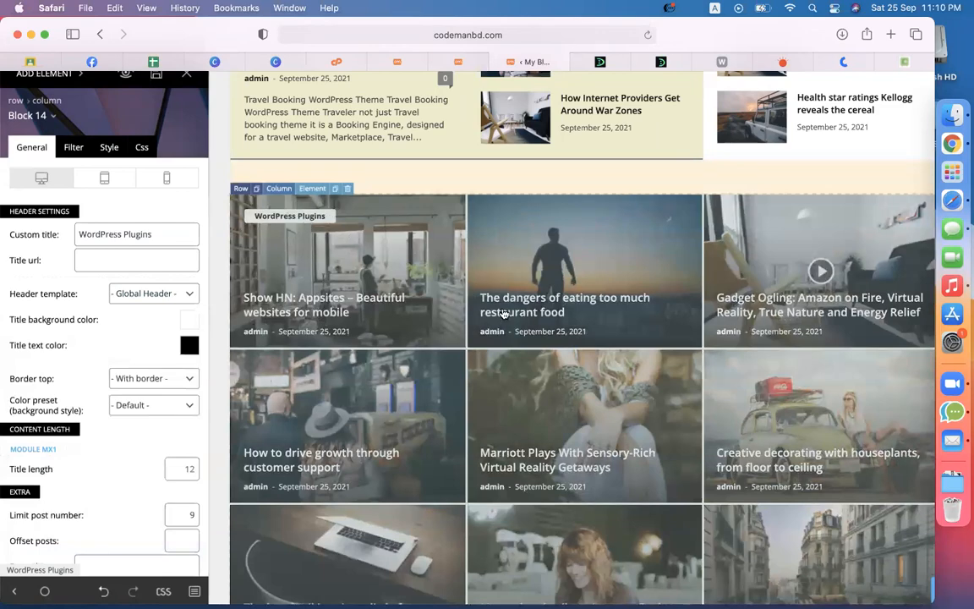
{"action": "scroll", "coordinate": [502, 314], "scroll_direction": "down", "scroll_amount": 8}
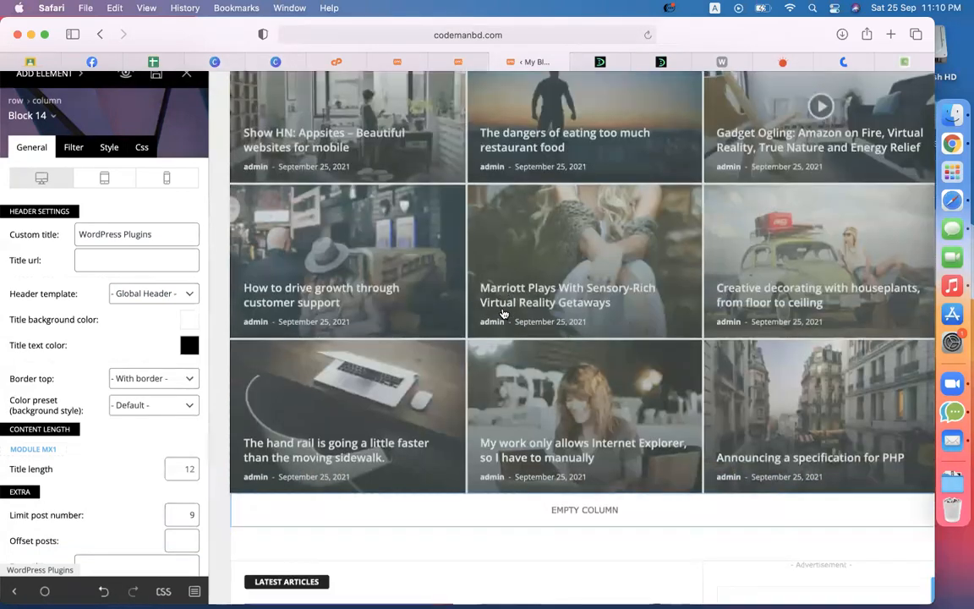
{"action": "scroll", "coordinate": [490, 387], "scroll_direction": "down", "scroll_amount": 3}
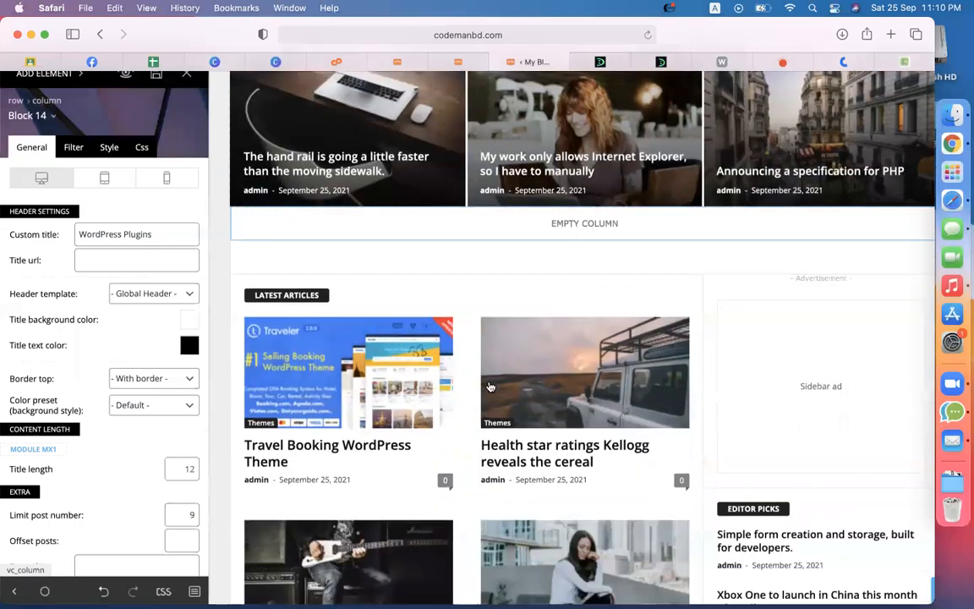
{"action": "scroll", "coordinate": [490, 386], "scroll_direction": "up", "scroll_amount": 5}
{"action": "scroll", "coordinate": [489, 387], "scroll_direction": "up", "scroll_amount": 6}
{"action": "scroll", "coordinate": [490, 386], "scroll_direction": "down", "scroll_amount": 6}
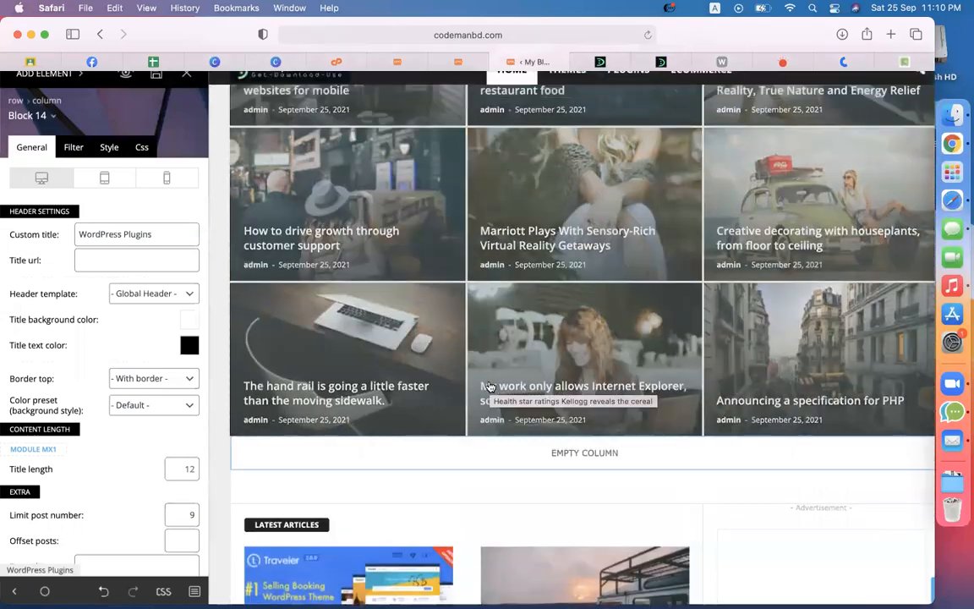
{"action": "scroll", "coordinate": [490, 386], "scroll_direction": "up", "scroll_amount": 5}
{"action": "scroll", "coordinate": [489, 386], "scroll_direction": "down", "scroll_amount": 2}
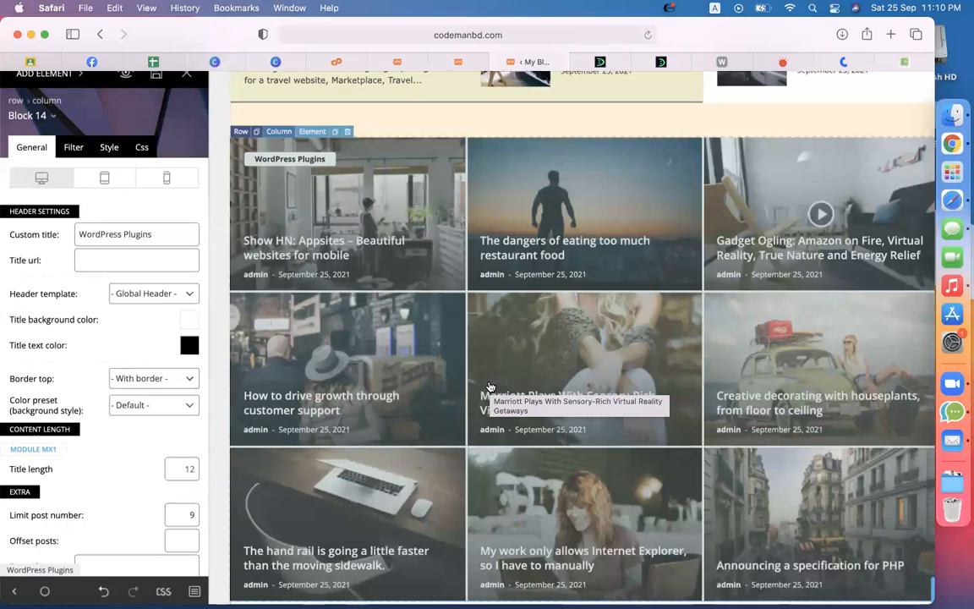
{"action": "scroll", "coordinate": [611, 372], "scroll_direction": "down", "scroll_amount": 5}
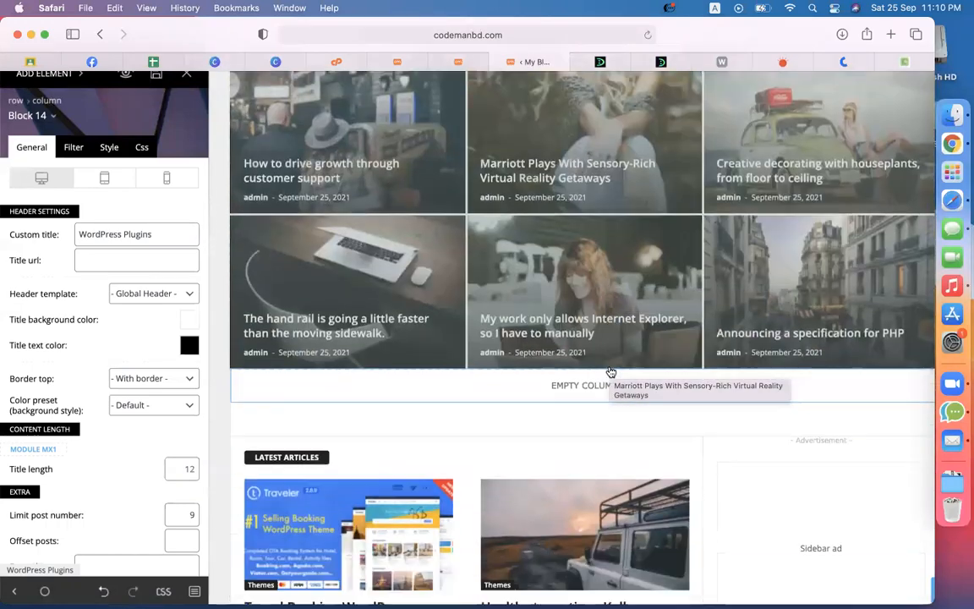
{"action": "scroll", "coordinate": [610, 370], "scroll_direction": "down", "scroll_amount": 2}
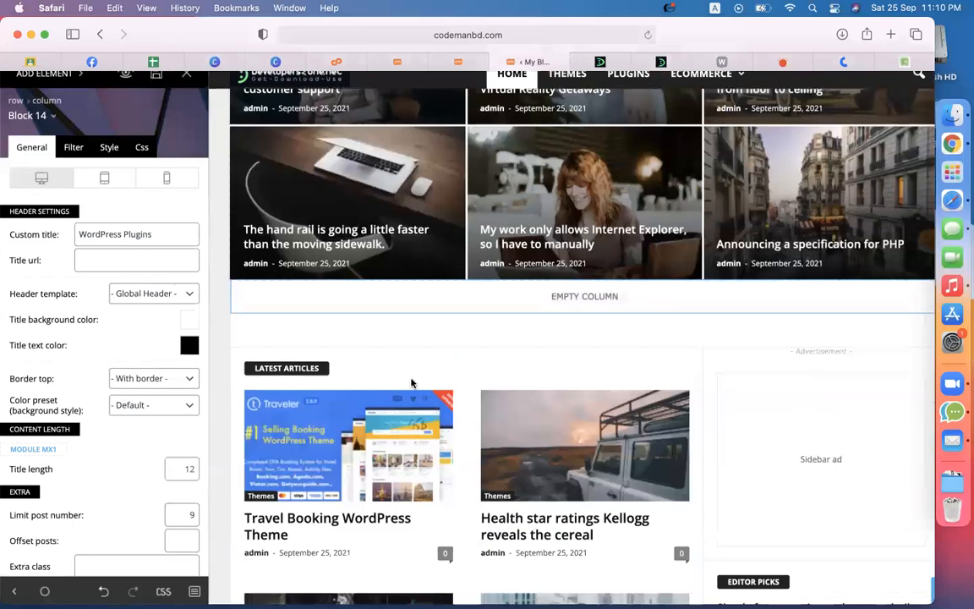
{"action": "scroll", "coordinate": [411, 383], "scroll_direction": "up", "scroll_amount": 3}
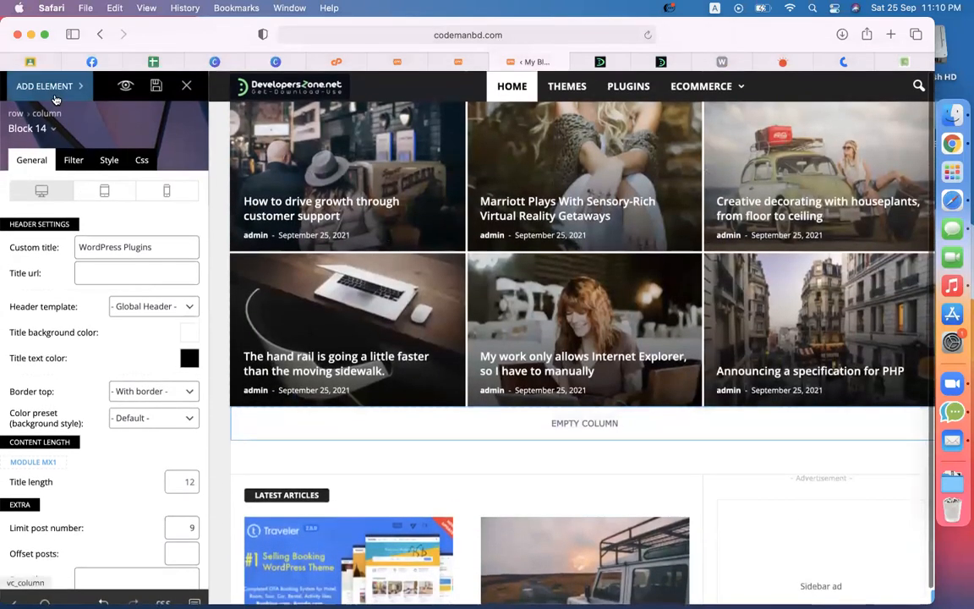
Step: Add a new row below the grid and split it into 2/3 + 1/3 columns
{"action": "left_click", "coordinate": [47, 86]}
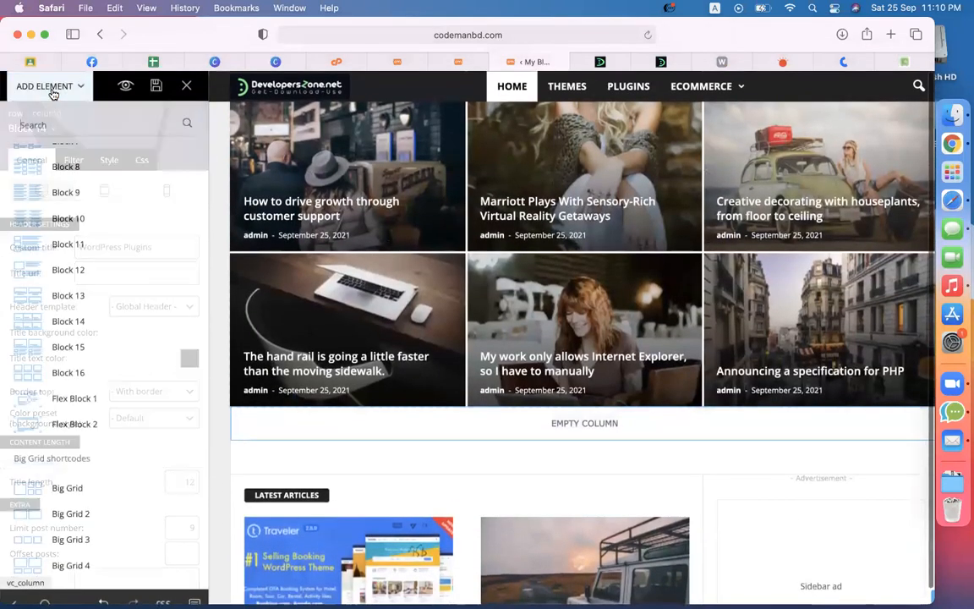
{"action": "scroll", "coordinate": [64, 185], "scroll_direction": "up", "scroll_amount": 5}
{"action": "left_click_drag", "start_coordinate": [48, 161], "coordinate": [656, 447]}
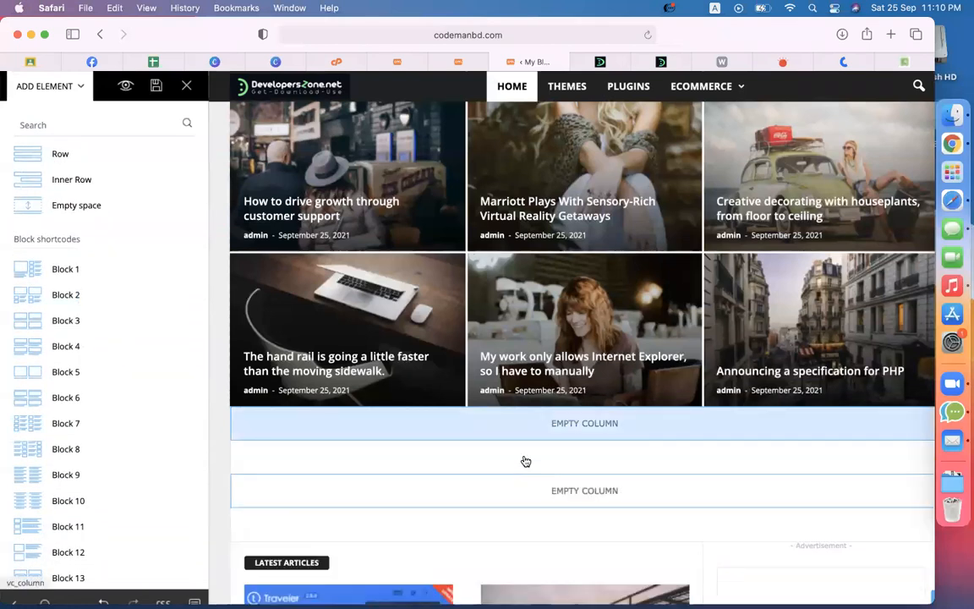
{"action": "scroll", "coordinate": [524, 460], "scroll_direction": "down", "scroll_amount": 3}
{"action": "left_click", "coordinate": [494, 382]}
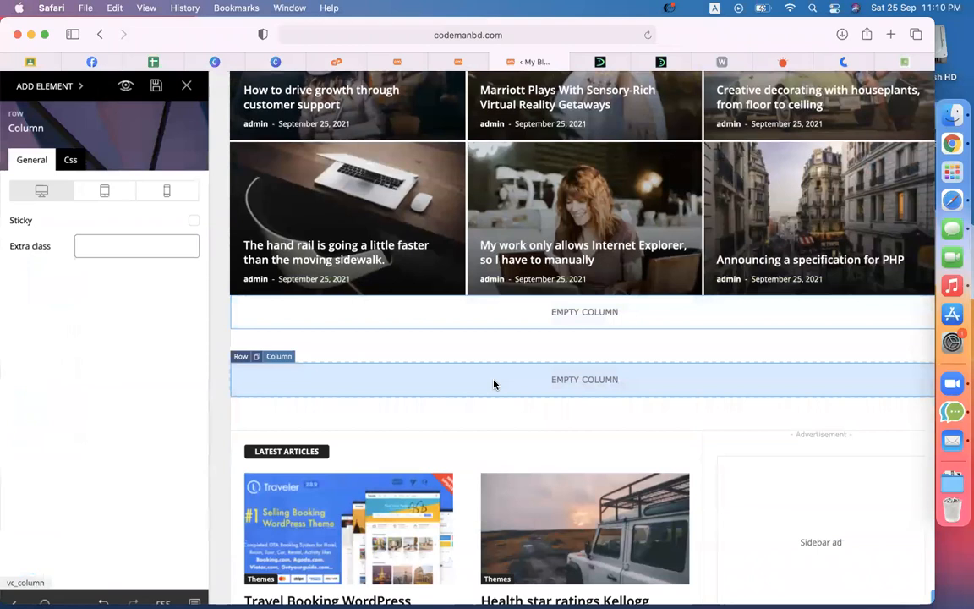
{"action": "left_click", "coordinate": [239, 358]}
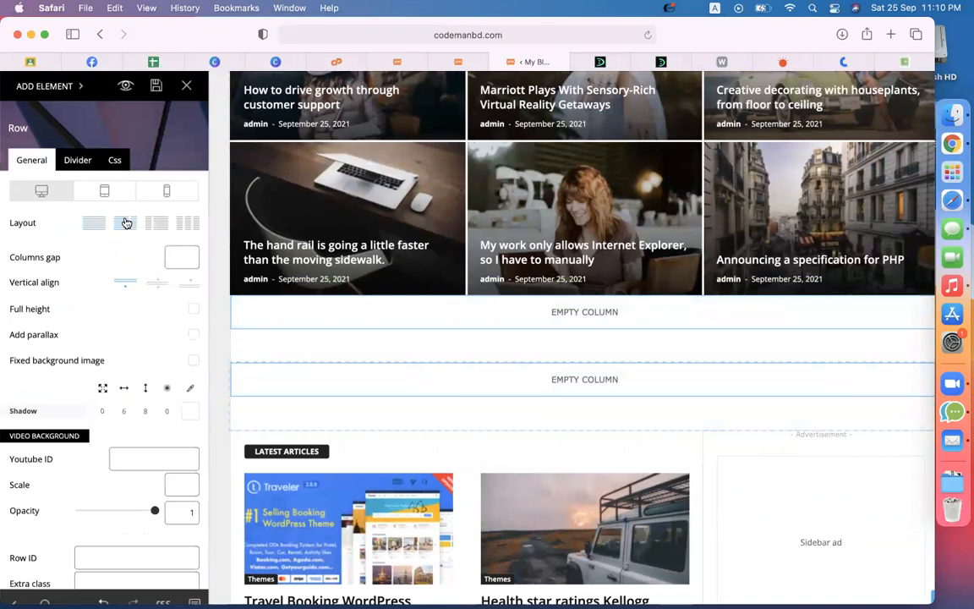
{"action": "left_click", "coordinate": [125, 223]}
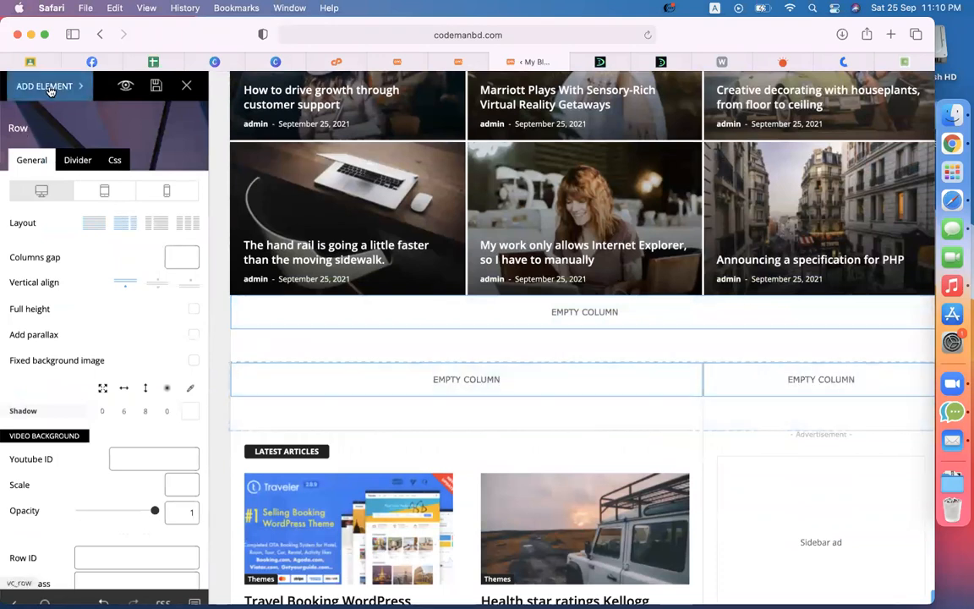
Step: Place a Block 15 post module in the new row's left two-thirds column
{"action": "left_click", "coordinate": [46, 86]}
{"action": "scroll", "coordinate": [69, 352], "scroll_direction": "down", "scroll_amount": 3}
{"action": "scroll", "coordinate": [68, 354], "scroll_direction": "up", "scroll_amount": 1}
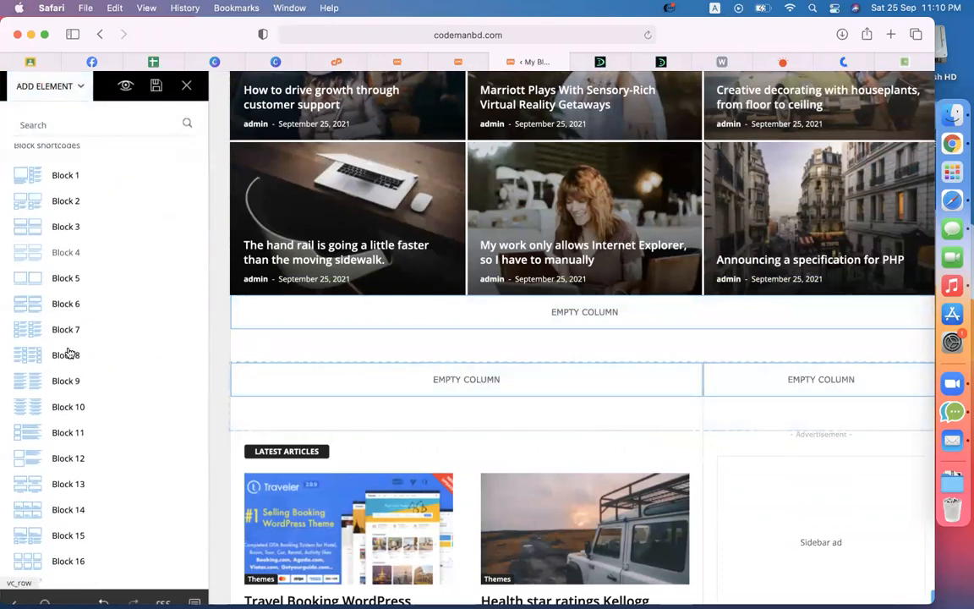
{"action": "scroll", "coordinate": [68, 313], "scroll_direction": "down", "scroll_amount": 2}
{"action": "scroll", "coordinate": [71, 324], "scroll_direction": "down", "scroll_amount": 3}
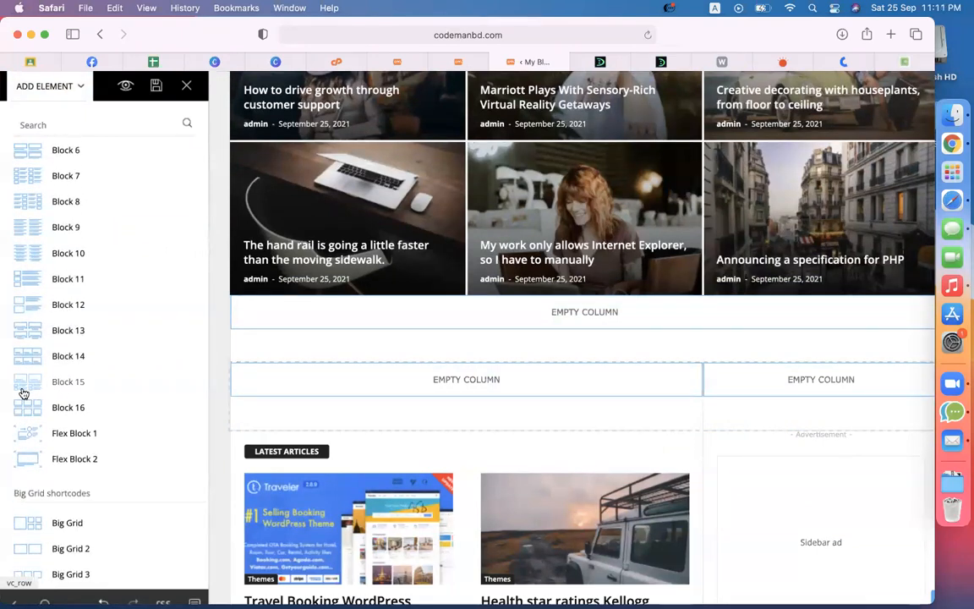
{"action": "left_click_drag", "start_coordinate": [32, 400], "coordinate": [369, 391]}
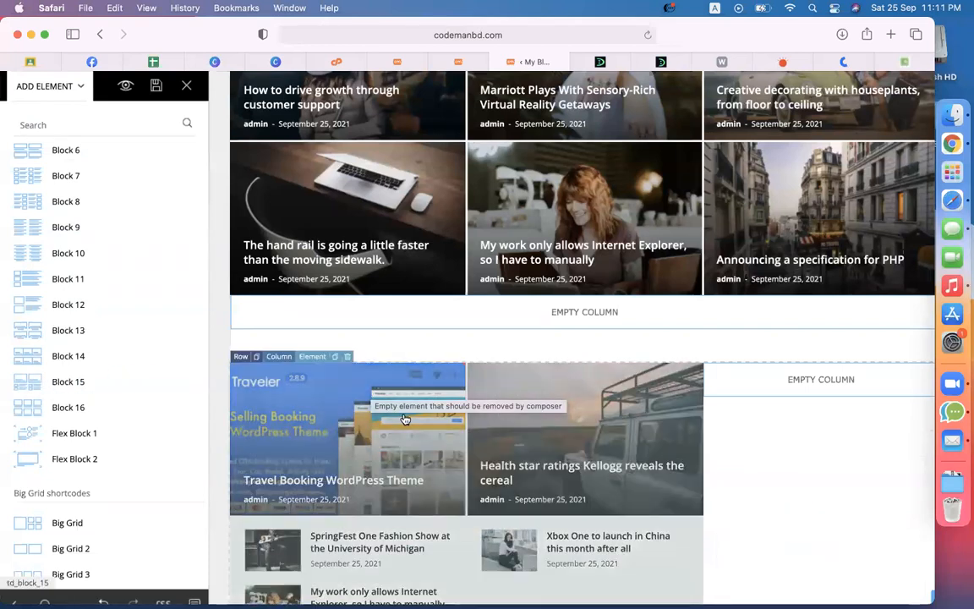
{"action": "scroll", "coordinate": [579, 419], "scroll_direction": "down", "scroll_amount": 5}
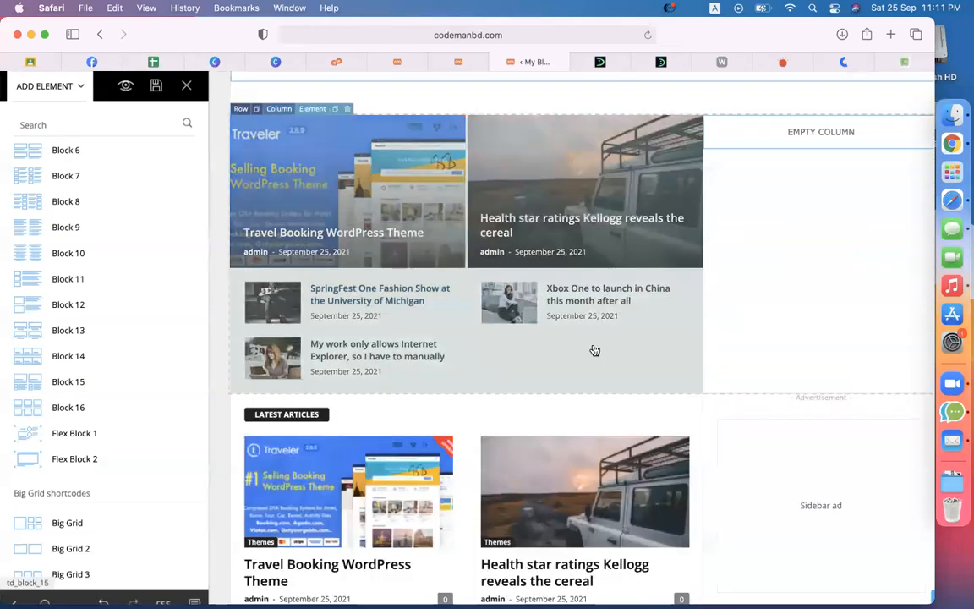
{"action": "scroll", "coordinate": [425, 336], "scroll_direction": "up", "scroll_amount": 1}
{"action": "scroll", "coordinate": [153, 317], "scroll_direction": "up", "scroll_amount": 5}
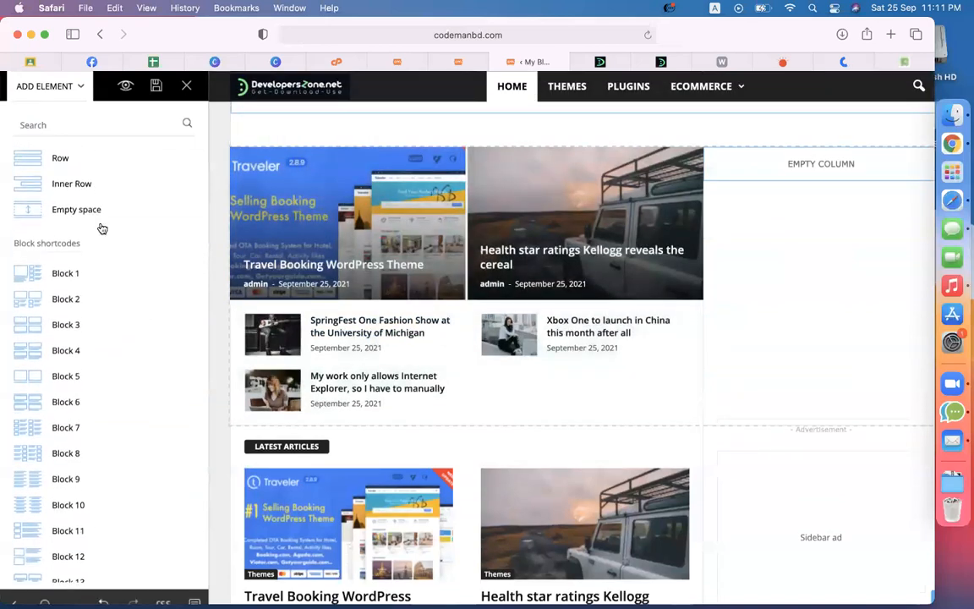
Step: Give the Block 15 module the custom title 'Ecommerce'
{"action": "left_click", "coordinate": [337, 305]}
{"action": "left_click", "coordinate": [85, 246]}
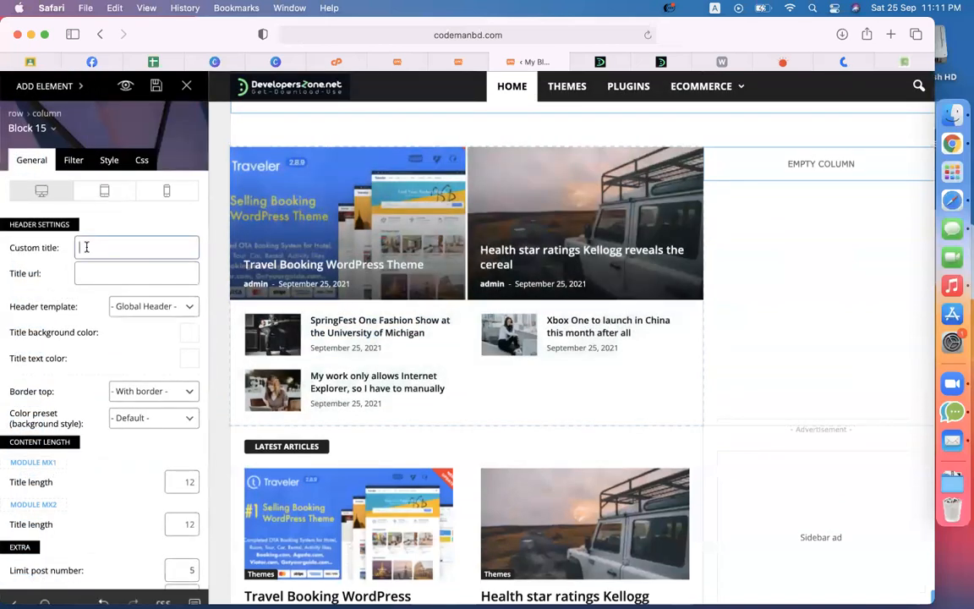
{"action": "type", "text": "Word"}
{"action": "key", "text": "BackSpace"}
{"action": "key", "text": "BackSpace"}
{"action": "key", "text": "BackSpace"}
{"action": "key", "text": "BackSpace"}
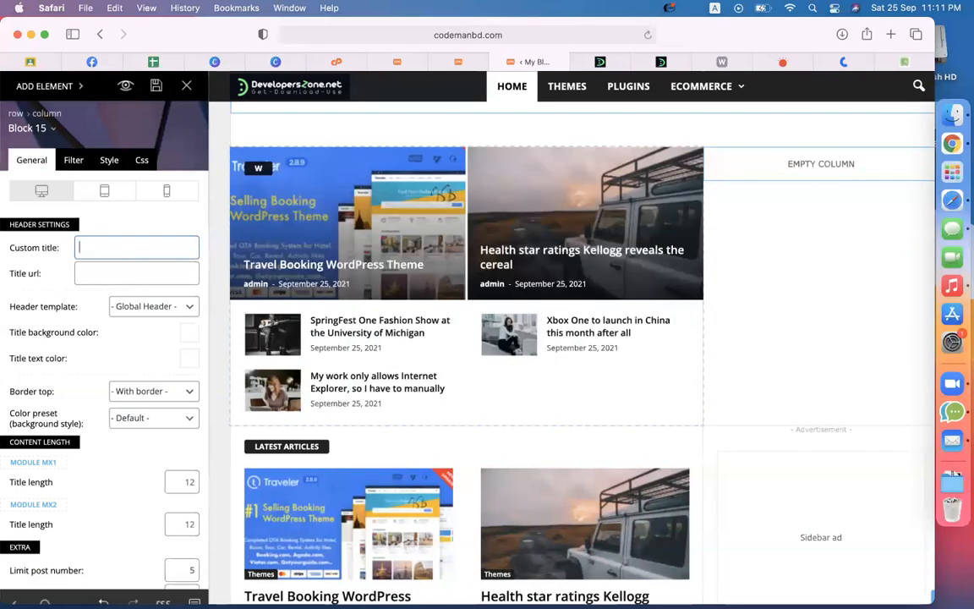
{"action": "type", "text": "Ecommerce"}
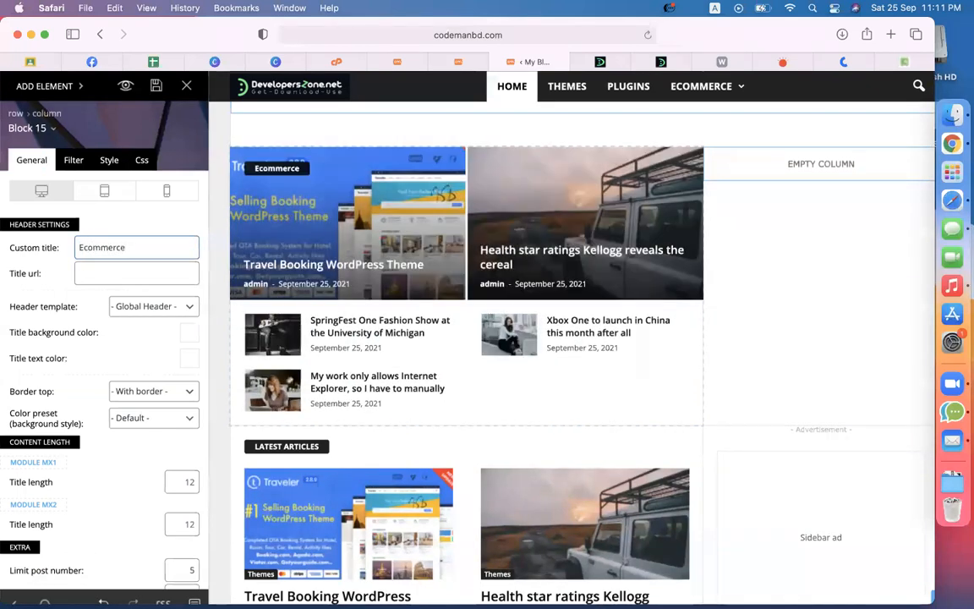
Step: Filter the module to the ecommerce category with no extra multiple categories
{"action": "left_click", "coordinate": [71, 160]}
{"action": "left_click", "coordinate": [135, 272]}
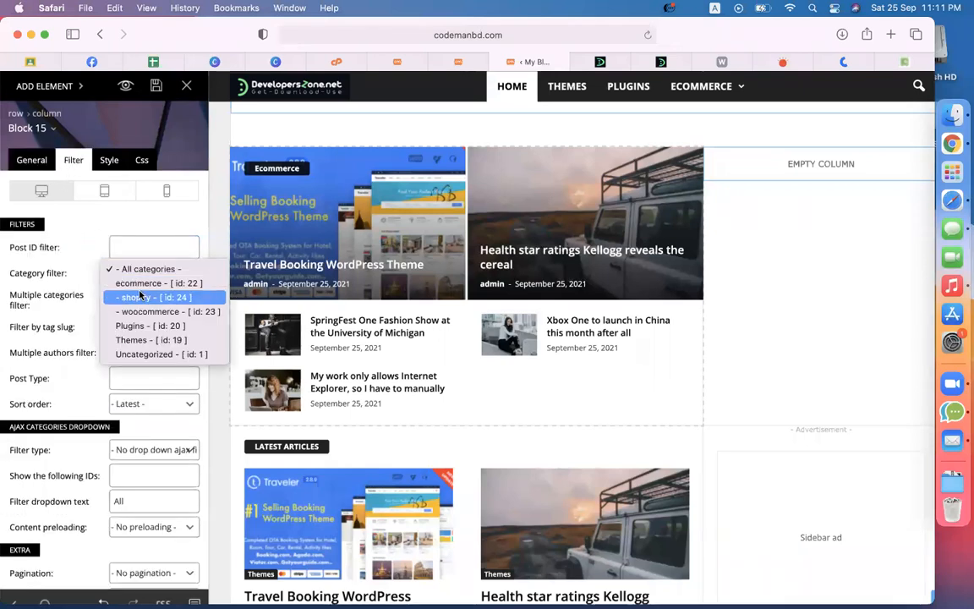
{"action": "left_click", "coordinate": [133, 282]}
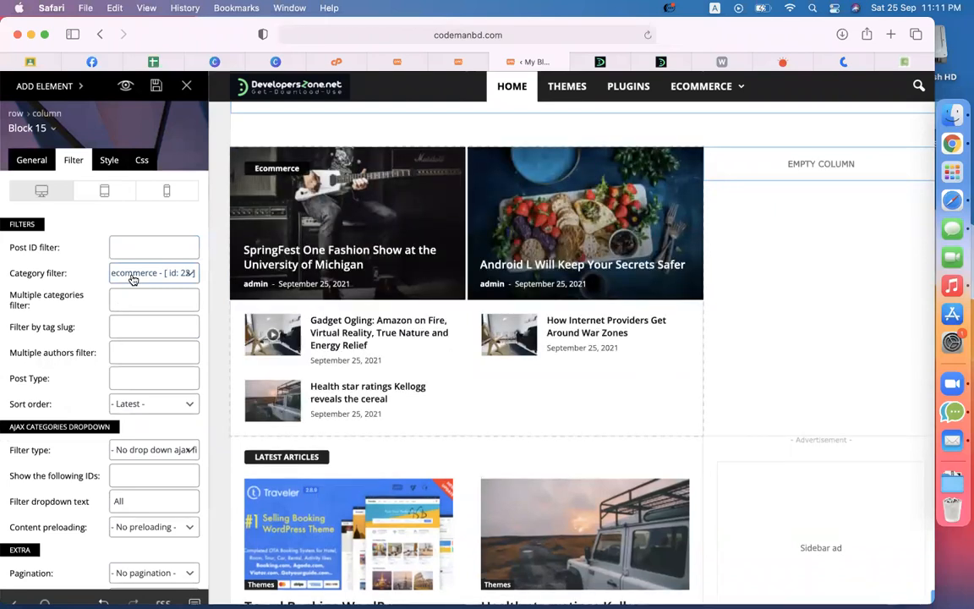
{"action": "left_click", "coordinate": [141, 293]}
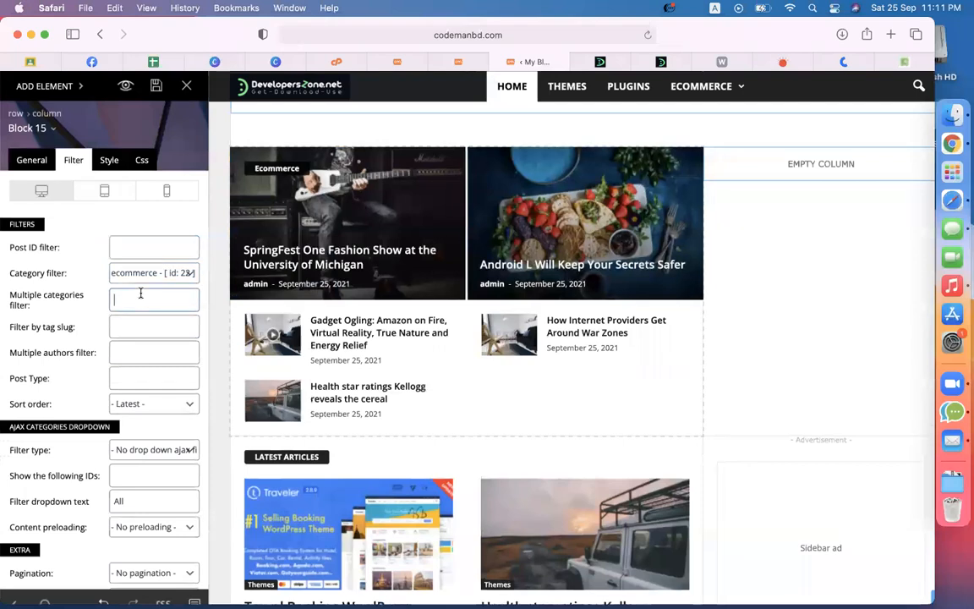
{"action": "type", "text": "wooco"}
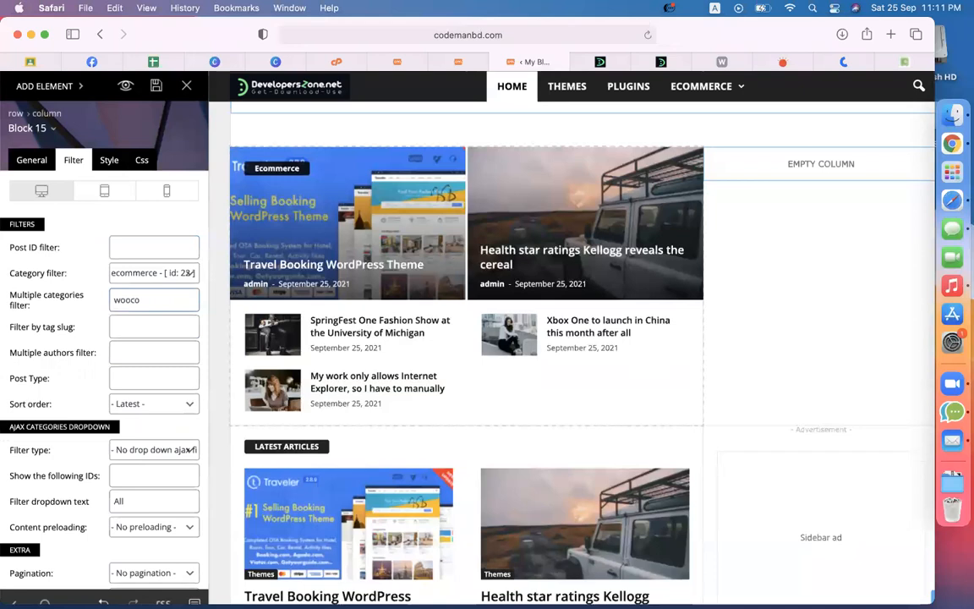
{"action": "key", "text": "BackSpace"}
{"action": "key", "text": "BackSpace"}
{"action": "key", "text": "BackSpace"}
{"action": "key", "text": "BackSpace"}
{"action": "key", "text": "BackSpace"}
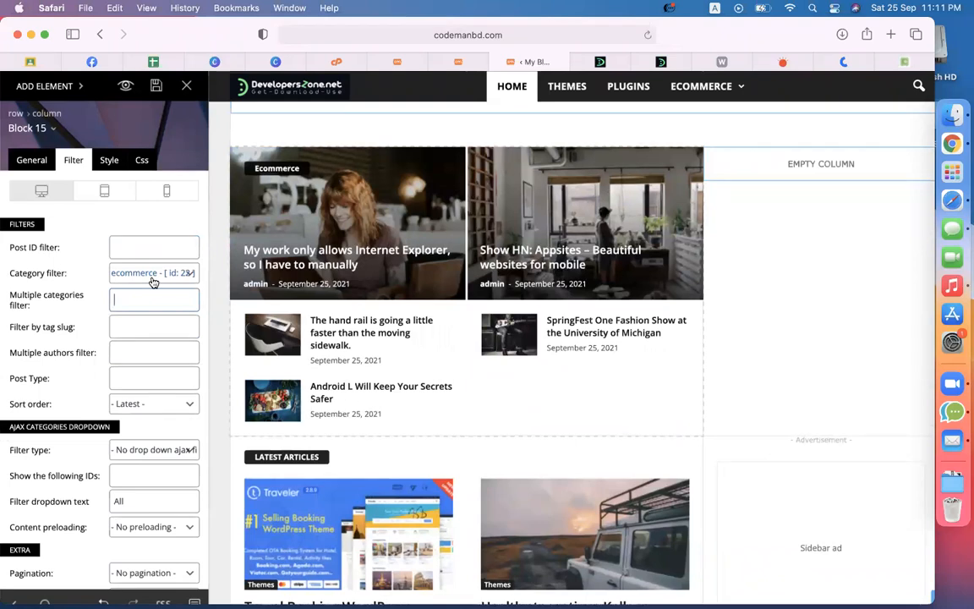
{"action": "scroll", "coordinate": [153, 282], "scroll_direction": "down", "scroll_amount": 1}
Step: Raise the module's post limit from 5 to 8
{"action": "left_click", "coordinate": [36, 155]}
{"action": "scroll", "coordinate": [157, 454], "scroll_direction": "down", "scroll_amount": 3}
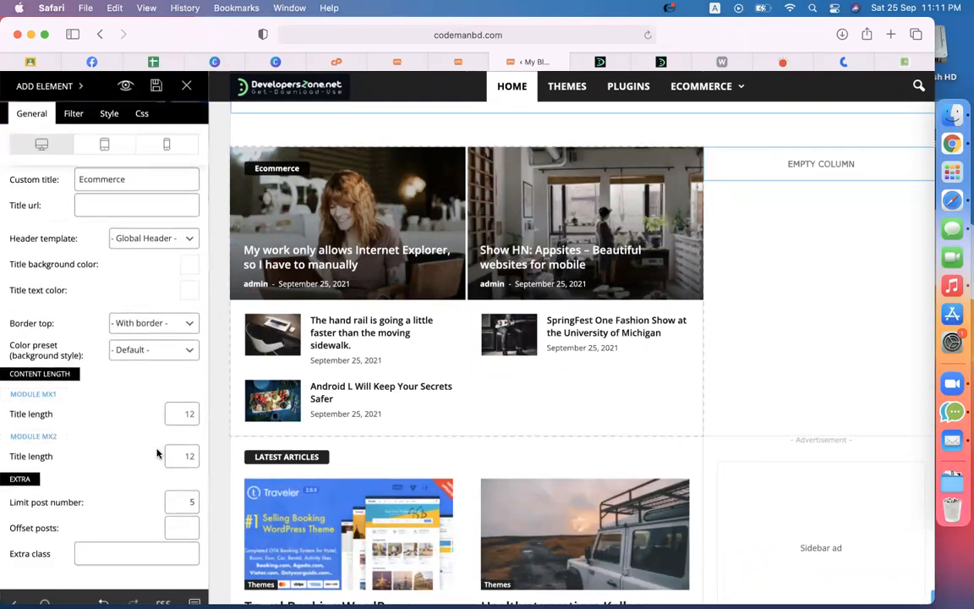
{"action": "scroll", "coordinate": [156, 455], "scroll_direction": "down", "scroll_amount": 1}
{"action": "left_click_drag", "start_coordinate": [182, 464], "coordinate": [203, 461]}
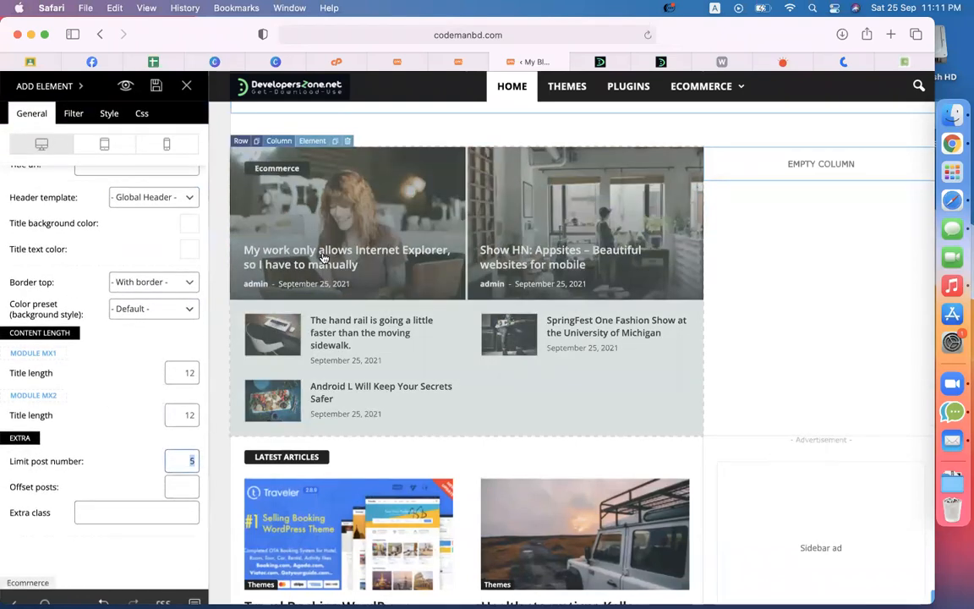
{"action": "type", "text": "6"}
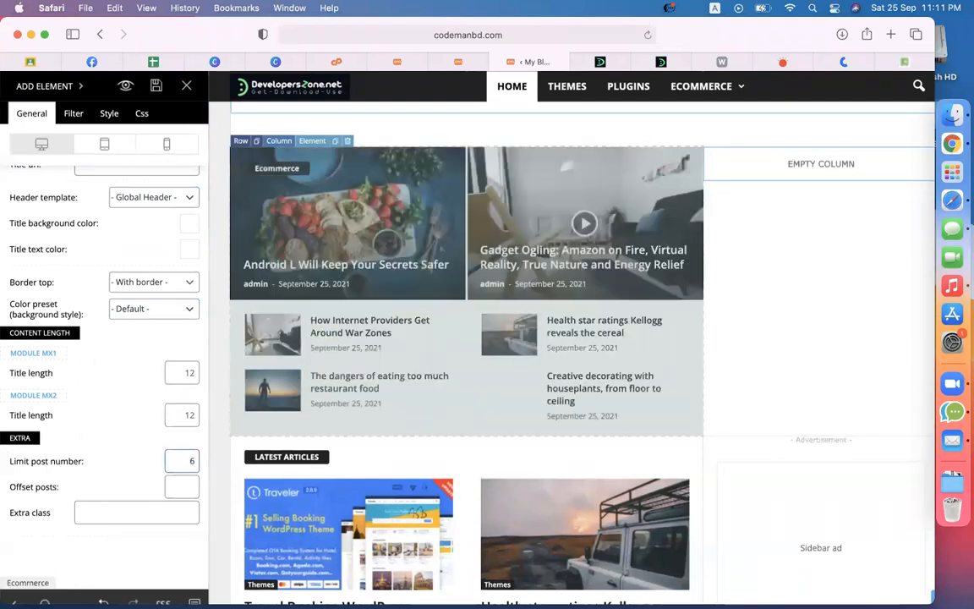
{"action": "key", "text": "super+a"}
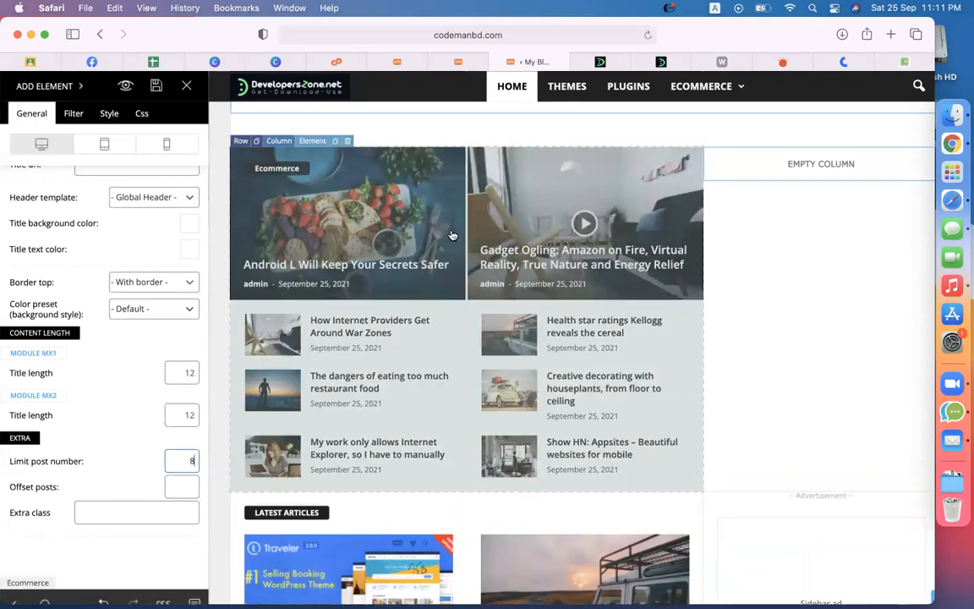
{"action": "scroll", "coordinate": [453, 236], "scroll_direction": "up", "scroll_amount": 1}
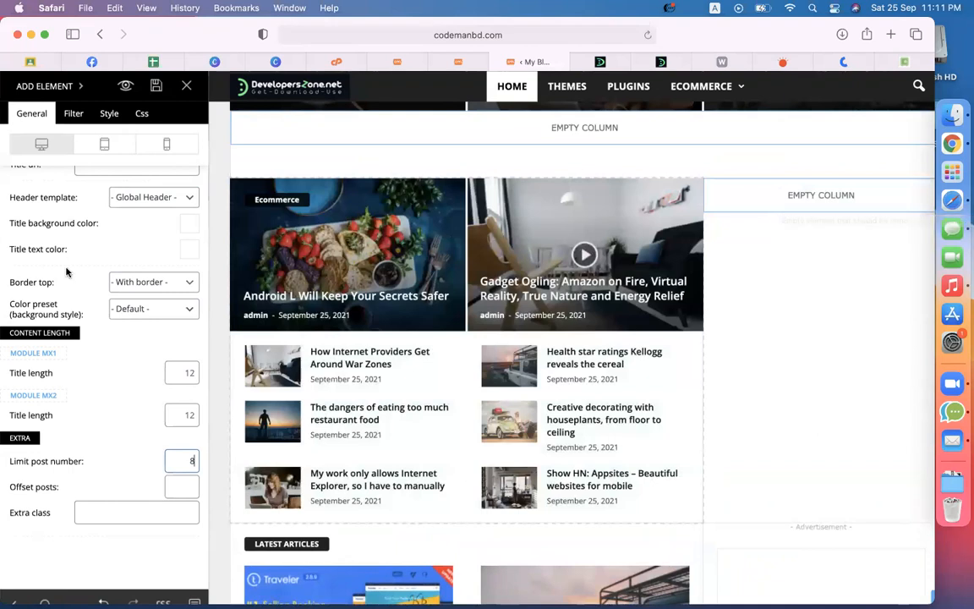
{"action": "scroll", "coordinate": [67, 271], "scroll_direction": "up", "scroll_amount": 3}
Step: Place a Block 11 post list in the empty right column beside the Ecommerce row
{"action": "left_click", "coordinate": [52, 87]}
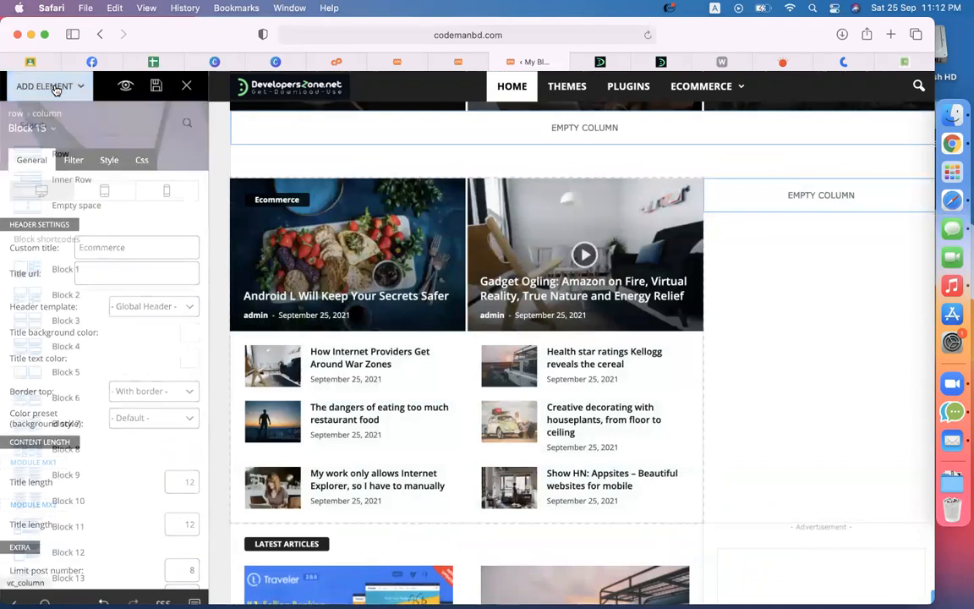
{"action": "scroll", "coordinate": [105, 334], "scroll_direction": "down", "scroll_amount": 4}
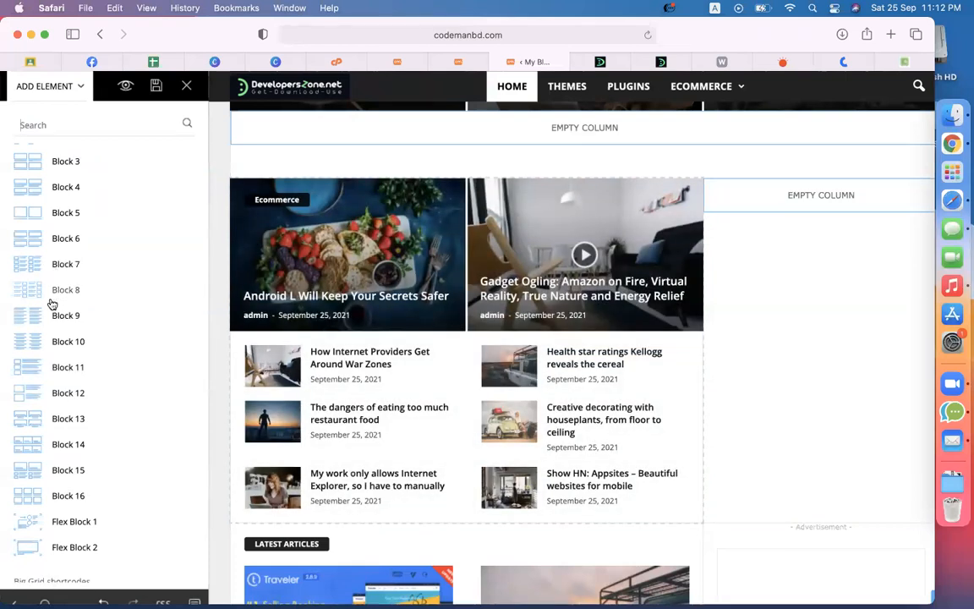
{"action": "left_click_drag", "start_coordinate": [51, 304], "coordinate": [849, 197]}
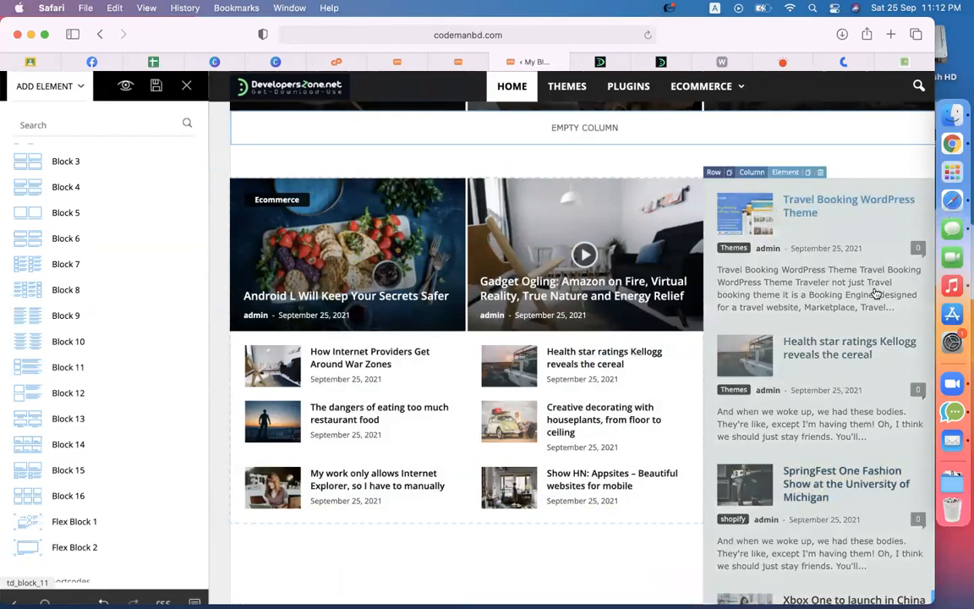
{"action": "scroll", "coordinate": [826, 370], "scroll_direction": "down", "scroll_amount": 10}
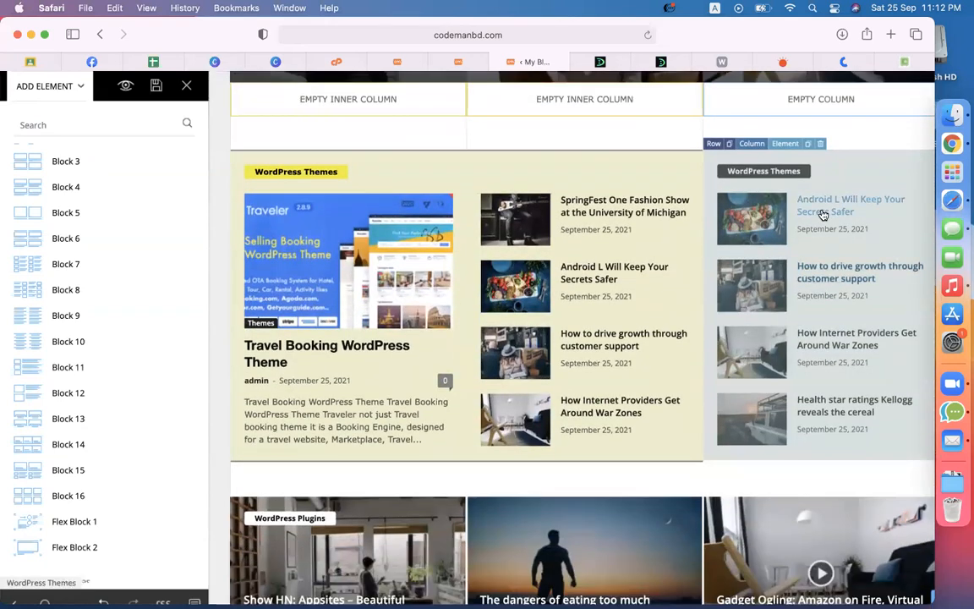
{"action": "scroll", "coordinate": [827, 241], "scroll_direction": "down", "scroll_amount": 10}
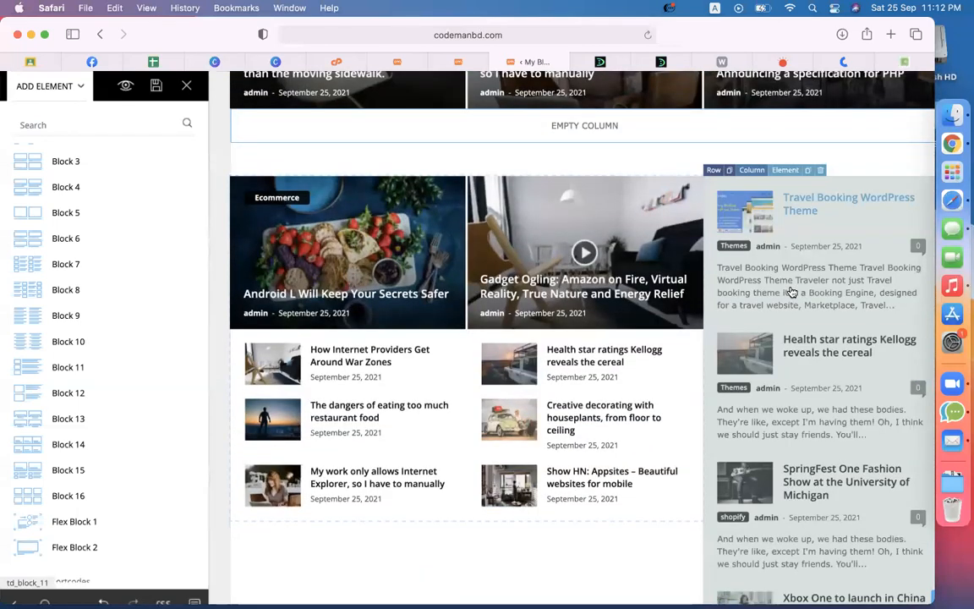
{"action": "left_click", "coordinate": [791, 292]}
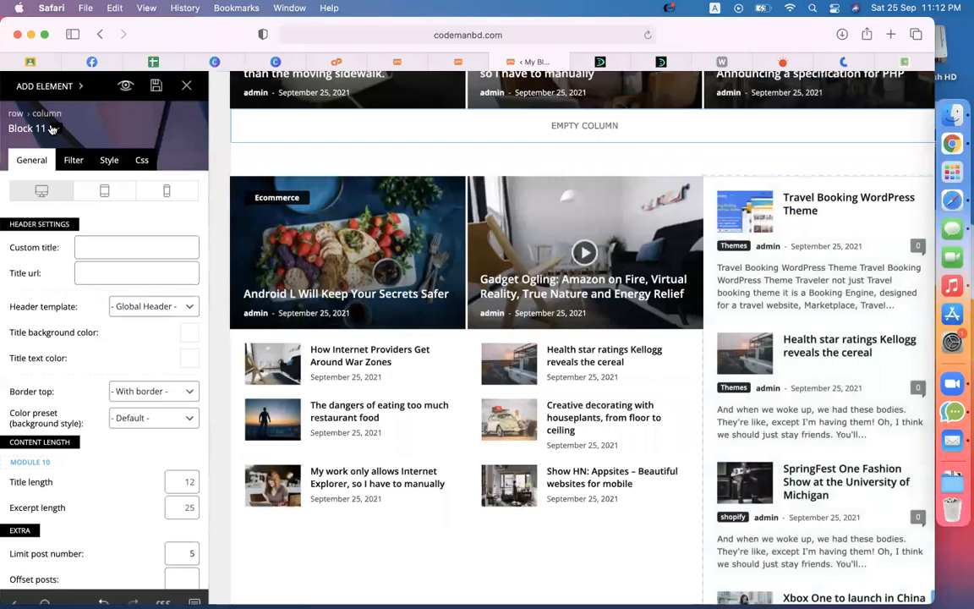
Step: Switch the right-column block to the Block 8 layout titled 'Recent Blogs'
{"action": "left_click", "coordinate": [51, 129]}
{"action": "scroll", "coordinate": [81, 325], "scroll_direction": "down", "scroll_amount": 1}
{"action": "left_click", "coordinate": [60, 320]}
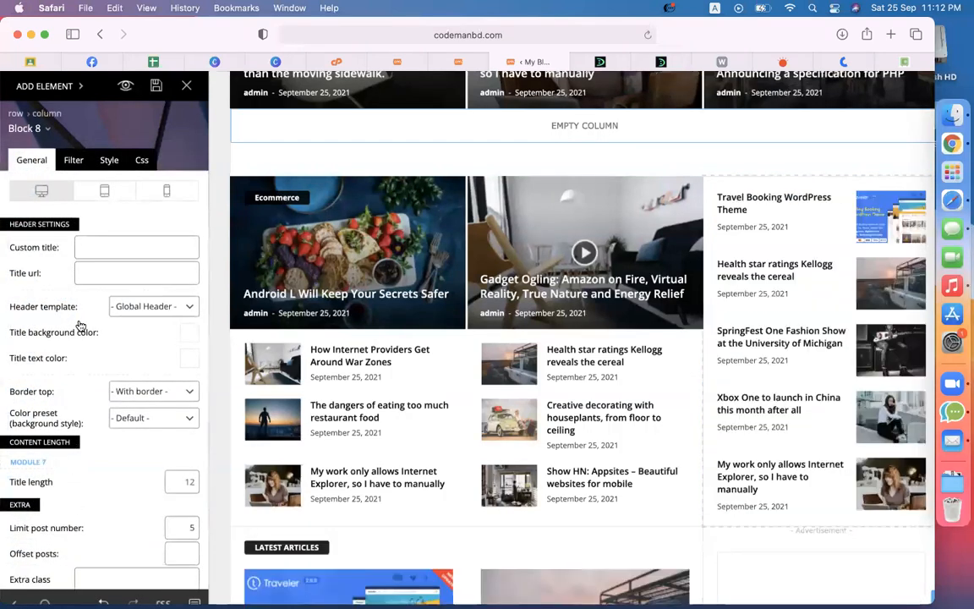
{"action": "scroll", "coordinate": [686, 283], "scroll_direction": "up", "scroll_amount": 10}
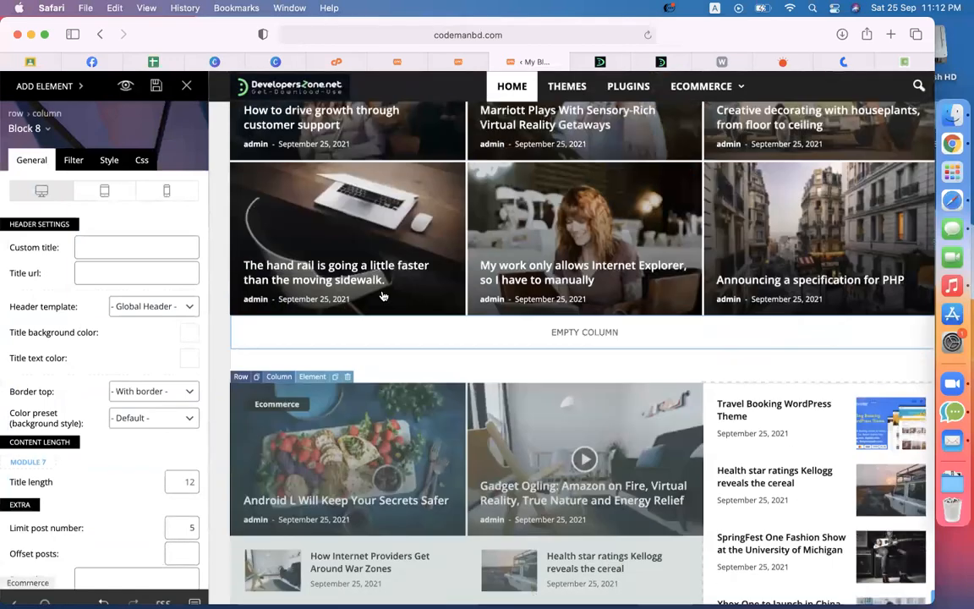
{"action": "scroll", "coordinate": [814, 228], "scroll_direction": "down", "scroll_amount": 7}
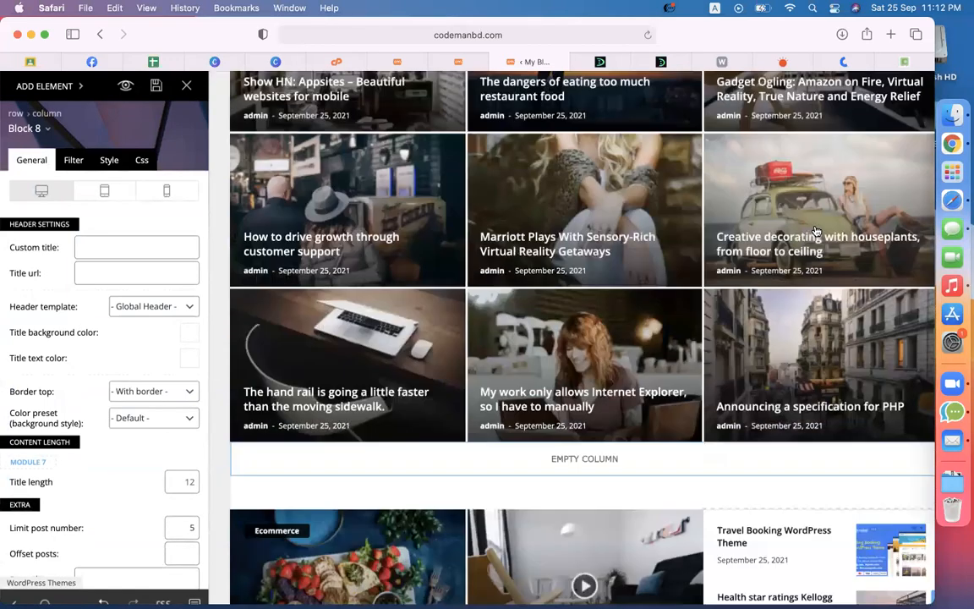
{"action": "scroll", "coordinate": [801, 274], "scroll_direction": "down", "scroll_amount": 4}
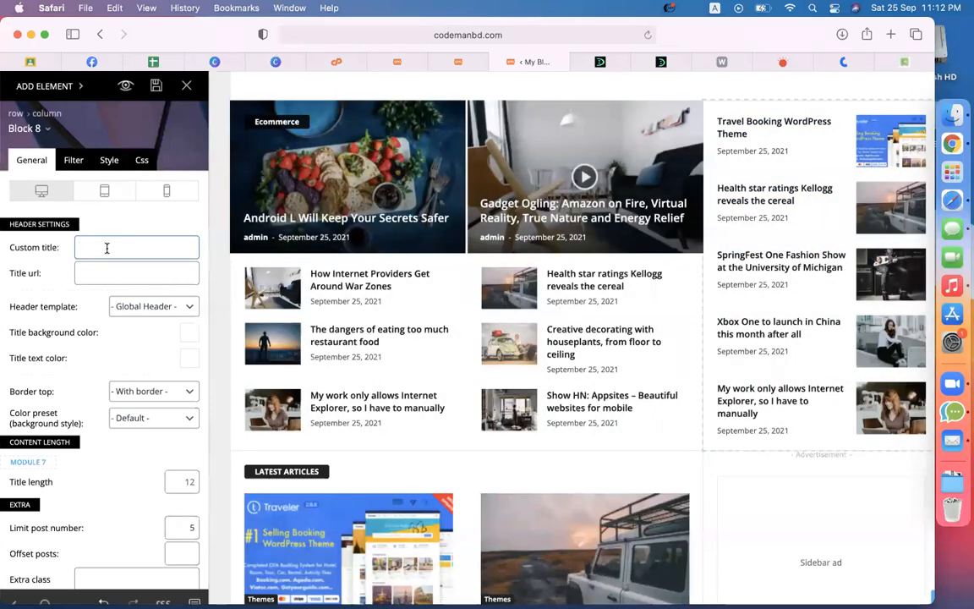
{"action": "type", "text": "Blogs"}
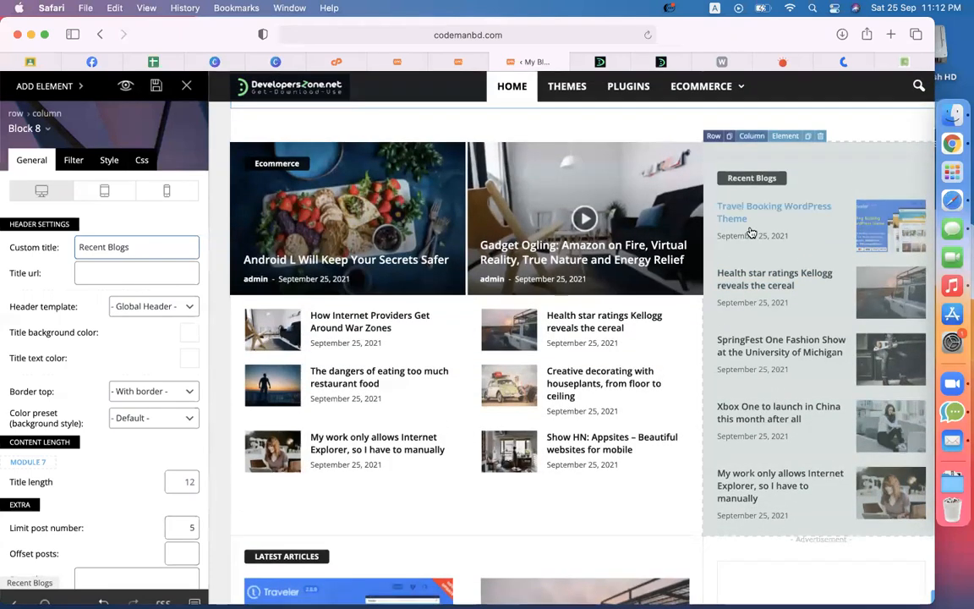
Step: Retitle the Block 8 sidebar block 'Woocommerce'
{"action": "left_click", "coordinate": [74, 161]}
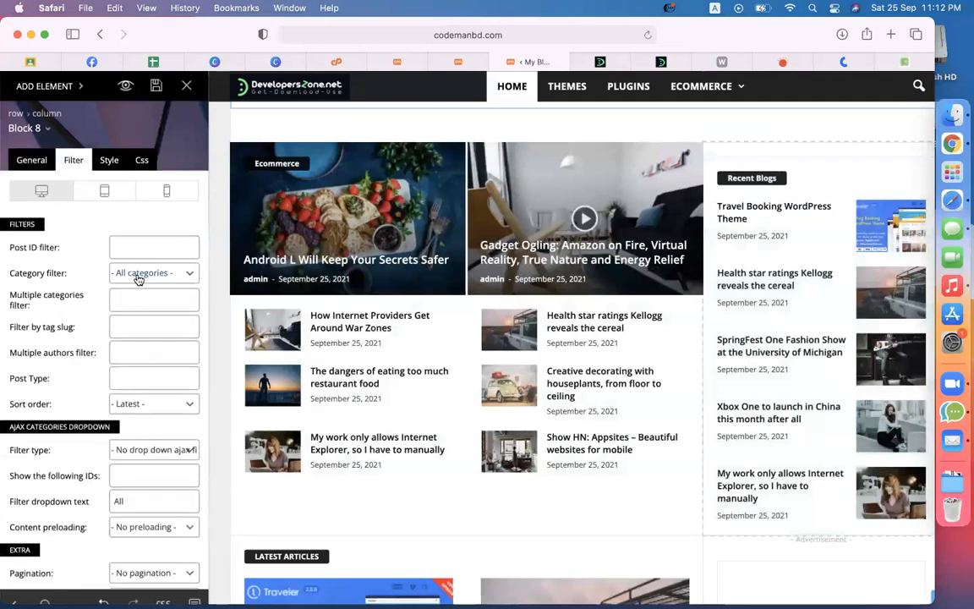
{"action": "left_click", "coordinate": [137, 275]}
{"action": "left_click", "coordinate": [138, 276]}
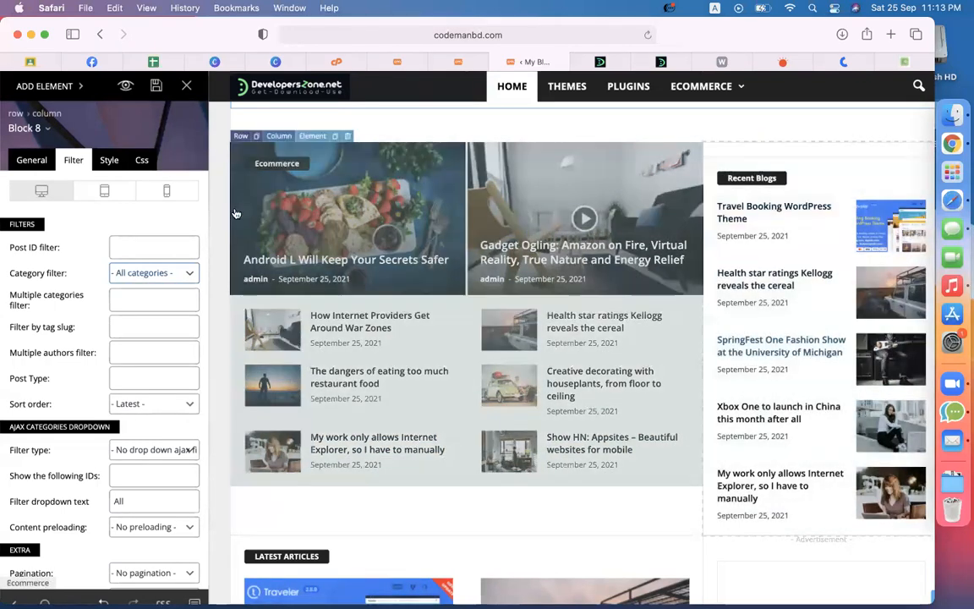
{"action": "left_click", "coordinate": [32, 161]}
{"action": "triple_click", "coordinate": [94, 244]}
{"action": "type", "text": "Woocomm"}
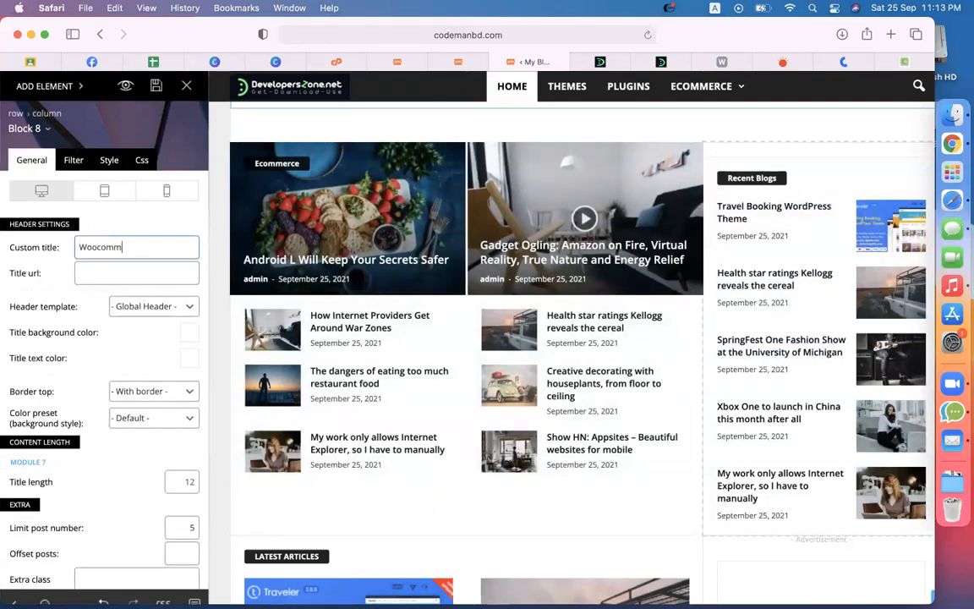
Step: Filter the Woocommerce block to the woocommerce category and limit it to 3 posts
{"action": "left_click", "coordinate": [73, 160]}
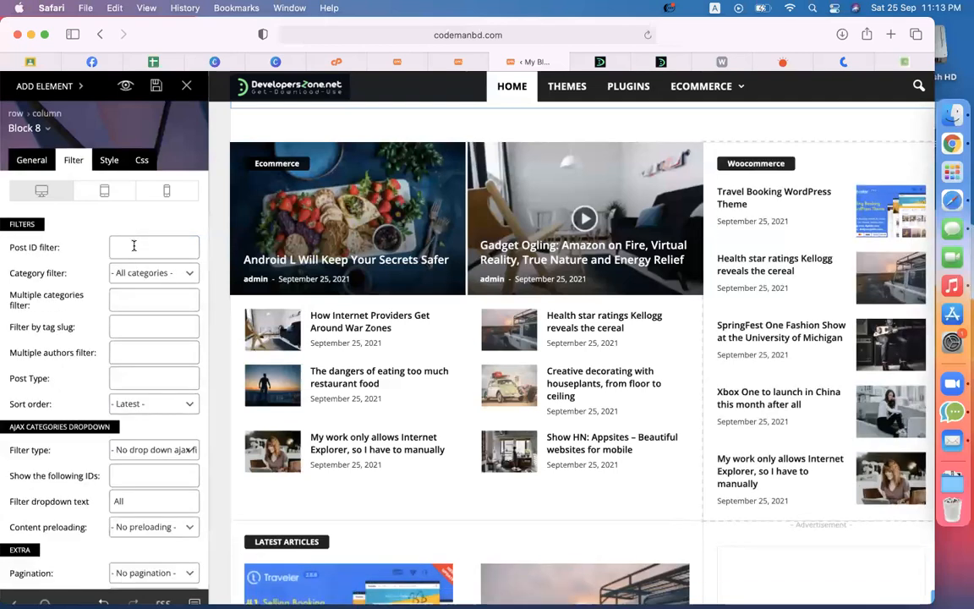
{"action": "left_click", "coordinate": [148, 272]}
{"action": "left_click", "coordinate": [133, 312]}
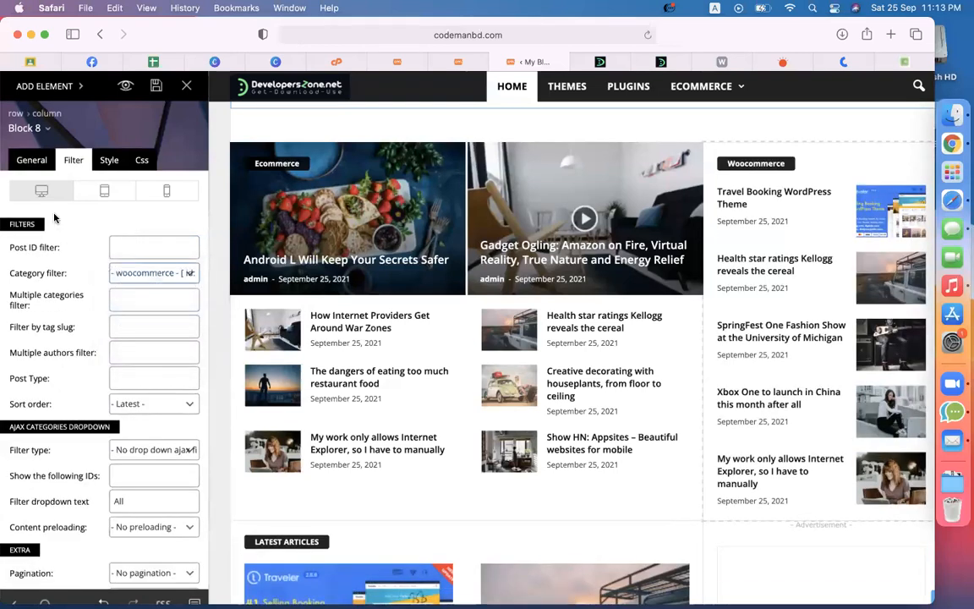
{"action": "left_click", "coordinate": [28, 169]}
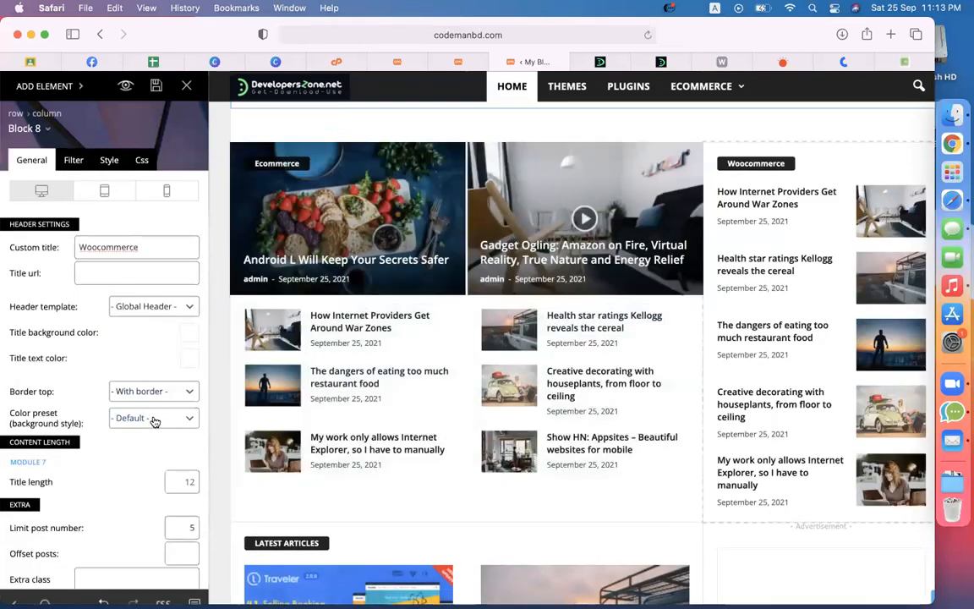
{"action": "left_click", "coordinate": [193, 526]}
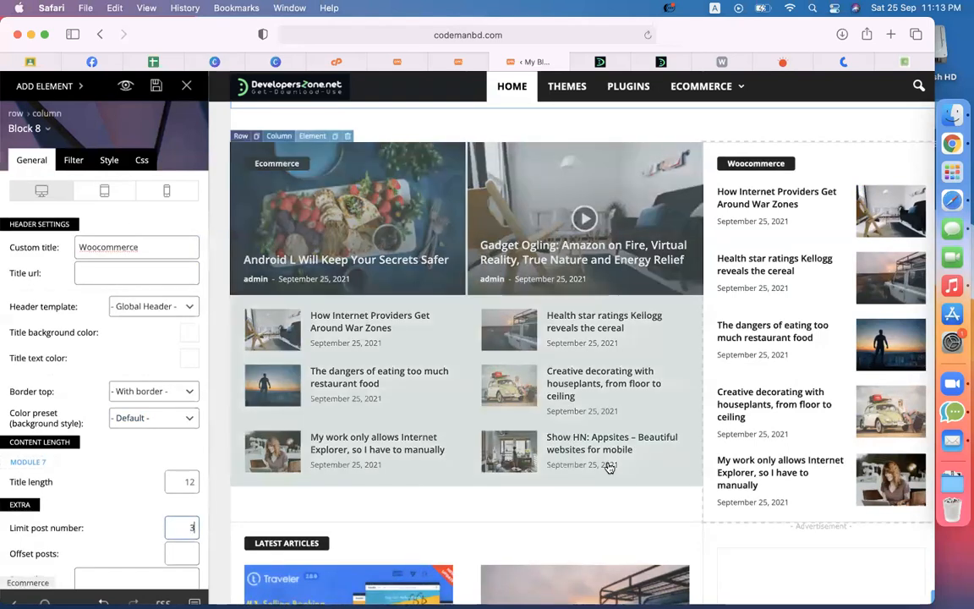
{"action": "type", "text": "3"}
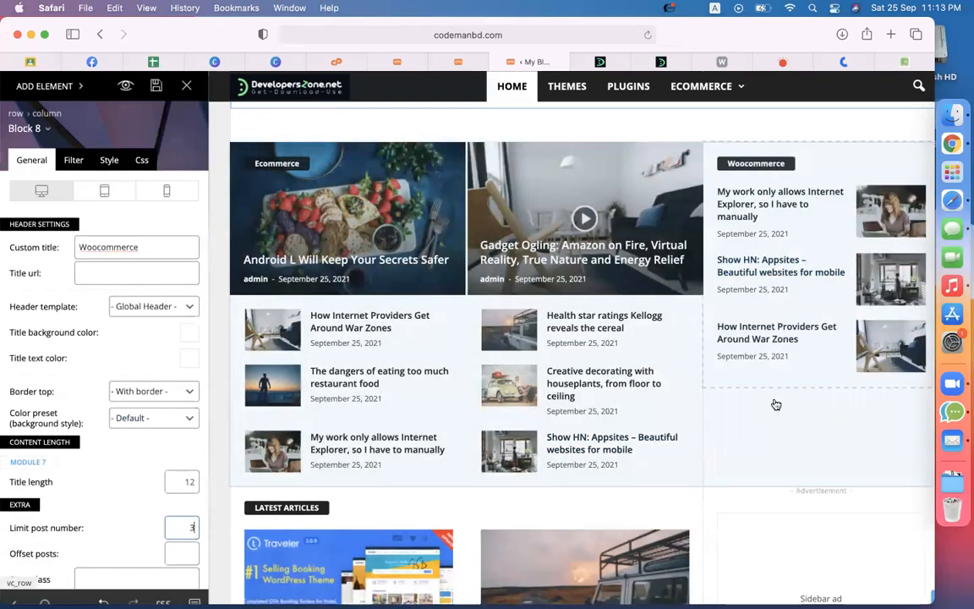
{"action": "right_click", "coordinate": [766, 277]}
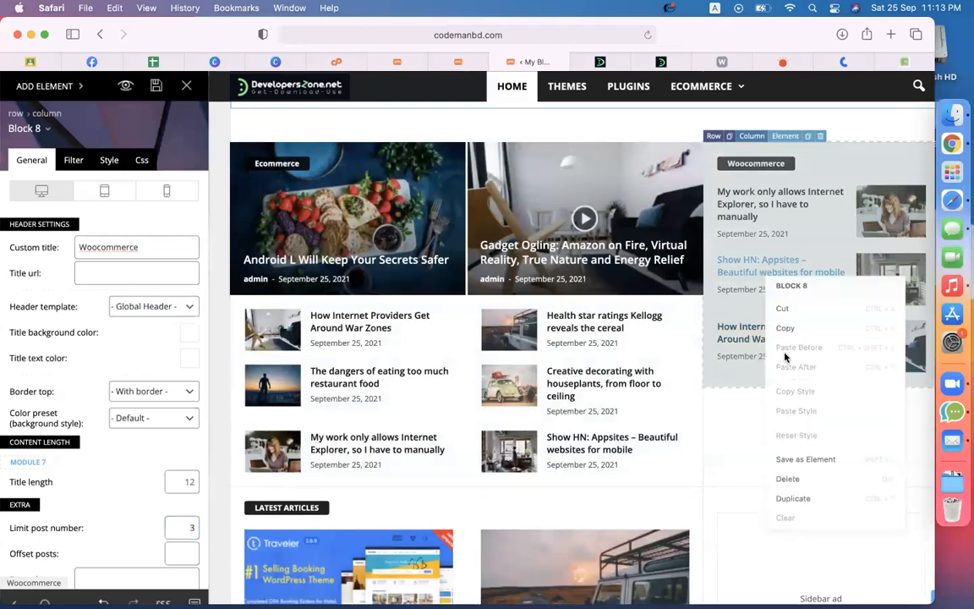
Step: Duplicate the Woocommerce block and retitle the copy 'Shopify'
{"action": "left_click", "coordinate": [812, 501]}
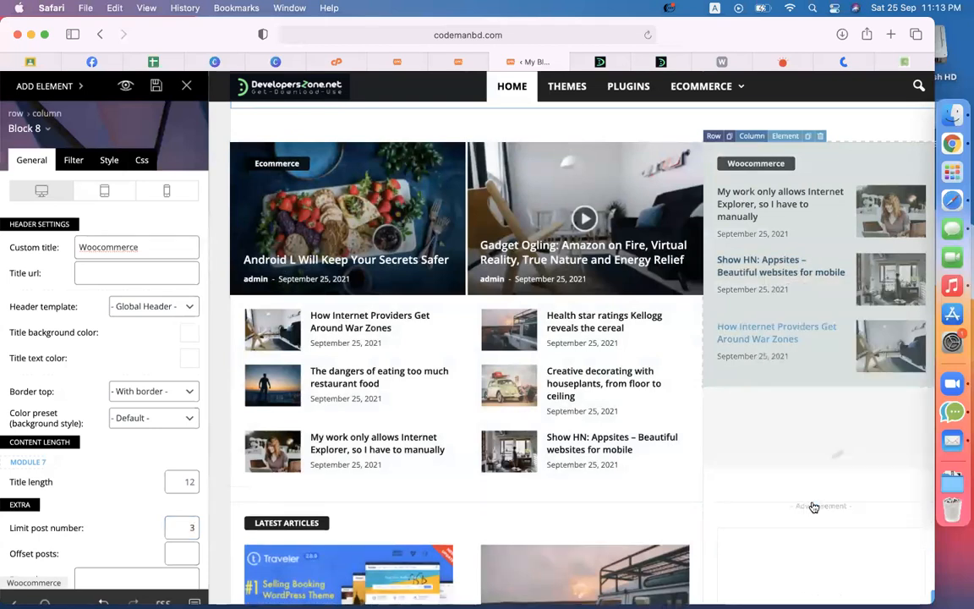
{"action": "scroll", "coordinate": [789, 397], "scroll_direction": "down", "scroll_amount": 4}
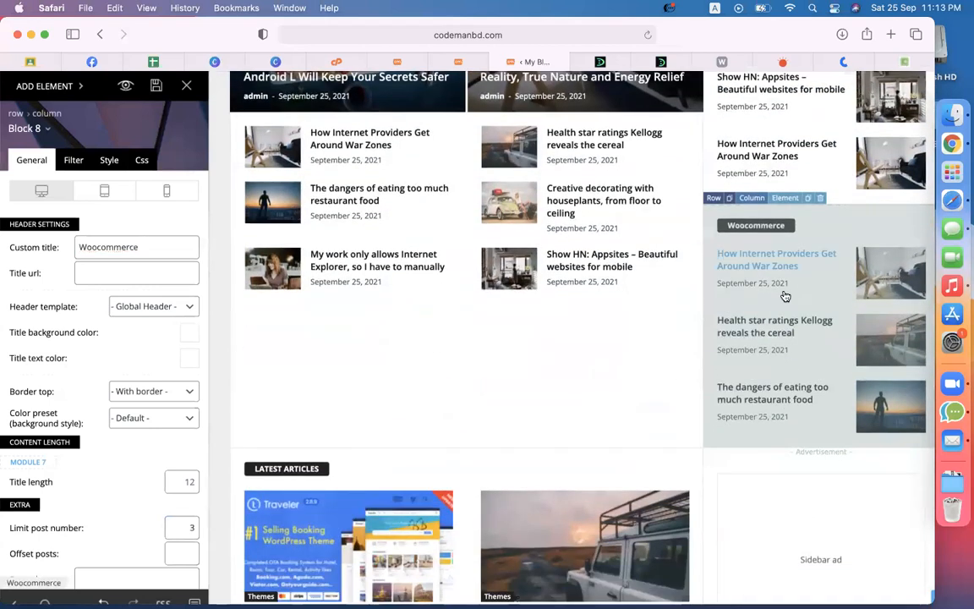
{"action": "double_click", "coordinate": [193, 247]}
{"action": "type", "text": "Shopify"}
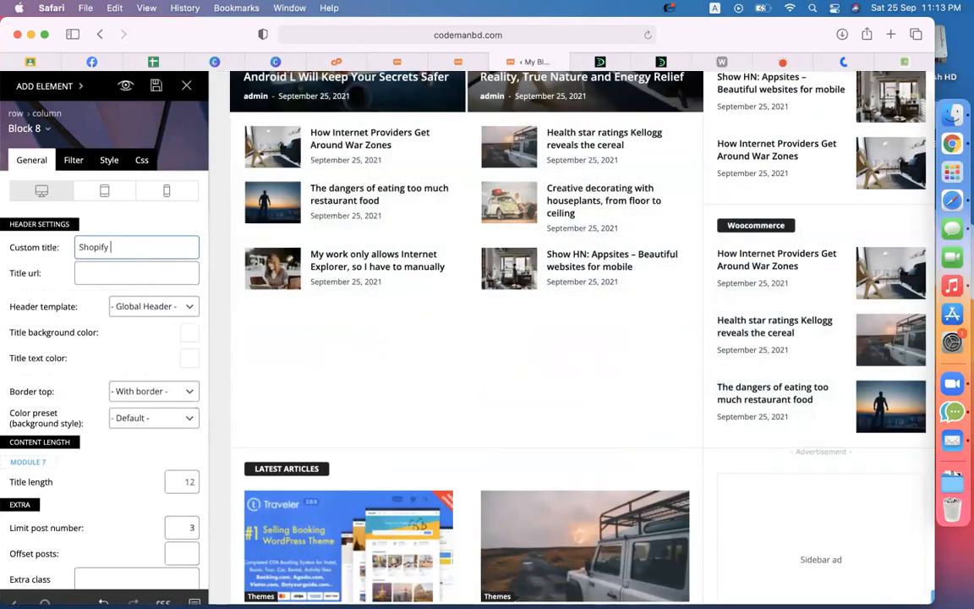
Step: Filter the Shopify block to the shopify category and set its post limit to 2
{"action": "left_click", "coordinate": [73, 160]}
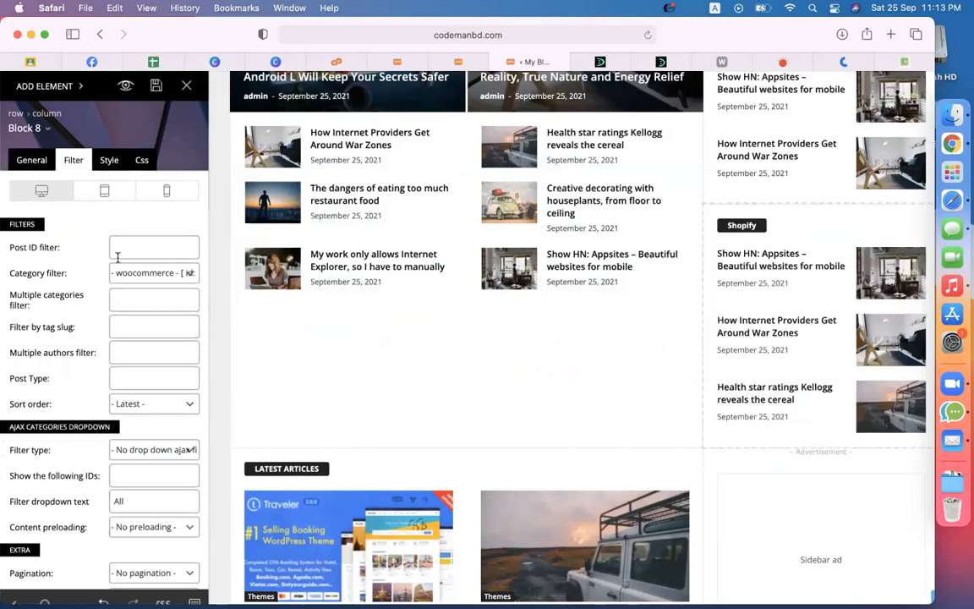
{"action": "left_click", "coordinate": [127, 274]}
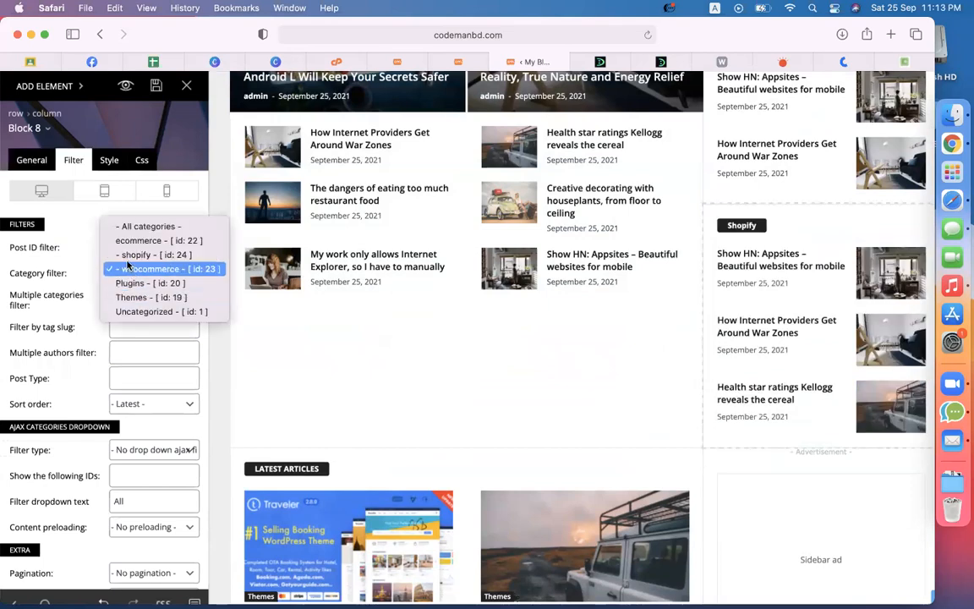
{"action": "left_click", "coordinate": [127, 255]}
{"action": "left_click", "coordinate": [32, 163]}
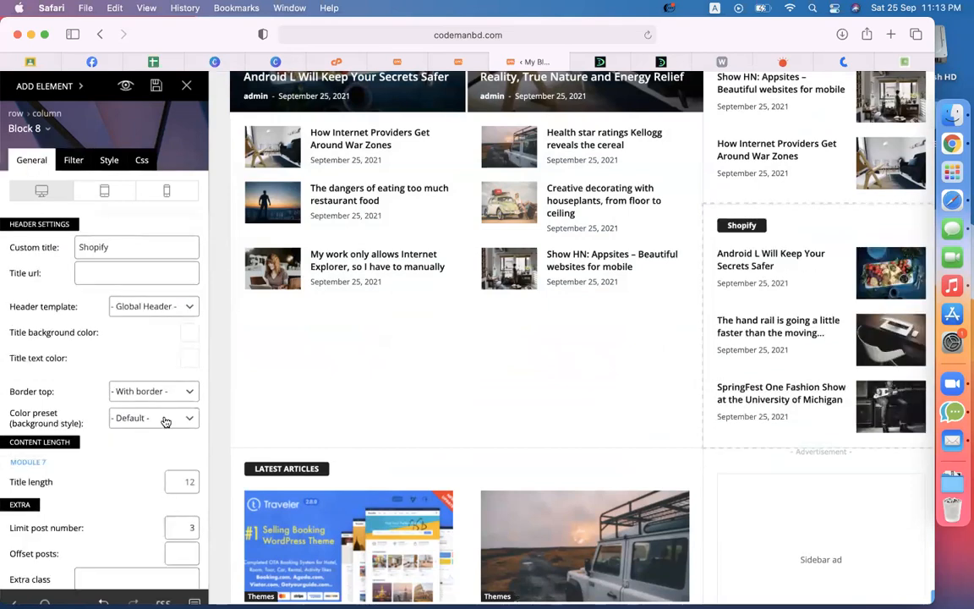
{"action": "left_click_drag", "start_coordinate": [179, 529], "coordinate": [197, 531]}
Step: Set the Shopify sidebar block to show 2 posts and review the layout
{"action": "type", "text": "2"}
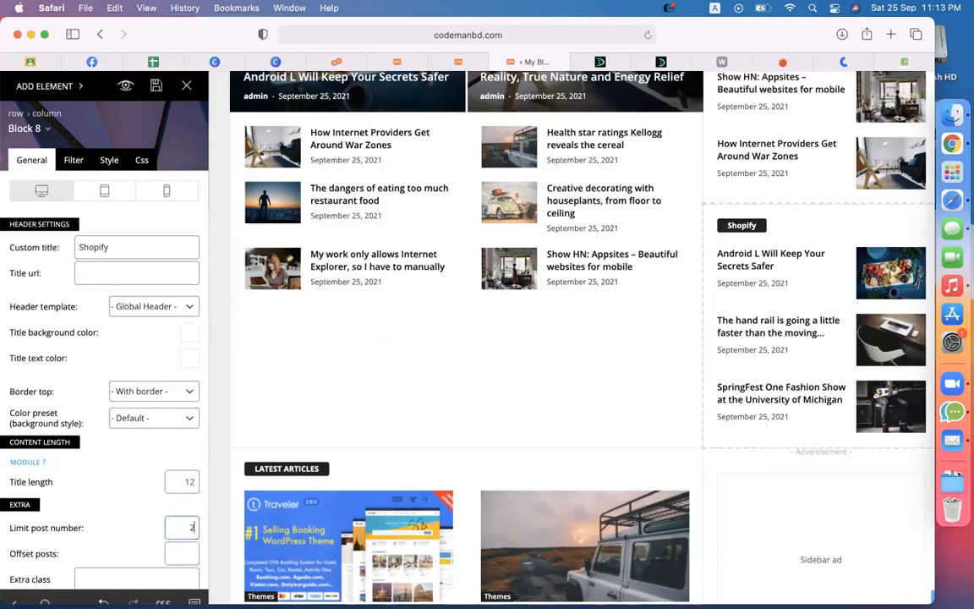
{"action": "scroll", "coordinate": [495, 399], "scroll_direction": "up", "scroll_amount": 3}
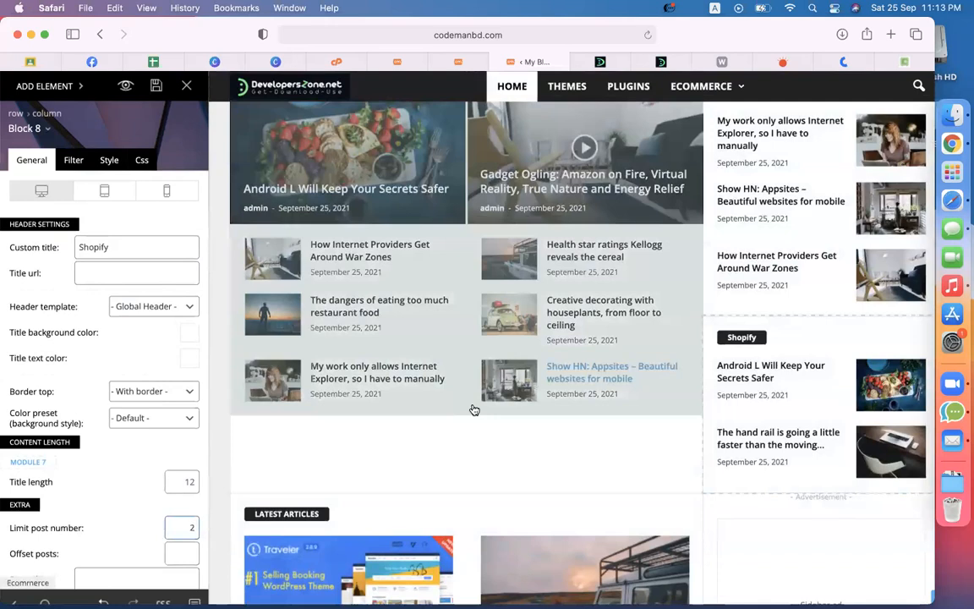
{"action": "scroll", "coordinate": [501, 415], "scroll_direction": "up", "scroll_amount": 1}
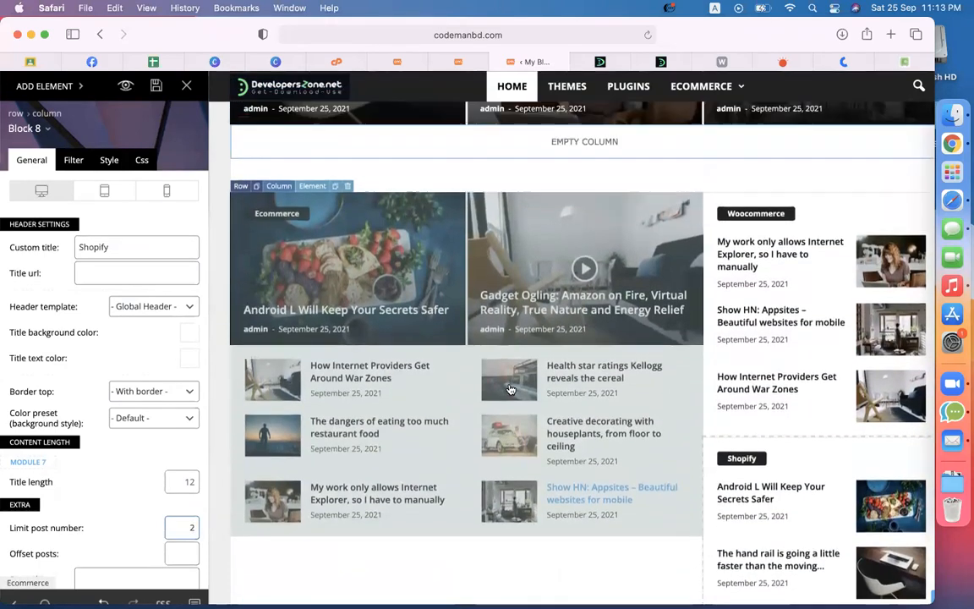
{"action": "scroll", "coordinate": [546, 356], "scroll_direction": "down", "scroll_amount": 4}
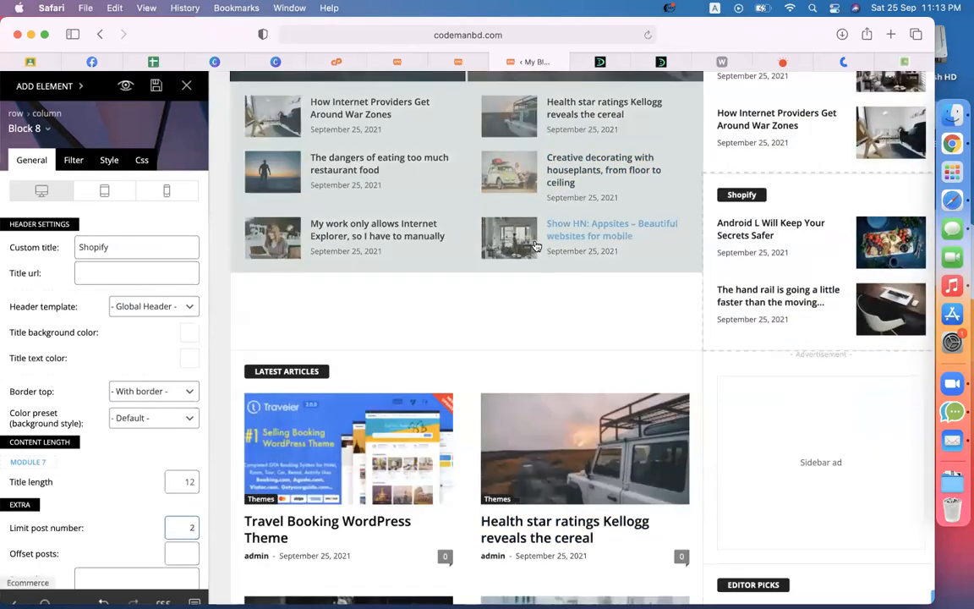
Step: Check the Ecommerce Block 15 settings and save the homepage layout
{"action": "left_click", "coordinate": [480, 219]}
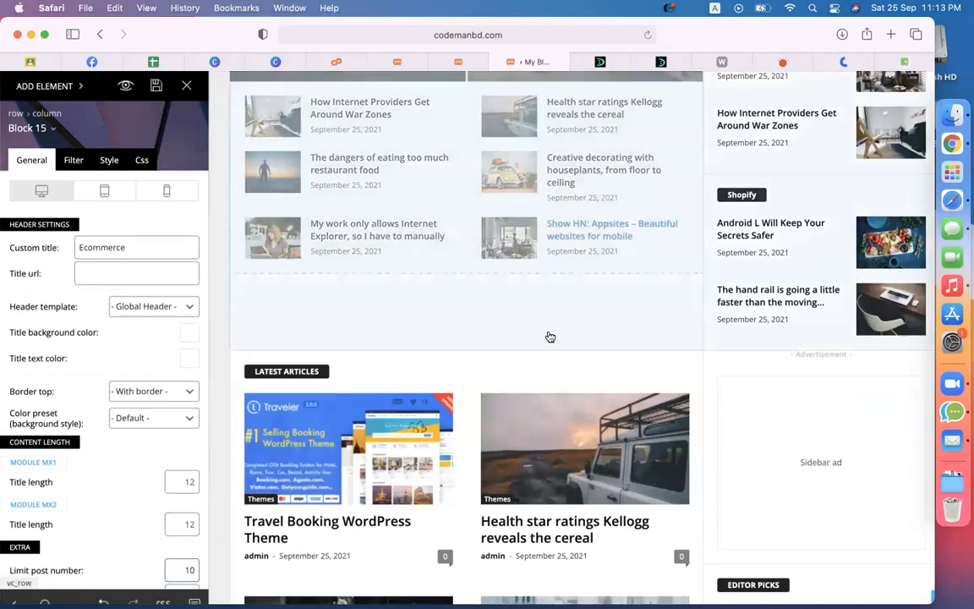
{"action": "scroll", "coordinate": [618, 314], "scroll_direction": "up", "scroll_amount": 5}
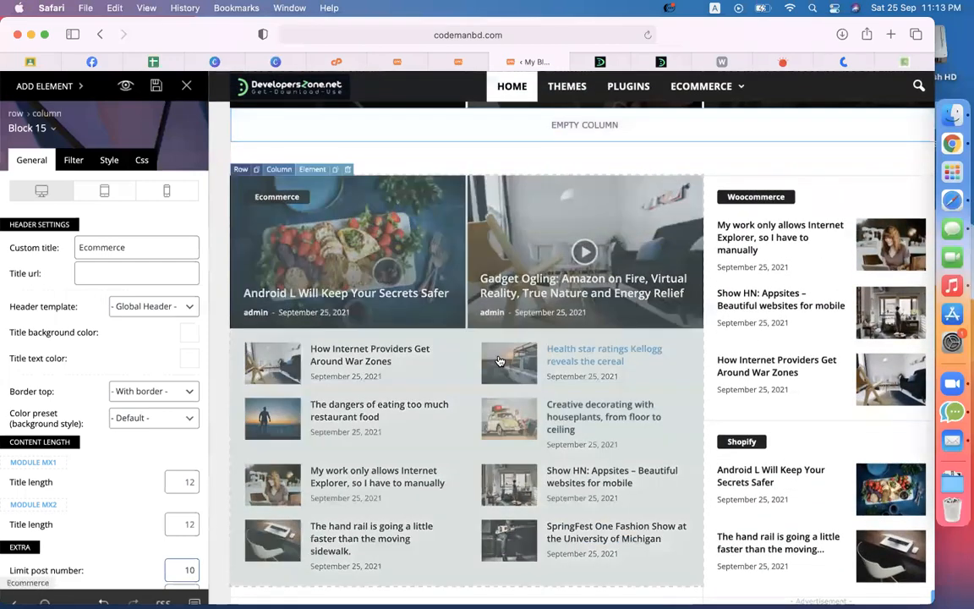
{"action": "scroll", "coordinate": [824, 271], "scroll_direction": "down", "scroll_amount": 2}
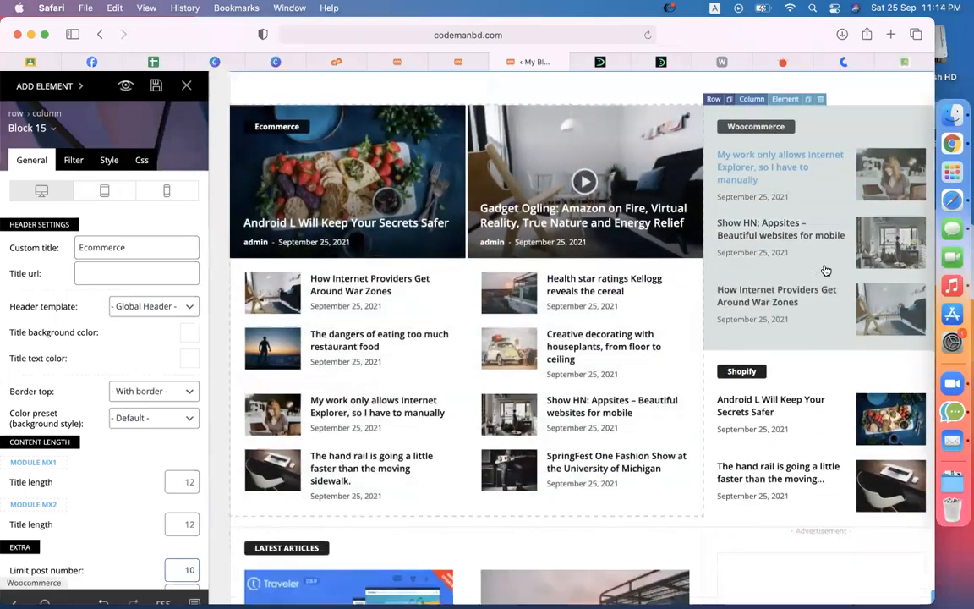
{"action": "scroll", "coordinate": [761, 394], "scroll_direction": "up", "scroll_amount": 1}
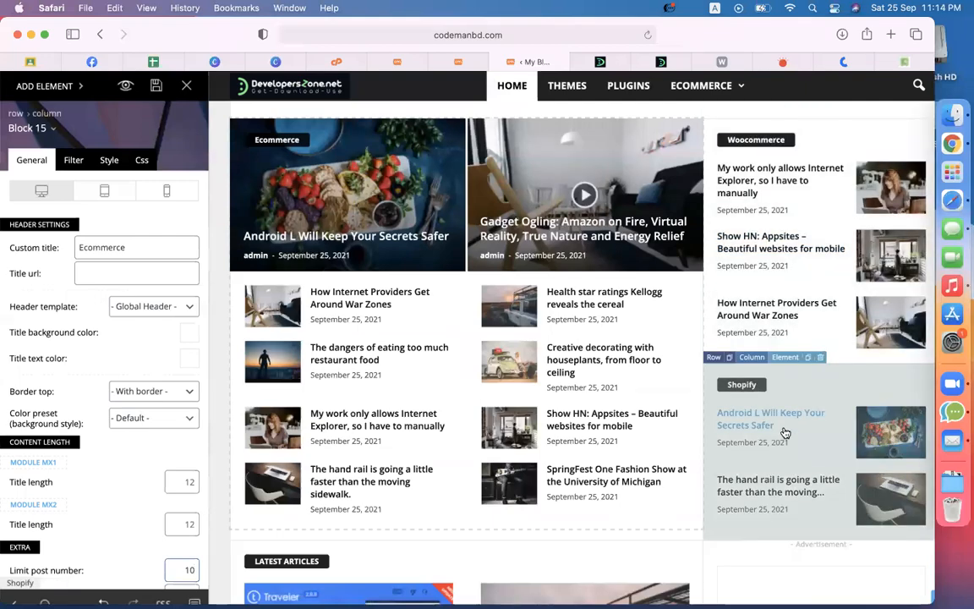
{"action": "scroll", "coordinate": [785, 433], "scroll_direction": "down", "scroll_amount": 20}
{"action": "scroll", "coordinate": [652, 286], "scroll_direction": "up", "scroll_amount": 20}
{"action": "scroll", "coordinate": [652, 285], "scroll_direction": "up", "scroll_amount": 5}
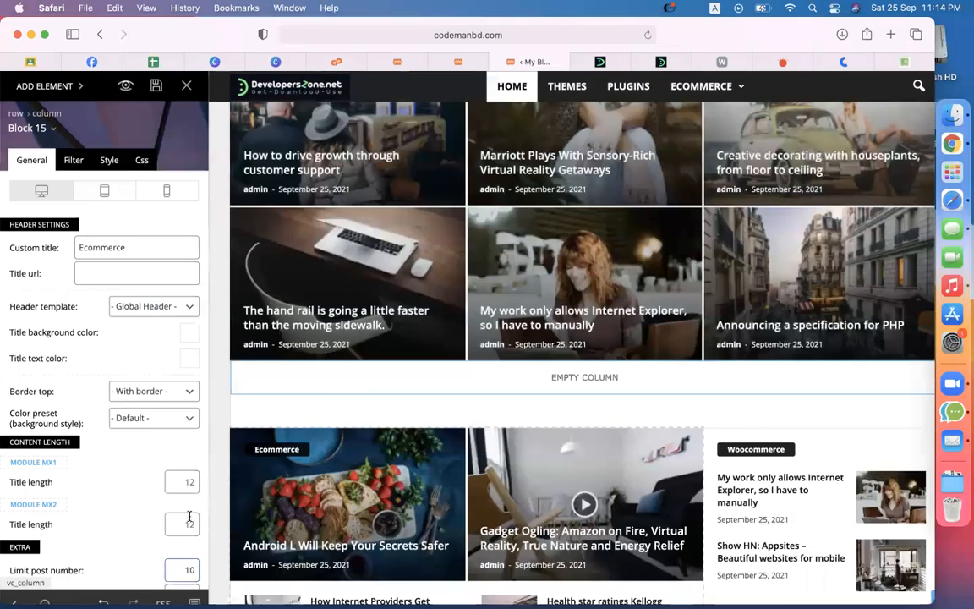
{"action": "left_click", "coordinate": [156, 85]}
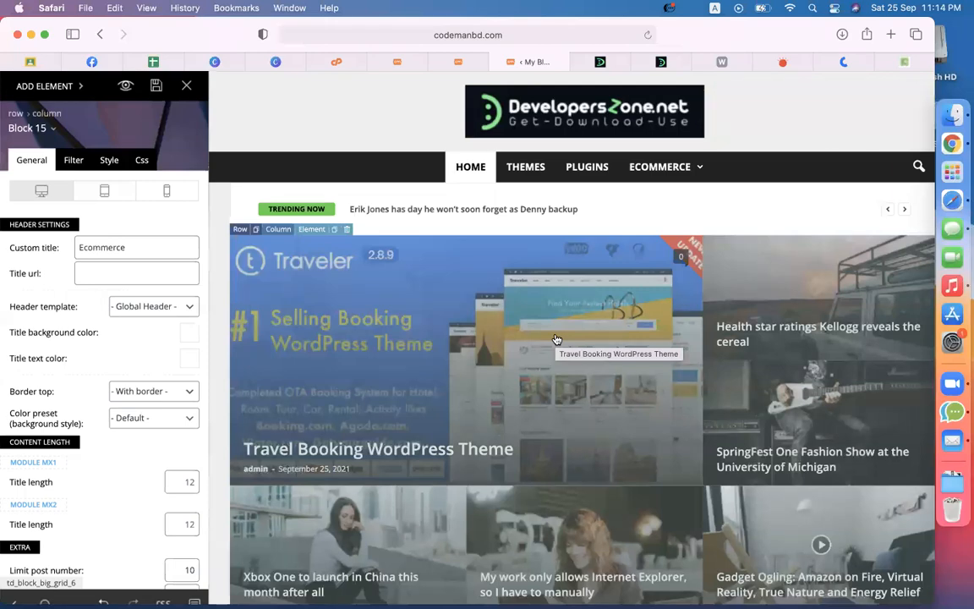
Step: Browse the Block 15 style dropdown's list of available block styles
{"action": "scroll", "coordinate": [622, 384], "scroll_direction": "down", "scroll_amount": 5}
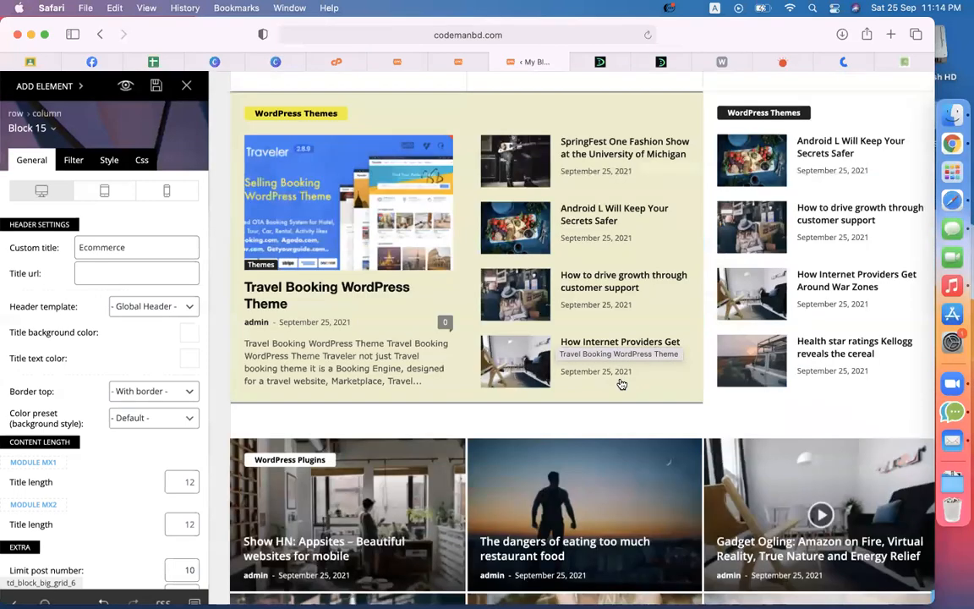
{"action": "scroll", "coordinate": [622, 384], "scroll_direction": "down", "scroll_amount": 5}
{"action": "left_click", "coordinate": [38, 127]}
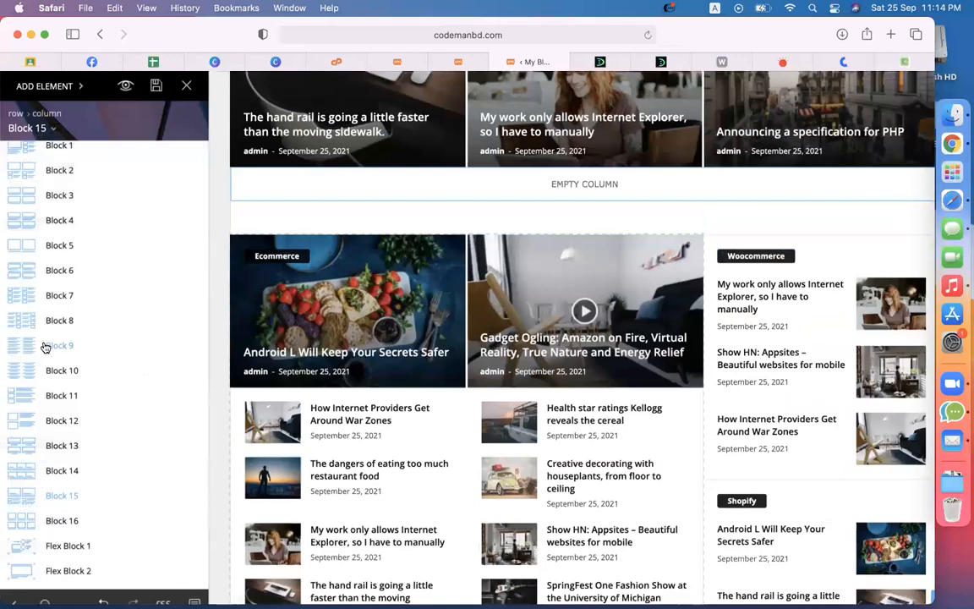
{"action": "scroll", "coordinate": [46, 347], "scroll_direction": "down", "scroll_amount": 1}
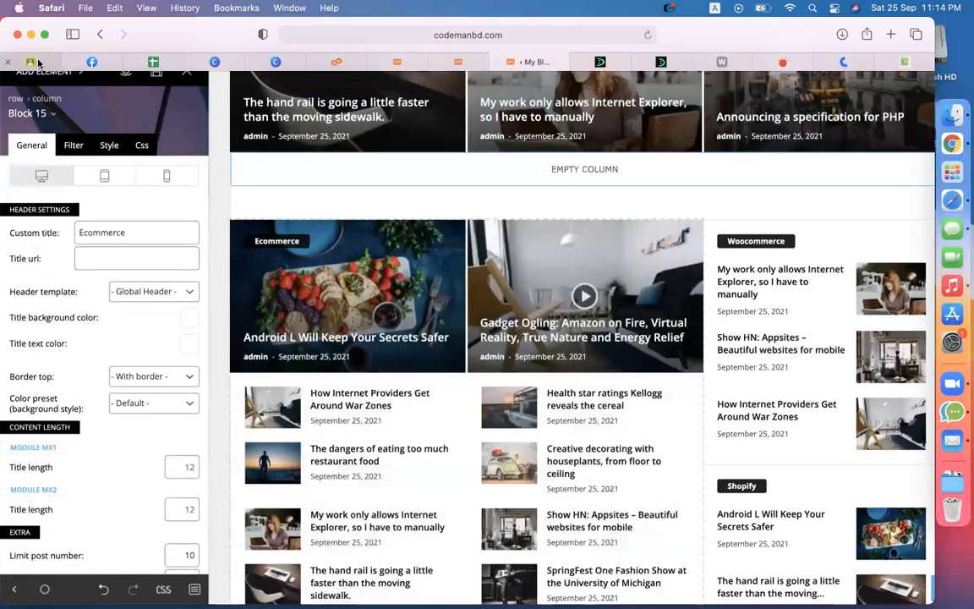
Step: Create the Classroom topic 'epi-21(Newsmag Theme - Part-01)', then return to the blog tab
{"action": "left_click", "coordinate": [34, 63]}
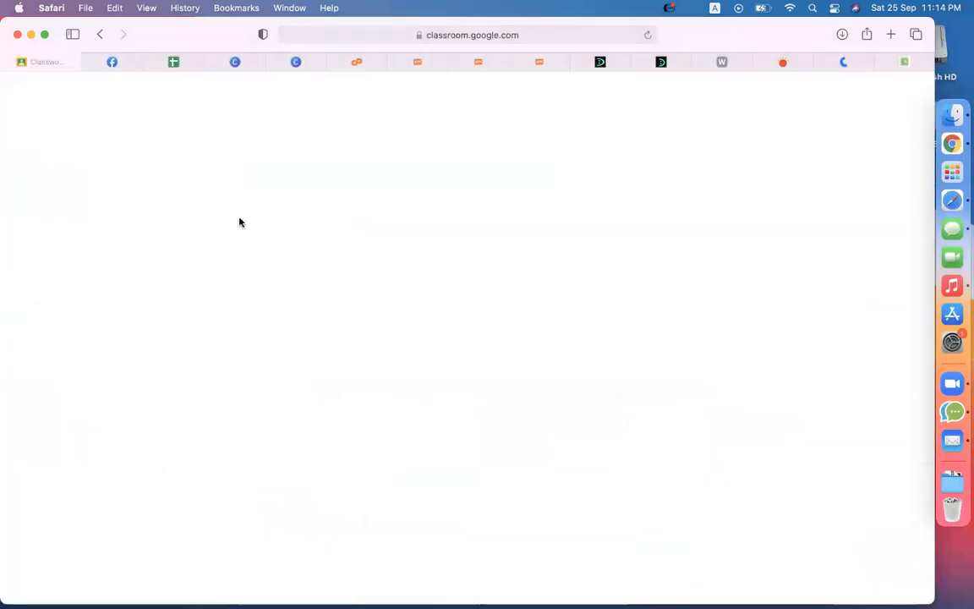
{"action": "left_click", "coordinate": [273, 146]}
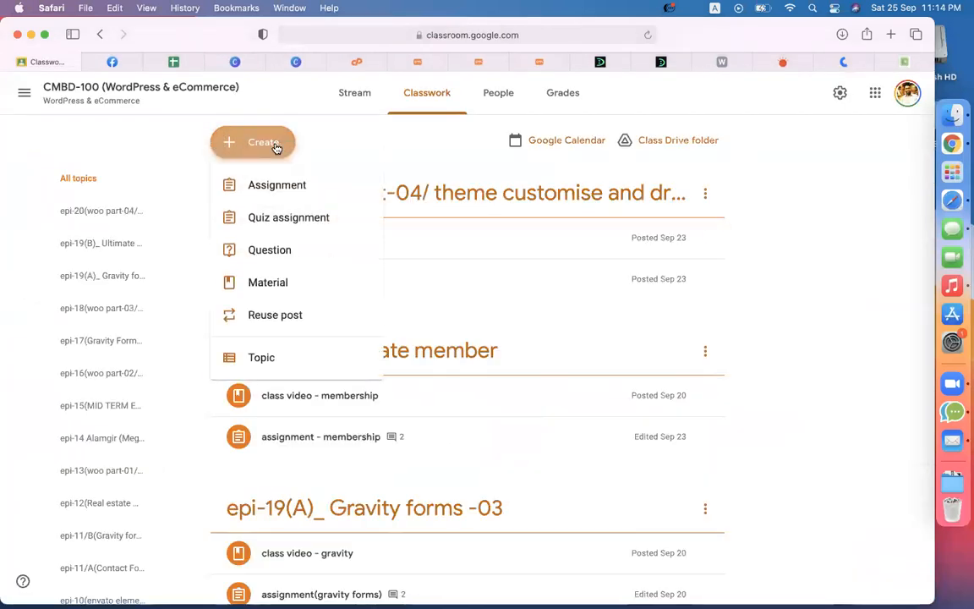
{"action": "left_click", "coordinate": [302, 365]}
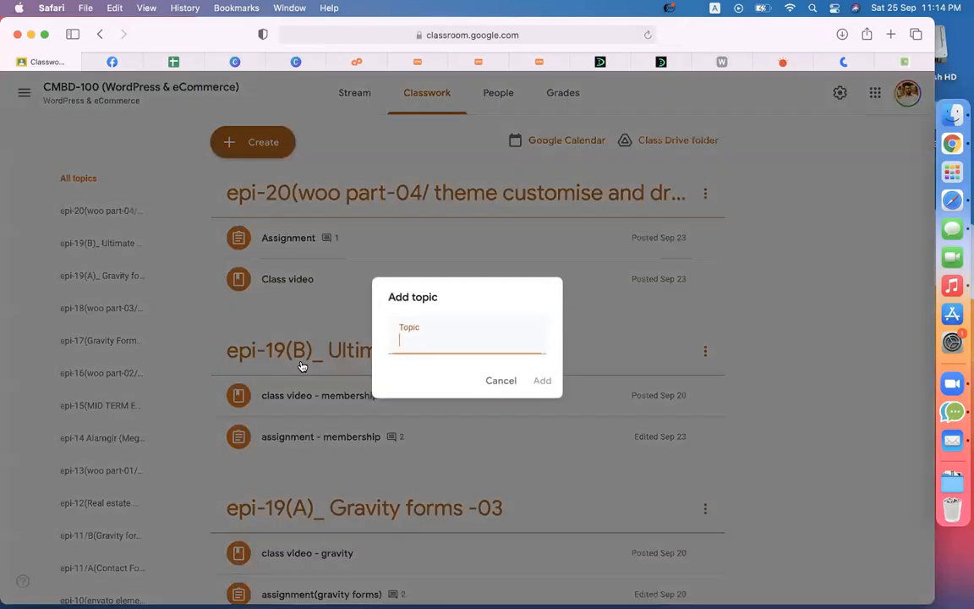
{"action": "type", "text": "epi-21(Newsmag Theme"}
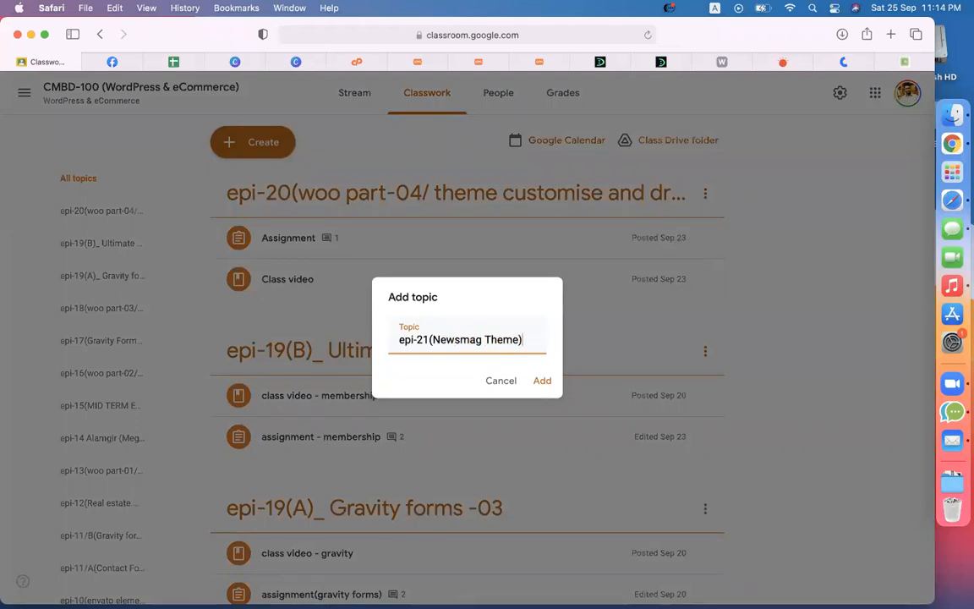
{"action": "type", "text": " - Part-01)"}
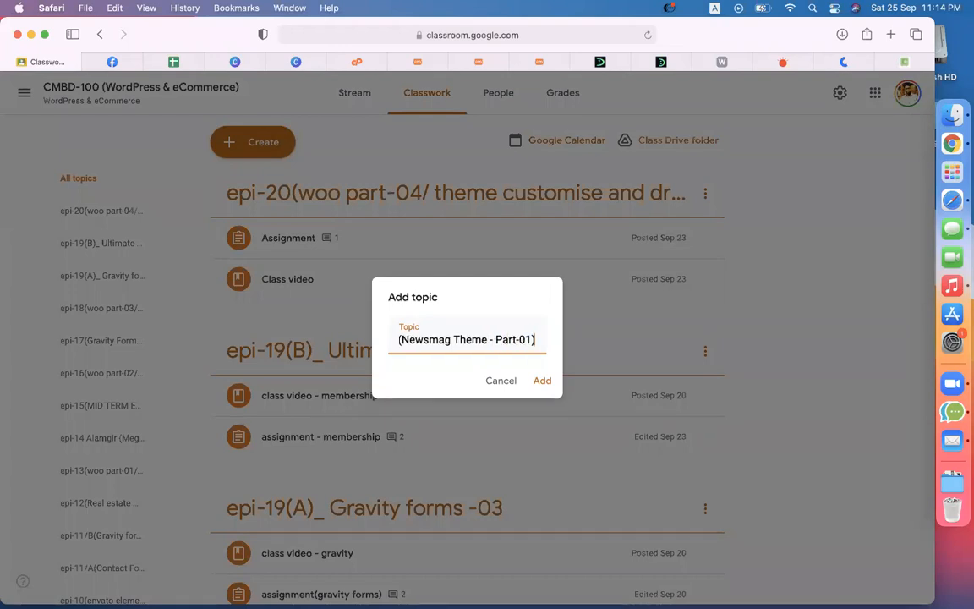
{"action": "key", "text": "Return"}
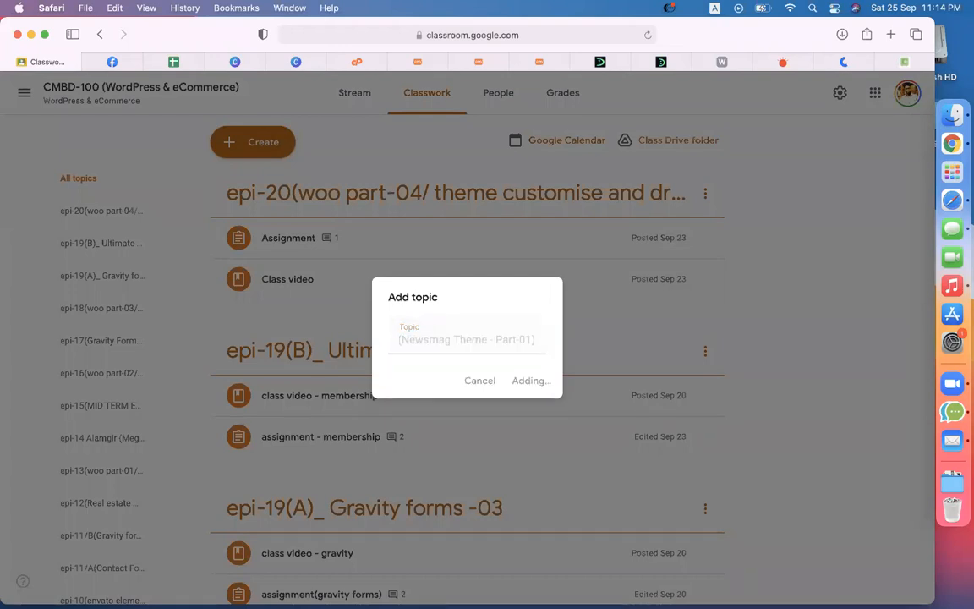
{"action": "left_click", "coordinate": [732, 62]}
Step: Open the third blog post and dismiss the advertisement overlay
{"action": "scroll", "coordinate": [415, 327], "scroll_direction": "down", "scroll_amount": 5}
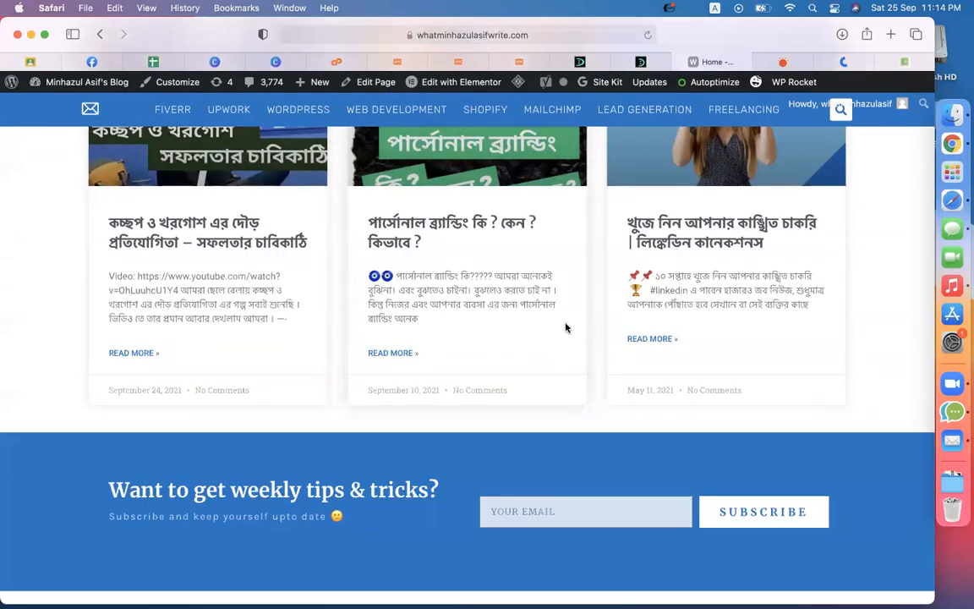
{"action": "scroll", "coordinate": [566, 328], "scroll_direction": "up", "scroll_amount": 3}
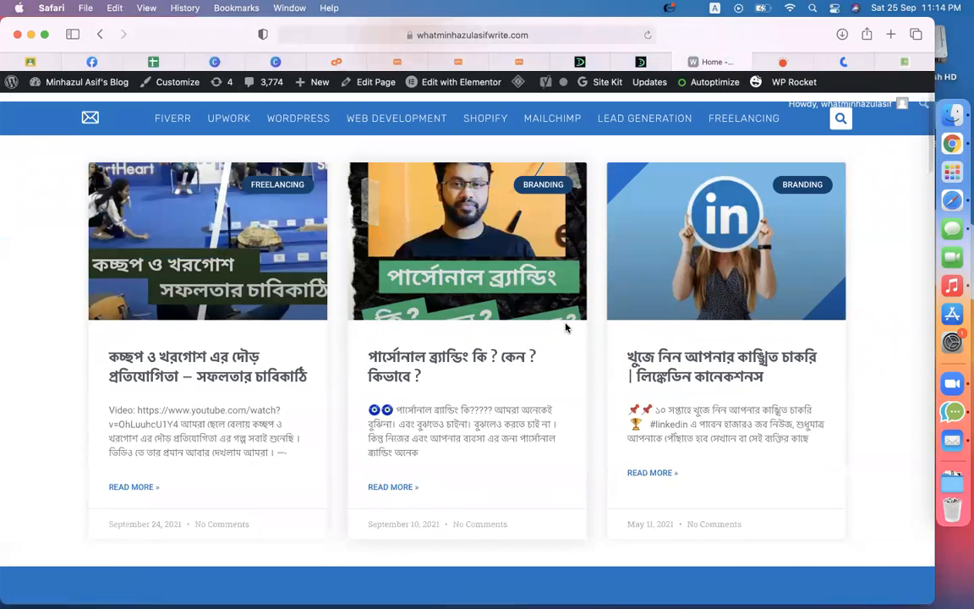
{"action": "left_click", "coordinate": [721, 367]}
{"action": "left_click", "coordinate": [535, 395]}
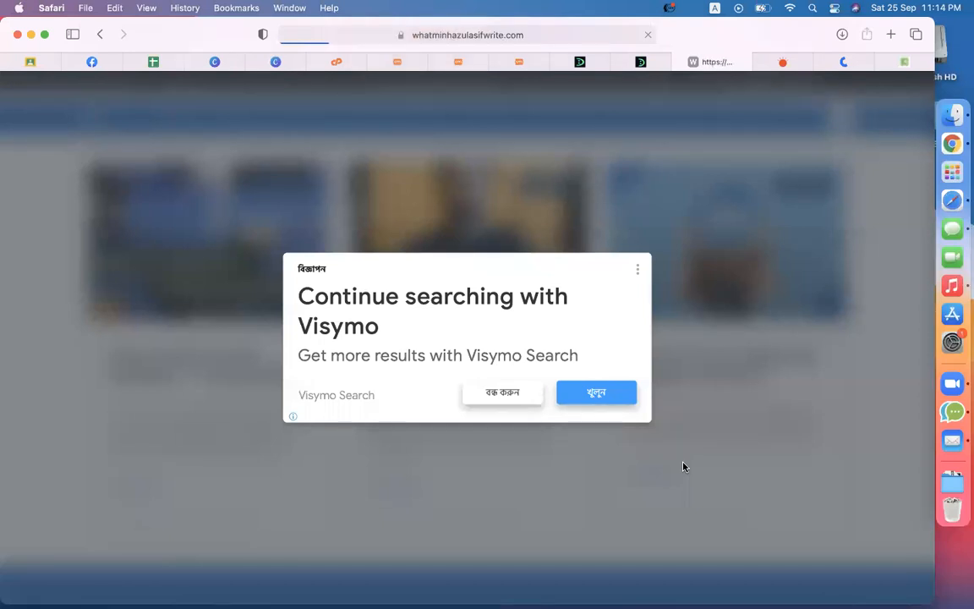
Step: Visit the Newsmag theme panel and Posts list, start a new post, then return to the blog
{"action": "left_click", "coordinate": [399, 61]}
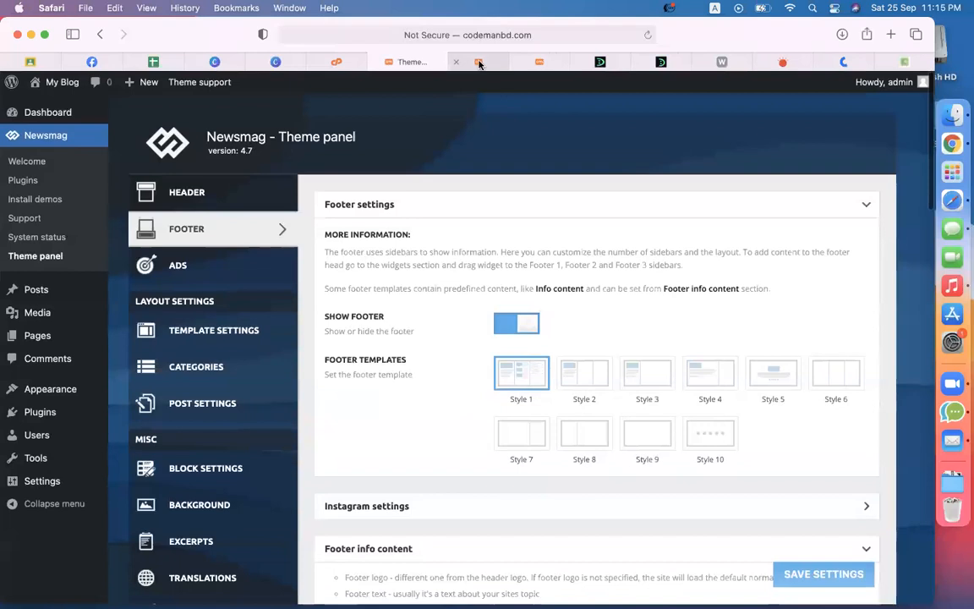
{"action": "left_click", "coordinate": [479, 61]}
{"action": "left_click", "coordinate": [197, 119]}
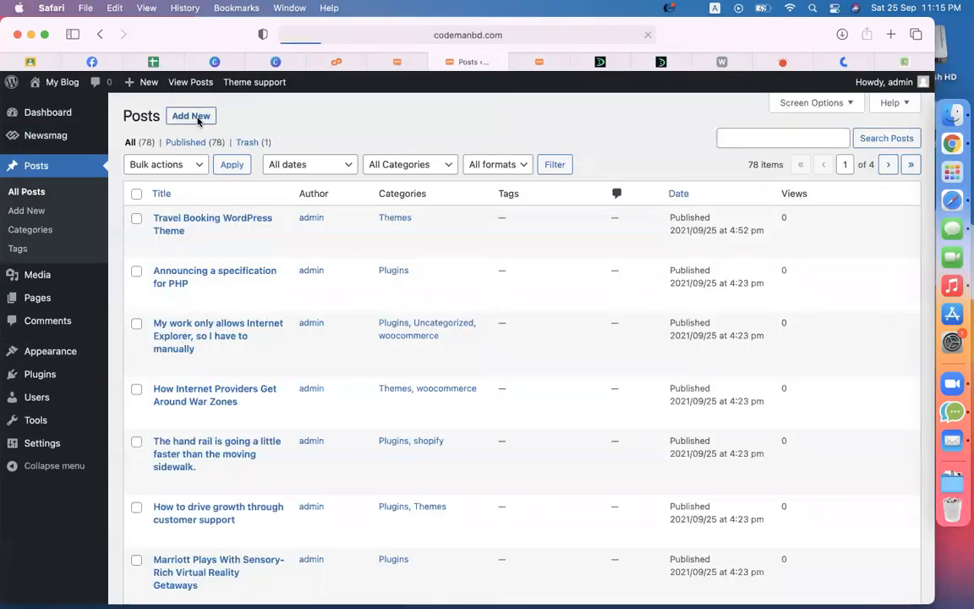
{"action": "left_click", "coordinate": [719, 61]}
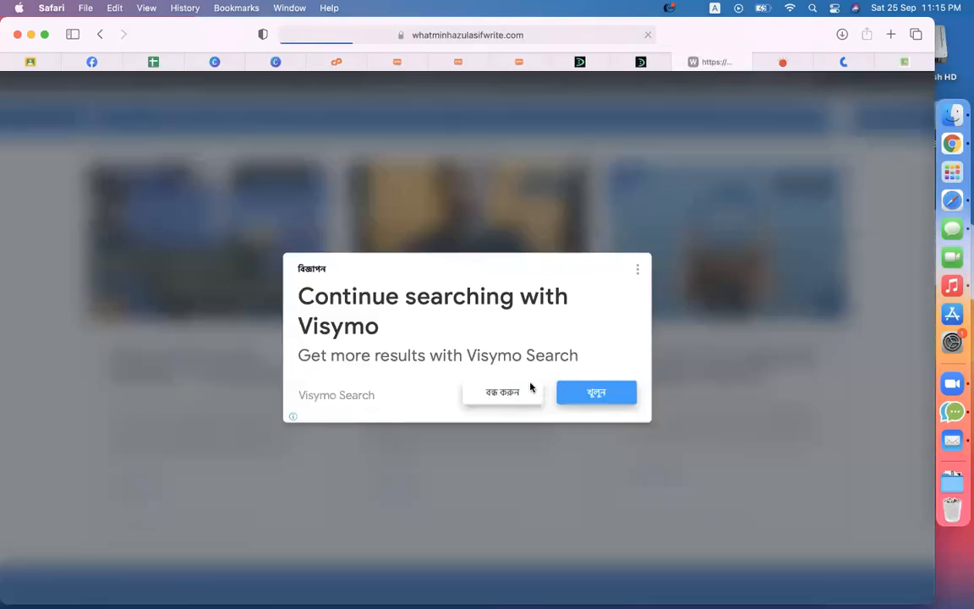
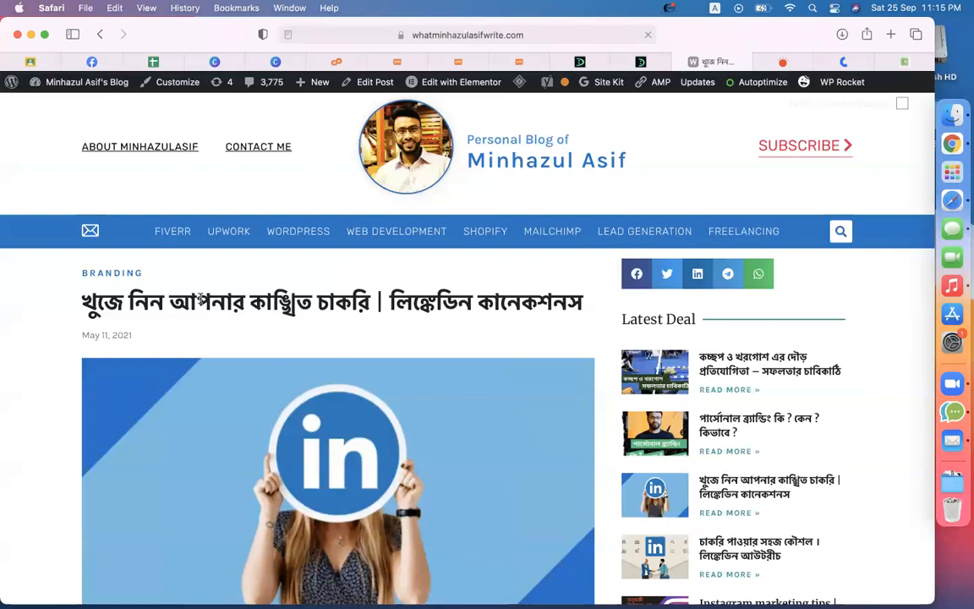
Step: Copy the LinkedIn article's Bengali title into the new post's title
{"action": "triple_click", "coordinate": [200, 297]}
{"action": "key", "text": "super+c"}
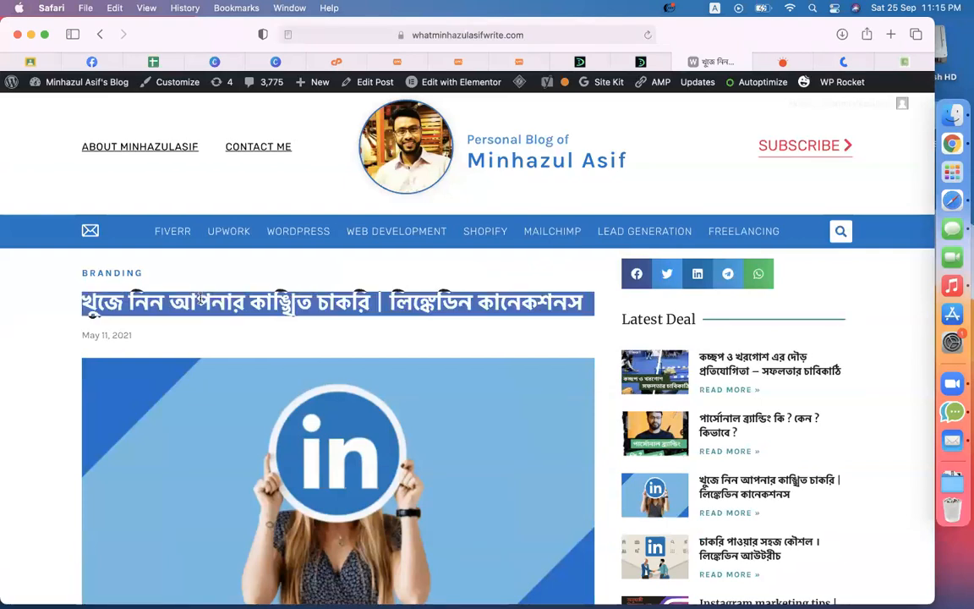
{"action": "left_click", "coordinate": [461, 61]}
{"action": "key", "text": "super+v"}
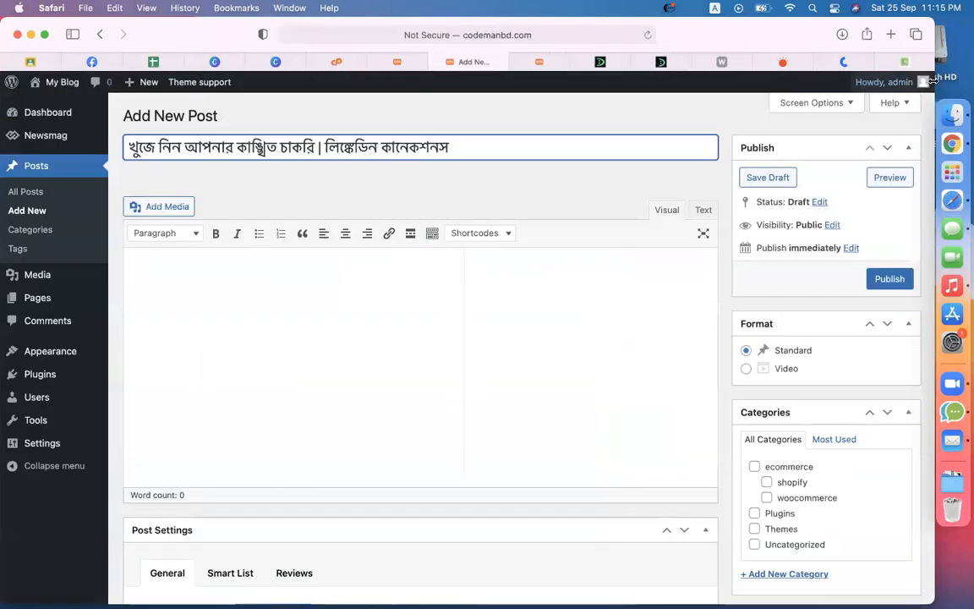
Step: Back on the blog article, save its LinkedIn cover image as 'linked'
{"action": "left_click", "coordinate": [863, 61]}
{"action": "left_click", "coordinate": [895, 62]}
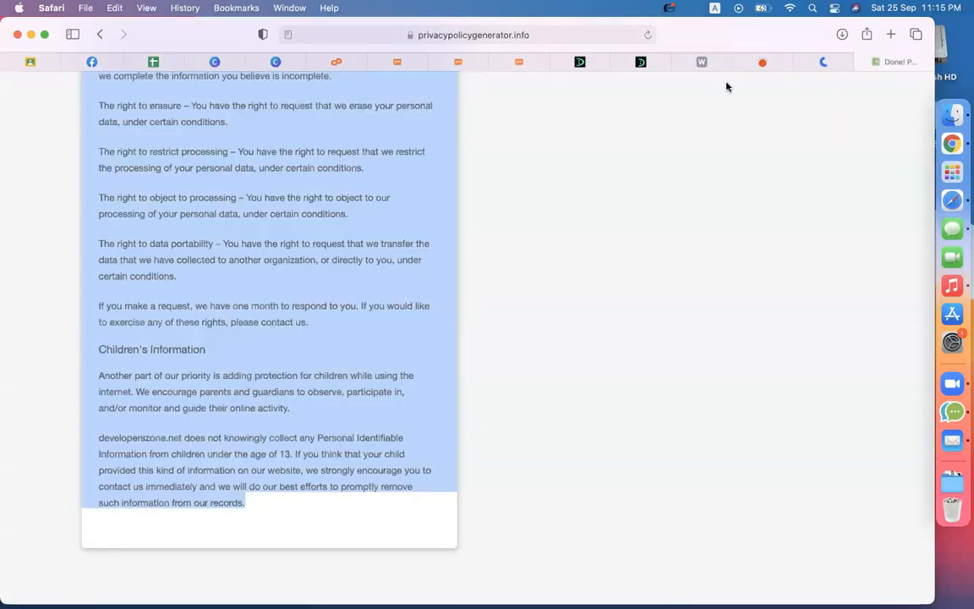
{"action": "left_click", "coordinate": [761, 62]}
{"action": "left_click", "coordinate": [700, 62]}
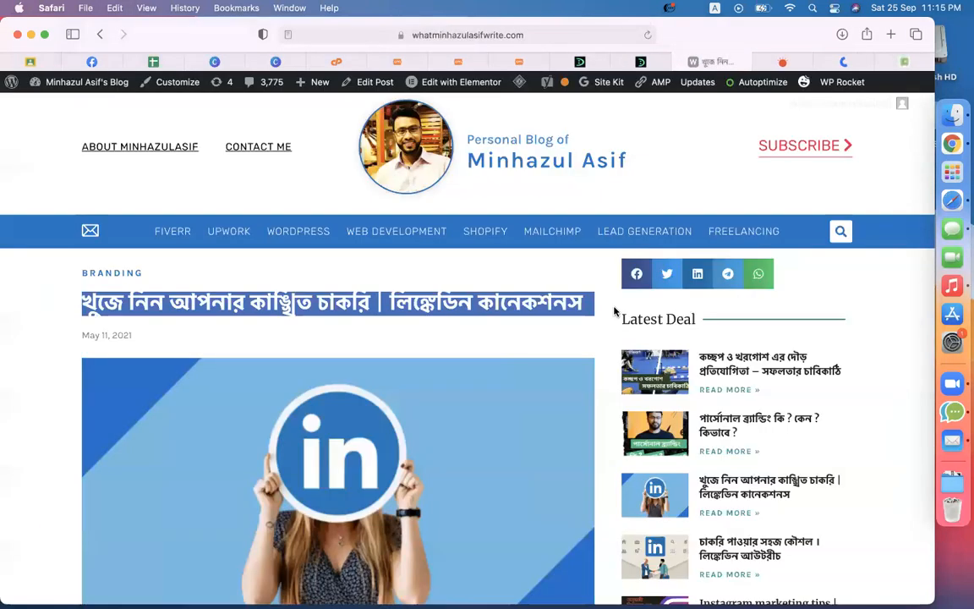
{"action": "scroll", "coordinate": [615, 312], "scroll_direction": "down", "scroll_amount": 3}
{"action": "right_click", "coordinate": [373, 259]}
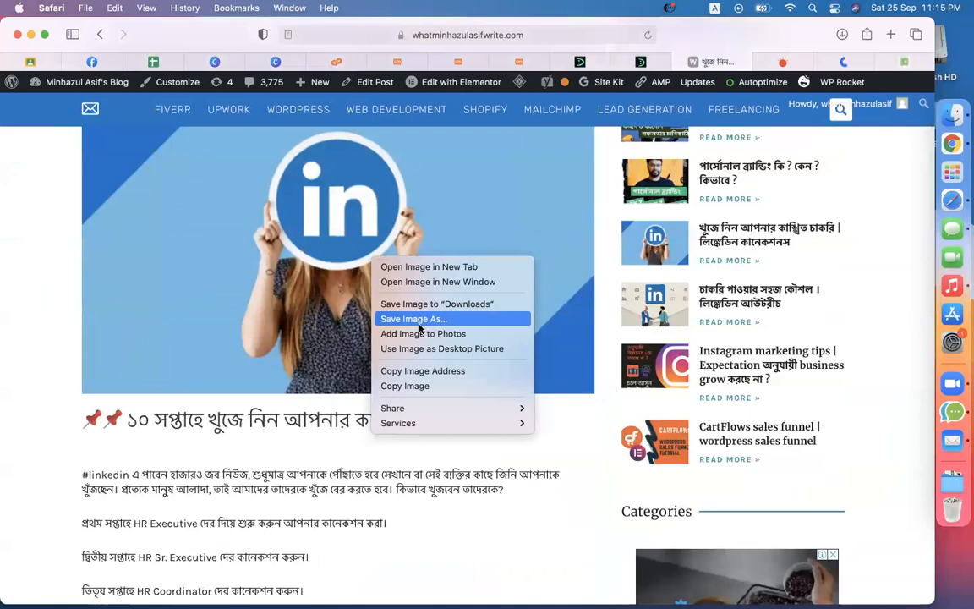
{"action": "left_click", "coordinate": [409, 321]}
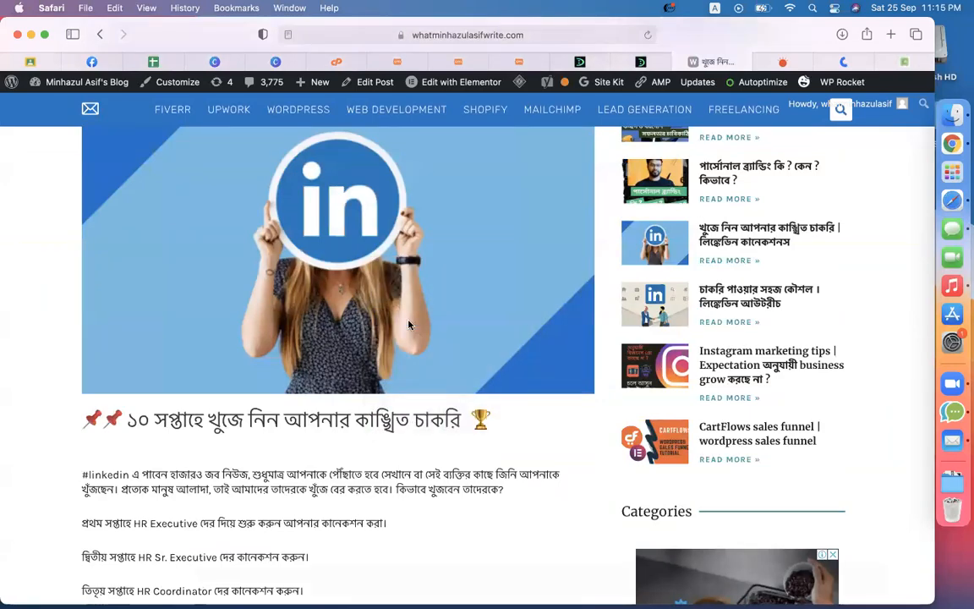
{"action": "key", "text": "Return"}
Step: Select the article's whole body text and focus the empty post body in the draft
{"action": "scroll", "coordinate": [278, 383], "scroll_direction": "down", "scroll_amount": 3}
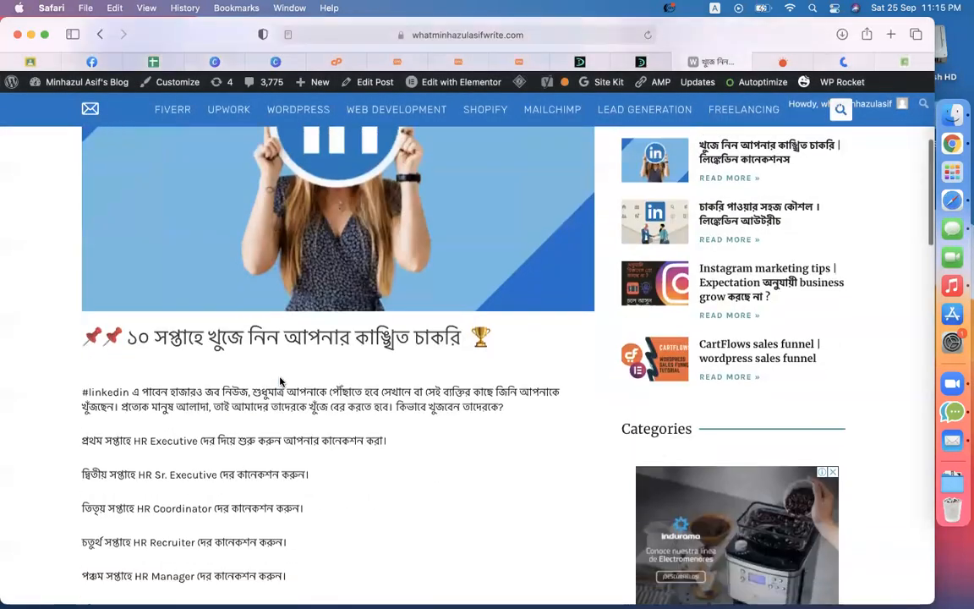
{"action": "scroll", "coordinate": [217, 392], "scroll_direction": "down", "scroll_amount": 10}
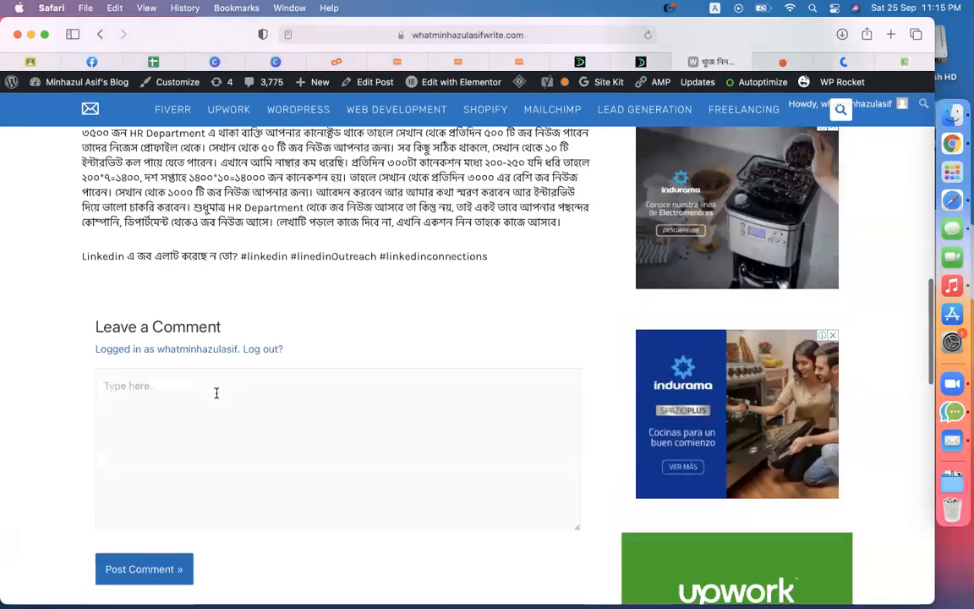
{"action": "scroll", "coordinate": [215, 393], "scroll_direction": "up", "scroll_amount": 5}
{"action": "left_click_drag", "start_coordinate": [488, 540], "coordinate": [265, 129]}
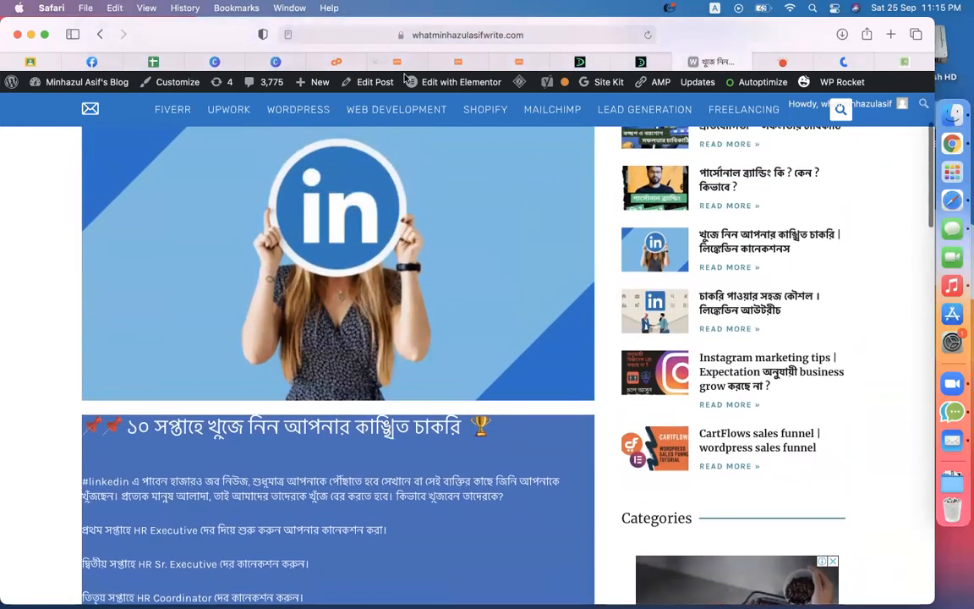
{"action": "left_click", "coordinate": [457, 62]}
{"action": "left_click", "coordinate": [352, 251]}
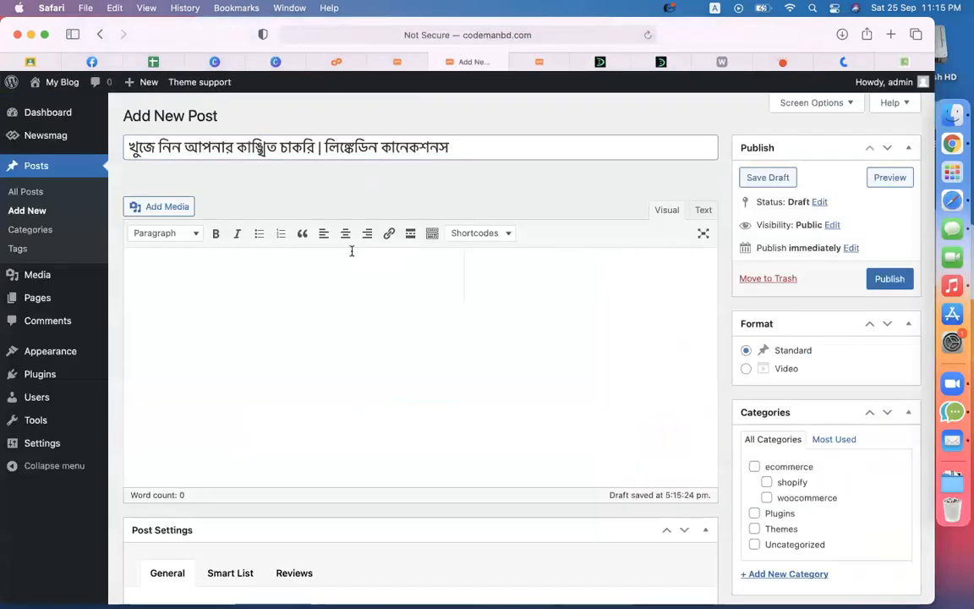
Step: Paste the Bengali article body and upload linked.png as the featured image
{"action": "key", "text": "super+v"}
{"action": "scroll", "coordinate": [814, 438], "scroll_direction": "down", "scroll_amount": 15}
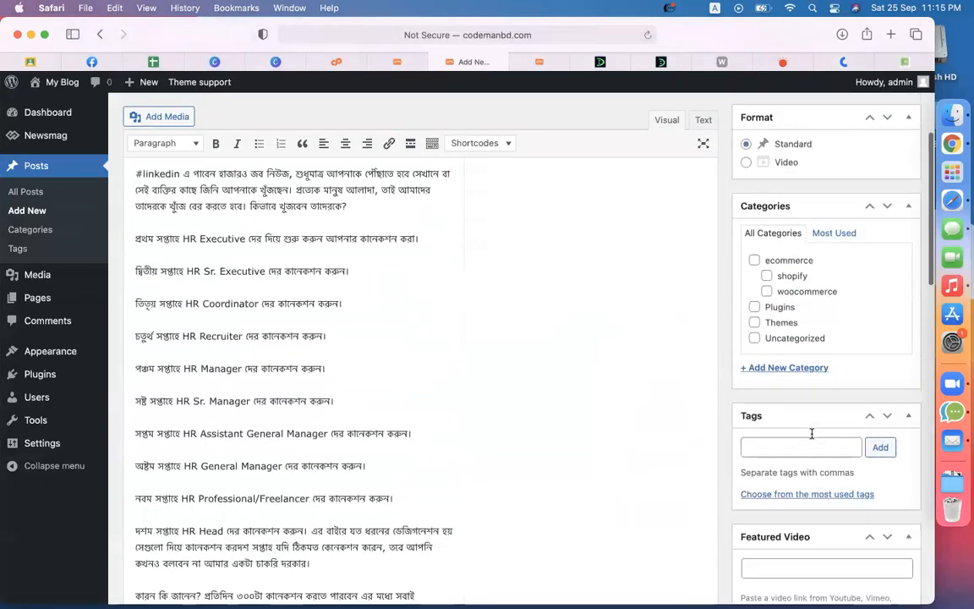
{"action": "left_click", "coordinate": [732, 553]}
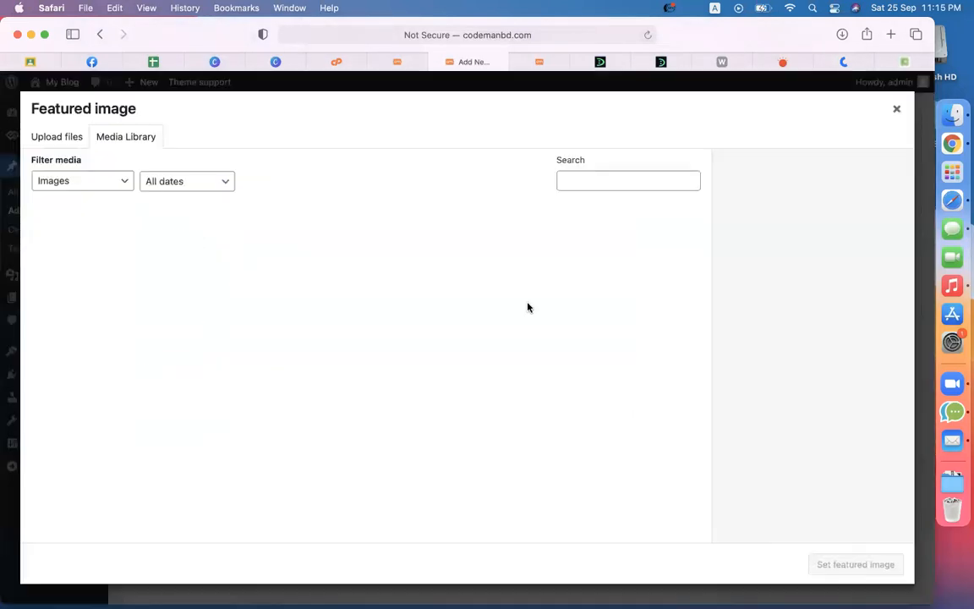
{"action": "left_click", "coordinate": [72, 139]}
{"action": "left_click", "coordinate": [460, 340]}
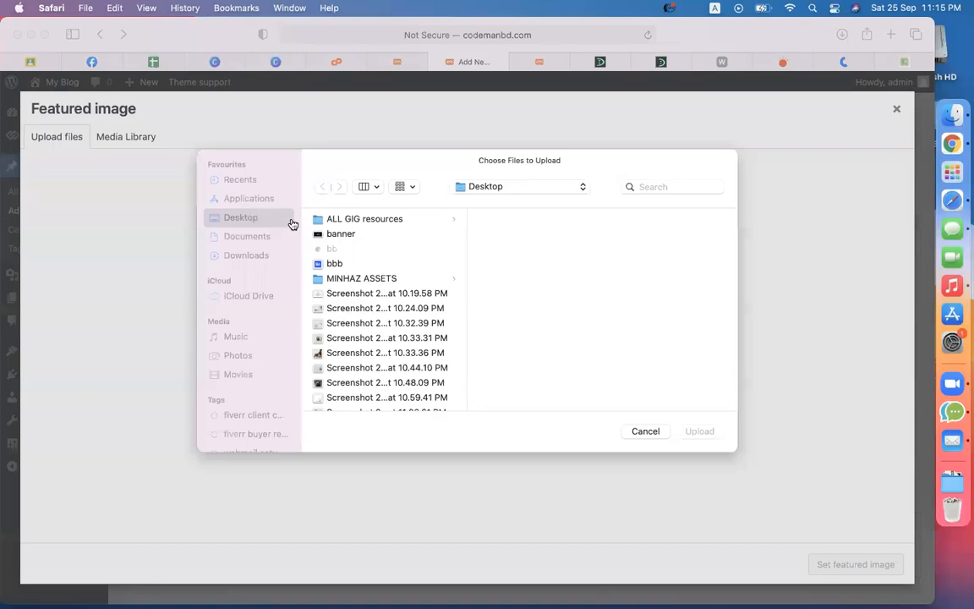
{"action": "left_click", "coordinate": [338, 289]}
{"action": "left_click", "coordinate": [699, 441]}
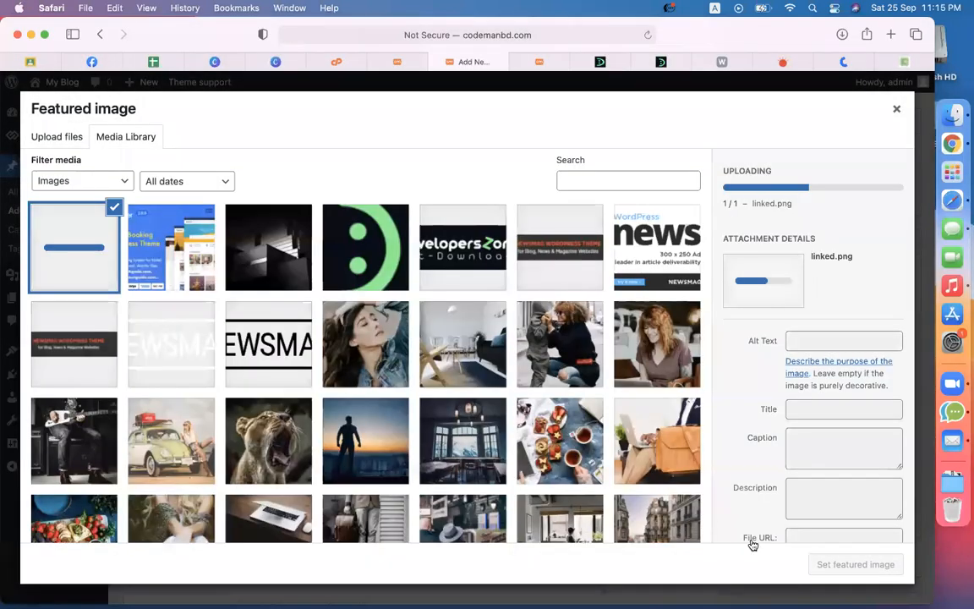
{"action": "left_click", "coordinate": [899, 569]}
Step: Publish the post under the Themes category
{"action": "scroll", "coordinate": [656, 410], "scroll_direction": "up", "scroll_amount": 10}
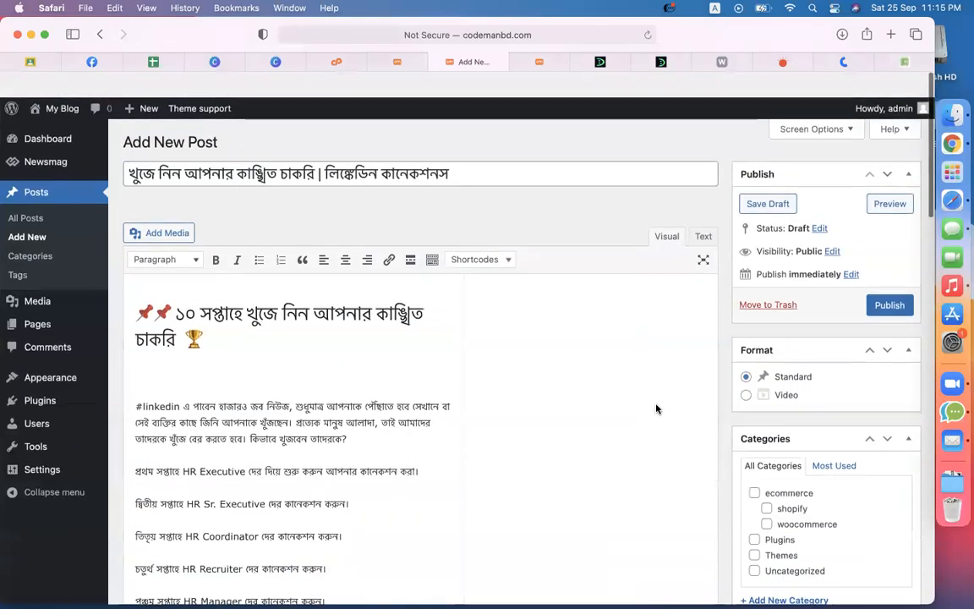
{"action": "scroll", "coordinate": [658, 409], "scroll_direction": "down", "scroll_amount": 10}
{"action": "scroll", "coordinate": [658, 409], "scroll_direction": "up", "scroll_amount": 10}
{"action": "scroll", "coordinate": [777, 410], "scroll_direction": "down", "scroll_amount": 3}
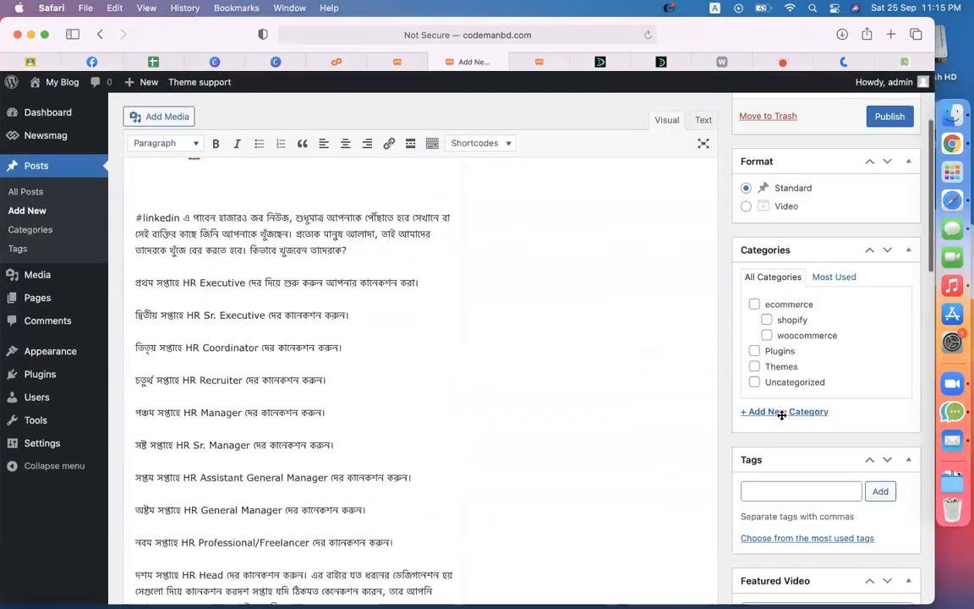
{"action": "scroll", "coordinate": [652, 402], "scroll_direction": "up", "scroll_amount": 3}
{"action": "left_click", "coordinate": [890, 279]}
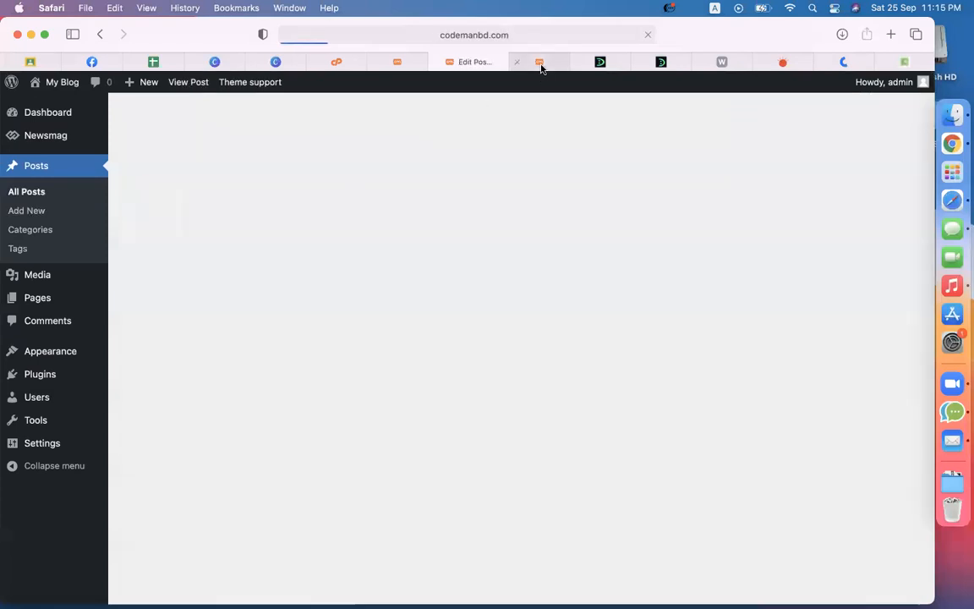
Step: Open the blog's front page and click the LinkedIn feature tile to view the published post
{"action": "left_click", "coordinate": [539, 62]}
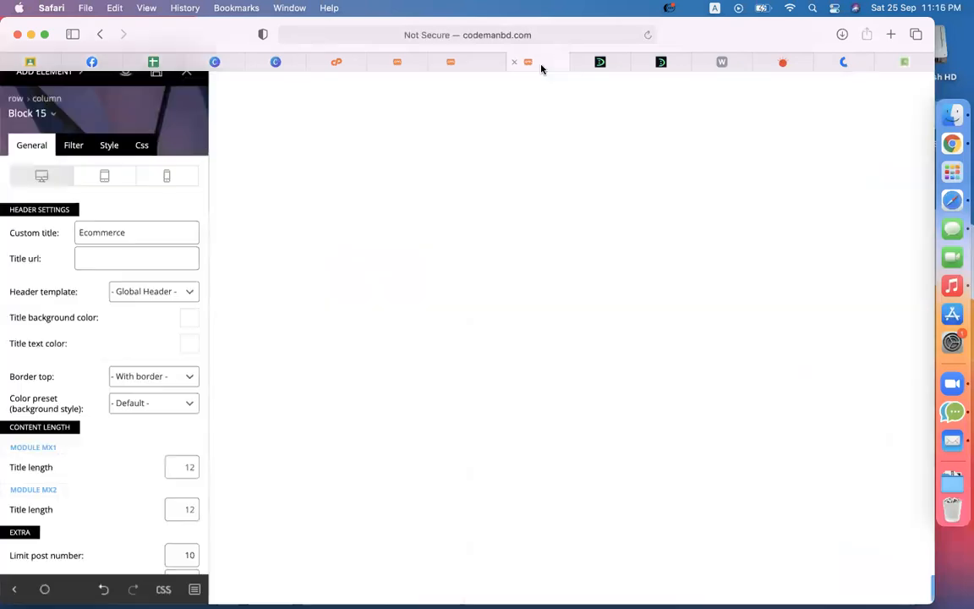
{"action": "left_click", "coordinate": [608, 63]}
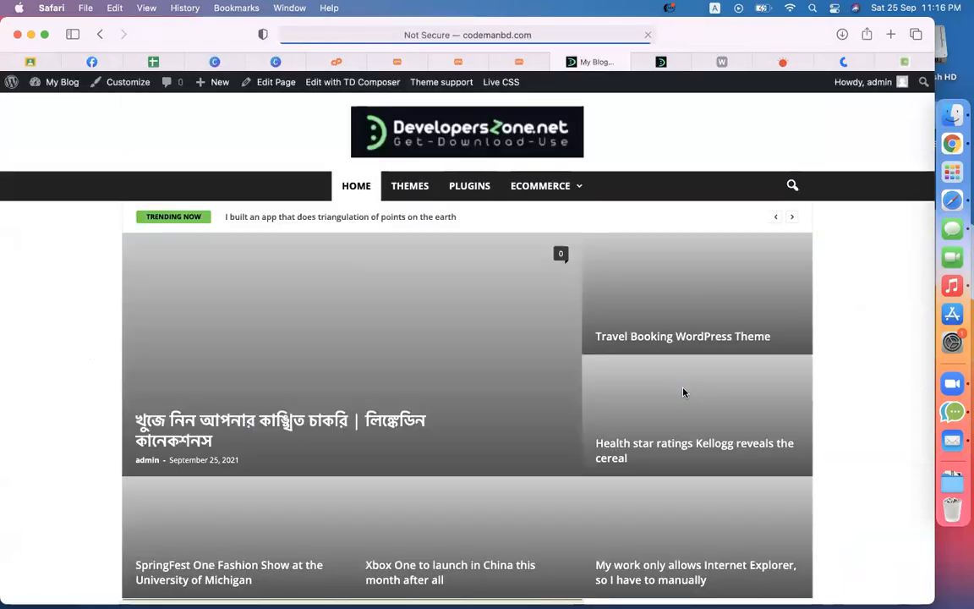
{"action": "scroll", "coordinate": [250, 395], "scroll_direction": "up", "scroll_amount": 10}
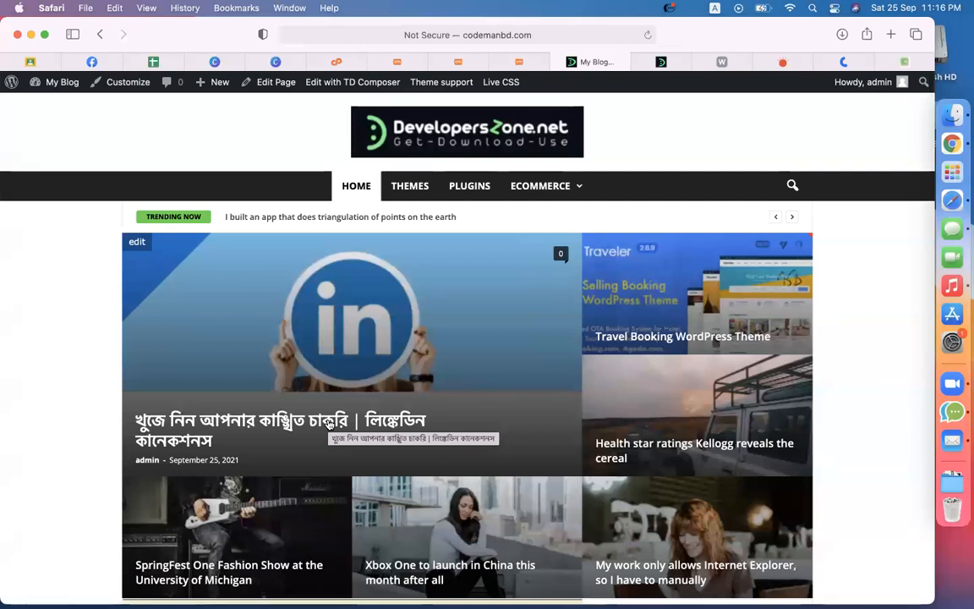
{"action": "left_click", "coordinate": [330, 423]}
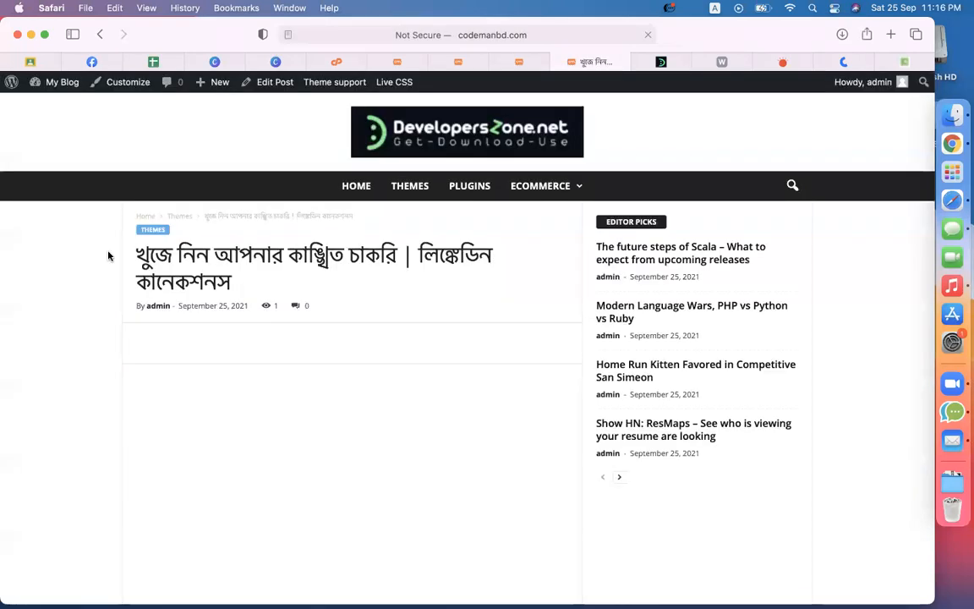
Step: Scroll through the article and select parts of its paragraphs to inspect the text
{"action": "scroll", "coordinate": [819, 360], "scroll_direction": "down", "scroll_amount": 1}
{"action": "scroll", "coordinate": [820, 361], "scroll_direction": "down", "scroll_amount": 10}
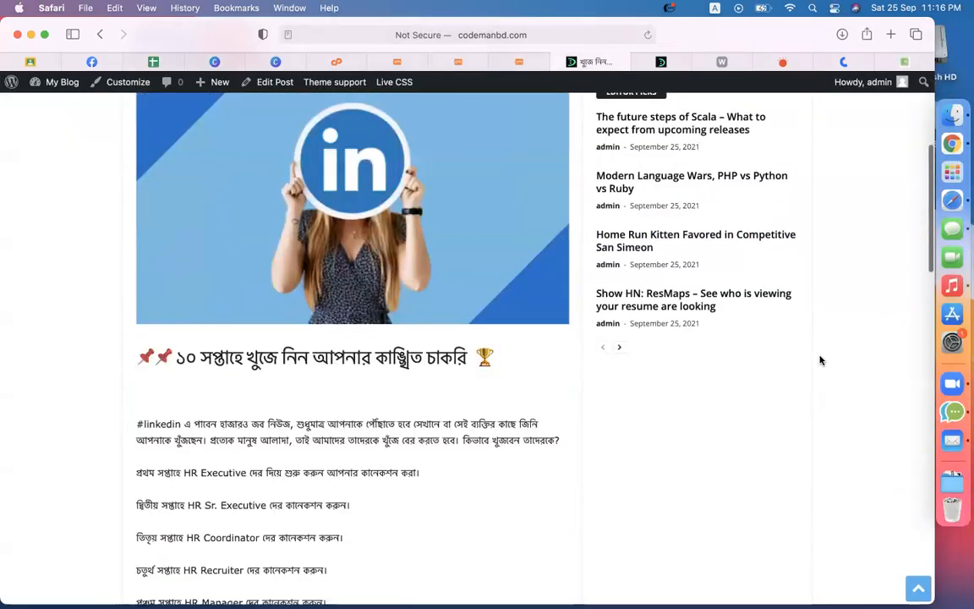
{"action": "left_click_drag", "start_coordinate": [218, 264], "coordinate": [338, 290]}
{"action": "left_click_drag", "start_coordinate": [180, 315], "coordinate": [287, 315]}
{"action": "left_click", "coordinate": [343, 316]}
{"action": "left_click_drag", "start_coordinate": [456, 320], "coordinate": [116, 318]}
{"action": "triple_click", "coordinate": [256, 330]}
{"action": "double_click", "coordinate": [273, 314]}
{"action": "scroll", "coordinate": [273, 314], "scroll_direction": "up", "scroll_amount": 10}
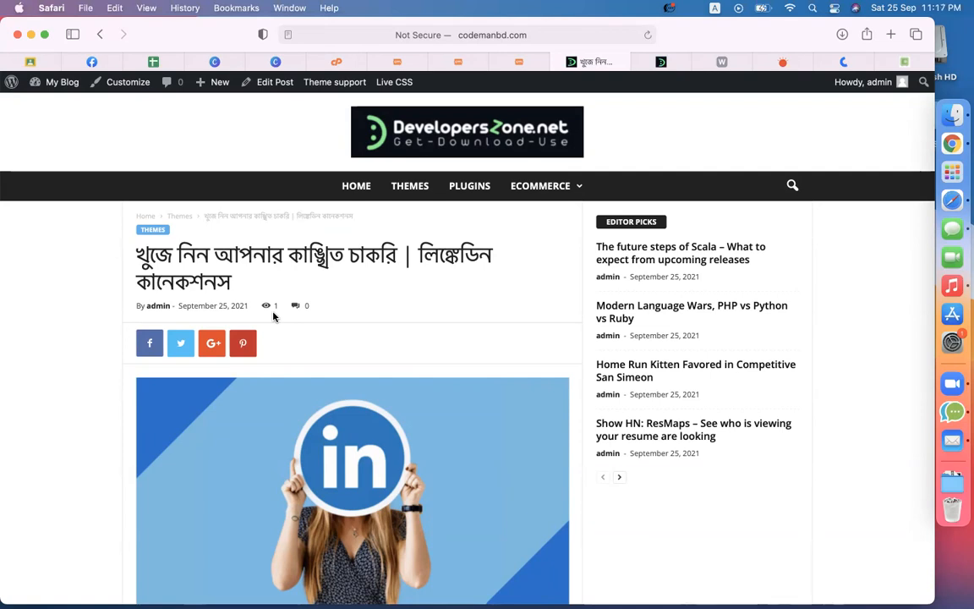
Step: Browse the DevelopersZone.net homepage's WordPress Themes grid, then move on to Prothom Alo
{"action": "left_click", "coordinate": [660, 64]}
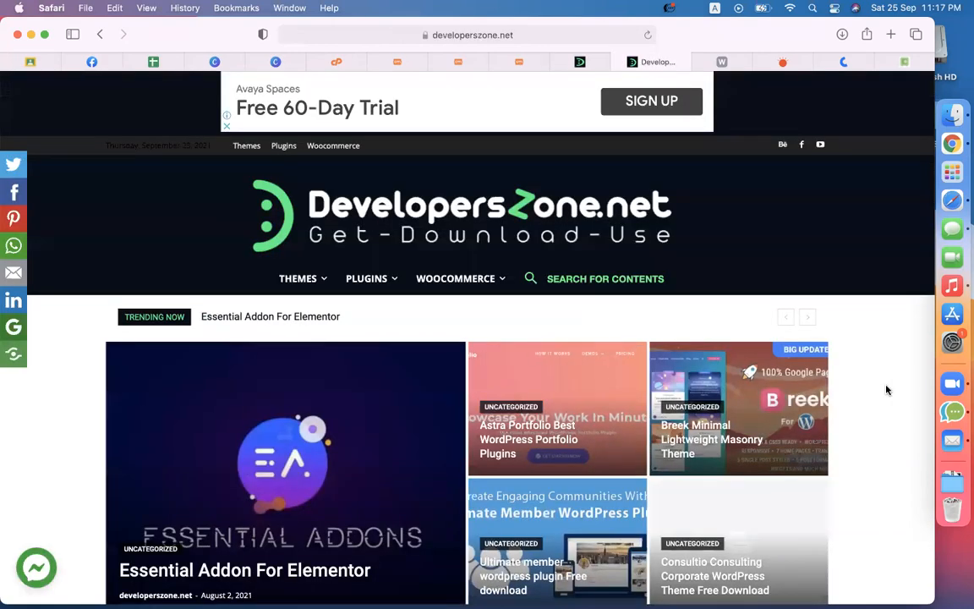
{"action": "scroll", "coordinate": [885, 391], "scroll_direction": "down", "scroll_amount": 3}
{"action": "scroll", "coordinate": [879, 390], "scroll_direction": "up", "scroll_amount": 3}
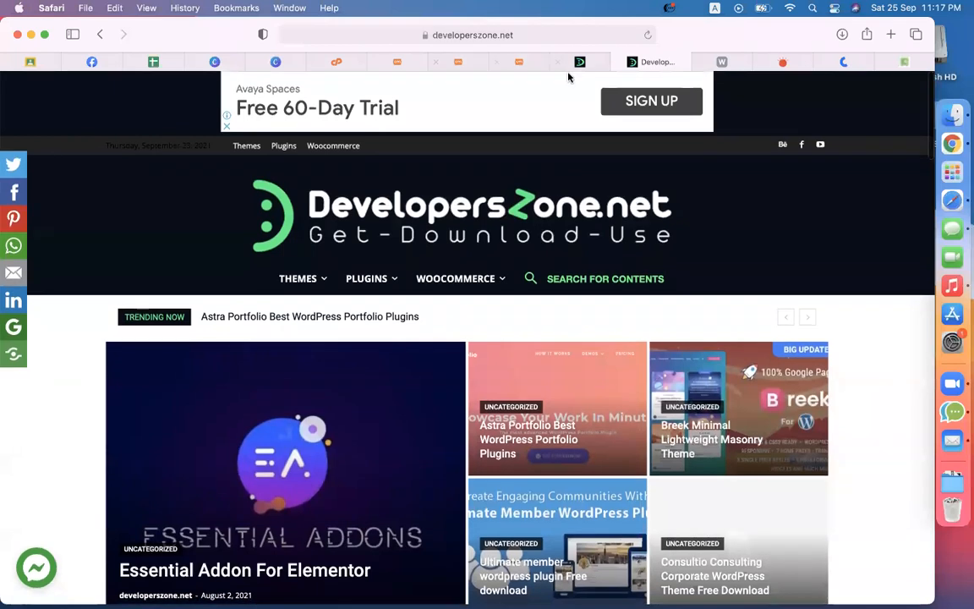
{"action": "scroll", "coordinate": [474, 254], "scroll_direction": "down", "scroll_amount": 3}
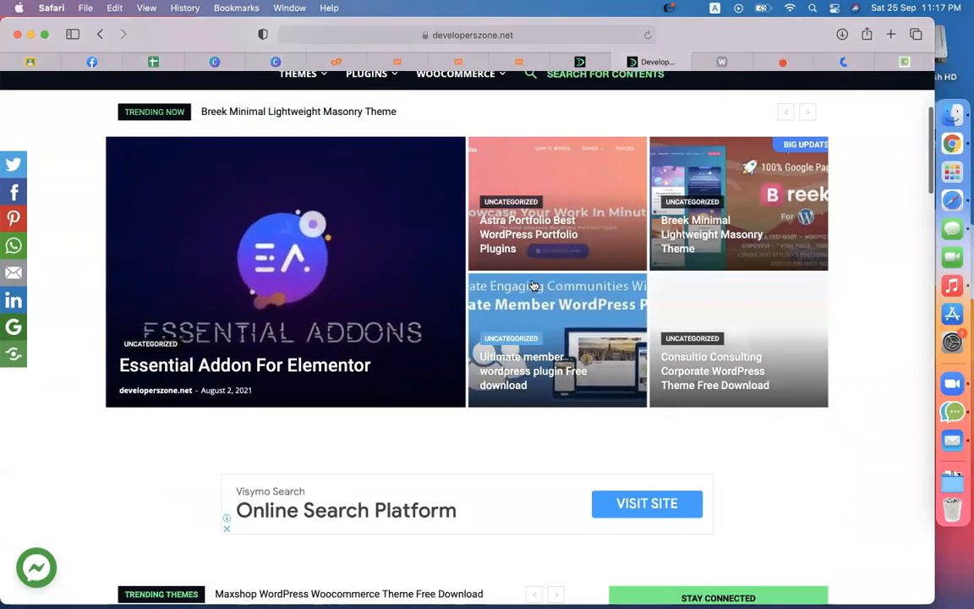
{"action": "scroll", "coordinate": [533, 284], "scroll_direction": "down", "scroll_amount": 1}
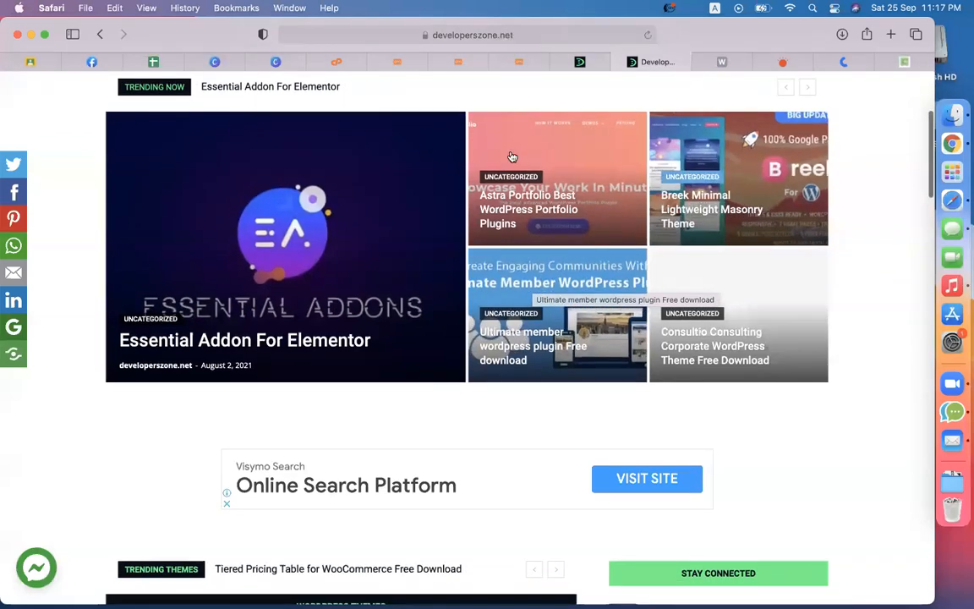
{"action": "scroll", "coordinate": [541, 373], "scroll_direction": "down", "scroll_amount": 4}
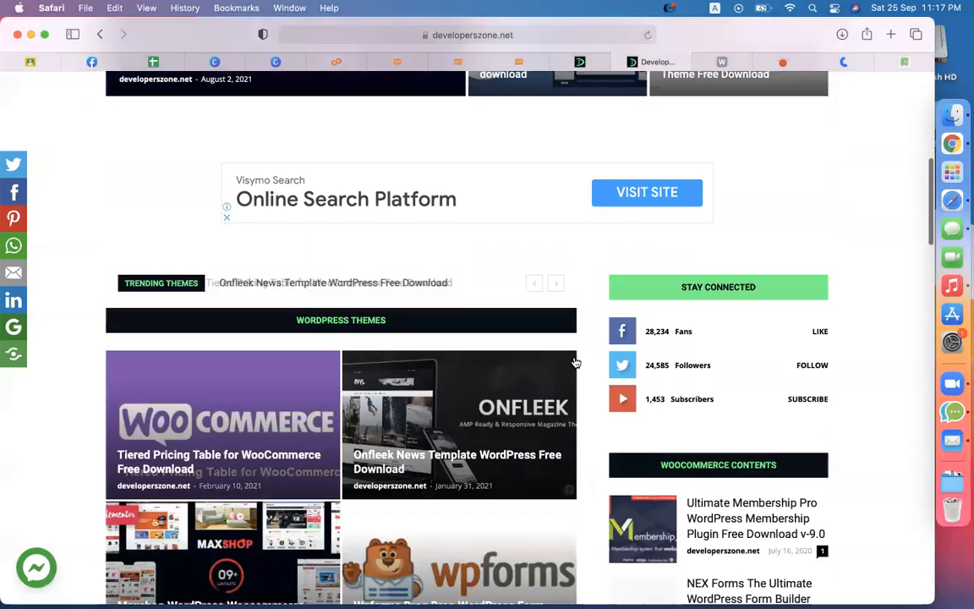
{"action": "scroll", "coordinate": [575, 362], "scroll_direction": "down", "scroll_amount": 4}
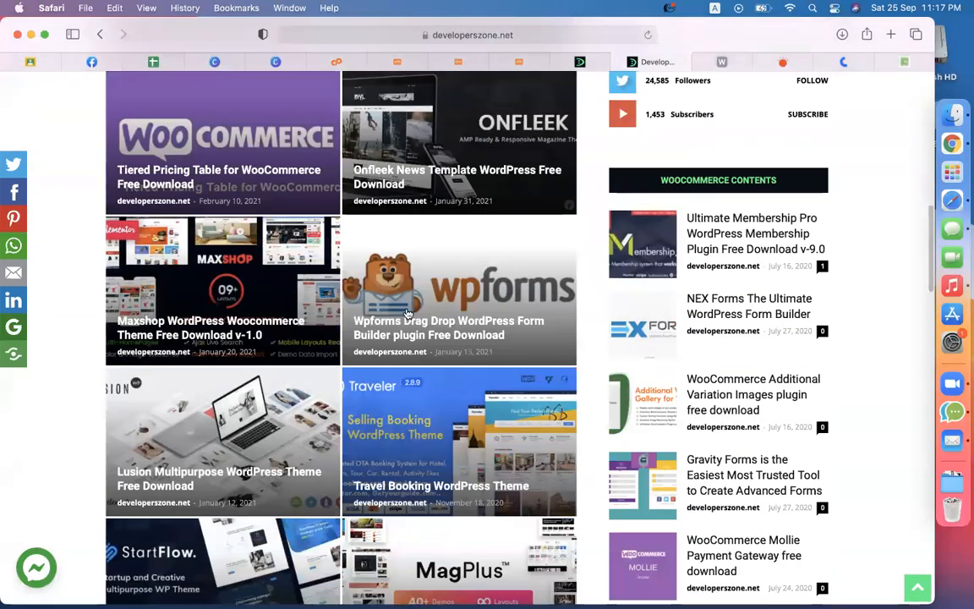
{"action": "scroll", "coordinate": [407, 313], "scroll_direction": "up", "scroll_amount": 6}
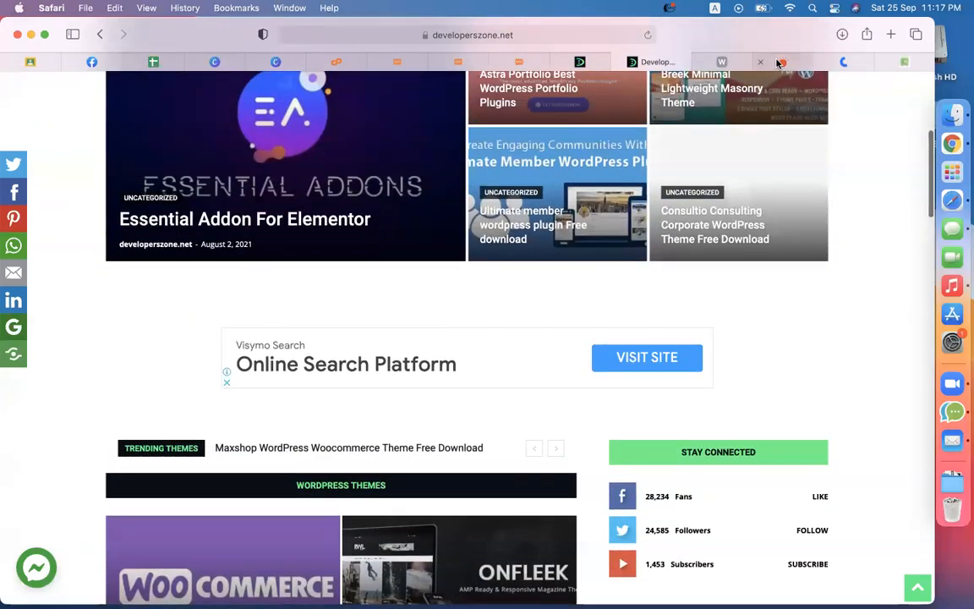
{"action": "left_click", "coordinate": [778, 64]}
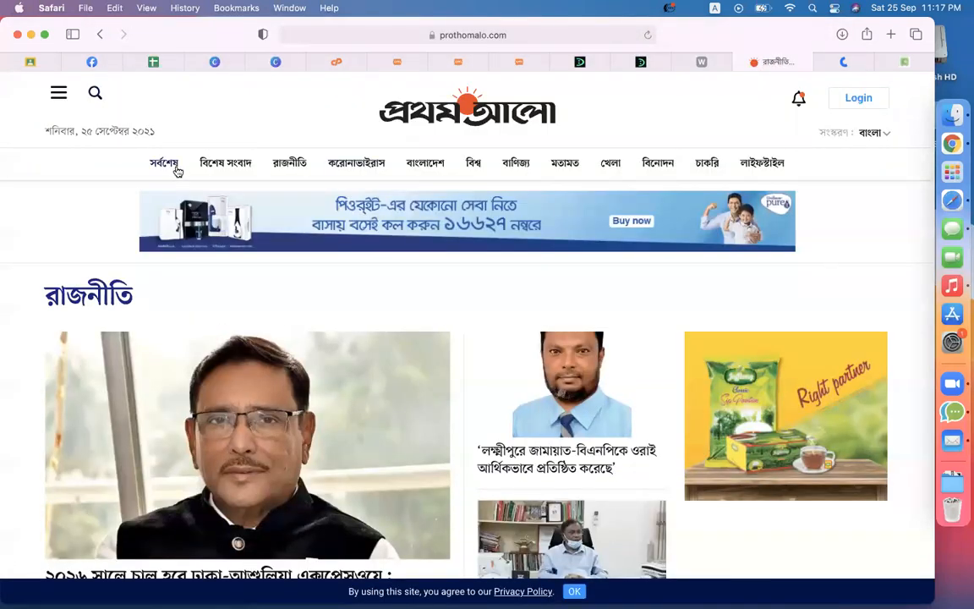
Step: Browse Prothom Alo's latest news and homepage, then return to the blog's page-builder layout
{"action": "left_click", "coordinate": [164, 165]}
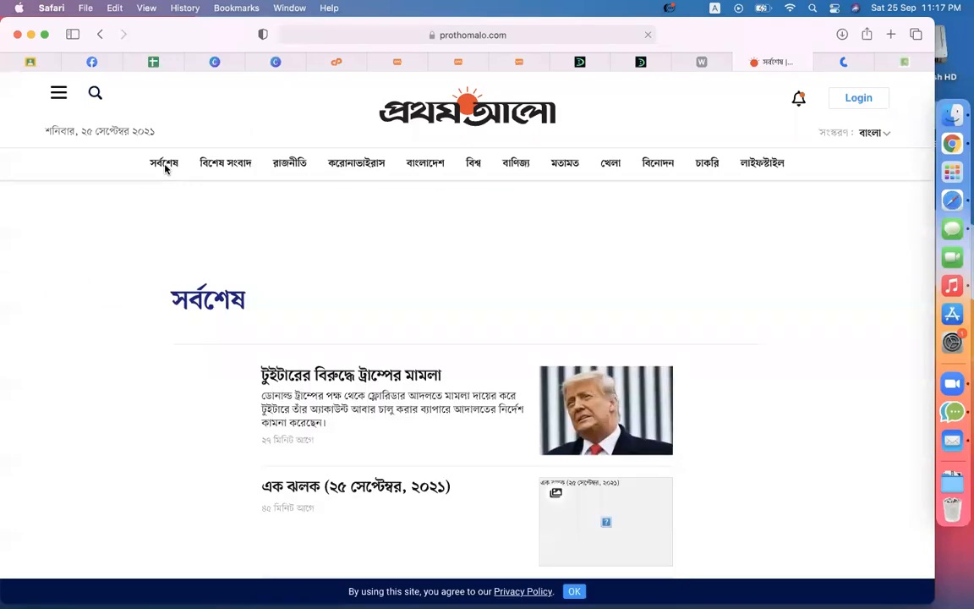
{"action": "left_click", "coordinate": [470, 100]}
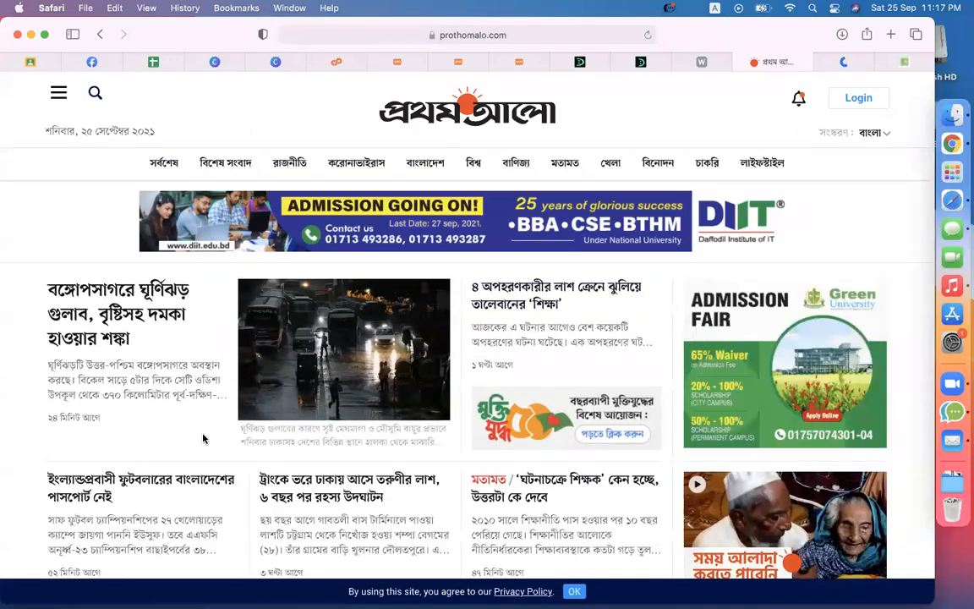
{"action": "scroll", "coordinate": [204, 438], "scroll_direction": "down", "scroll_amount": 10}
{"action": "scroll", "coordinate": [204, 438], "scroll_direction": "up", "scroll_amount": 10}
{"action": "scroll", "coordinate": [202, 438], "scroll_direction": "down", "scroll_amount": 5}
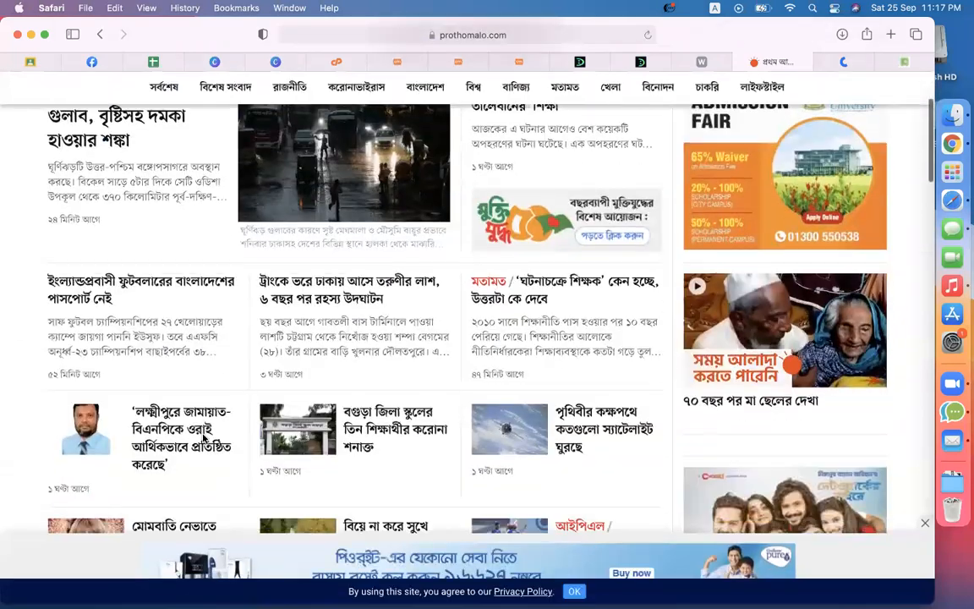
{"action": "scroll", "coordinate": [203, 438], "scroll_direction": "up", "scroll_amount": 5}
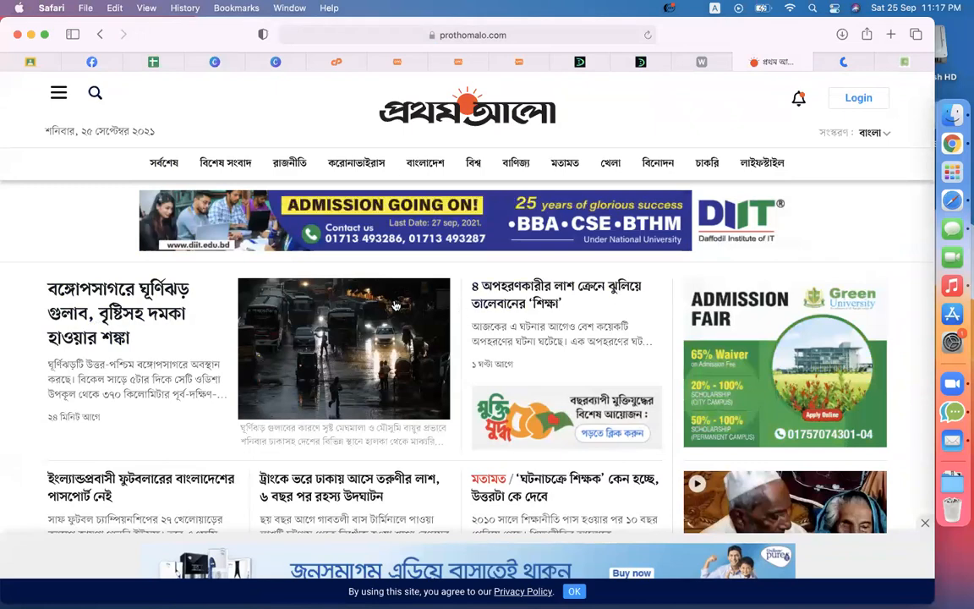
{"action": "scroll", "coordinate": [482, 288], "scroll_direction": "down", "scroll_amount": 5}
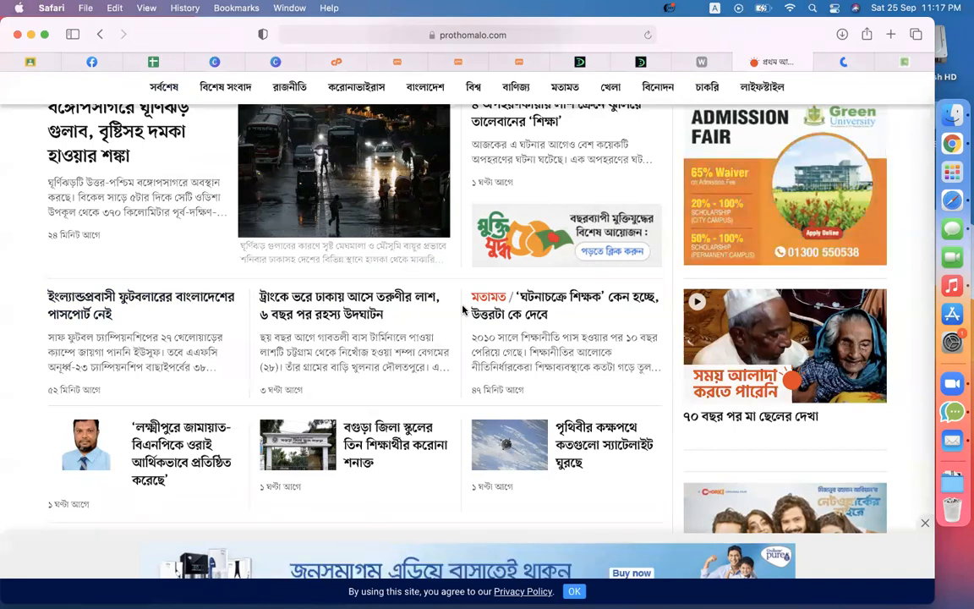
{"action": "scroll", "coordinate": [424, 507], "scroll_direction": "up", "scroll_amount": 5}
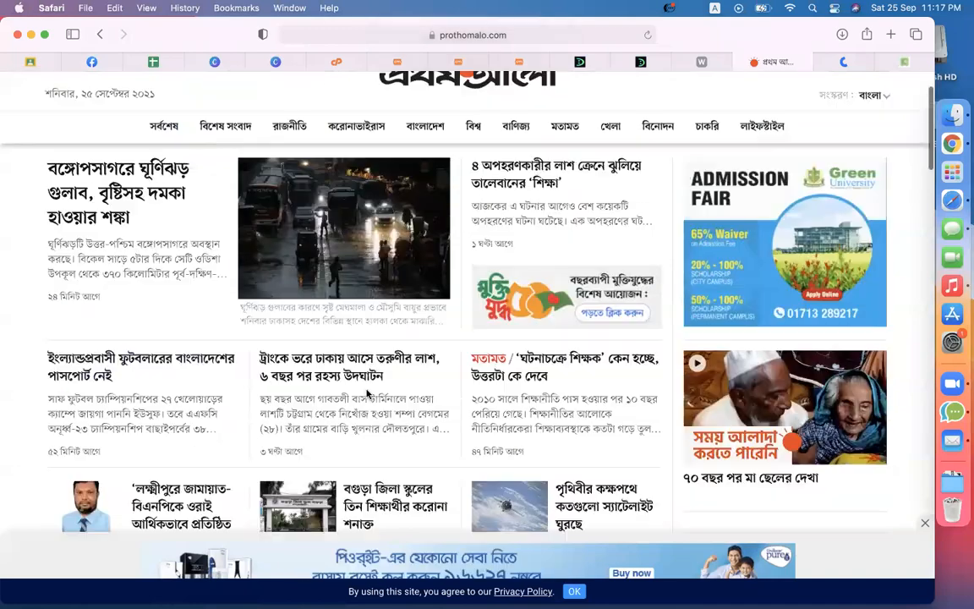
{"action": "scroll", "coordinate": [367, 394], "scroll_direction": "down", "scroll_amount": 2}
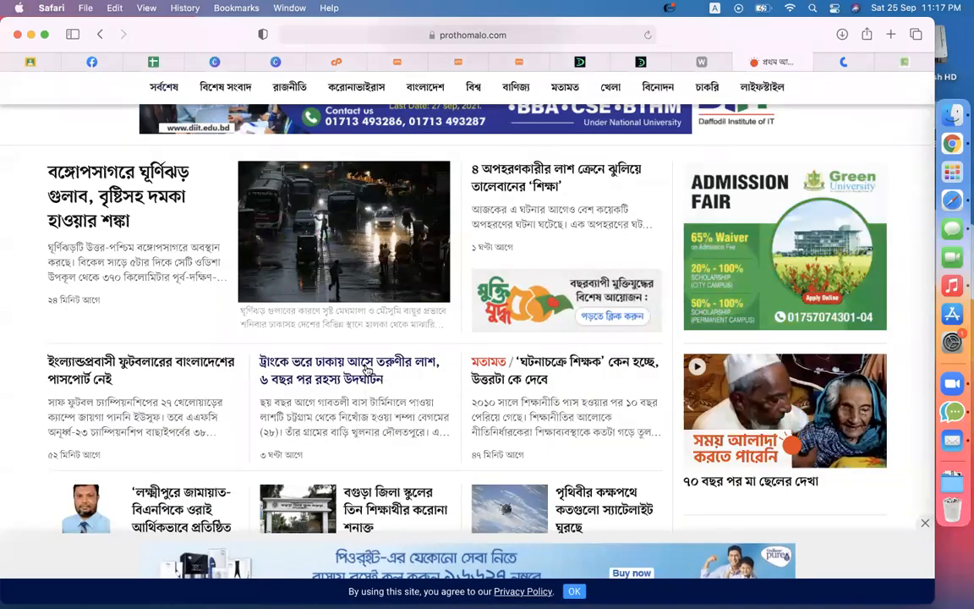
{"action": "scroll", "coordinate": [602, 418], "scroll_direction": "down", "scroll_amount": 3}
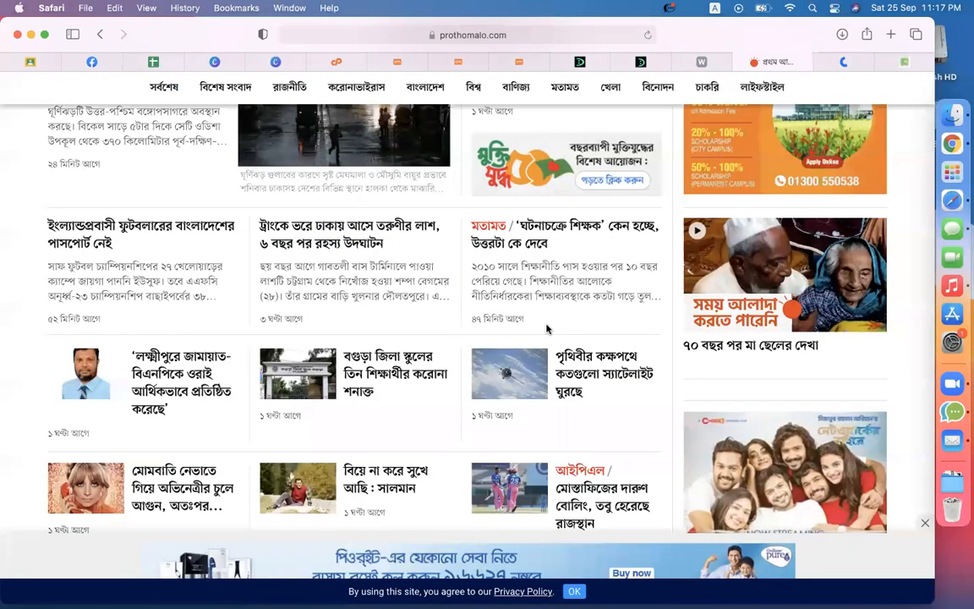
{"action": "left_click", "coordinate": [464, 63]}
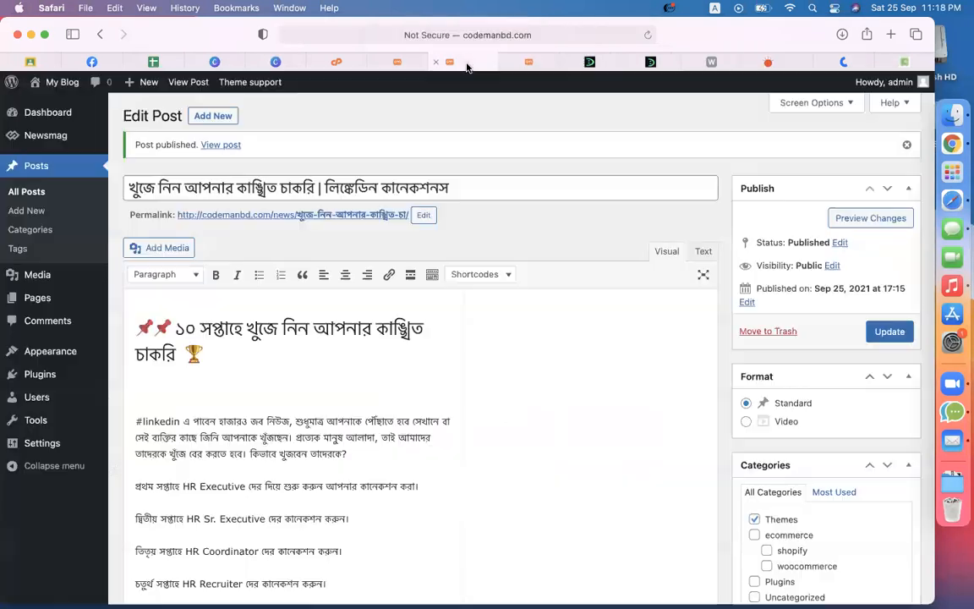
{"action": "left_click", "coordinate": [535, 62]}
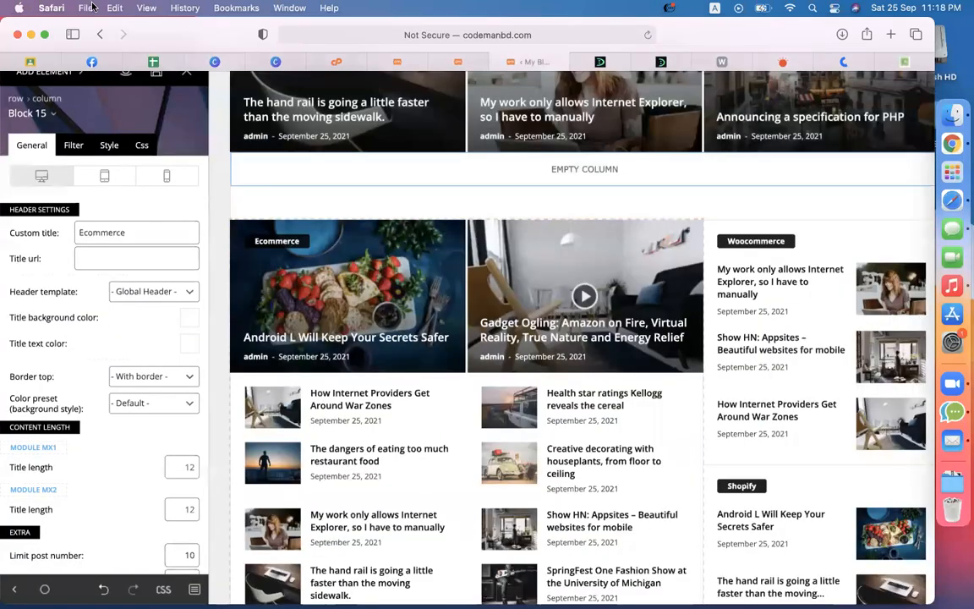
Step: Start a new CMBD-100 assignment after opening and discarding a Material form
{"action": "left_click", "coordinate": [30, 63]}
{"action": "left_click", "coordinate": [258, 143]}
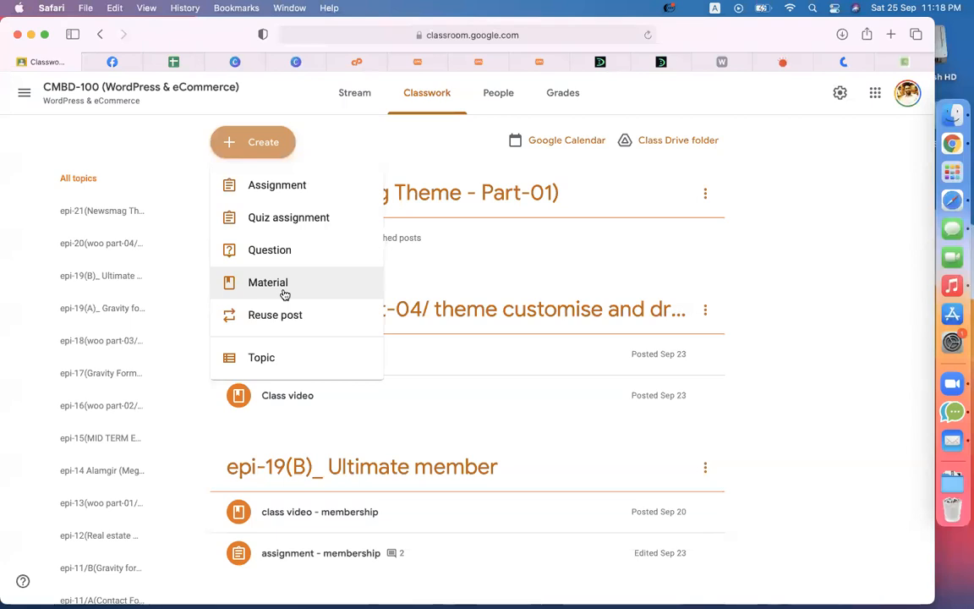
{"action": "left_click", "coordinate": [285, 292]}
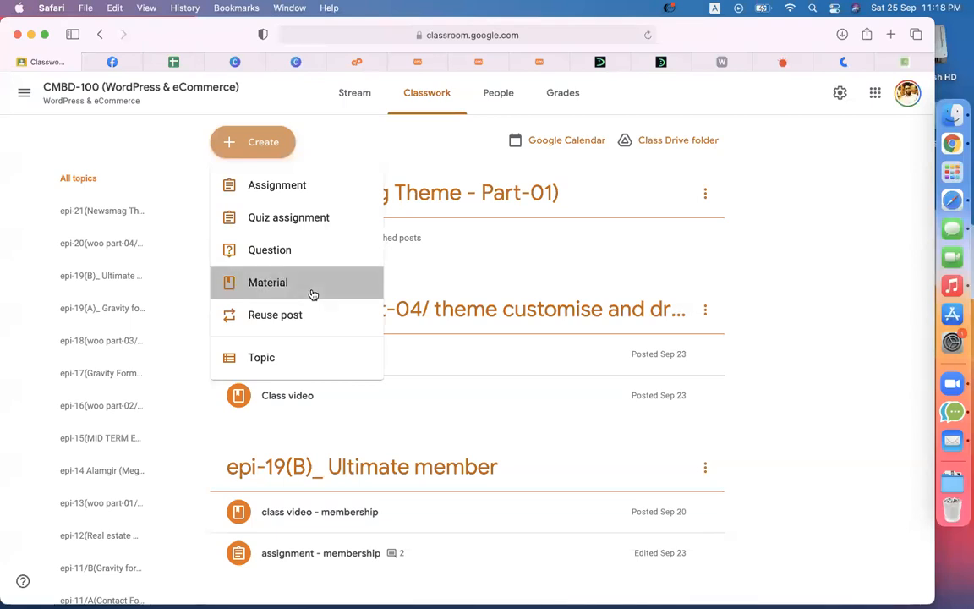
{"action": "left_click", "coordinate": [16, 89]}
{"action": "left_click", "coordinate": [256, 151]}
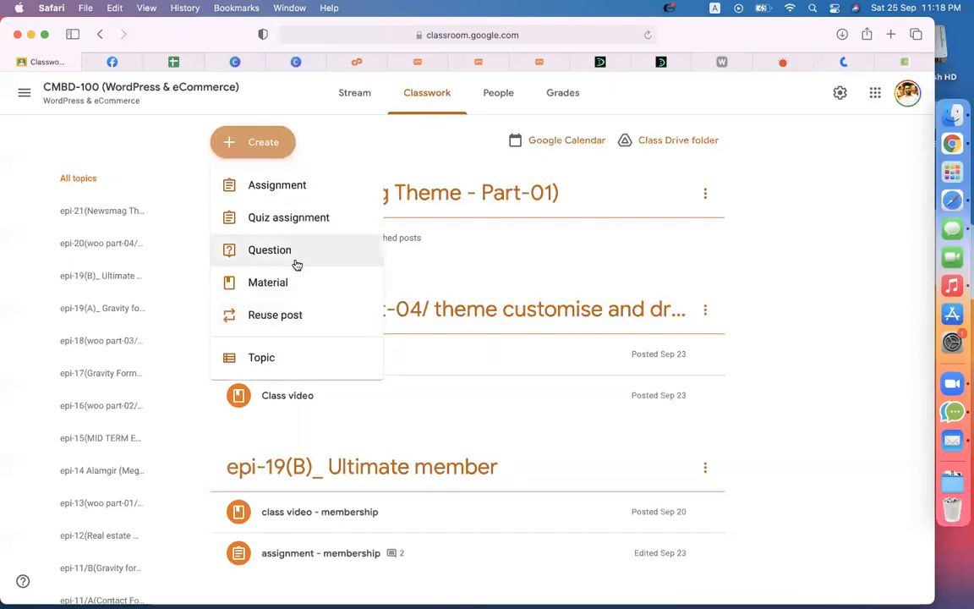
{"action": "left_click", "coordinate": [279, 196]}
Step: Title the assignment 'assignment(NewsMag)', then go to the Prothom Alo homepage
{"action": "left_click", "coordinate": [218, 149]}
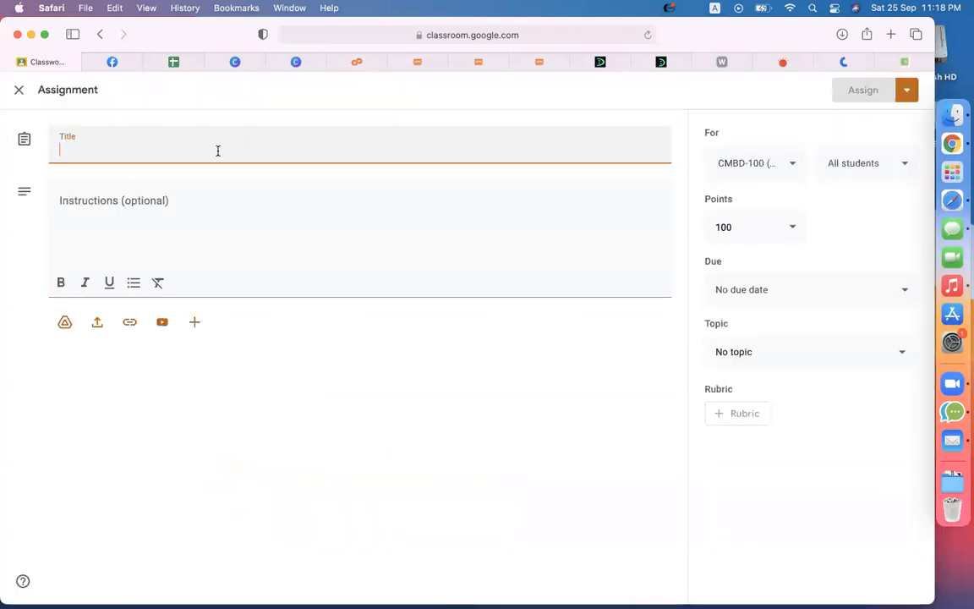
{"action": "type", "text": "ass"}
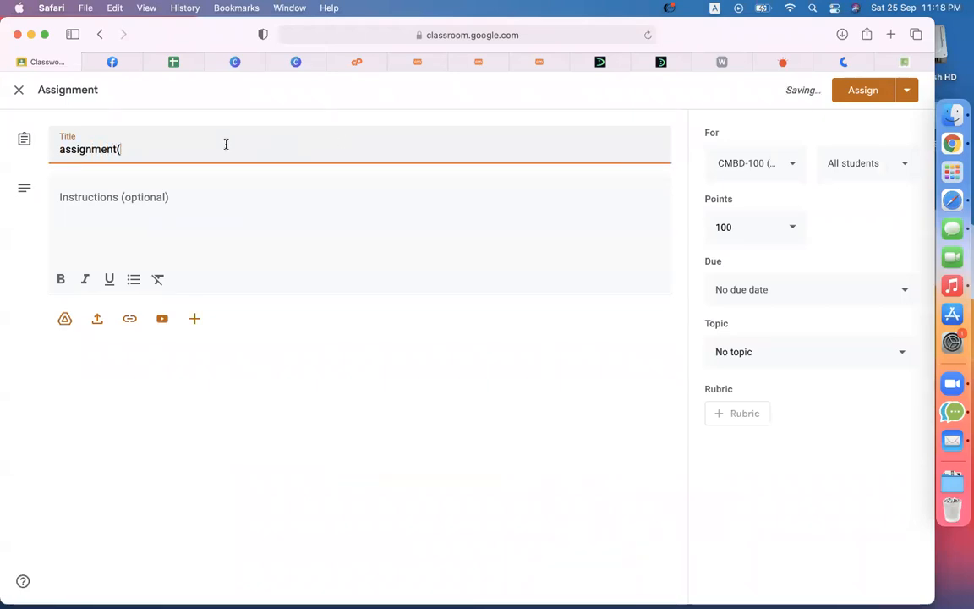
{"action": "type", "text": "ignment(NewsMag"}
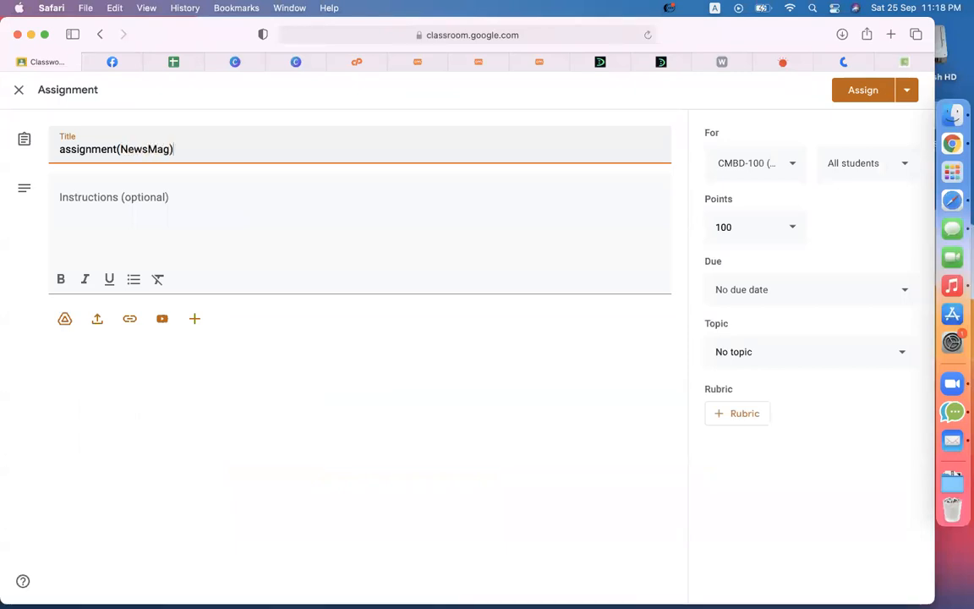
{"action": "left_click", "coordinate": [786, 61]}
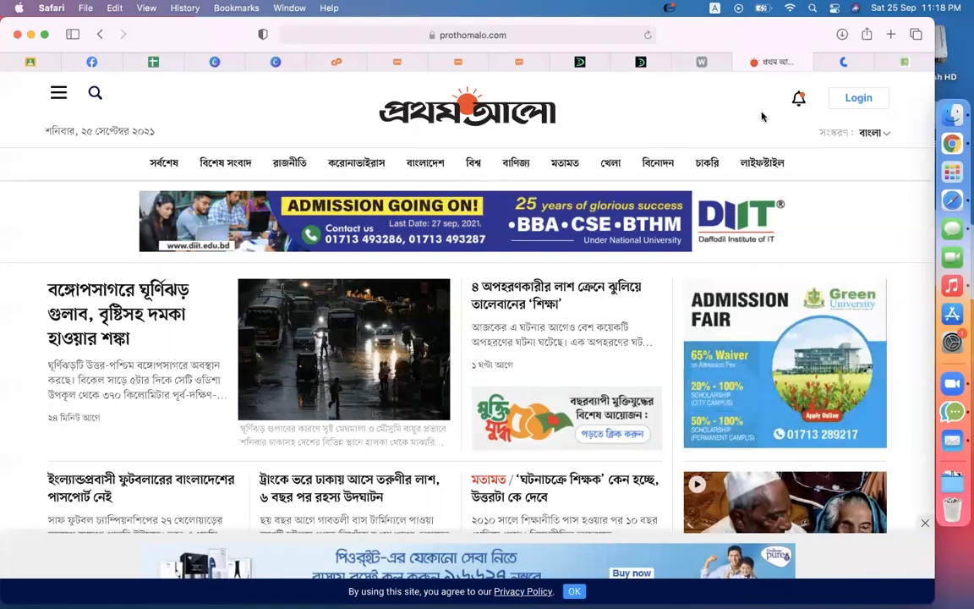
Step: Return to the developerszone.net privacy policy generator page and focus the address bar
{"action": "left_click", "coordinate": [926, 62]}
{"action": "left_click", "coordinate": [598, 34]}
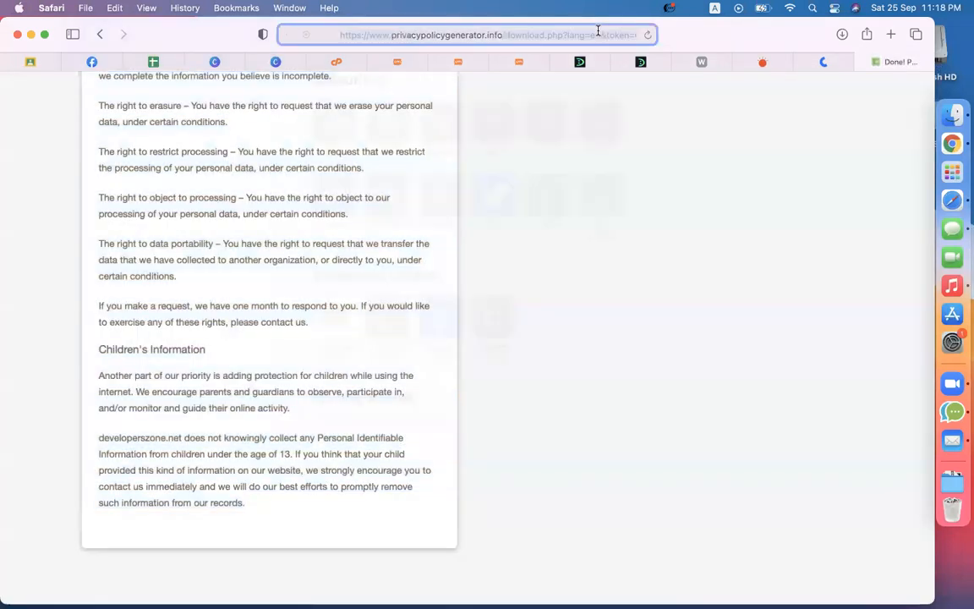
{"action": "left_click", "coordinate": [820, 172]}
{"action": "left_click", "coordinate": [765, 70]}
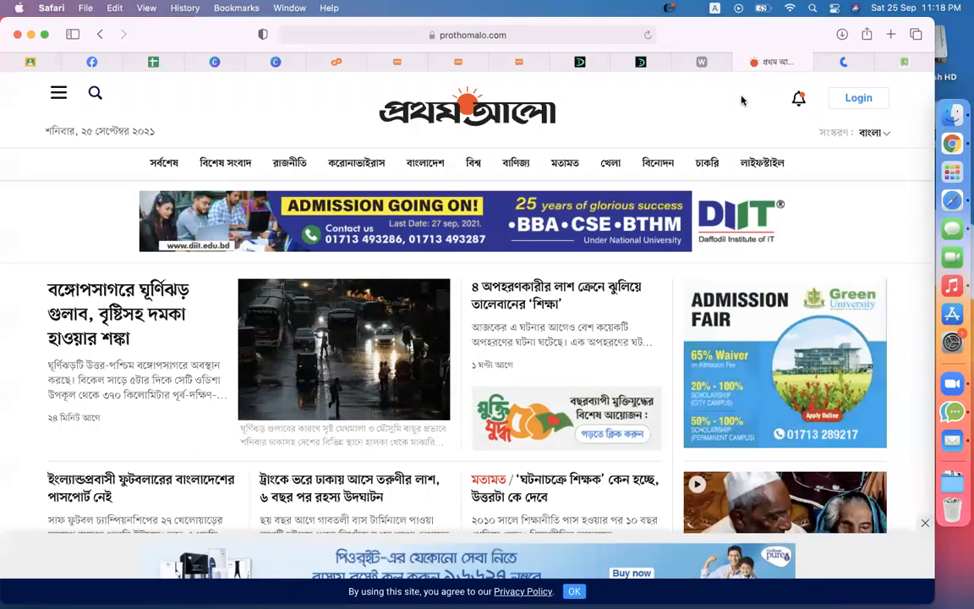
{"action": "left_click", "coordinate": [903, 63]}
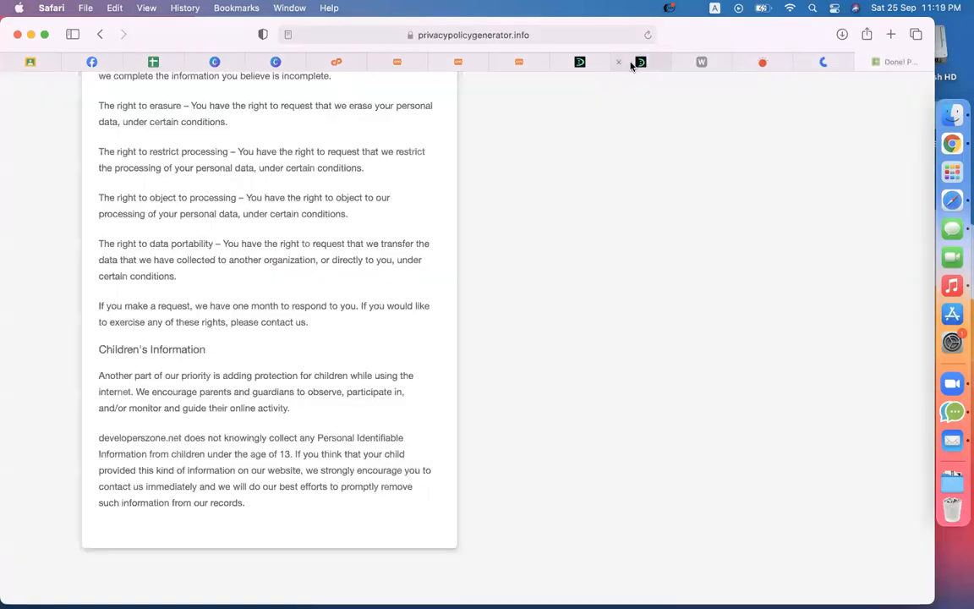
{"action": "scroll", "coordinate": [663, 265], "scroll_direction": "up", "scroll_amount": 15}
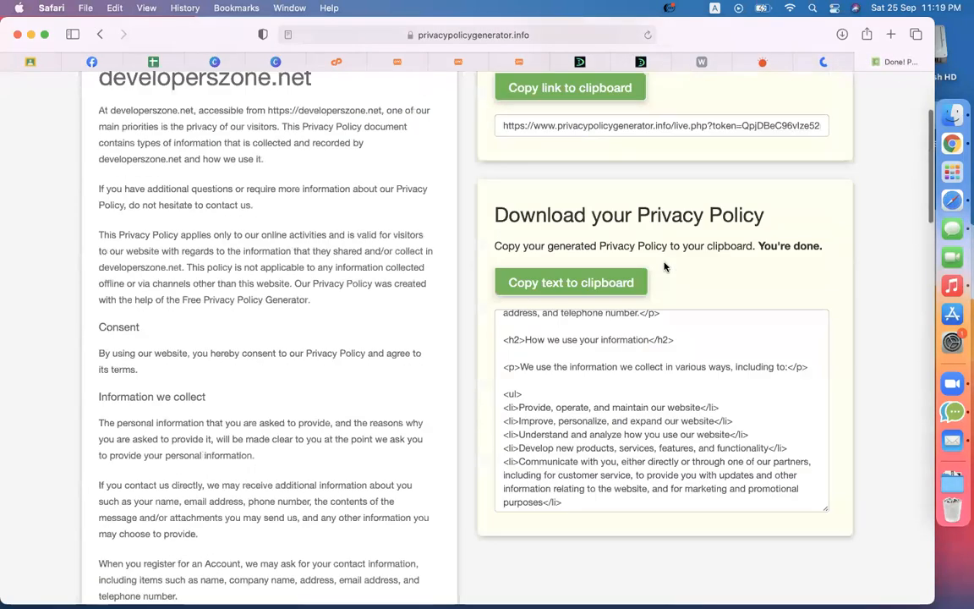
{"action": "left_click", "coordinate": [602, 37]}
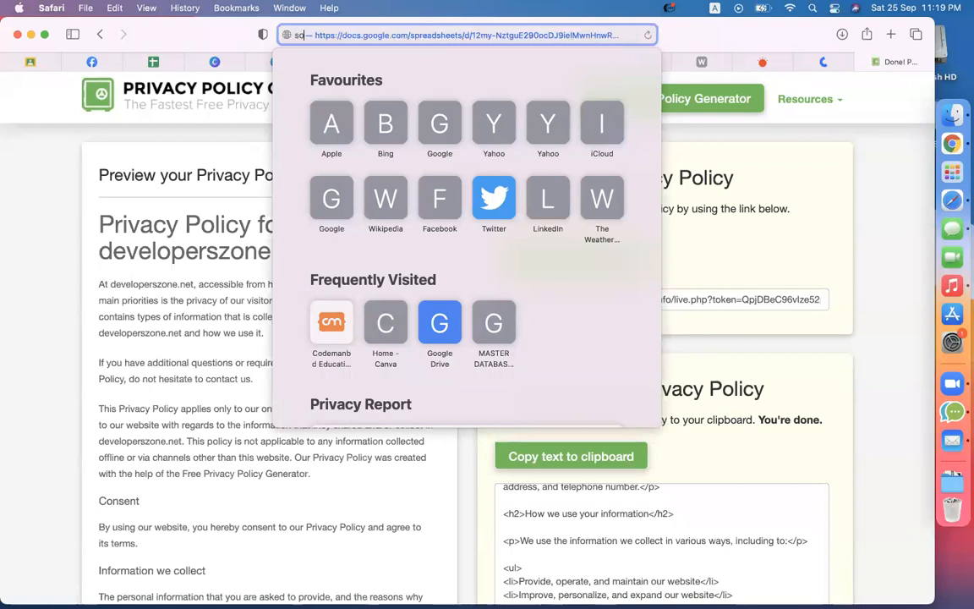
Step: Search 'solaiman lipi font download', open the SolaimanLipi wFonts page, then return to the page builder
{"action": "type", "text": "solaiman"}
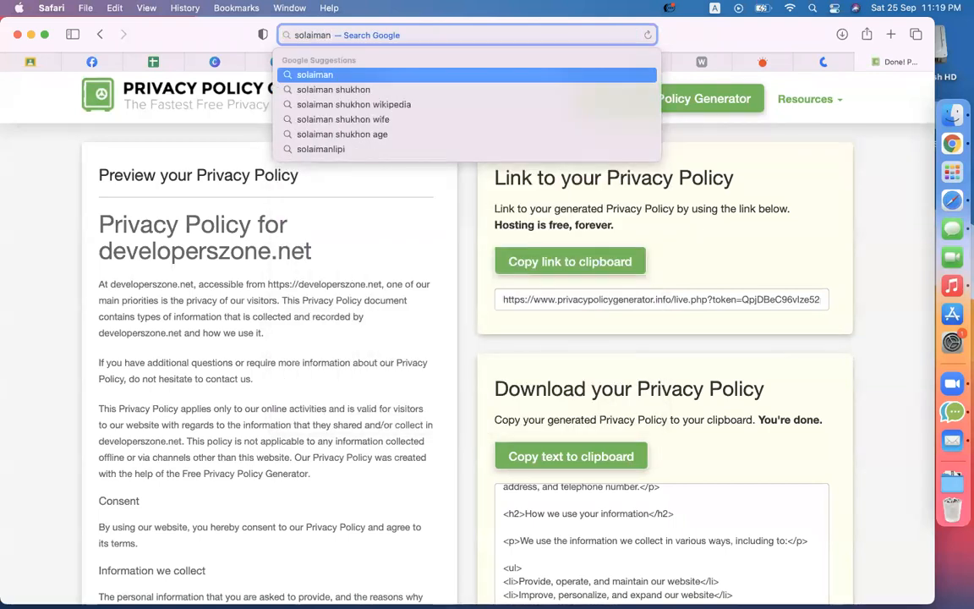
{"action": "type", "text": " lipi font download"}
{"action": "key", "text": "Return"}
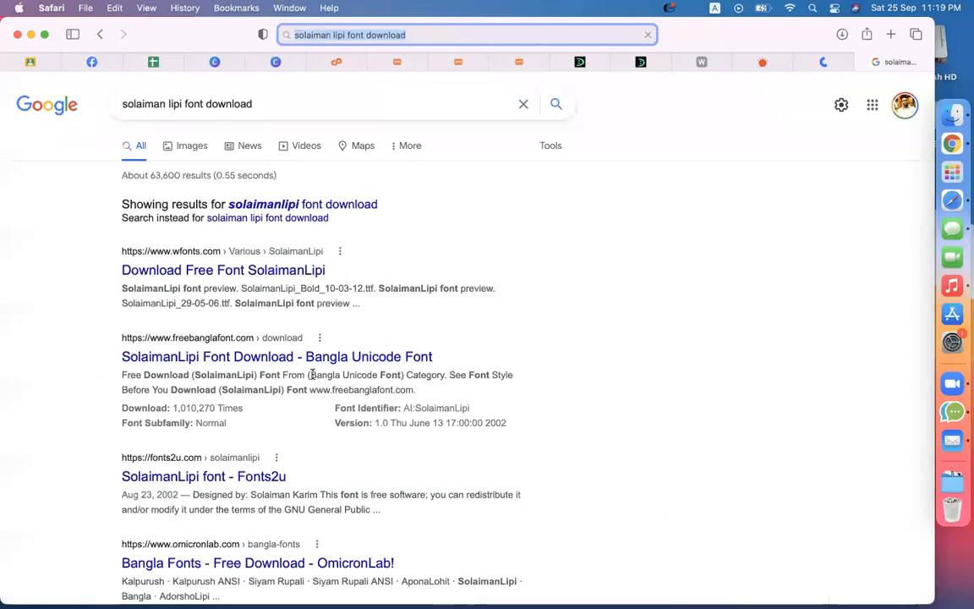
{"action": "left_click", "coordinate": [247, 277]}
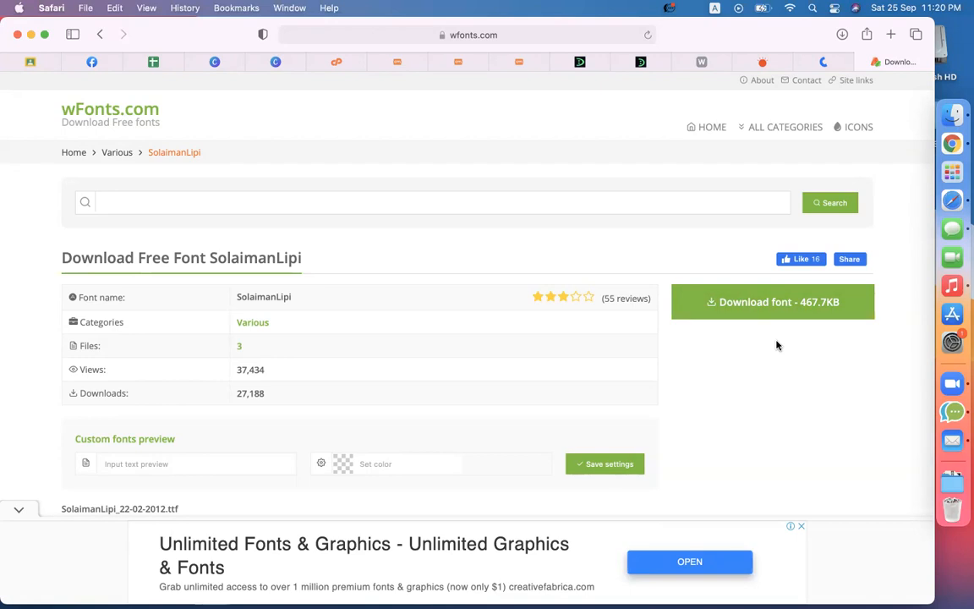
{"action": "left_click", "coordinate": [516, 61]}
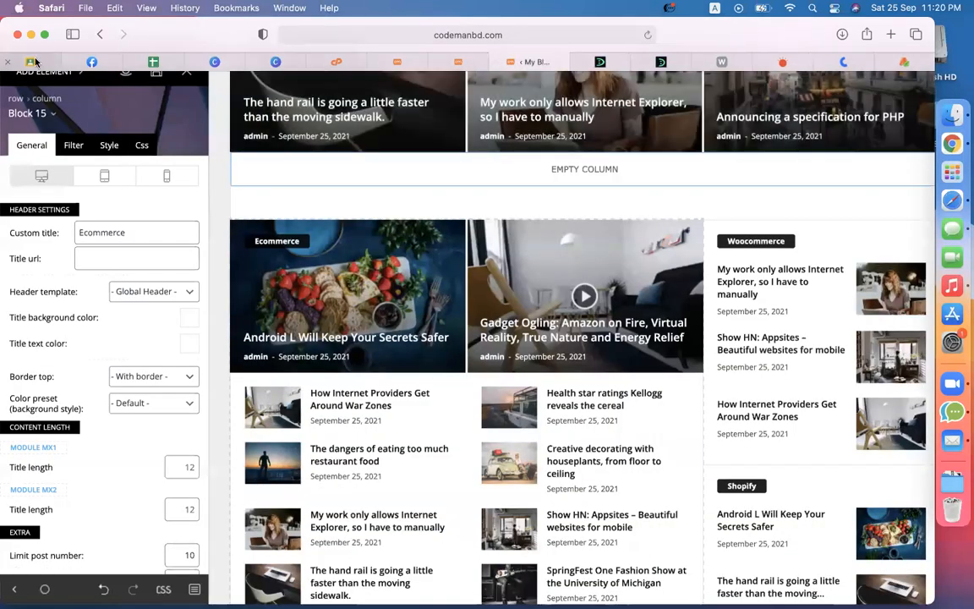
Step: Write instructions: make a news/channel/health/travel/fashion/beauty blog, 5 categories, 5 blogs each, customize home page
{"action": "left_click", "coordinate": [38, 62]}
{"action": "left_click", "coordinate": [213, 211]}
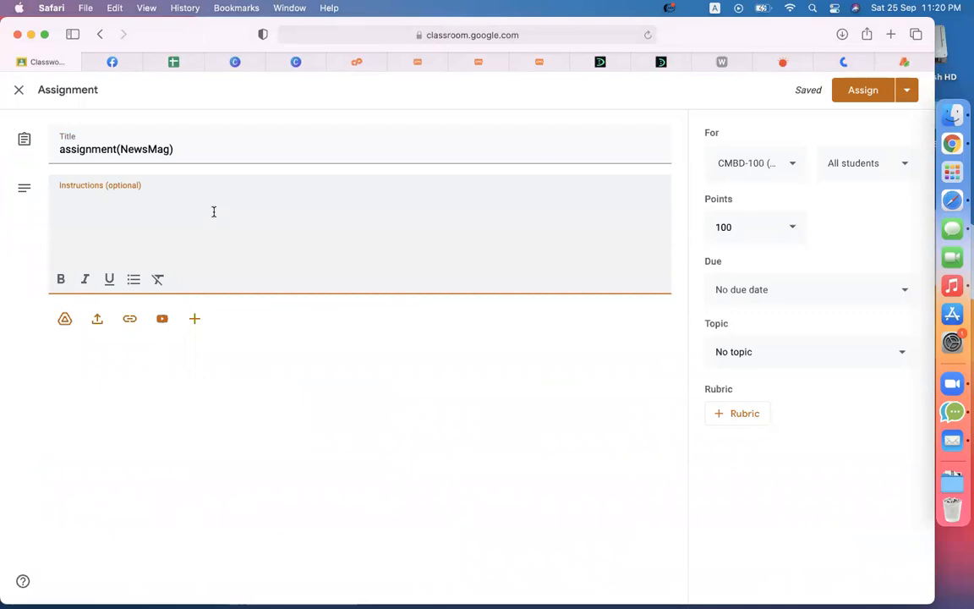
{"action": "type", "text": "make a news/ channel /"}
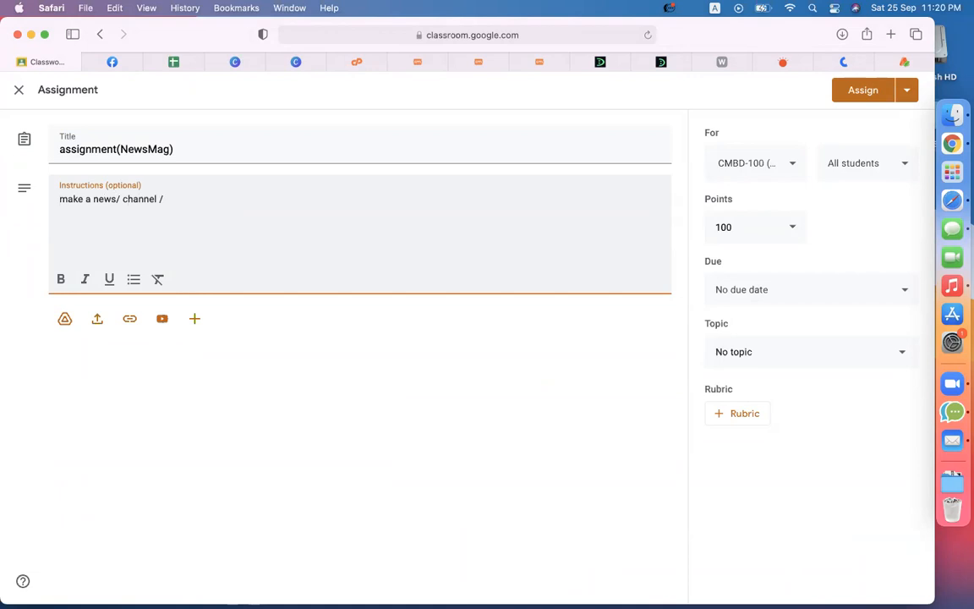
{"action": "type", "text": " he"}
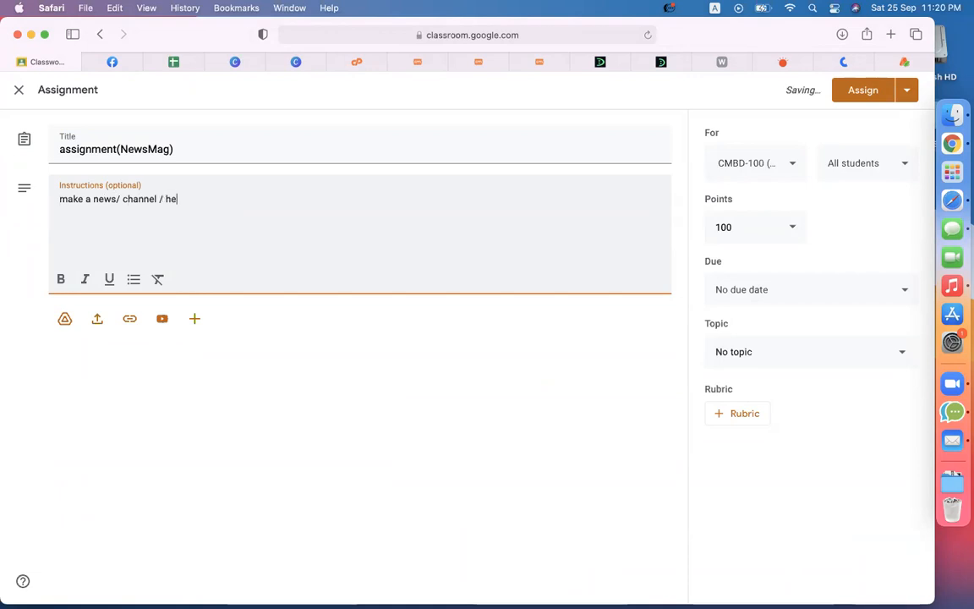
{"action": "type", "text": "alth/ travel / fashion / beauty b;o"}
{"action": "key", "text": "BackSpace"}
{"action": "type", "text": "ow"}
{"action": "key", "text": "BackSpace"}
{"action": "type", "text": "g "}
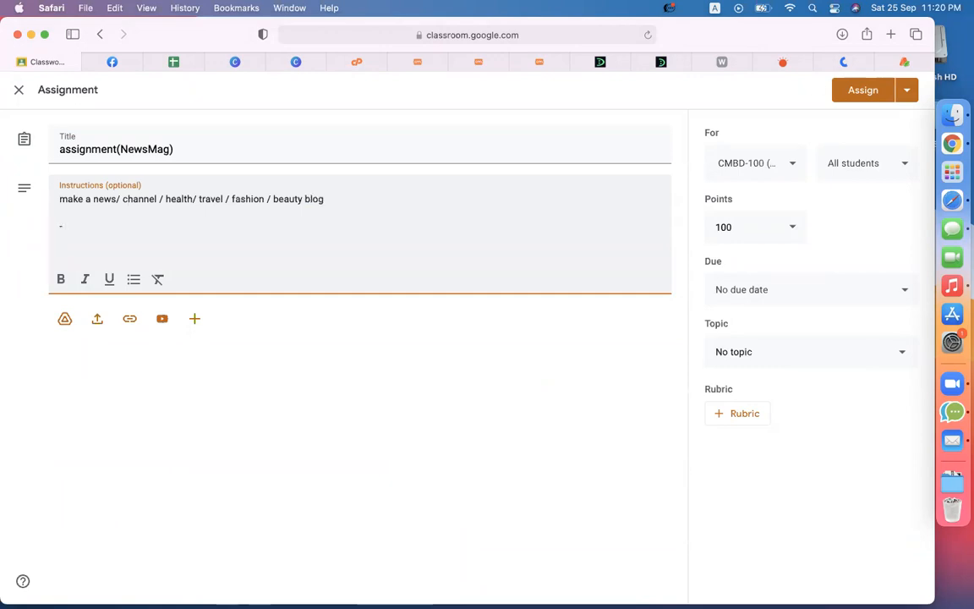
{"action": "type", "text": " 5 categories"}
{"action": "key", "text": "Return"}
{"action": "type", "text": "- "}
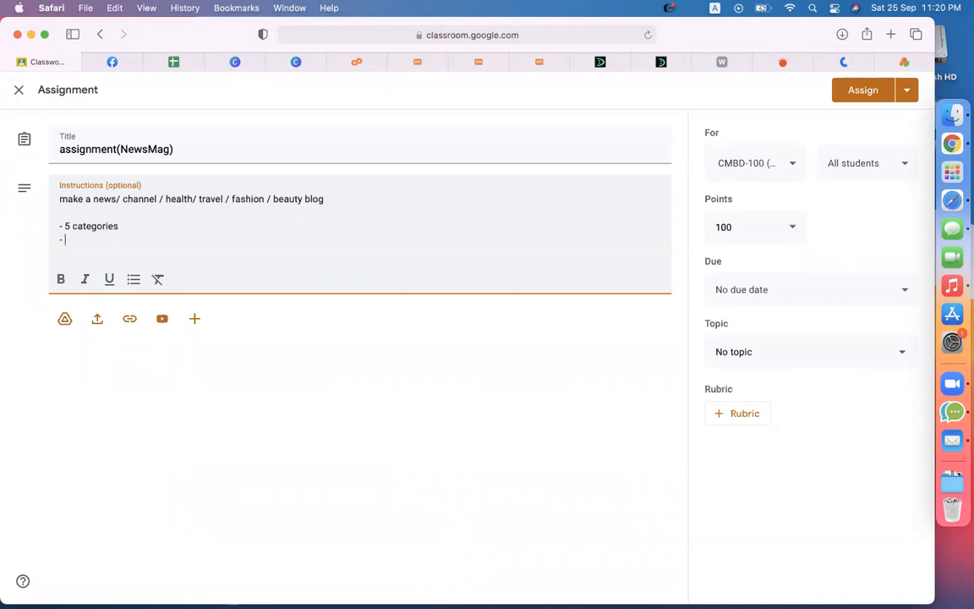
{"action": "type", "text": "at each cat - up"}
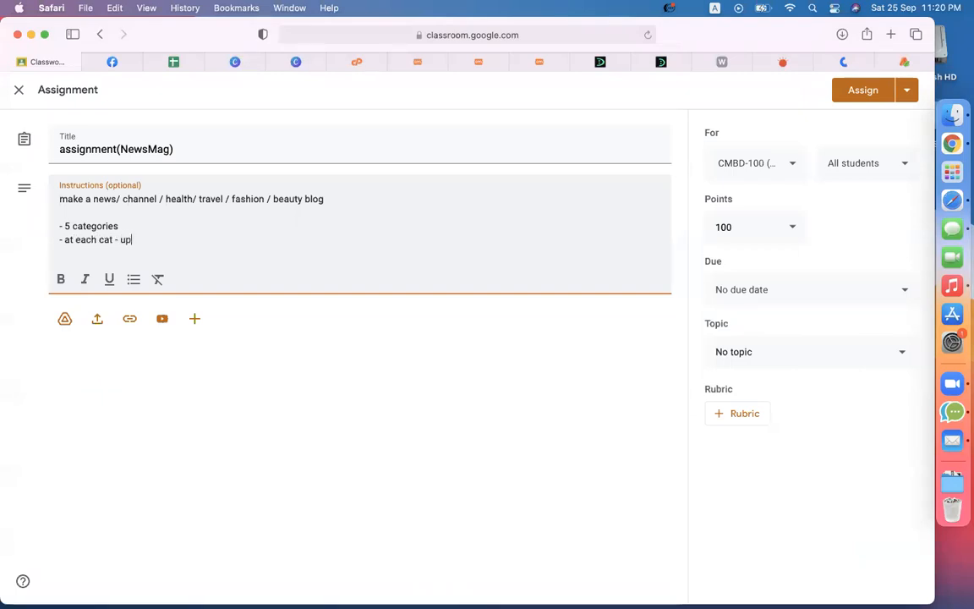
{"action": "type", "text": "load 5 blogs"}
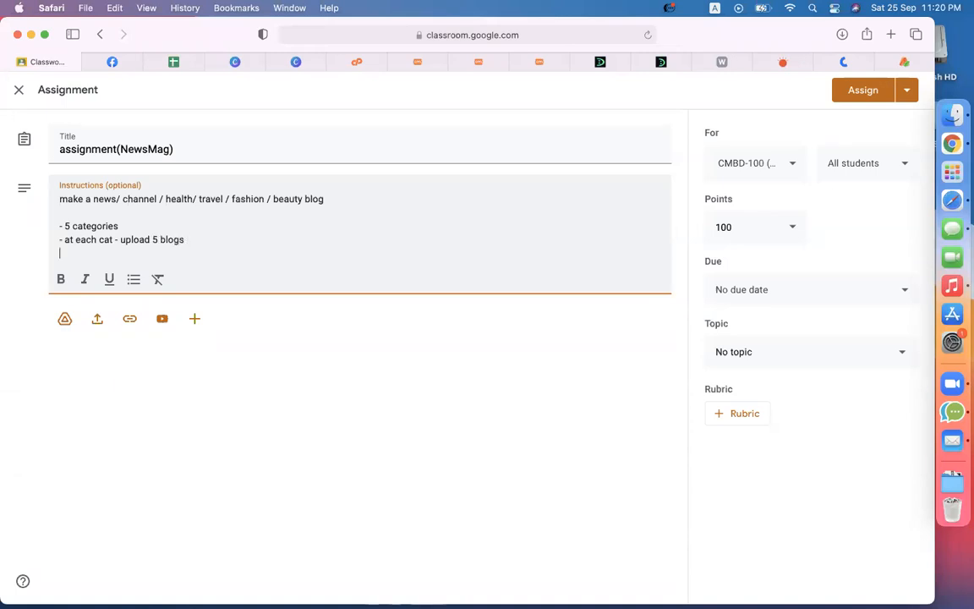
{"action": "key", "text": "Return"}
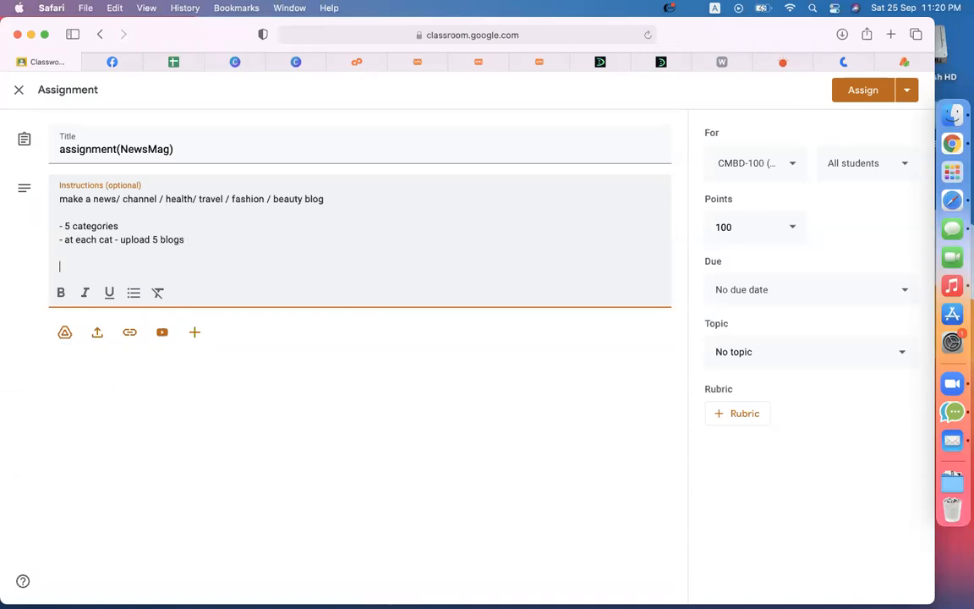
{"action": "type", "text": "customize home "}
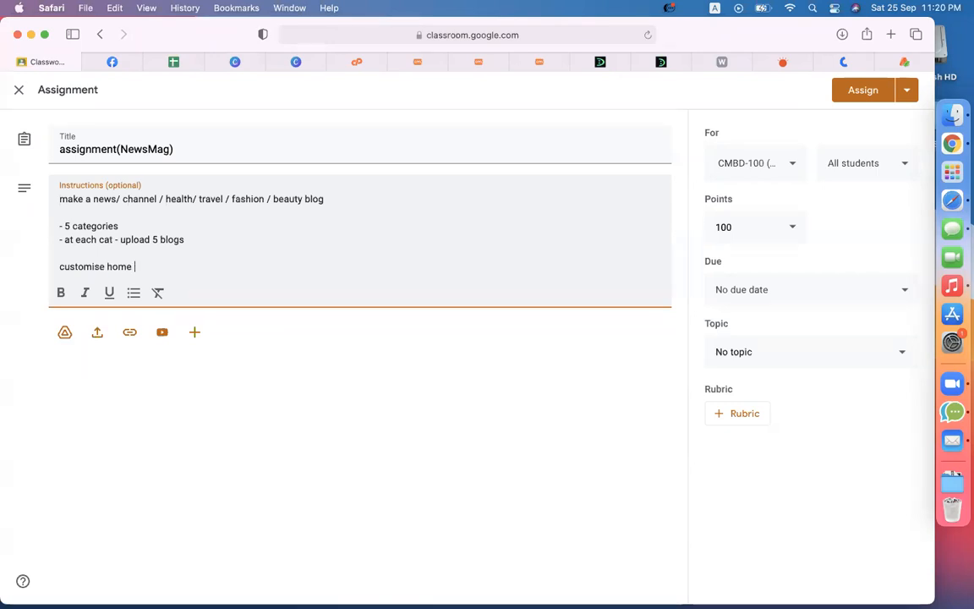
{"action": "type", "text": "page"}
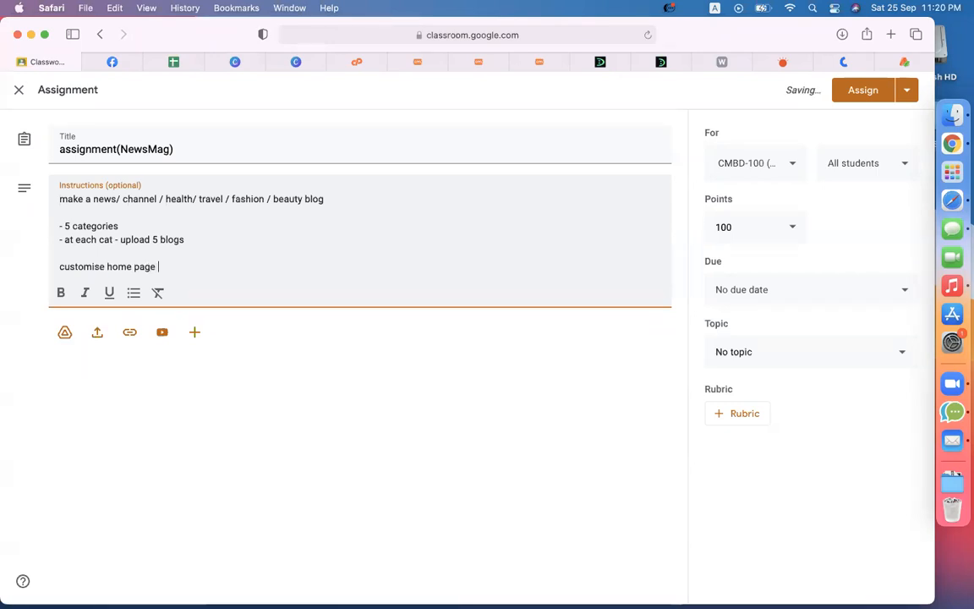
{"action": "type", "text": " & submit it"}
Step: File the assignment under topic epi-21(Newsmag Theme - Part-01) and assign it
{"action": "left_click", "coordinate": [787, 352]}
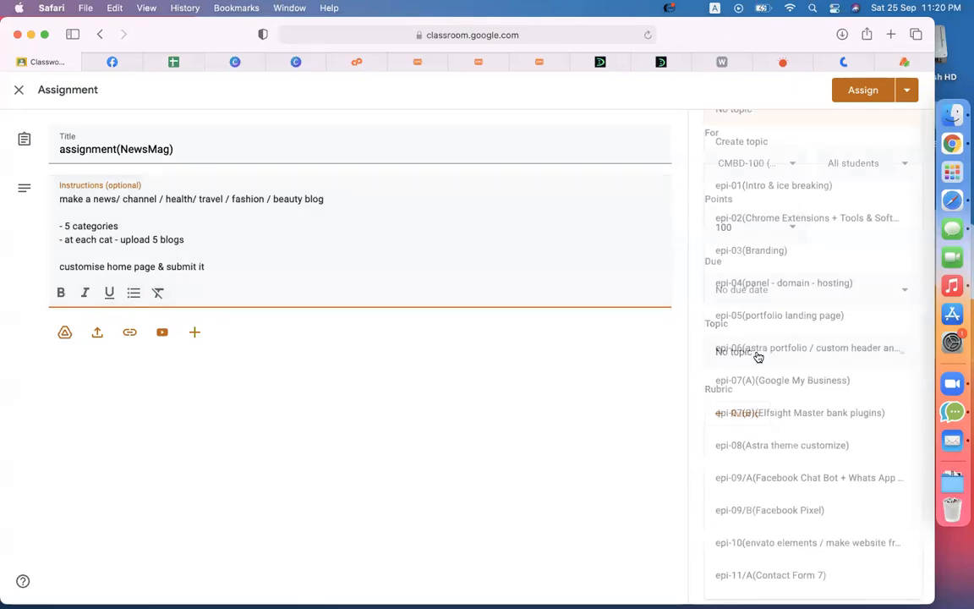
{"action": "scroll", "coordinate": [794, 557], "scroll_direction": "down", "scroll_amount": 5}
{"action": "left_click", "coordinate": [793, 575]}
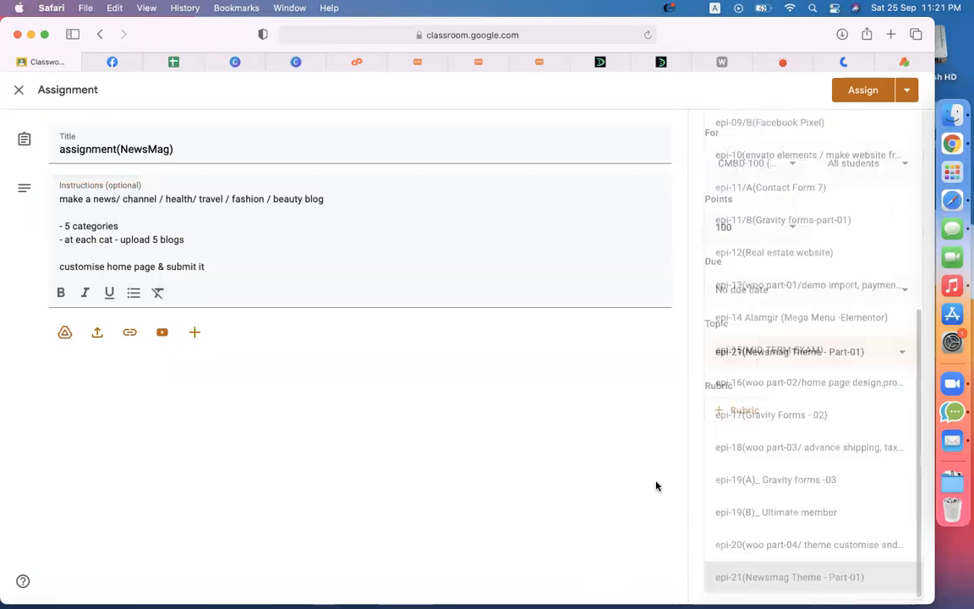
{"action": "left_click", "coordinate": [858, 90]}
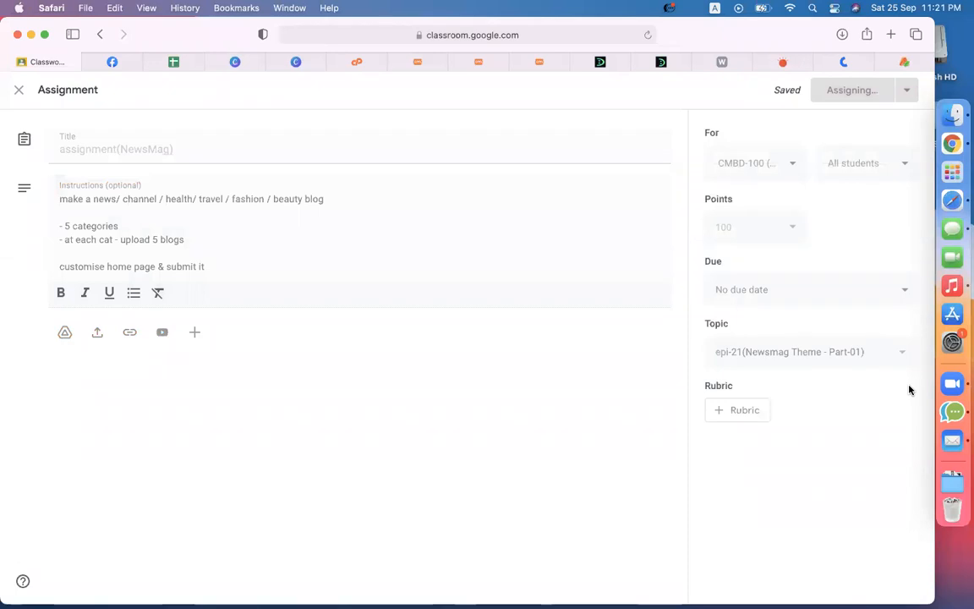
Step: Cycle through the browser tabs to reach the published Bengali LinkedIn post on the live site
{"action": "left_click", "coordinate": [421, 61]}
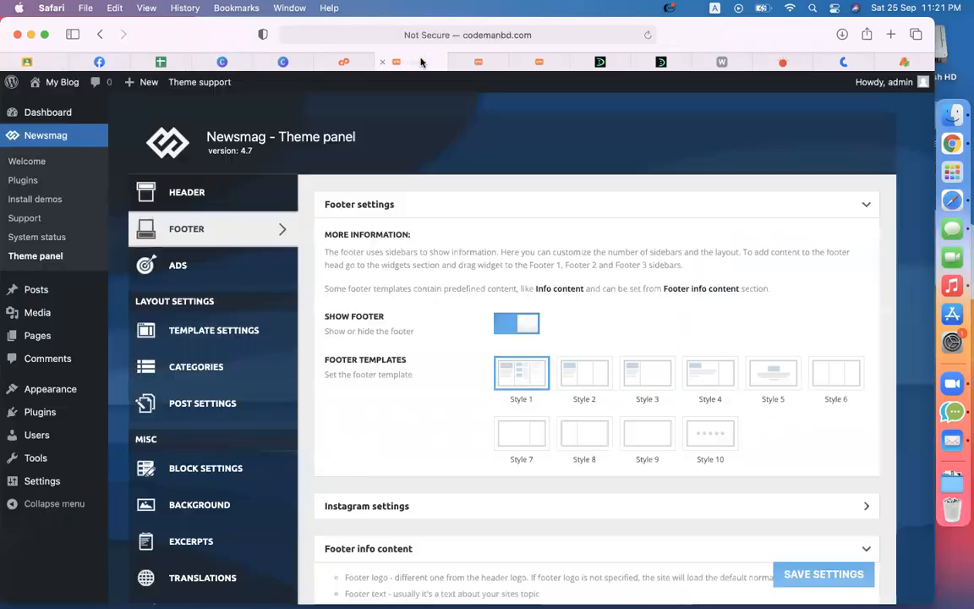
{"action": "left_click", "coordinate": [476, 62]}
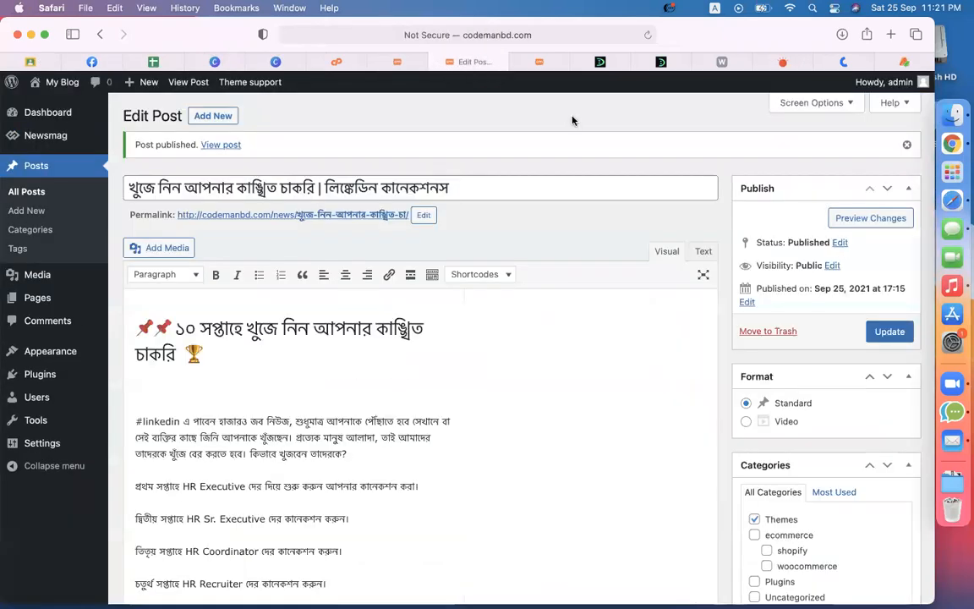
{"action": "left_click", "coordinate": [544, 62]}
{"action": "scroll", "coordinate": [380, 221], "scroll_direction": "up", "scroll_amount": 2}
{"action": "scroll", "coordinate": [402, 211], "scroll_direction": "down", "scroll_amount": 5}
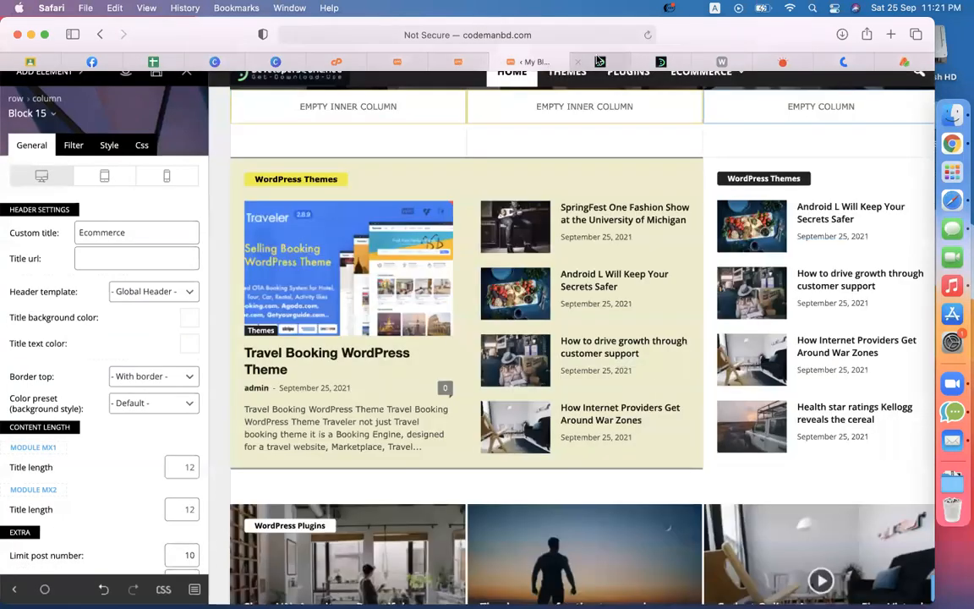
{"action": "left_click", "coordinate": [592, 62]}
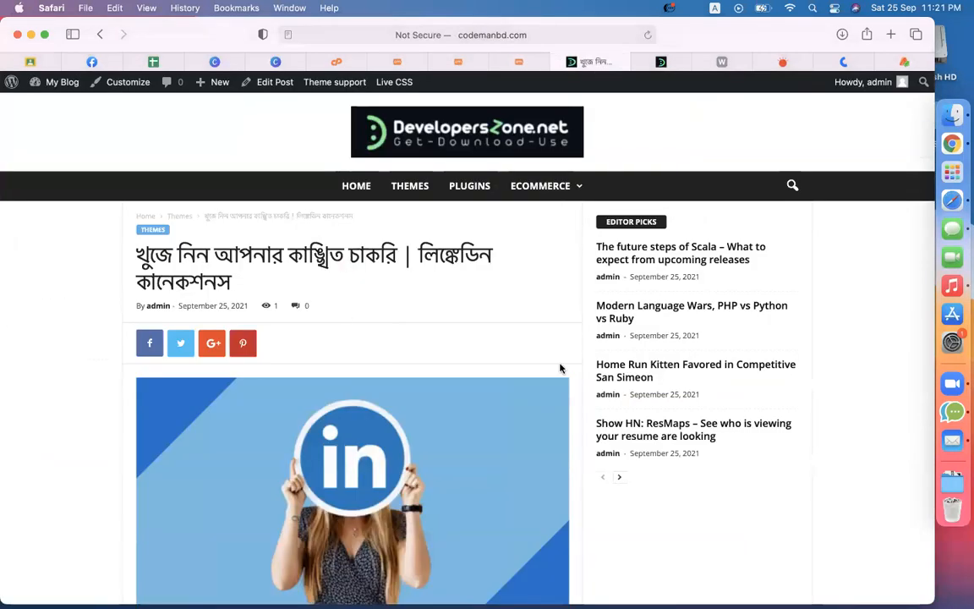
{"action": "scroll", "coordinate": [561, 370], "scroll_direction": "down", "scroll_amount": 15}
{"action": "scroll", "coordinate": [560, 369], "scroll_direction": "up", "scroll_amount": 15}
Step: Go to the site's THEMES category listing and browse its posts
{"action": "left_click", "coordinate": [396, 196]}
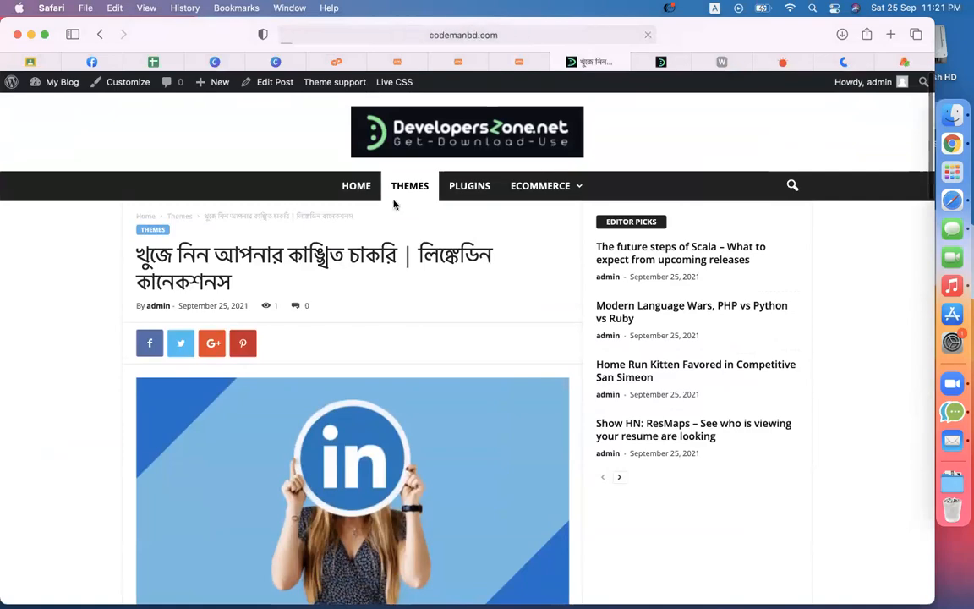
{"action": "scroll", "coordinate": [553, 391], "scroll_direction": "down", "scroll_amount": 5}
{"action": "scroll", "coordinate": [553, 391], "scroll_direction": "up", "scroll_amount": 5}
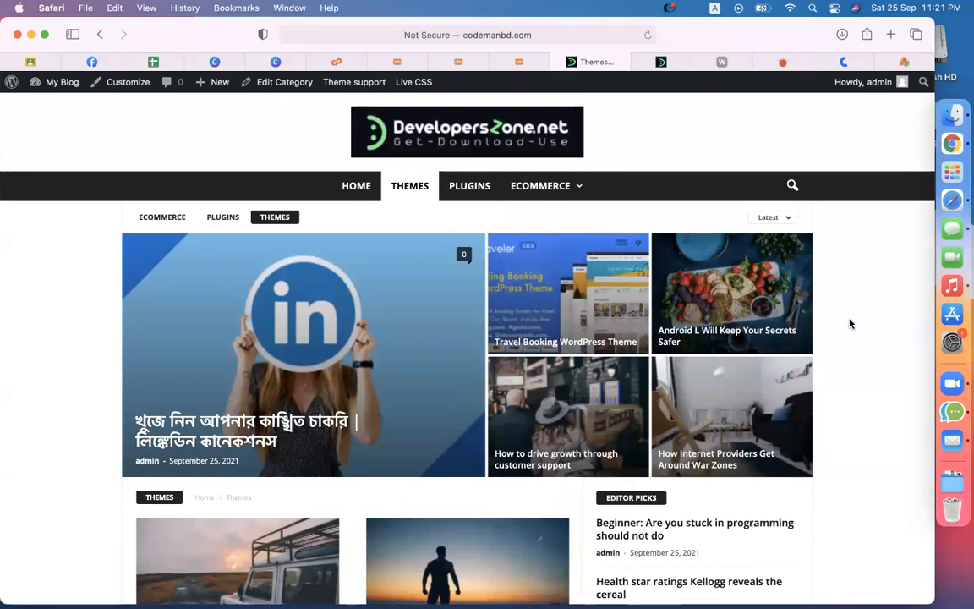
{"action": "scroll", "coordinate": [849, 324], "scroll_direction": "down", "scroll_amount": 10}
{"action": "scroll", "coordinate": [850, 324], "scroll_direction": "up", "scroll_amount": 12}
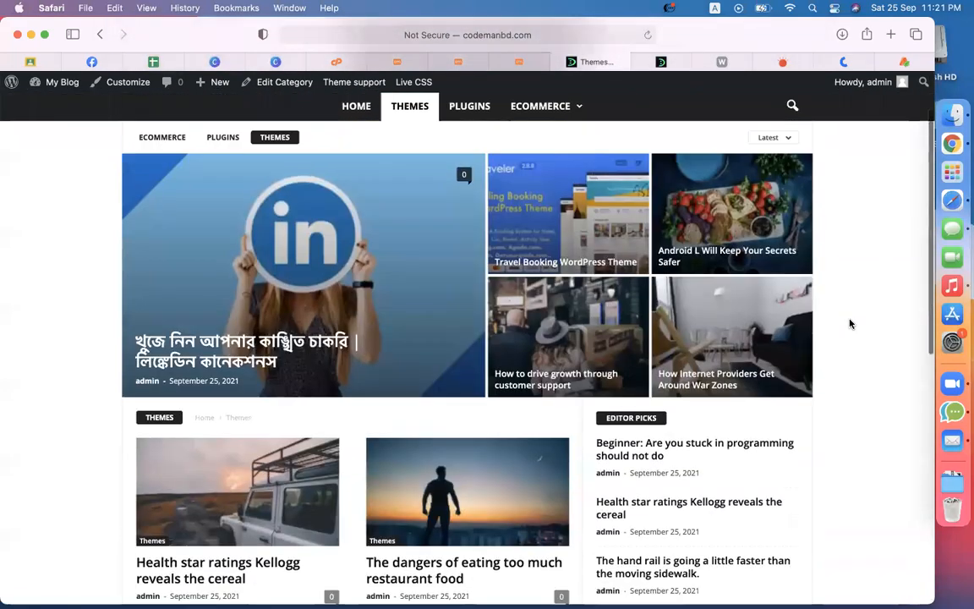
{"action": "scroll", "coordinate": [850, 324], "scroll_direction": "down", "scroll_amount": 3}
{"action": "scroll", "coordinate": [850, 324], "scroll_direction": "down", "scroll_amount": 2}
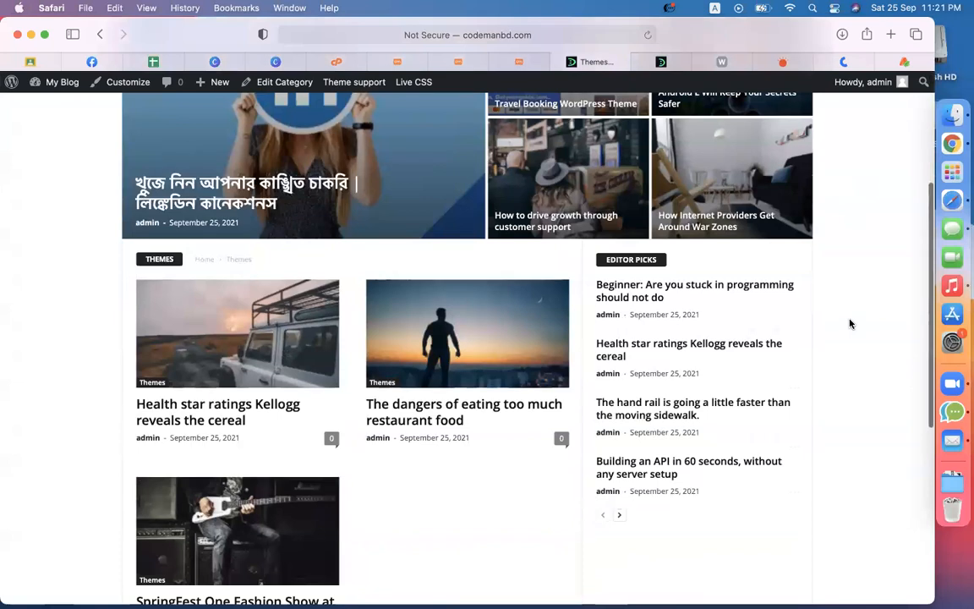
Step: Open the 'Health star ratings Kellogg reveals the cereal' article and scroll through it
{"action": "left_click", "coordinate": [267, 415]}
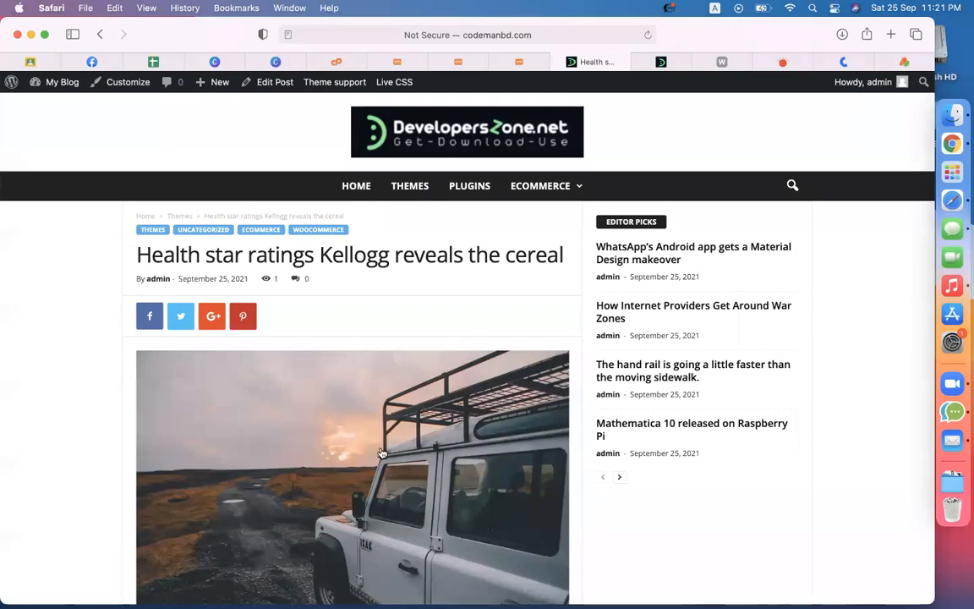
{"action": "scroll", "coordinate": [381, 453], "scroll_direction": "down", "scroll_amount": 5}
{"action": "scroll", "coordinate": [381, 450], "scroll_direction": "up", "scroll_amount": 4}
{"action": "scroll", "coordinate": [349, 514], "scroll_direction": "down", "scroll_amount": 1}
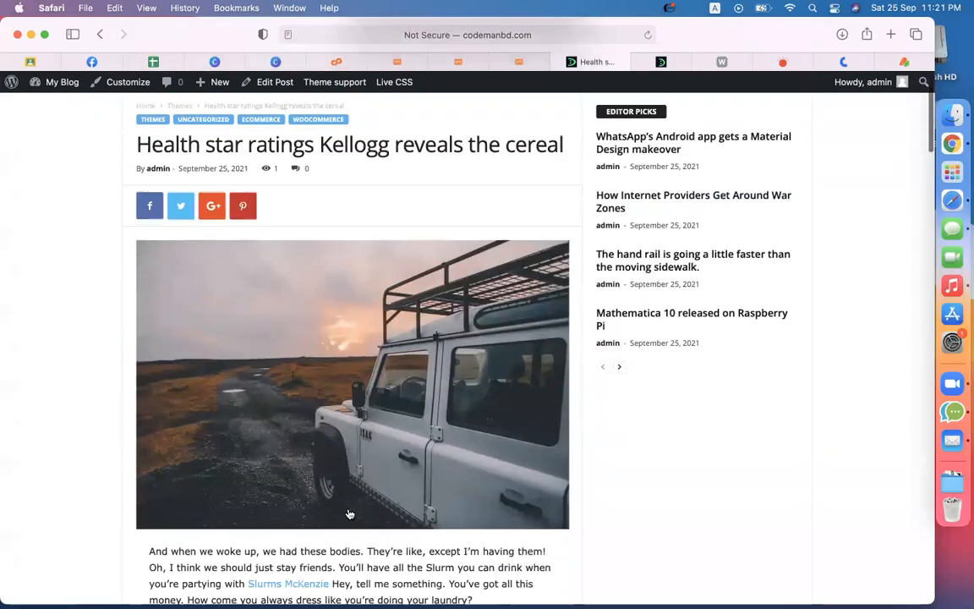
{"action": "scroll", "coordinate": [349, 514], "scroll_direction": "down", "scroll_amount": 5}
{"action": "scroll", "coordinate": [349, 514], "scroll_direction": "up", "scroll_amount": 7}
{"action": "scroll", "coordinate": [349, 514], "scroll_direction": "down", "scroll_amount": 1}
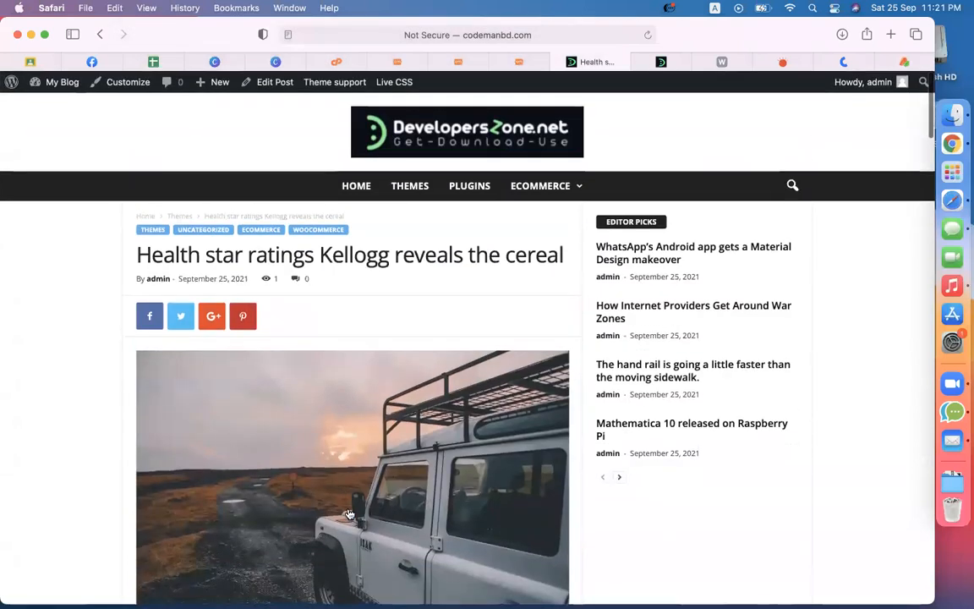